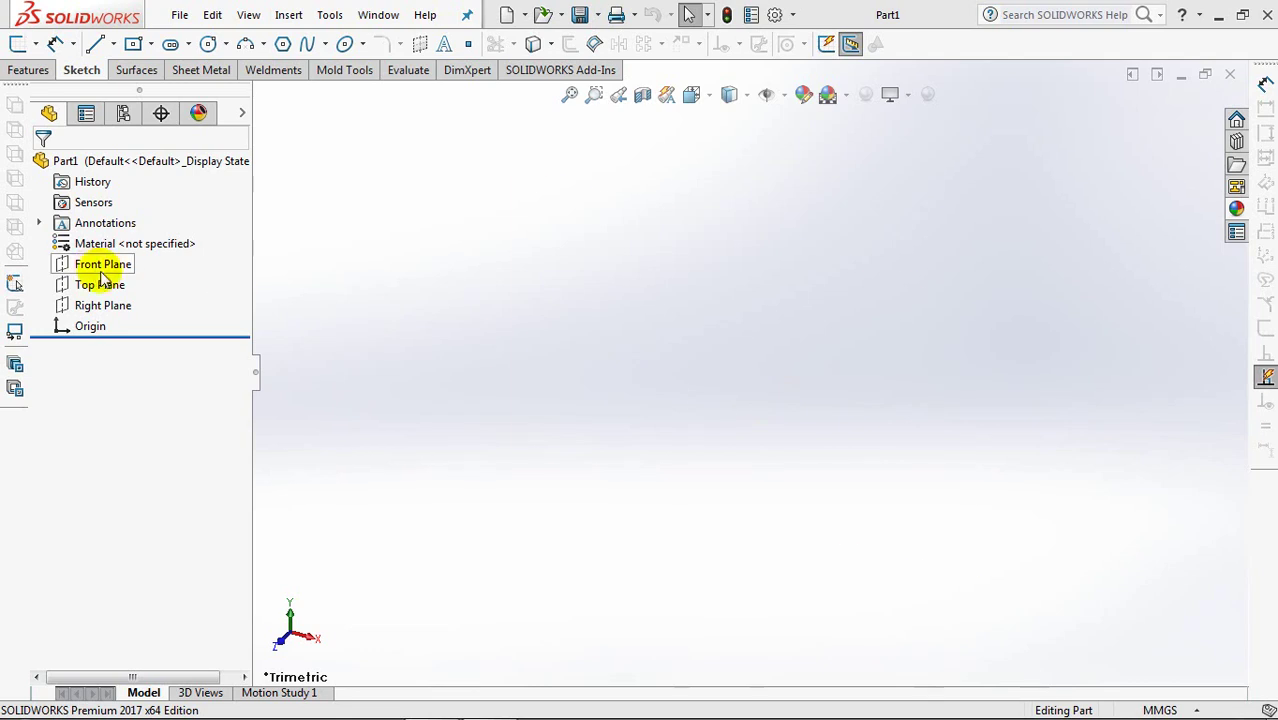
- Start a Front Plane sketch and draw vertical and horizontal centerlines meeting at the origin
click(130, 46)
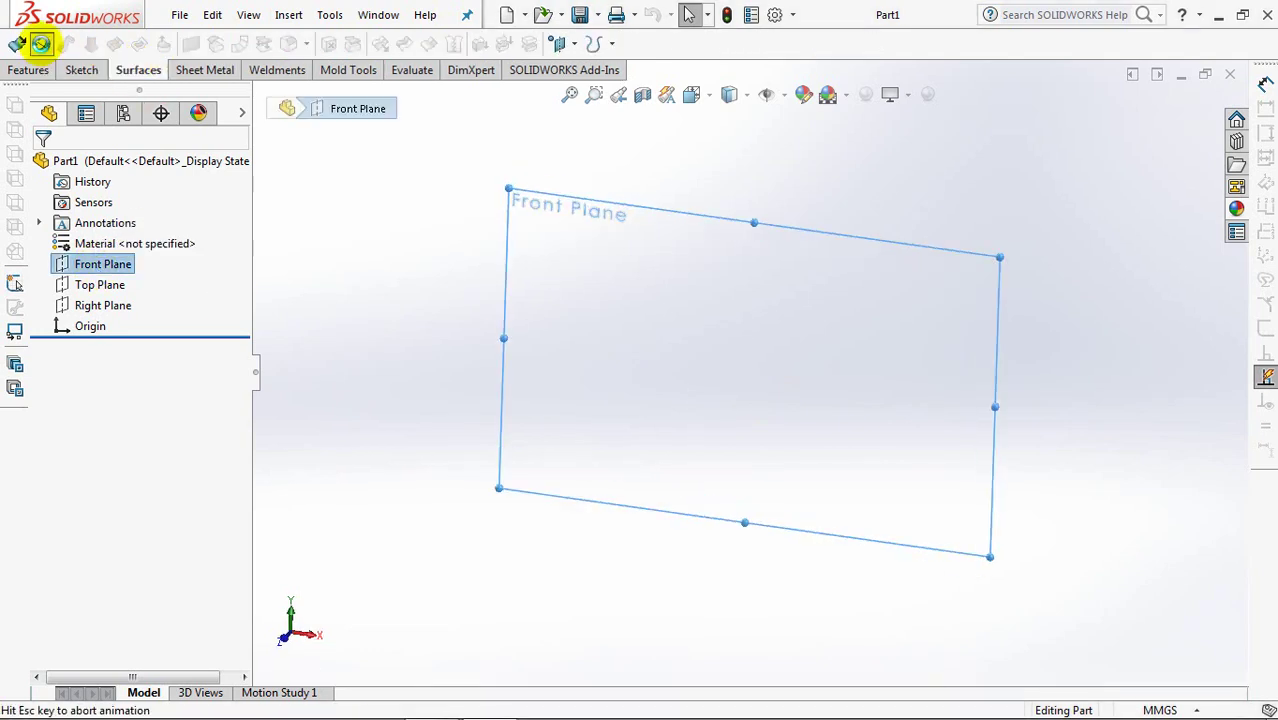
click(112, 43)
click(130, 88)
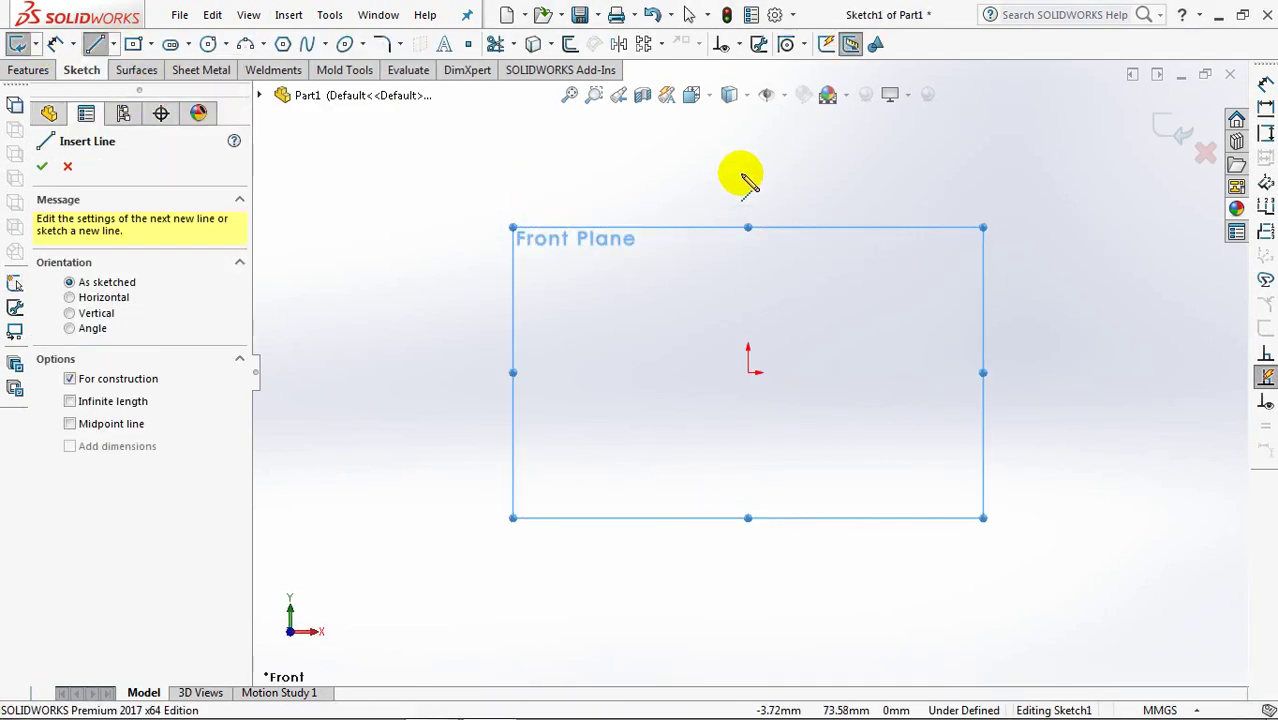
click(748, 141)
click(748, 372)
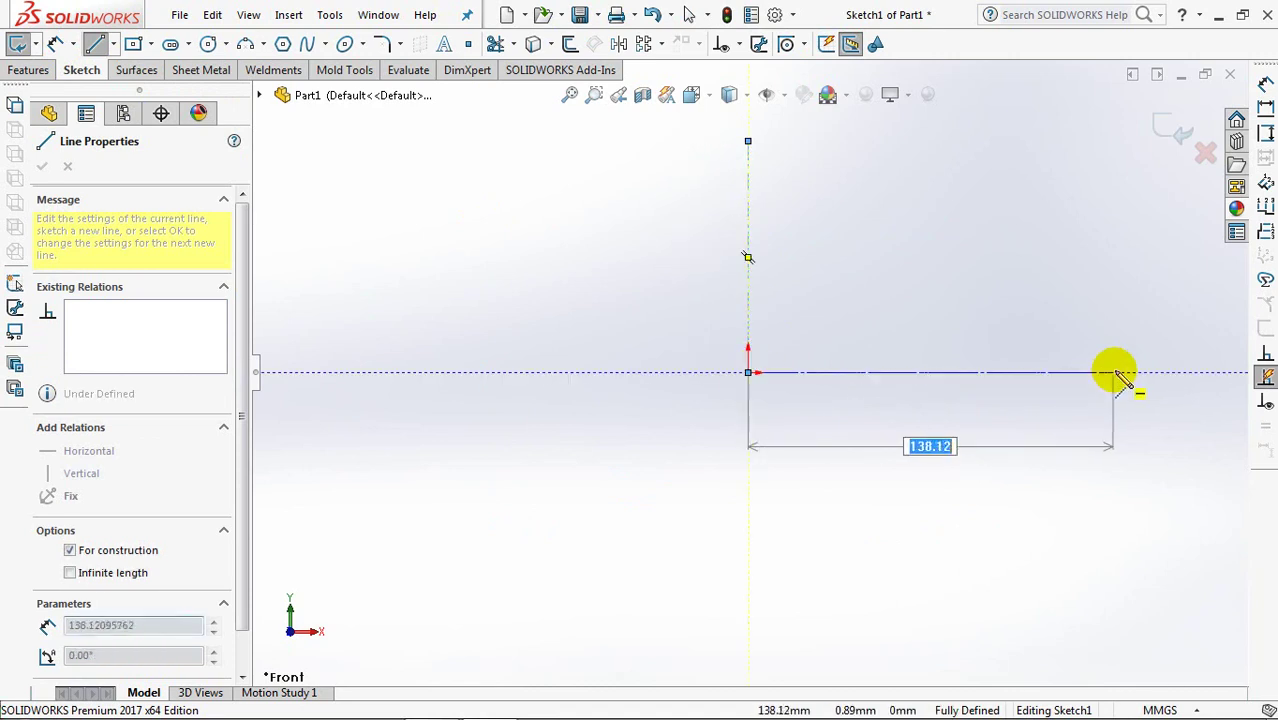
click(1117, 373)
key(Escape)
mouse_move(911, 299)
ctrl+middle_down()
mouse_move(723, 431)
mouse_move(742, 371)
ctrl+middle_up()
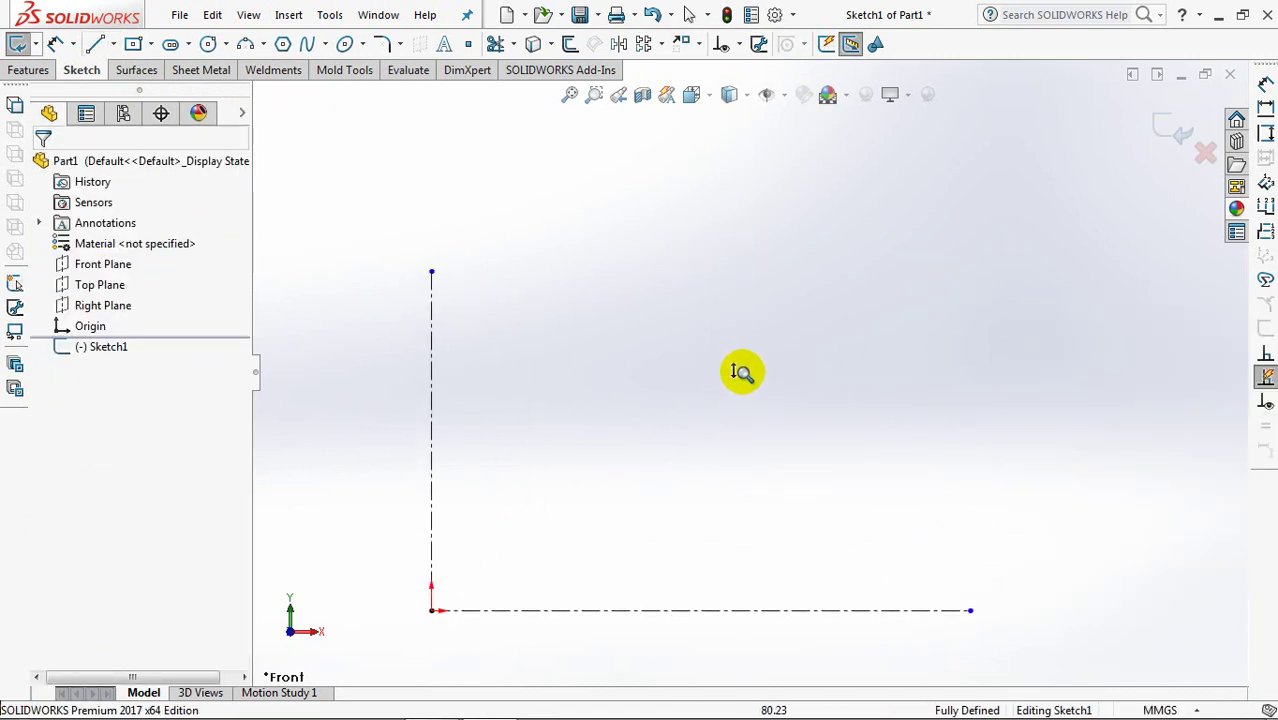
- Draw the closed dome profile: short upright line, two tangent arcs, top line and sloped line
click(93, 44)
click(979, 620)
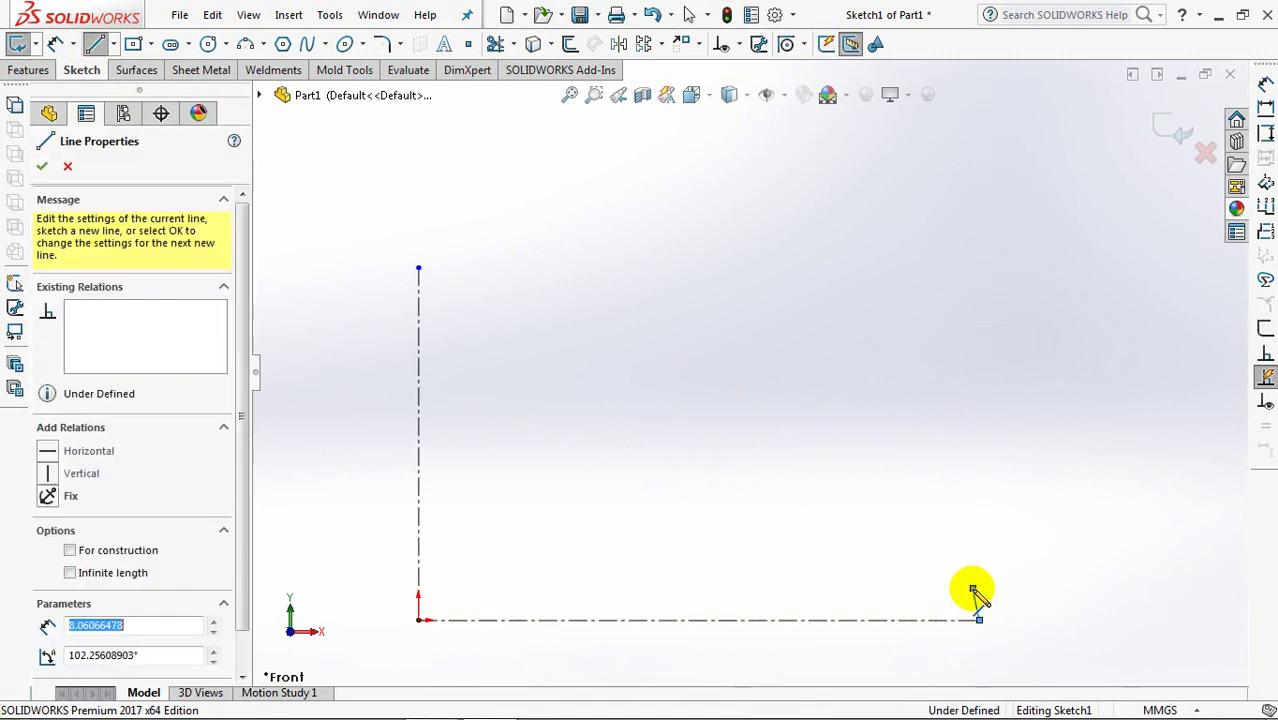
click(974, 590)
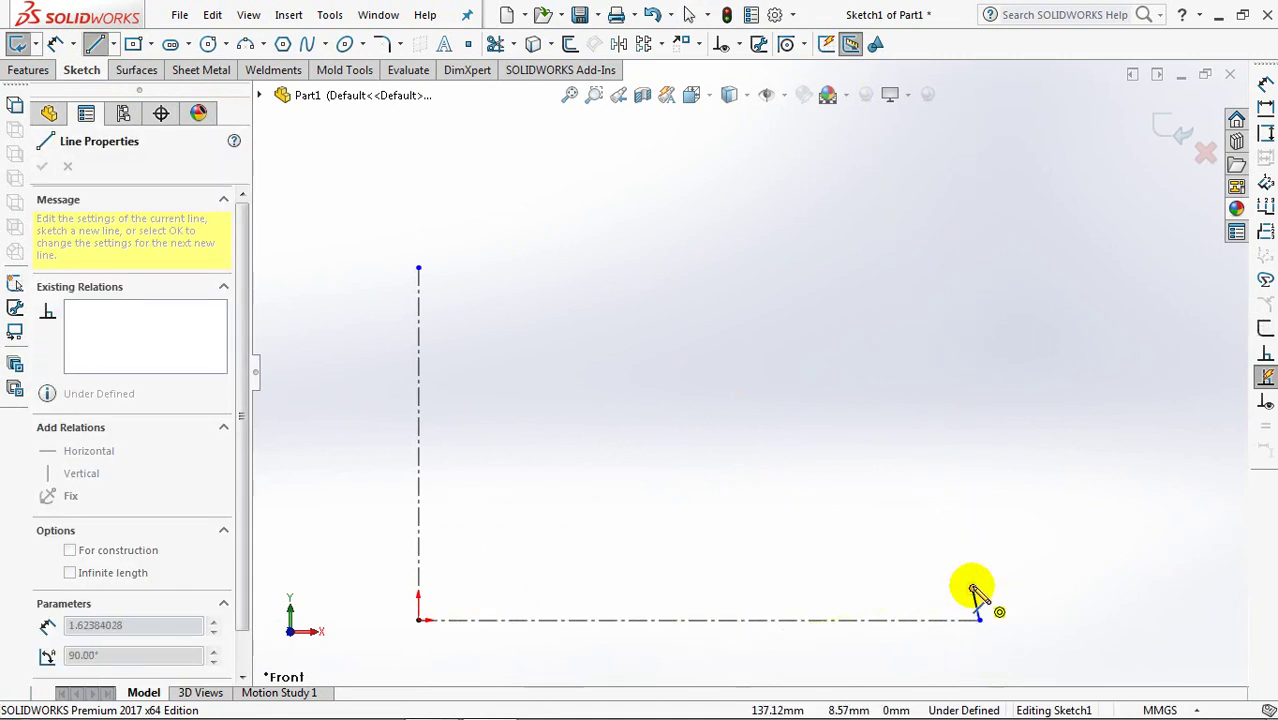
click(740, 265)
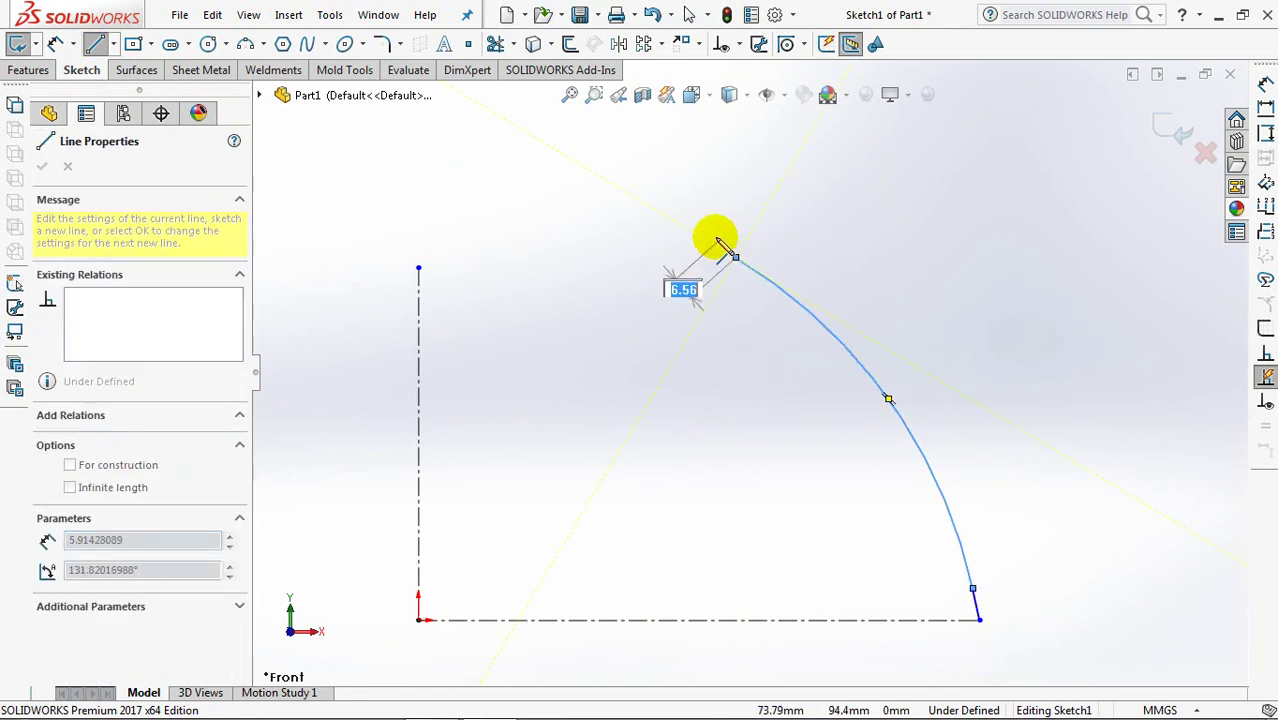
click(636, 226)
click(606, 226)
click(573, 267)
click(420, 269)
right_click(422, 277)
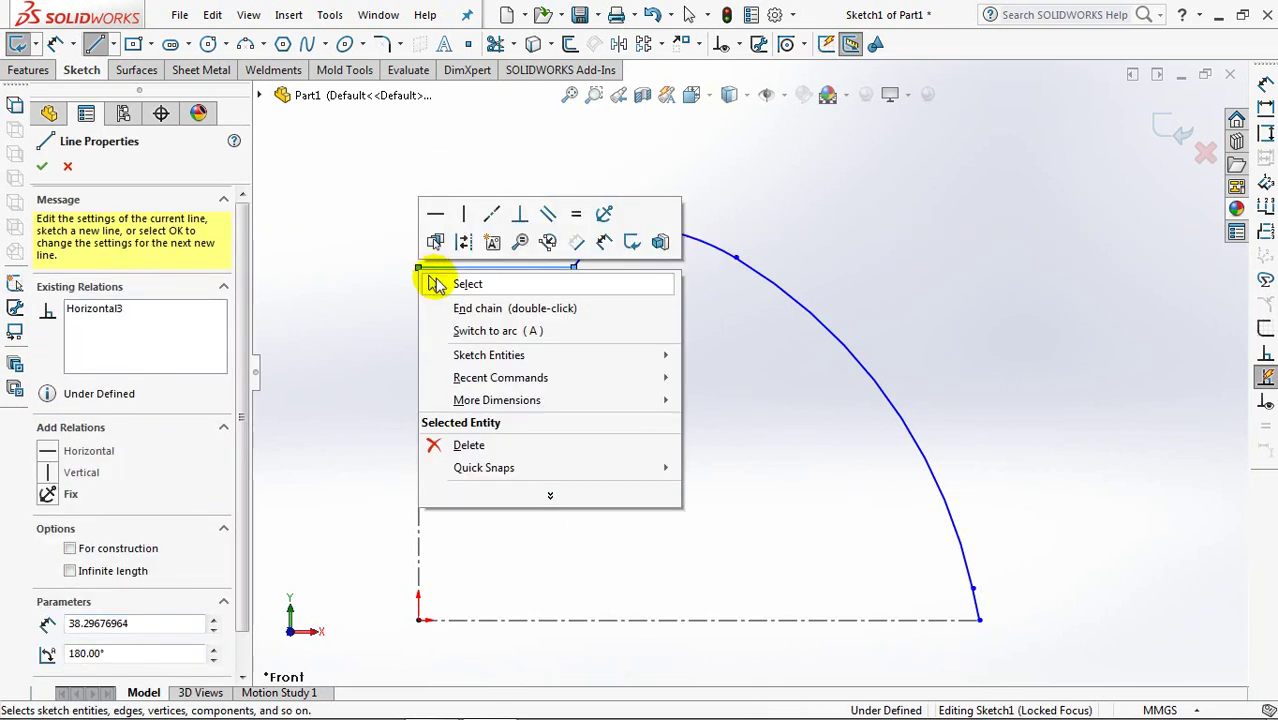
click(440, 283)
- Make the top arc tangent to the short horizontal line
click(655, 238)
ctrl+click(618, 226)
click(47, 469)
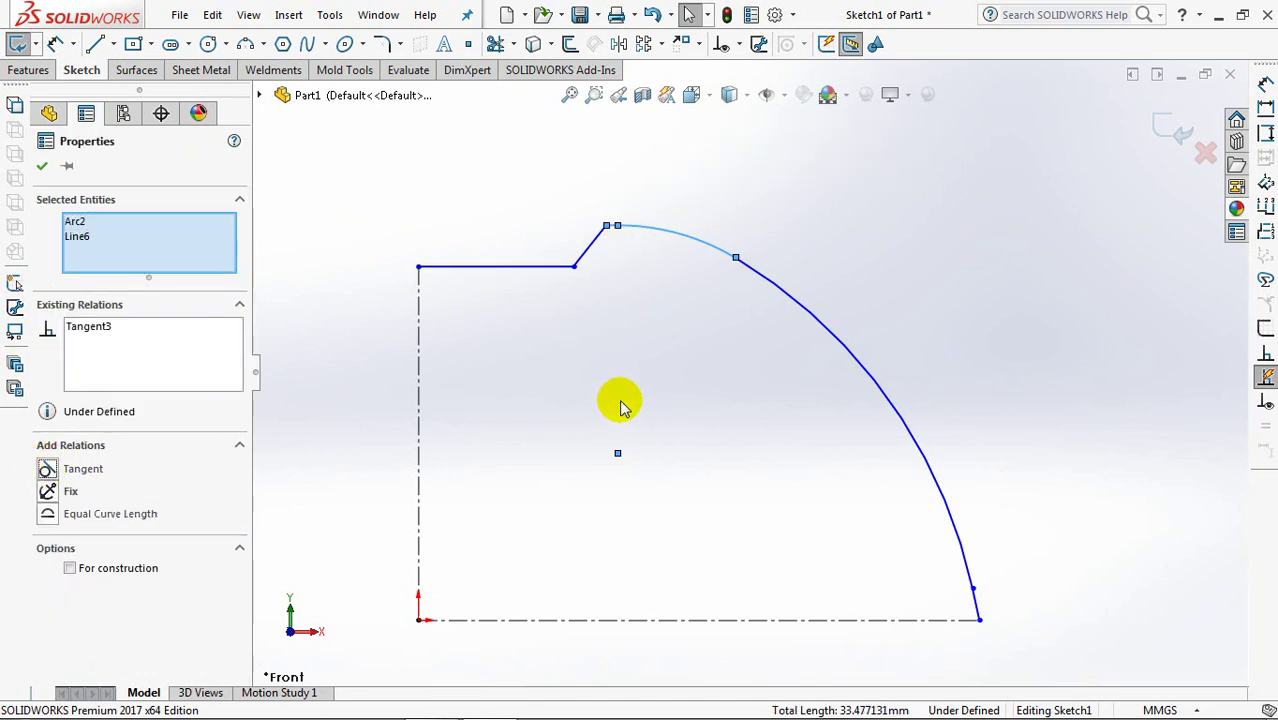
click(42, 169)
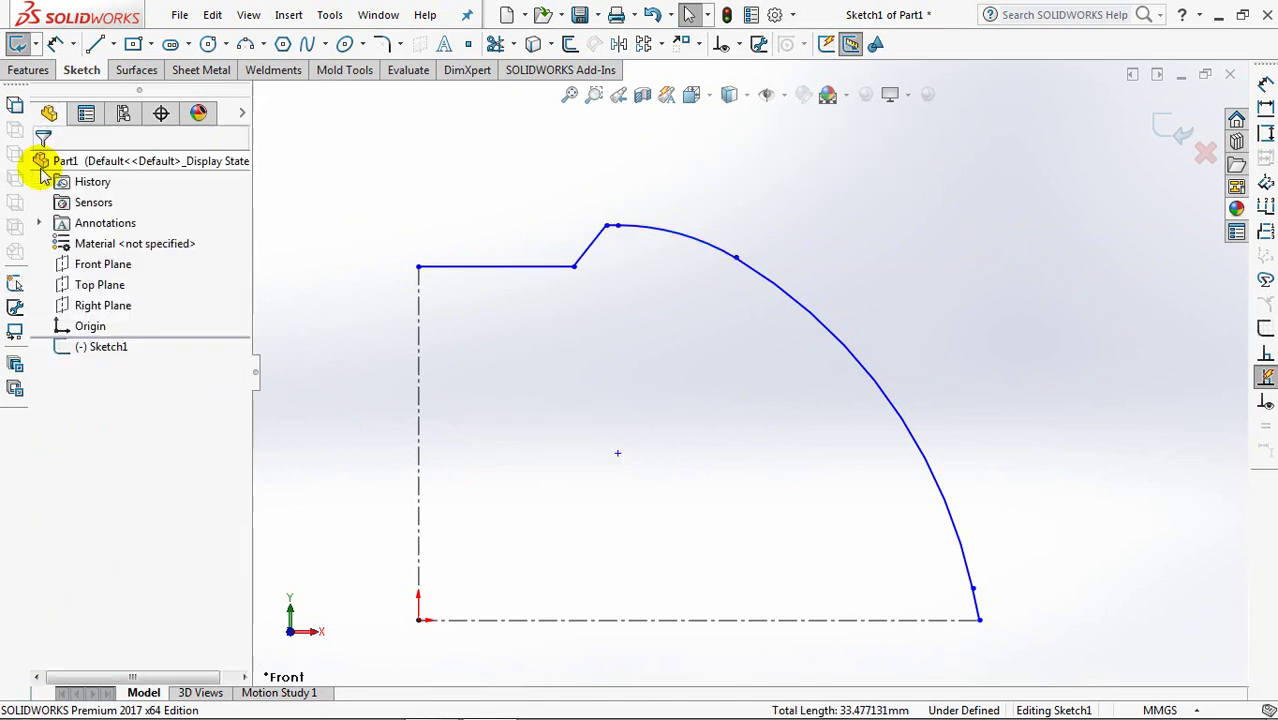
- Dimension the overall width to 315 and the side angle to 1°
click(53, 42)
click(978, 618)
click(419, 600)
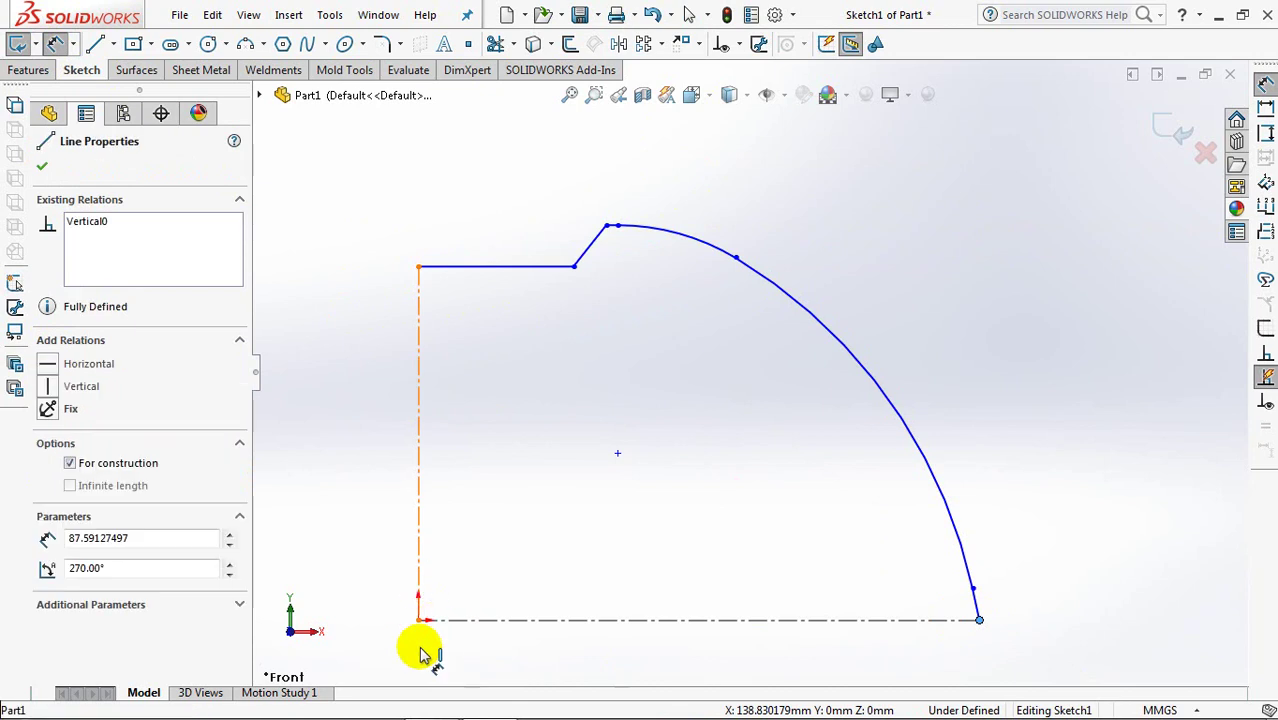
click(420, 655)
text(5)
click(330, 648)
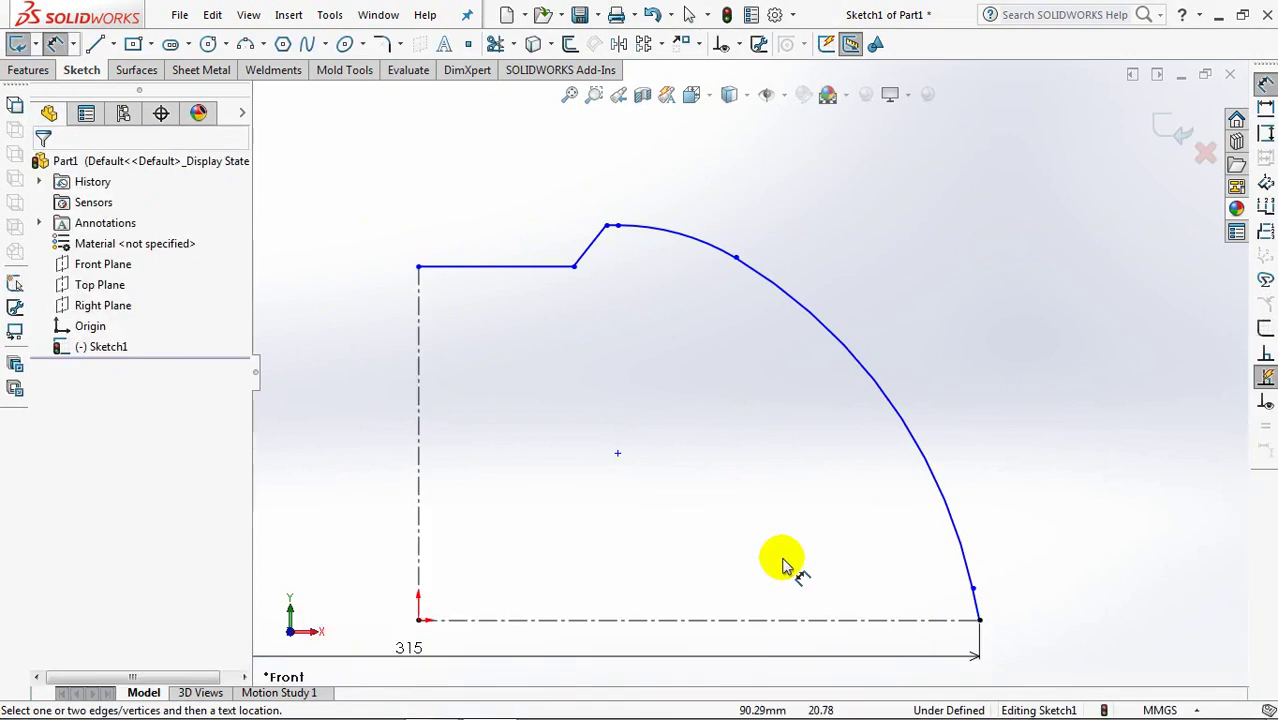
click(976, 602)
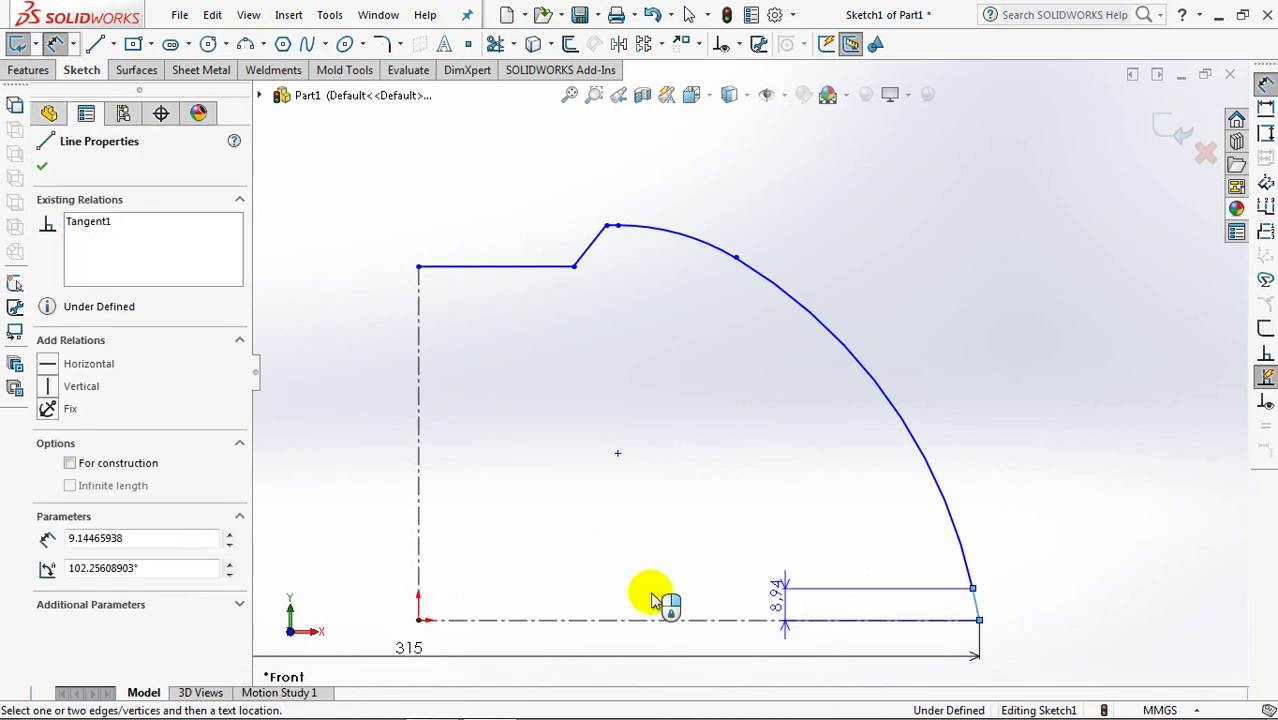
click(420, 572)
click(655, 588)
text(1)
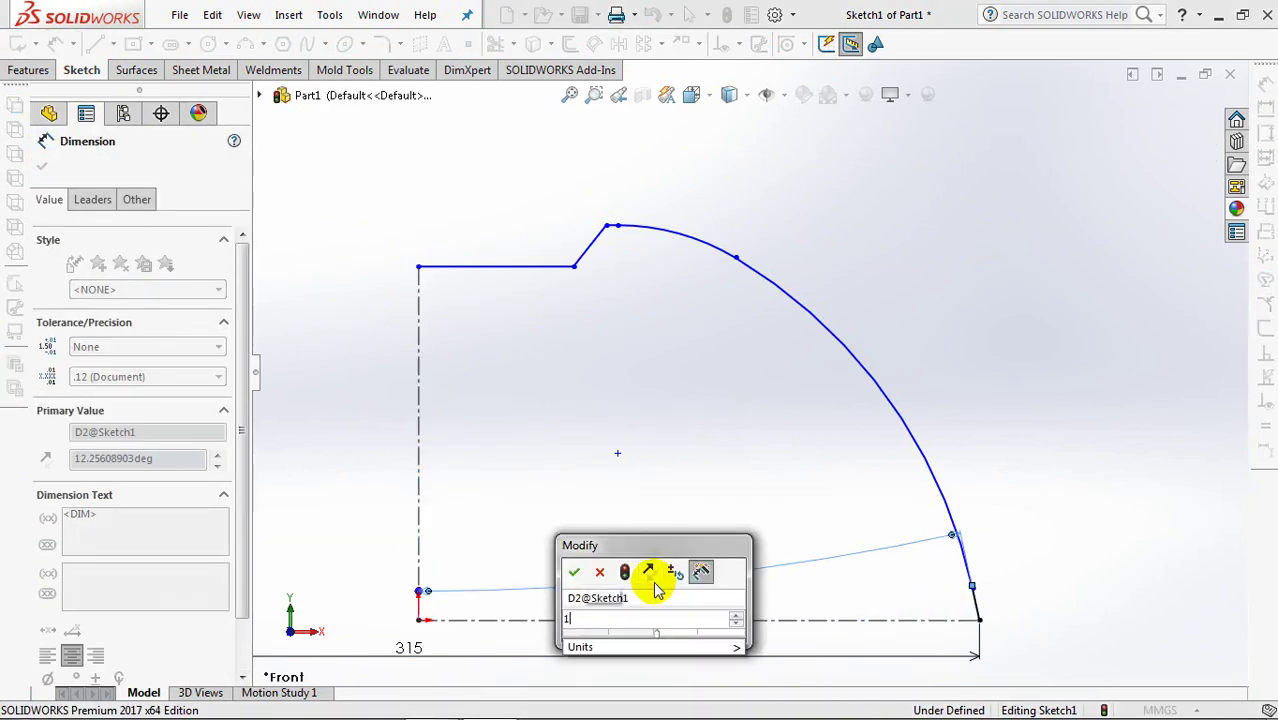
click(571, 569)
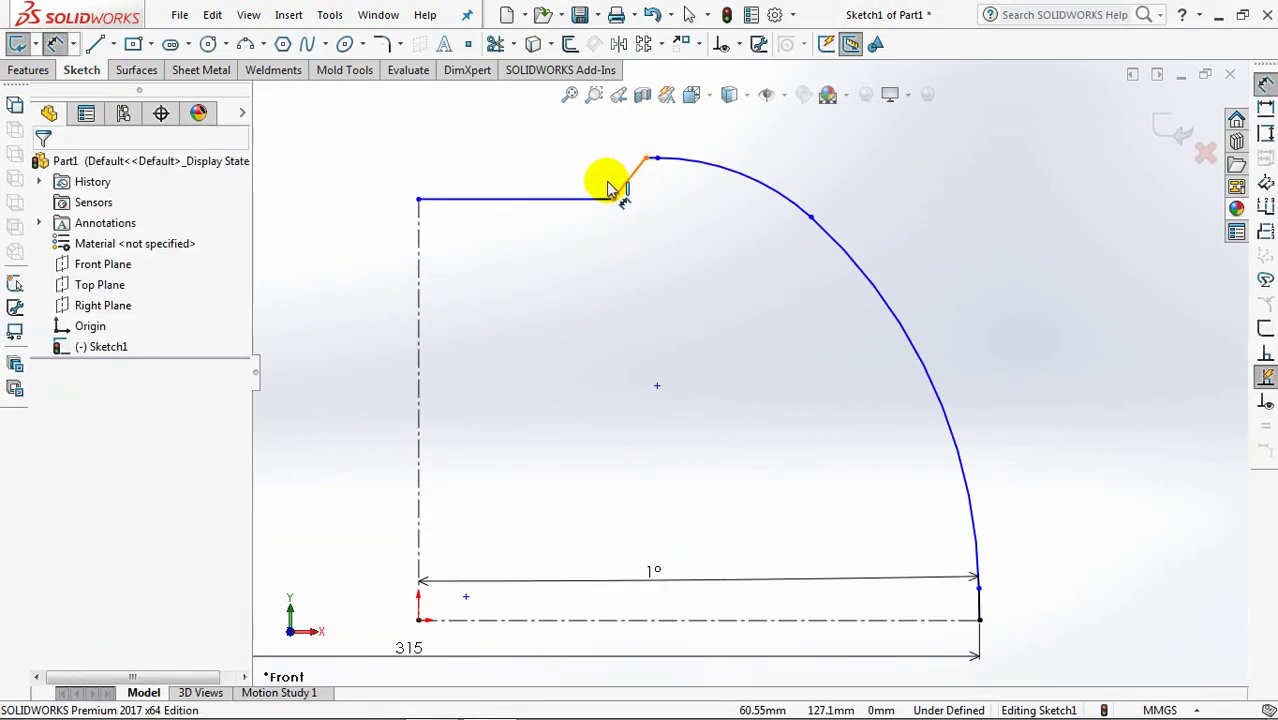
- Add the 40° slope angle and the 10 rim height
click(620, 190)
click(571, 199)
click(775, 150)
text(40)
key(Return)
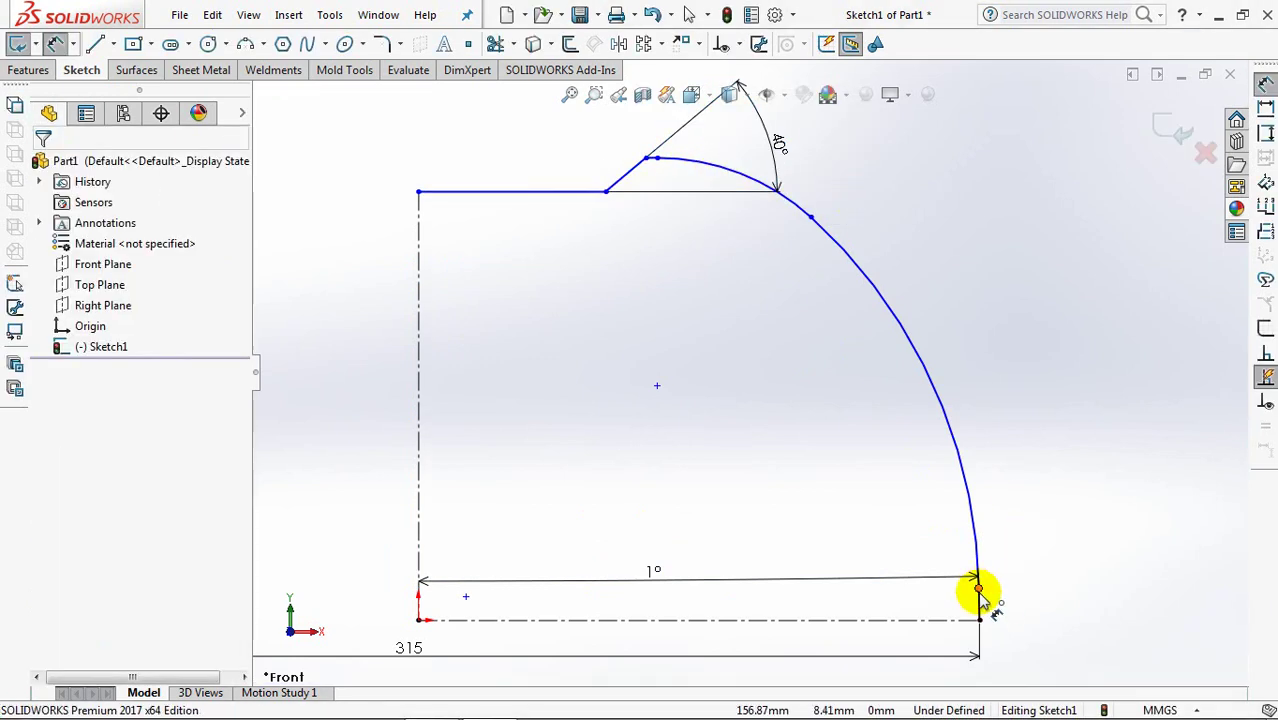
click(981, 590)
click(1050, 620)
text(1)
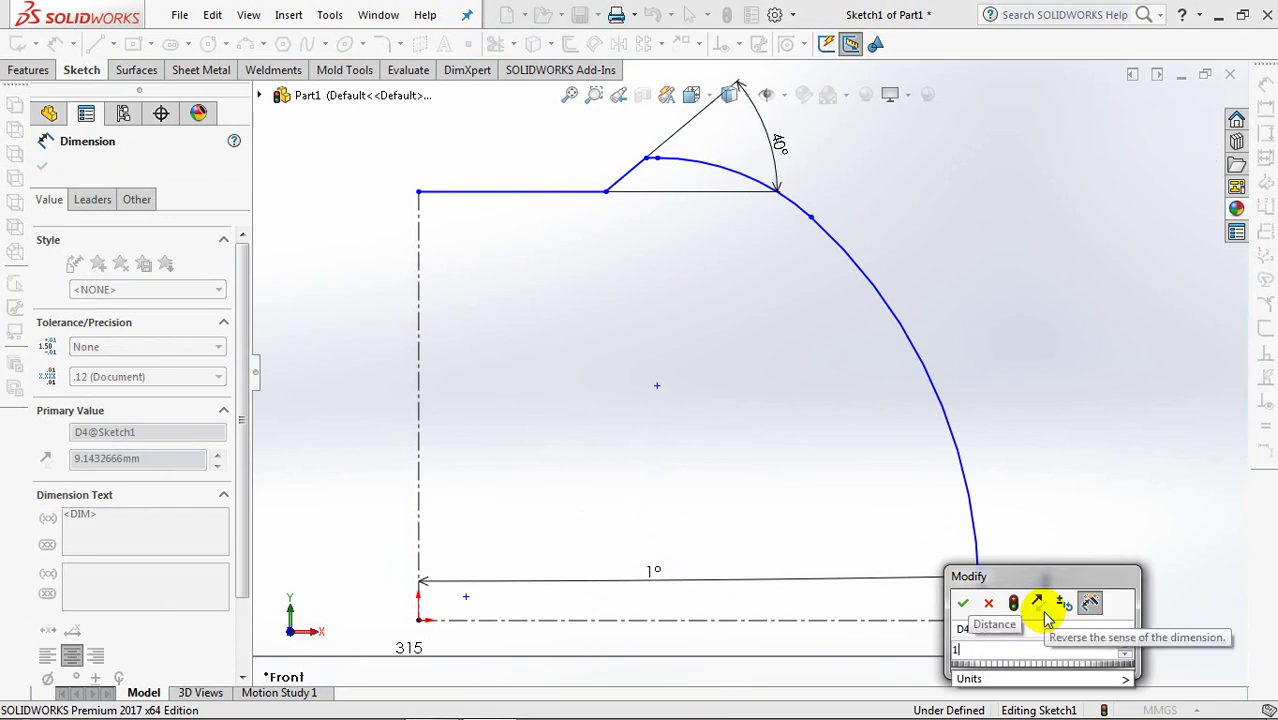
text(0)
key(Return)
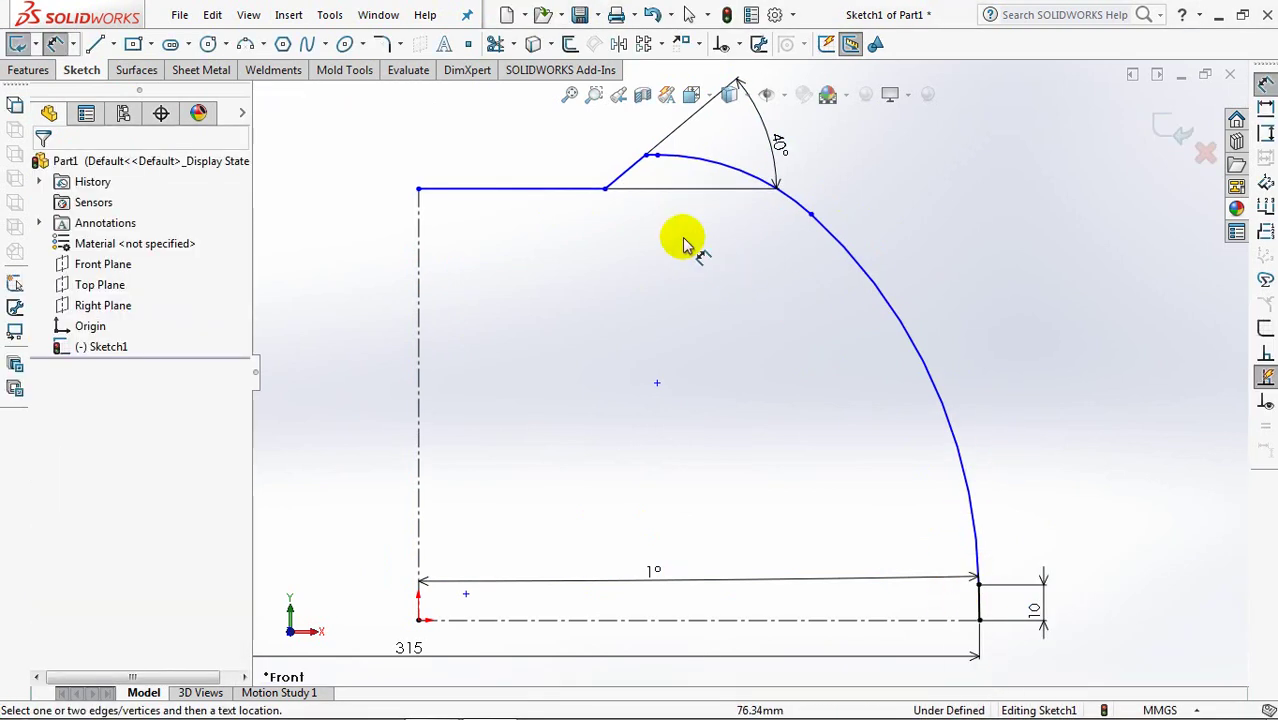
- Dimension the 15 step height between the top lines
click(646, 156)
click(571, 189)
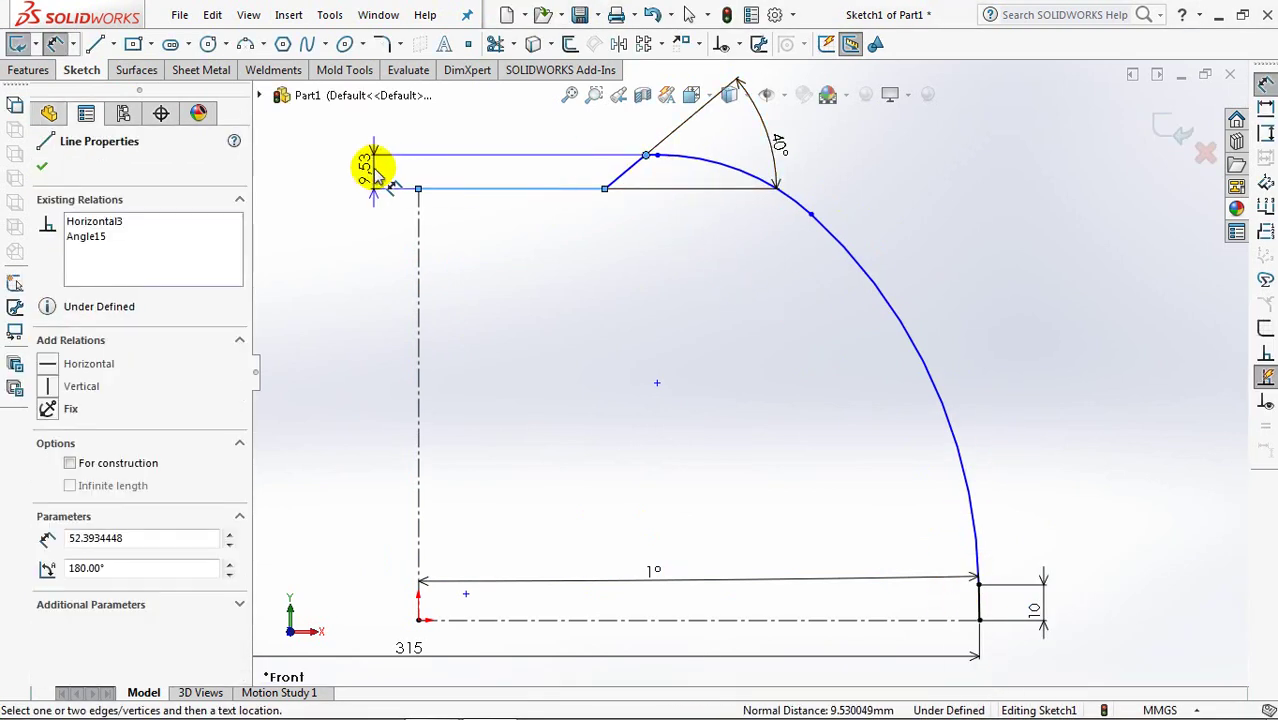
click(371, 168)
text(15)
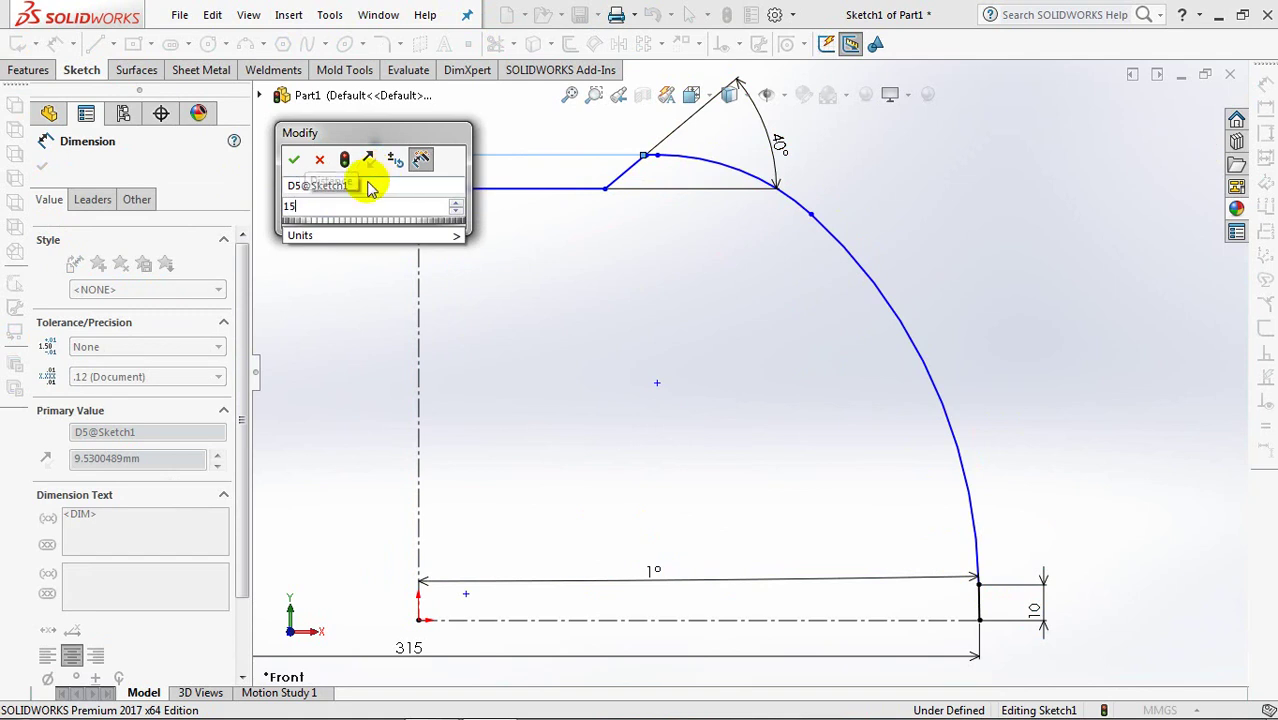
click(294, 160)
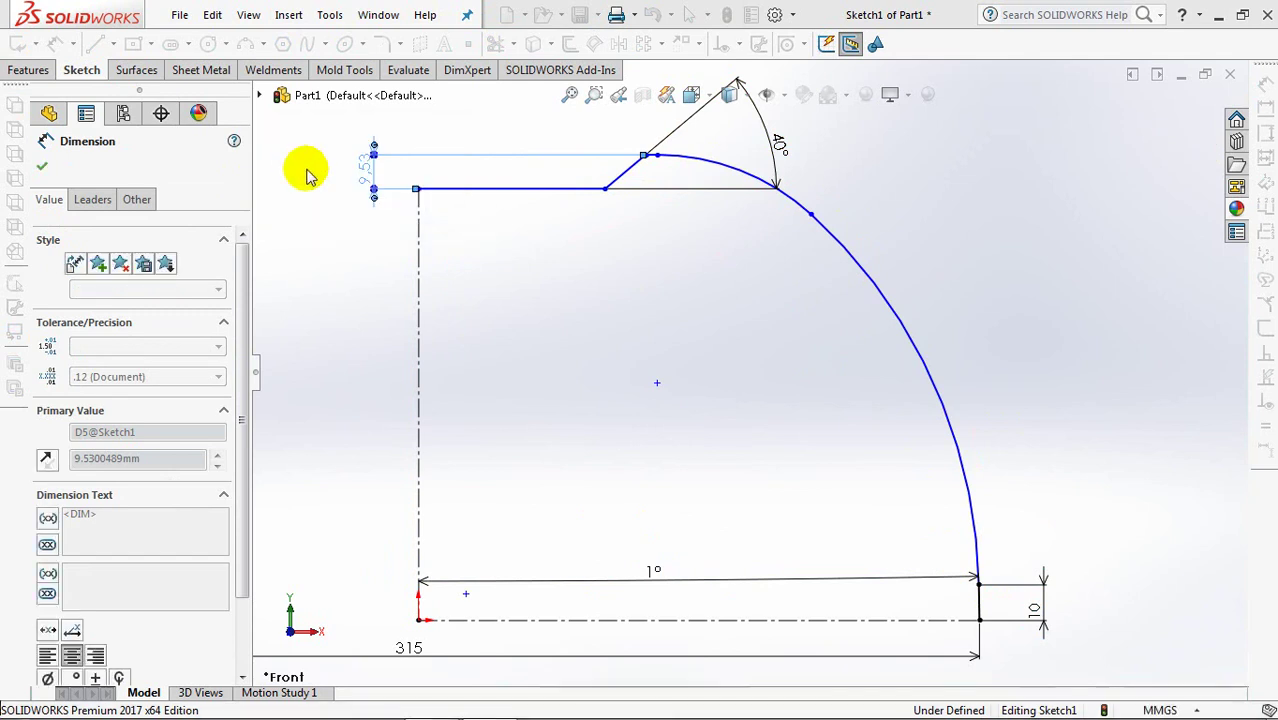
click(53, 47)
- Reshape the top corner and dimension the overall height to 110
drag(669, 136, 593, 163)
click(628, 257)
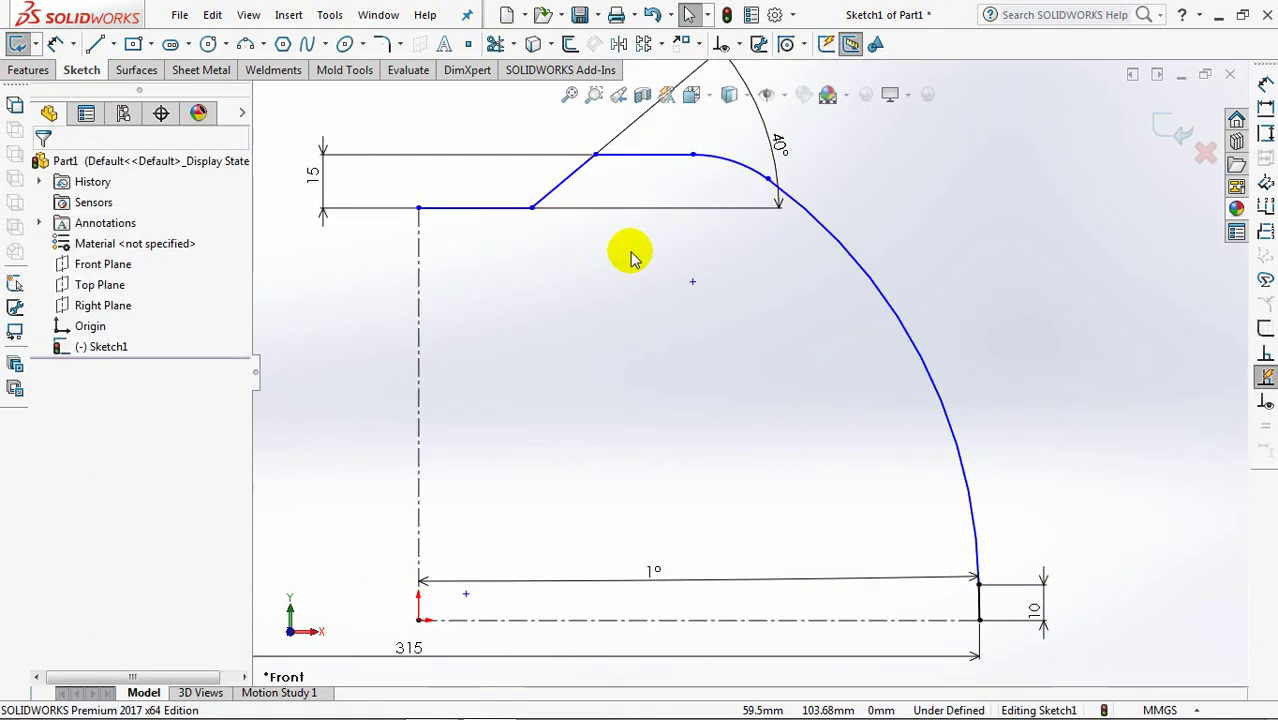
click(53, 43)
click(636, 157)
click(419, 619)
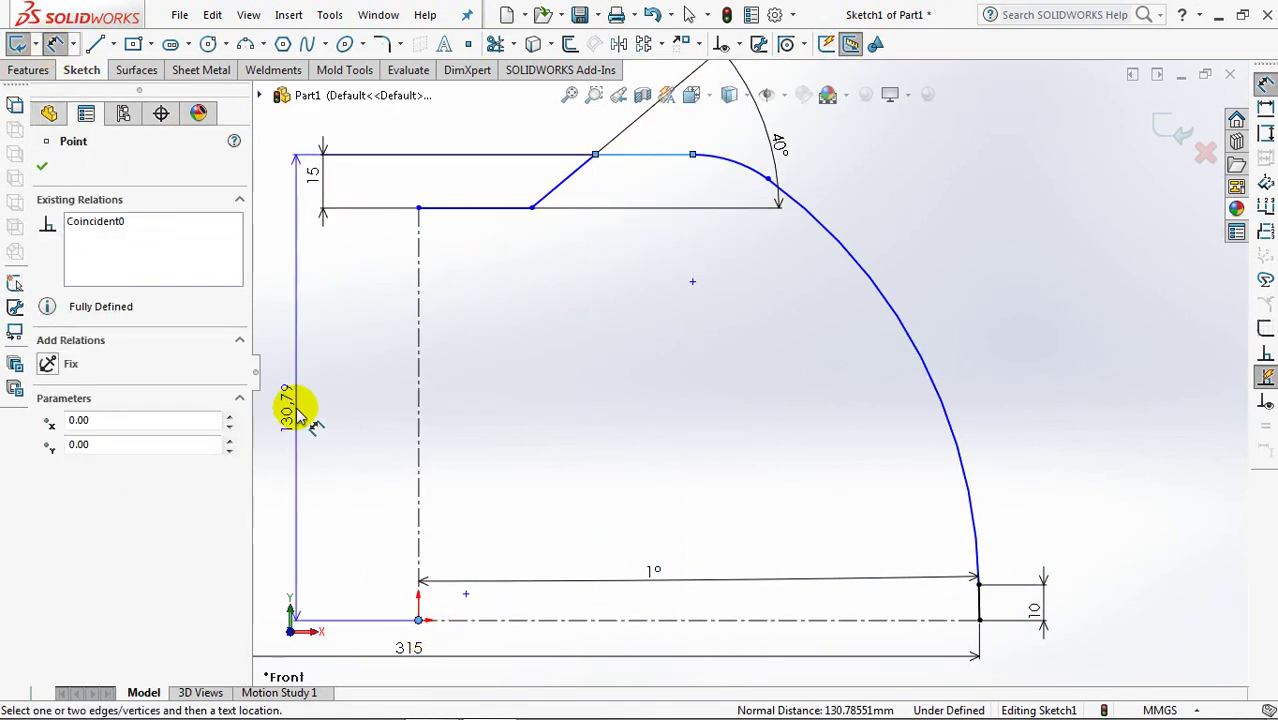
click(296, 415)
text(110)
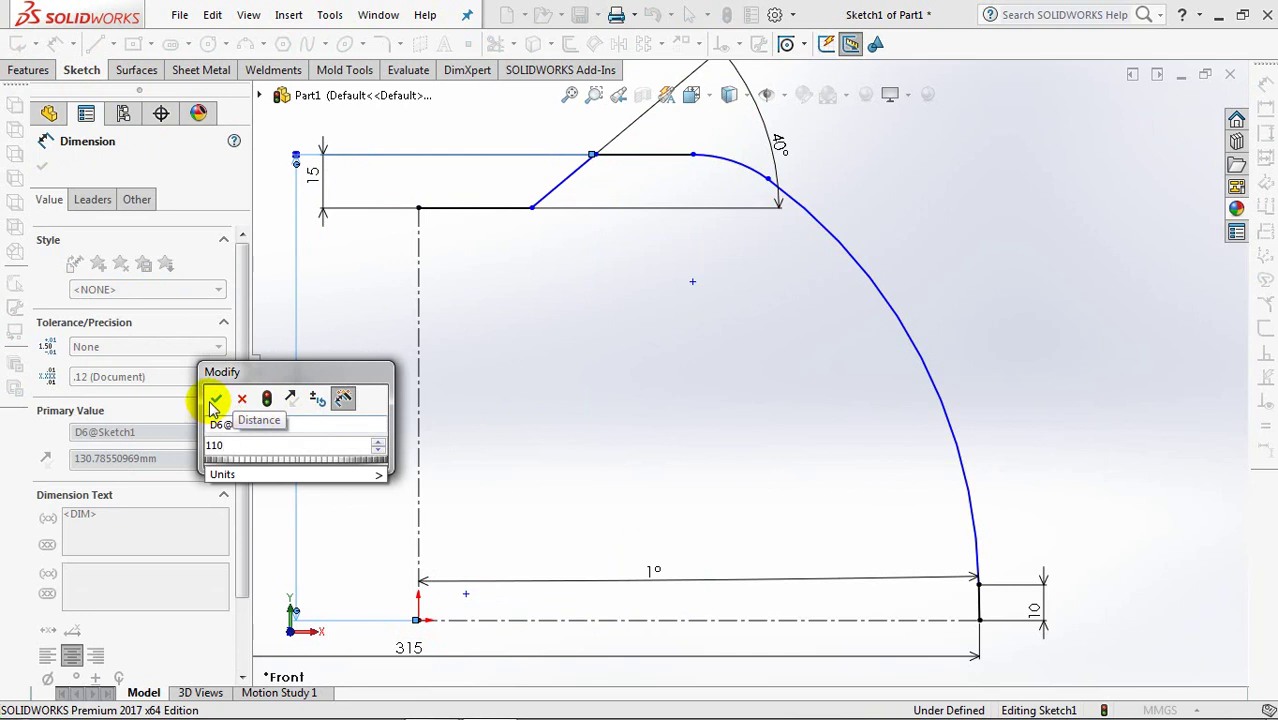
click(210, 398)
click(553, 385)
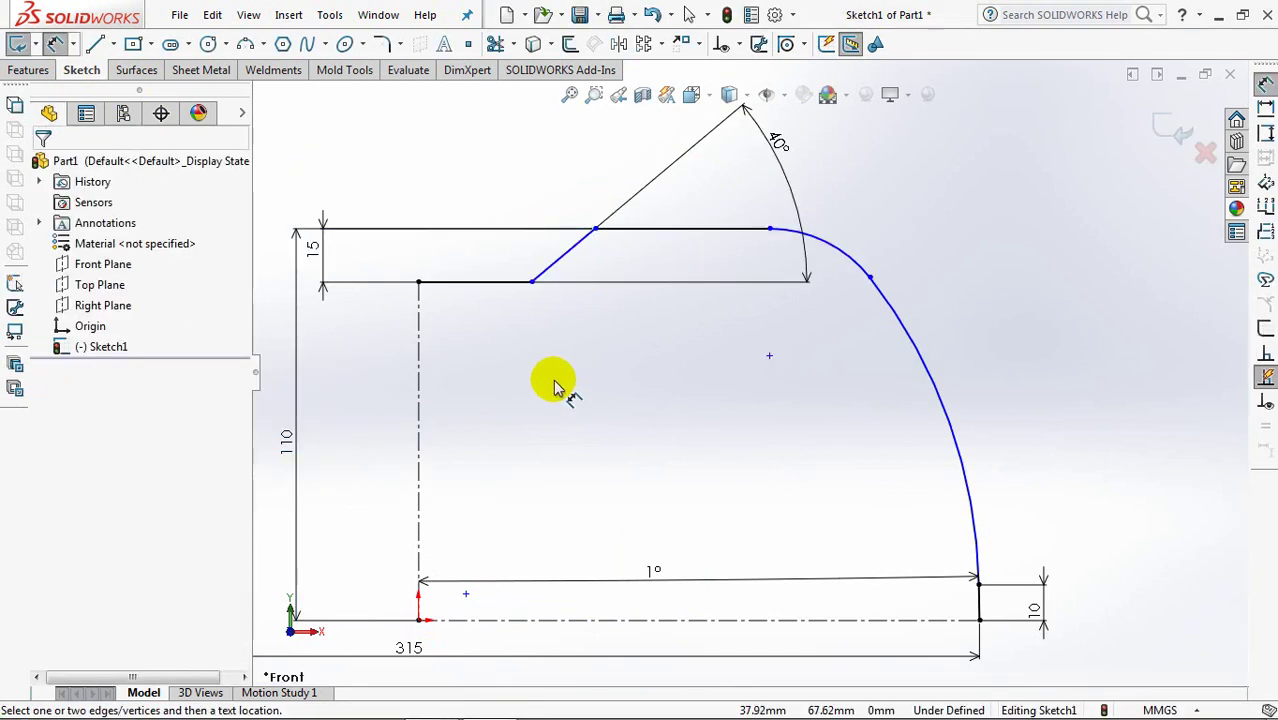
- Add width dimensions of 90 and 210 measured from the vertical centerline
click(532, 282)
click(419, 354)
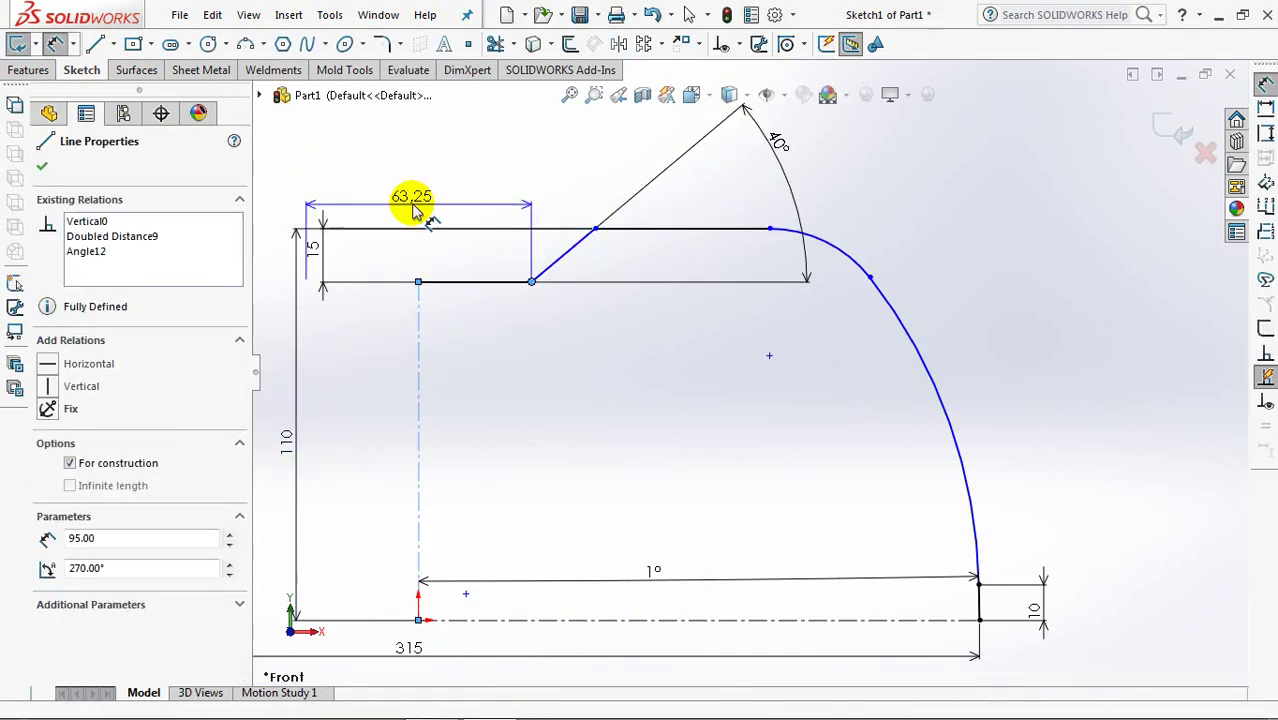
click(422, 210)
text(90)
click(331, 193)
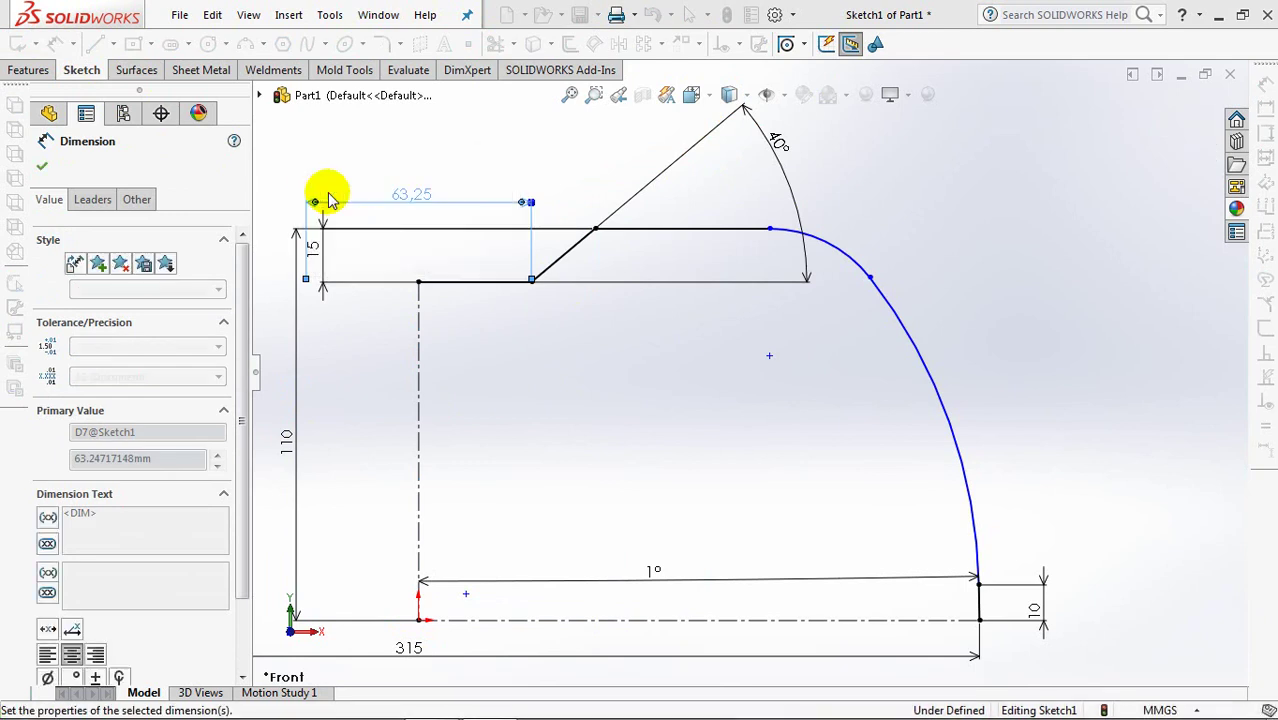
click(549, 368)
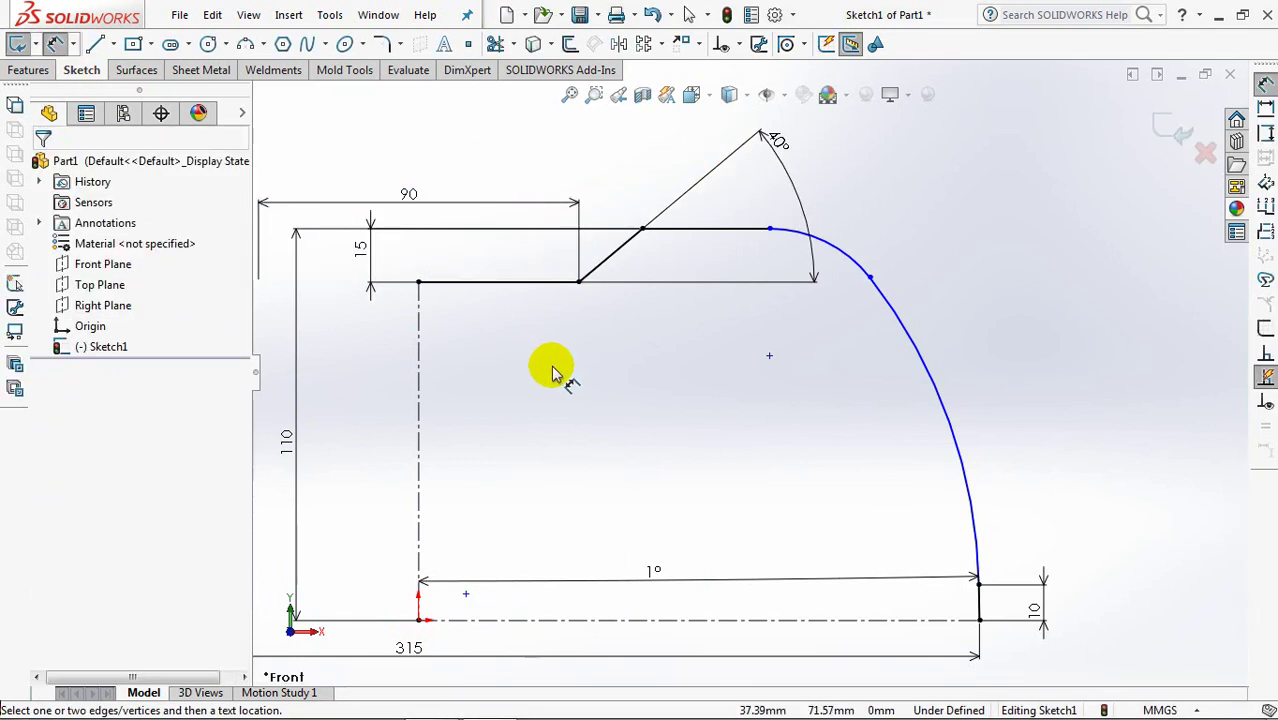
click(870, 277)
click(419, 380)
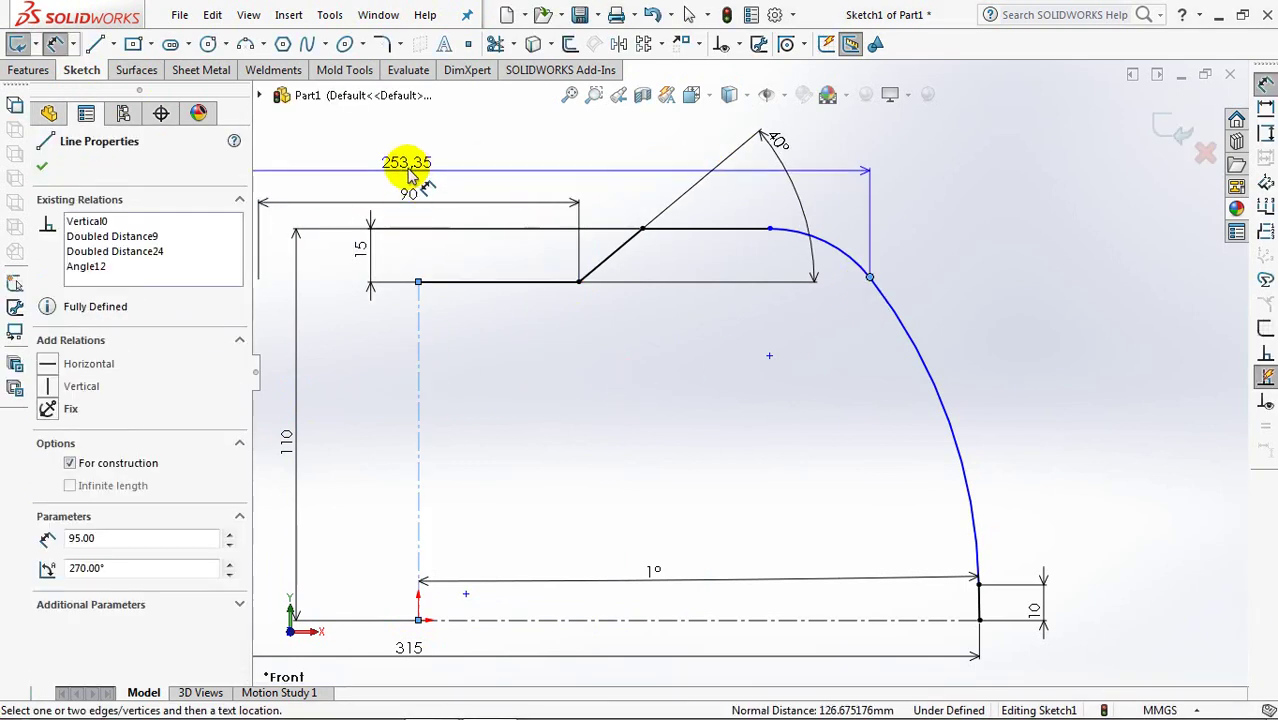
click(408, 175)
text(210)
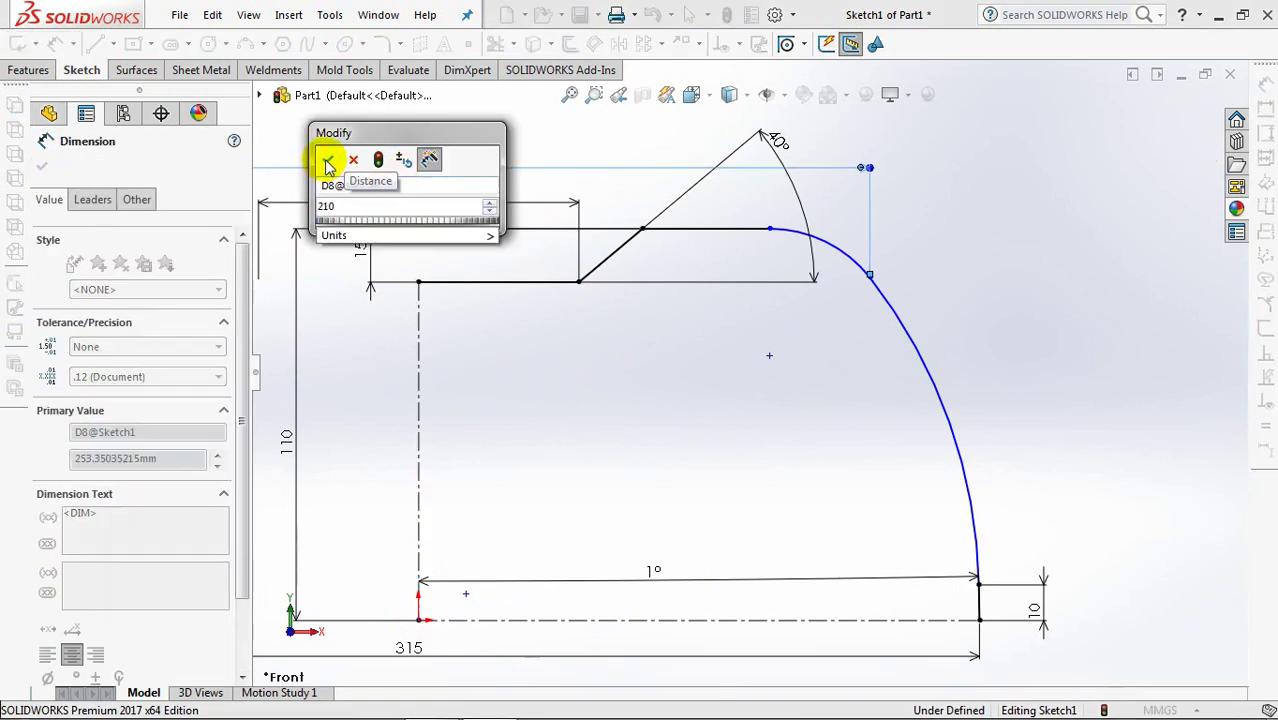
click(328, 162)
- Set the top arc radius to R70 and move the 40° dimension clear
click(725, 248)
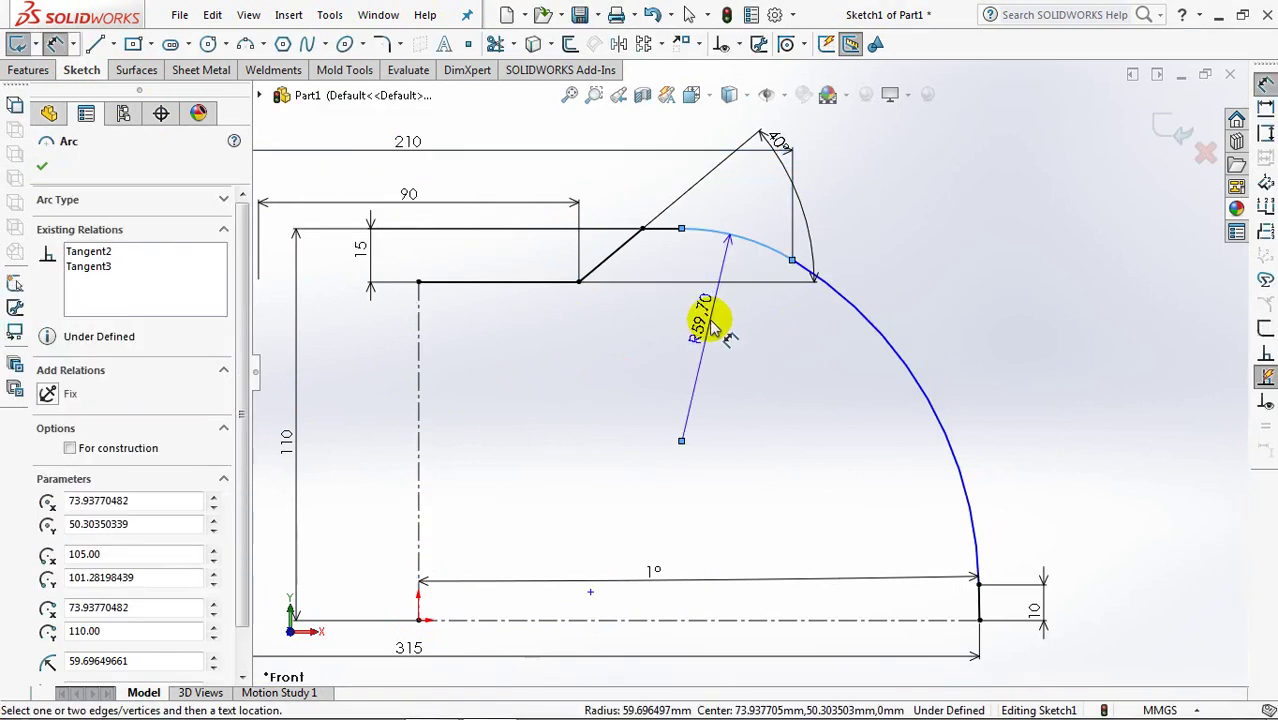
click(712, 326)
text(70.00mm)
click(630, 306)
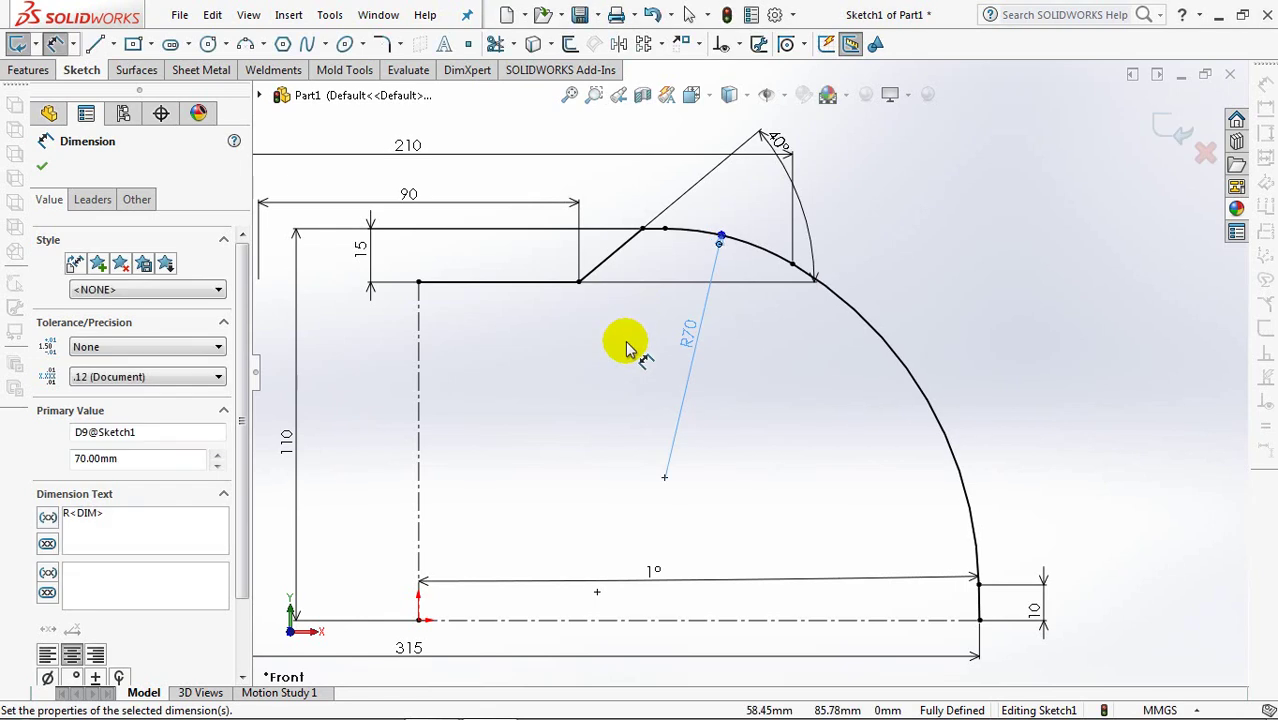
click(612, 347)
drag(776, 145, 764, 210)
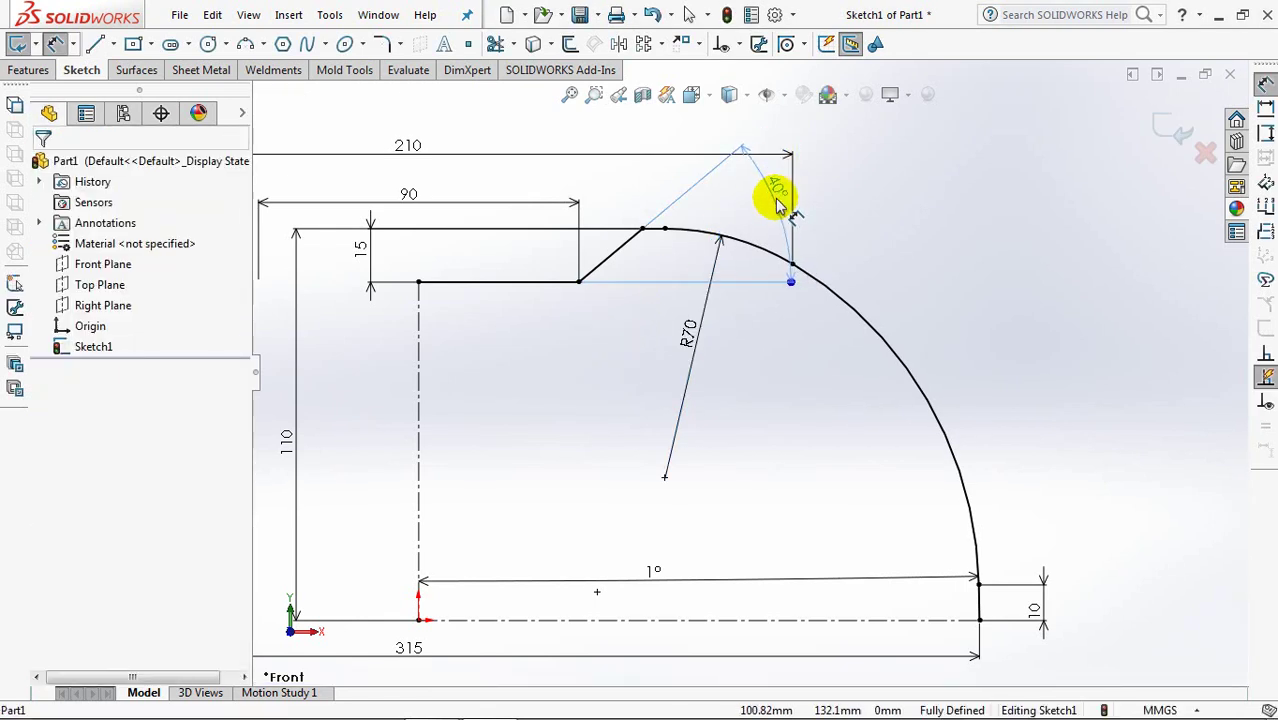
- Add R15 sketch fillets to both corners of the angled line
click(383, 47)
key(Return)
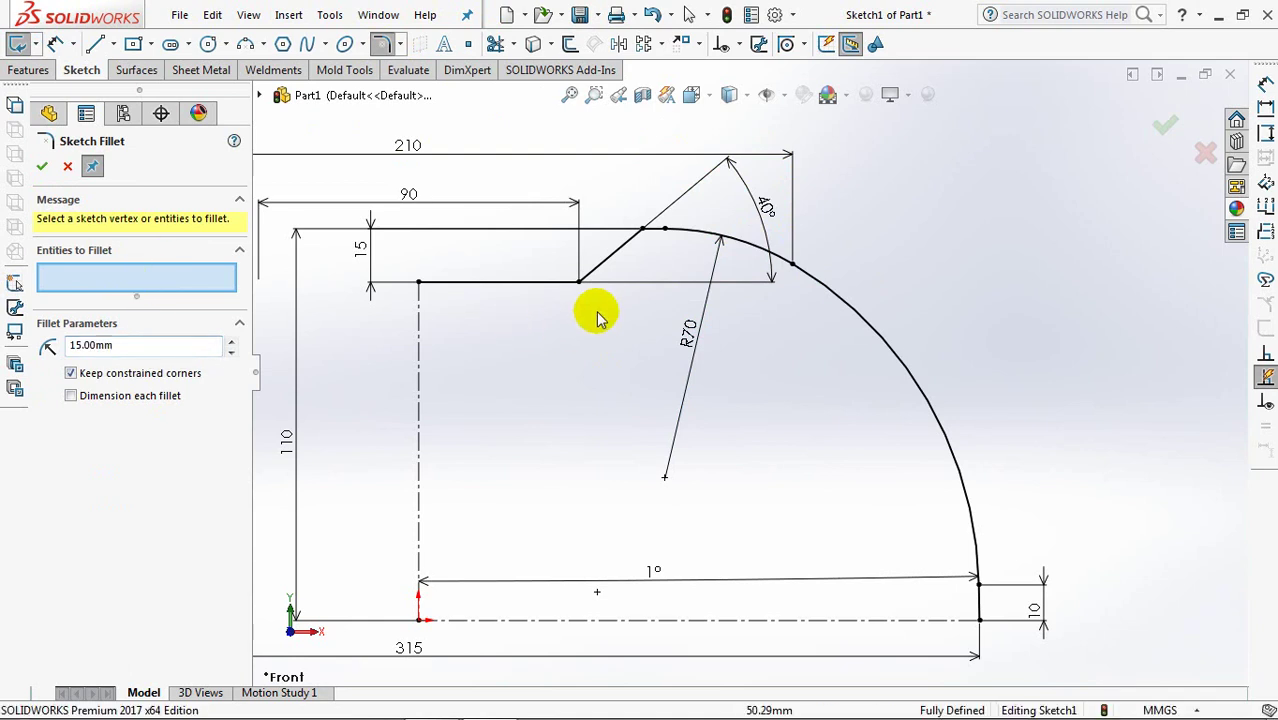
click(578, 283)
click(641, 230)
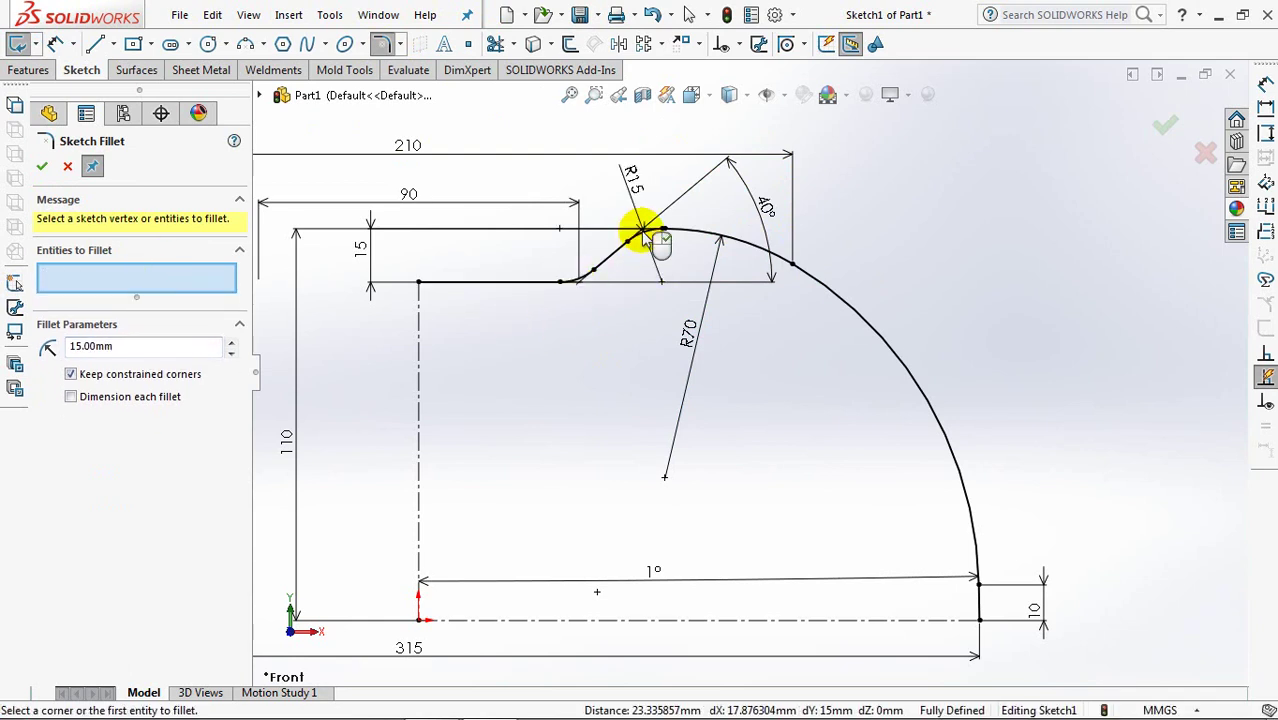
key(z)
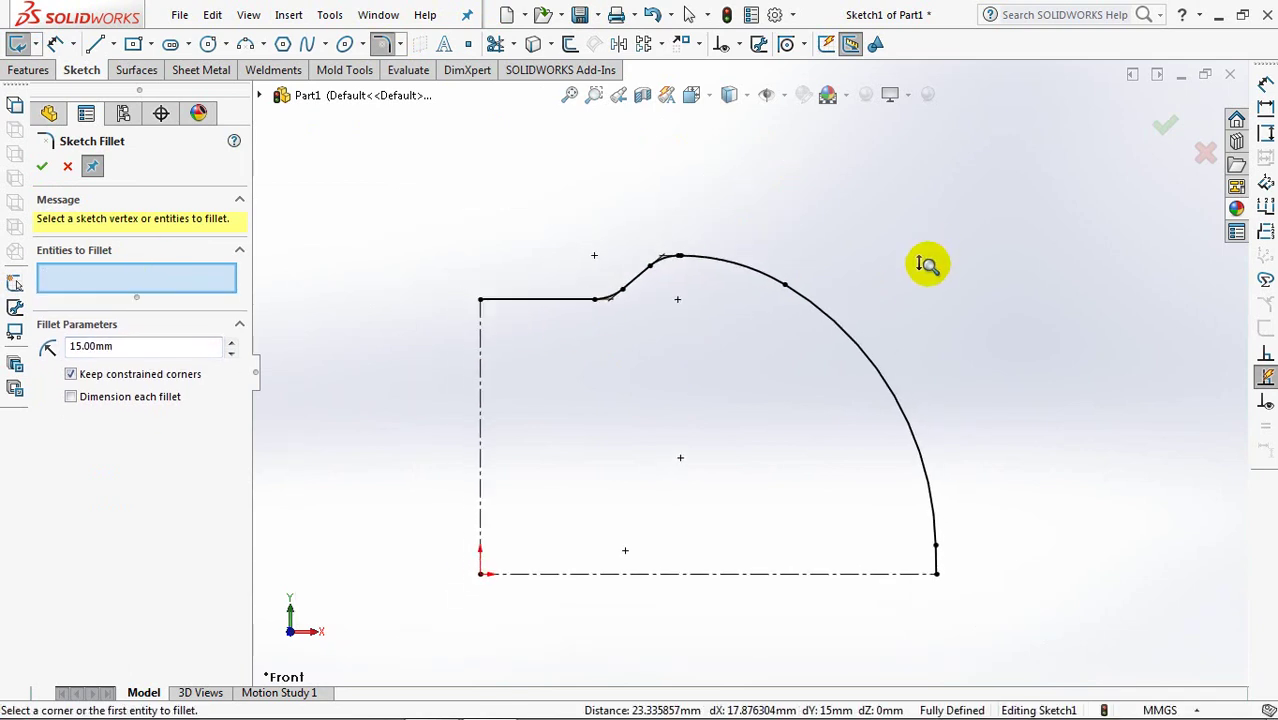
click(1165, 132)
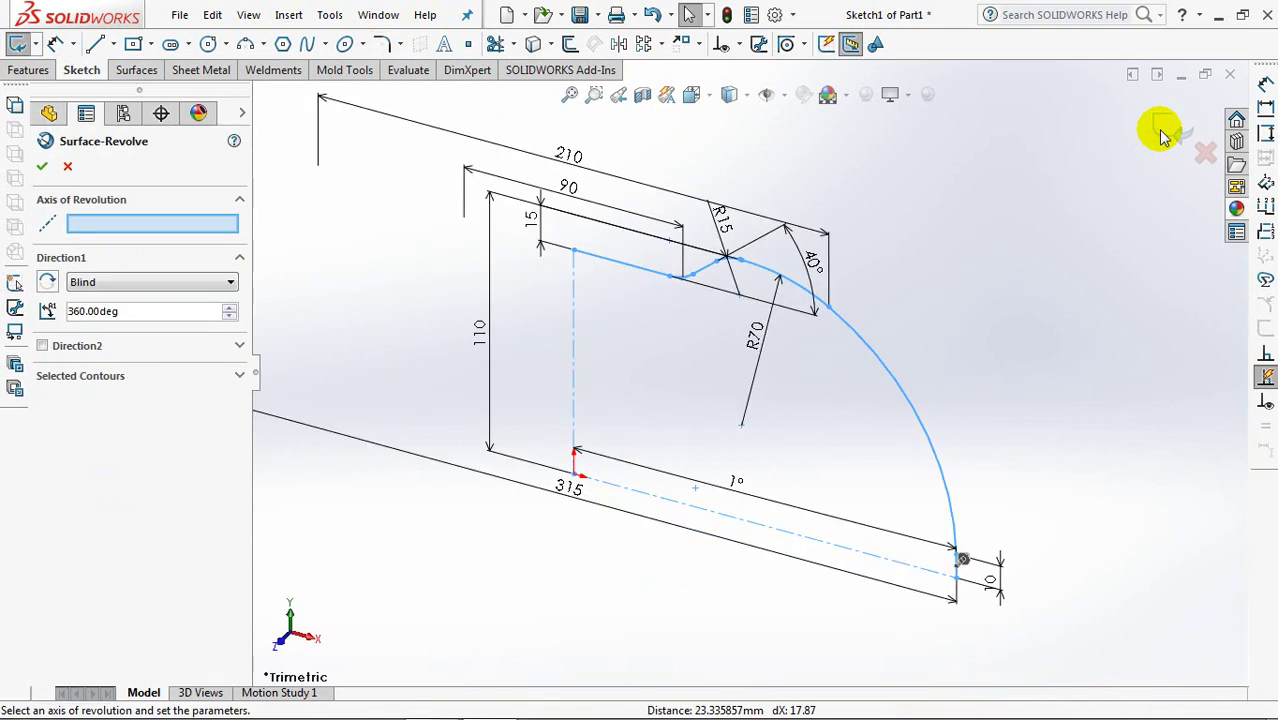
- Revolve the profile 360° about the centreline into a dome surface and view it isometrically
click(575, 322)
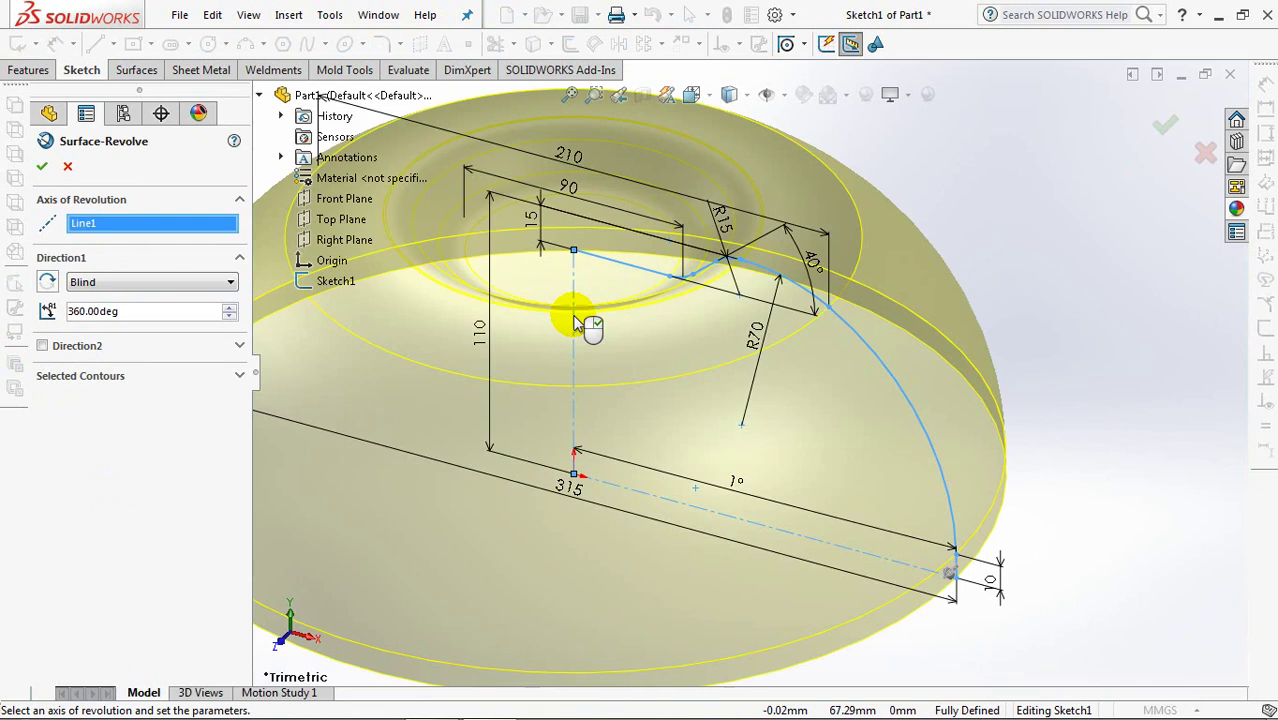
click(1165, 128)
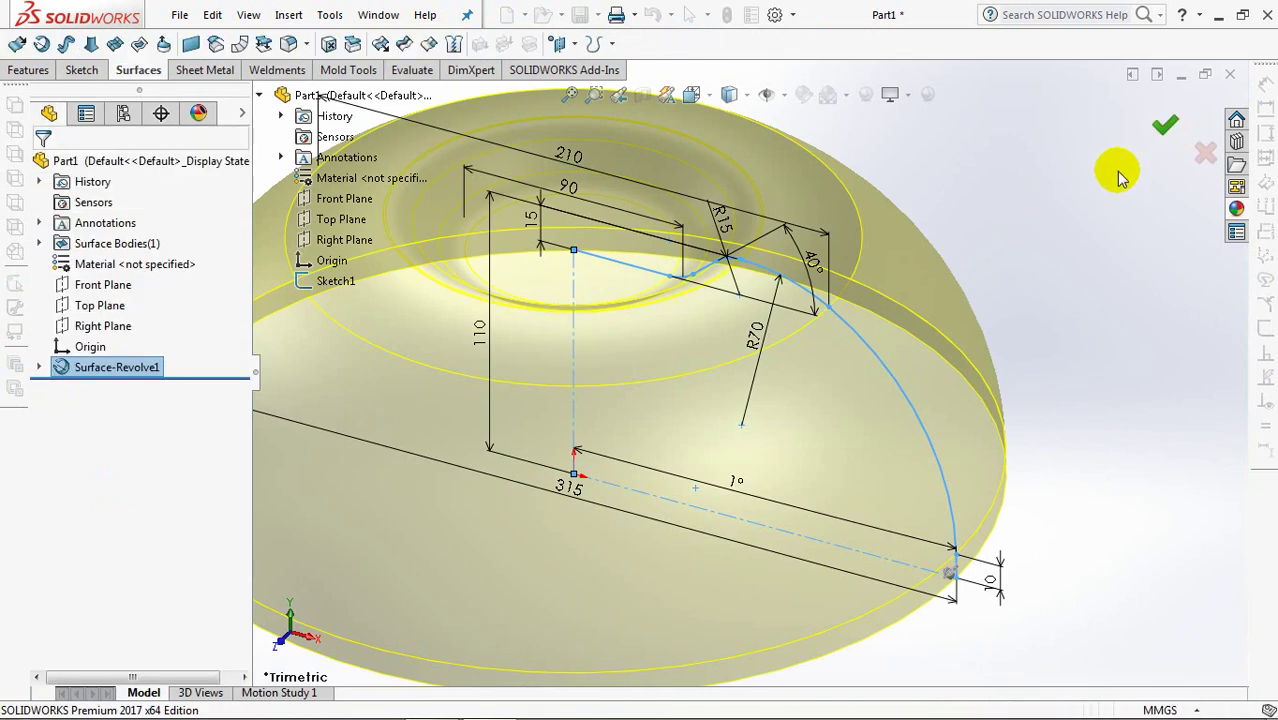
middle_drag(1091, 204, 1090, 220)
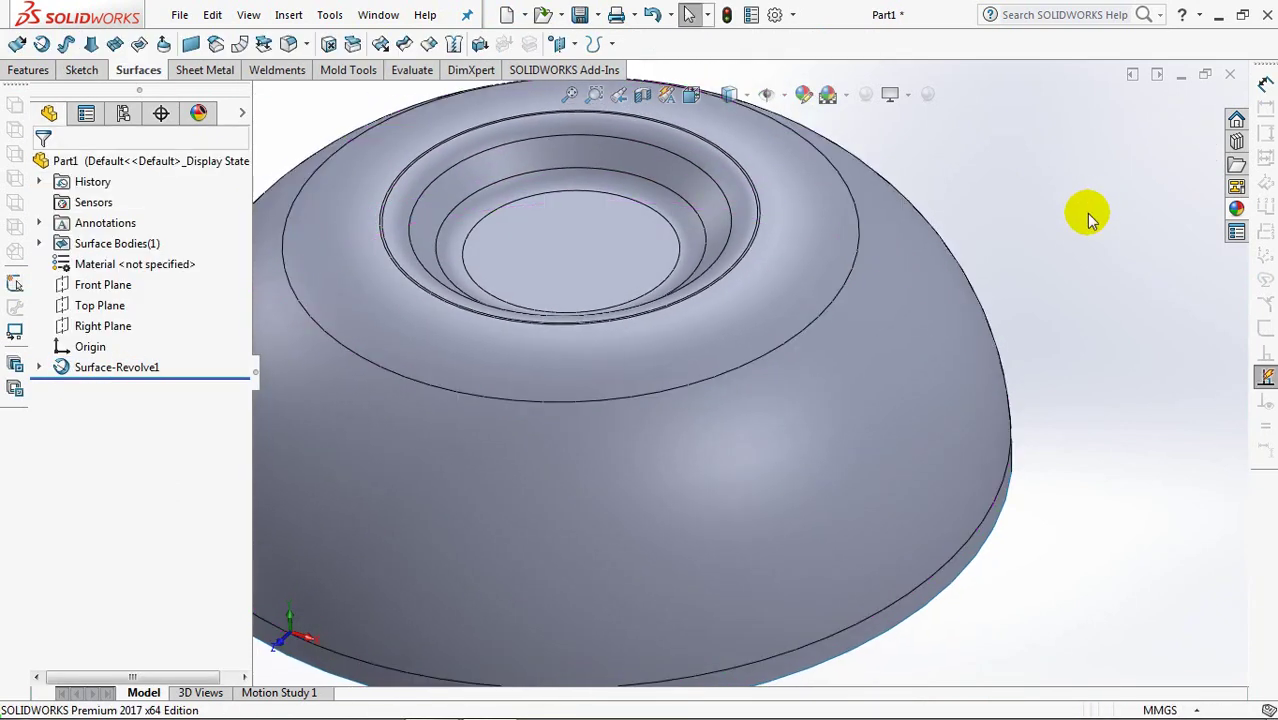
key(ctrl+7)
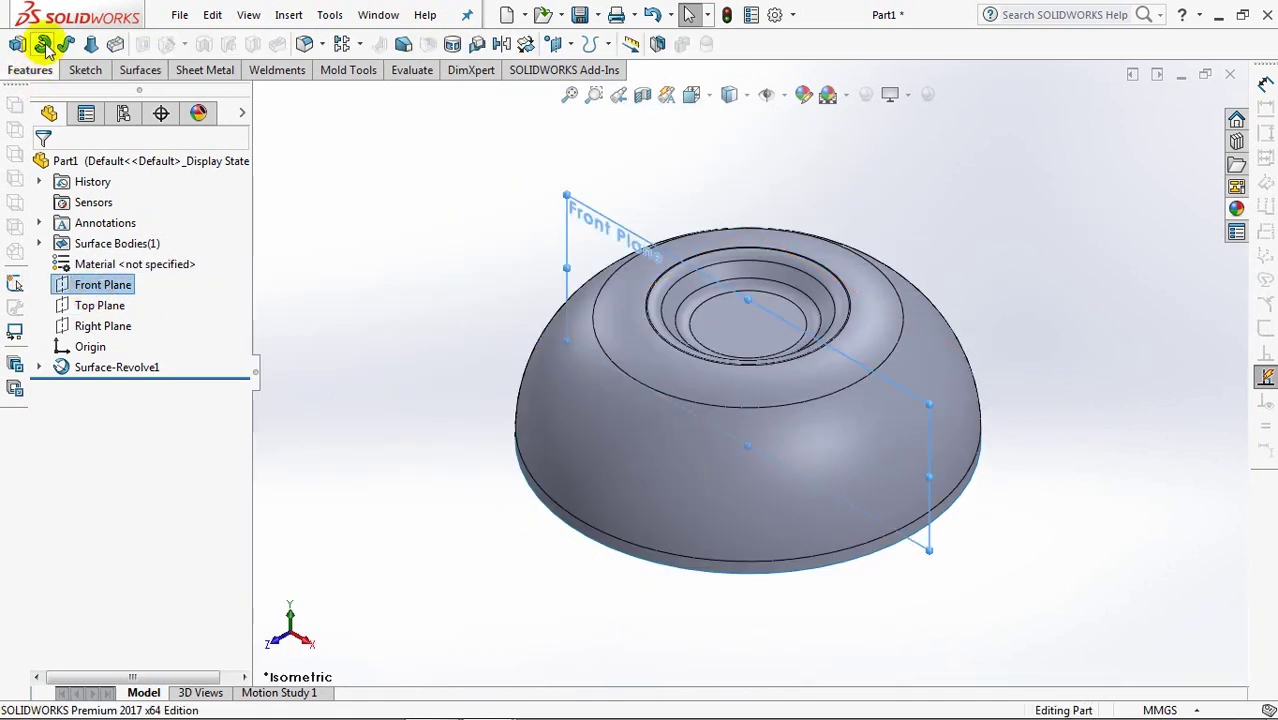
- In a new Front Plane sketch, convert the dome's lower-right outer edges
click(17, 43)
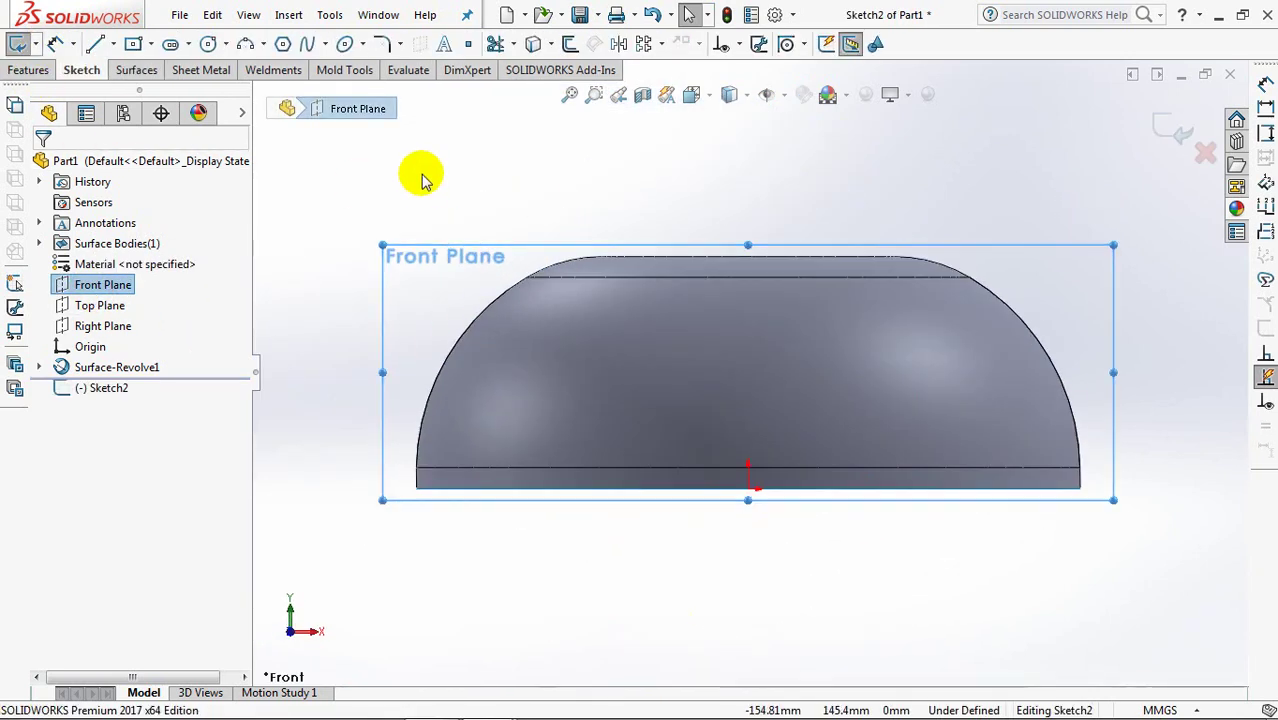
click(593, 97)
drag(1045, 405, 1115, 497)
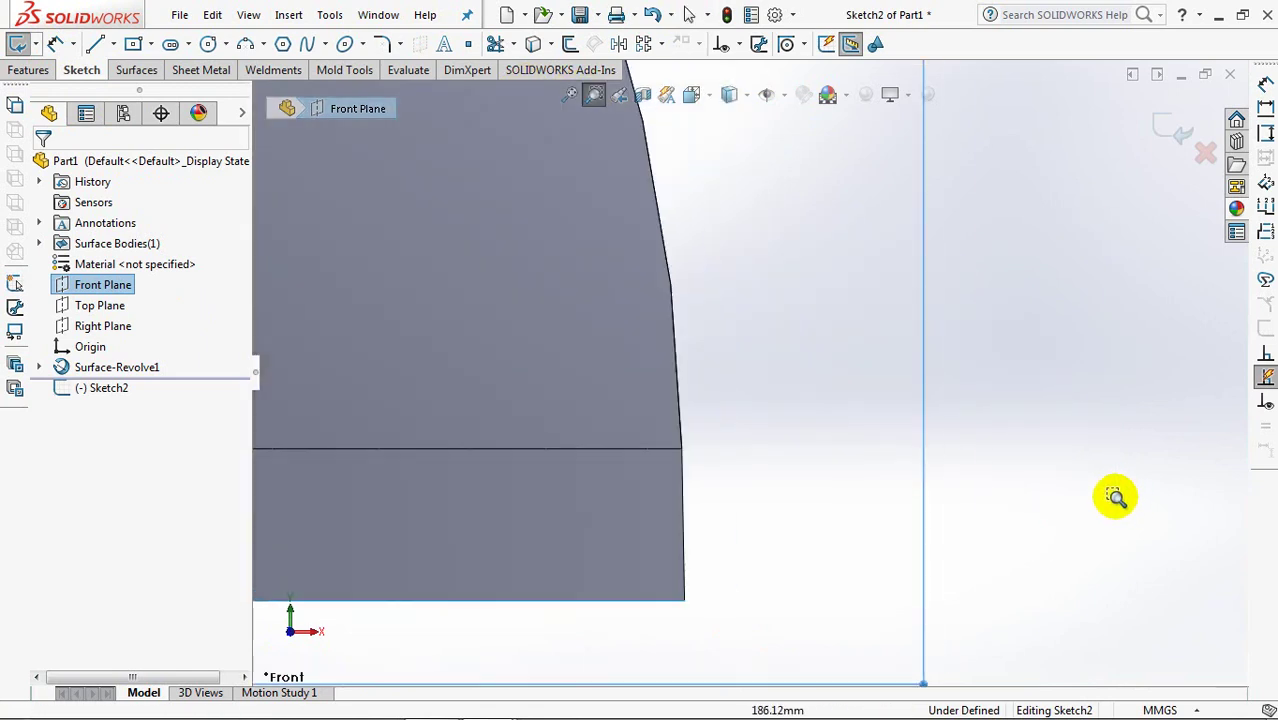
click(595, 97)
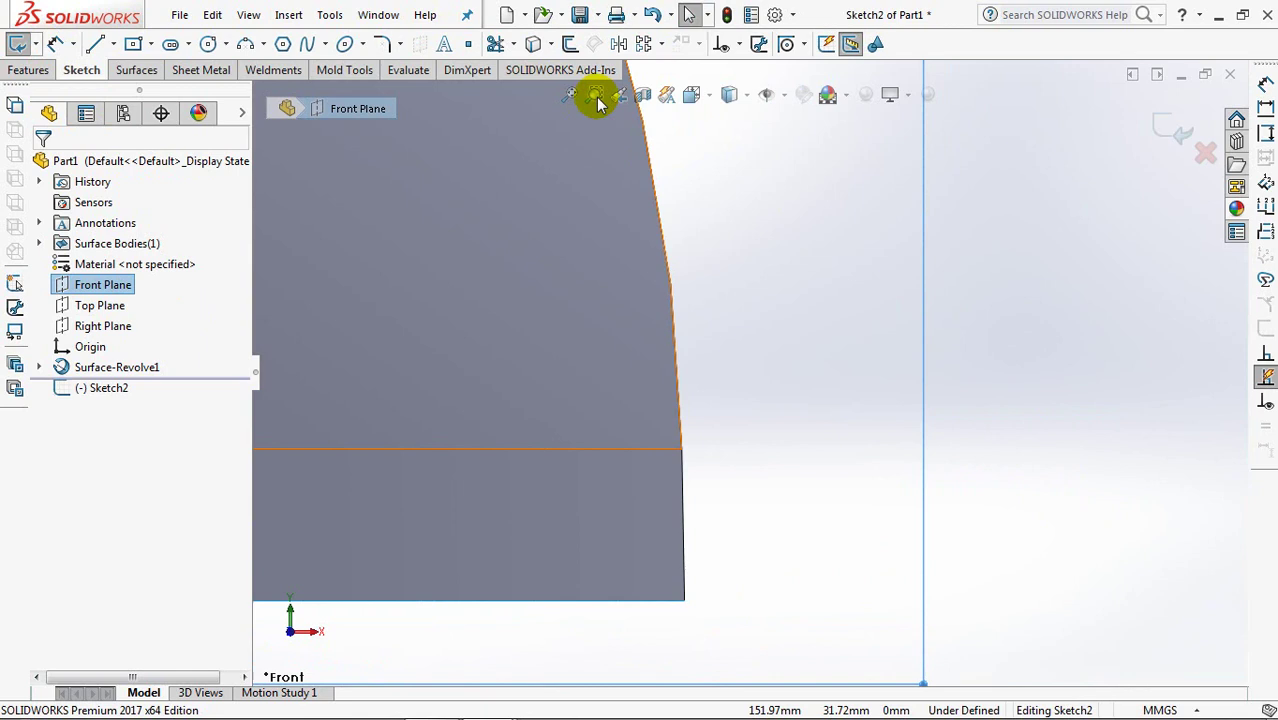
click(532, 44)
click(684, 505)
click(681, 426)
right_click(682, 426)
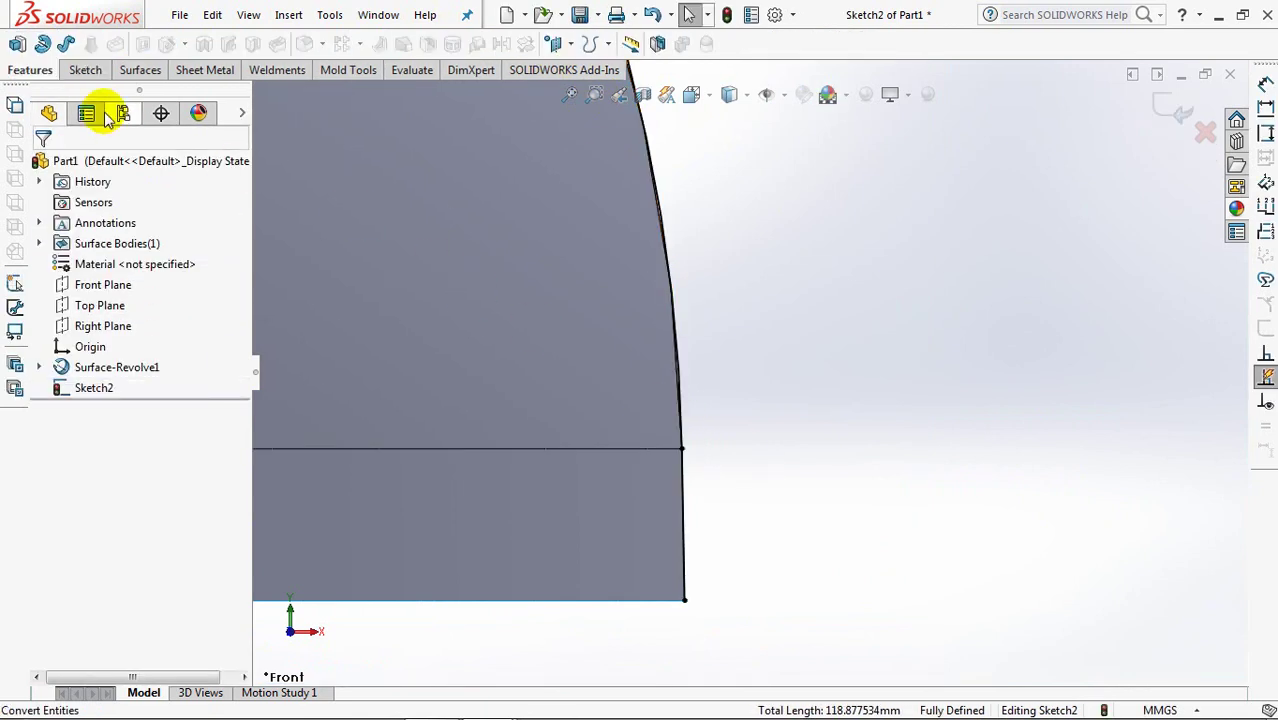
- Draw a 5.50 mm line outward from the dome's bottom corner
click(75, 74)
click(95, 44)
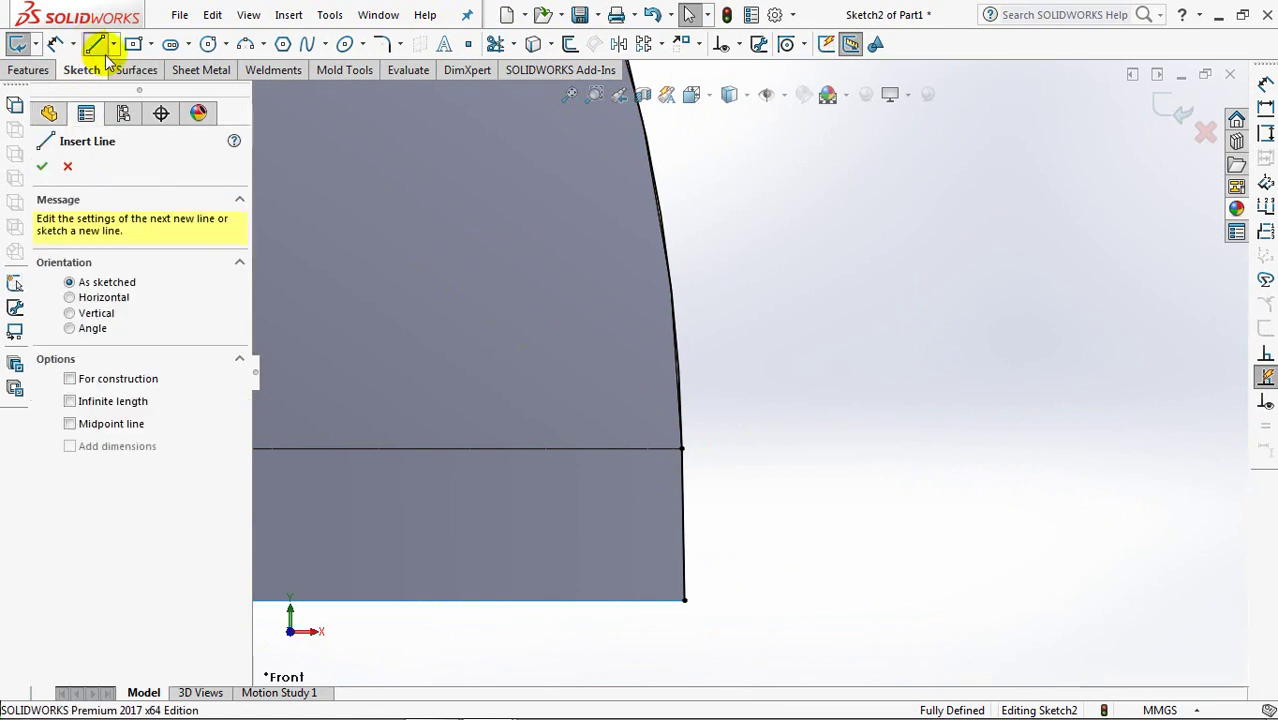
click(684, 600)
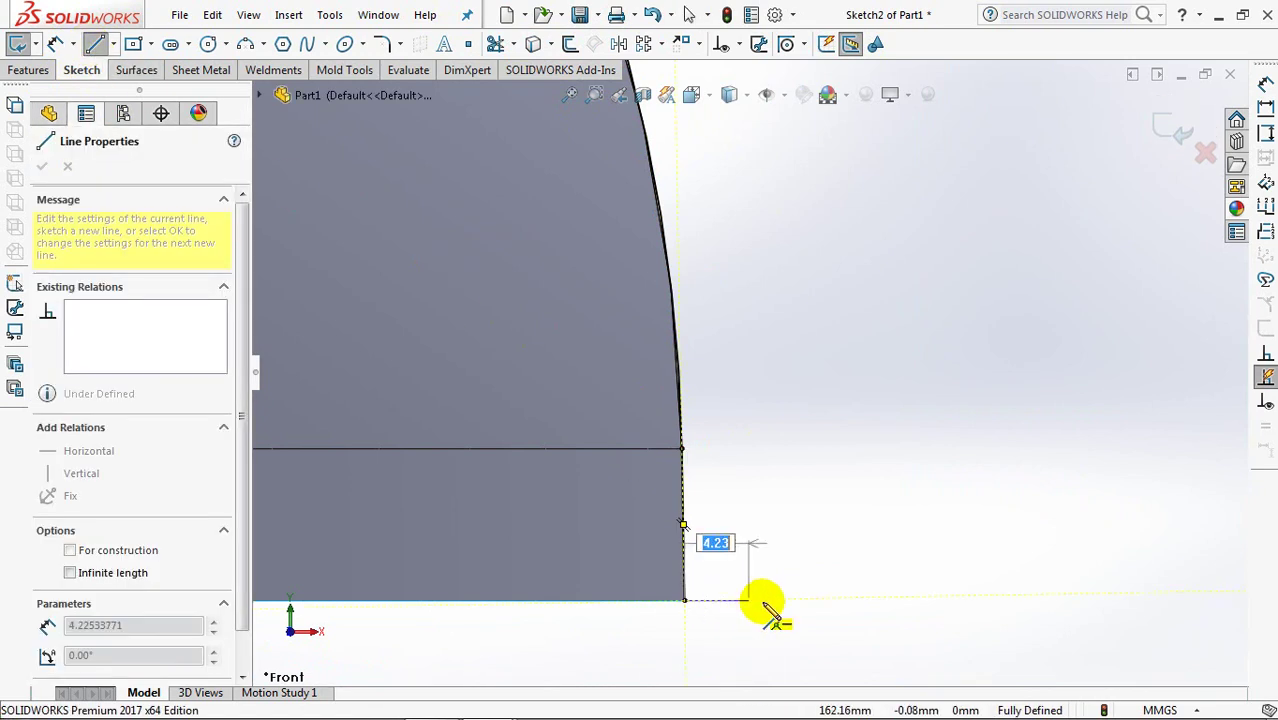
click(820, 601)
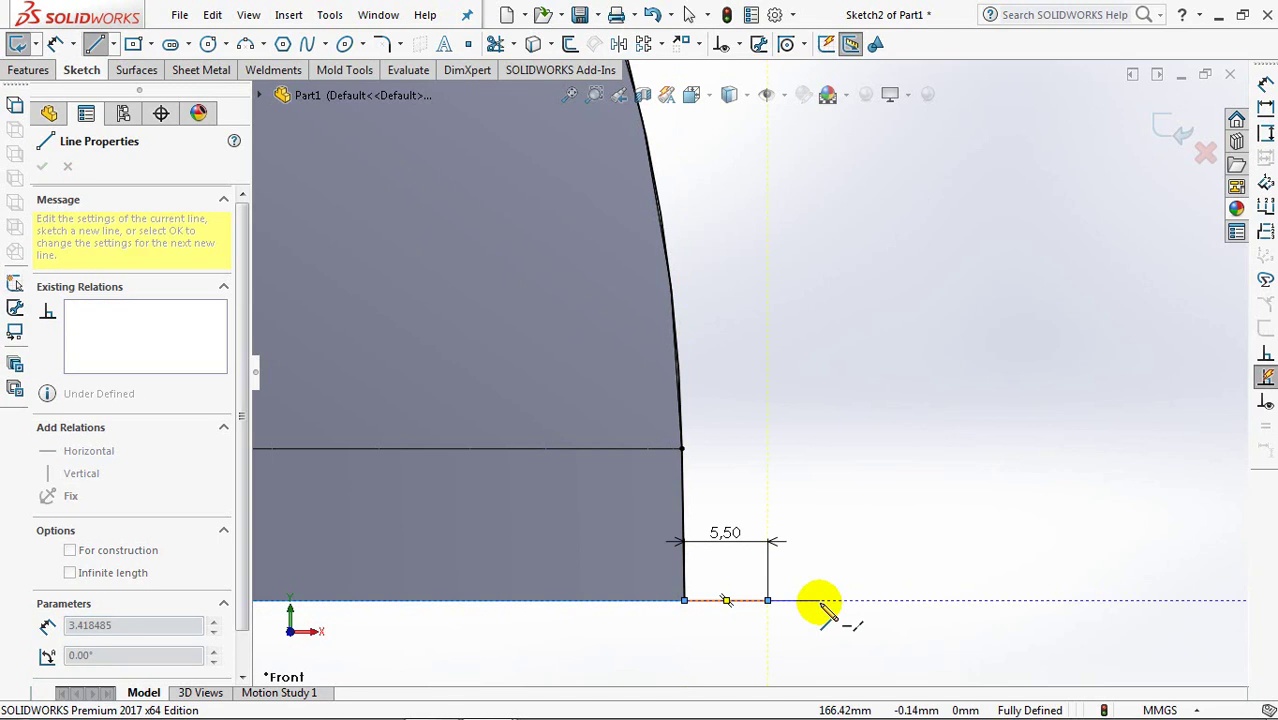
right_click(820, 603)
click(858, 492)
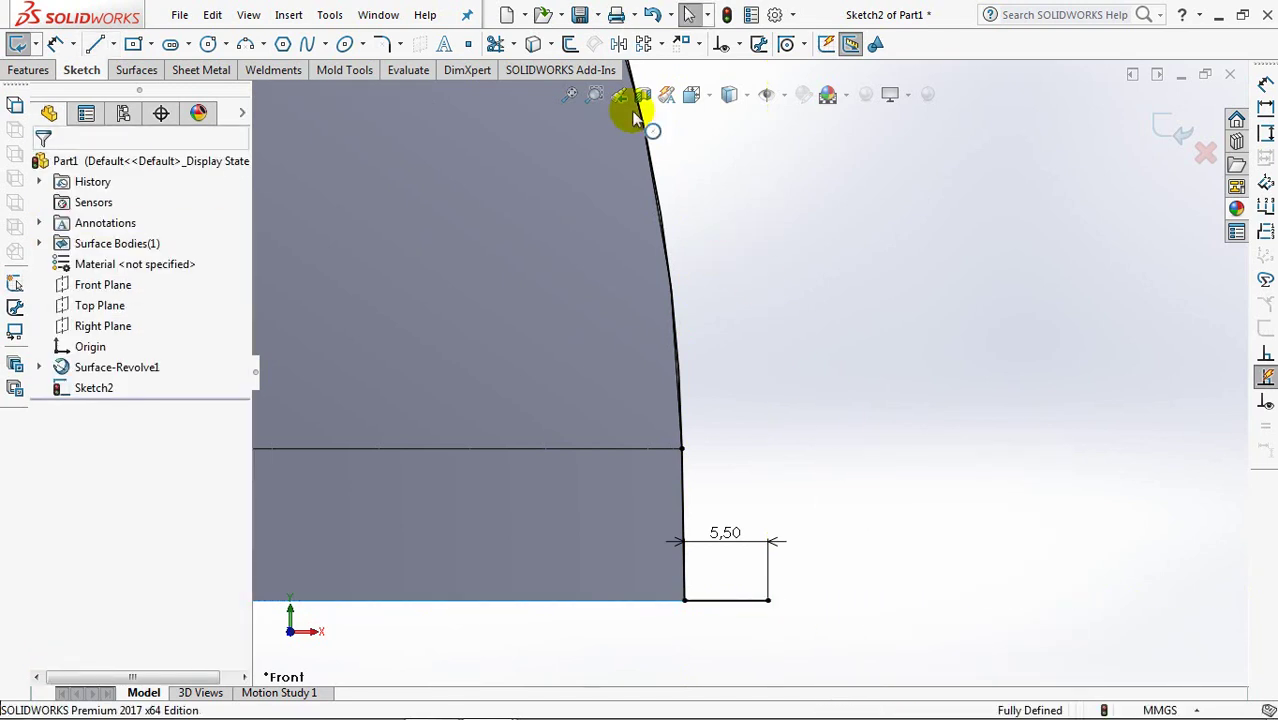
- Offset the vertical edge 5.50 mm and the curved edge 1 mm outward
click(570, 43)
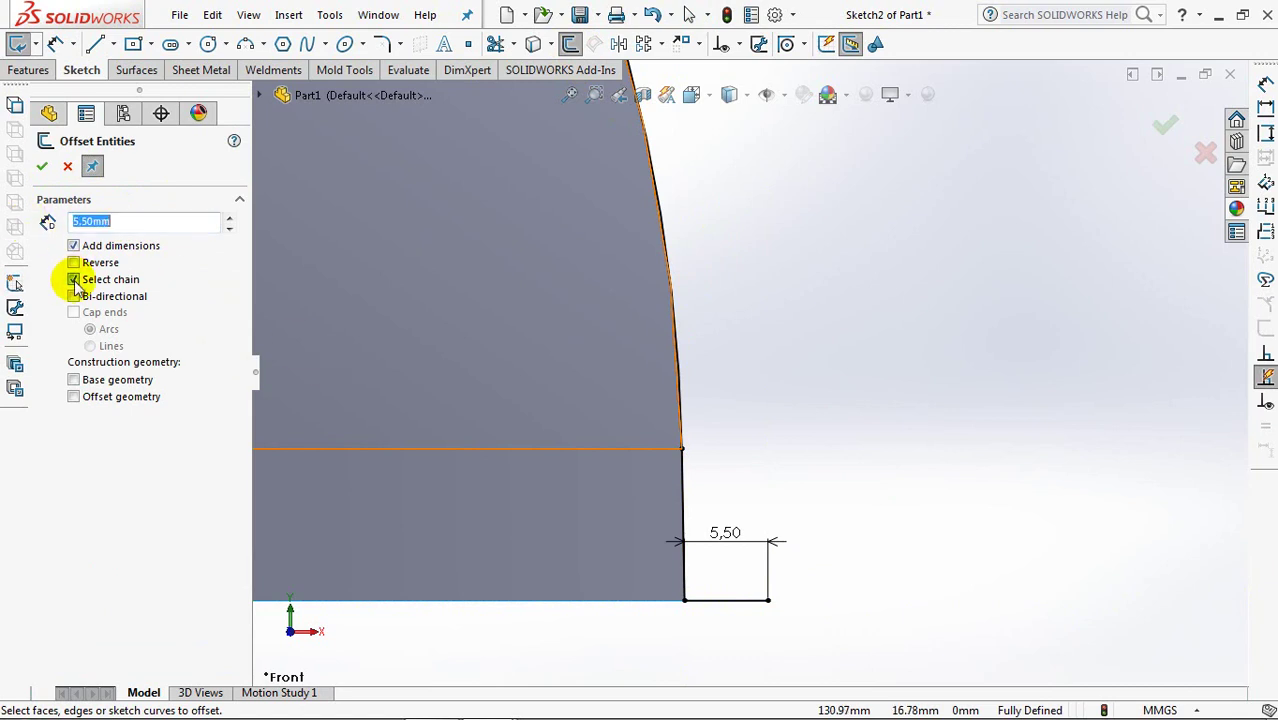
click(686, 500)
click(686, 500)
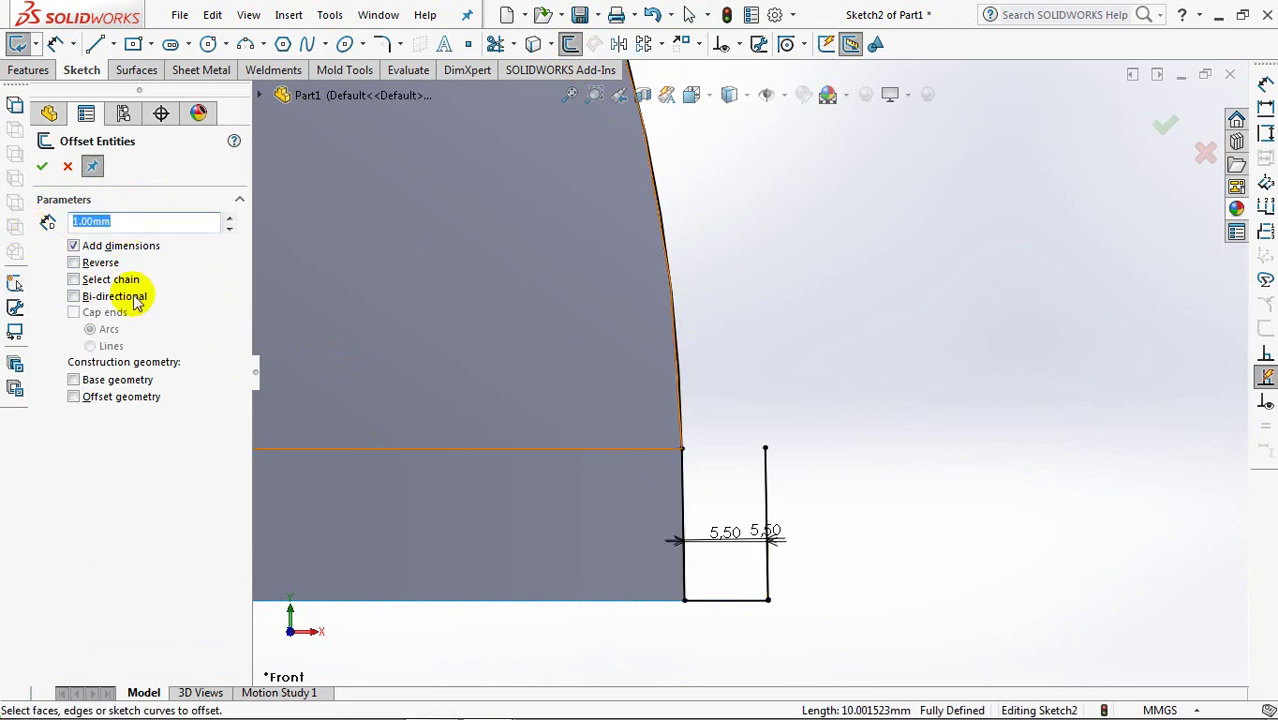
click(680, 482)
click(683, 437)
click(683, 437)
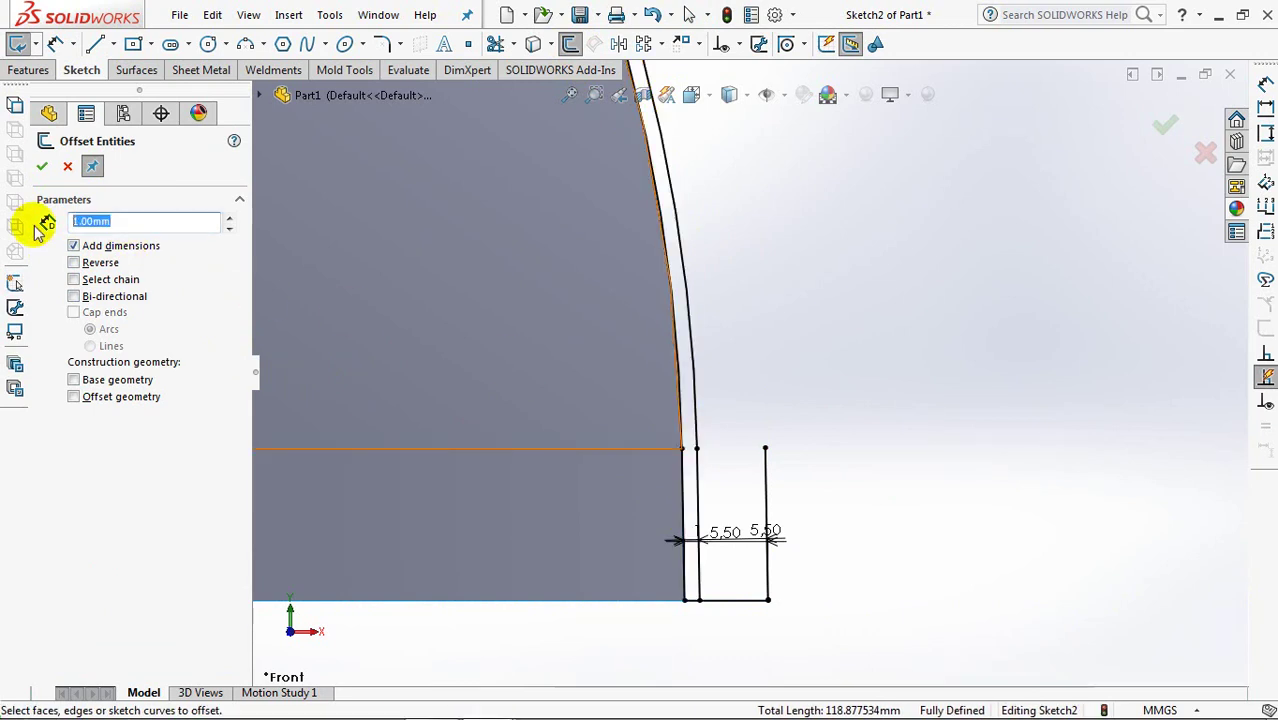
text(4)
- Offset the bottom edge to create lines 4 mm and 18 mm above it
click(733, 601)
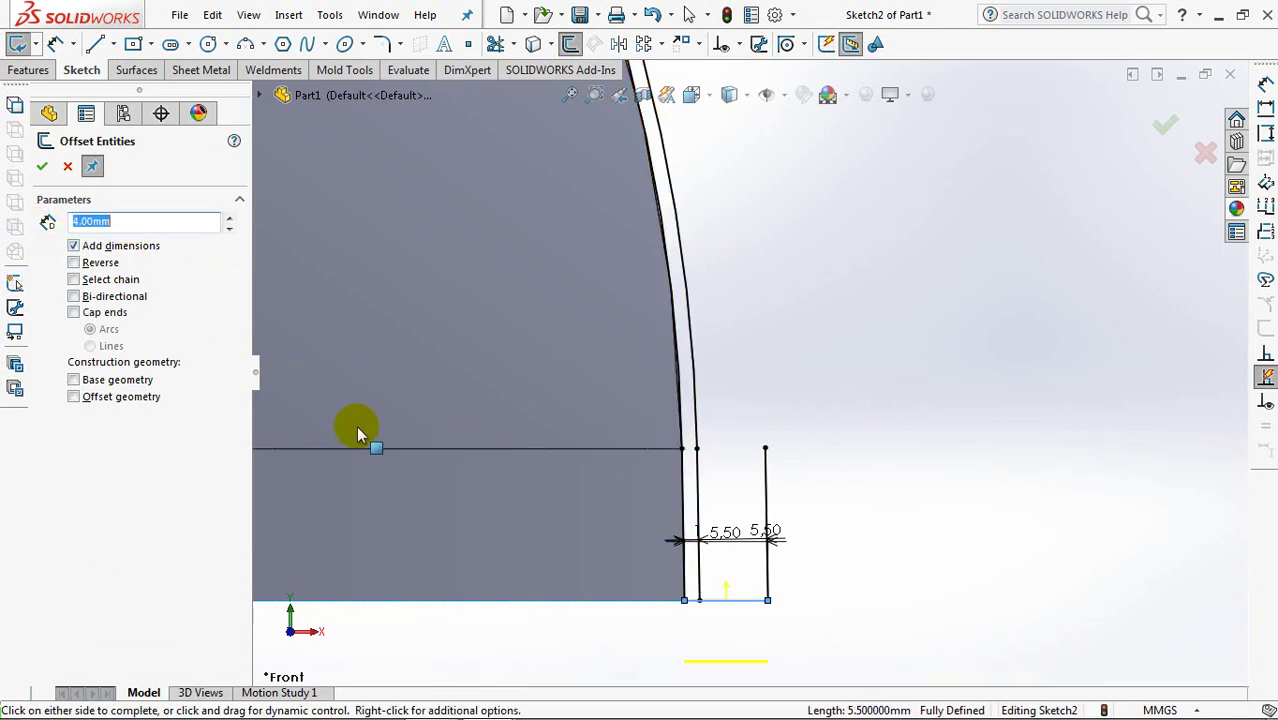
click(117, 221)
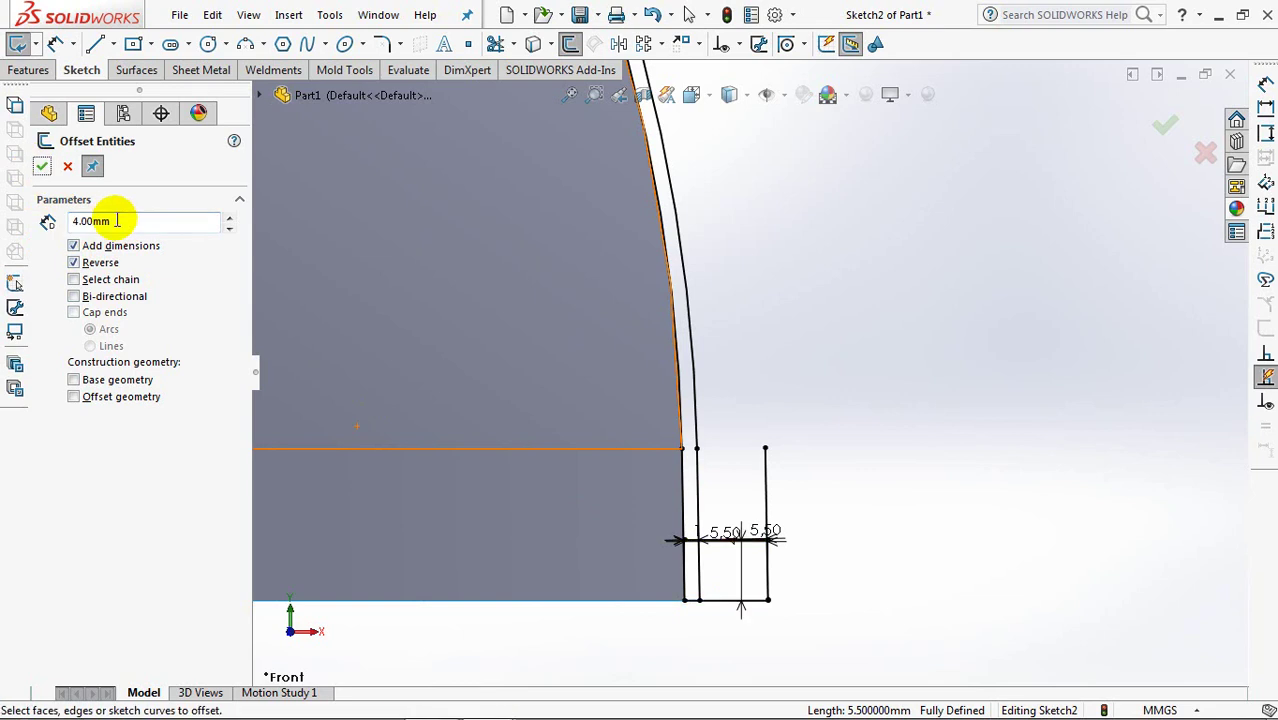
text(18)
click(742, 600)
click(745, 605)
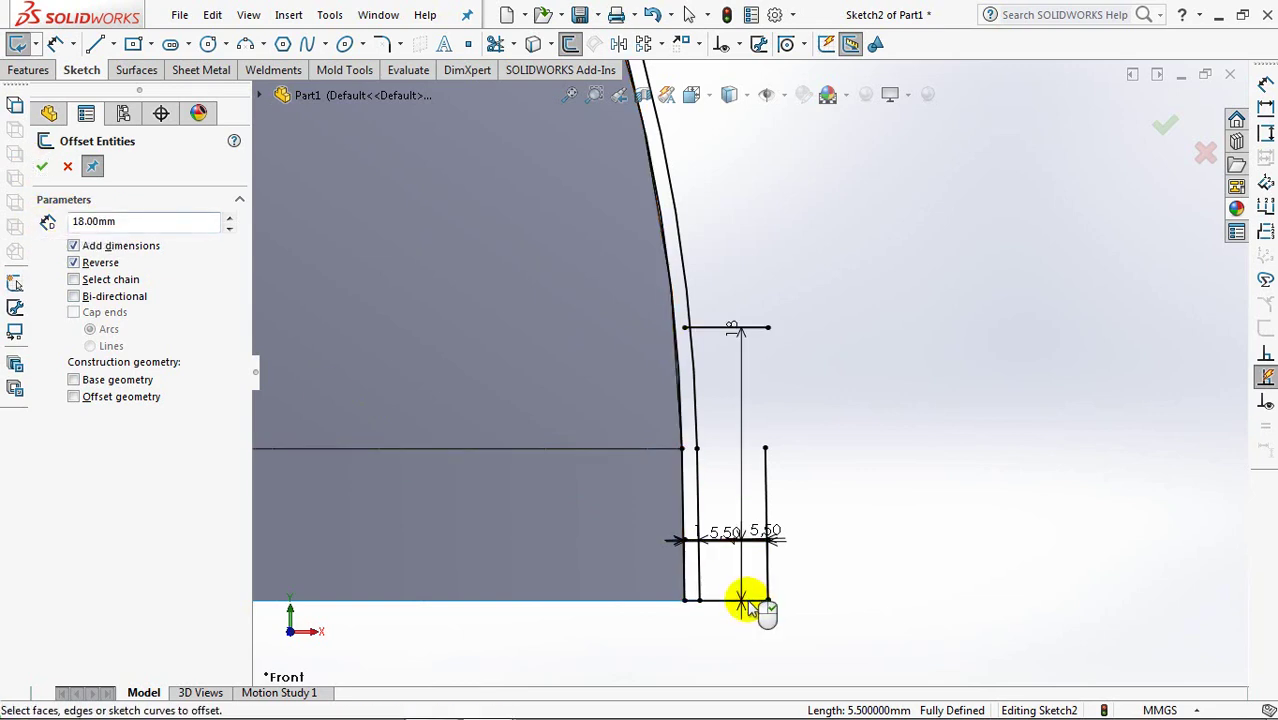
click(41, 166)
- Rearrange the 18, 5.50 and 4 dimensions so they sit clear of the profile
drag(745, 430, 850, 430)
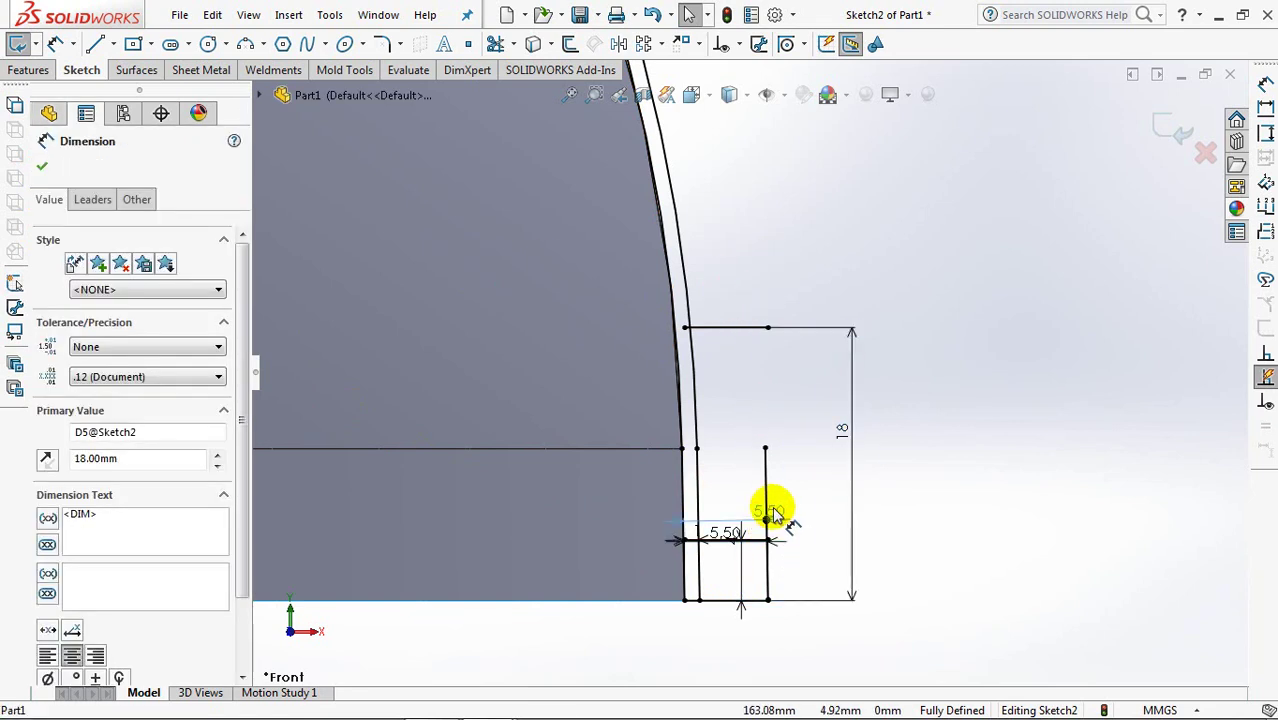
drag(740, 428, 742, 398)
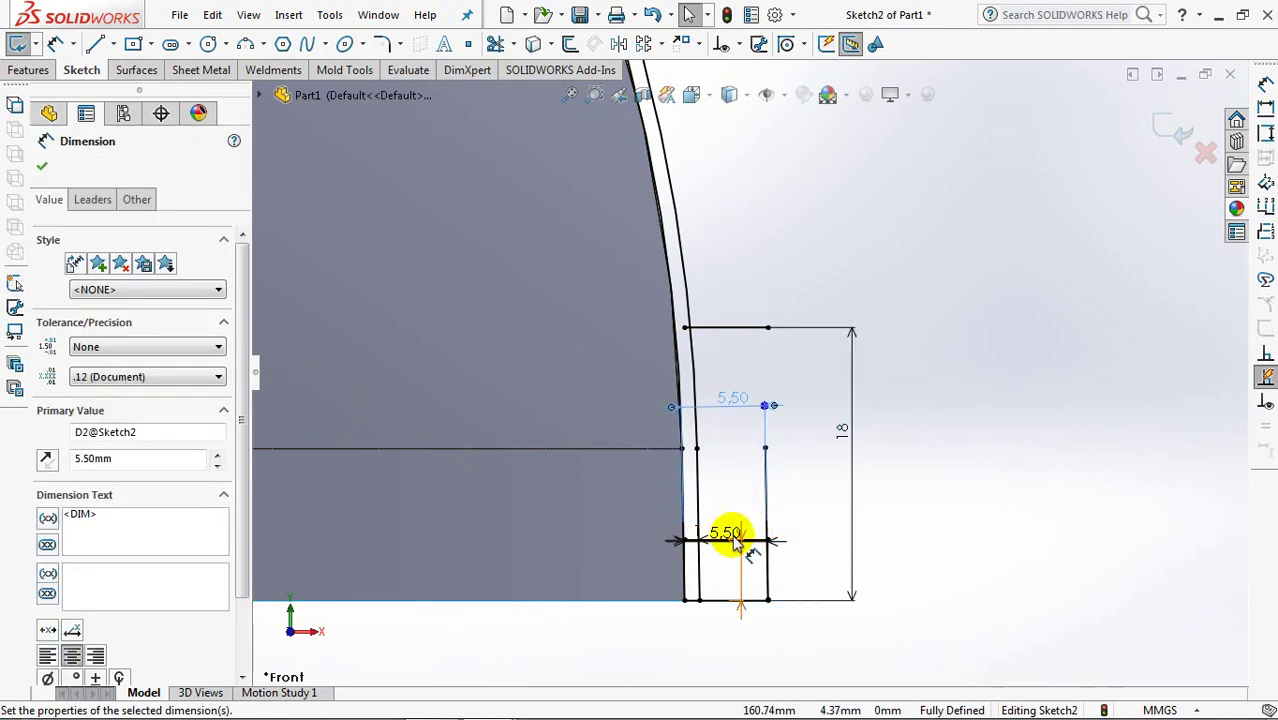
click(815, 570)
drag(742, 543, 742, 598)
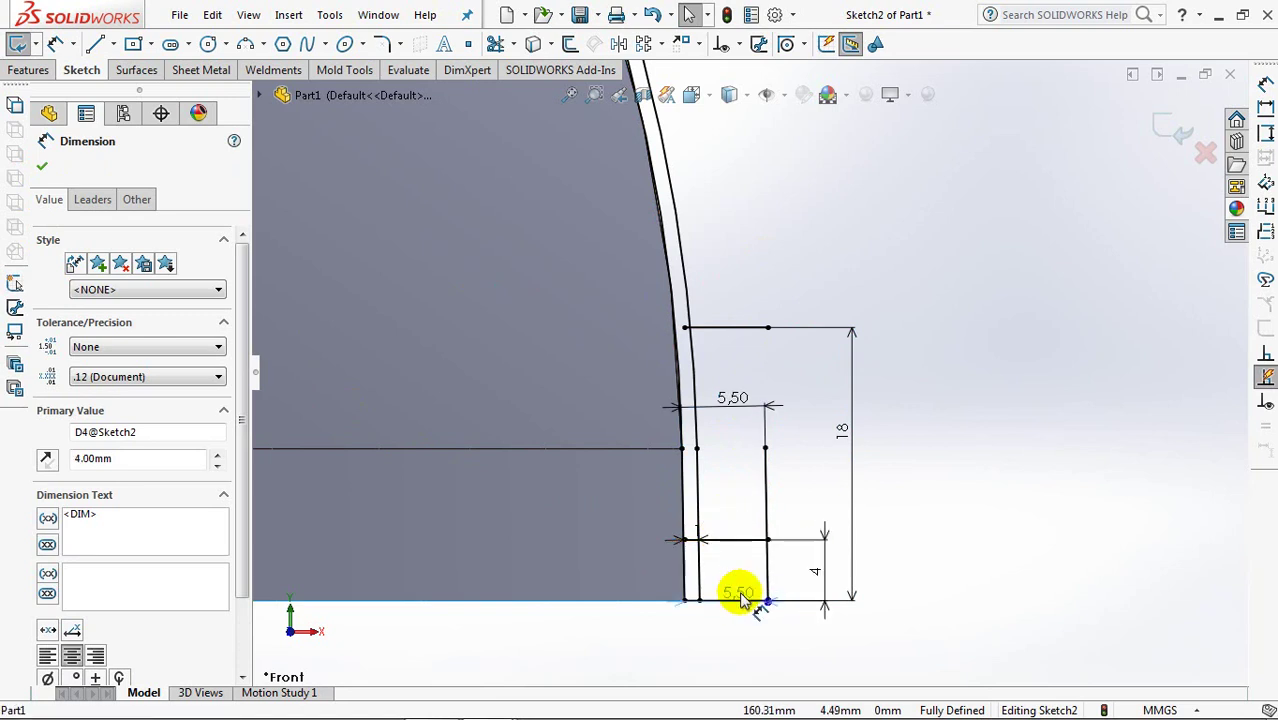
click(735, 648)
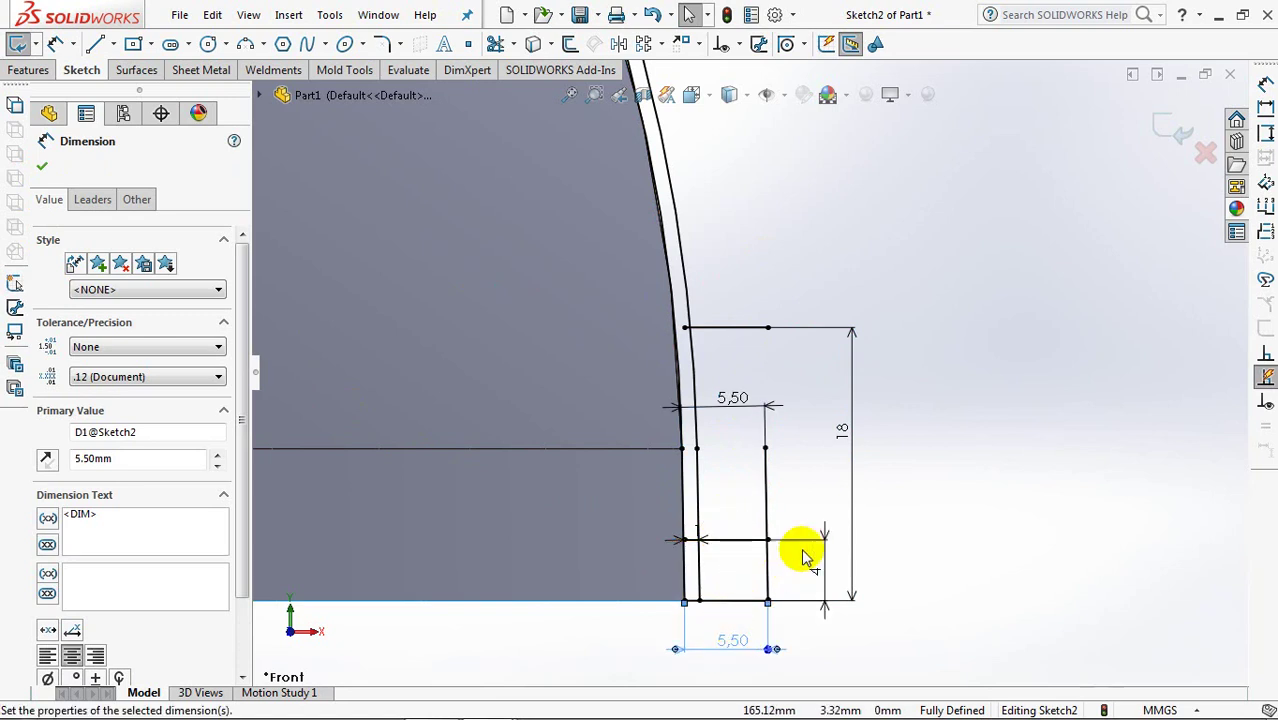
click(742, 541)
key(Escape)
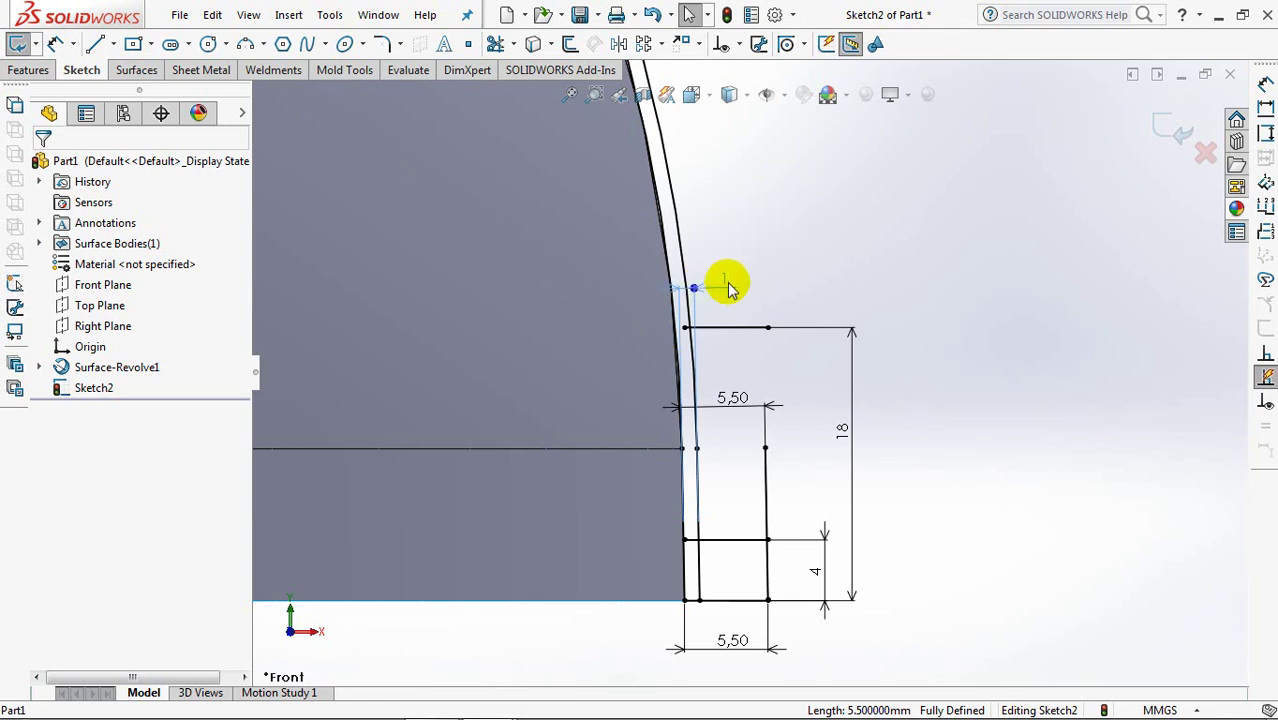
- Corner-trim the horizontal line to meet the curved edge and the vertical line
click(495, 44)
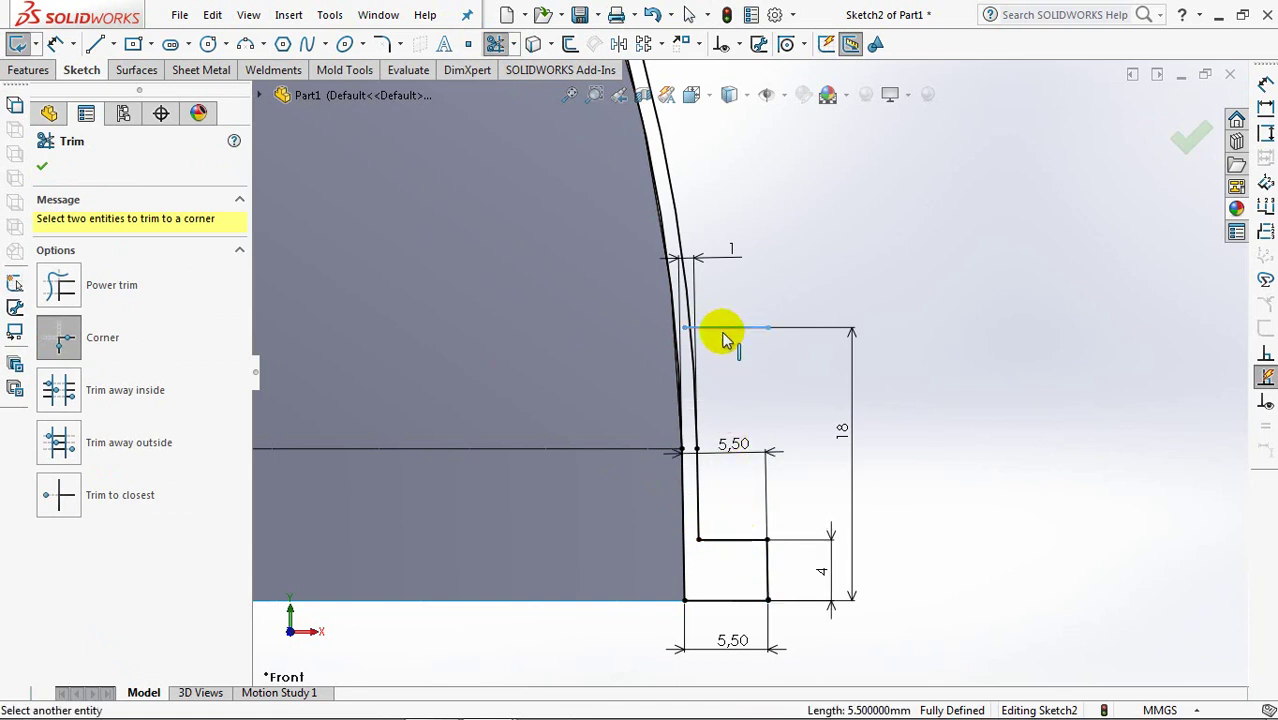
click(683, 377)
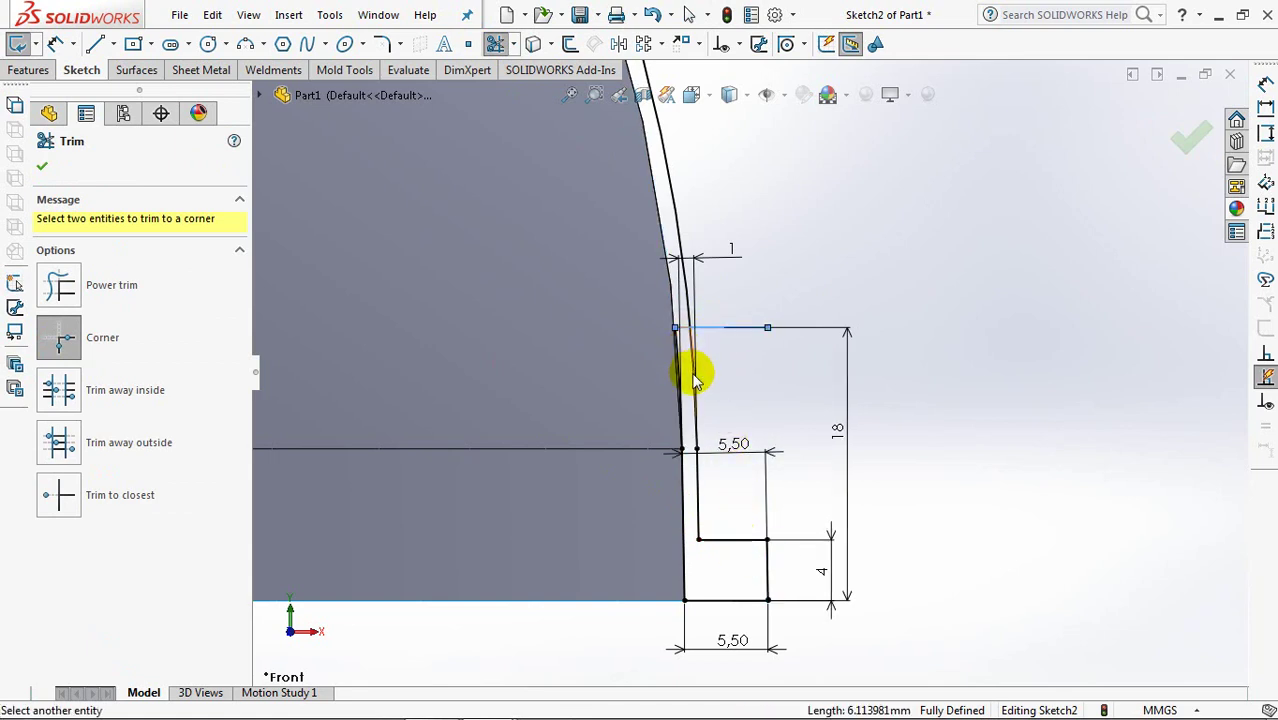
click(693, 375)
click(42, 166)
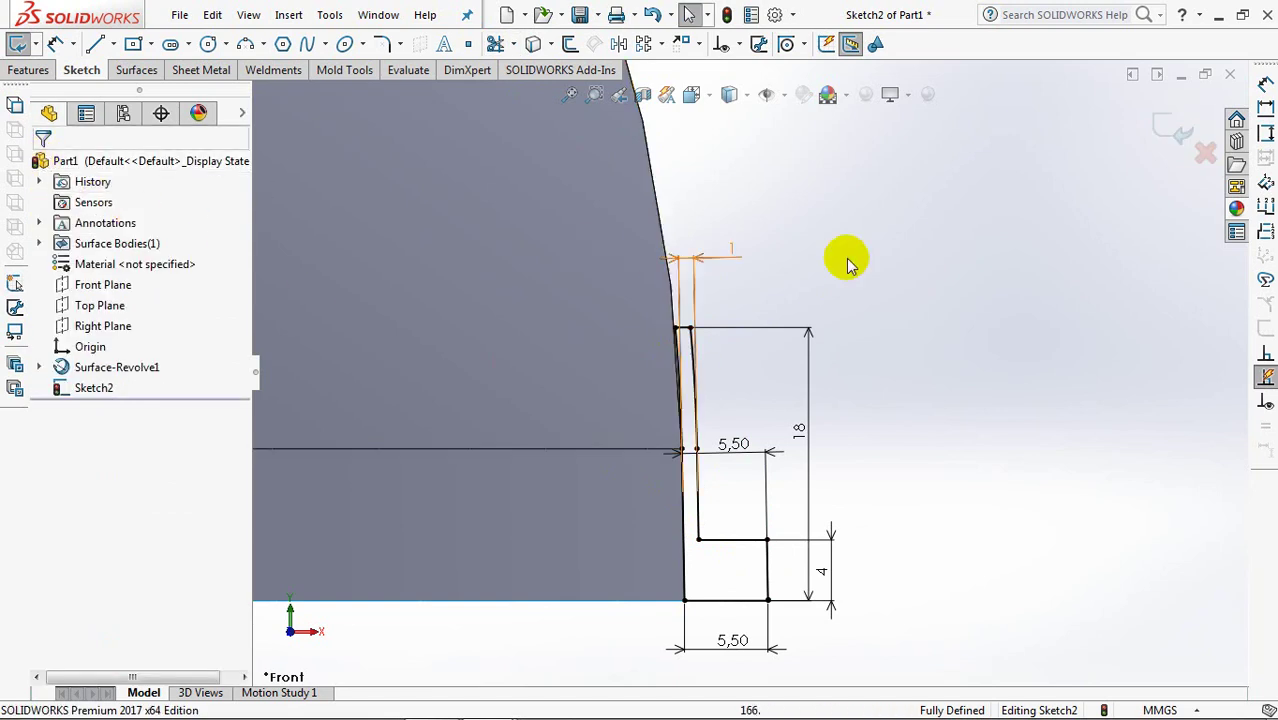
- Draw a vertical centerline from the origin up to the dome top
scroll(873, 258, up, 3)
scroll(876, 328, up, 3)
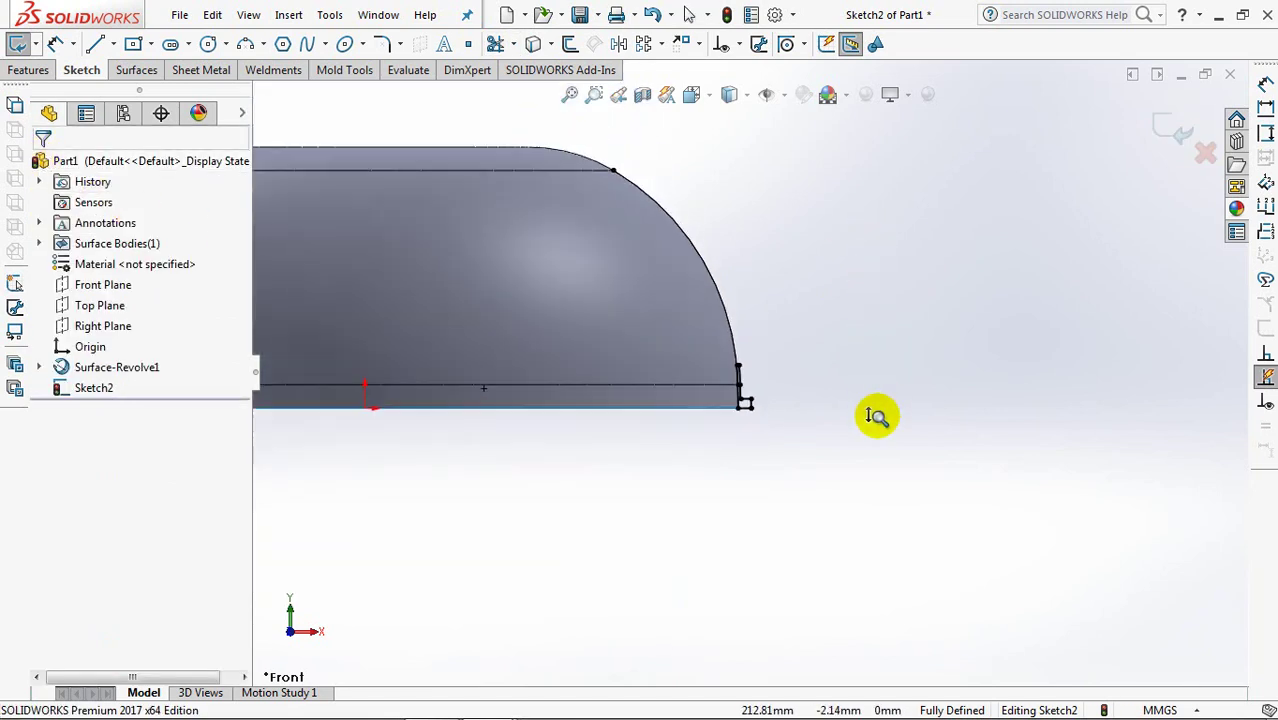
ctrl+middle_drag(847, 325, 1049, 404)
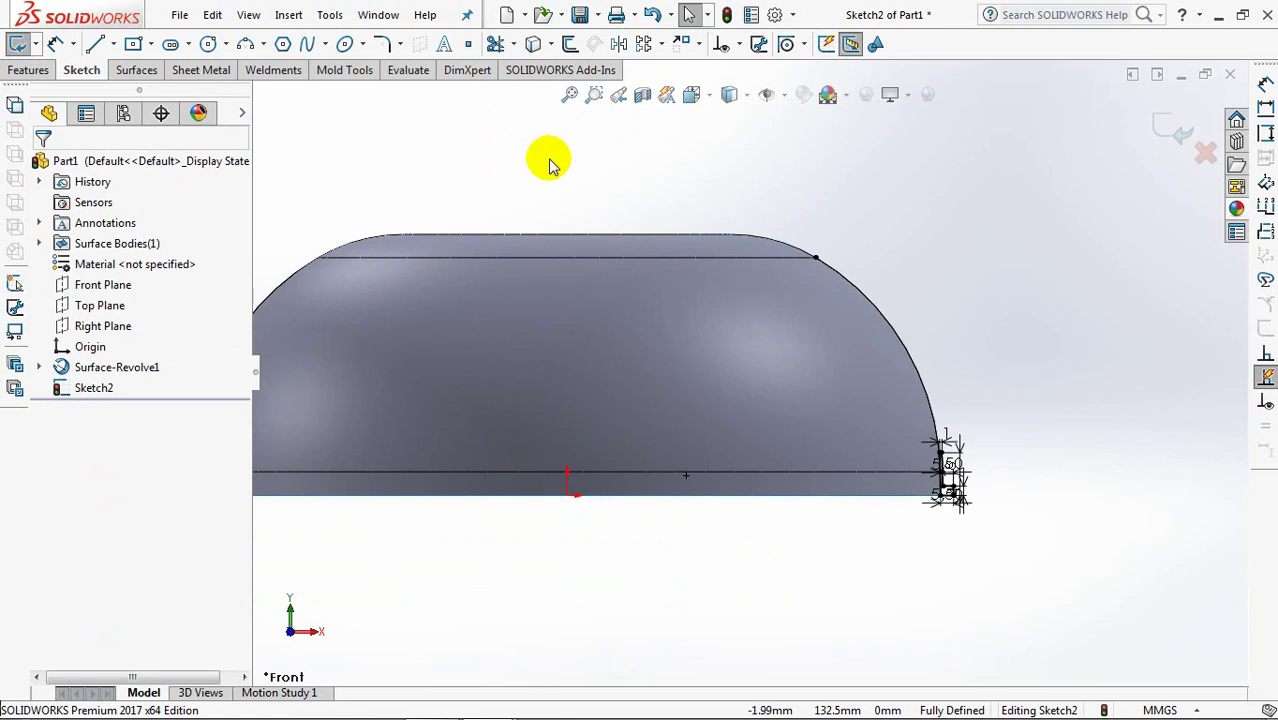
click(112, 44)
click(140, 89)
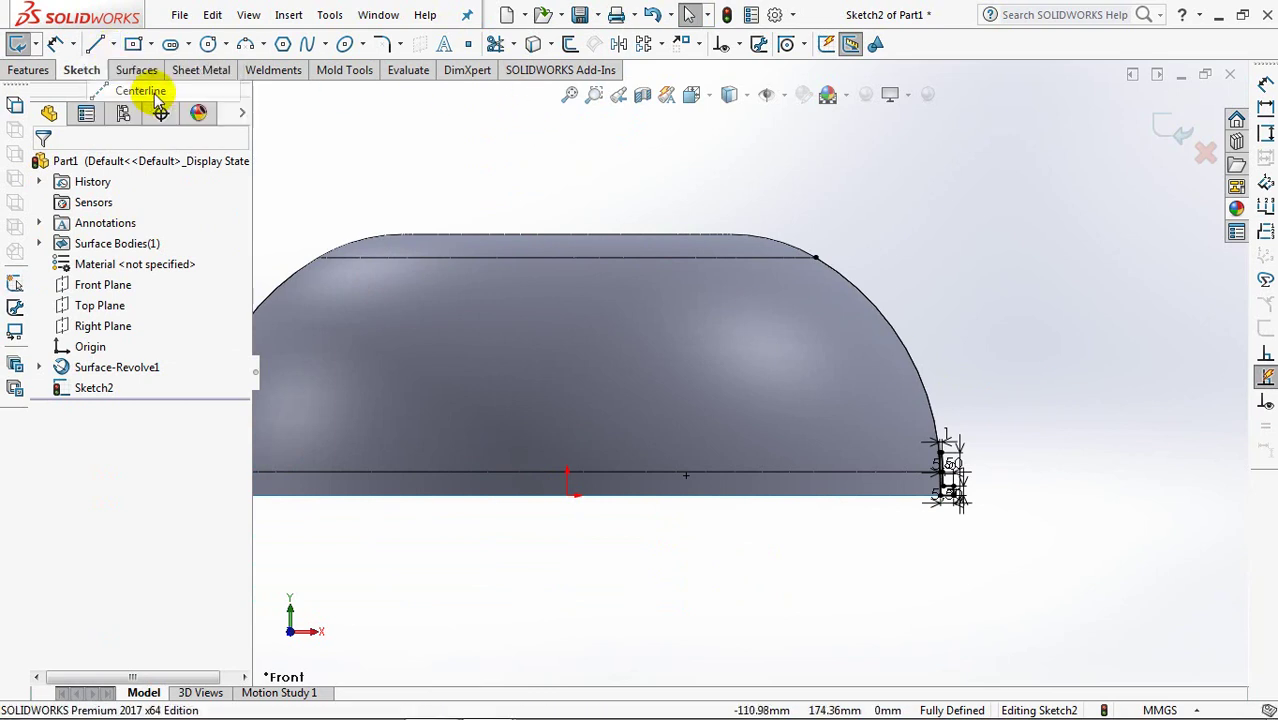
drag(567, 495, 566, 250)
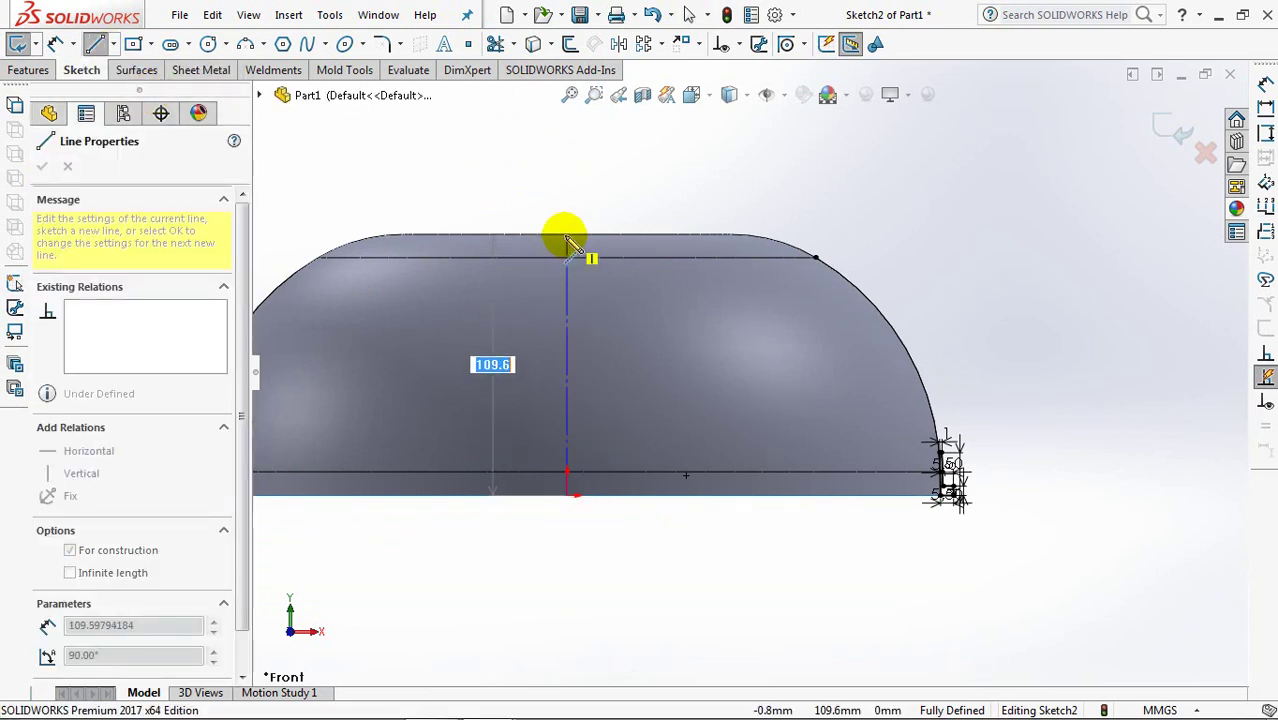
click(566, 242)
right_click(569, 243)
click(585, 247)
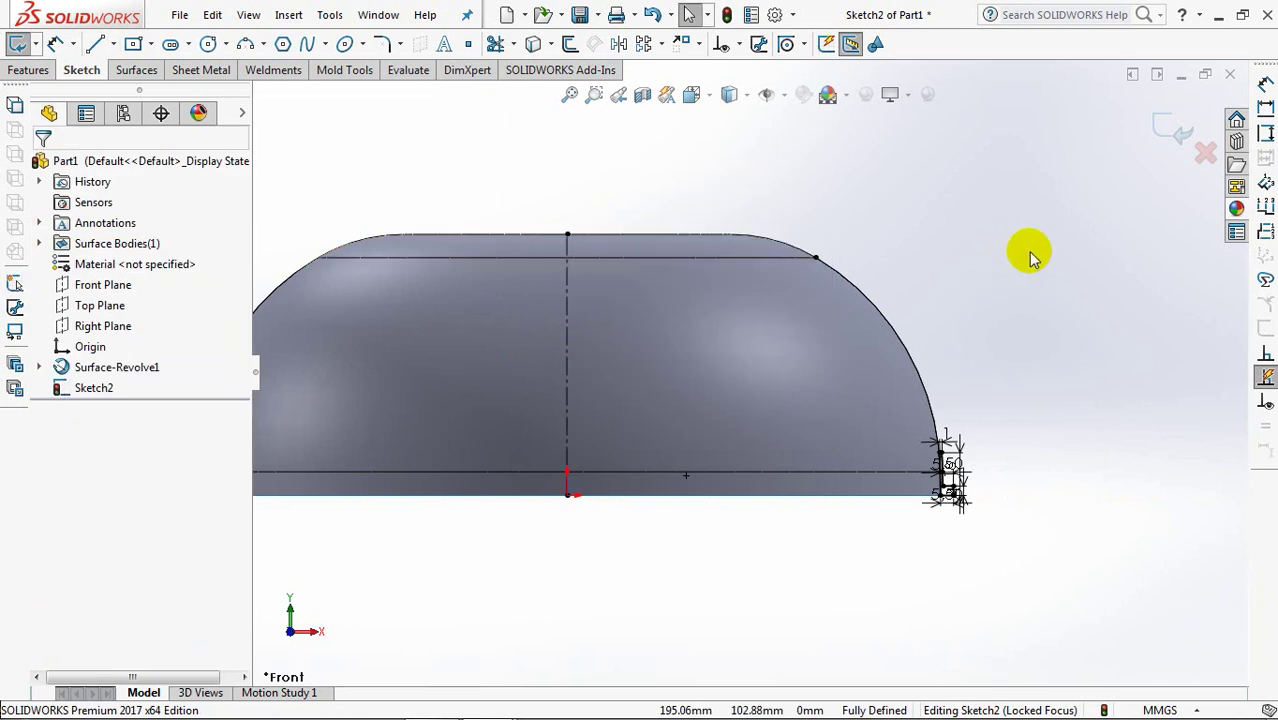
- Revolve the rim profile 360° about the new centerline into Revolve1
click(1171, 126)
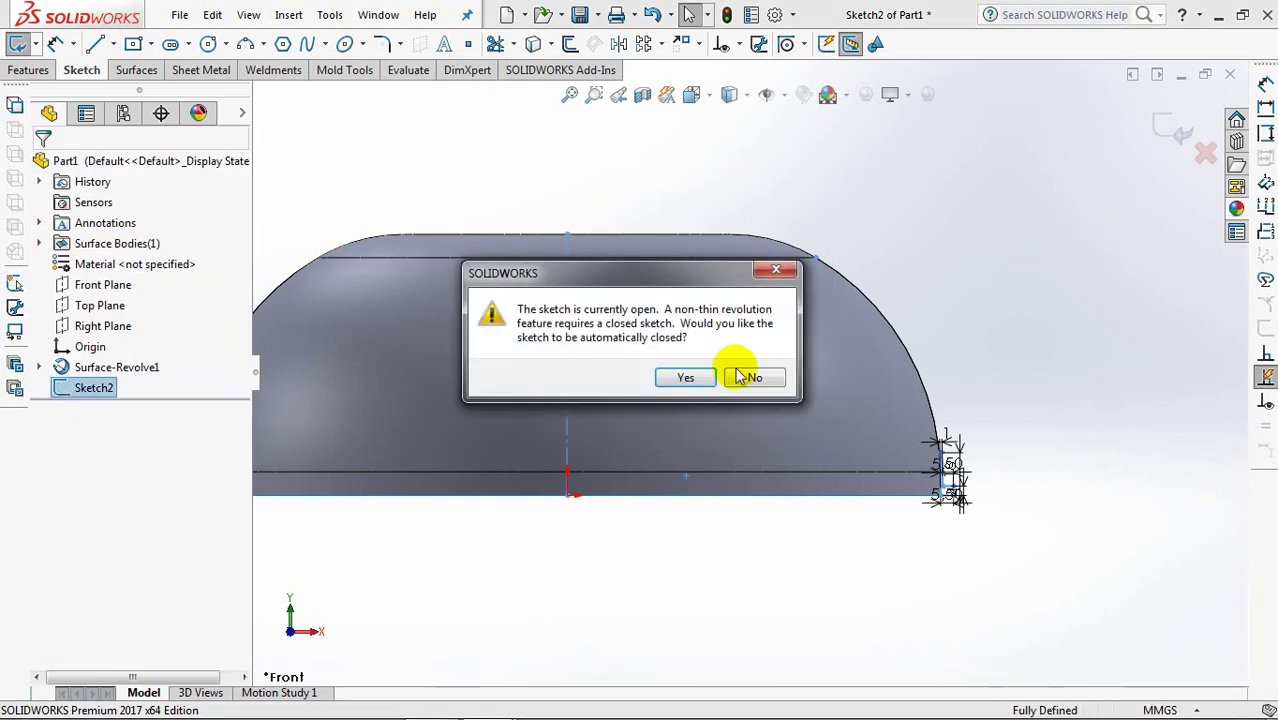
click(686, 377)
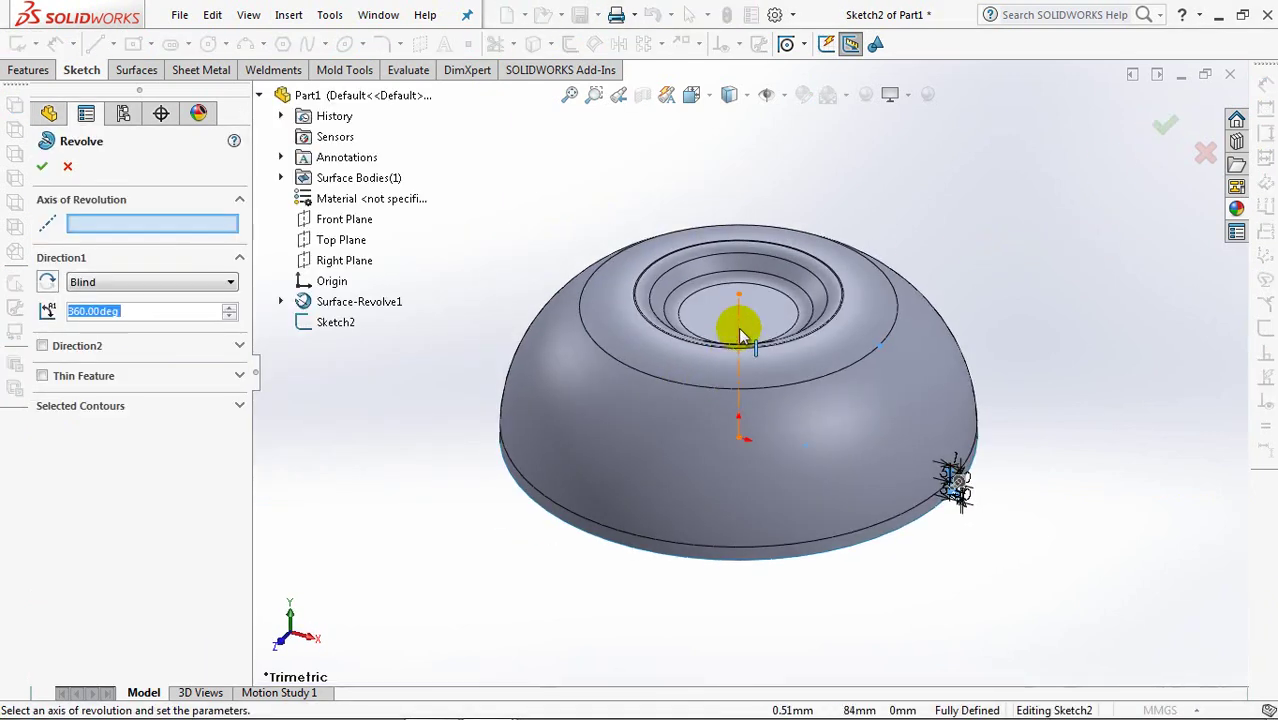
click(741, 336)
click(42, 168)
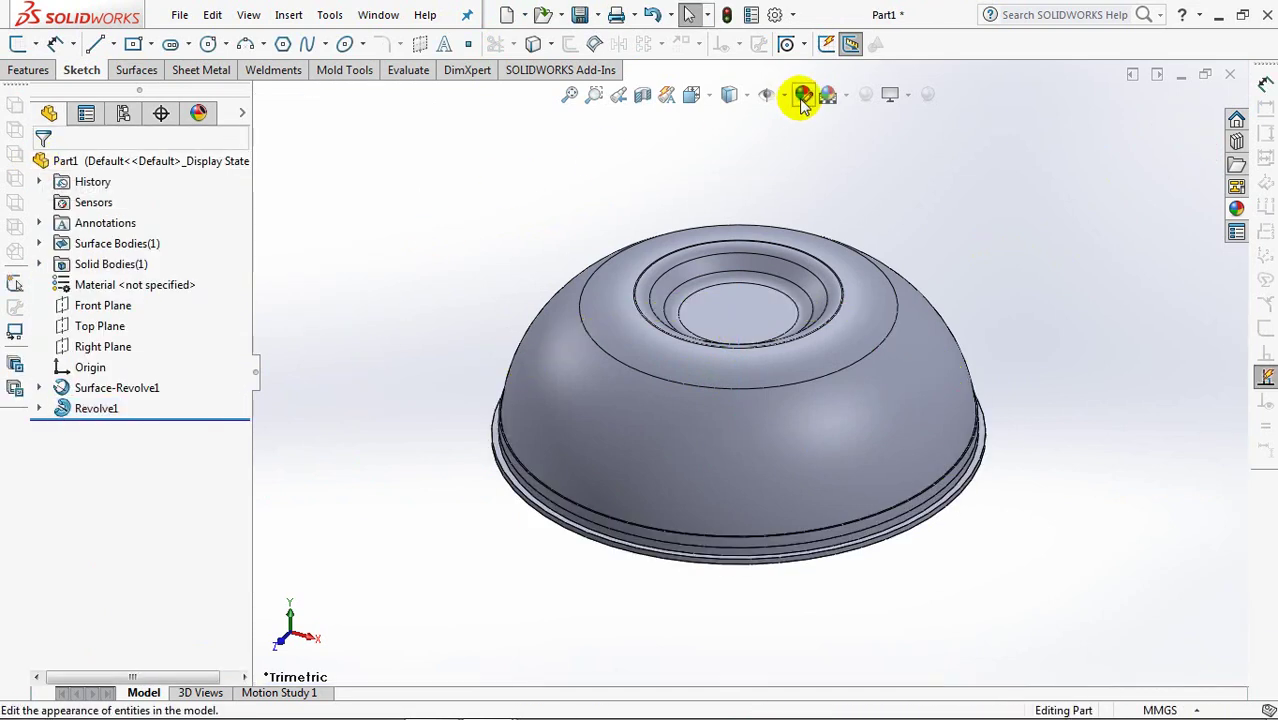
- Apply a light green appearance to Surface-Revolve1 only, leaving the rim grey
click(801, 96)
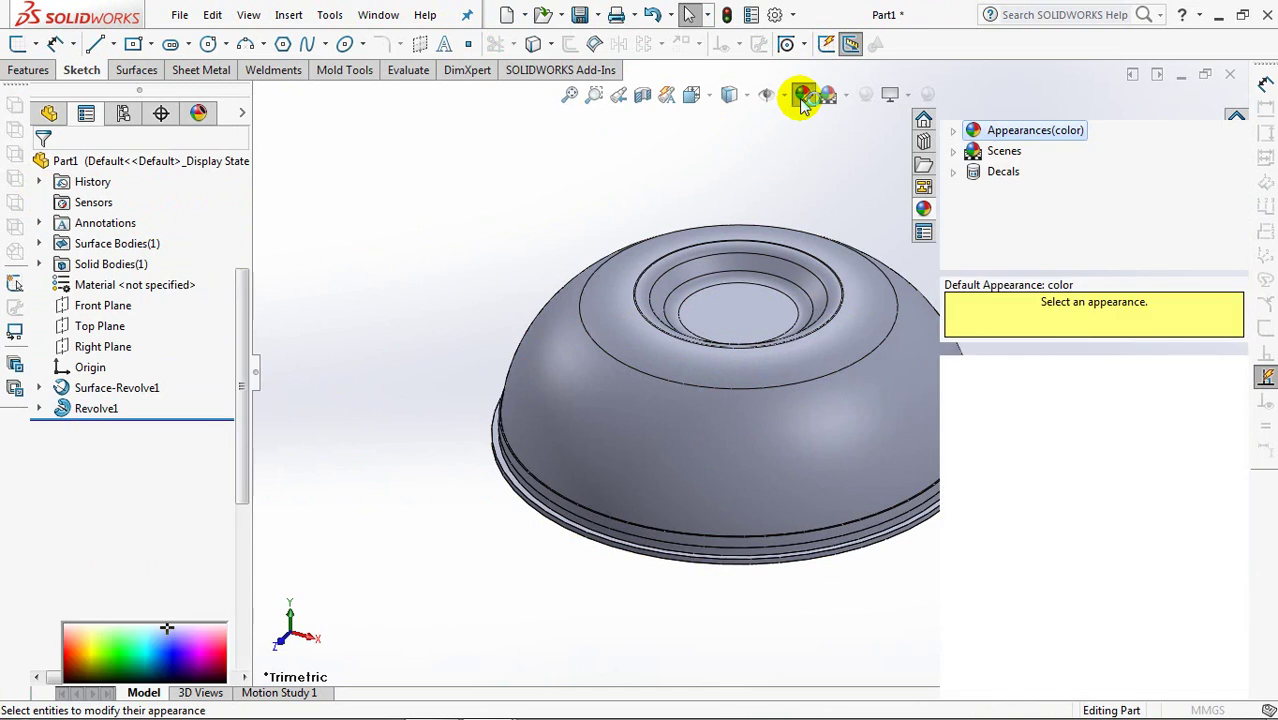
right_click(114, 342)
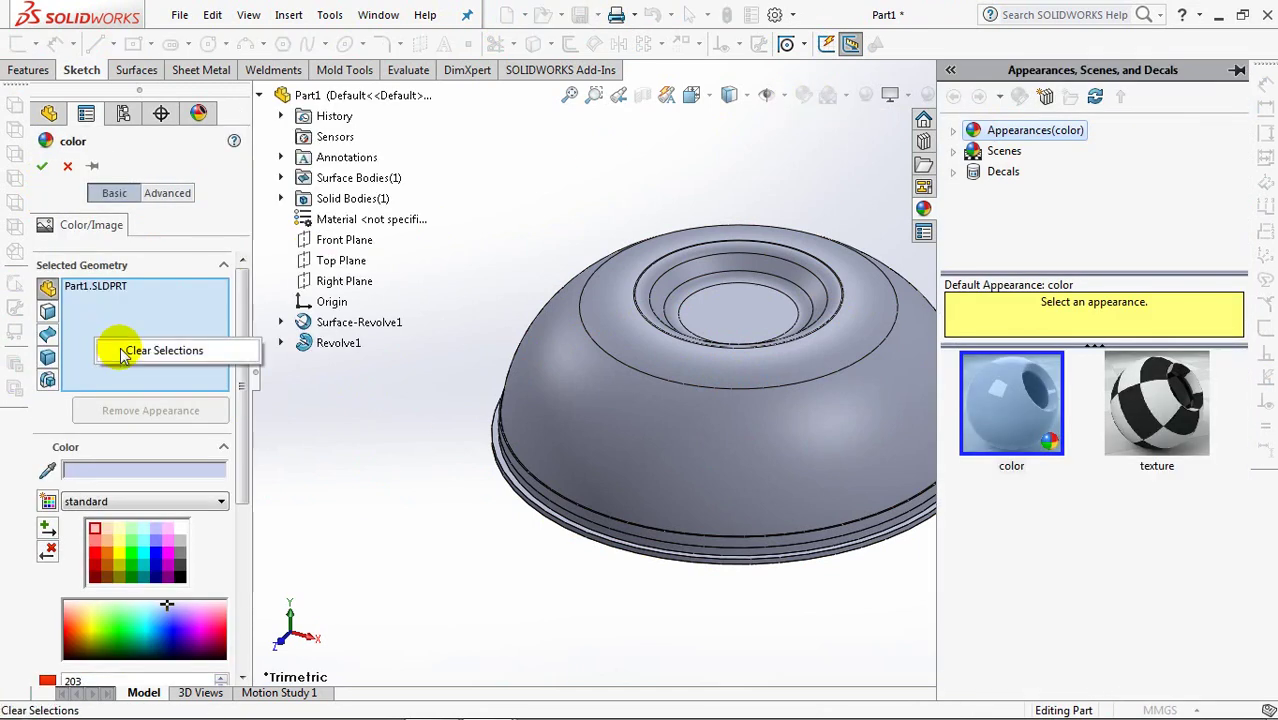
click(130, 349)
click(133, 628)
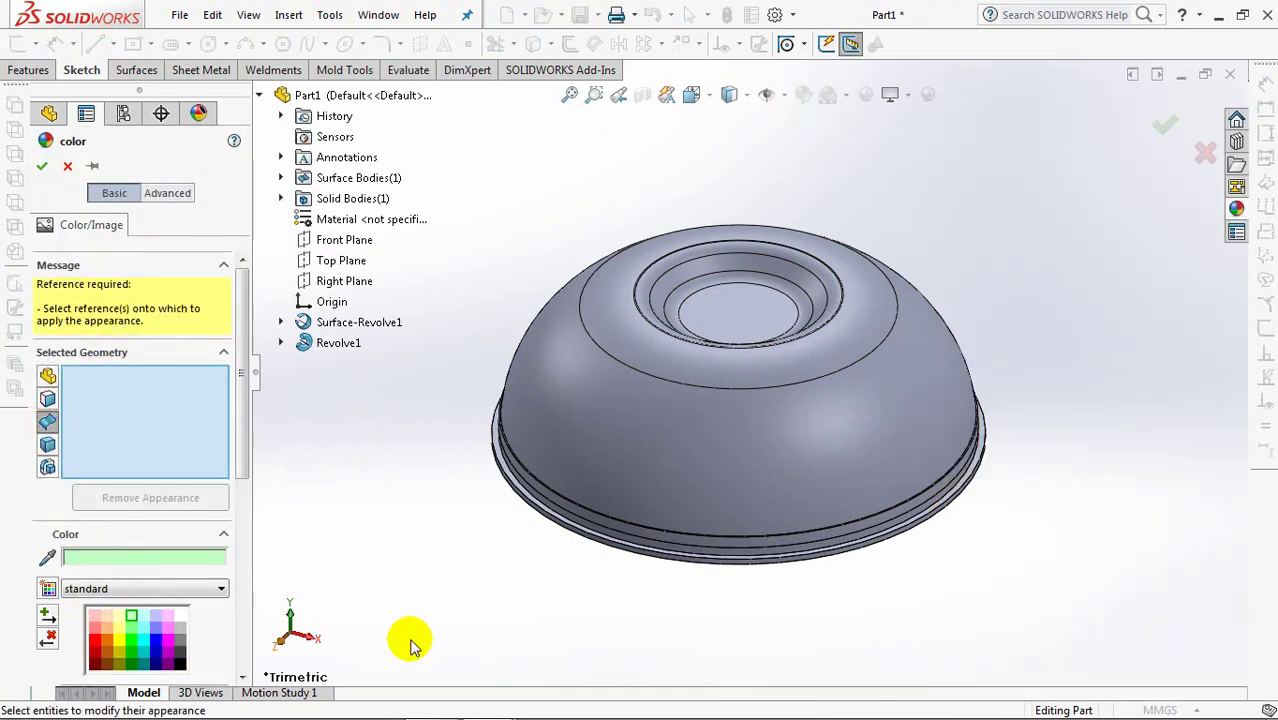
click(613, 448)
click(40, 168)
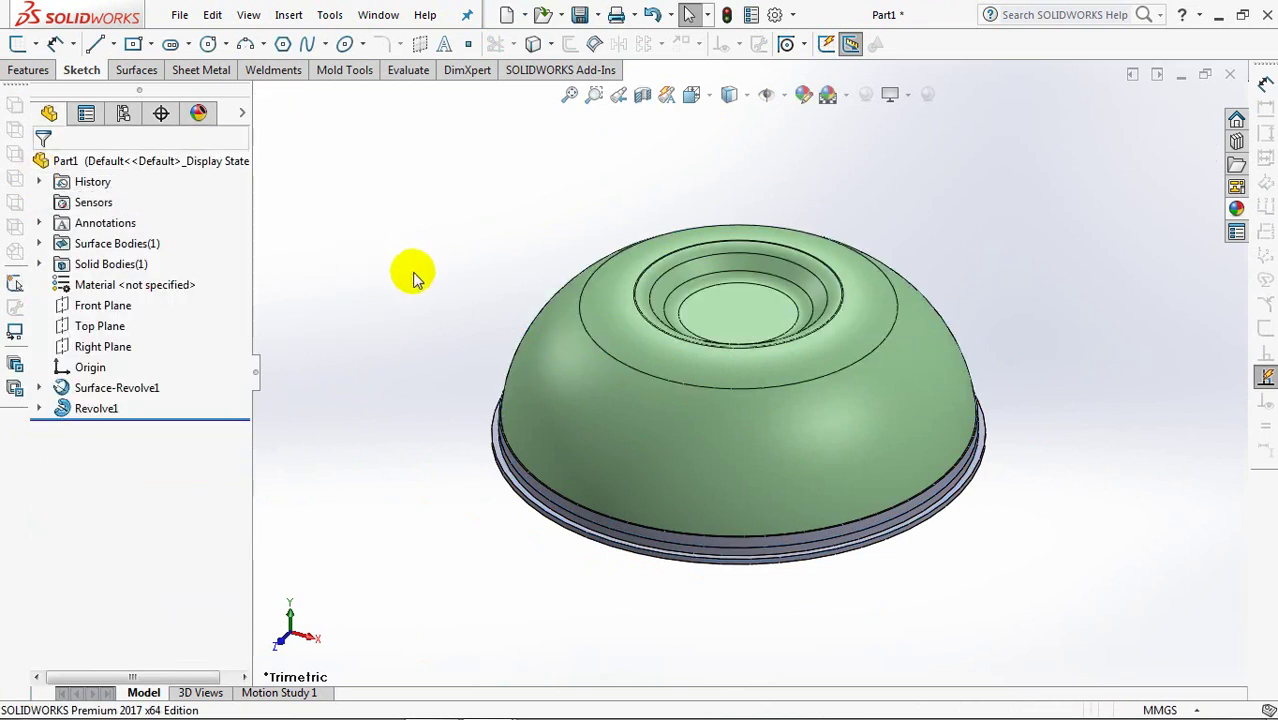
- Round three rim edges with a 0.8 mm constant-size fillet (Fillet1)
click(30, 70)
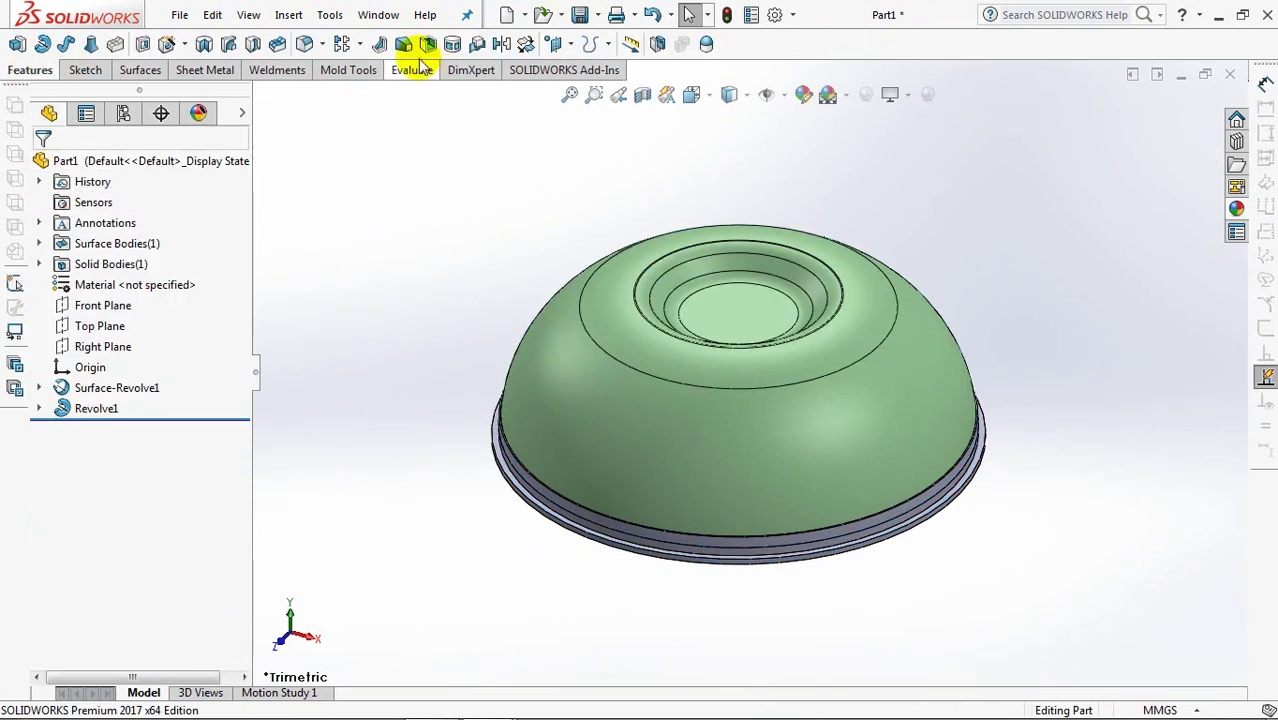
click(304, 45)
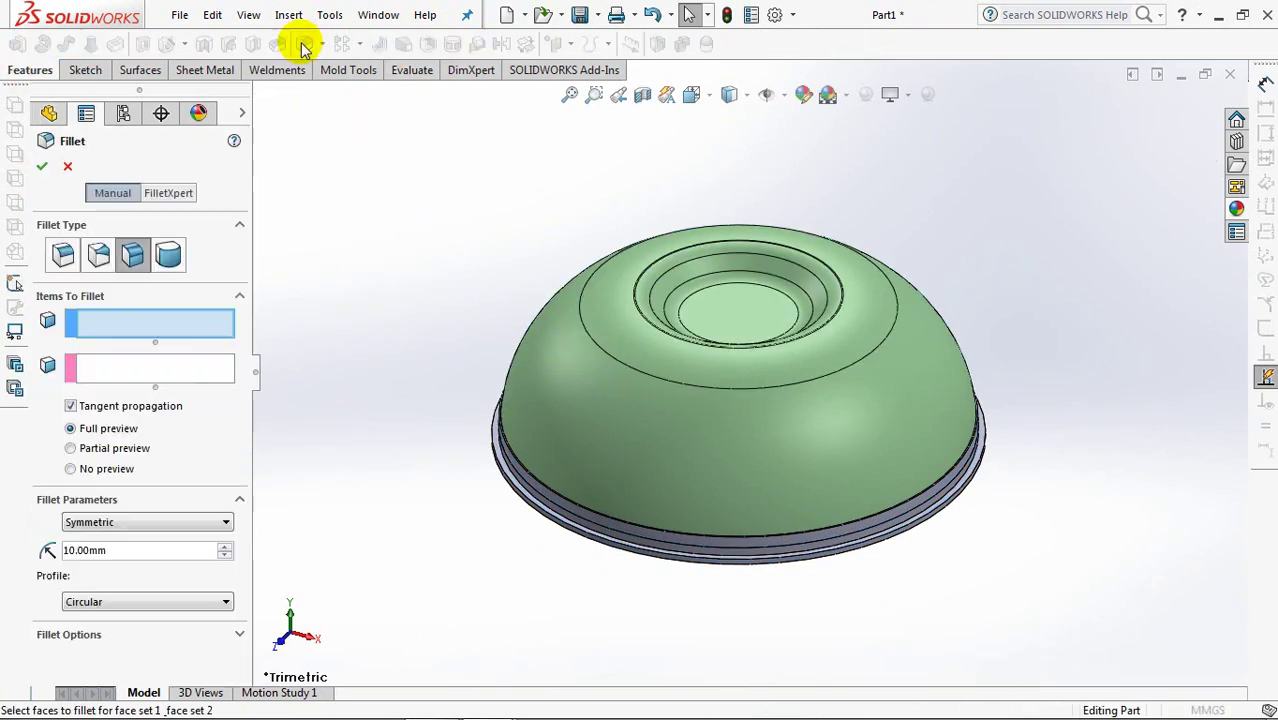
click(63, 257)
click(113, 546)
text(0.)
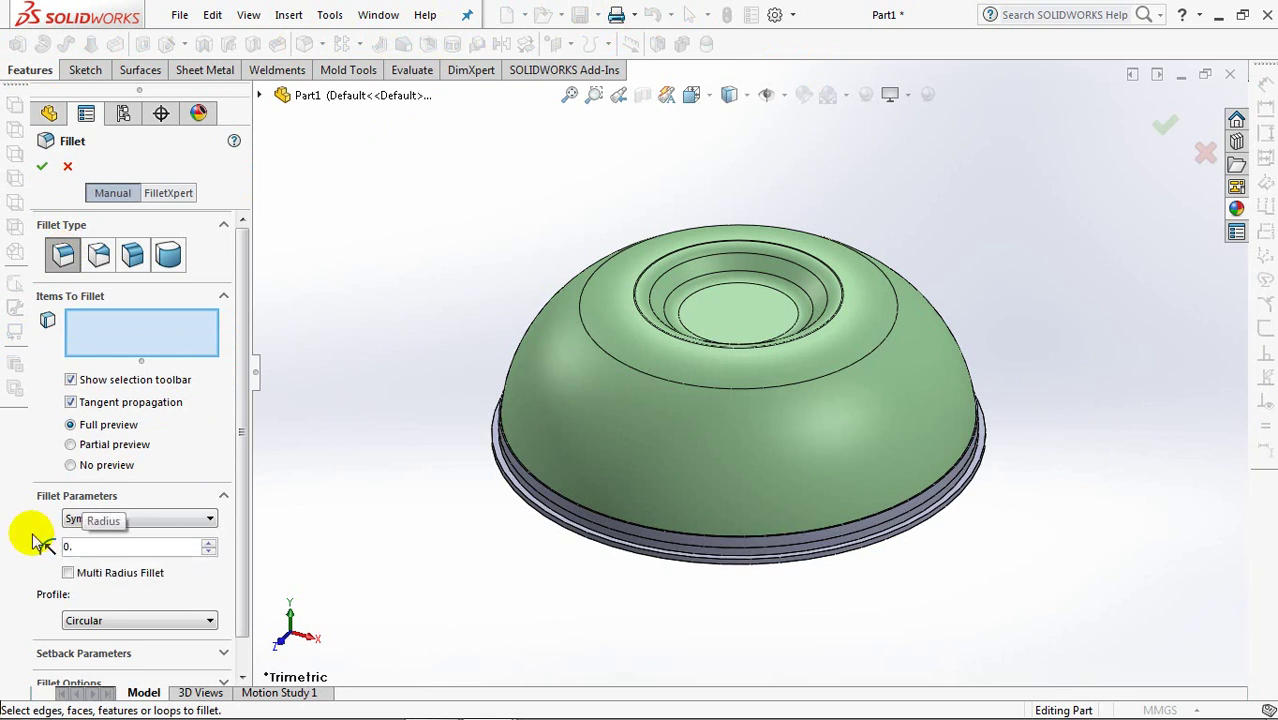
click(595, 96)
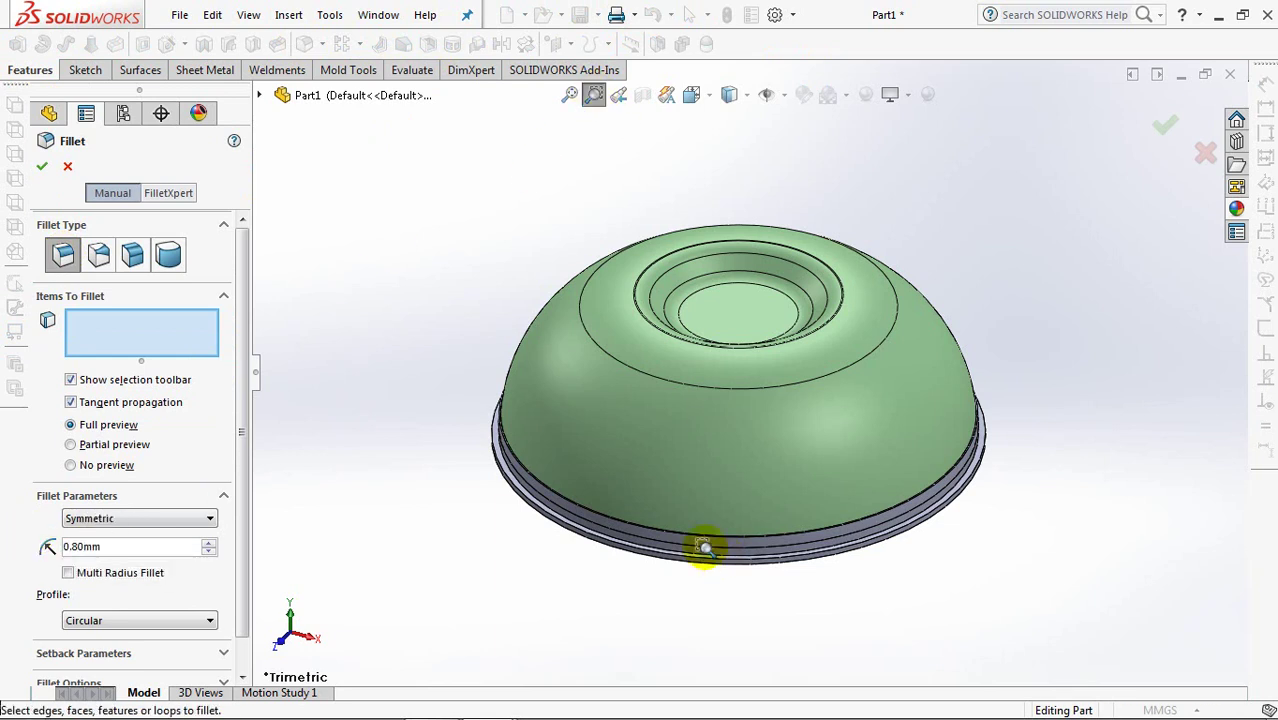
drag(704, 549, 751, 584)
scroll(749, 557, up, 3)
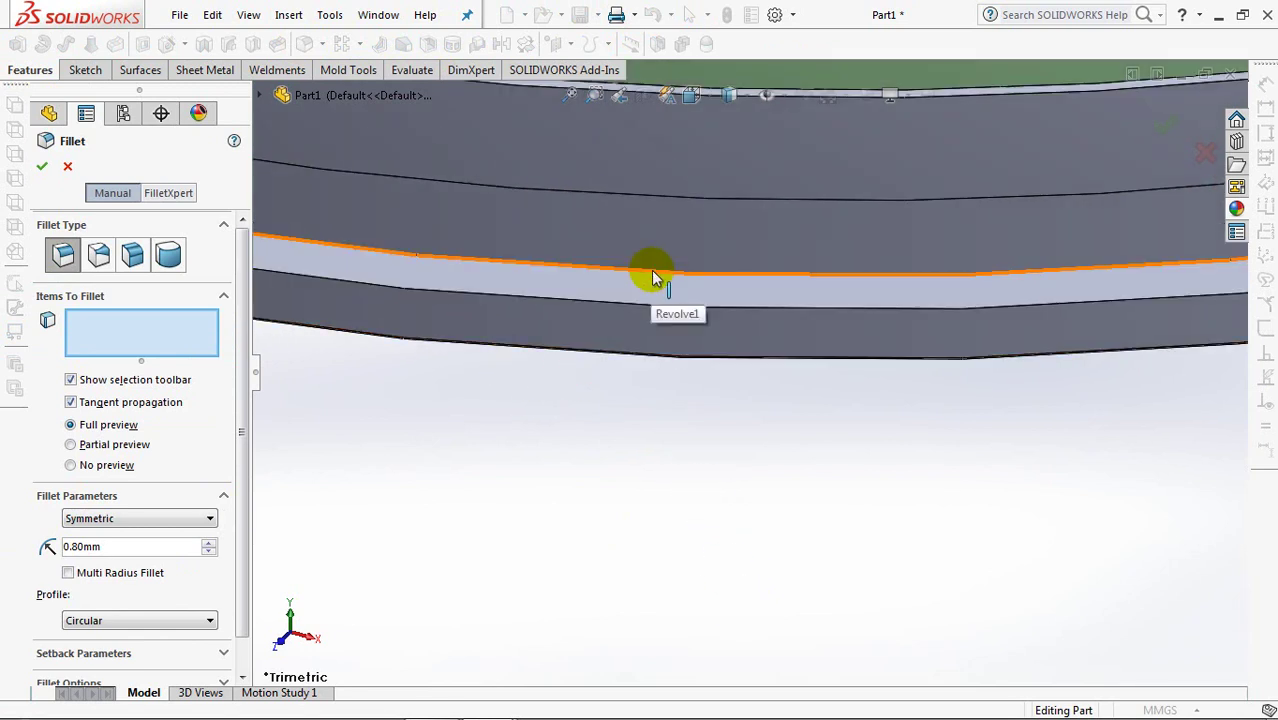
click(650, 278)
click(622, 318)
mouse_move(622, 318)
middle_down()
mouse_move(619, 205)
mouse_move(599, 328)
middle_up()
click(599, 362)
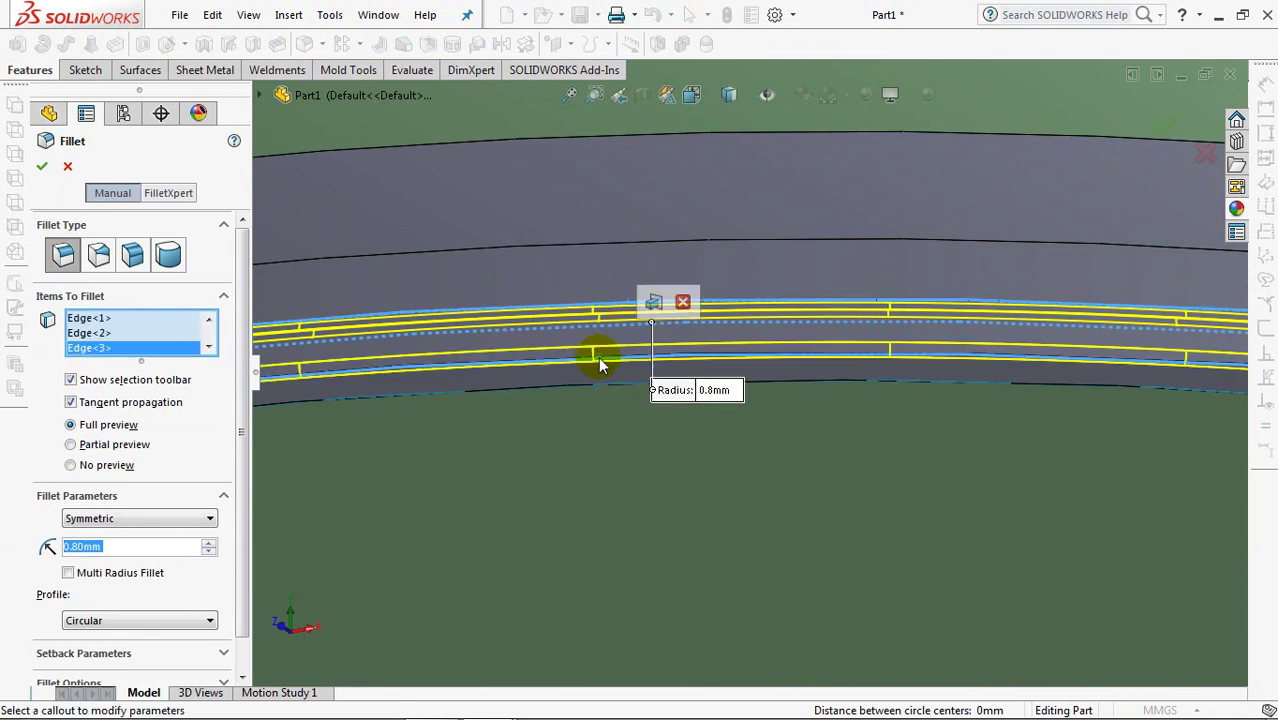
click(38, 165)
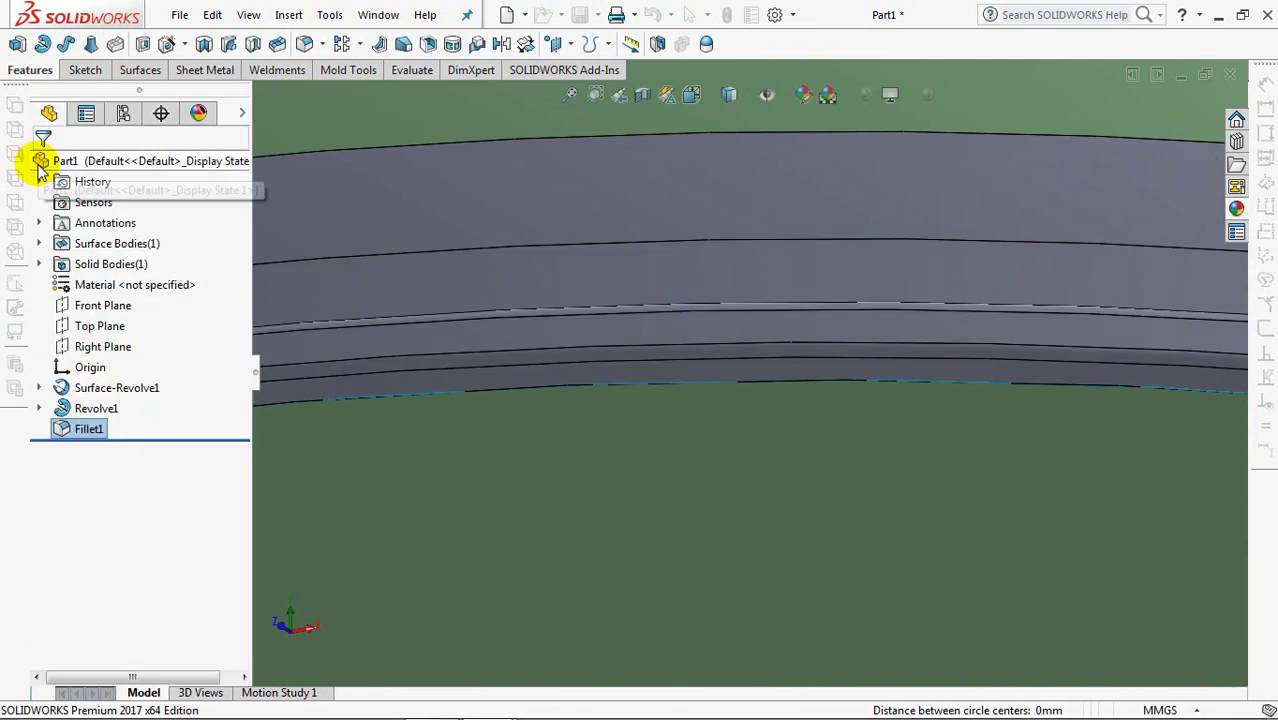
- Hide the solid rim body so only the green dome surface remains
middle_drag(650, 262, 653, 428)
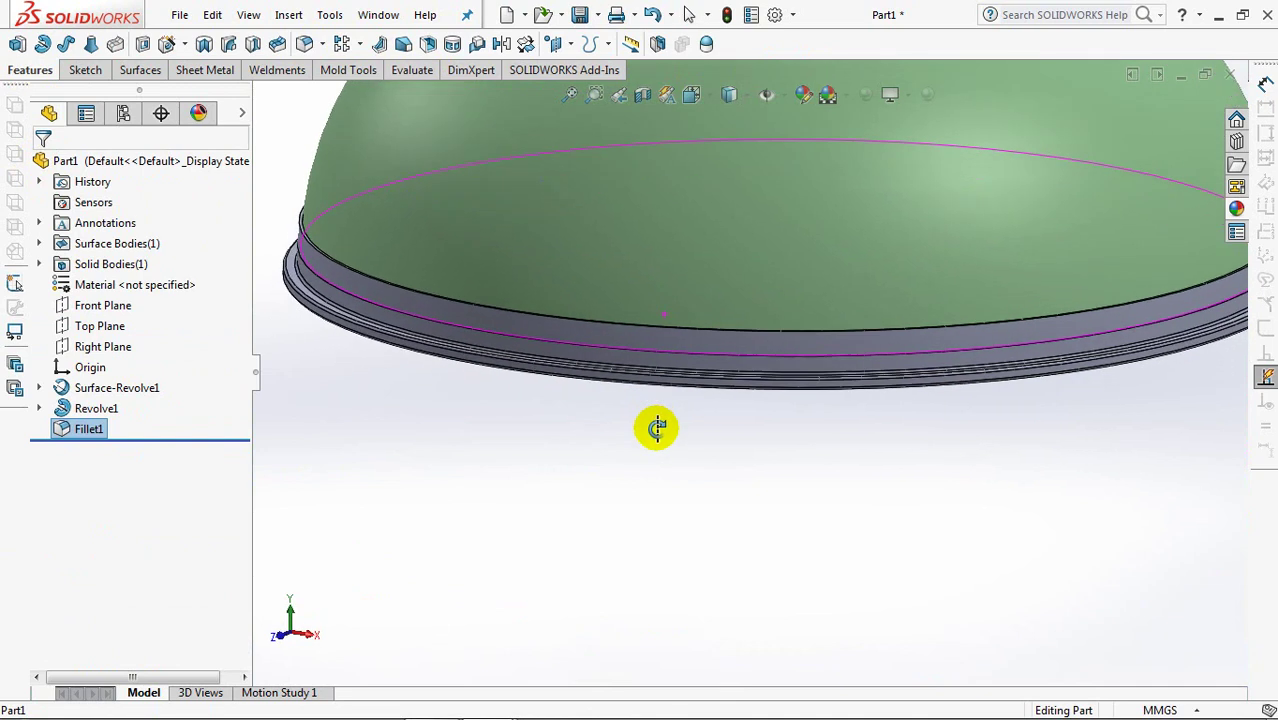
click(666, 345)
click(750, 284)
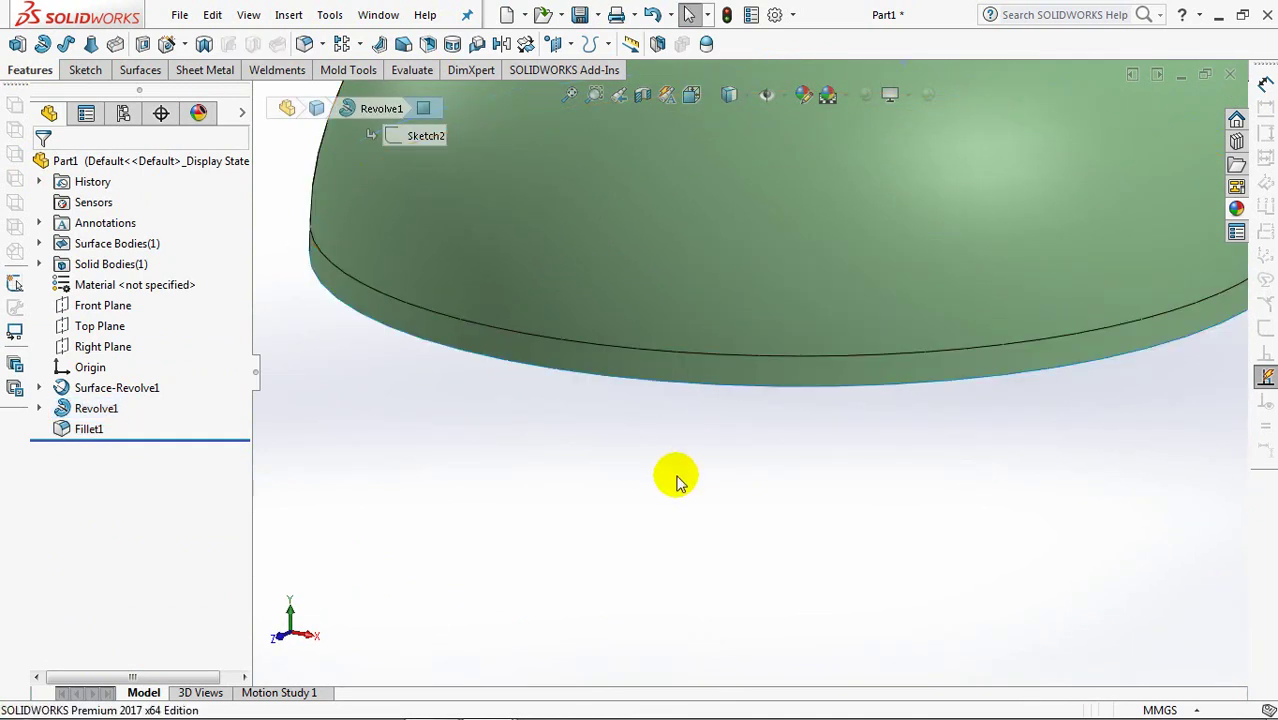
- Start a sketch on the Front Plane and draw a vertical centerline up from the origin
click(96, 307)
click(100, 280)
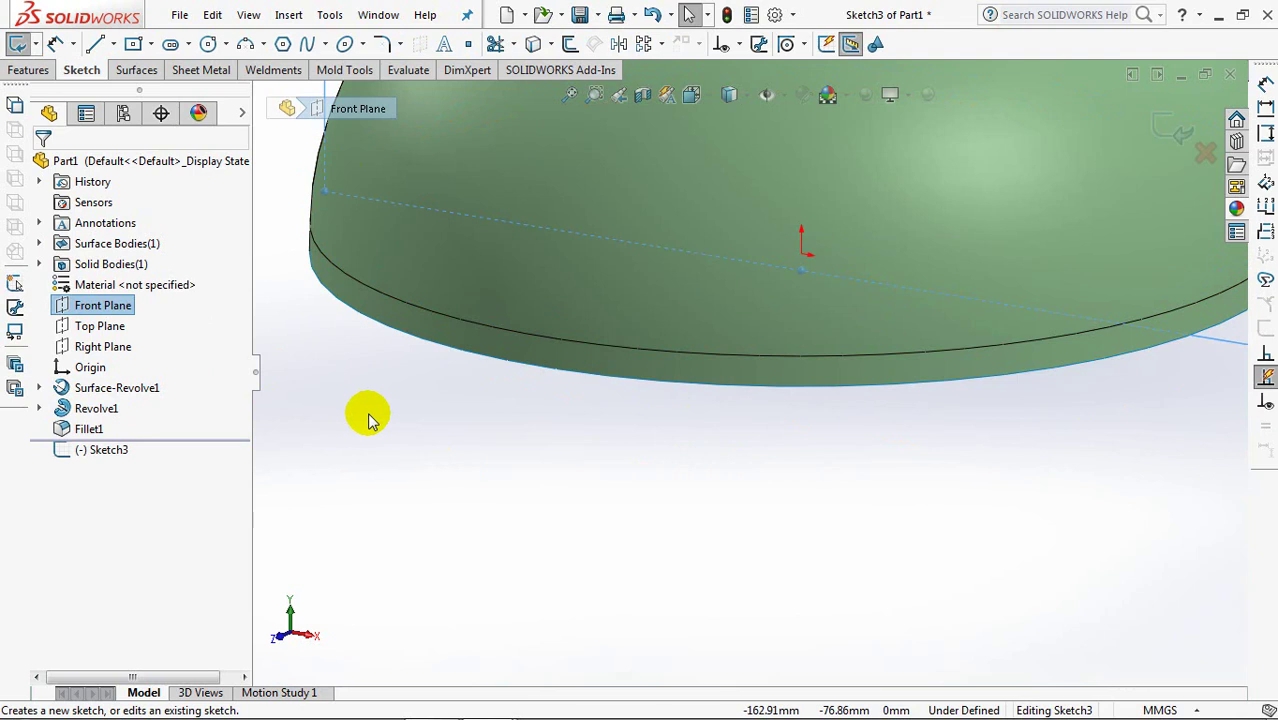
click(594, 94)
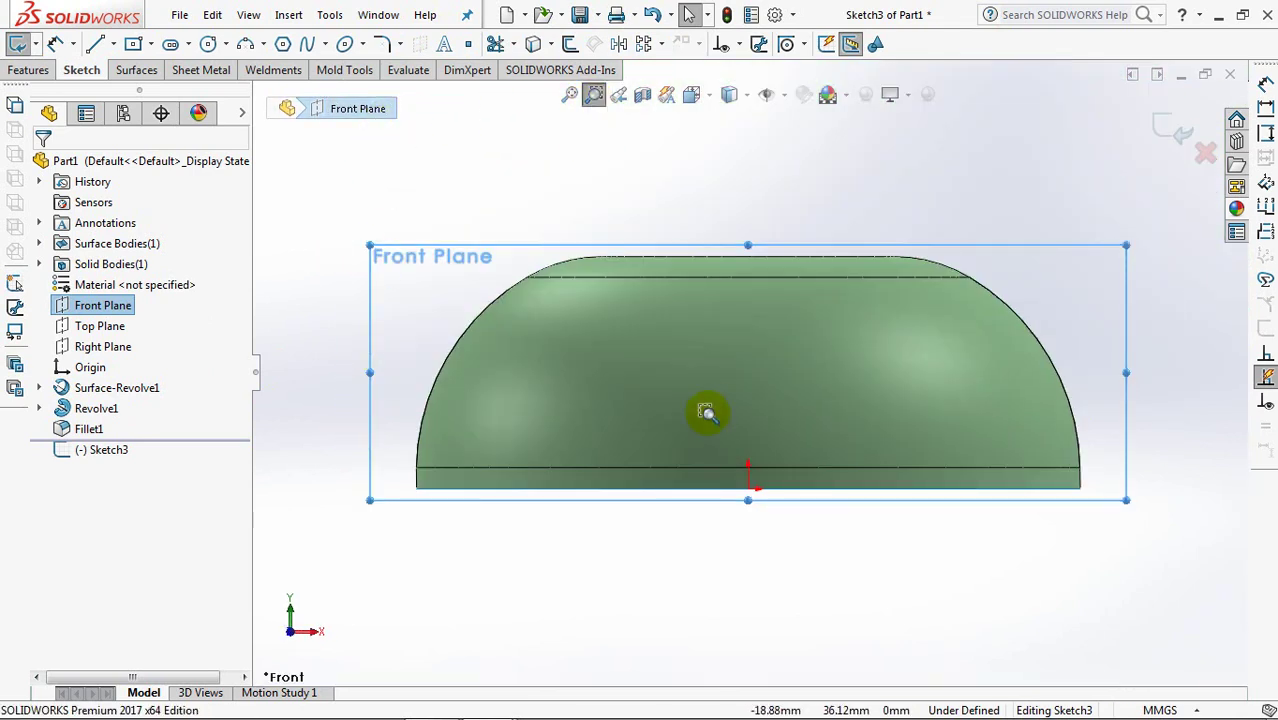
drag(700, 455, 805, 530)
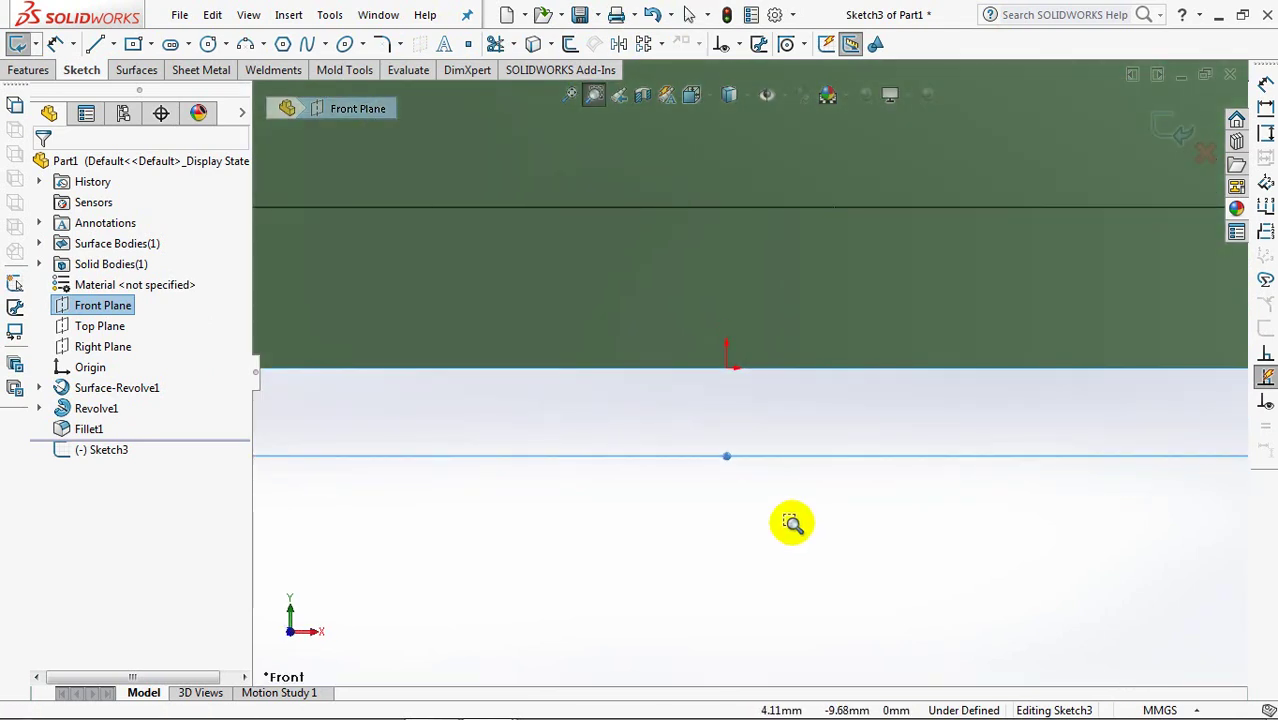
ctrl+middle_drag(802, 490, 785, 477)
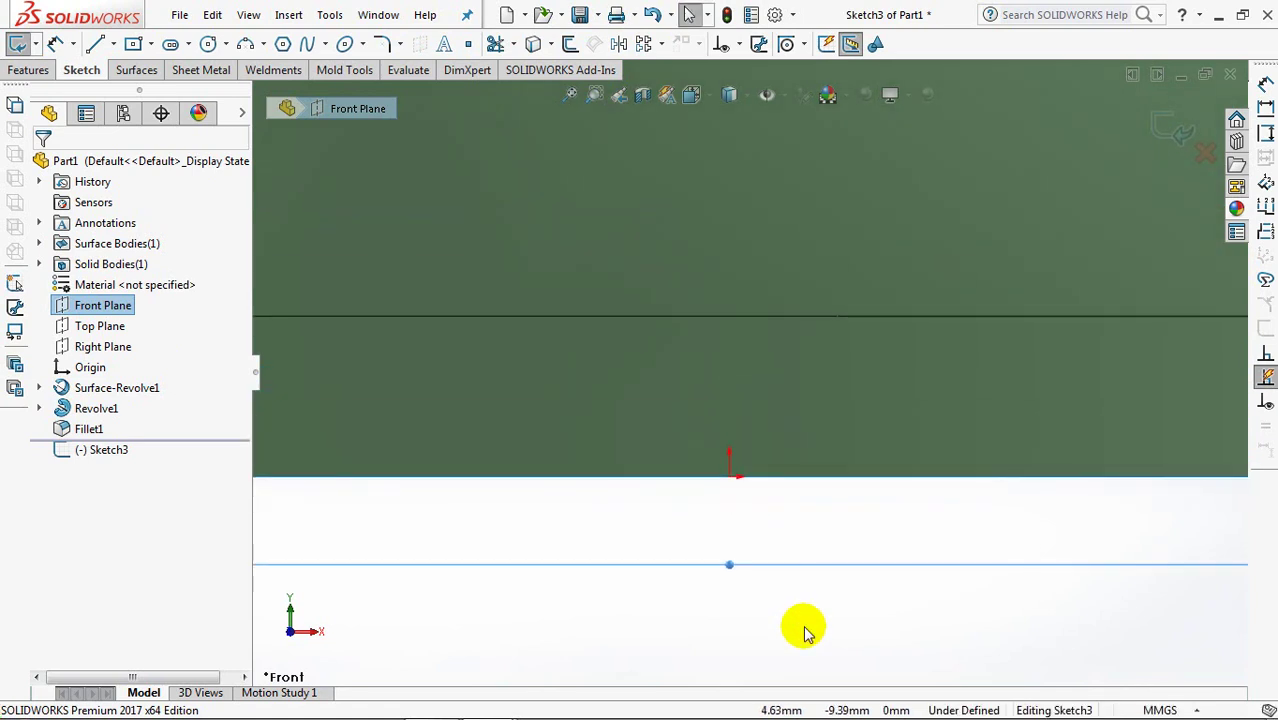
click(86, 70)
click(113, 44)
click(178, 93)
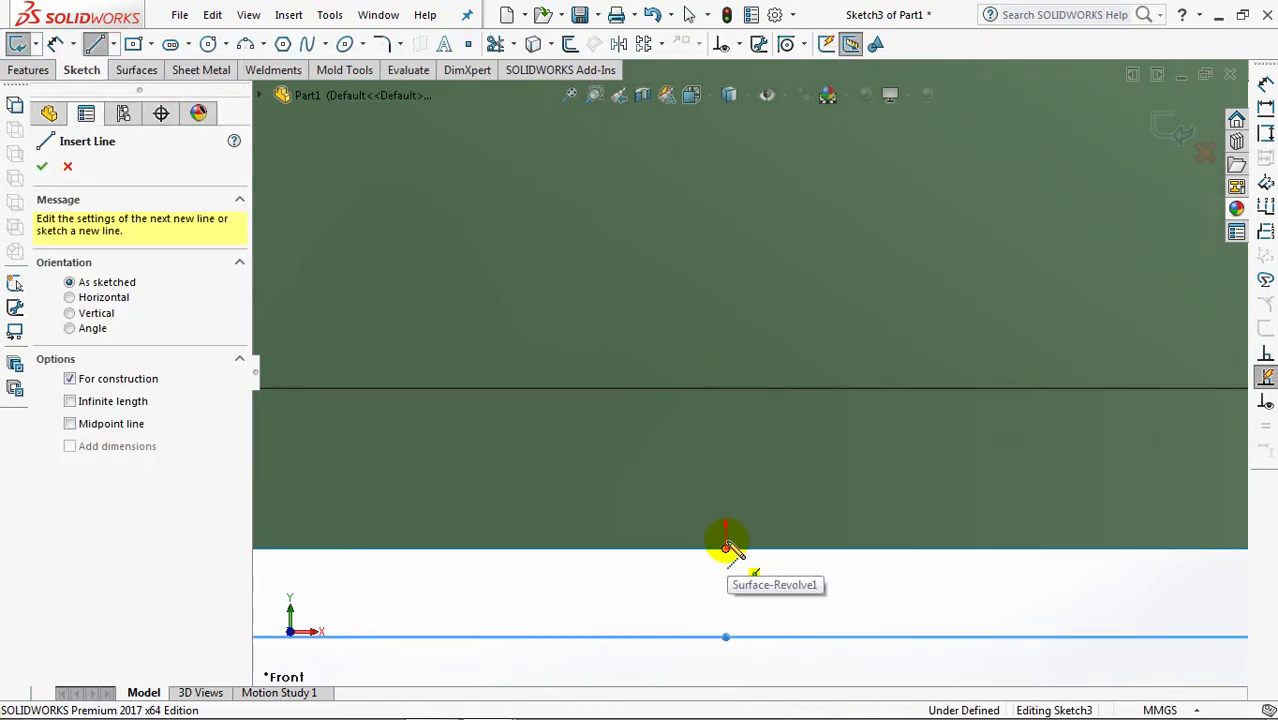
click(726, 548)
click(726, 157)
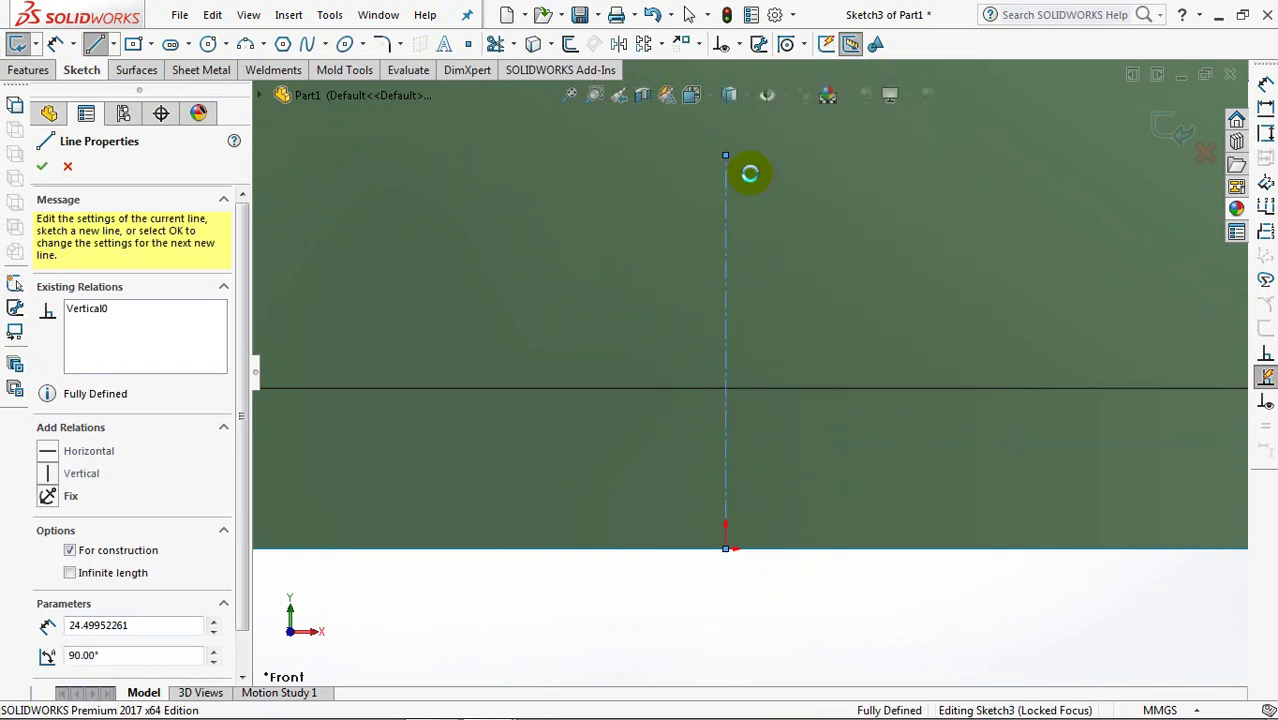
key(Escape)
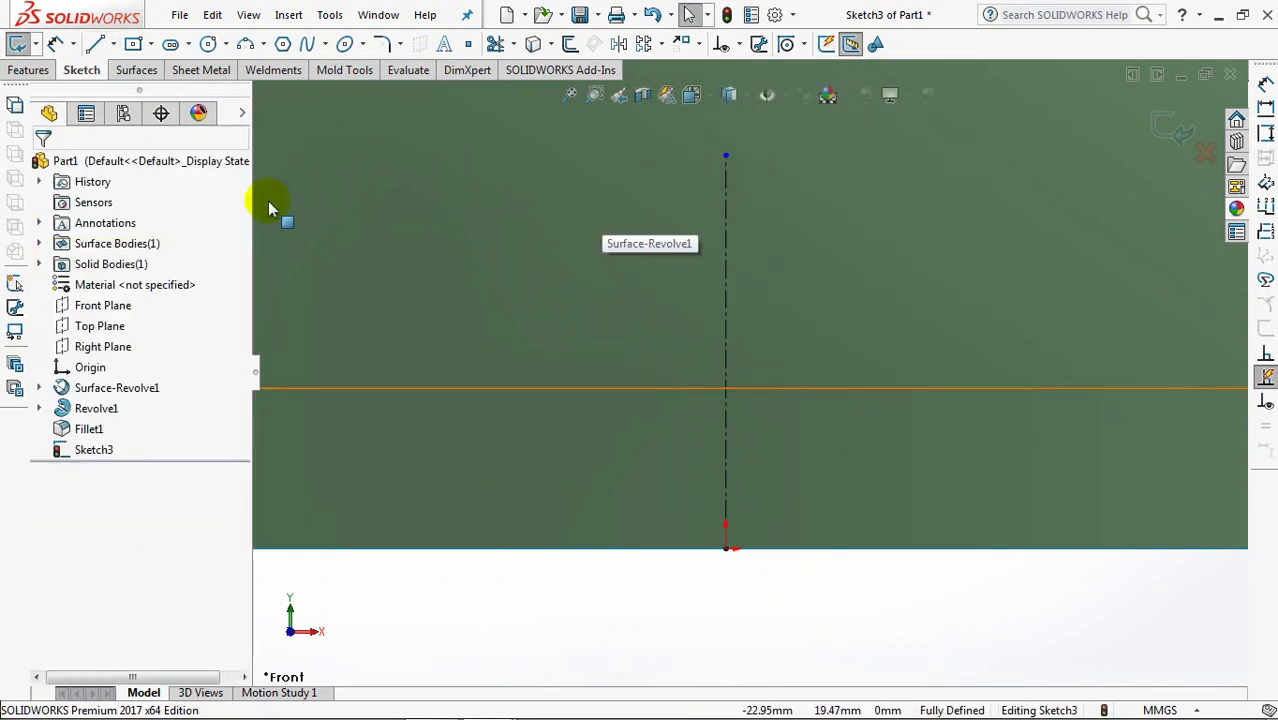
- Draw a horizontal midpoint line centred on the centerline
click(95, 44)
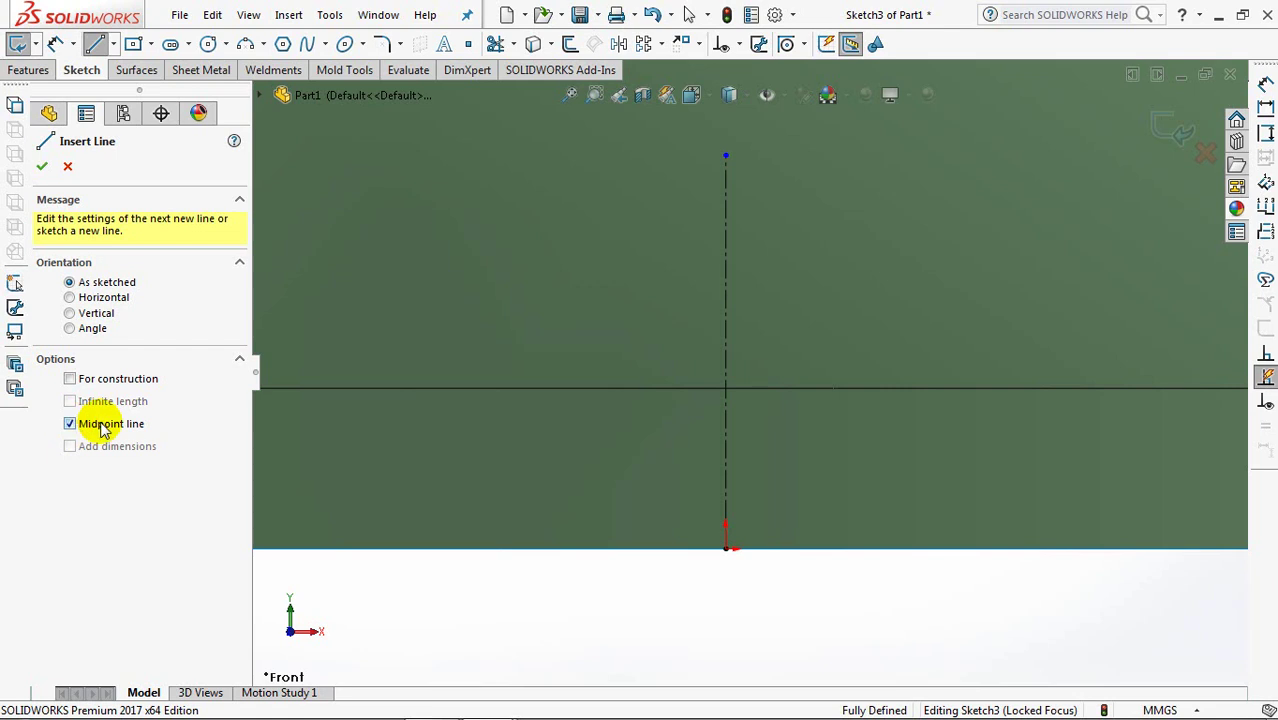
click(726, 302)
click(850, 302)
right_click(850, 303)
click(868, 321)
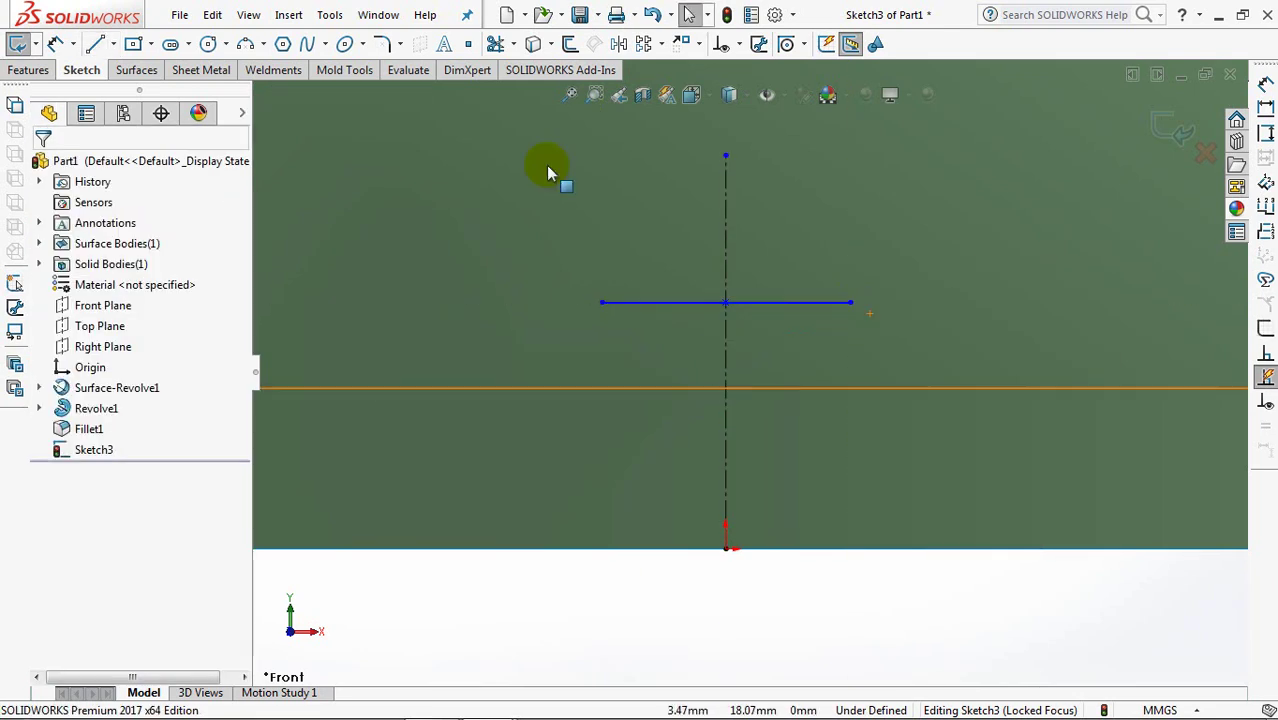
- Begin a centre-point arc with its centre on the centreline
click(262, 44)
click(378, 66)
click(725, 352)
- Complete the arc from the line's left end to its right end
click(602, 302)
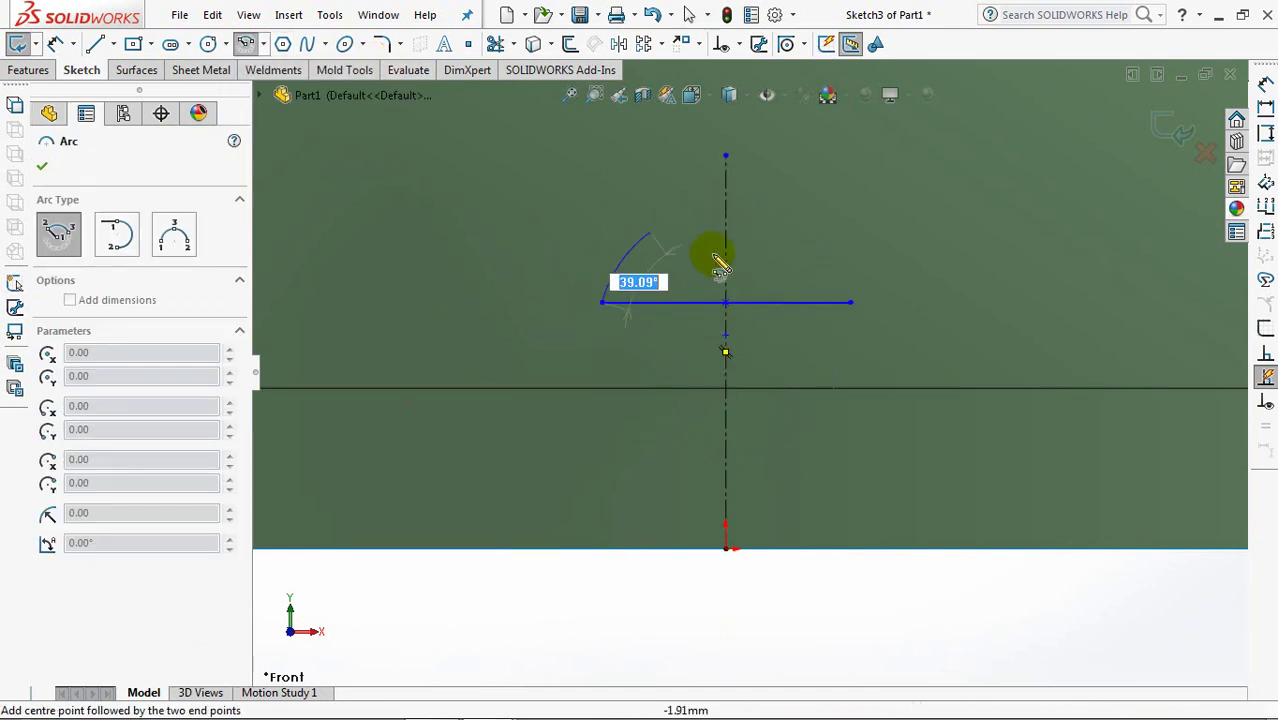
click(850, 302)
right_click(858, 312)
click(880, 319)
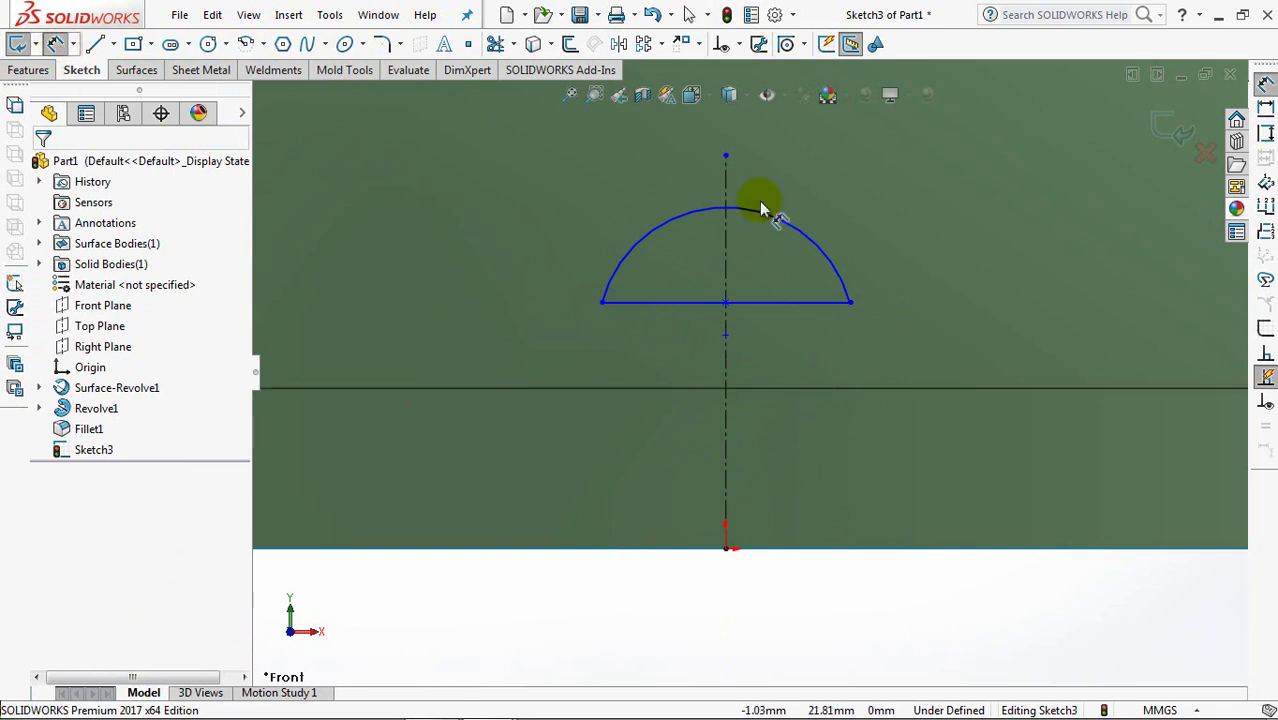
- Dimension the arc radius 13, the line height 17 and the arc top 26 from the origin
click(825, 232)
click(878, 191)
text(13)
click(799, 184)
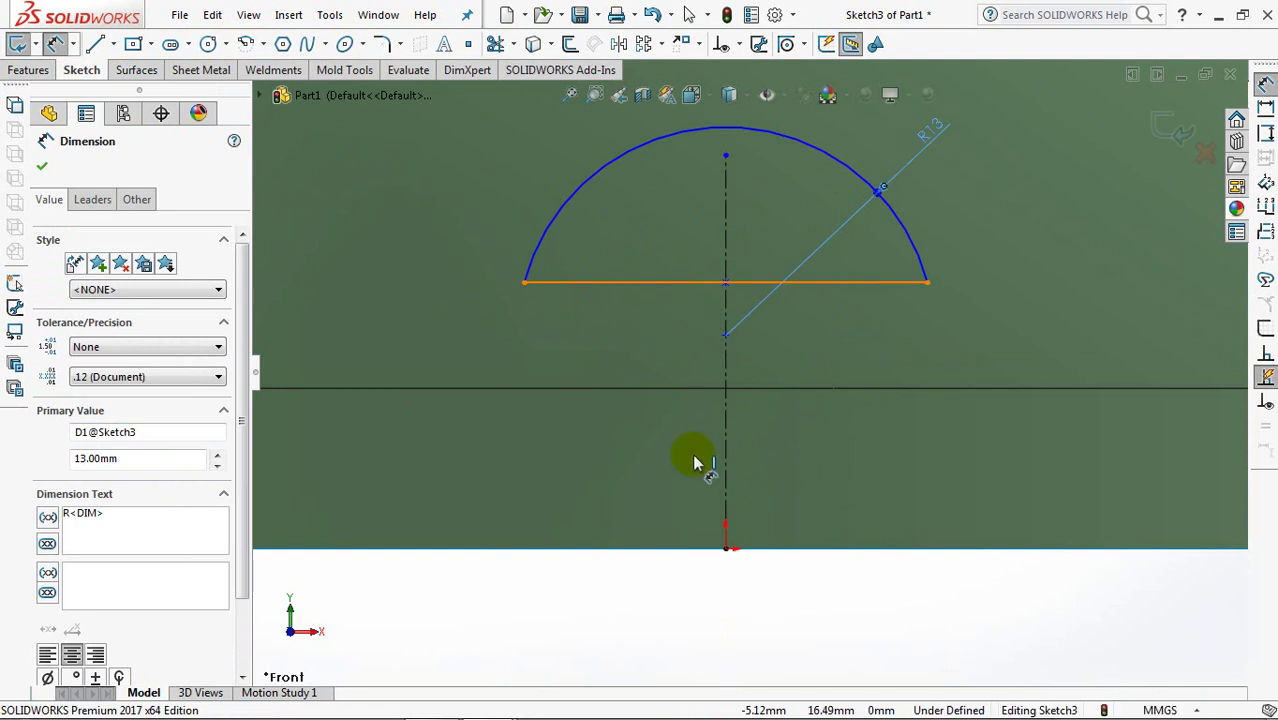
text(17)
click(367, 441)
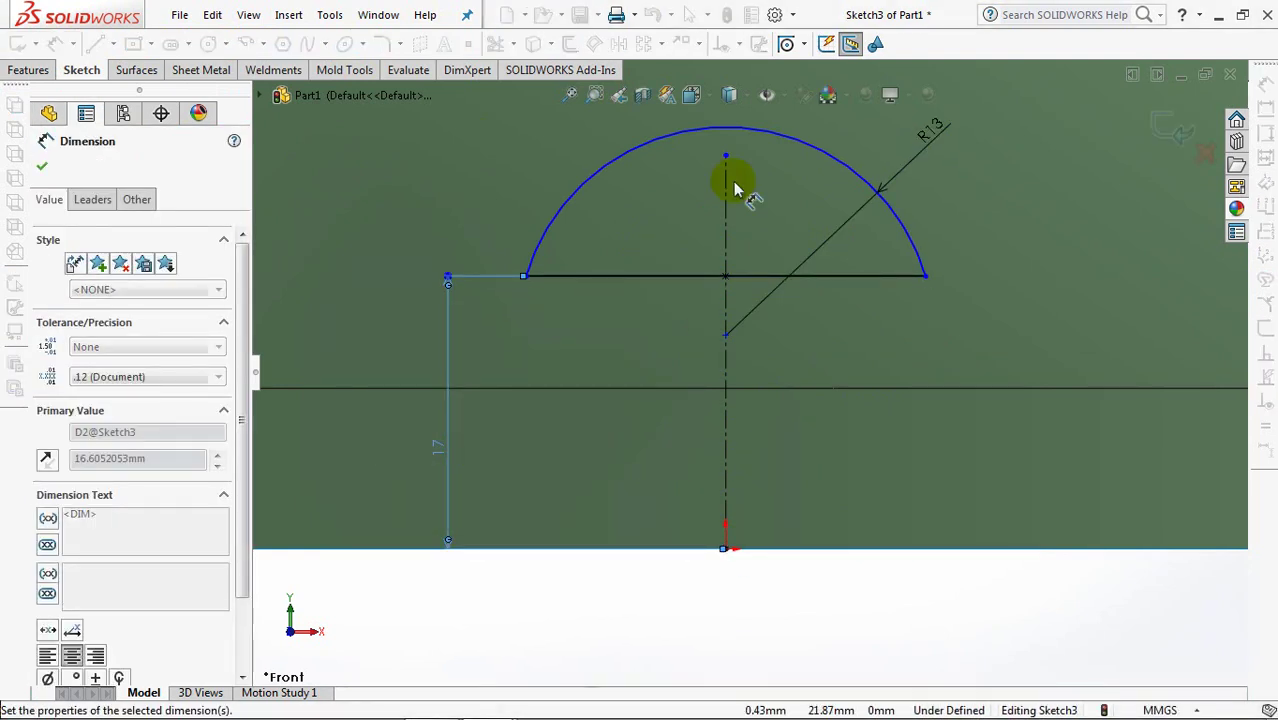
click(727, 137)
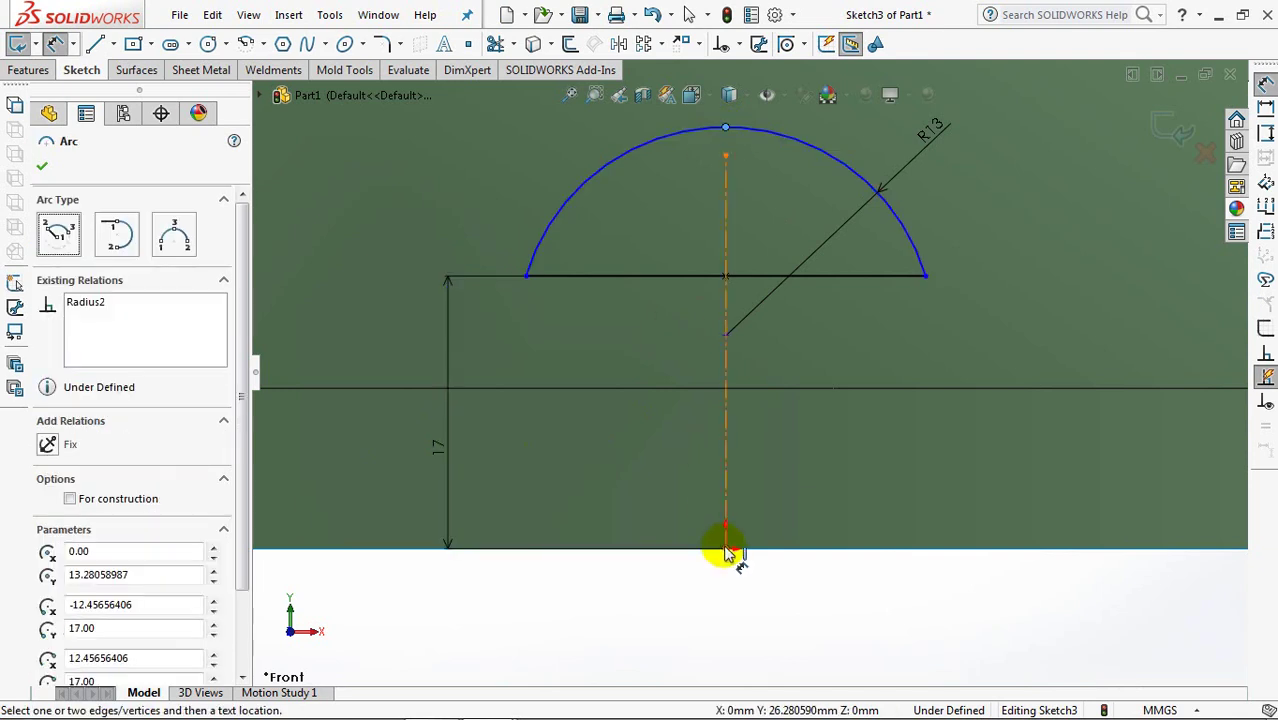
click(725, 545)
click(365, 346)
text(26)
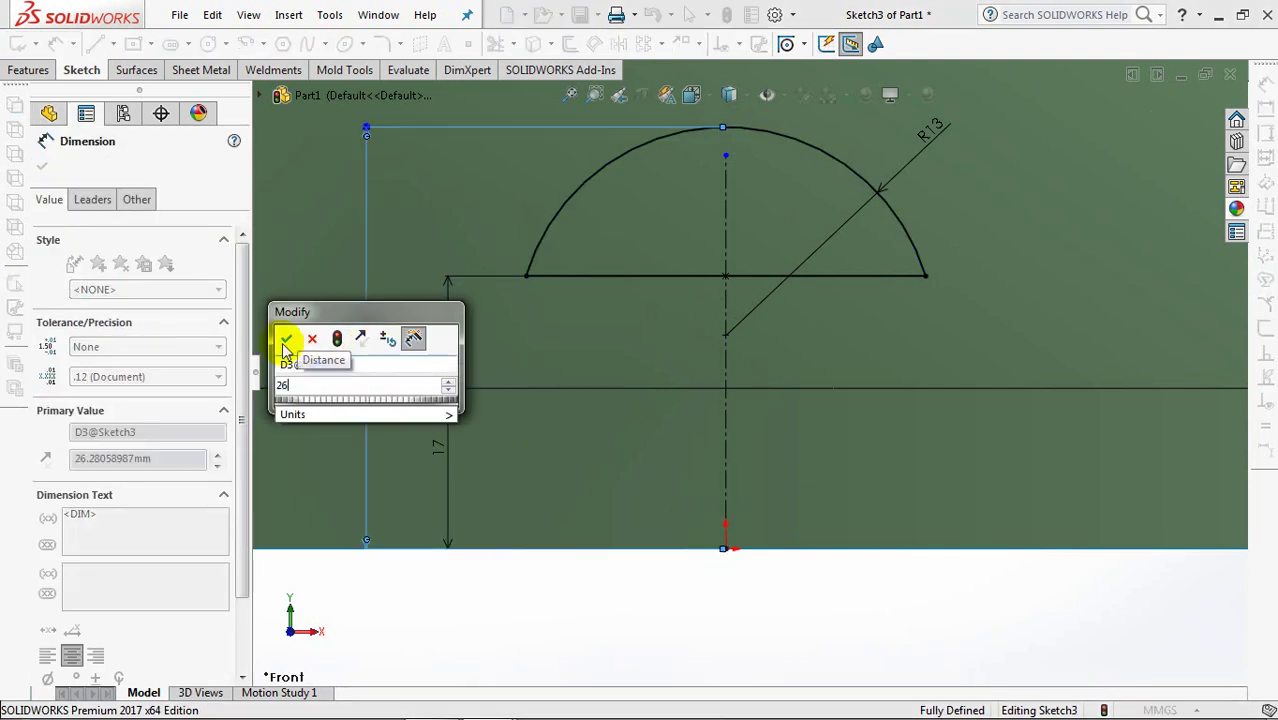
click(287, 338)
click(46, 169)
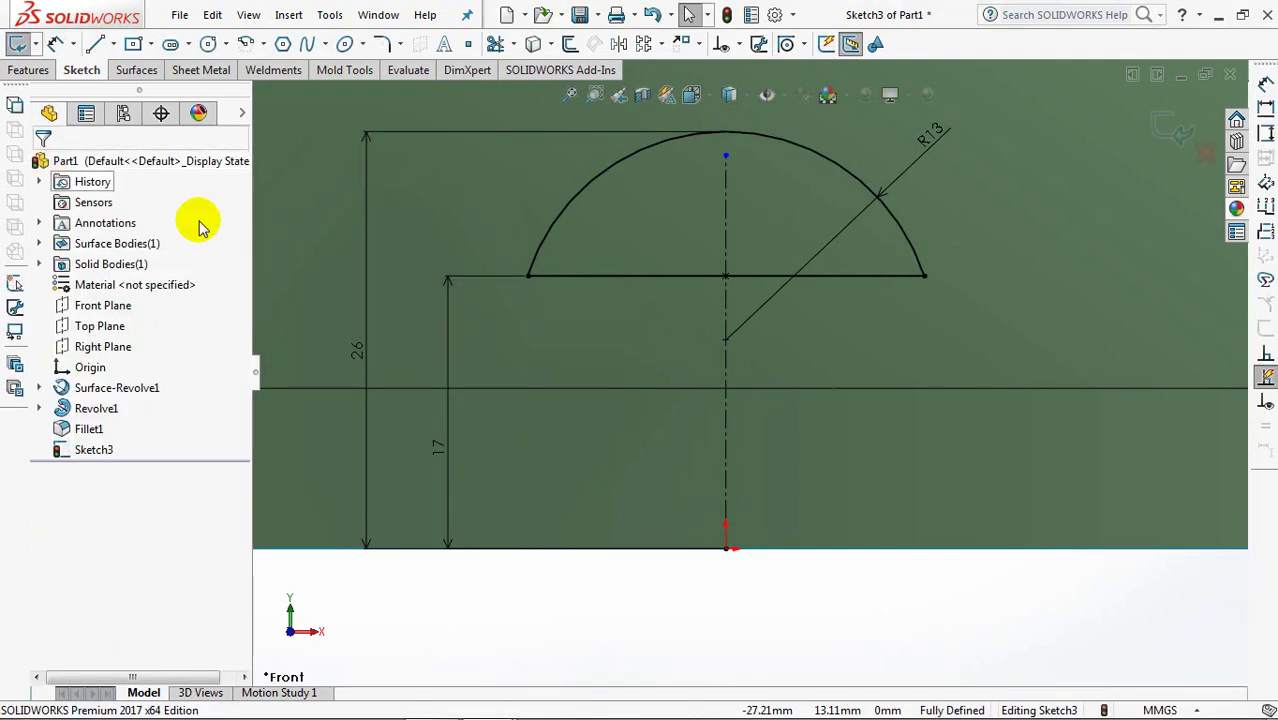
- Clear the selections and exit Sketch3
click(725, 131)
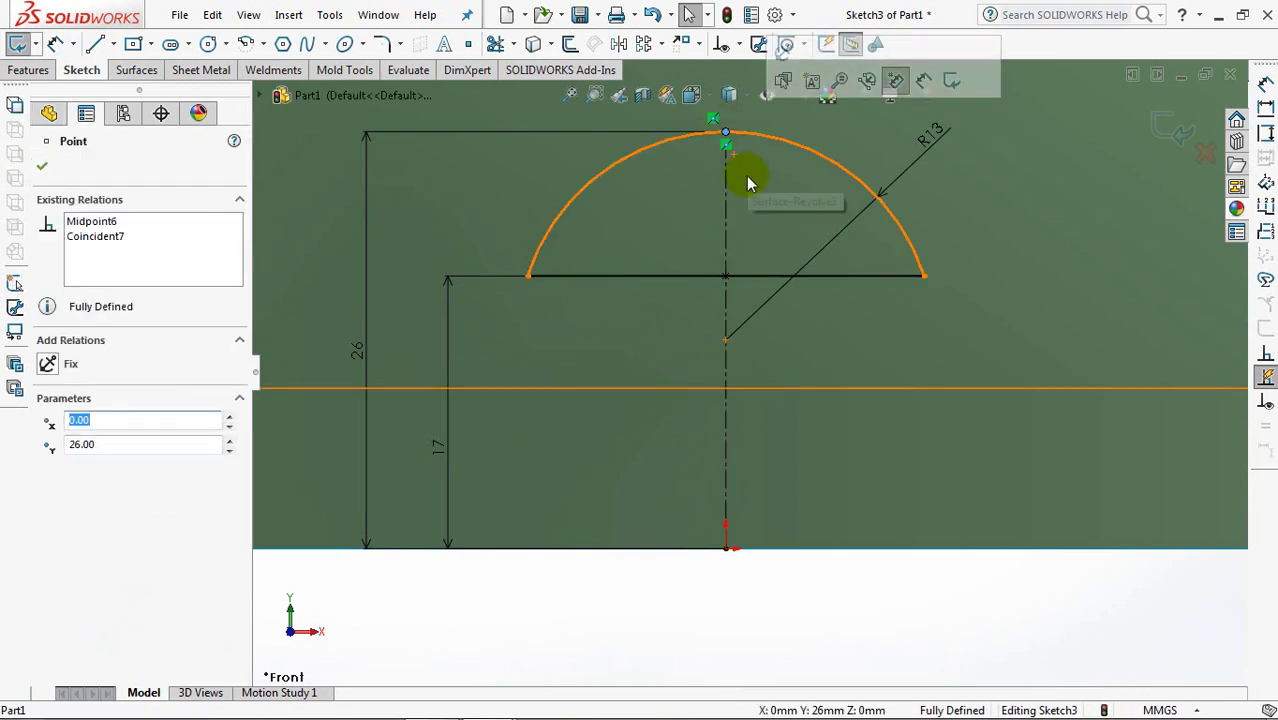
click(747, 178)
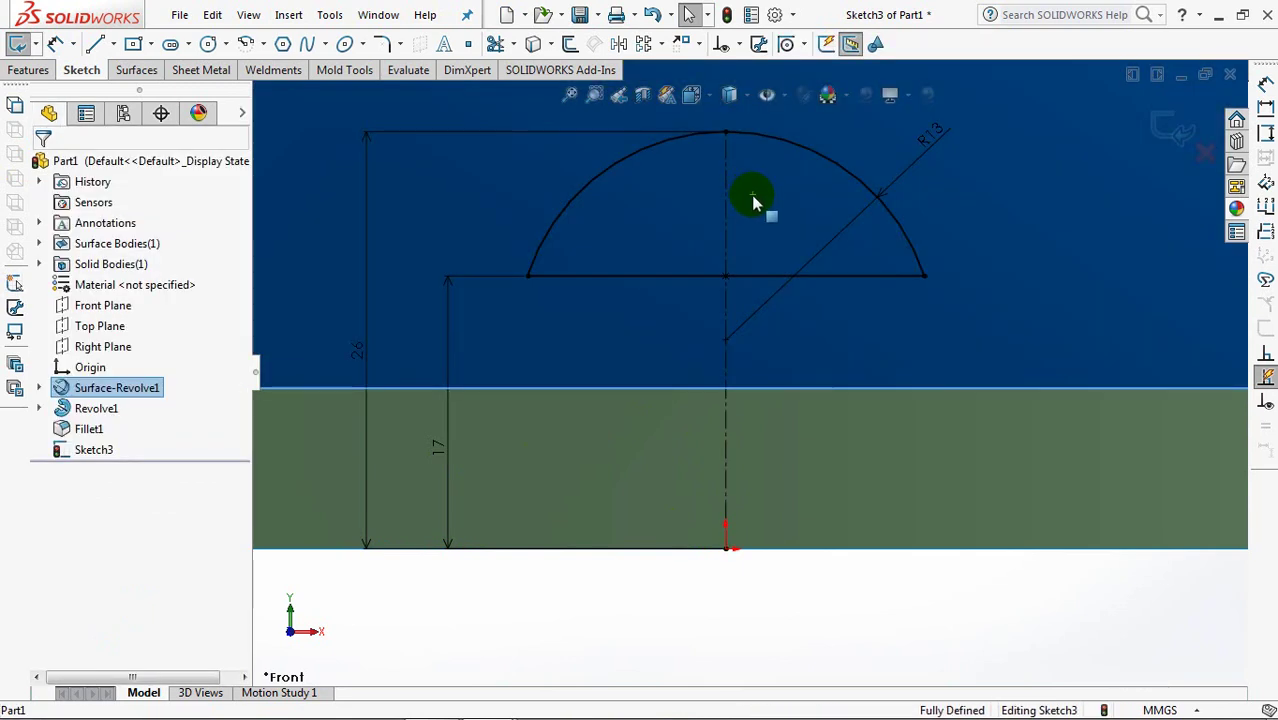
scroll(752, 370, up, 3)
click(778, 597)
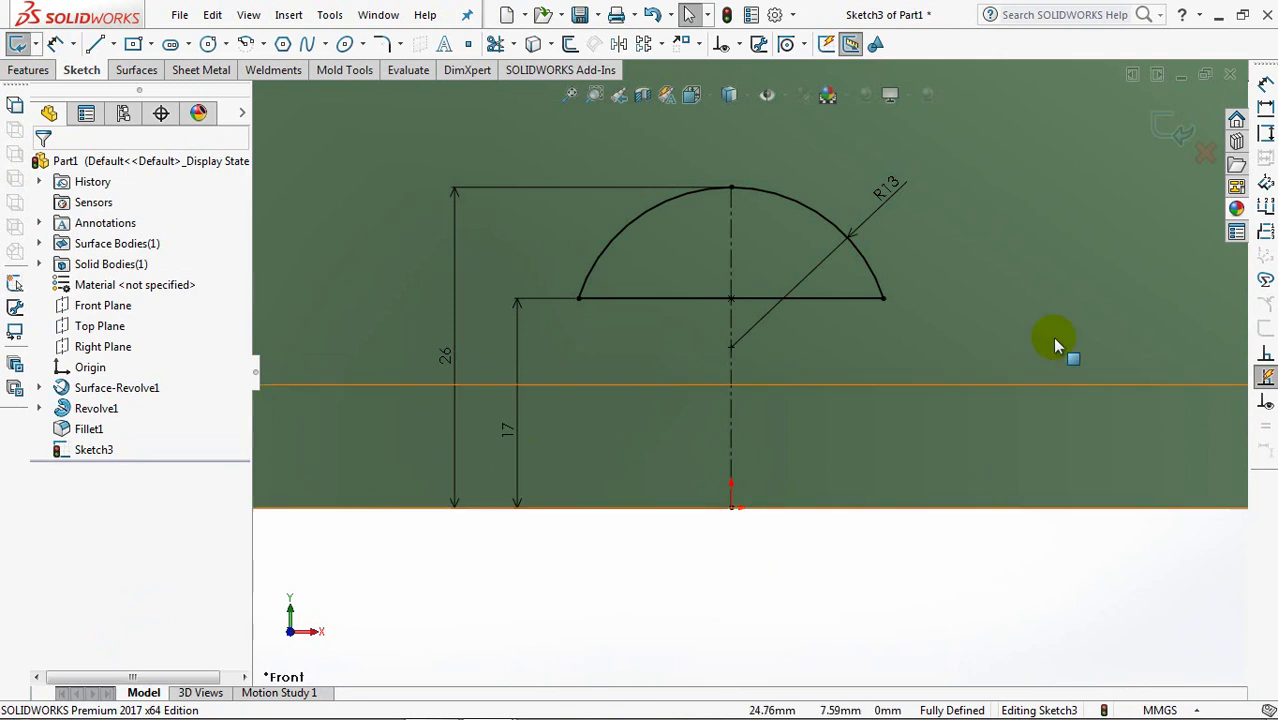
click(1172, 127)
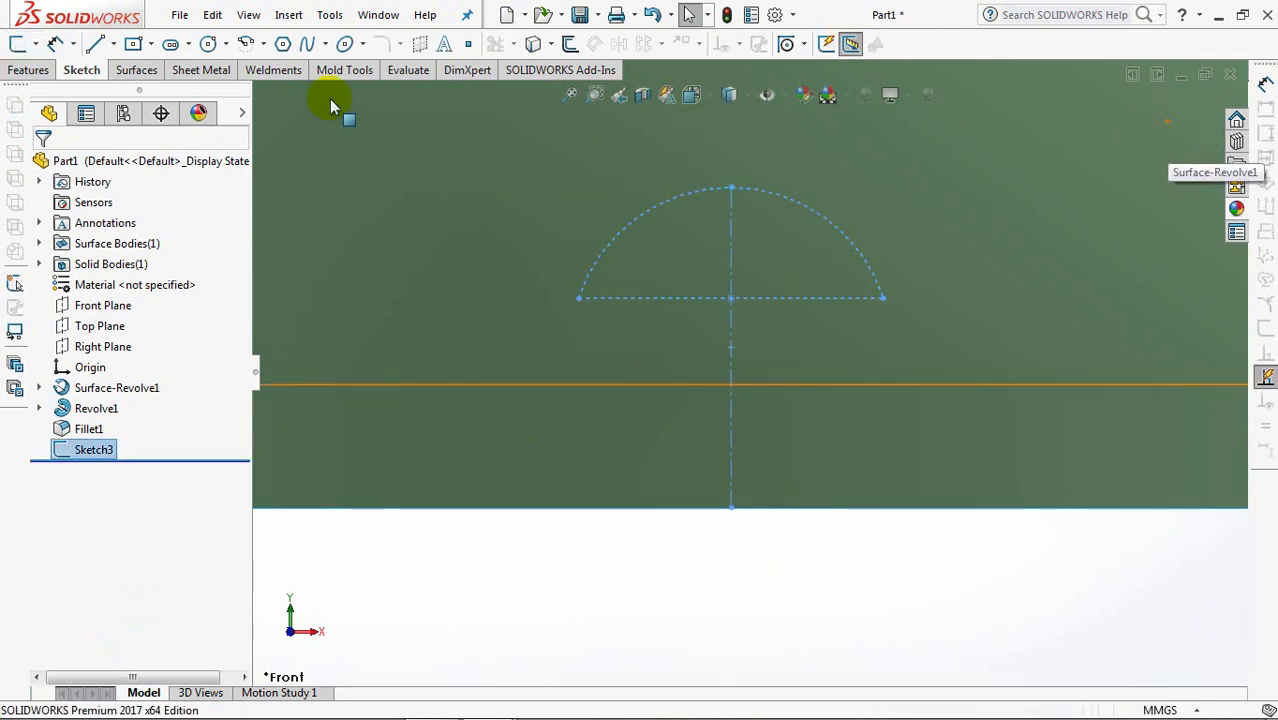
- Project Sketch3 onto the dome face as Split Line1
click(29, 70)
click(590, 43)
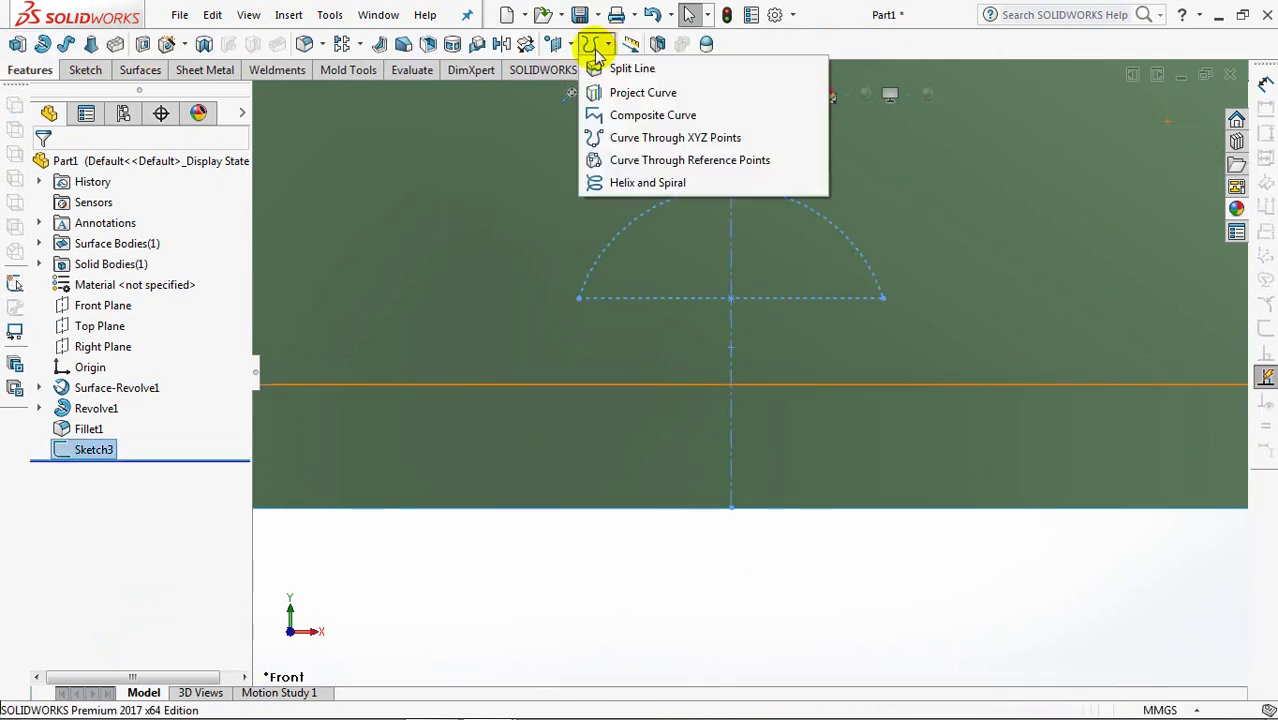
click(643, 70)
click(550, 220)
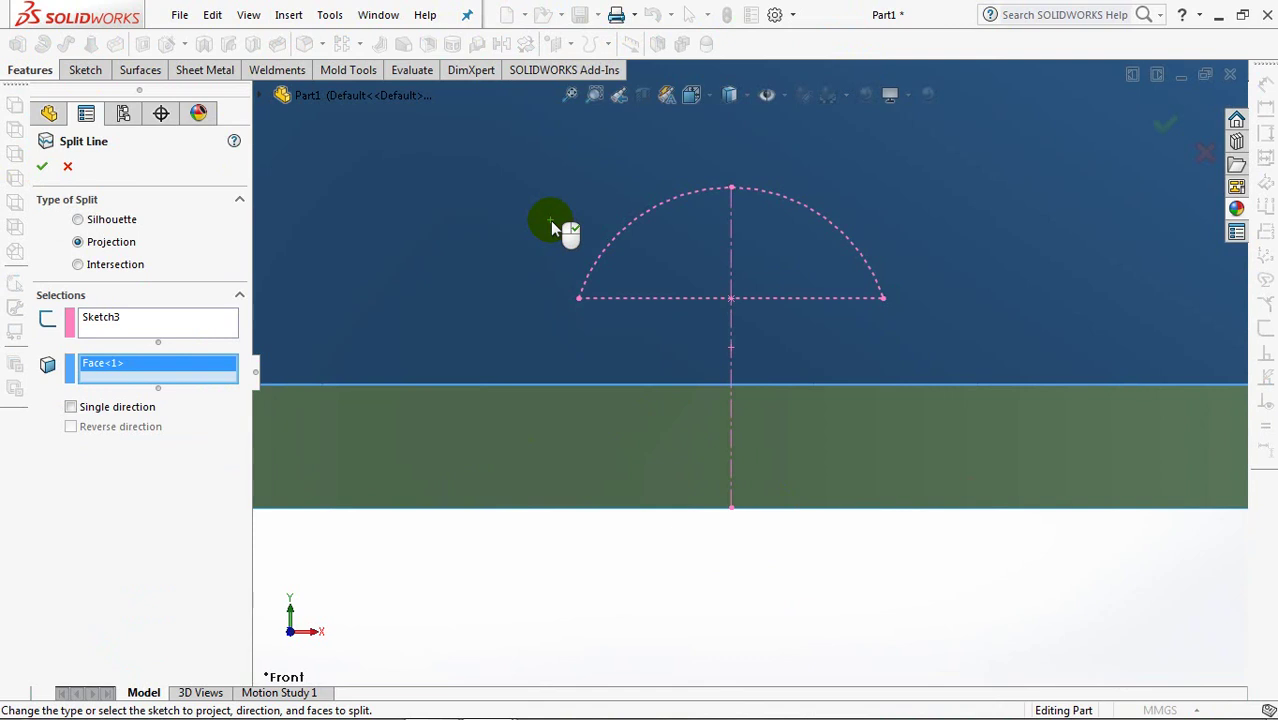
click(42, 168)
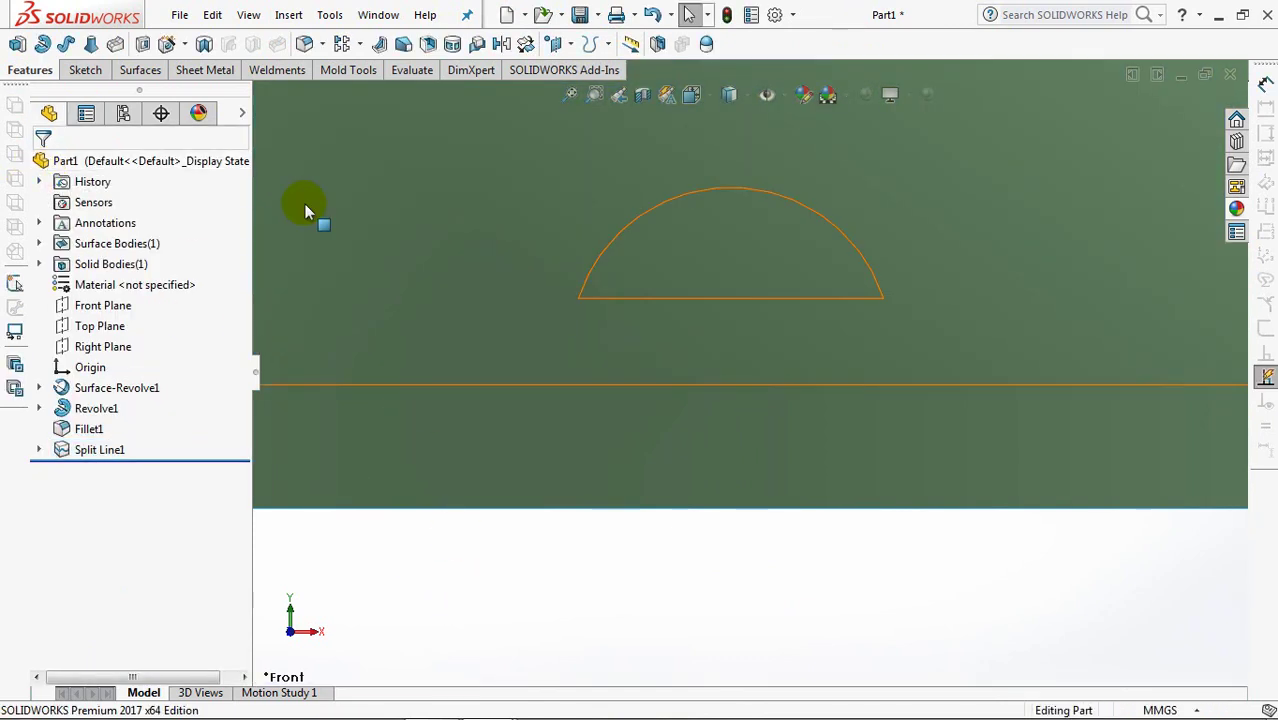
- Copy the half-disc face as a 0 mm offset surface, Surface-Offset1
click(137, 72)
click(217, 47)
click(230, 276)
click(765, 268)
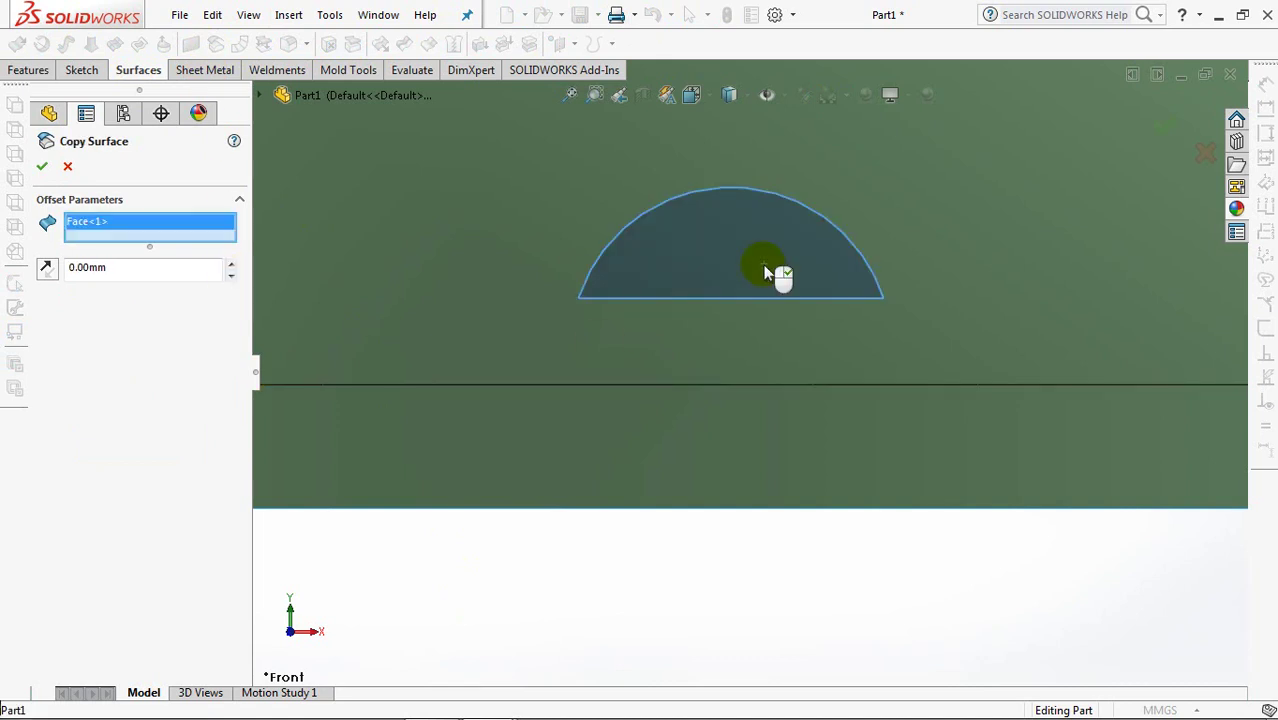
click(42, 166)
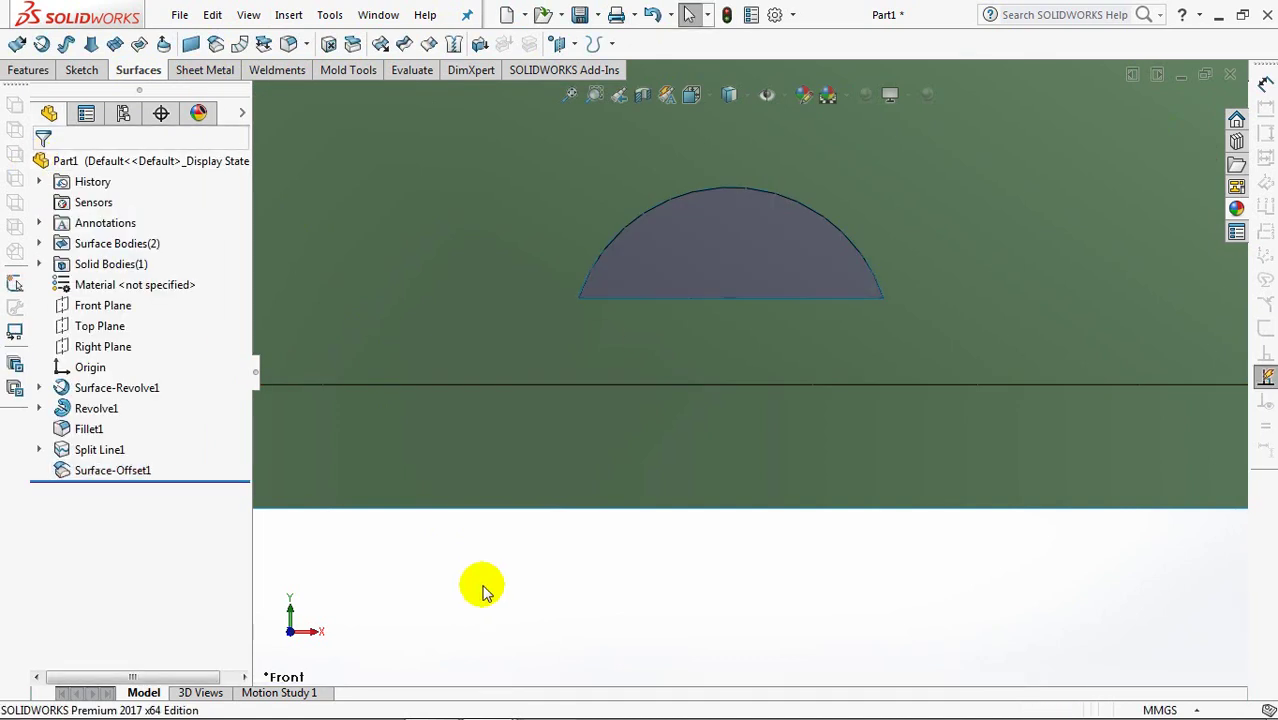
click(440, 321)
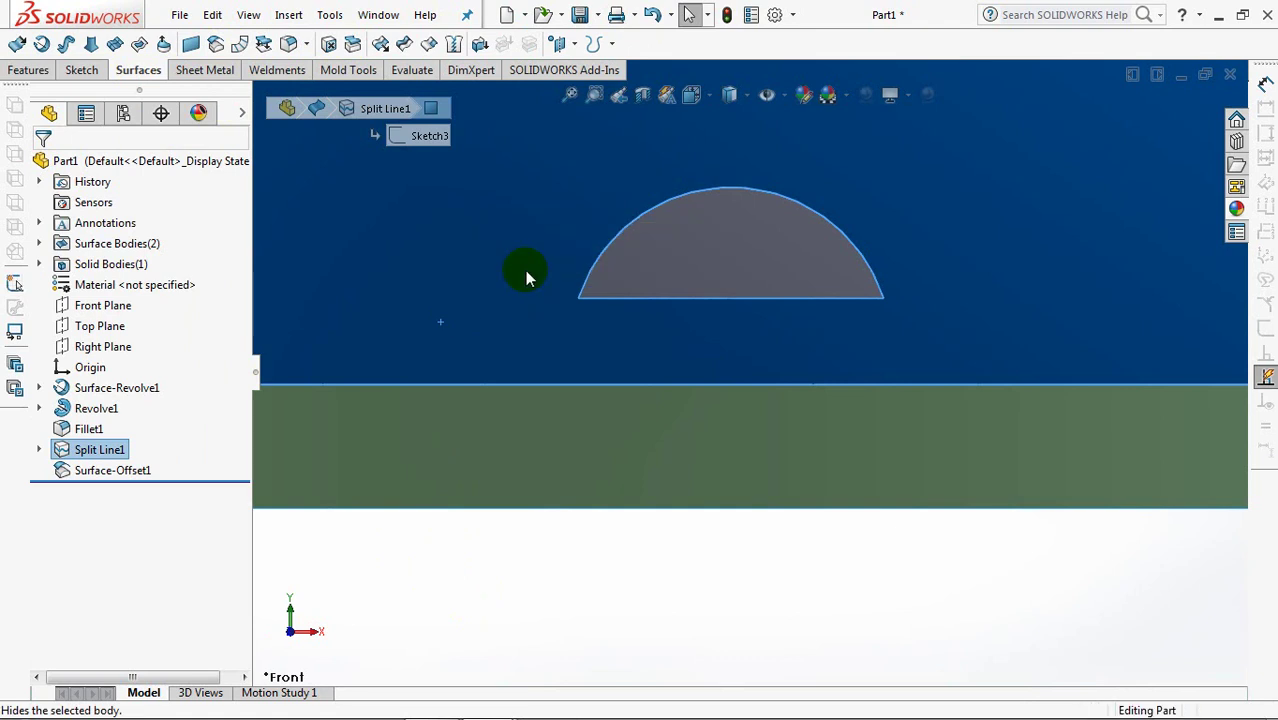
- Hide the large revolved surface
click(507, 277)
click(39, 264)
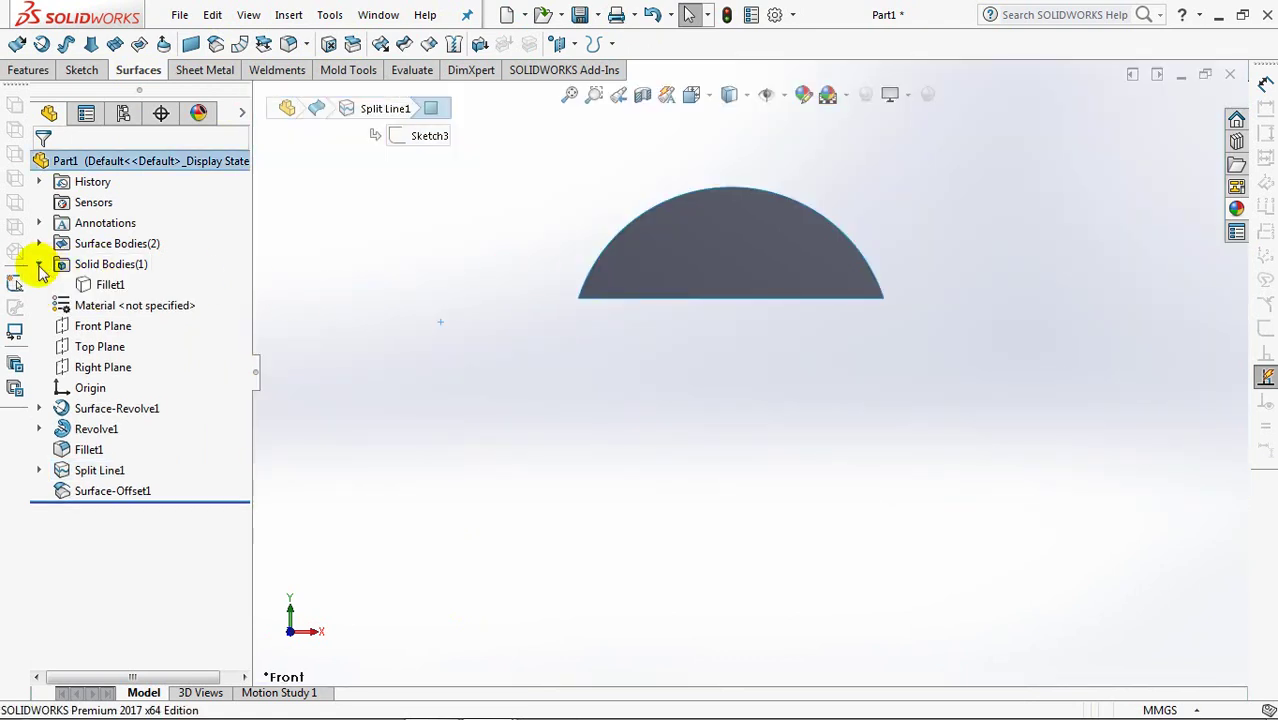
click(98, 284)
click(445, 630)
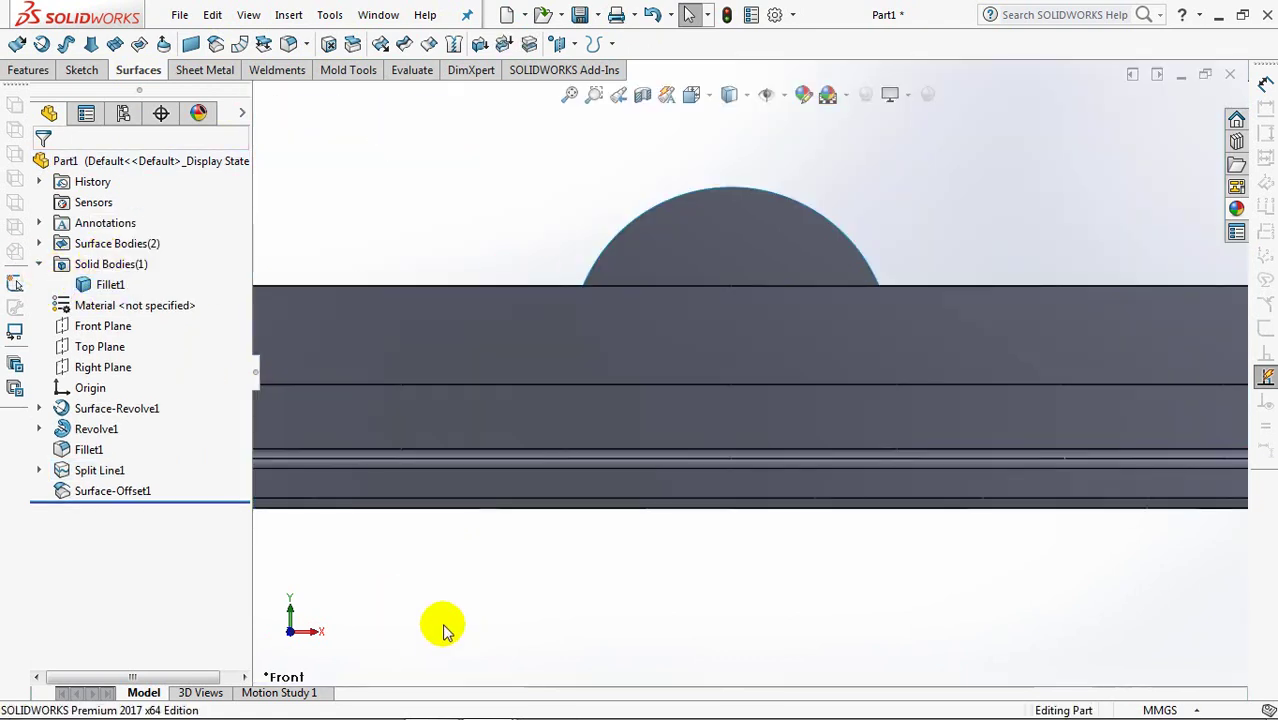
- Thicken Surface-Offset1 by 1 mm into the solid as Thicken1
click(120, 495)
click(479, 43)
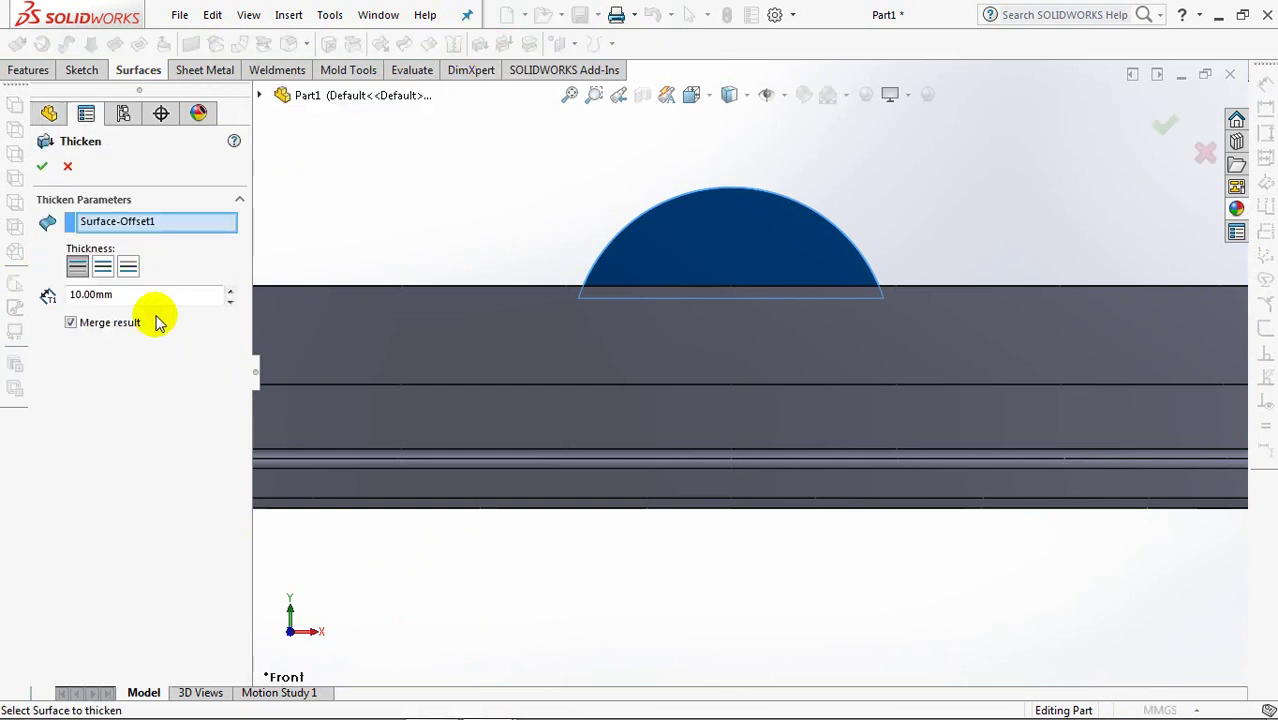
text(1)
key(Tab)
middle_drag(608, 322, 514, 428)
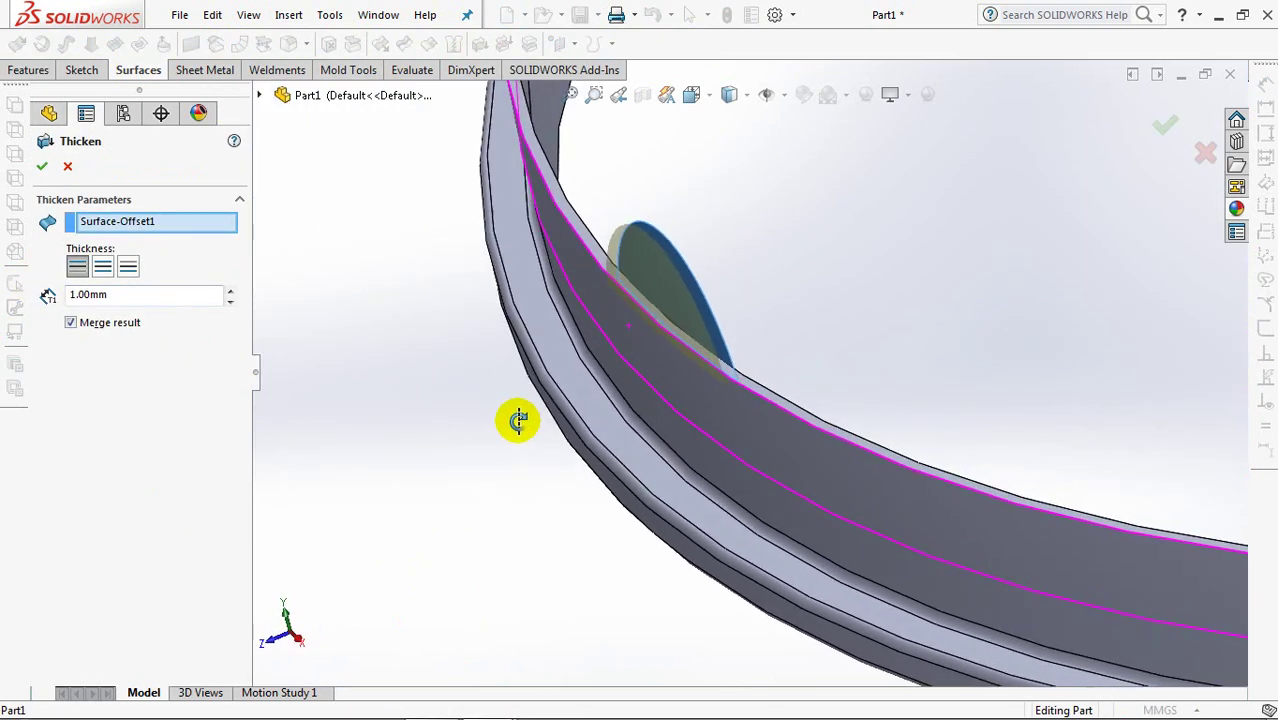
click(41, 165)
middle_drag(397, 404, 405, 412)
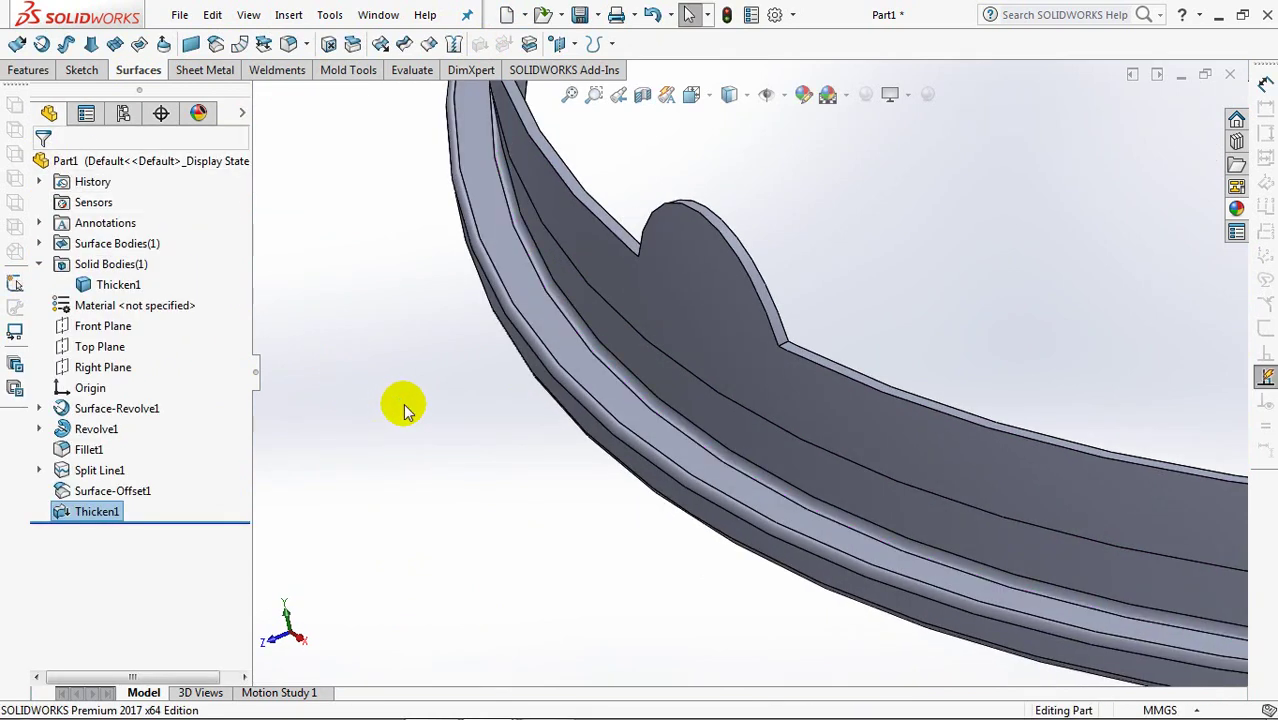
- Edit Fillet1 to replace Edge<3> with the band's top edge
click(62, 449)
click(37, 391)
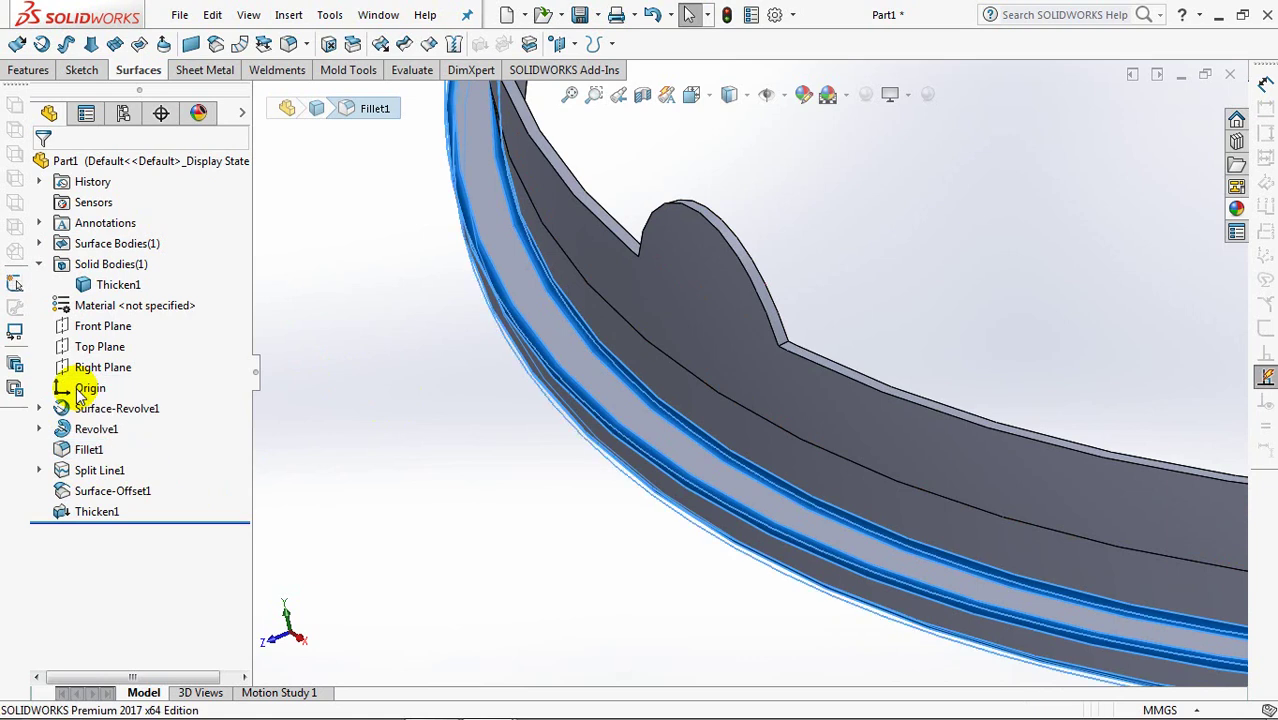
click(88, 322)
right_click(118, 323)
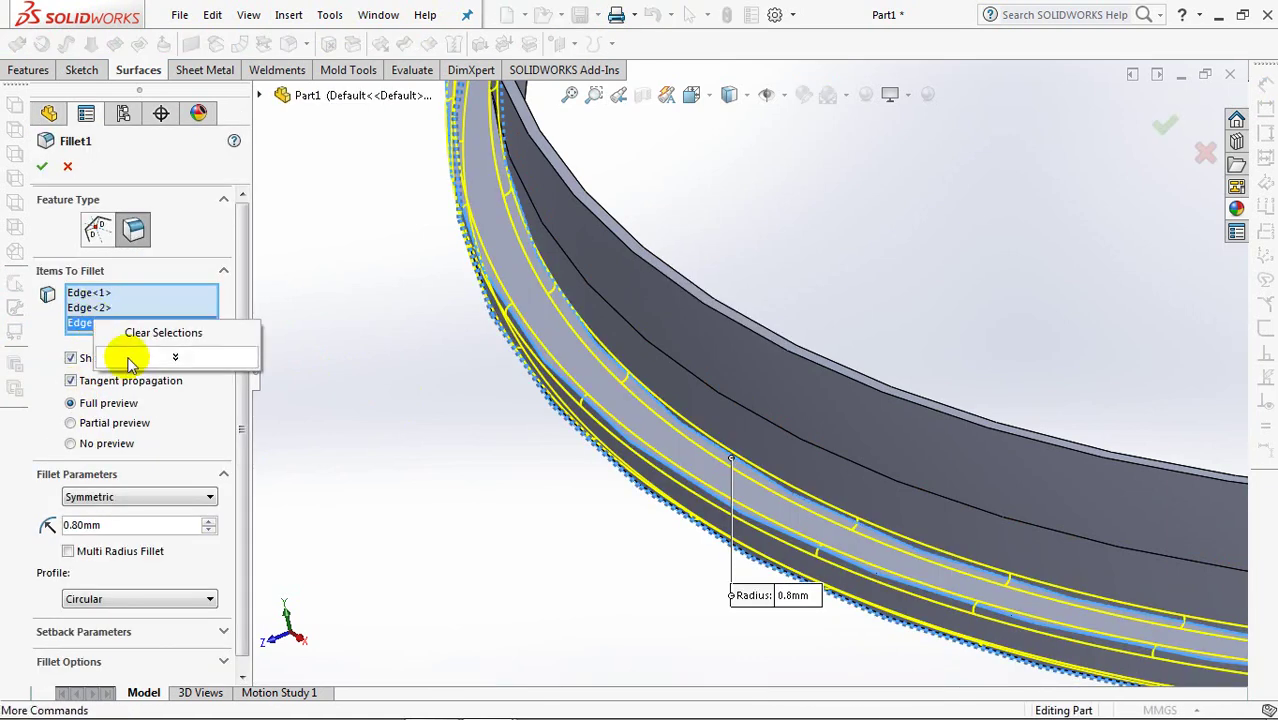
click(140, 356)
click(632, 251)
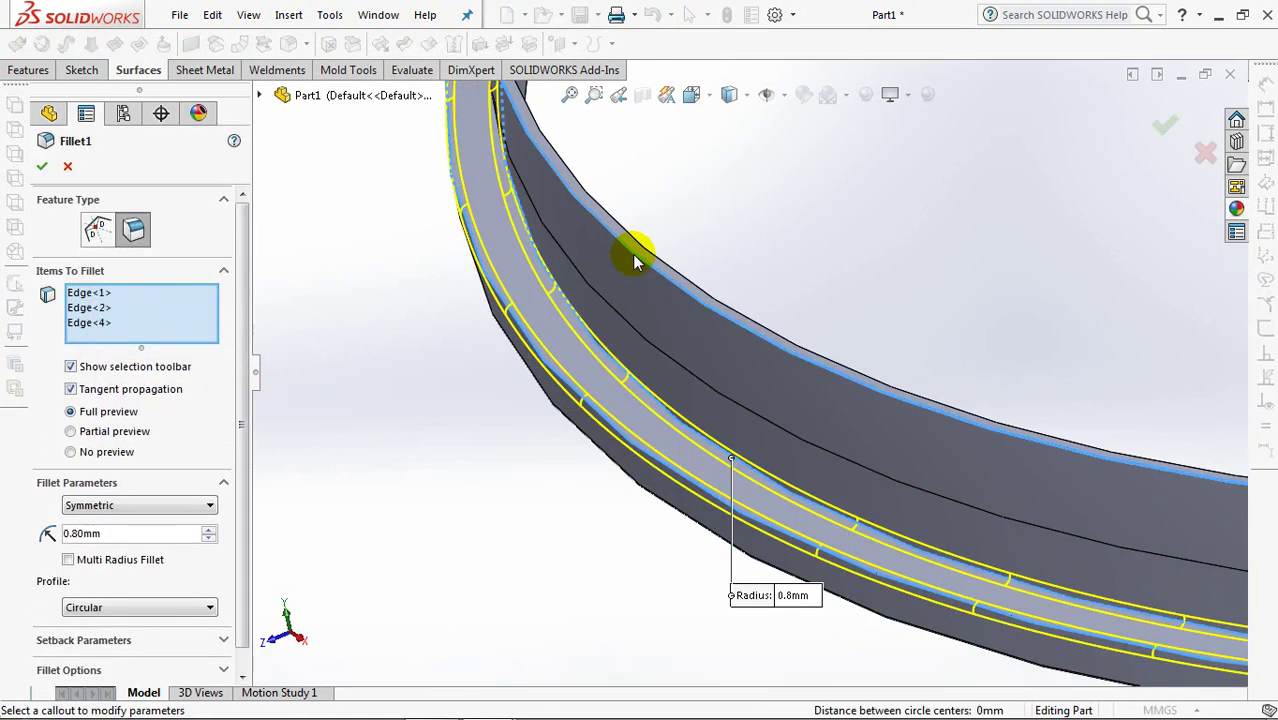
click(41, 166)
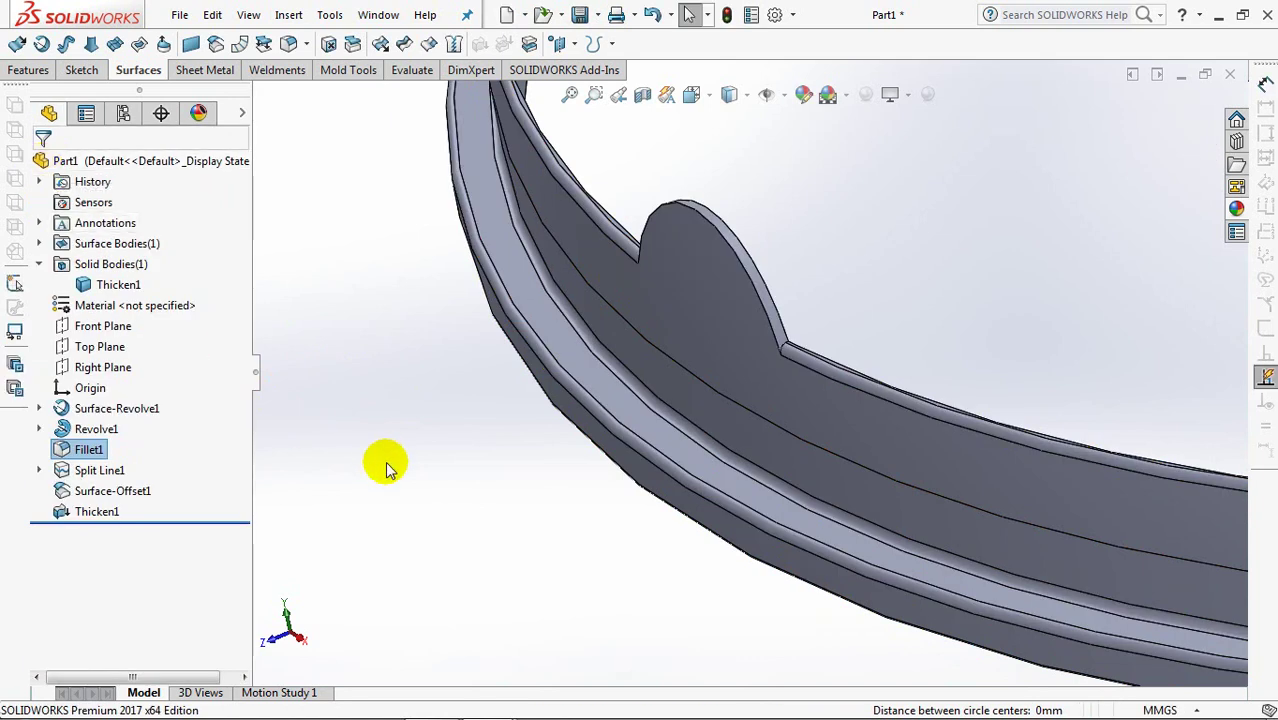
- Round the tab's curved edge with a 0.8 mm fillet (Fillet2)
click(288, 45)
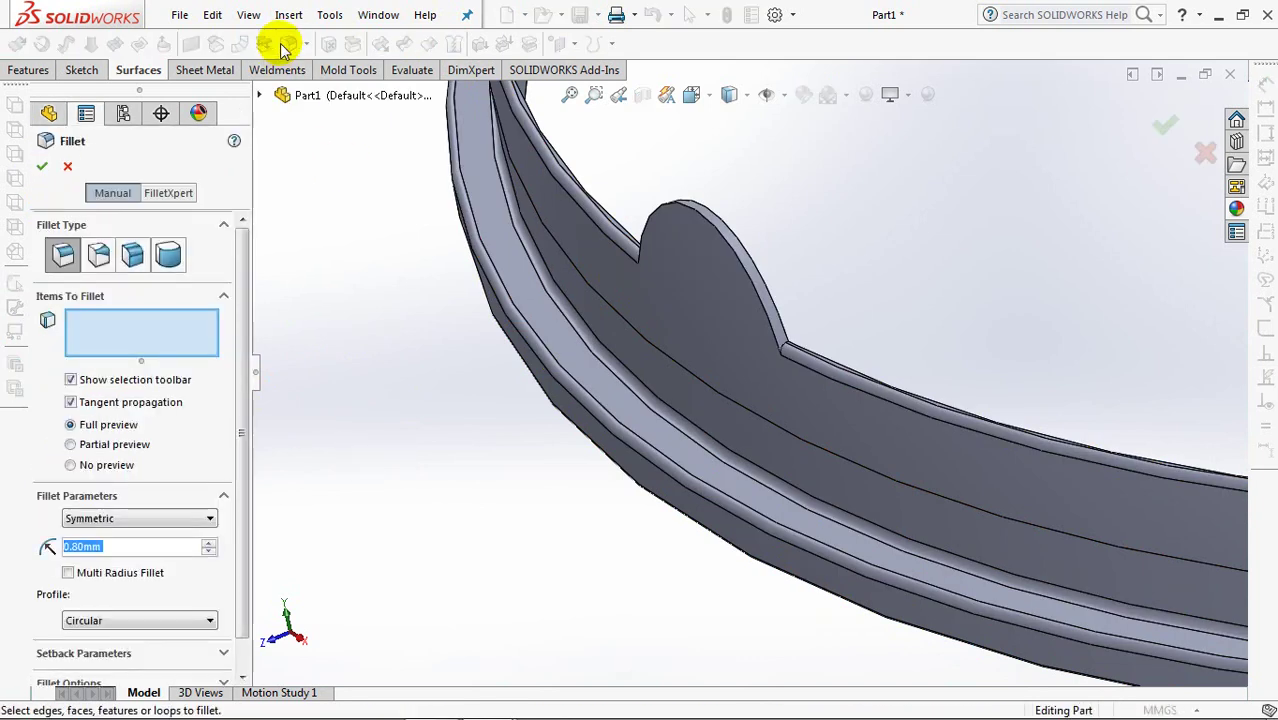
click(743, 272)
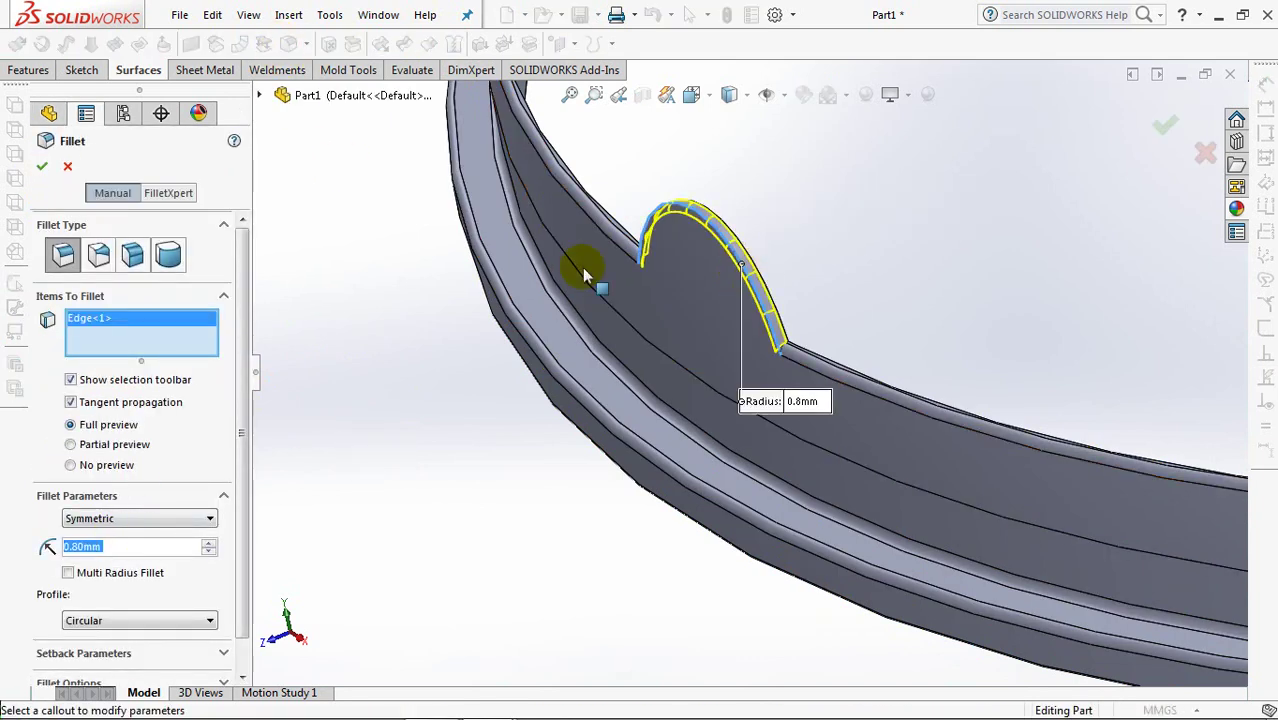
click(46, 170)
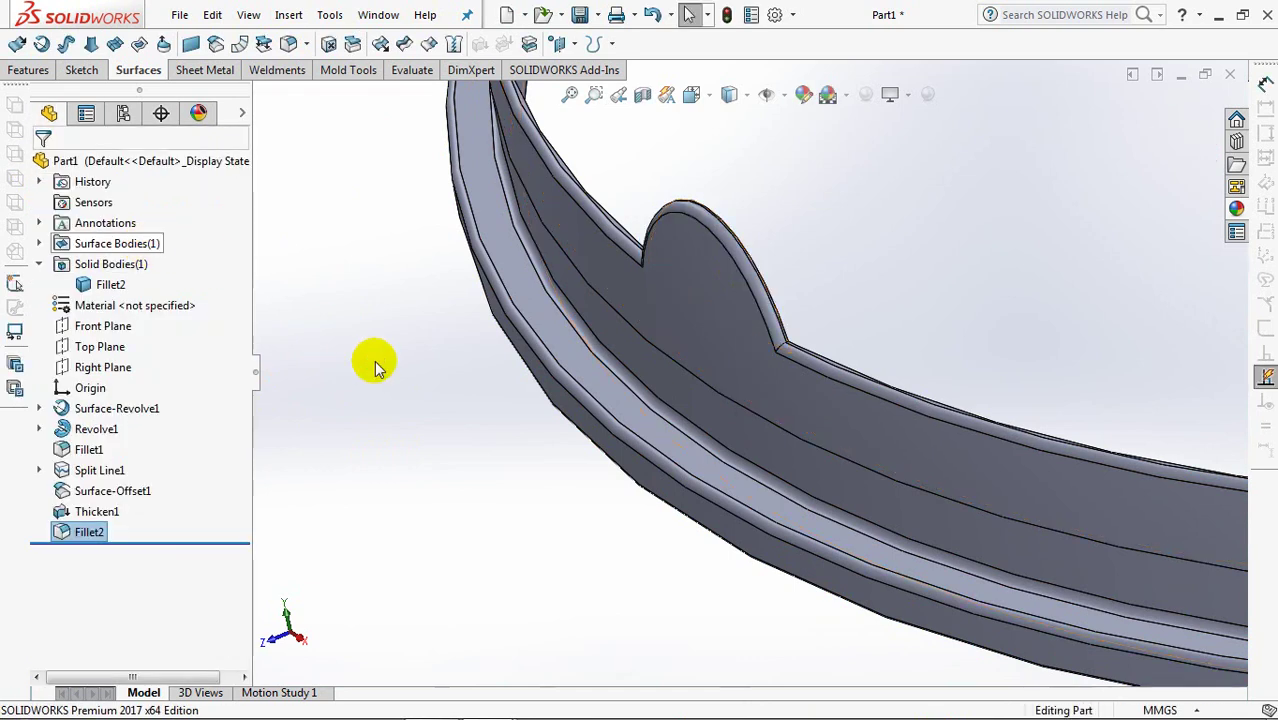
- Circular-pattern Thicken1 and Fillet2 32 times, equally spaced around the ring's outer edge
click(343, 44)
click(400, 88)
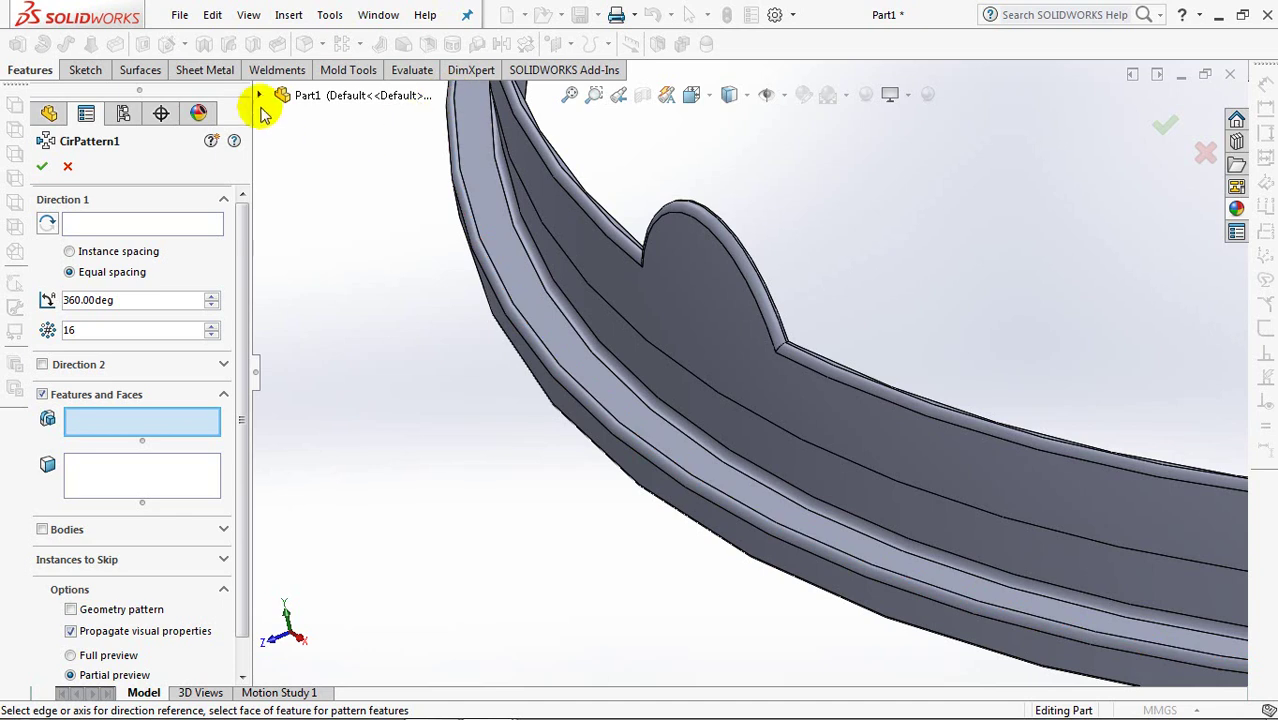
click(259, 95)
click(337, 426)
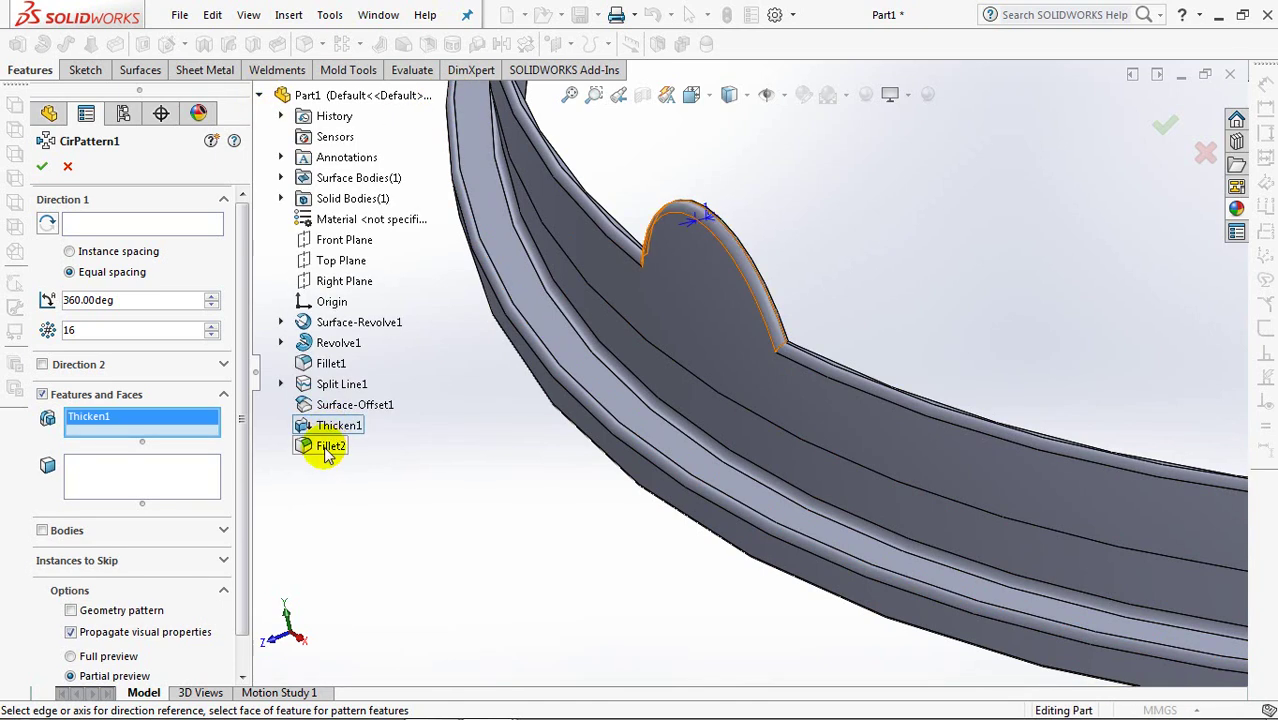
click(328, 446)
click(168, 224)
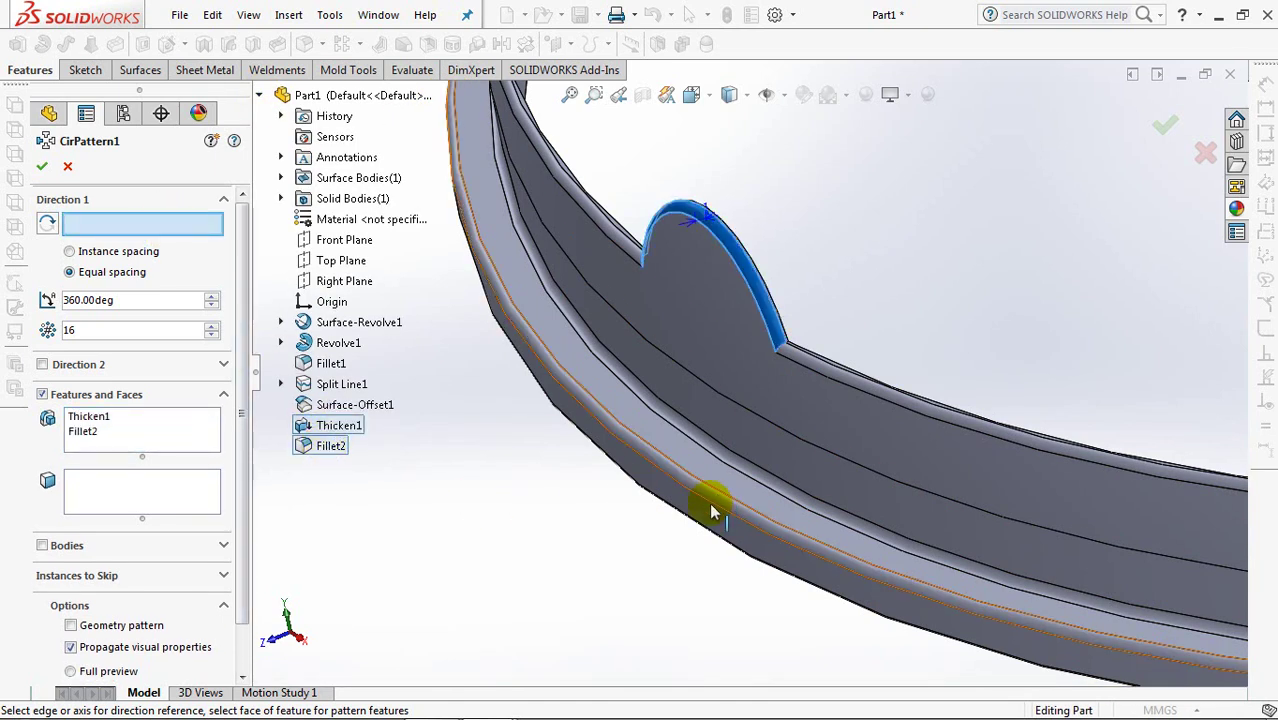
click(701, 535)
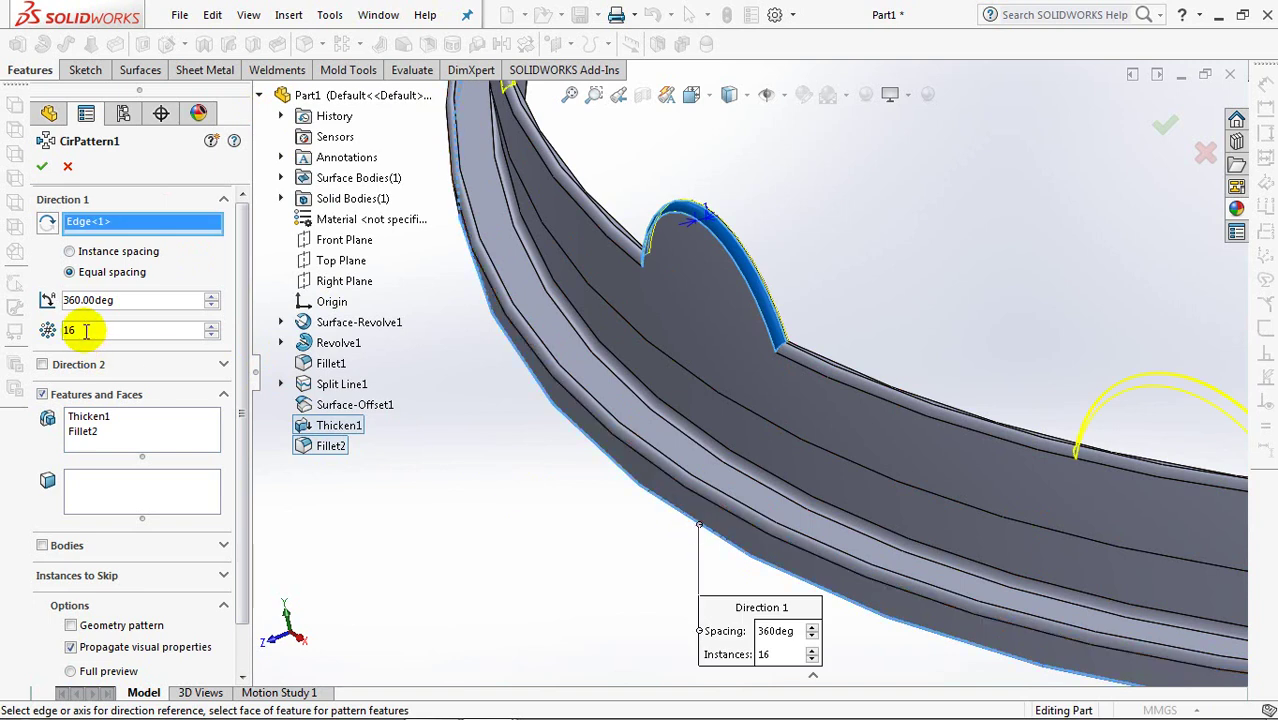
click(140, 330)
text(32)
key(Tab)
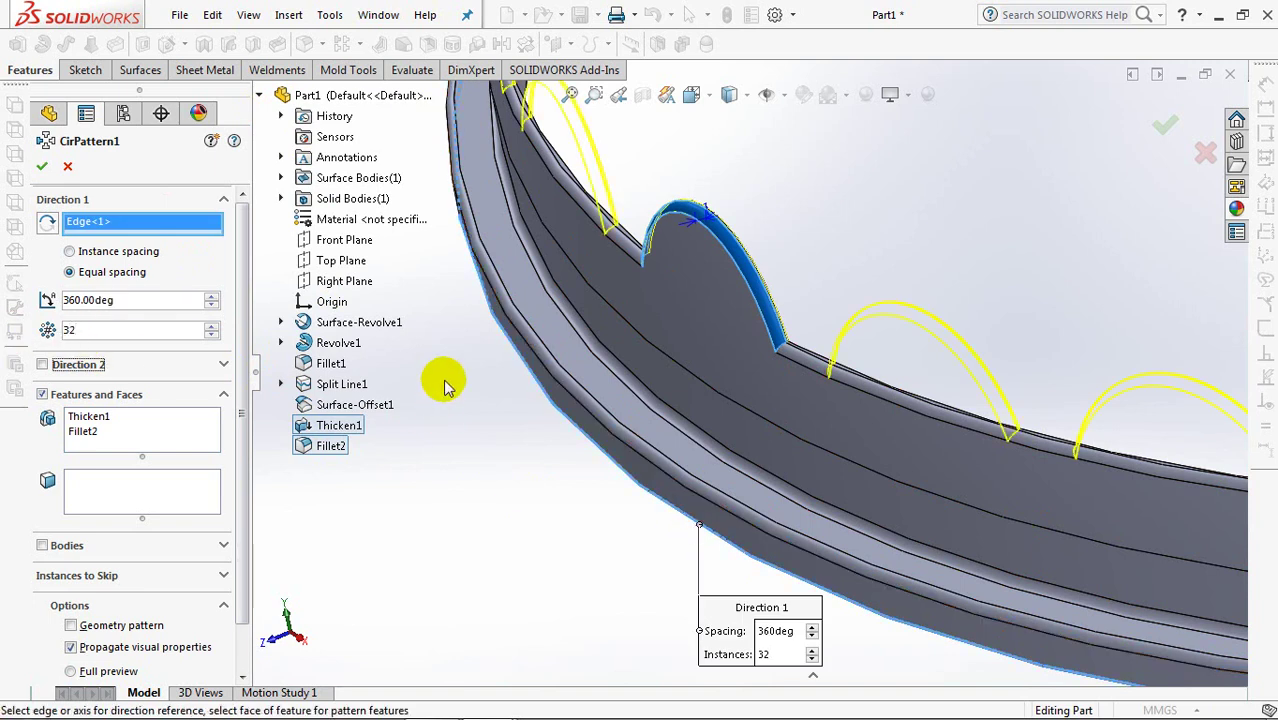
scroll(450, 460, up, 5)
mouse_move(921, 590)
middle_down()
mouse_move(662, 620)
mouse_move(850, 580)
mouse_move(856, 563)
middle_up()
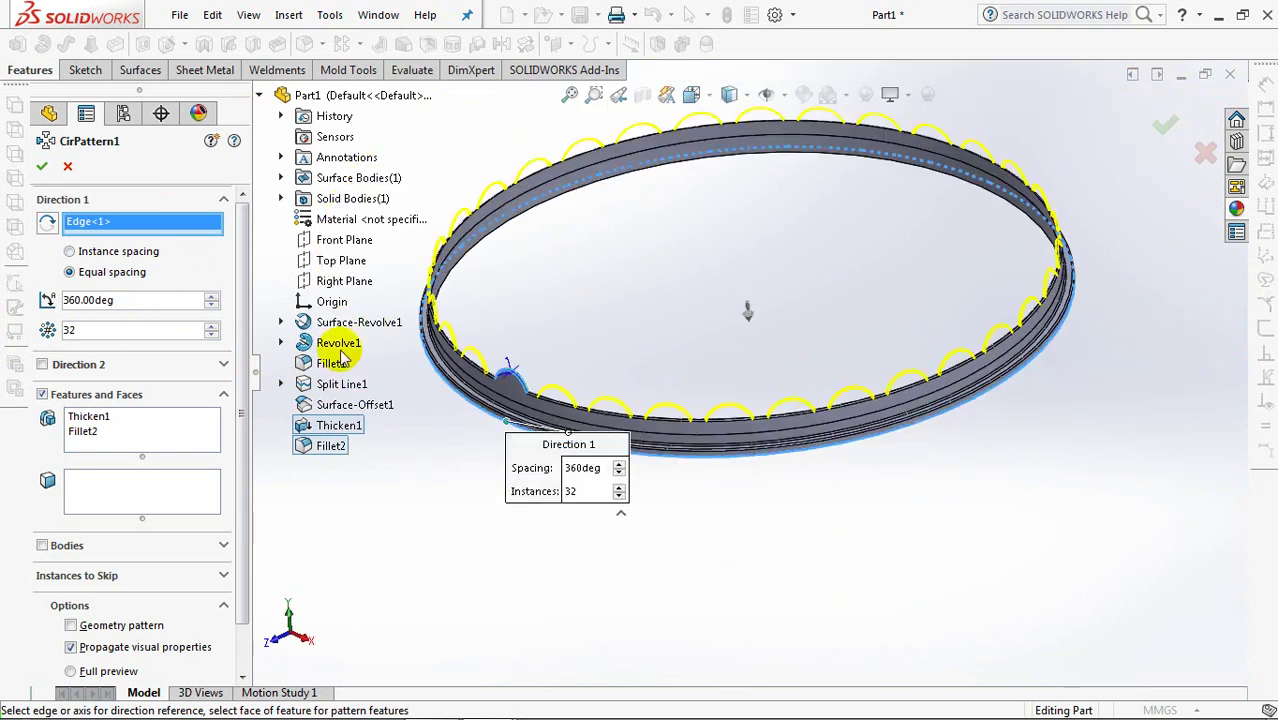
click(43, 170)
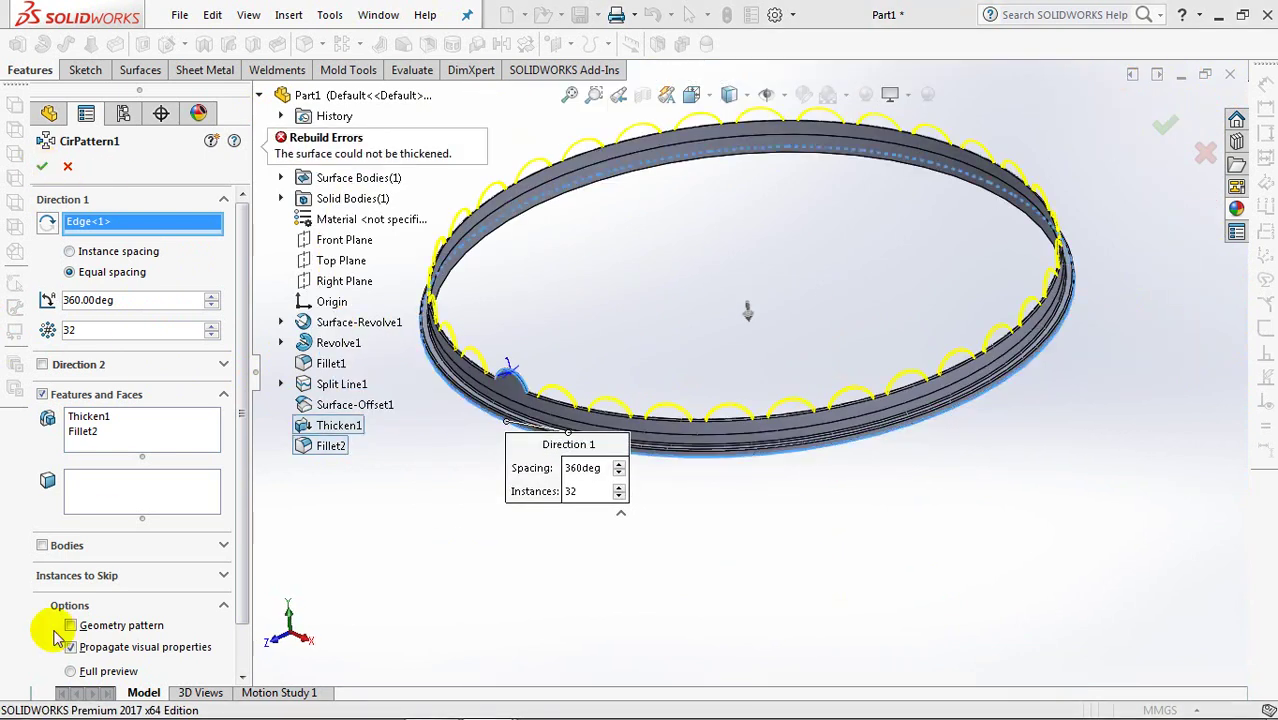
click(41, 167)
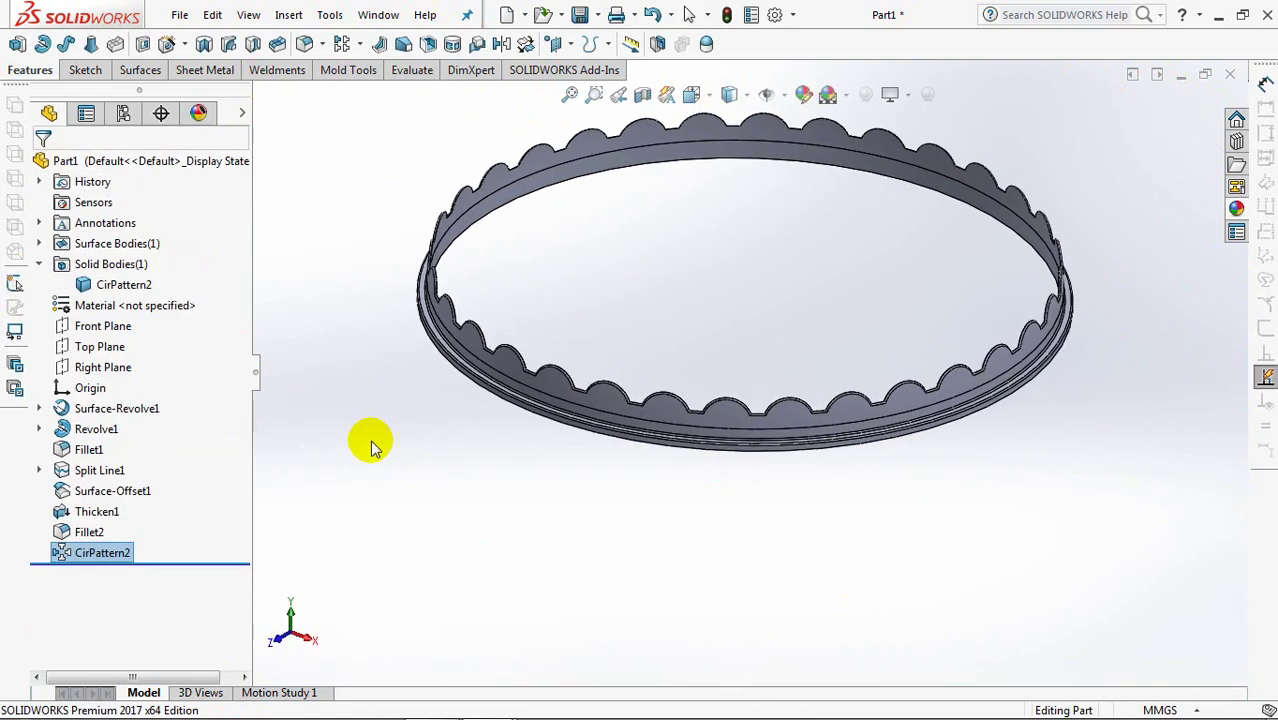
- Start a sketch on the Top Plane and convert the ring's rim edge into it
click(97, 346)
click(97, 318)
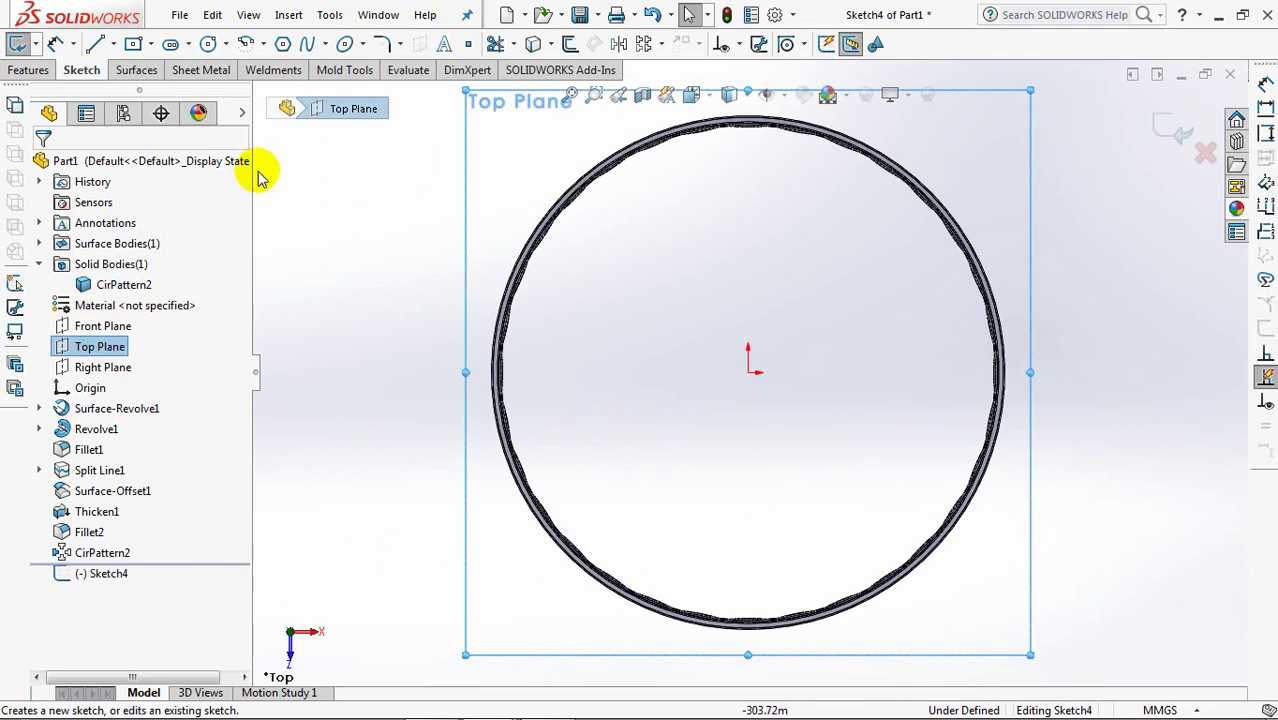
mouse_move(670, 551)
middle_down()
mouse_move(710, 509)
mouse_move(700, 473)
middle_up()
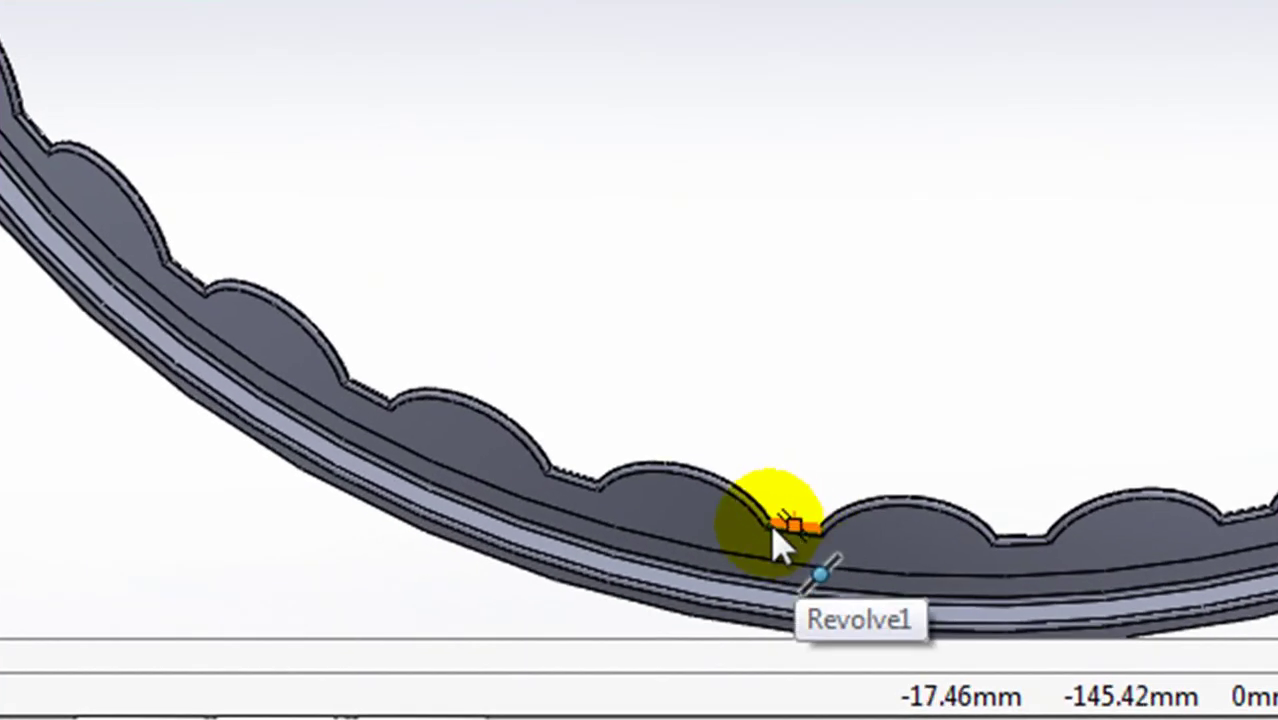
click(789, 530)
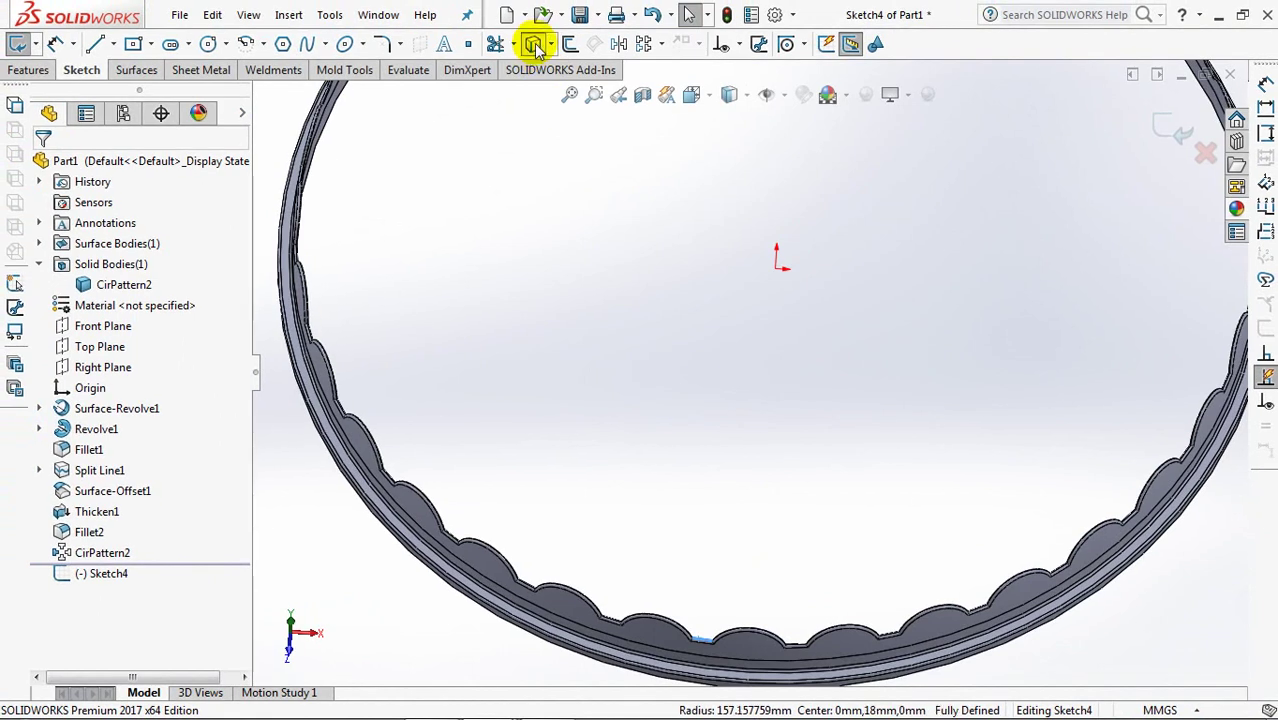
click(535, 45)
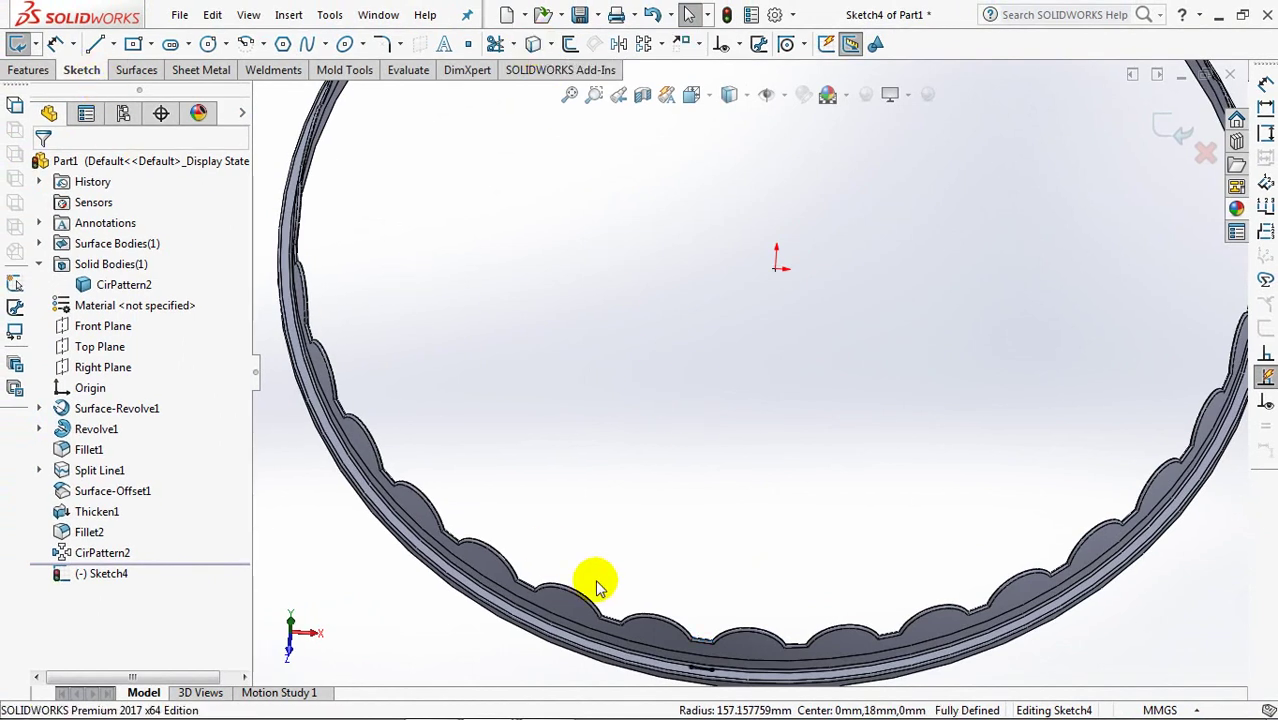
click(700, 670)
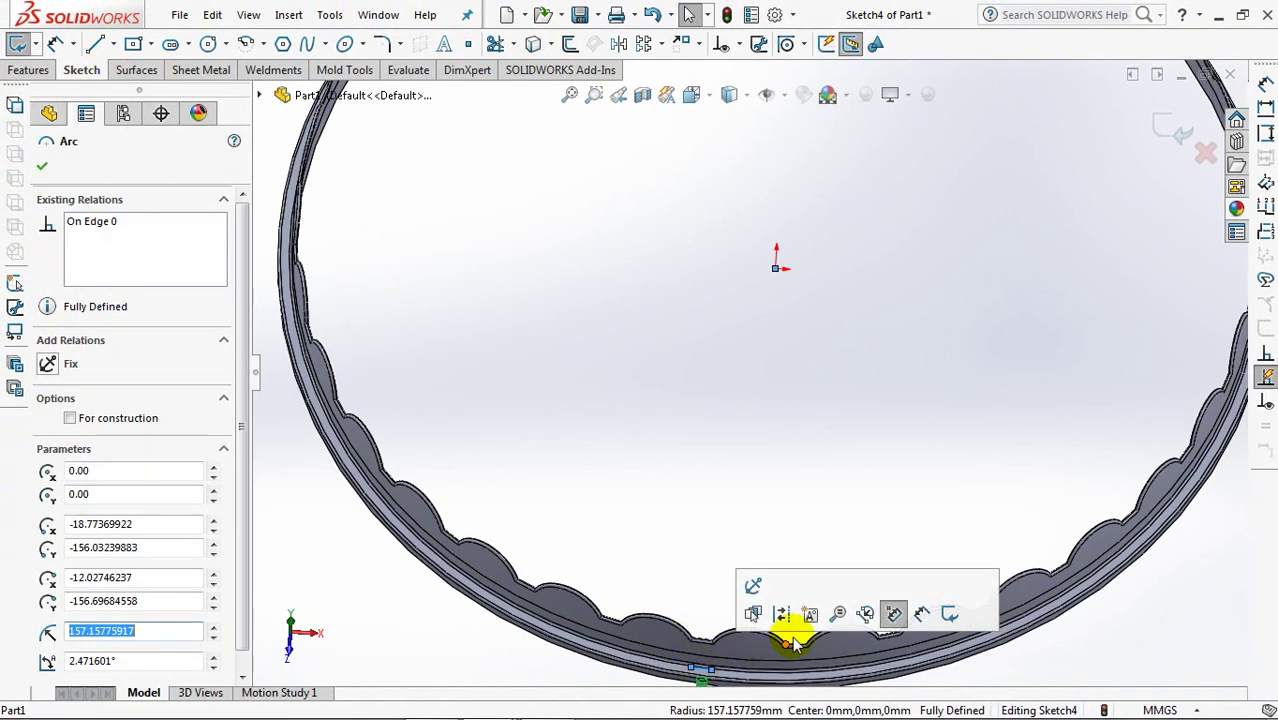
click(716, 540)
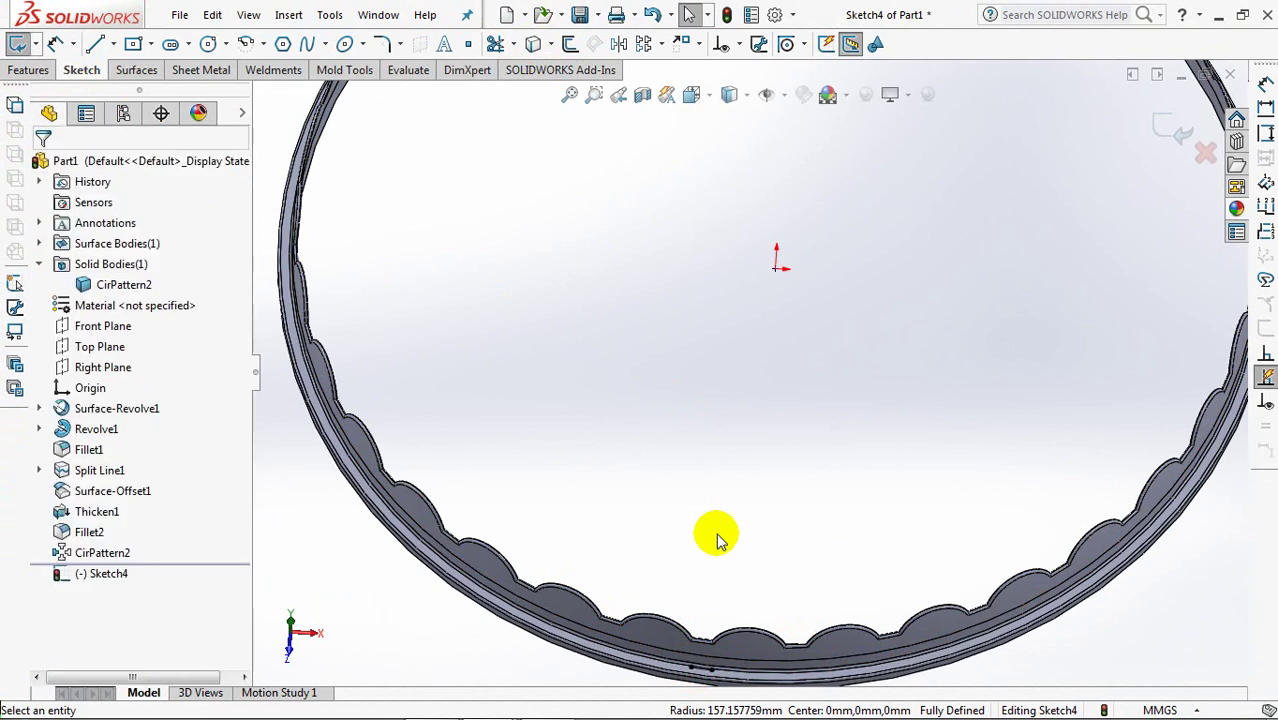
- Draw a construction centerline from the converted arc to the origin and view from the top
click(112, 44)
click(128, 88)
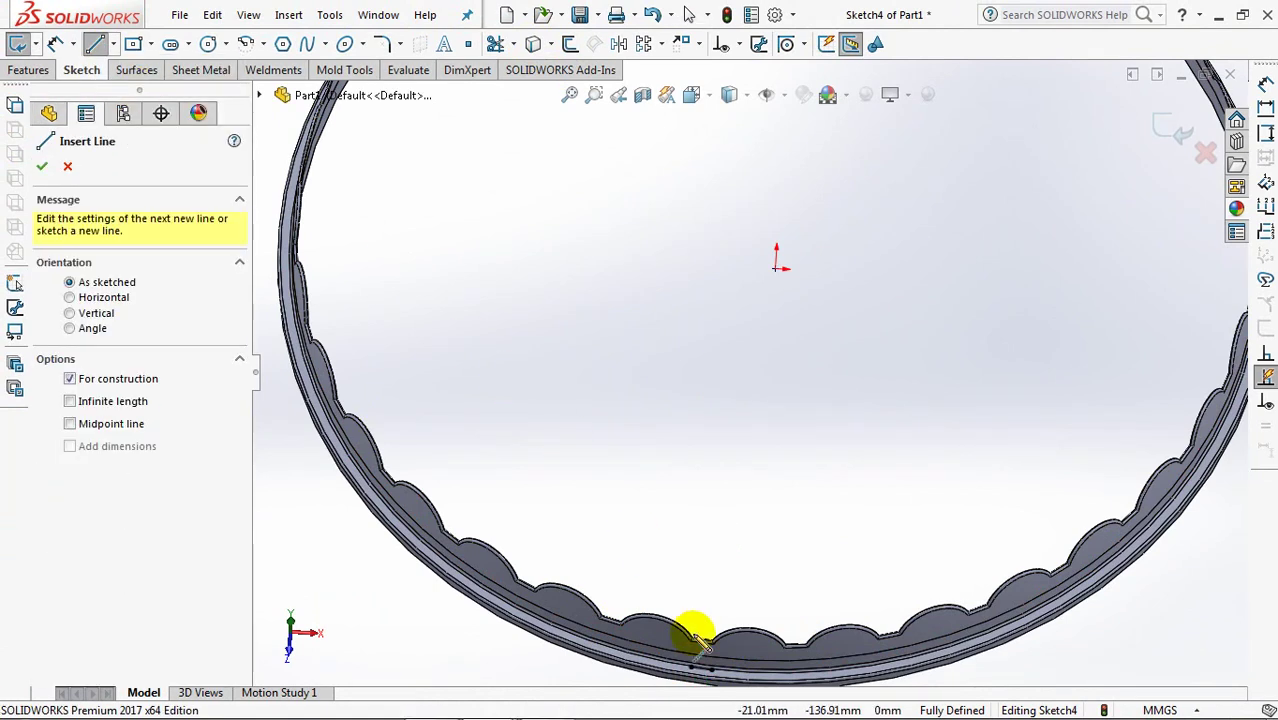
click(703, 670)
double_click(776, 268)
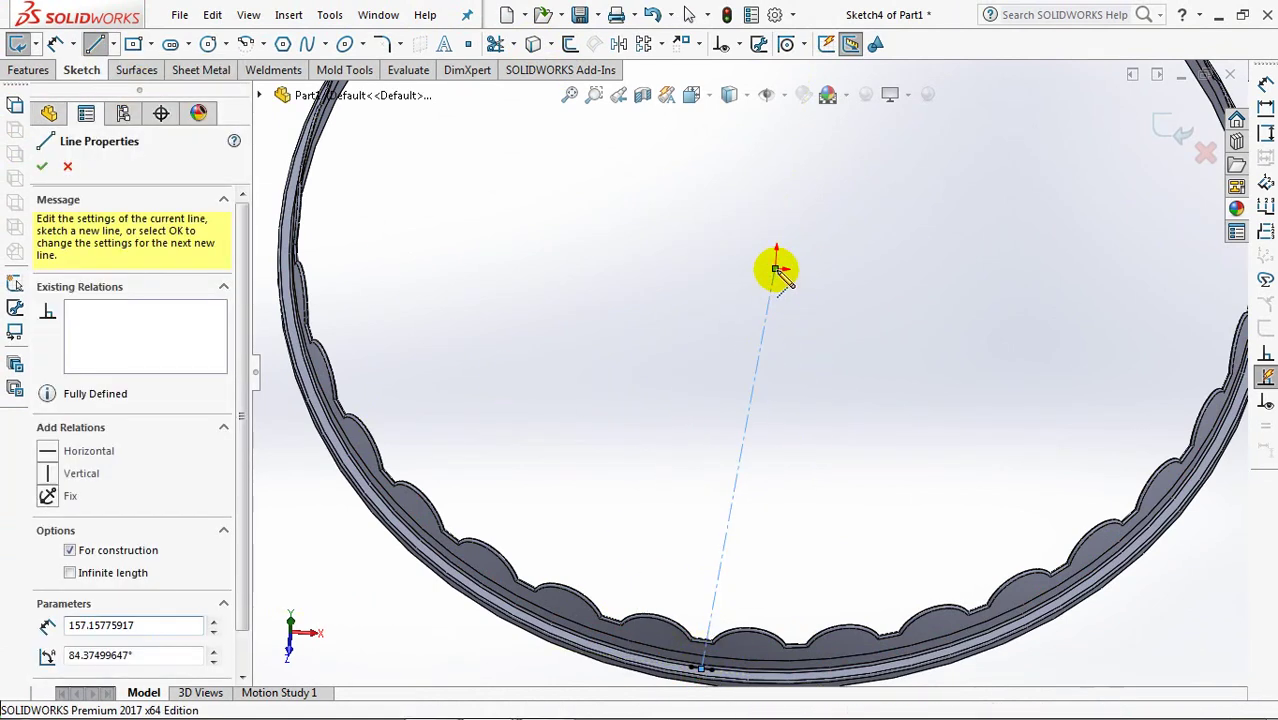
key(ctrl+8)
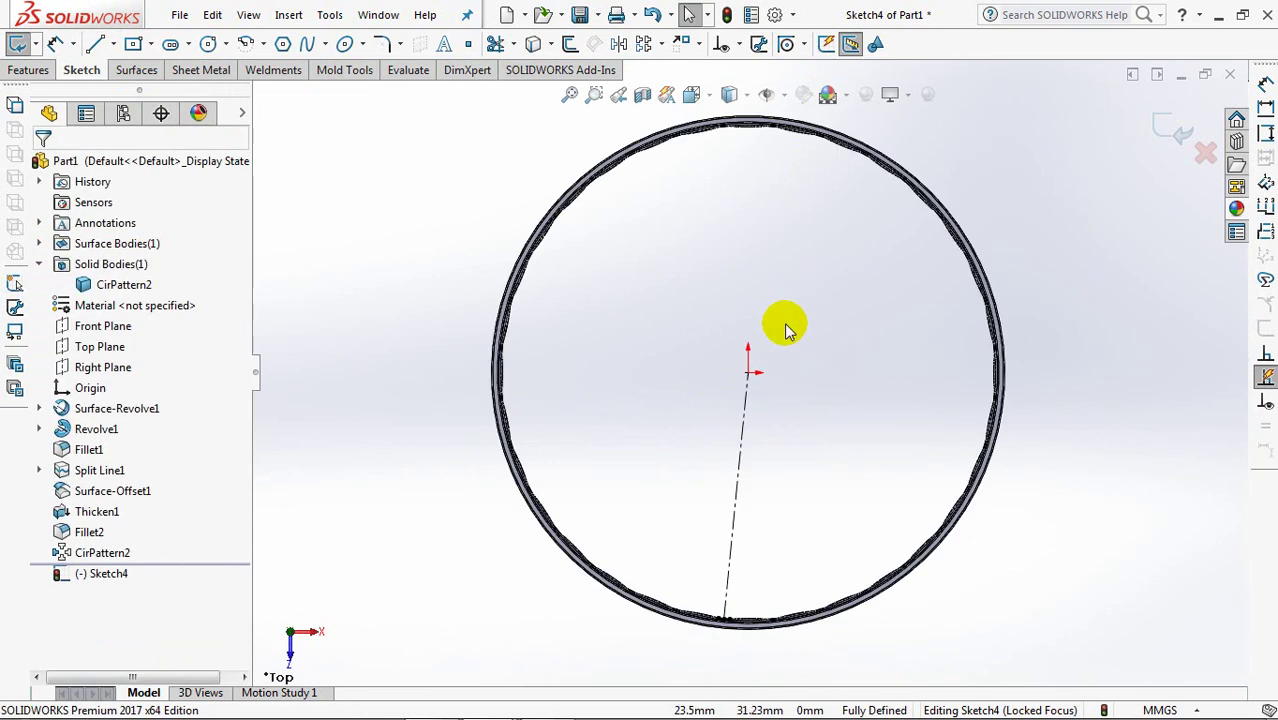
click(210, 44)
- Draw a Ø175 construction circle and a Ø155 circle centred on the origin
drag(748, 373, 846, 512)
text(175)
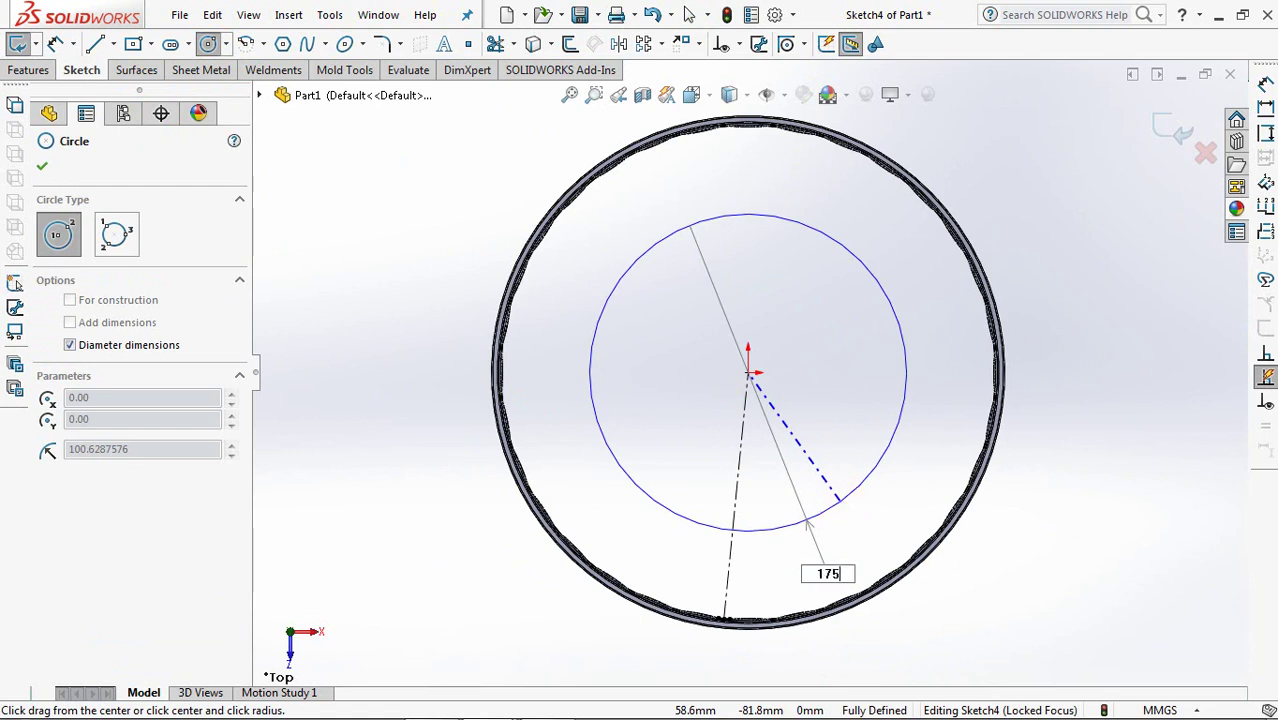
key(Return)
click(69, 499)
drag(748, 373, 818, 455)
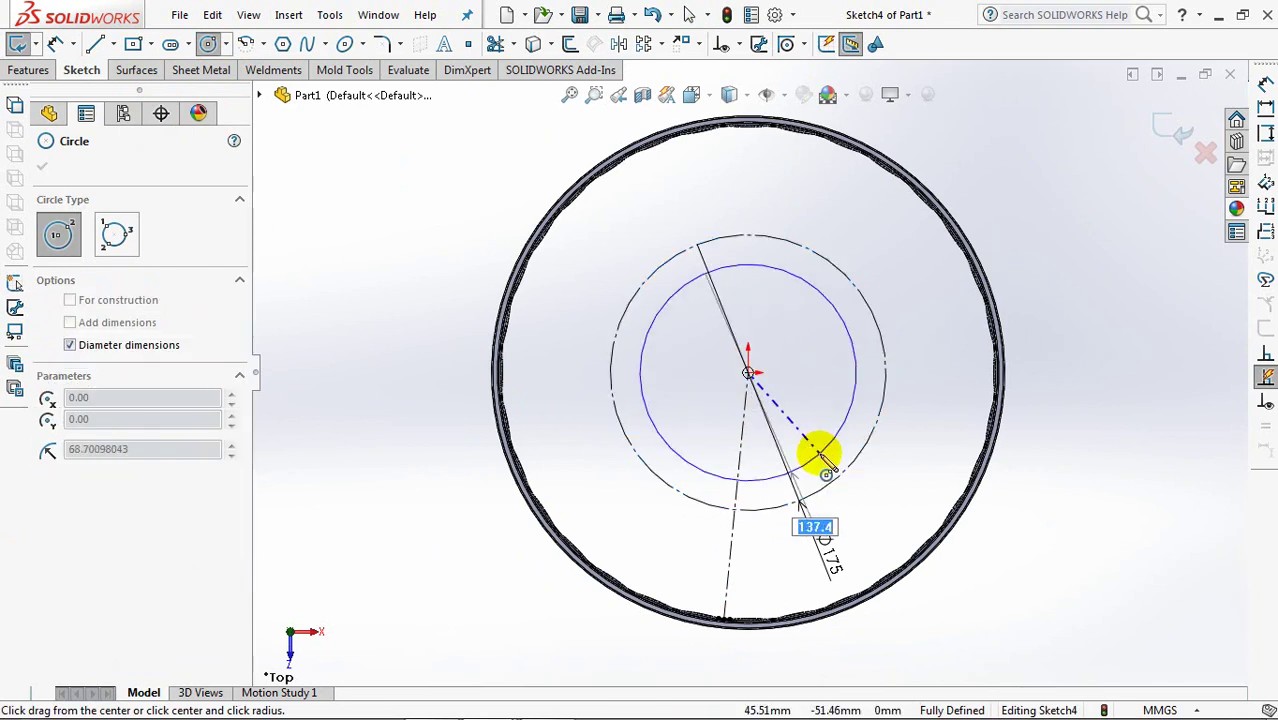
key(Return)
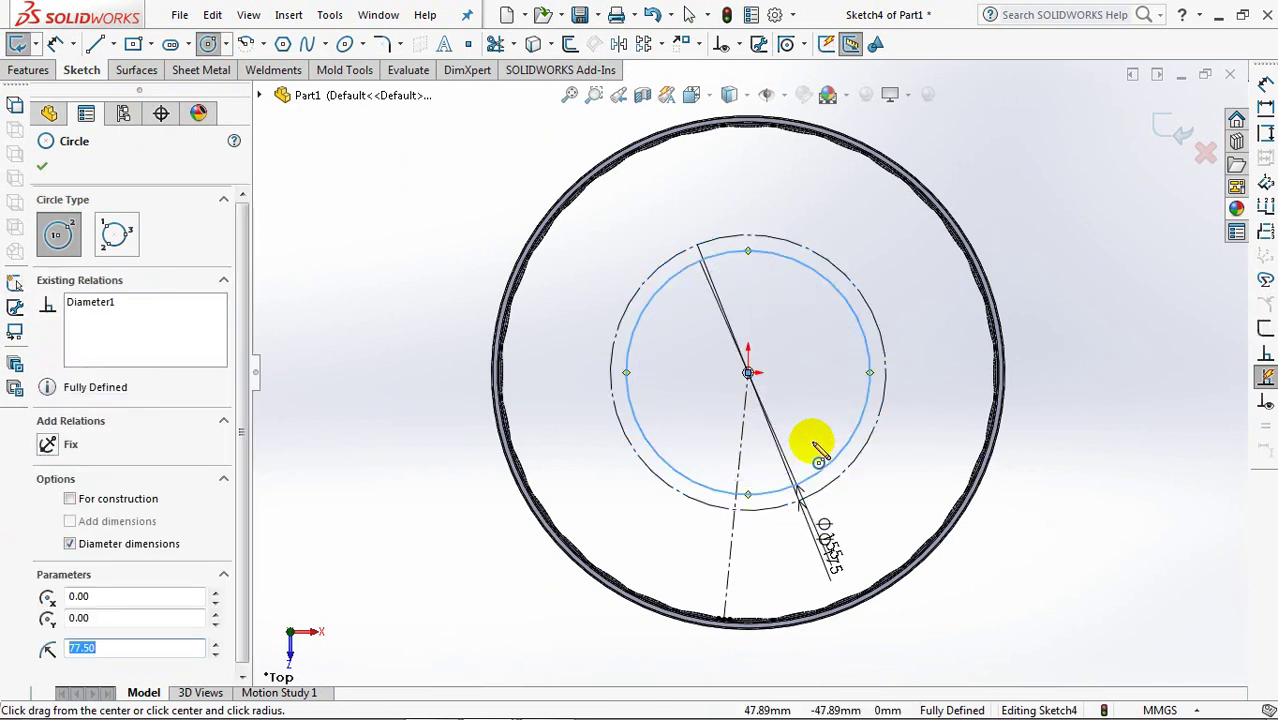
click(42, 166)
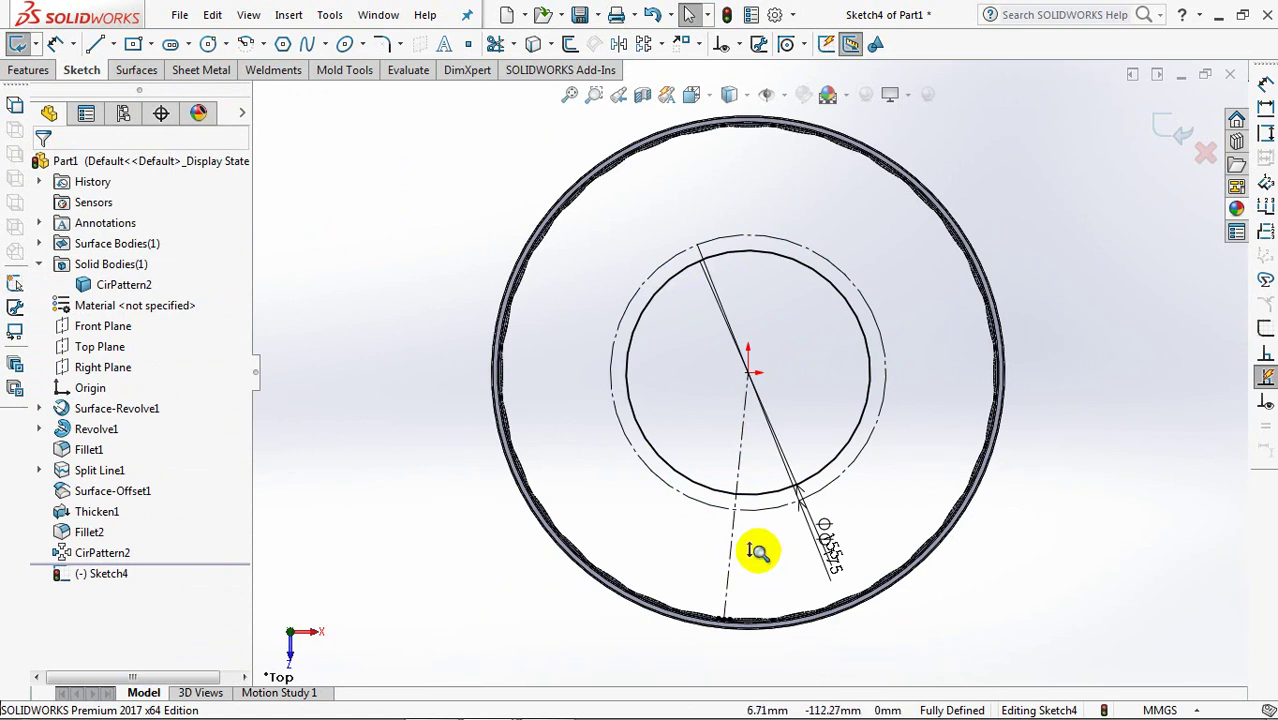
- Draw a small circle centred on the centerline, touching the Ø175 circle
scroll(758, 563, down, 3)
scroll(888, 362, down, 1)
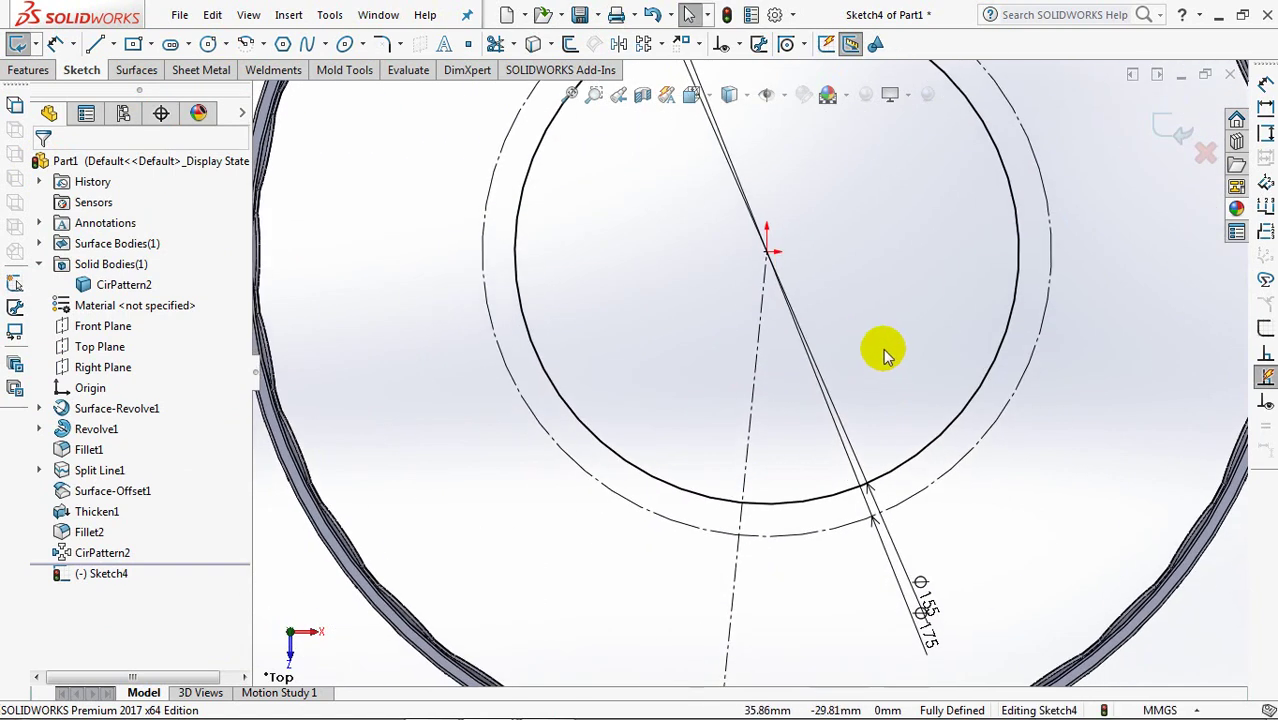
click(208, 43)
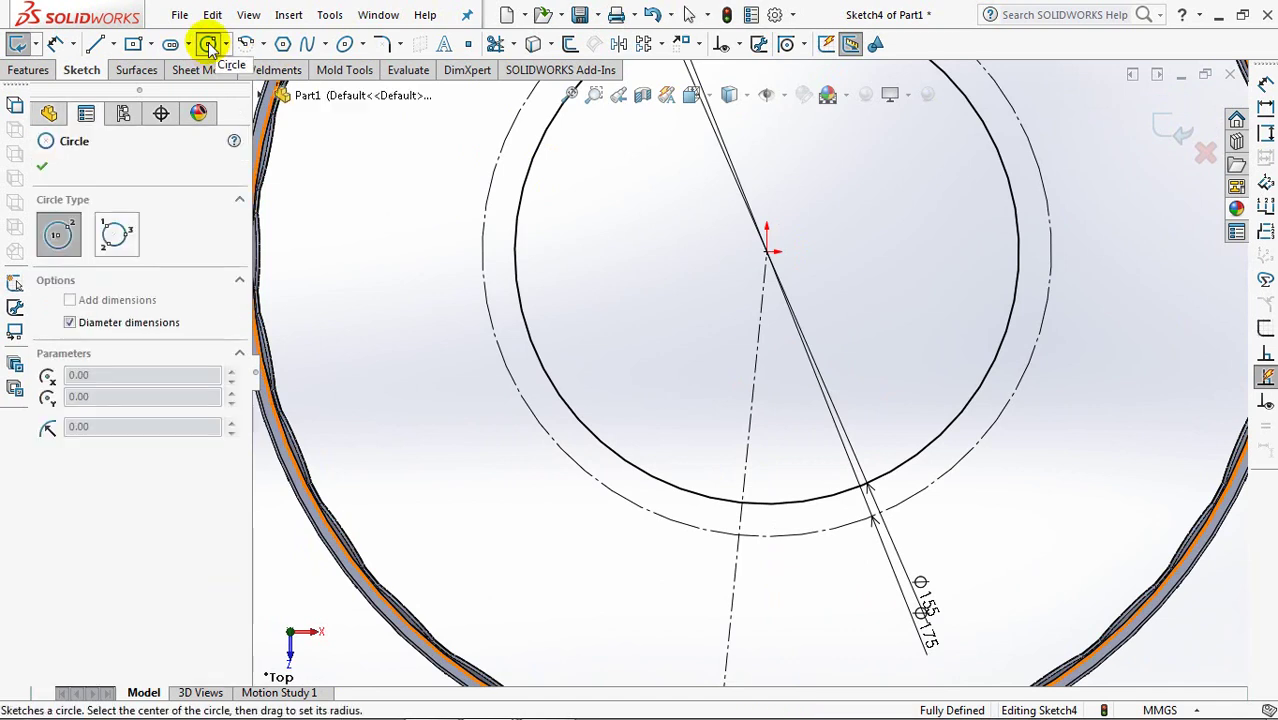
click(743, 492)
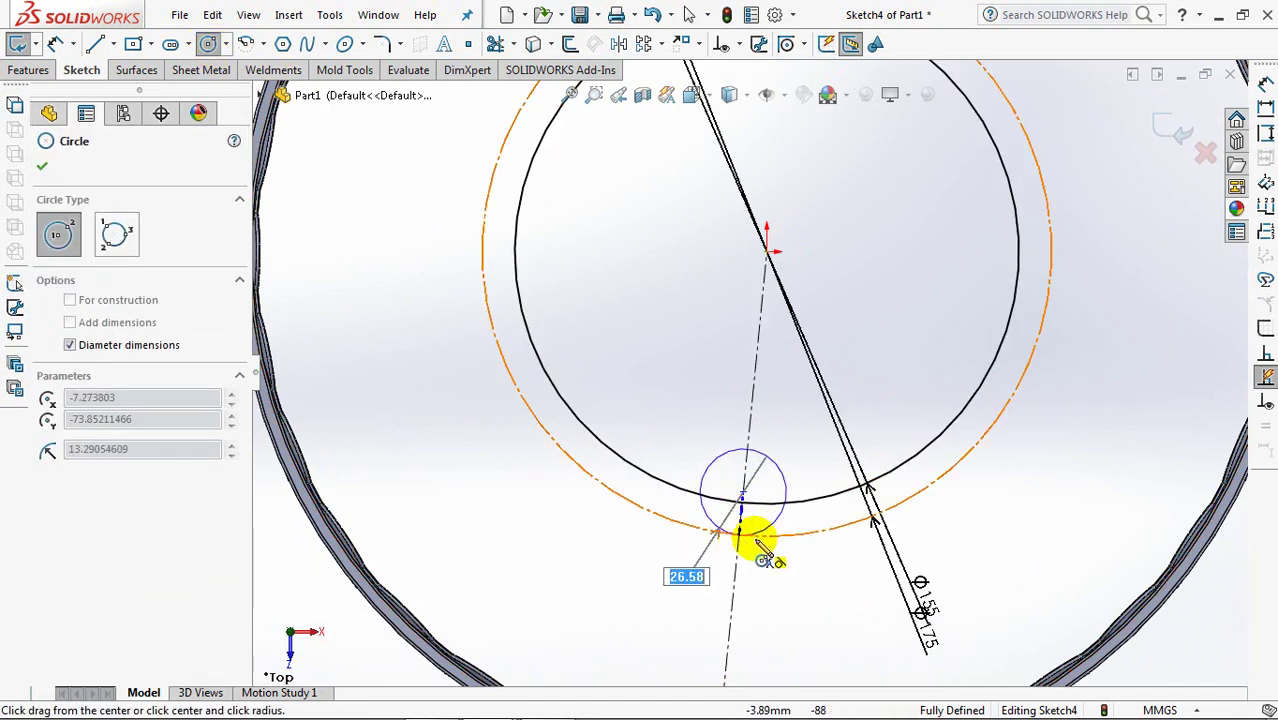
click(740, 533)
key(Escape)
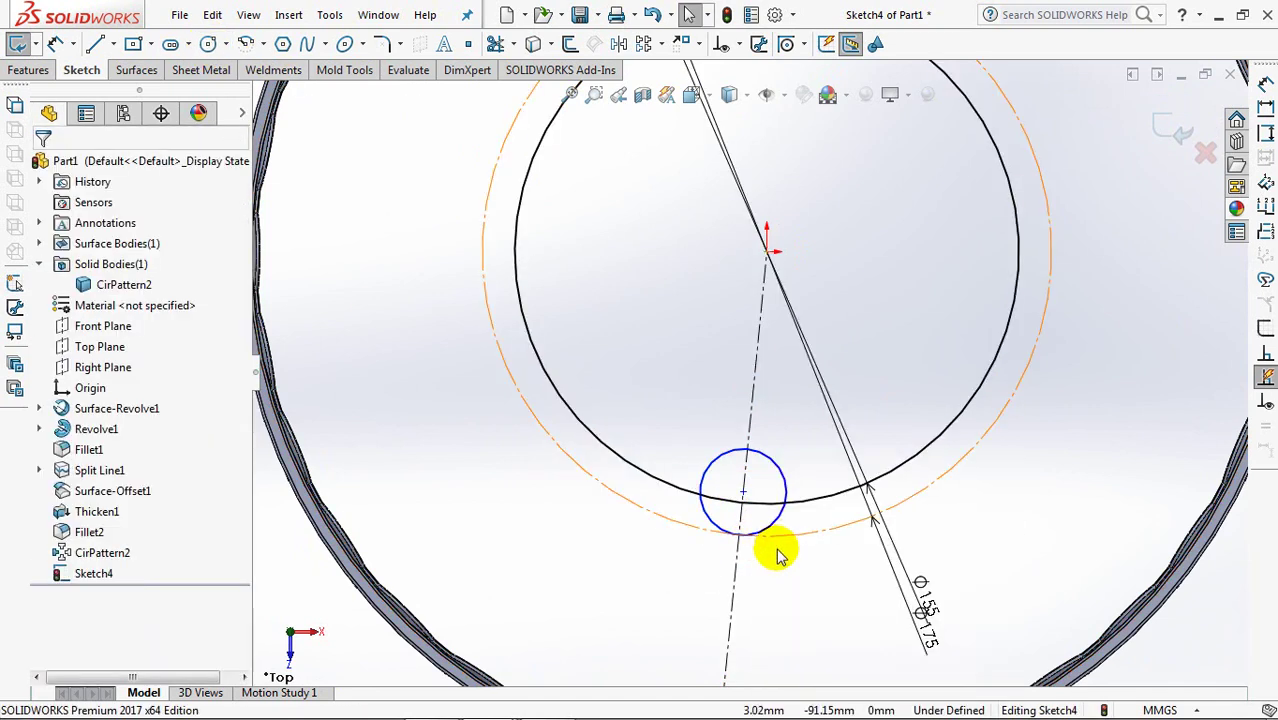
scroll(779, 530, down, 1)
scroll(756, 416, down, 1)
scroll(756, 416, down, 1)
- Trim the small circle inside the Ø155 circle and dimension the lobe arc R11.5
click(489, 50)
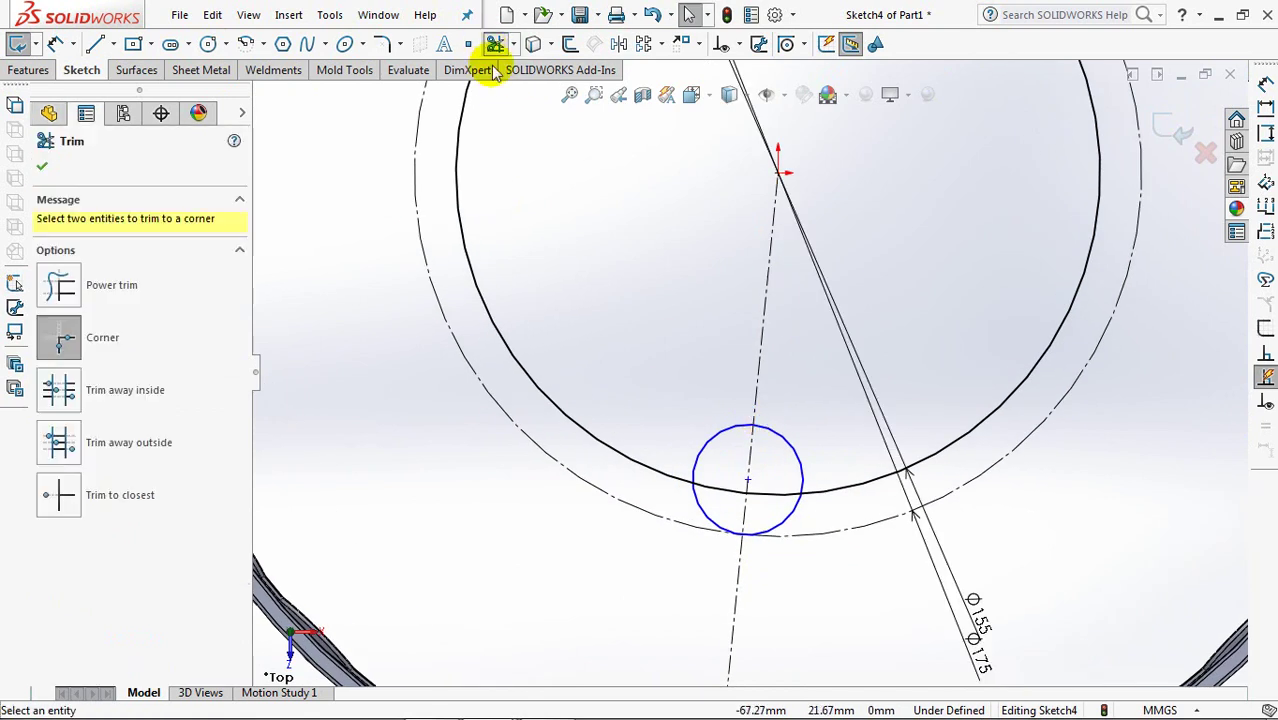
click(60, 500)
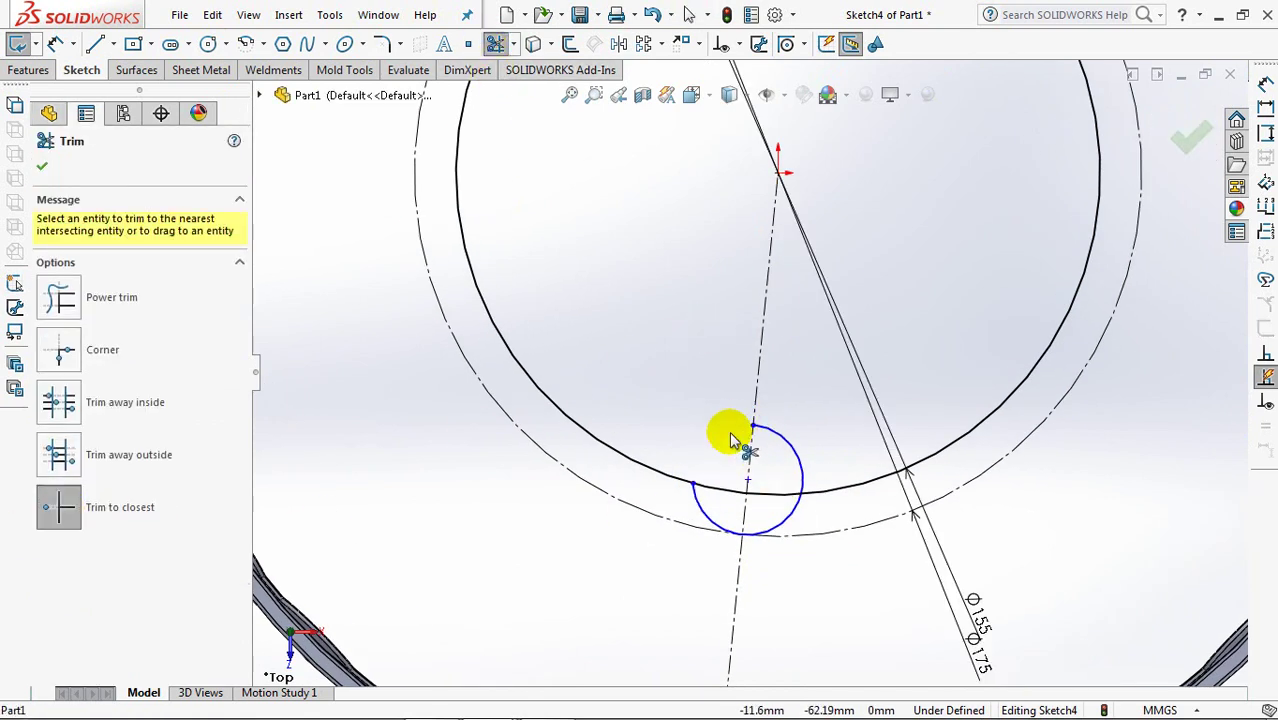
click(55, 43)
click(790, 530)
click(812, 590)
text(11.5)
click(728, 572)
click(679, 573)
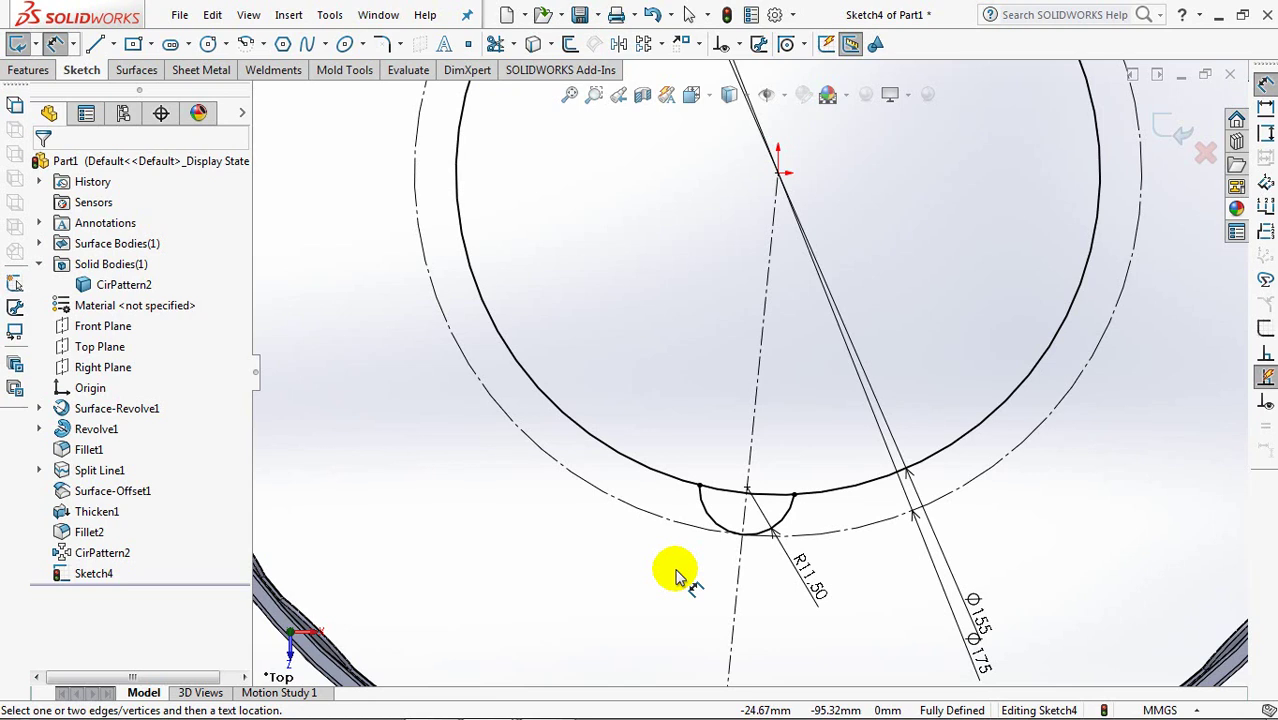
- Open the Circular Sketch Pattern with the whole sketch in view
shift+middle_drag(665, 456, 686, 474)
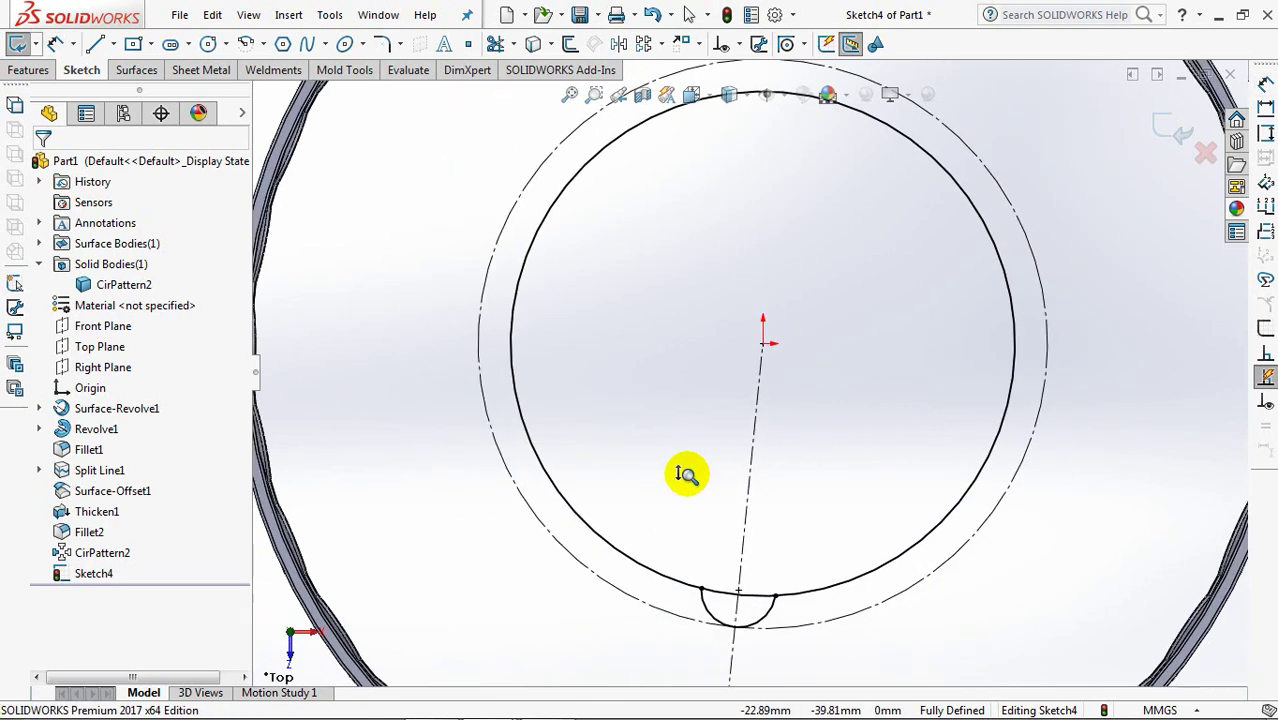
click(662, 45)
click(750, 89)
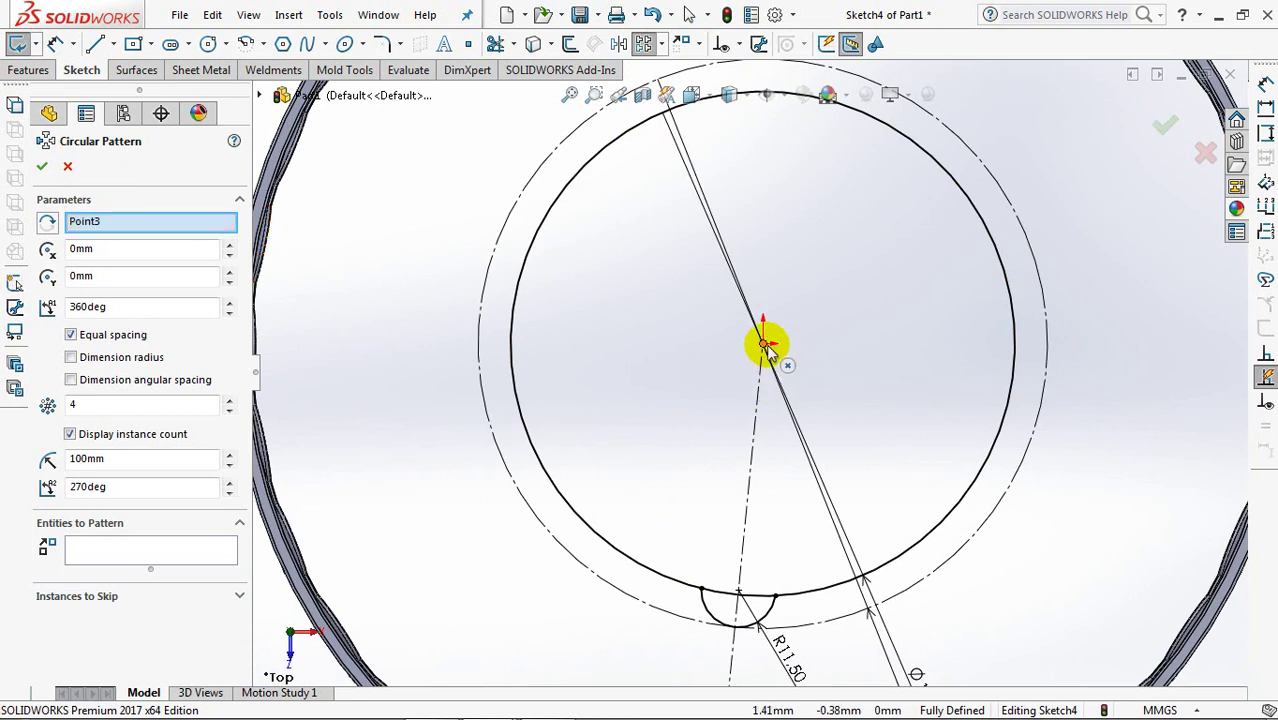
- Circularly pattern the lobe arc into 16 instances around the sketch origin
click(147, 547)
click(744, 612)
click(222, 383)
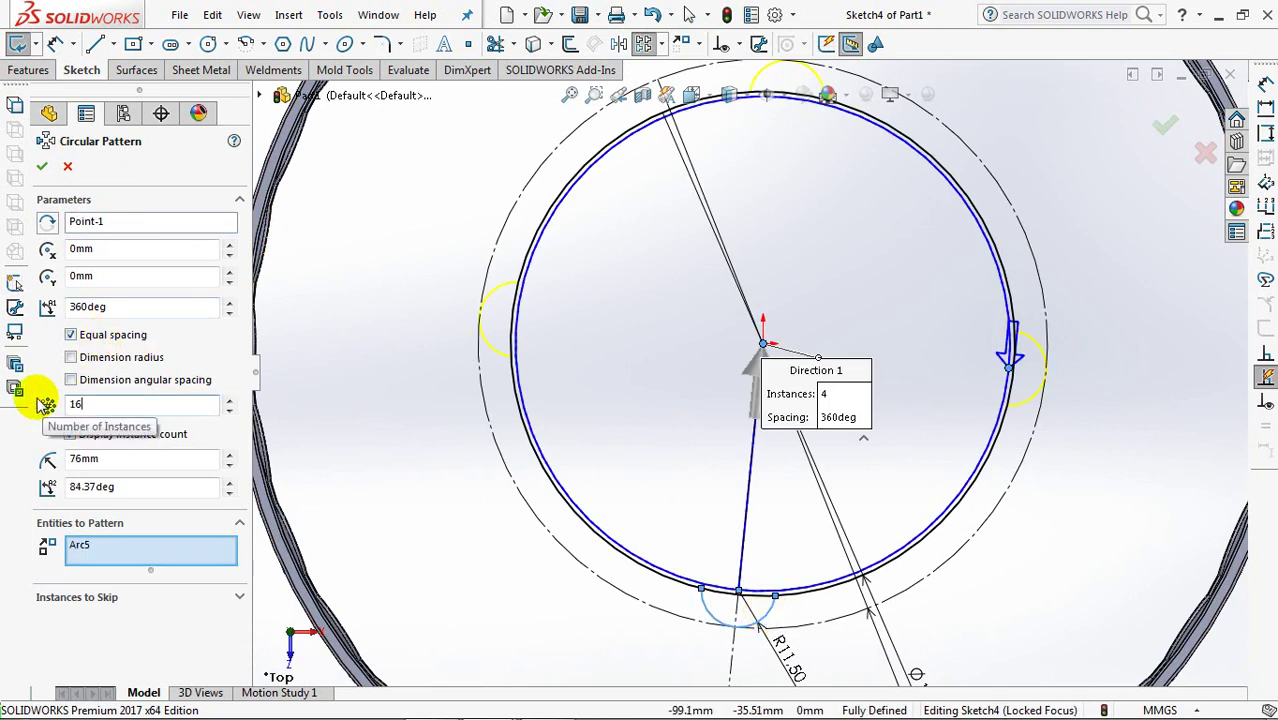
click(42, 168)
- Trim away the Ø155 circle segments lying inside each lobe
click(495, 43)
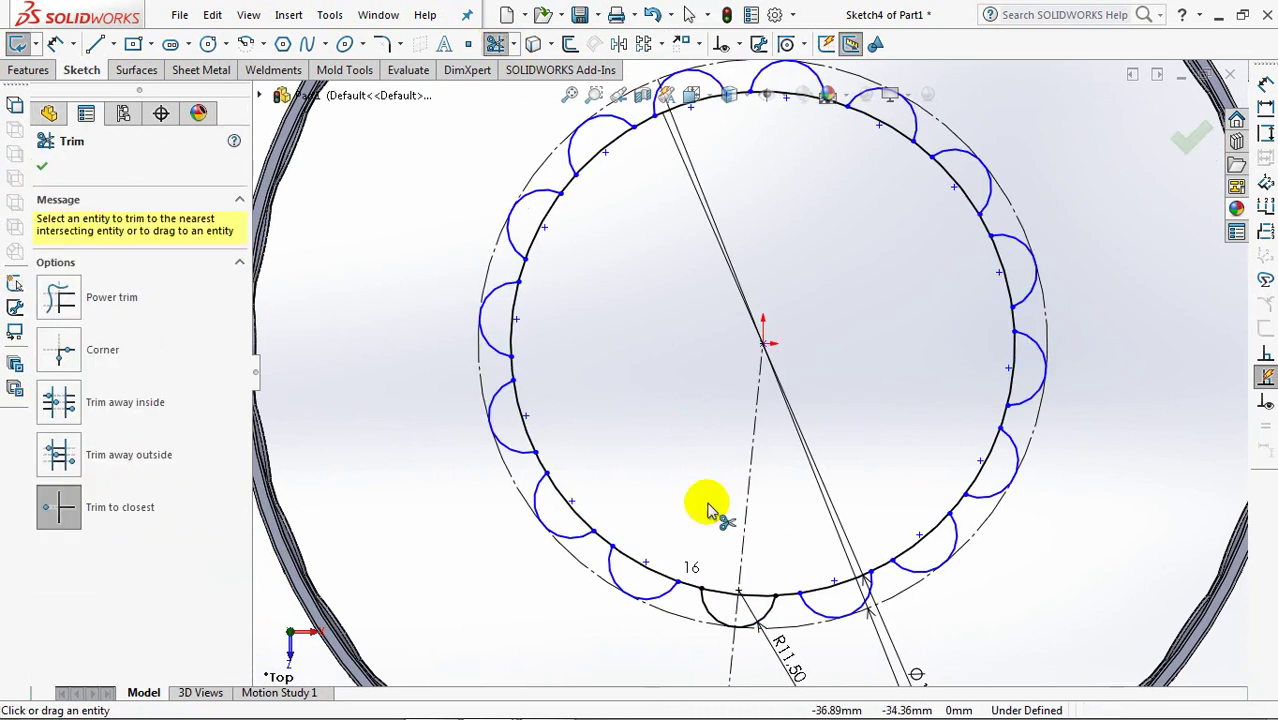
click(827, 592)
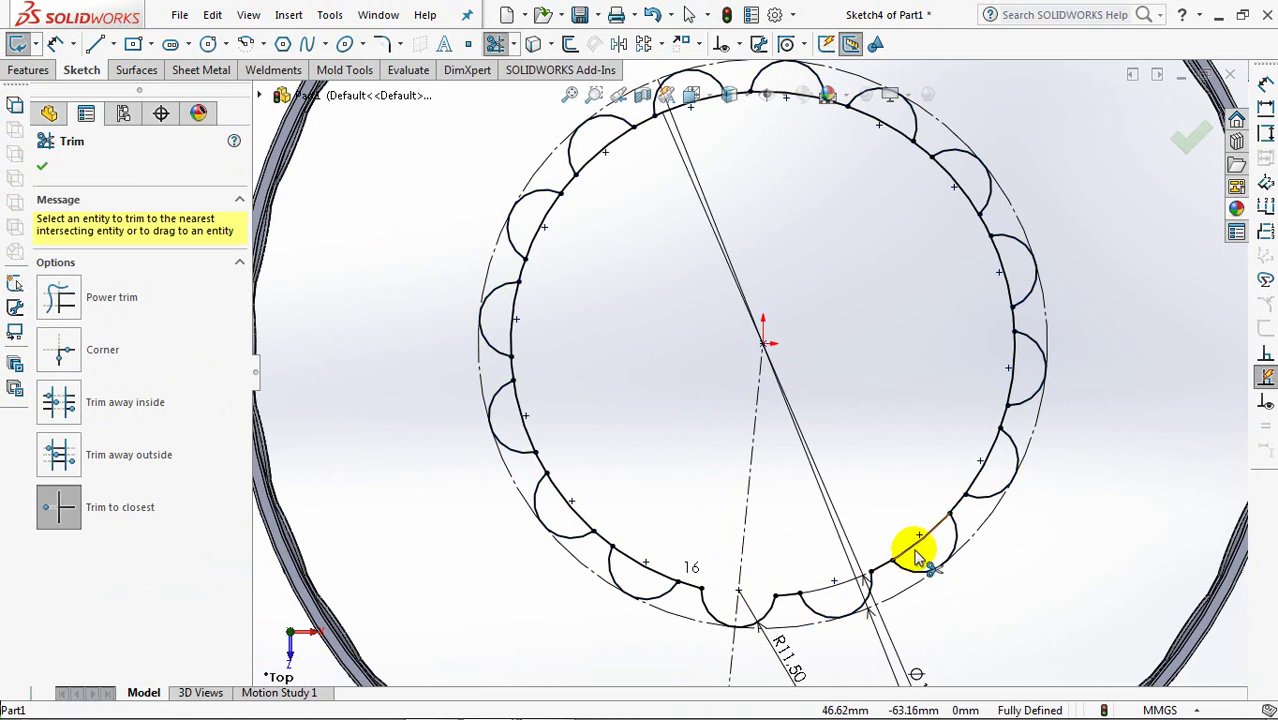
click(978, 477)
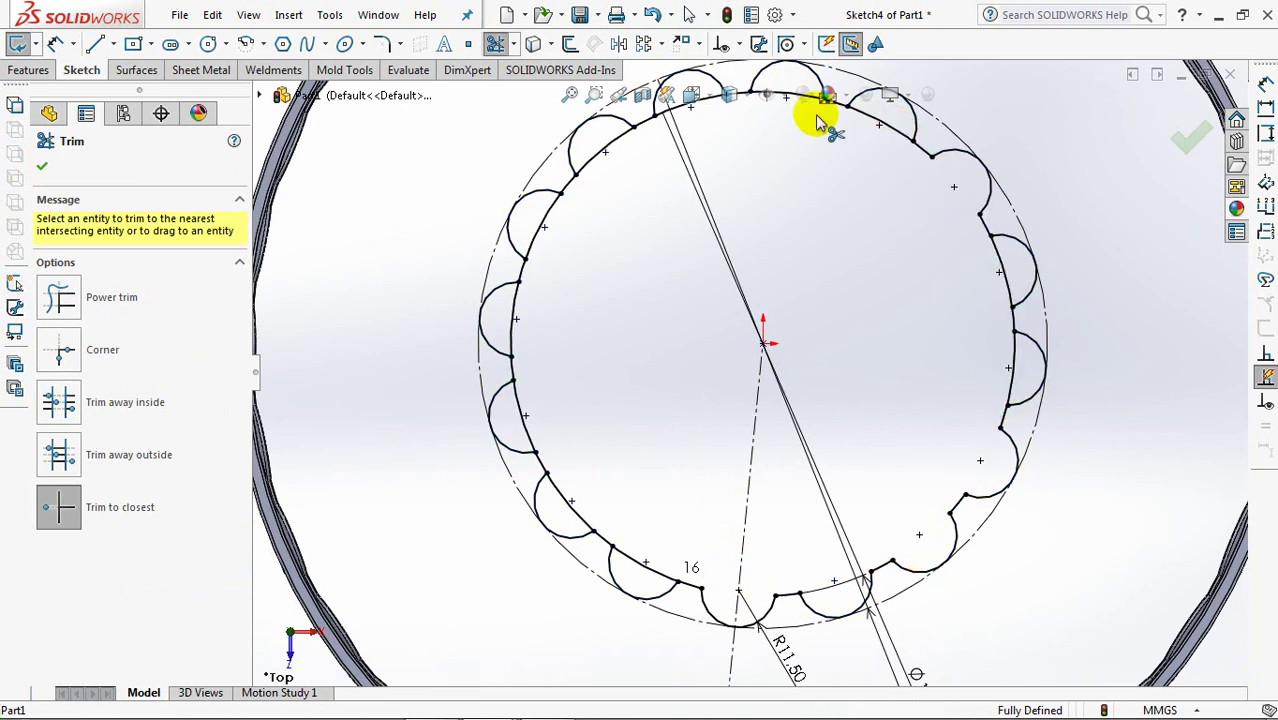
click(615, 140)
click(548, 218)
click(520, 410)
click(563, 496)
click(638, 562)
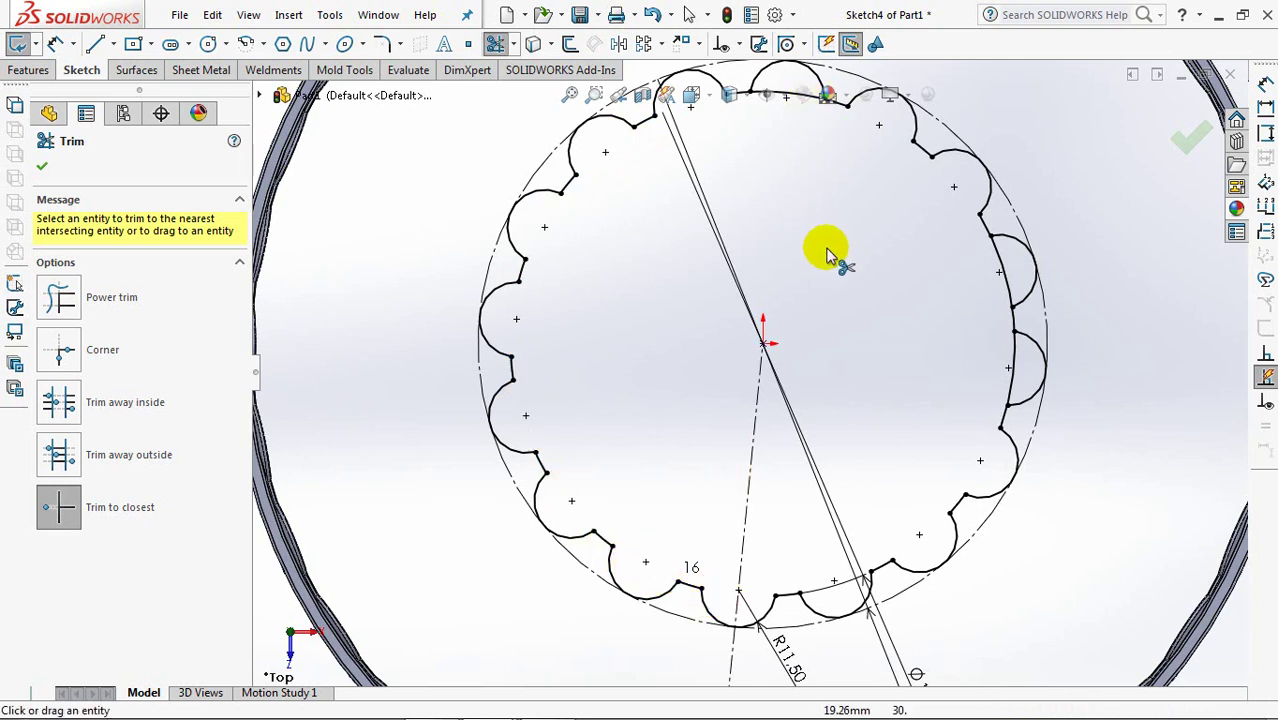
ctrl+middle_drag(827, 251, 826, 316)
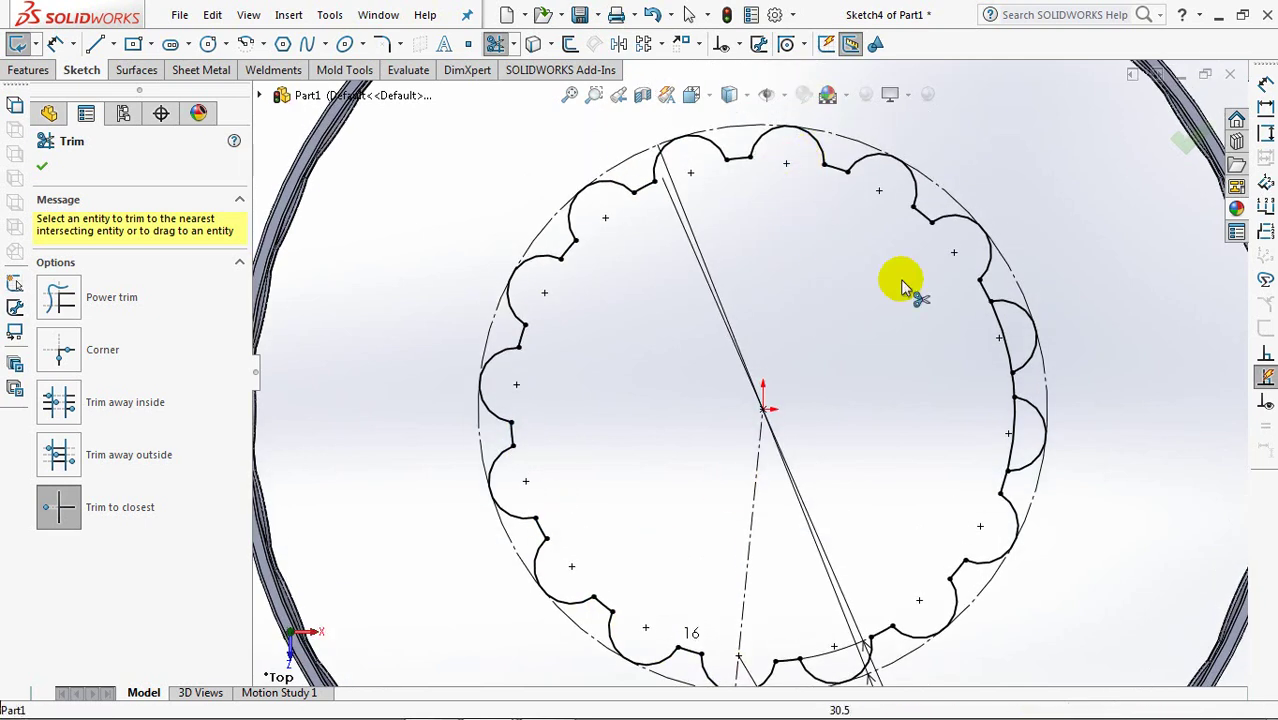
click(1011, 356)
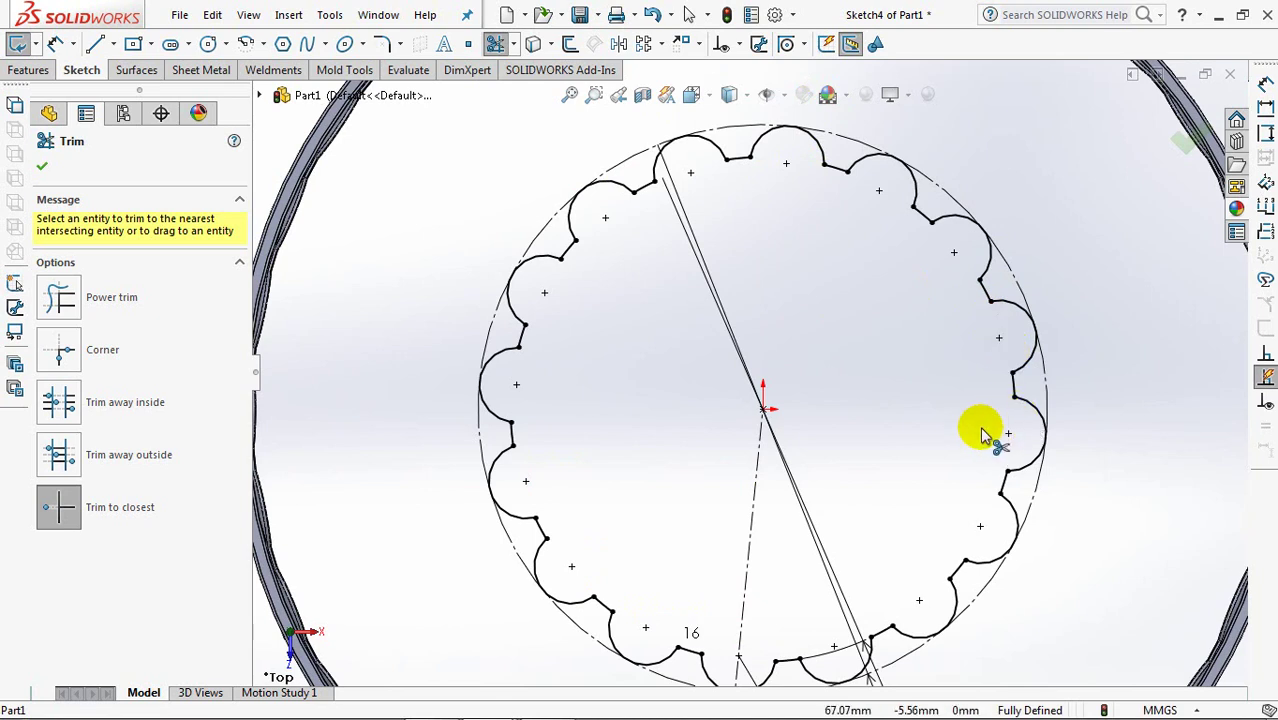
click(41, 166)
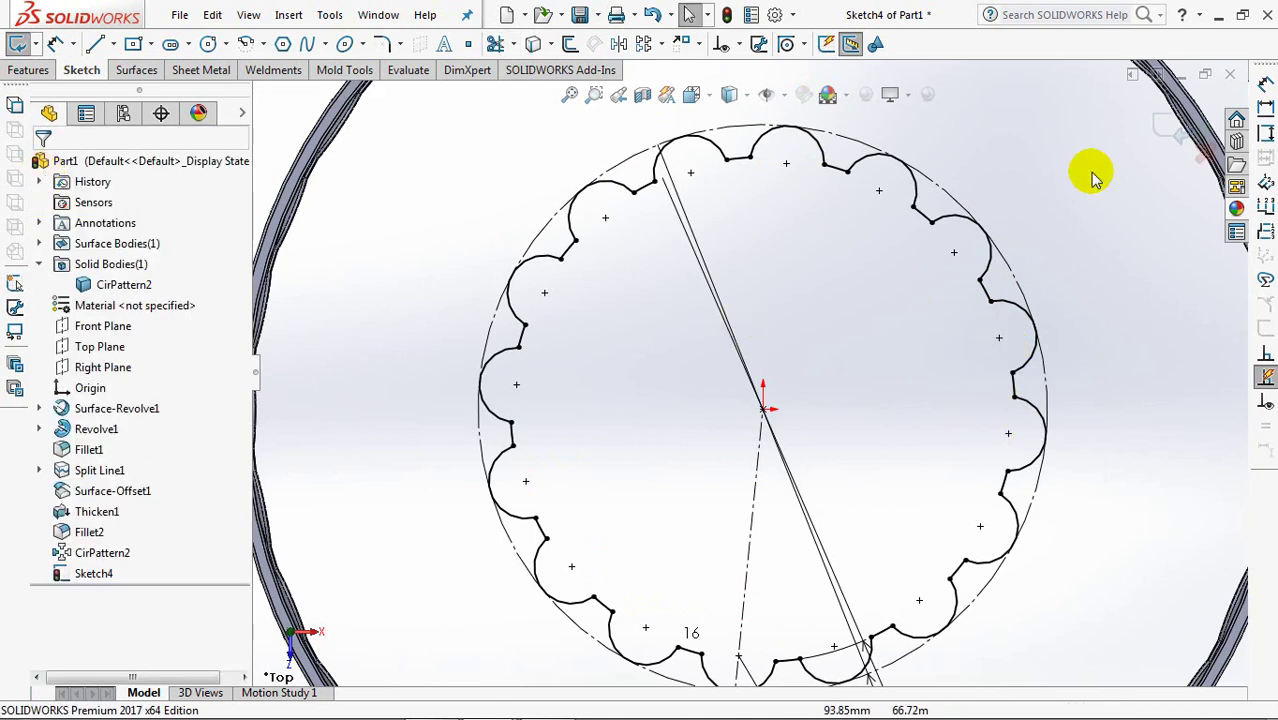
- Exit Sketch4 and expand Surface Bodies to inspect Split Line1
click(1170, 137)
scroll(1060, 225, up, 3)
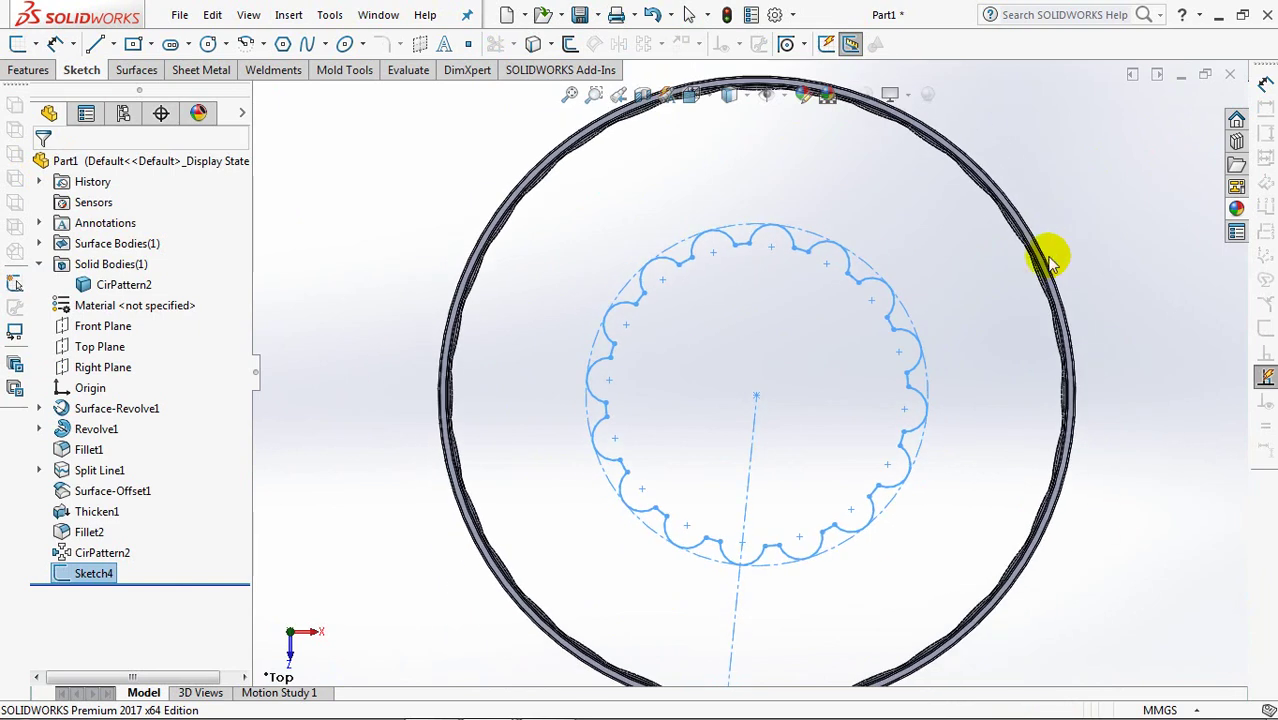
click(39, 243)
click(118, 264)
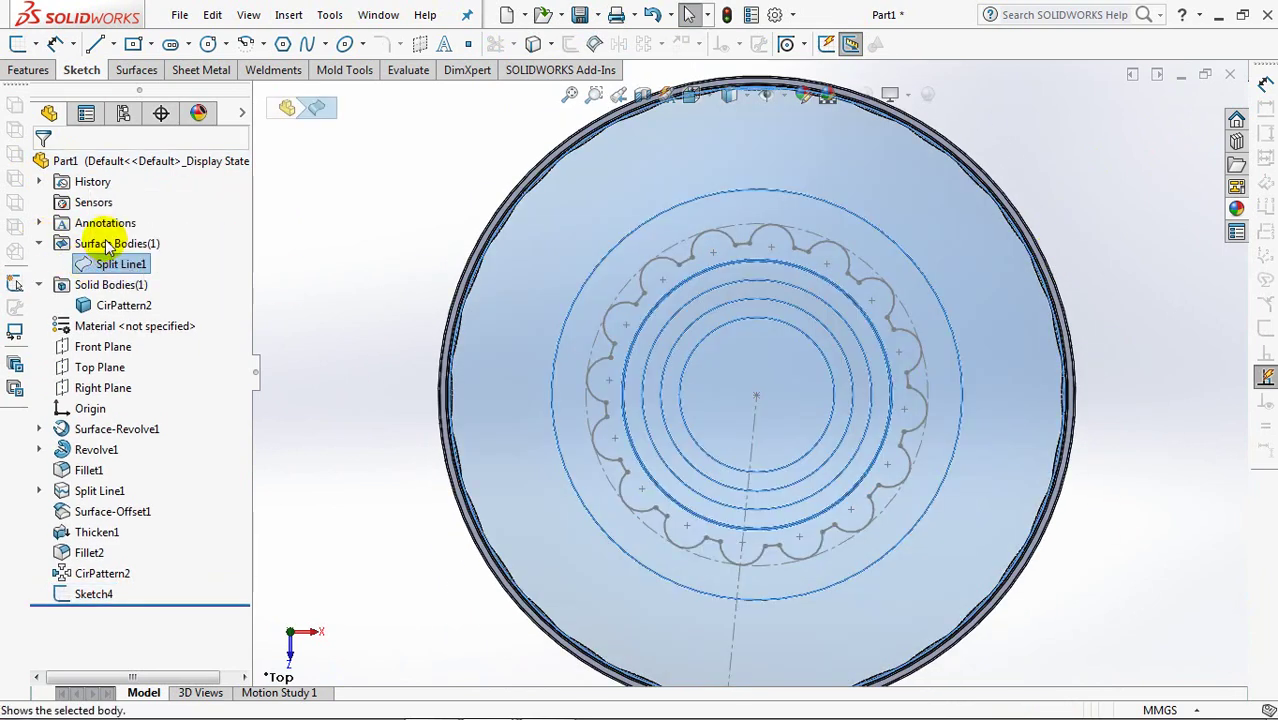
click(333, 290)
- Reselect Sketch4 and view the part straight down from the top
click(93, 595)
middle_drag(442, 482, 422, 258)
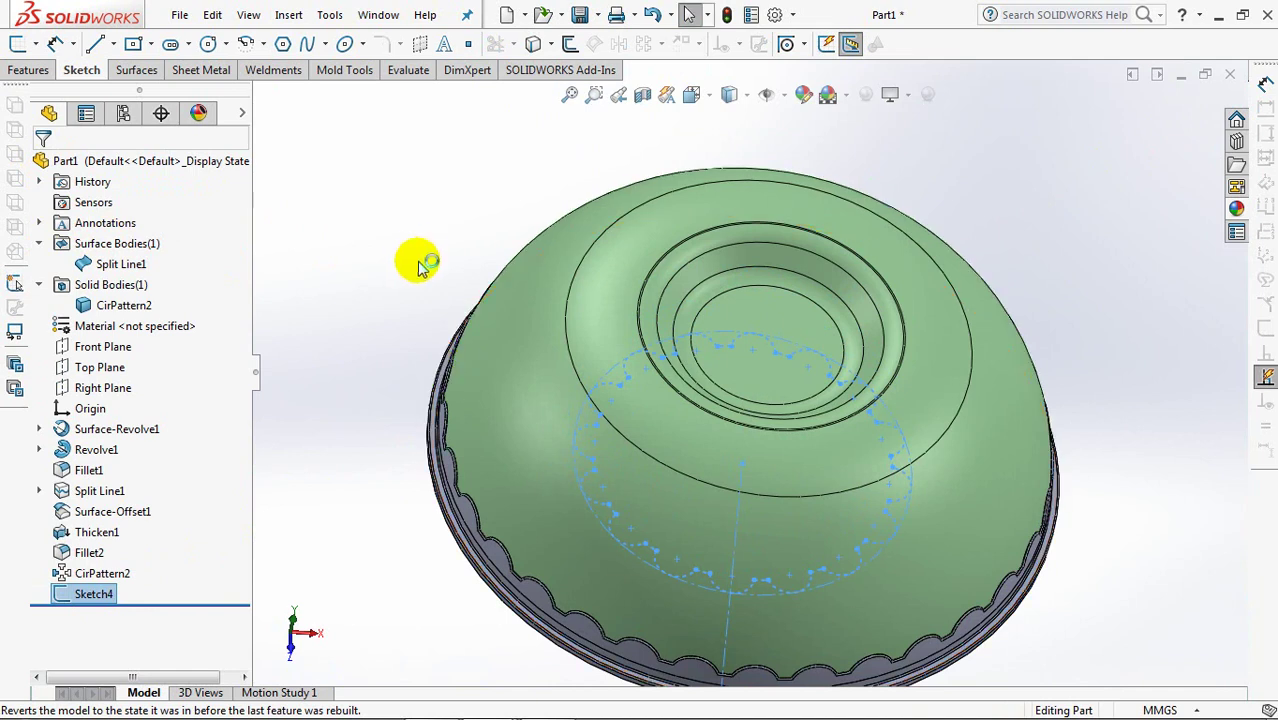
key(ctrl+5)
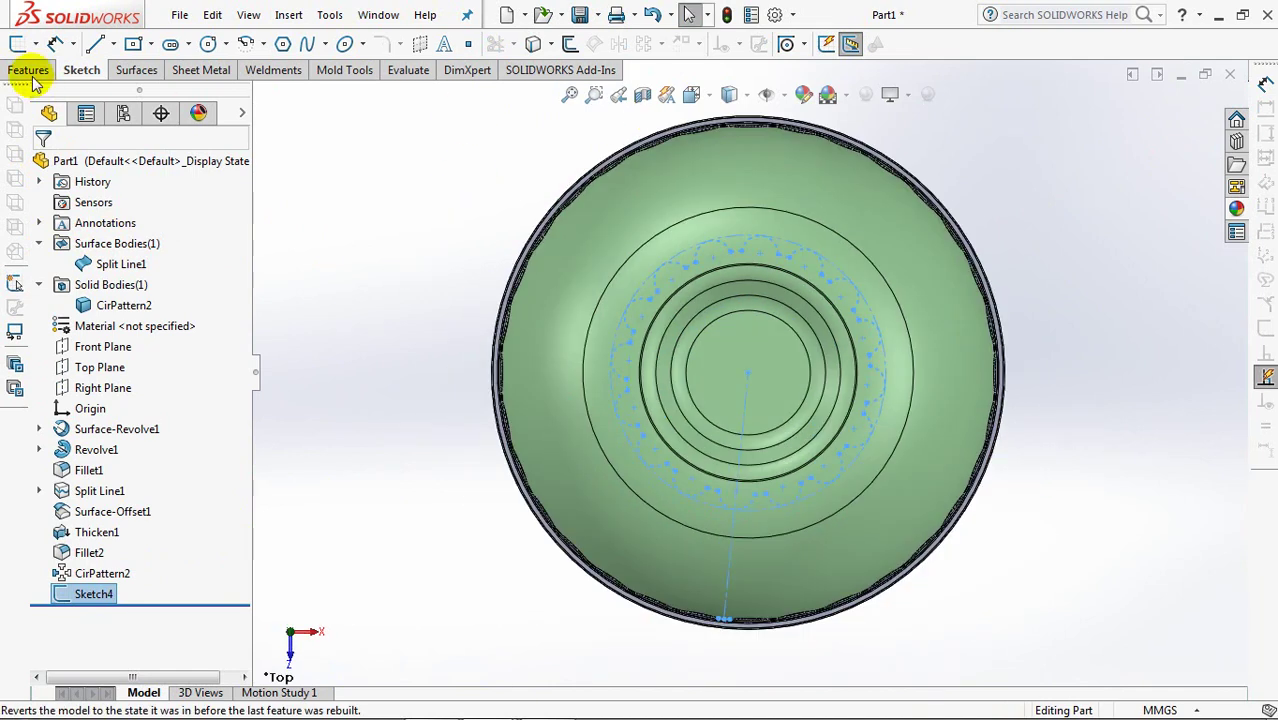
click(30, 70)
- Project Sketch4 onto the ring face as a split line (Split Line2)
click(590, 44)
click(625, 66)
click(657, 250)
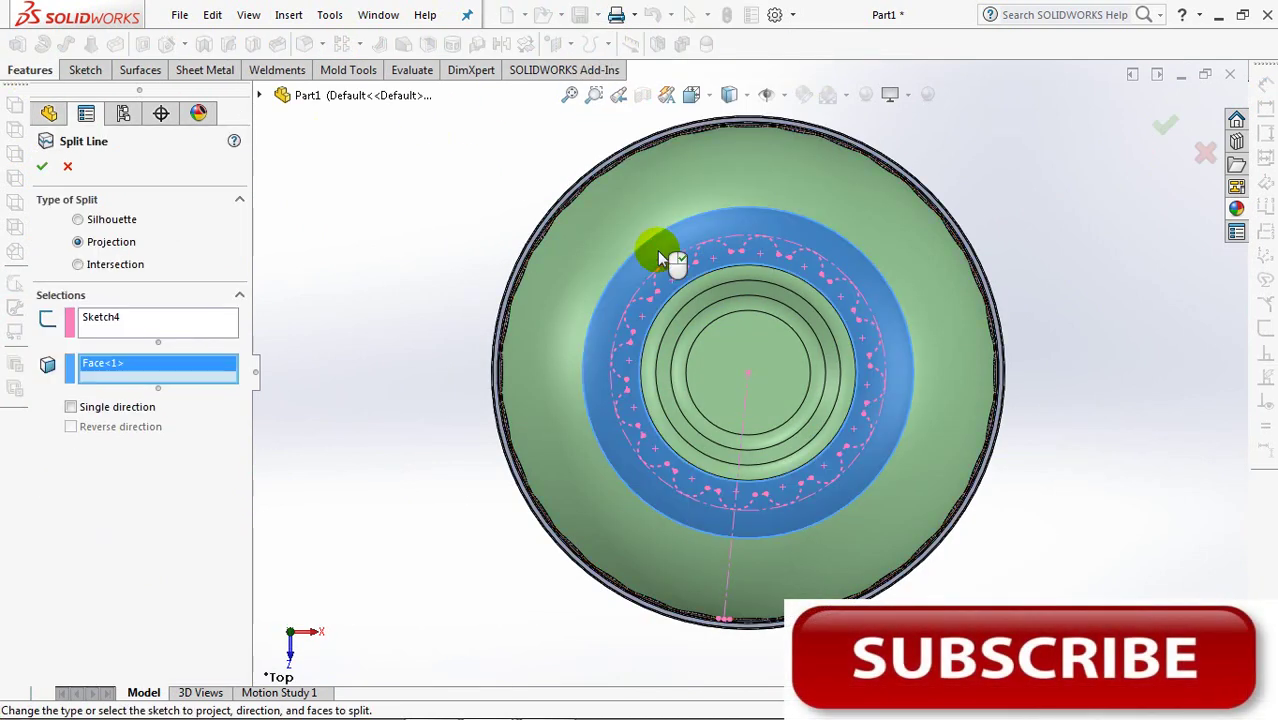
click(42, 168)
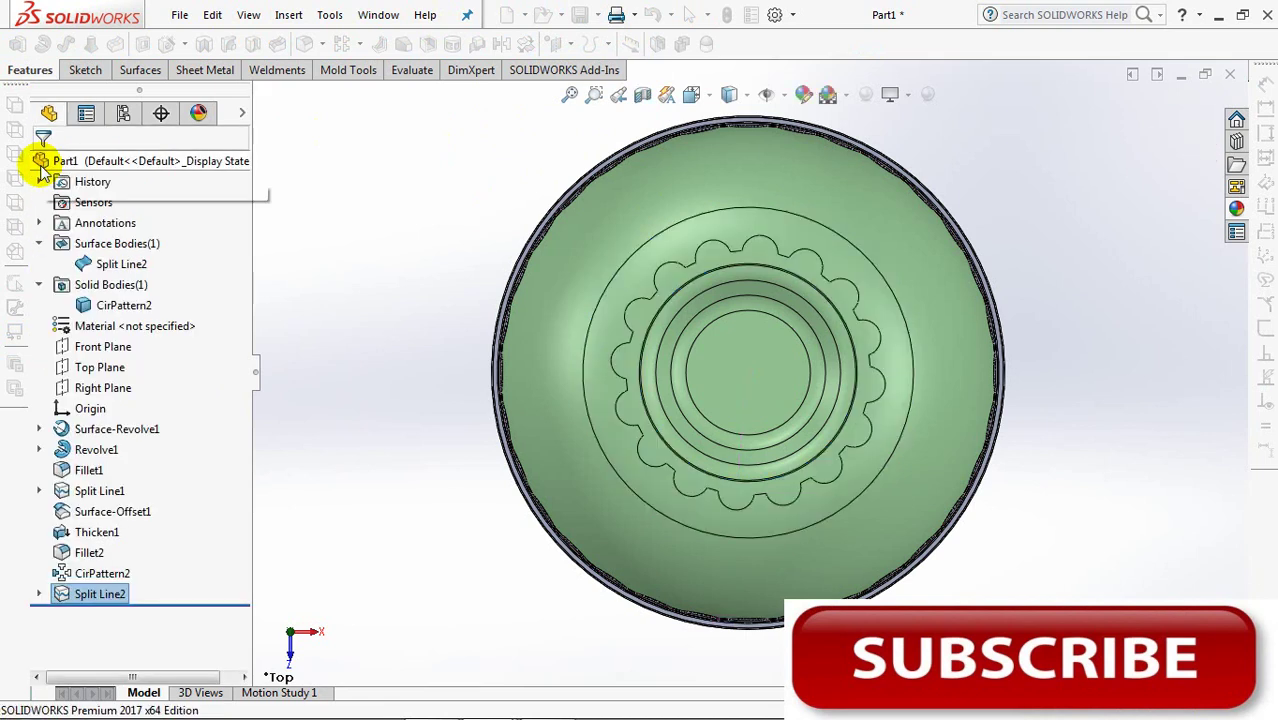
- Copy the six scalloped recess faces into a 0 mm offset surface, Surface-Offset2
middle_drag(390, 466, 408, 356)
click(137, 70)
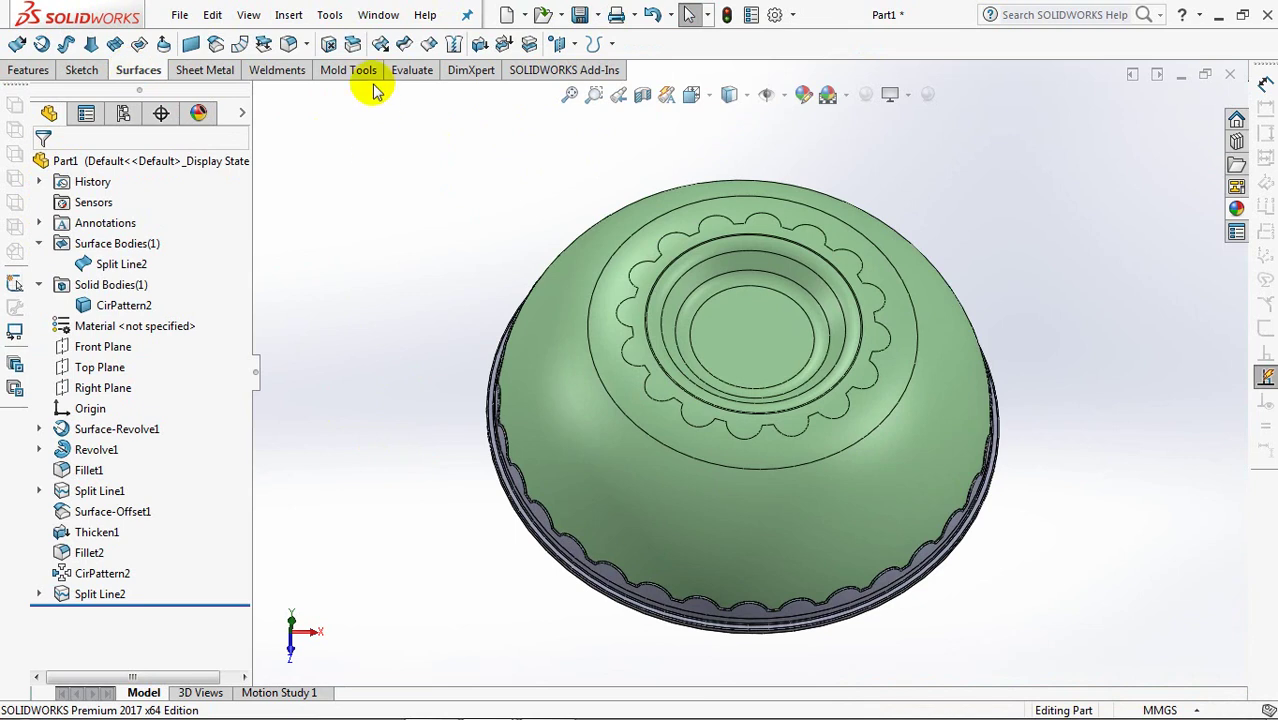
click(264, 44)
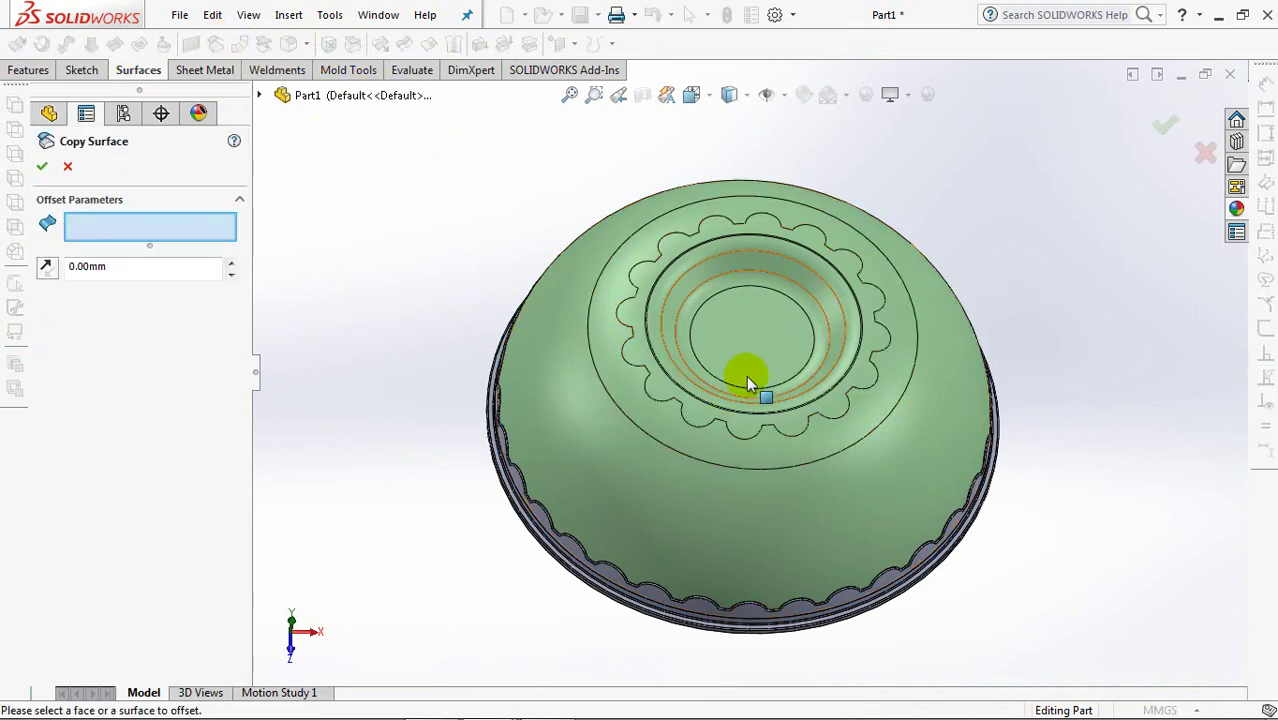
scroll(748, 370, down, 3)
scroll(752, 283, down, 2)
click(703, 270)
click(659, 207)
click(585, 184)
click(553, 260)
scroll(552, 262, down, 2)
scroll(385, 300, down, 1)
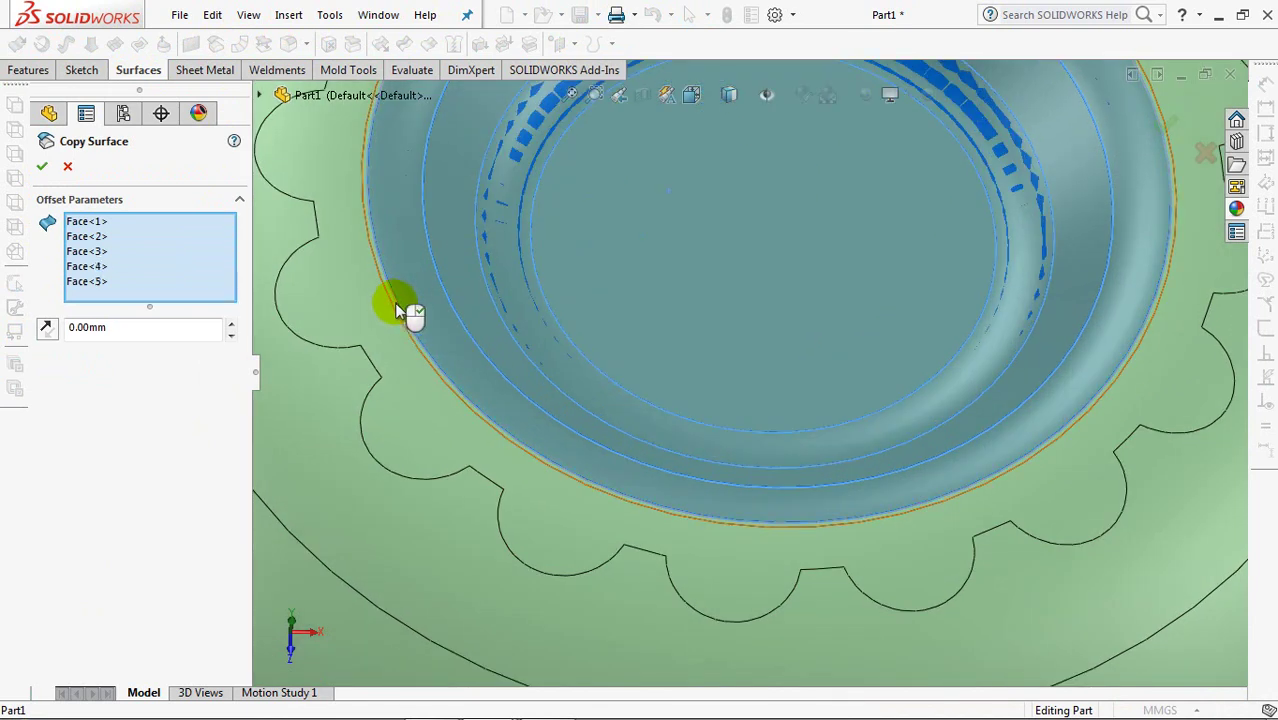
click(372, 311)
scroll(607, 300, up, 5)
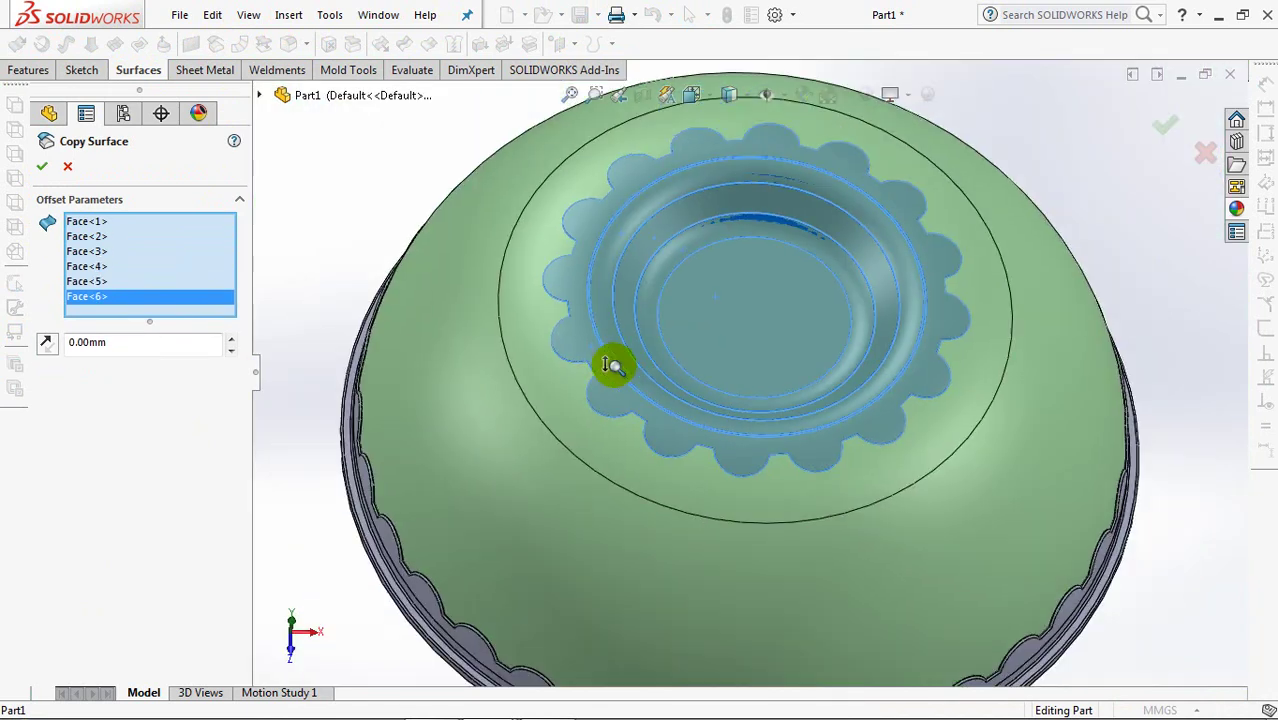
click(43, 167)
- Hide the dome body and select Surface-Offset2
click(423, 360)
click(509, 312)
click(90, 632)
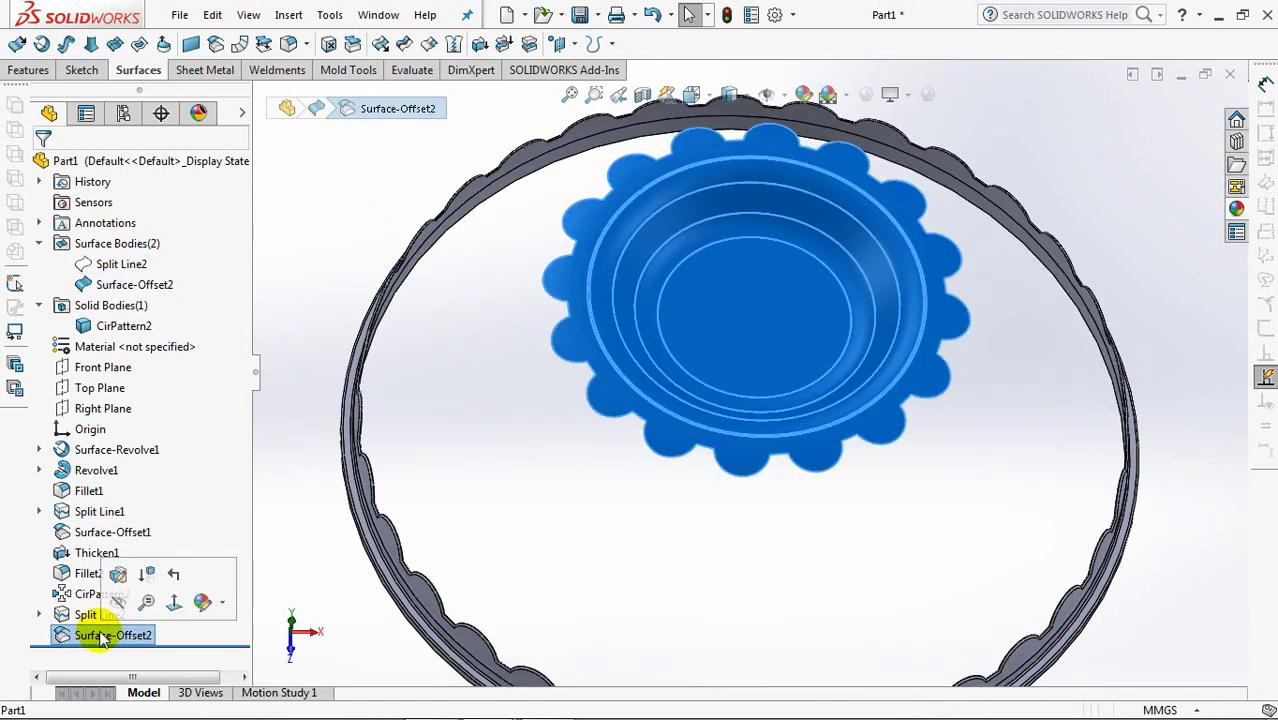
- Thicken Surface-Offset2 by 1.00 mm on the flipped side, creating Thicken2
click(481, 45)
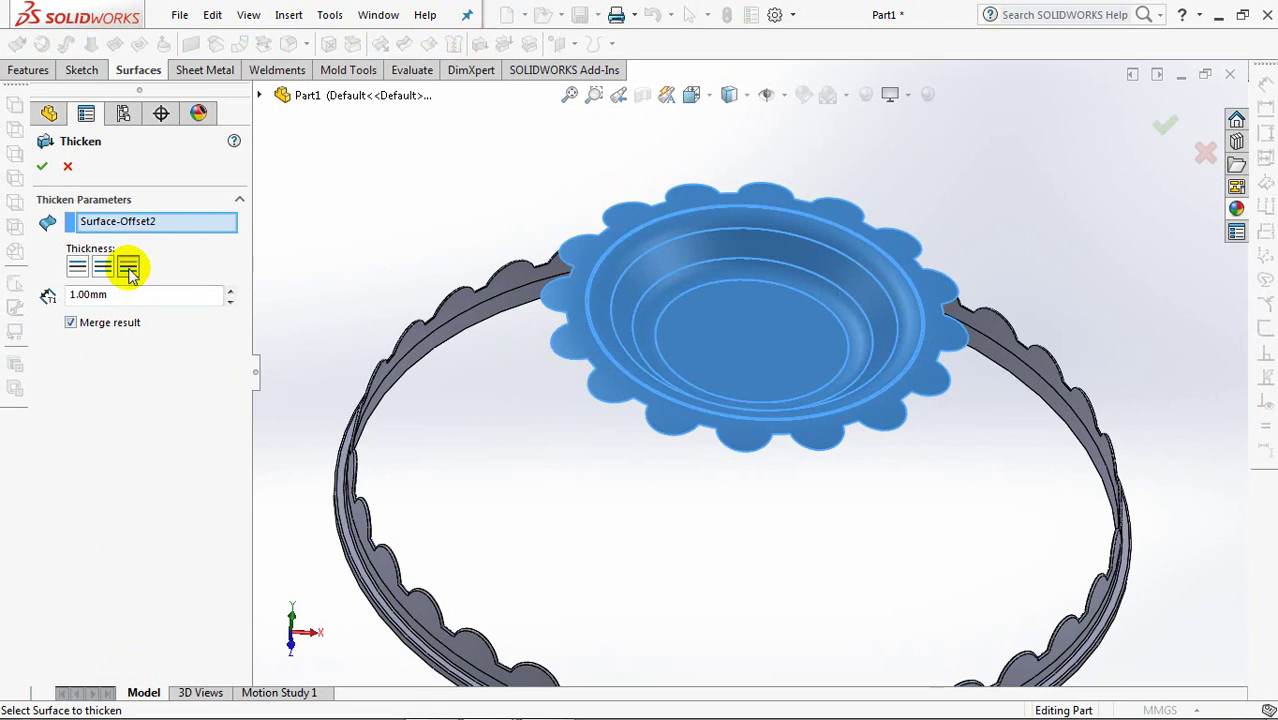
click(77, 270)
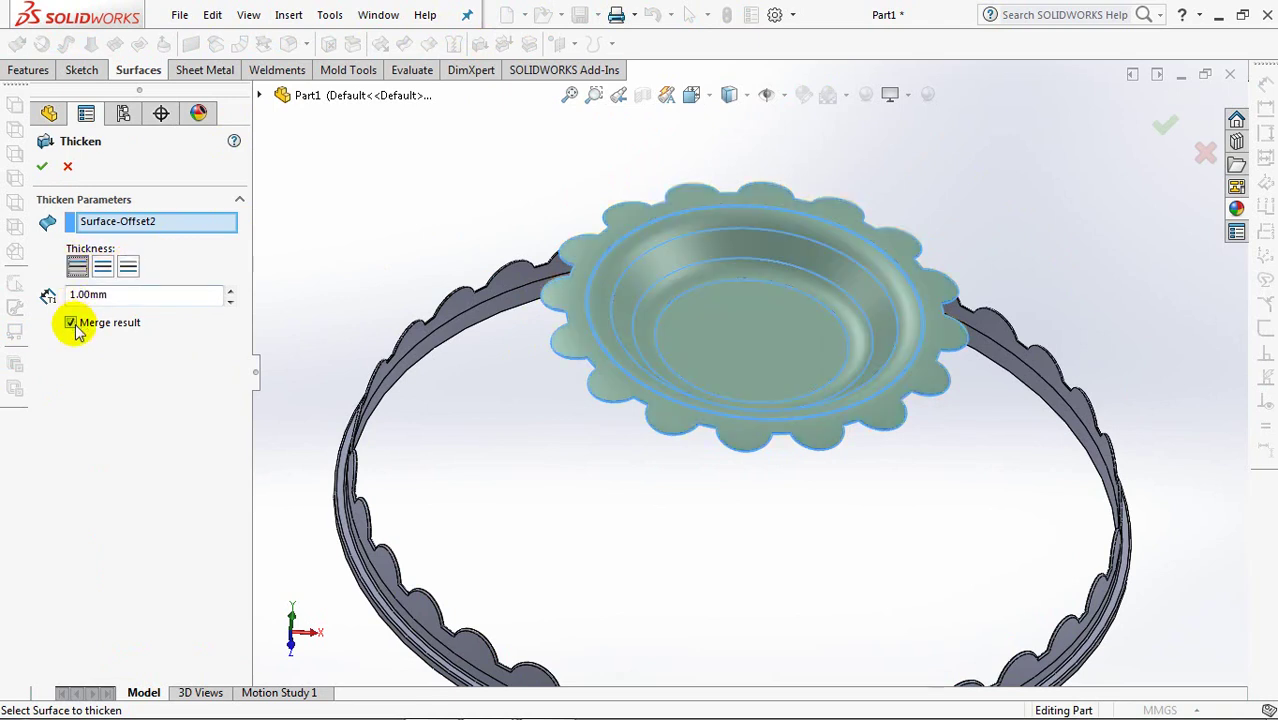
click(45, 166)
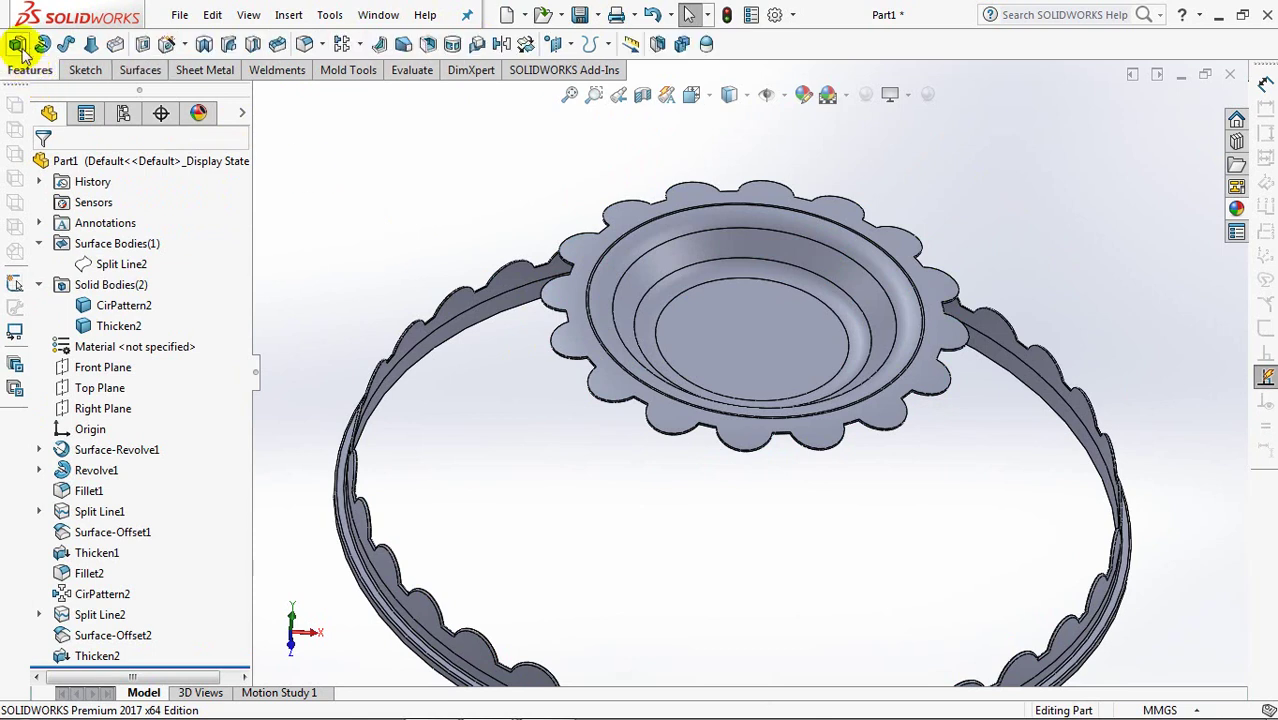
click(17, 43)
- Start Sketch5 on the disc's inner floor and zoom in on its centre
click(740, 312)
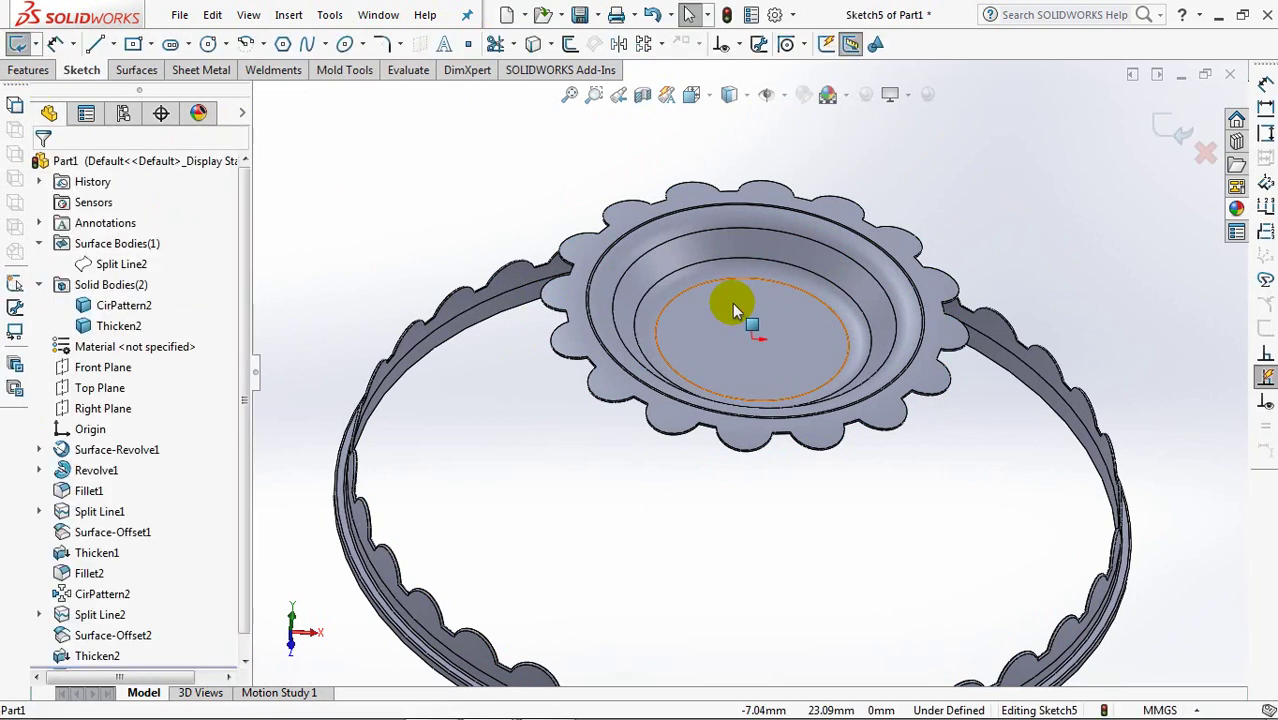
click(593, 95)
drag(656, 277, 855, 463)
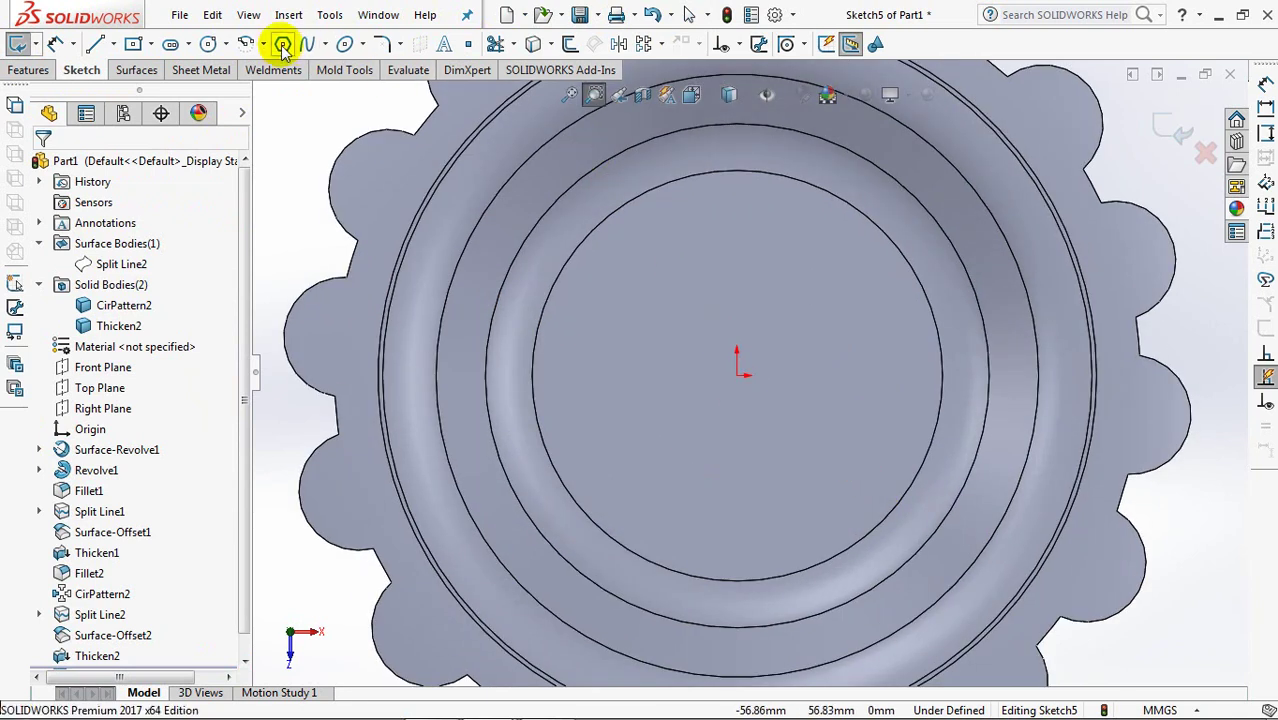
- Draw a circumscribed 8-sided octagon and a second octagon, both centred on the origin
click(283, 45)
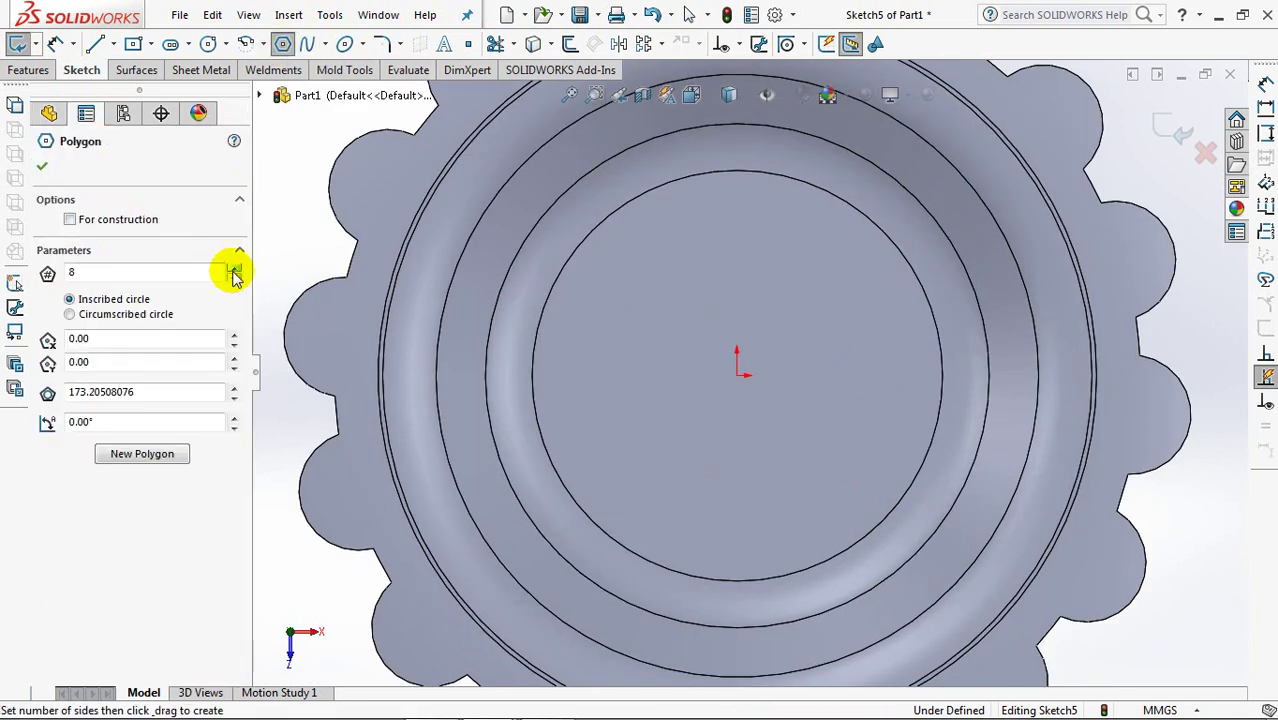
click(737, 374)
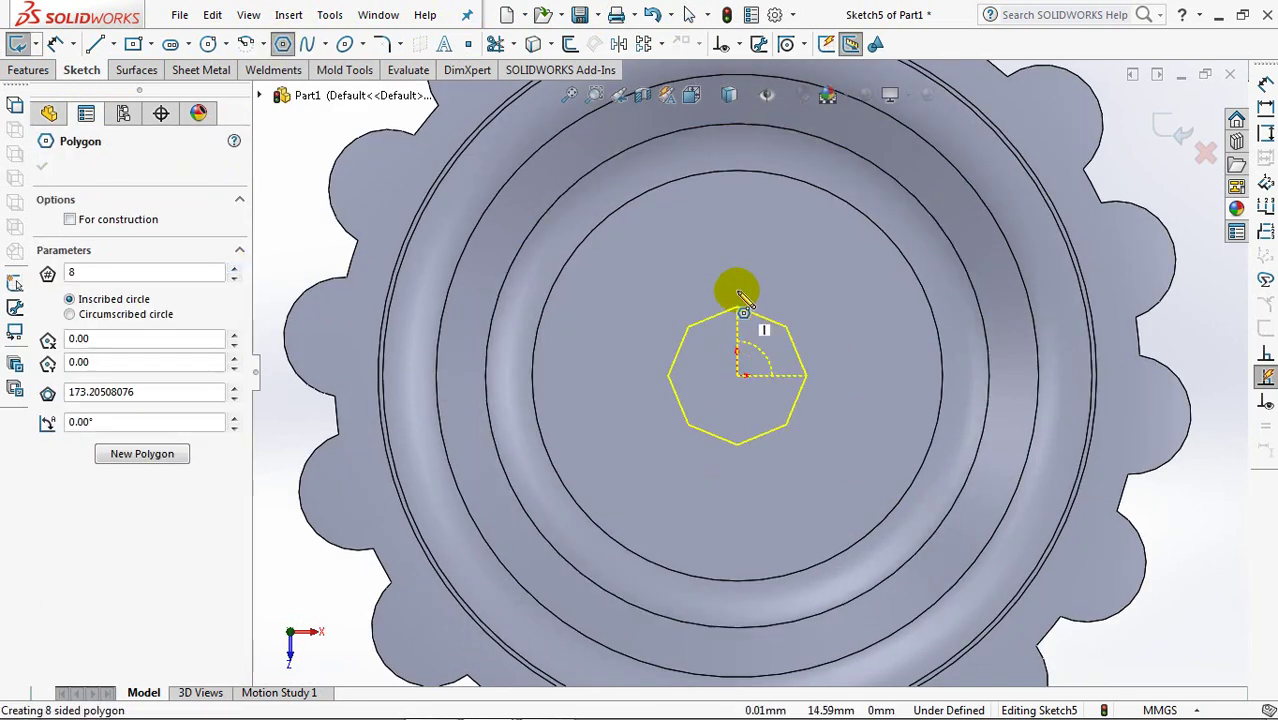
click(740, 219)
click(69, 314)
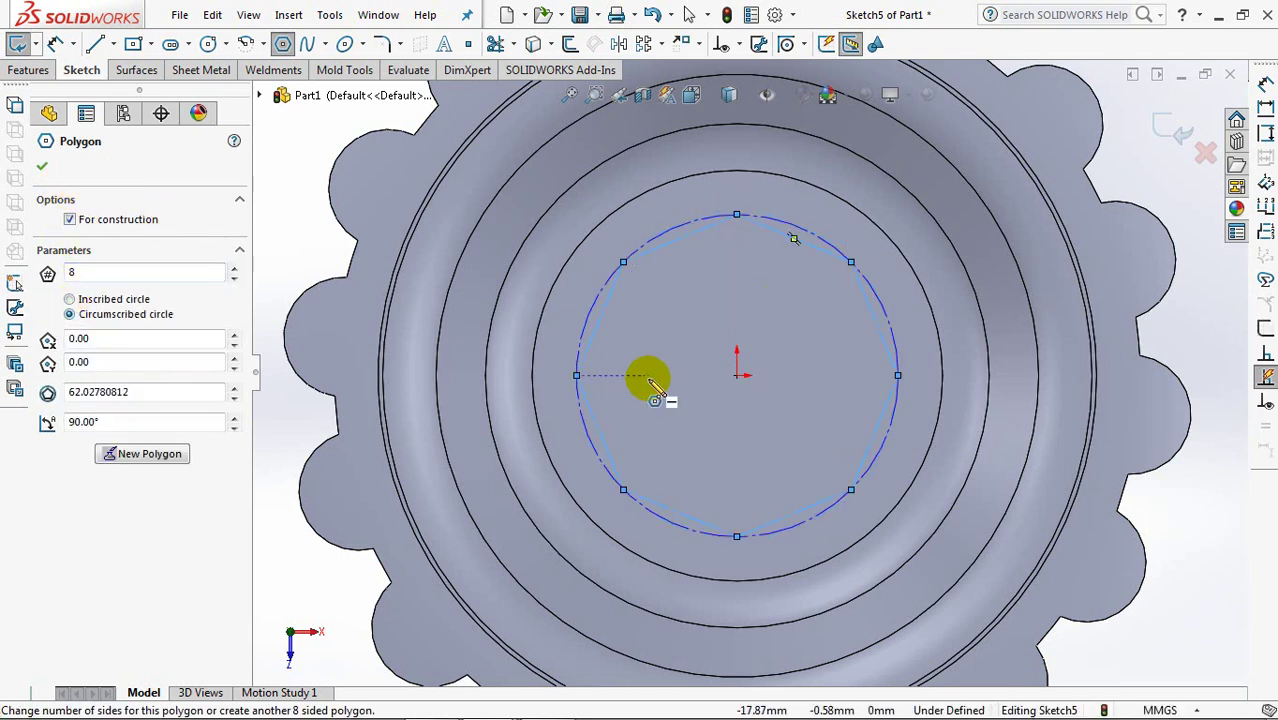
click(738, 377)
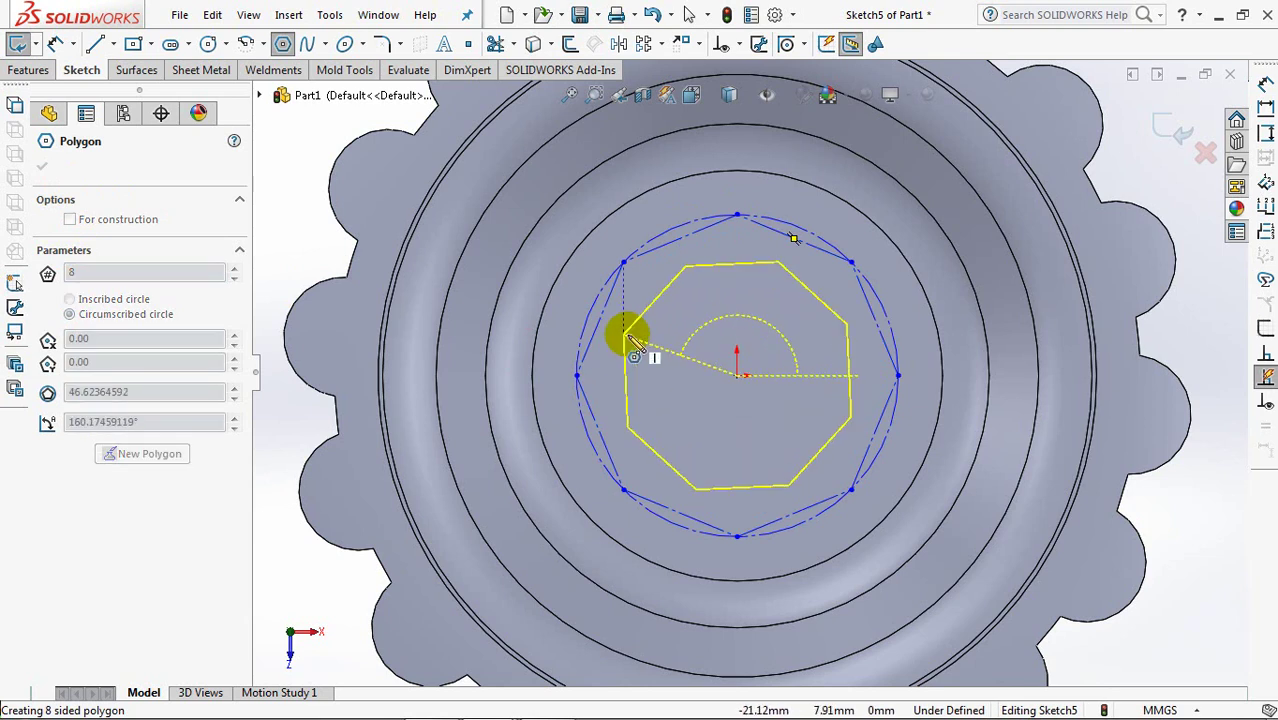
click(623, 329)
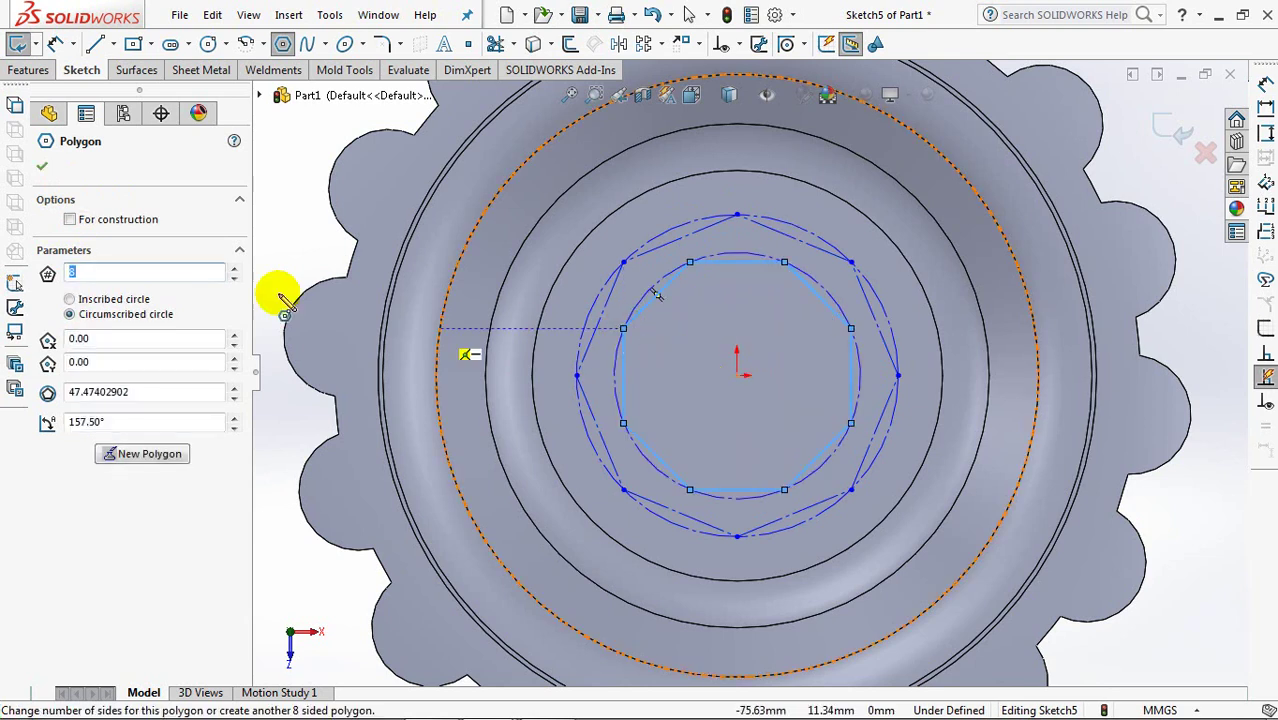
click(43, 168)
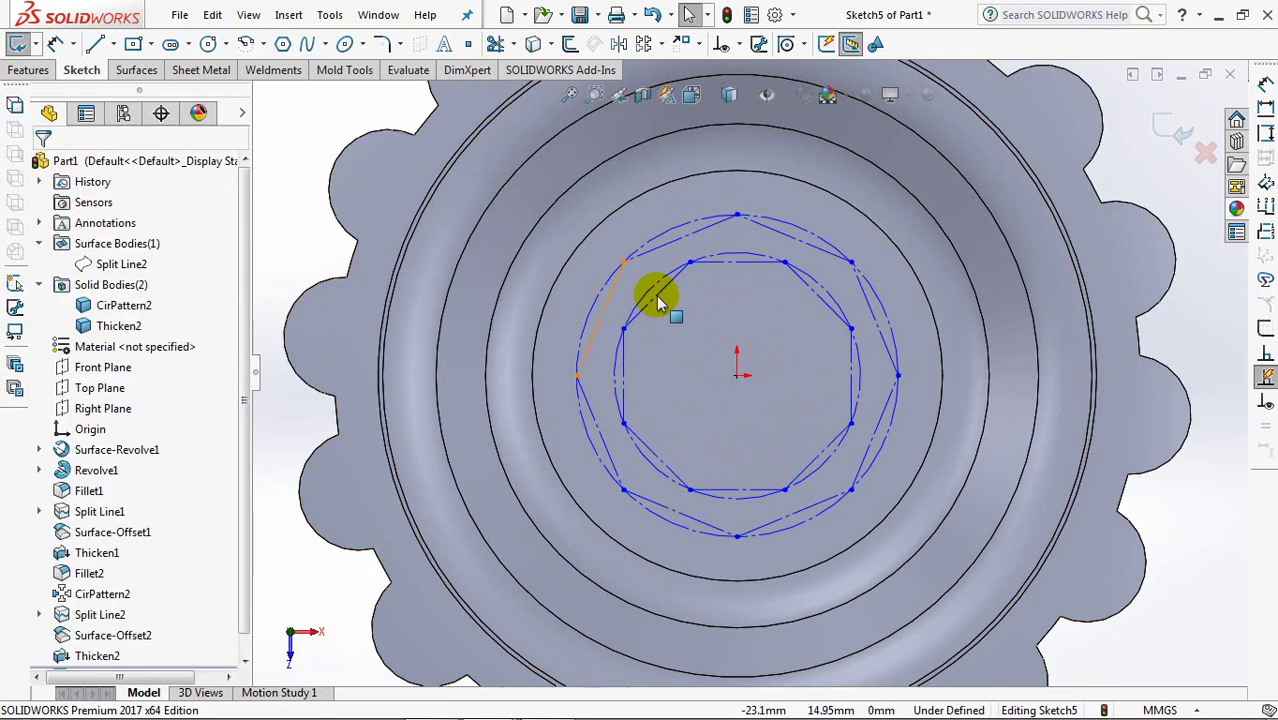
click(756, 262)
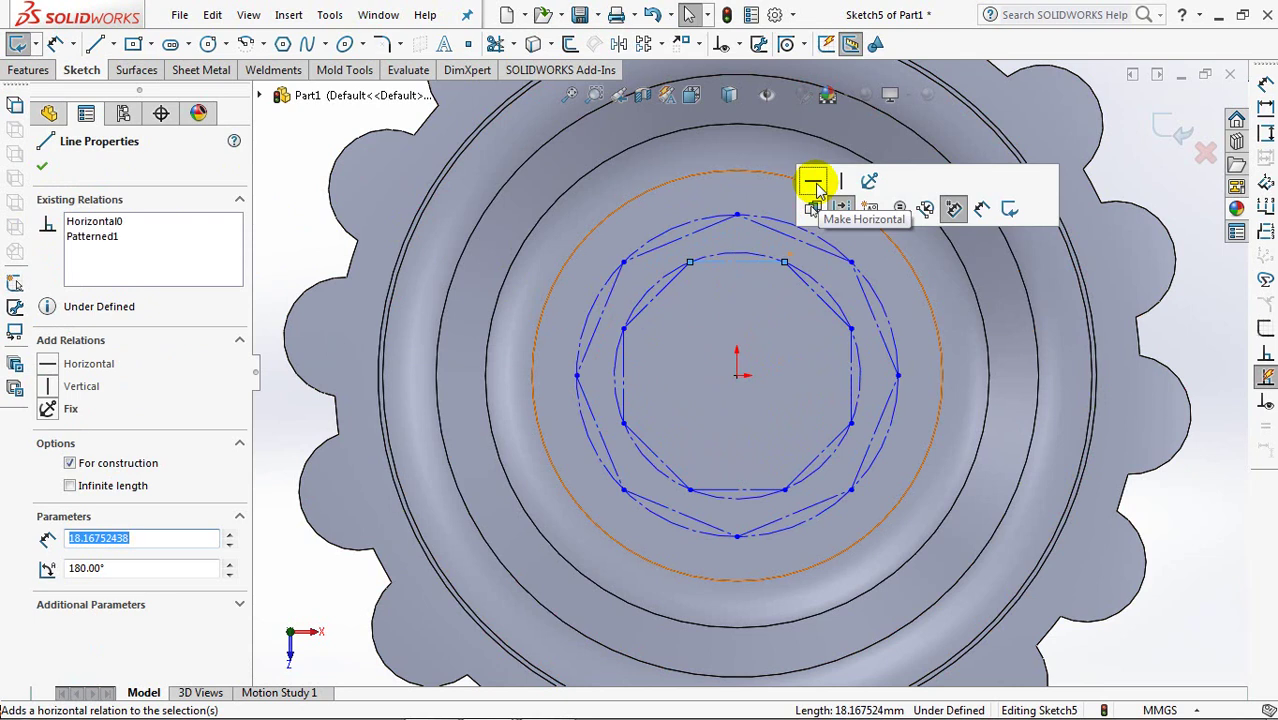
- Make the outer octagon's top corner vertical with the sketch origin
click(737, 215)
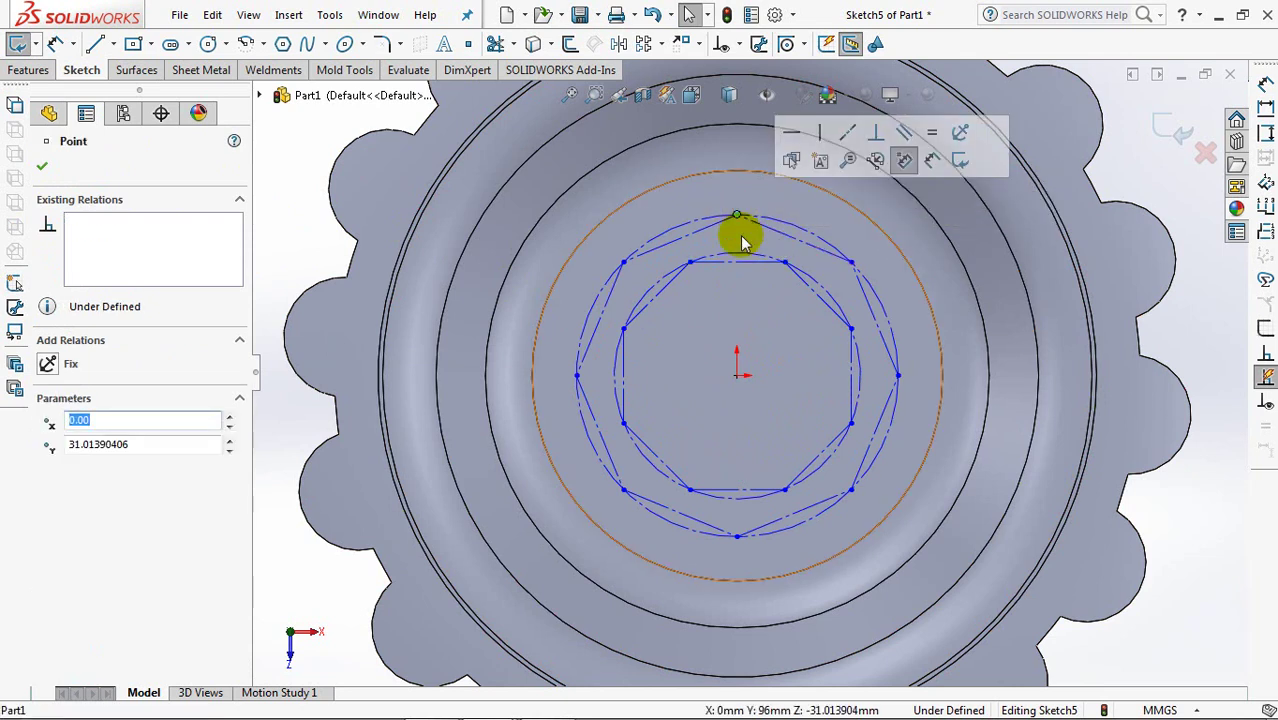
ctrl+click(736, 375)
click(820, 285)
key(Escape)
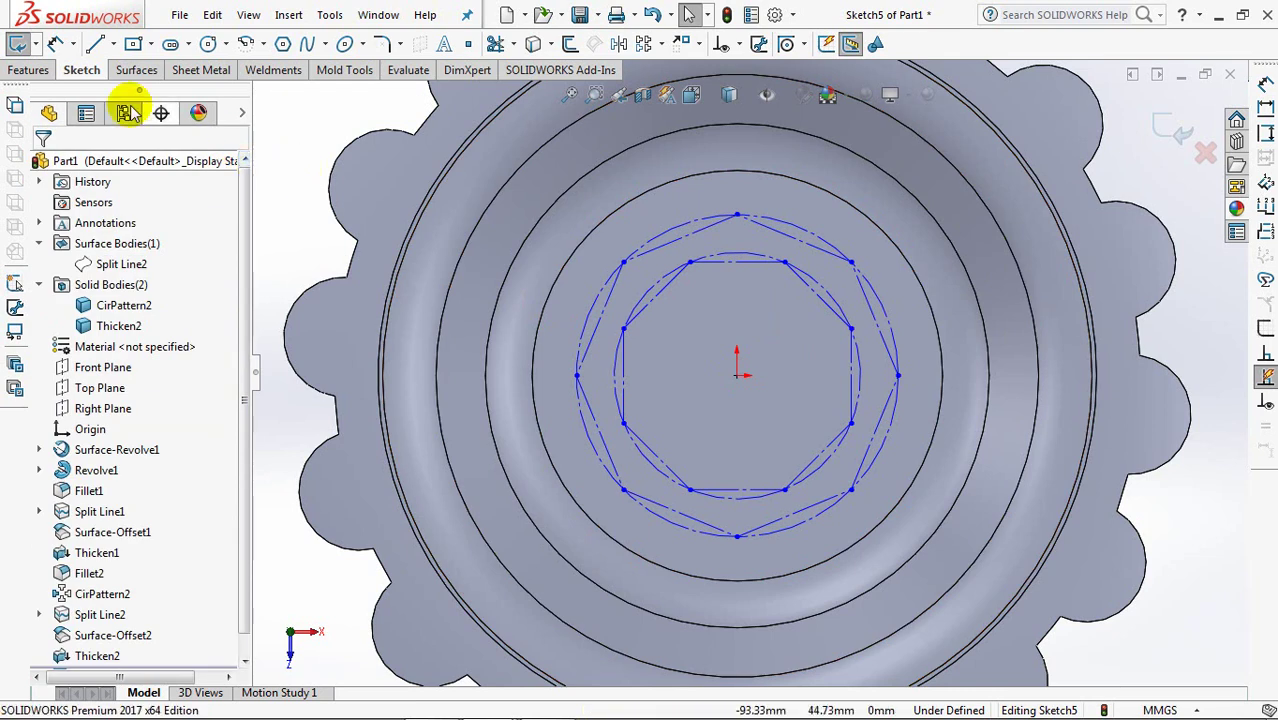
- Dimension the outer construction circle Ø52 mm and the inner circle Ø48 mm
click(55, 44)
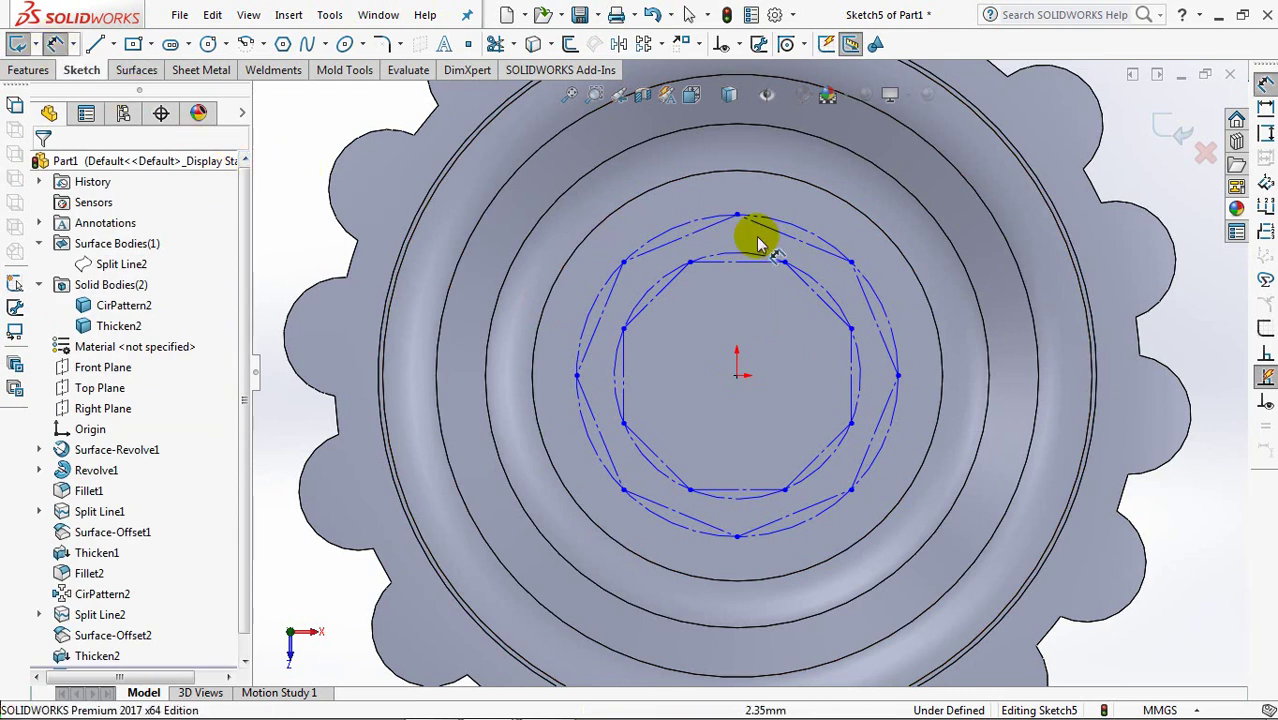
click(800, 229)
click(740, 197)
text(52)
click(658, 181)
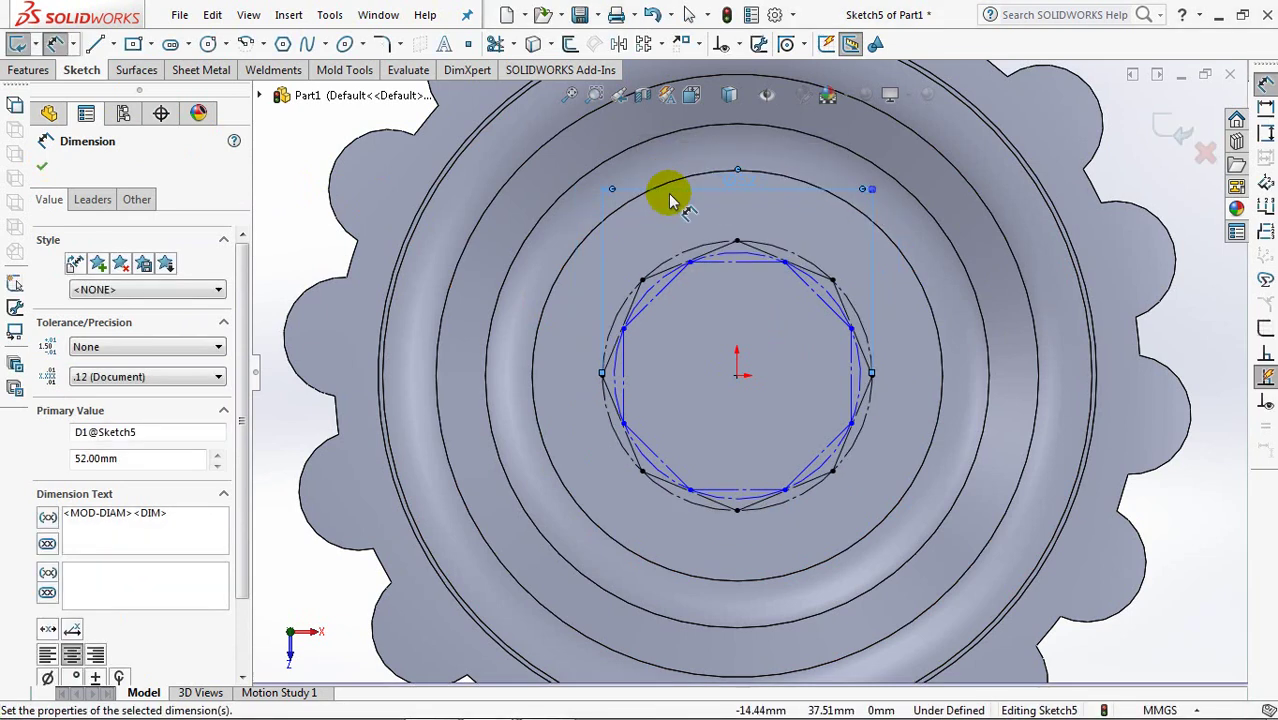
click(737, 260)
click(736, 224)
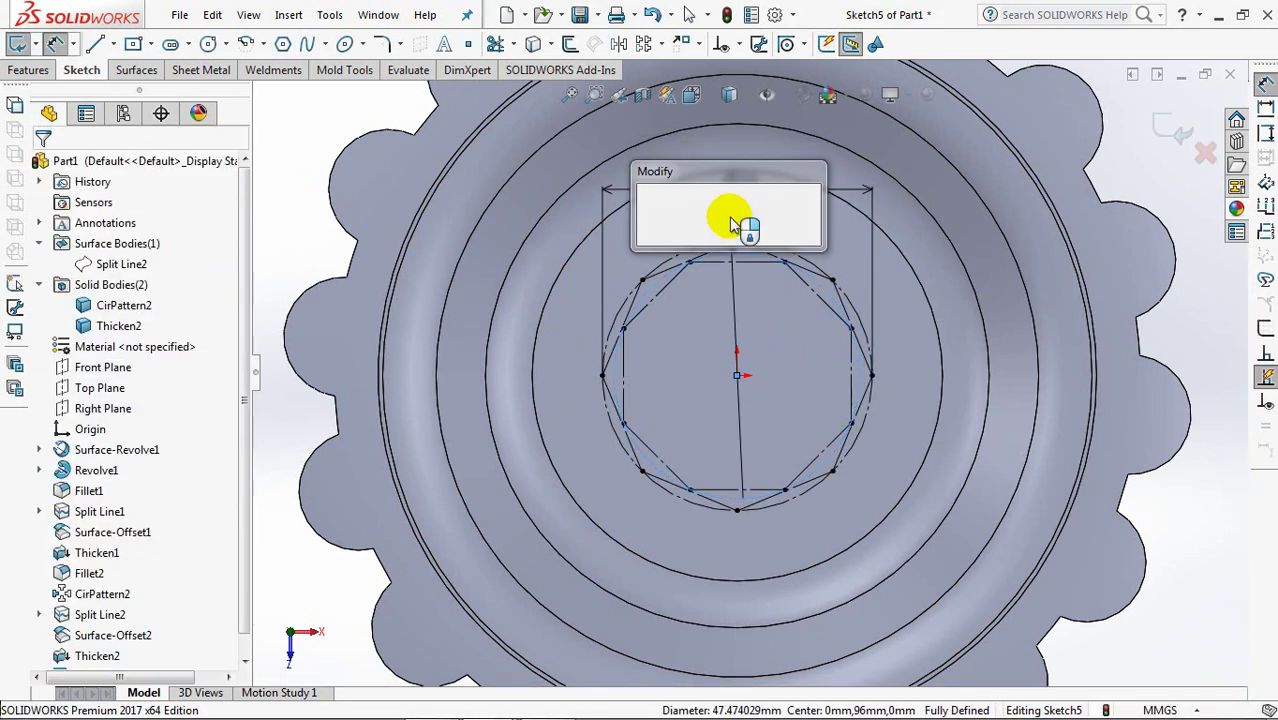
text(48)
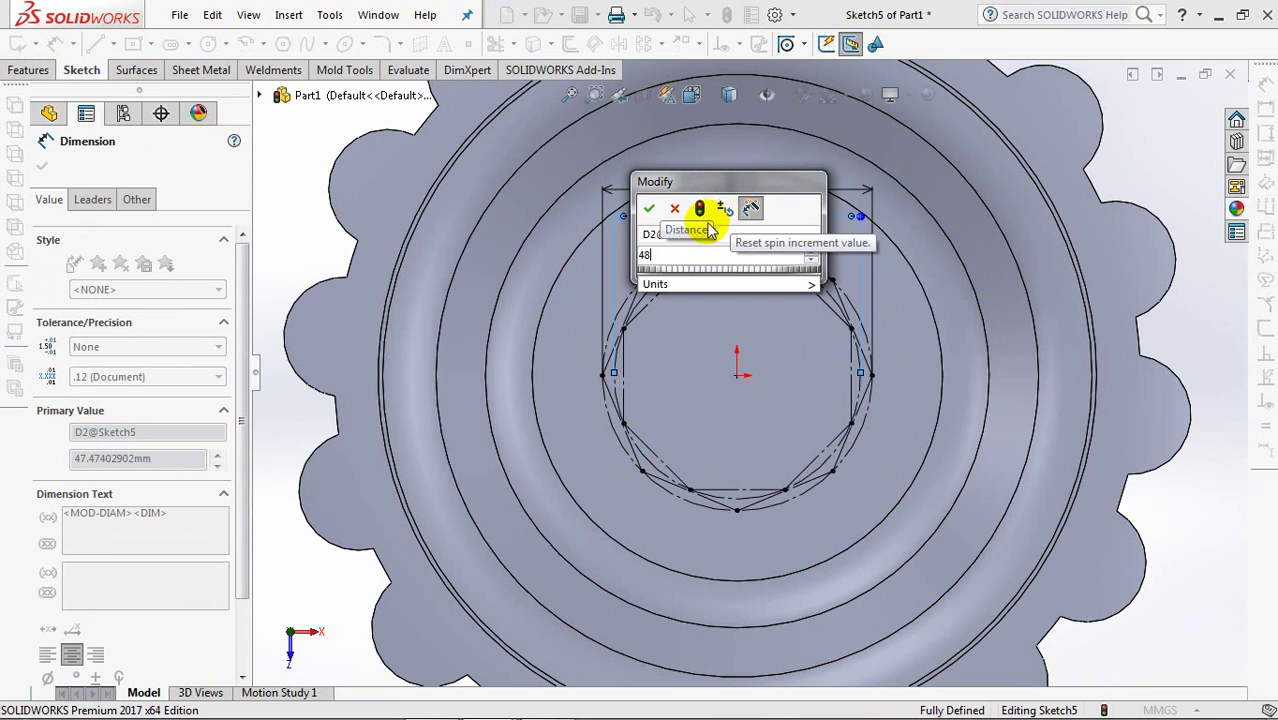
click(649, 208)
click(42, 165)
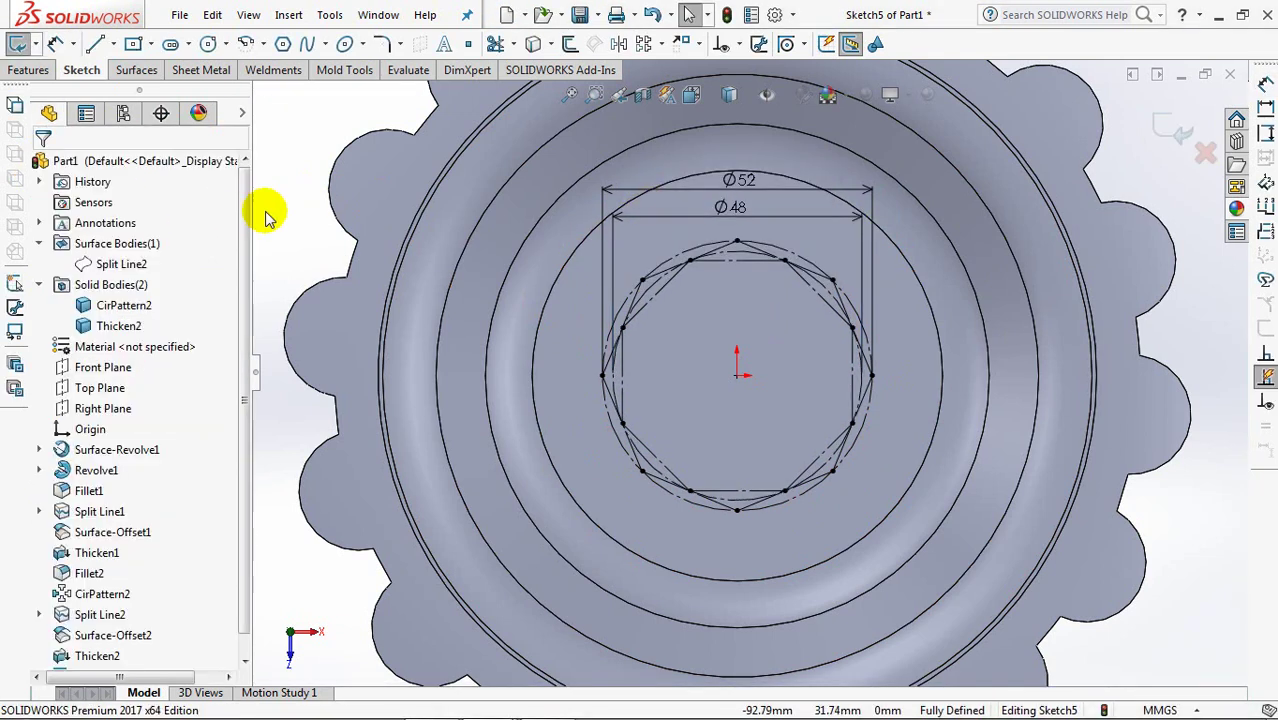
click(258, 43)
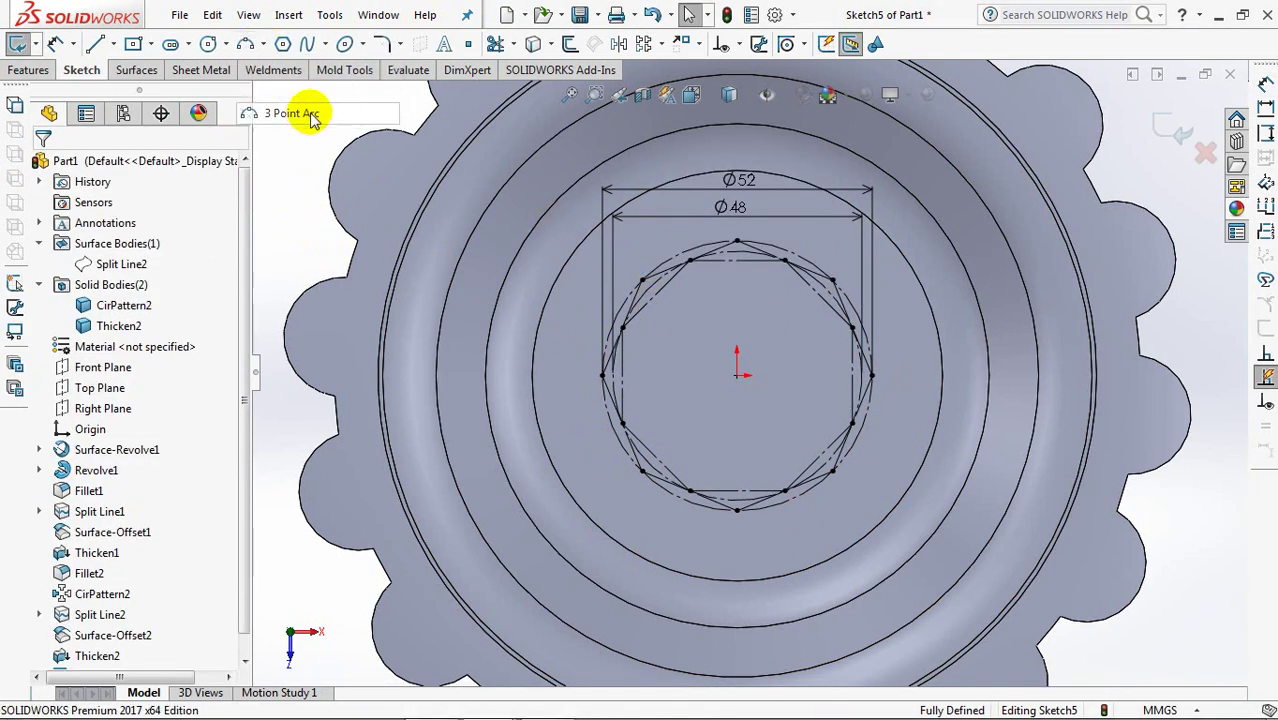
- Draw a 3 Point Arc bulging upward over the octagon's top edge
click(292, 113)
scroll(733, 262, down, 3)
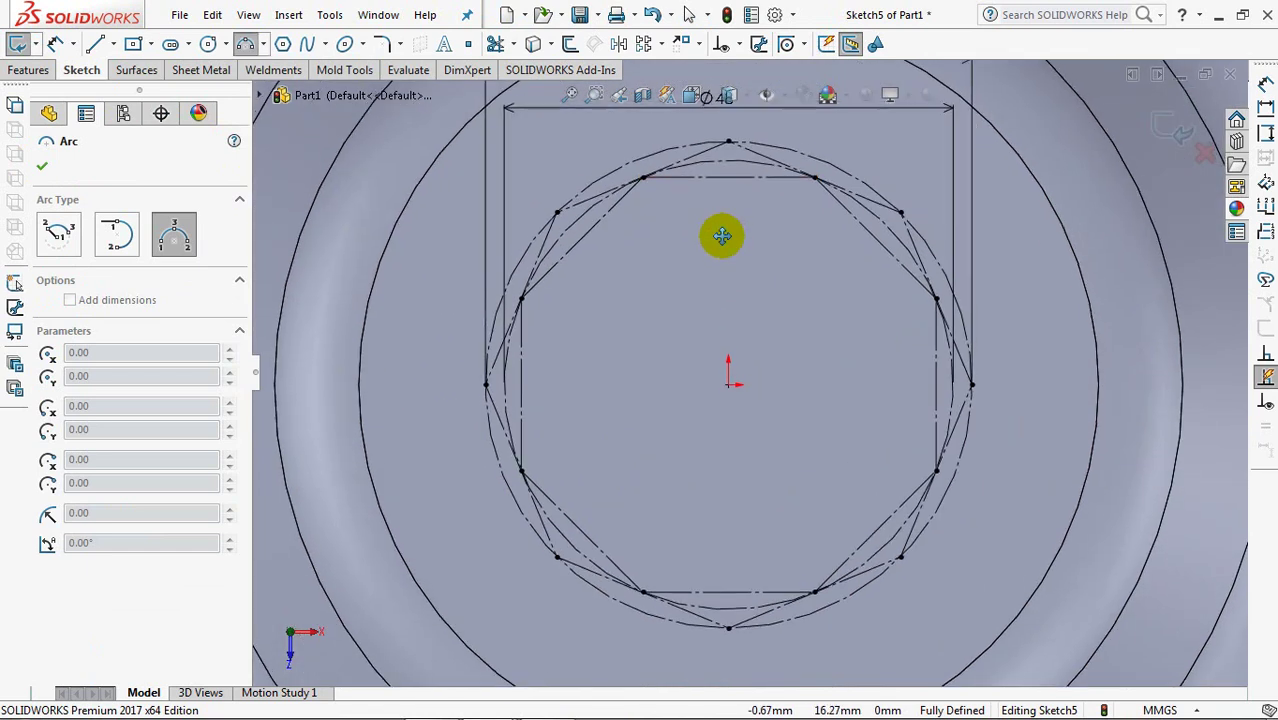
click(643, 202)
click(815, 202)
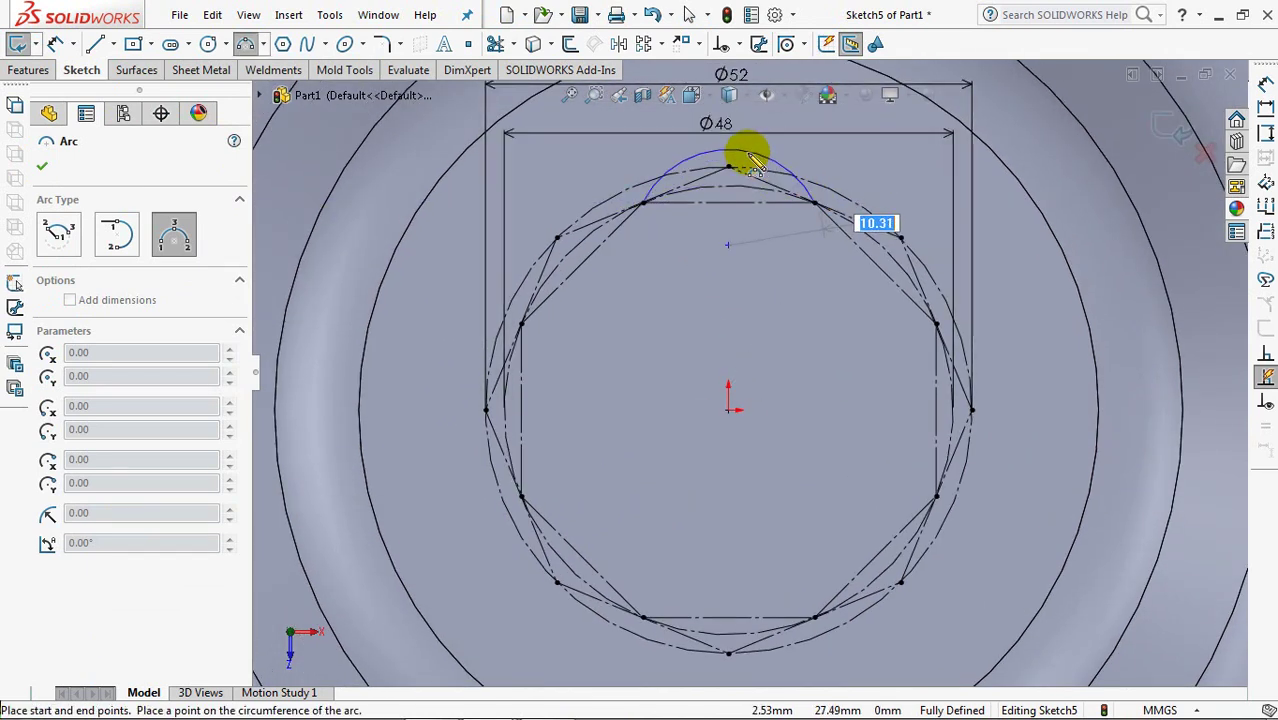
click(747, 157)
right_click(749, 158)
click(768, 168)
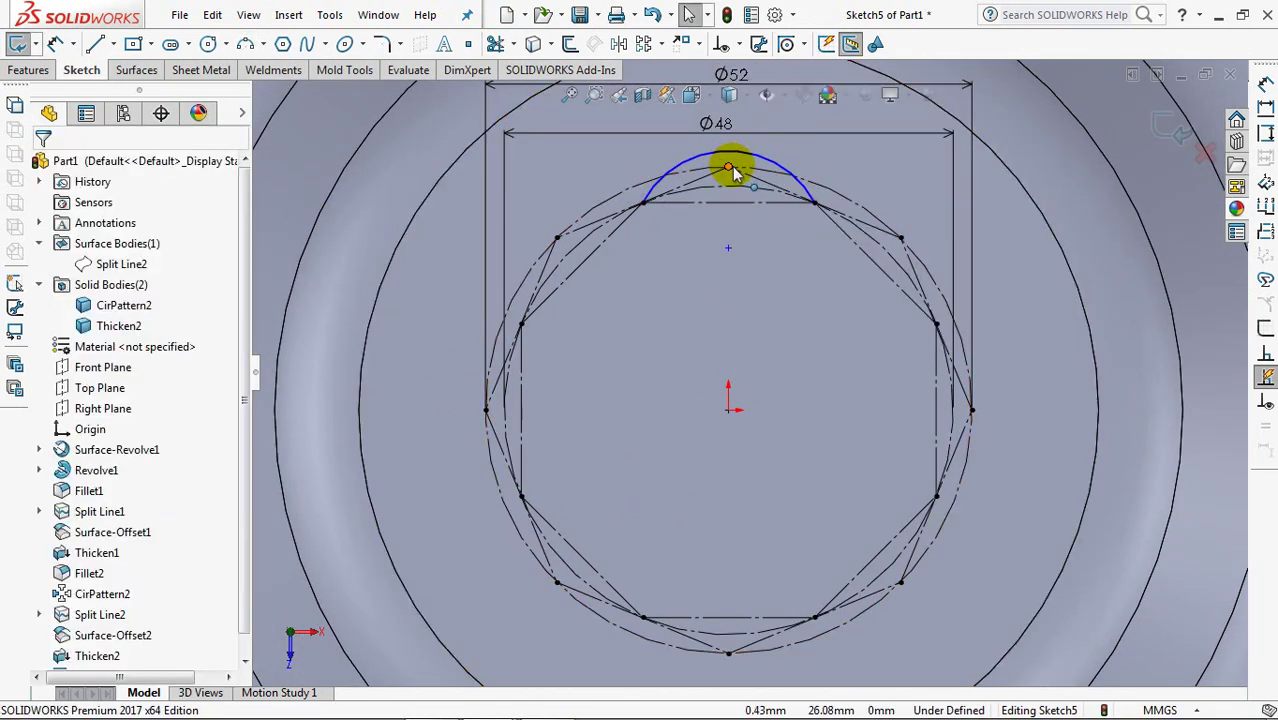
- Make the arc coincident with the octagon's top vertex
click(728, 164)
click(735, 158)
ctrl+click(728, 166)
click(762, 52)
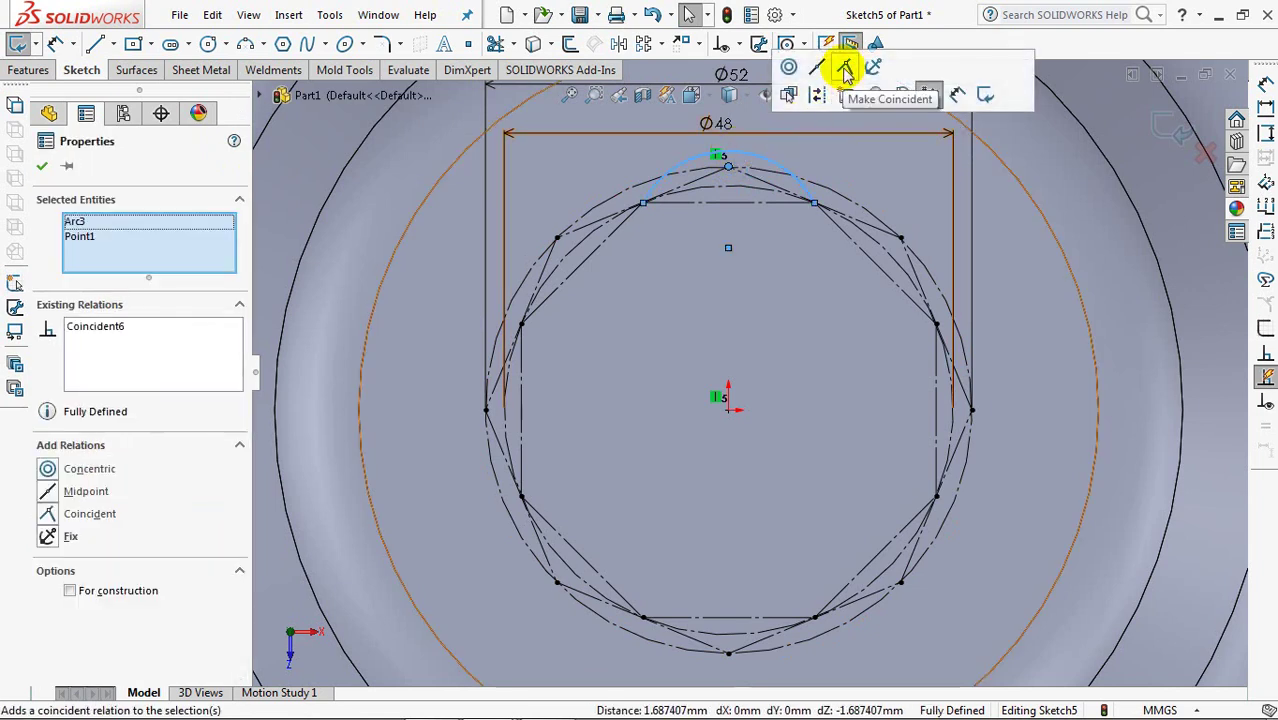
click(42, 166)
- Circularly pattern the arc 8 times around the sketch origin
click(660, 43)
click(680, 88)
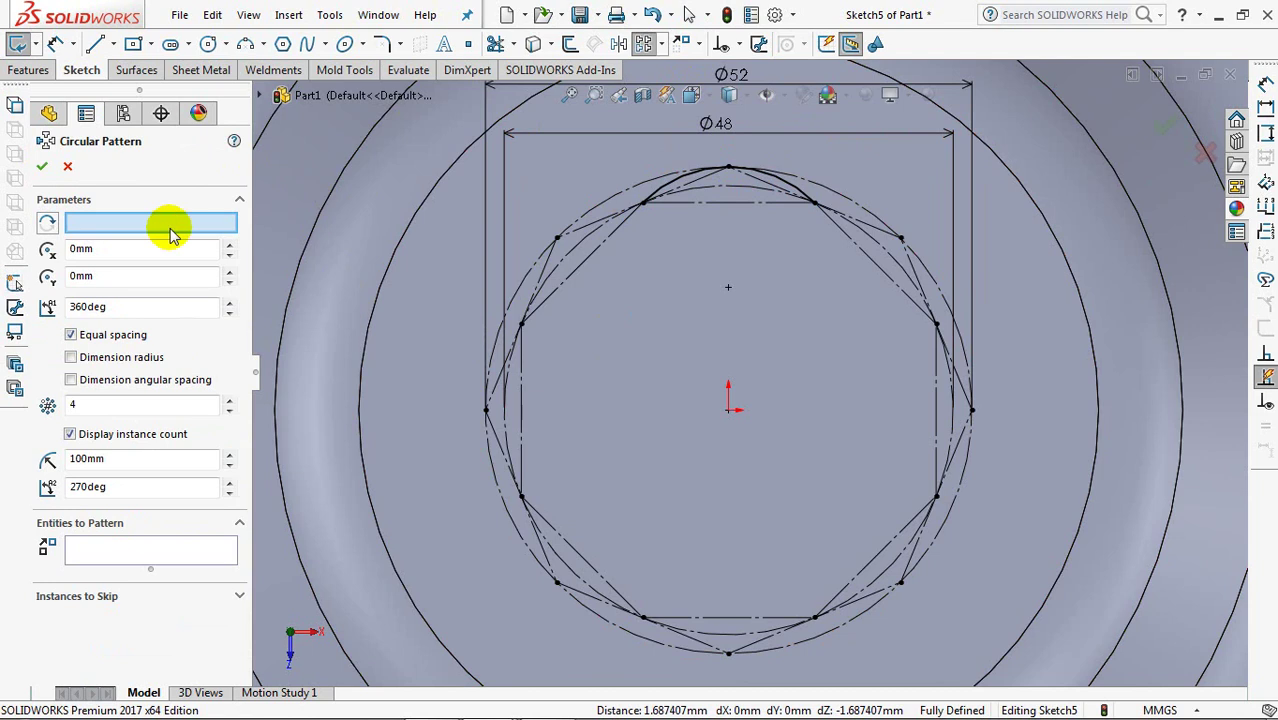
click(728, 402)
click(148, 552)
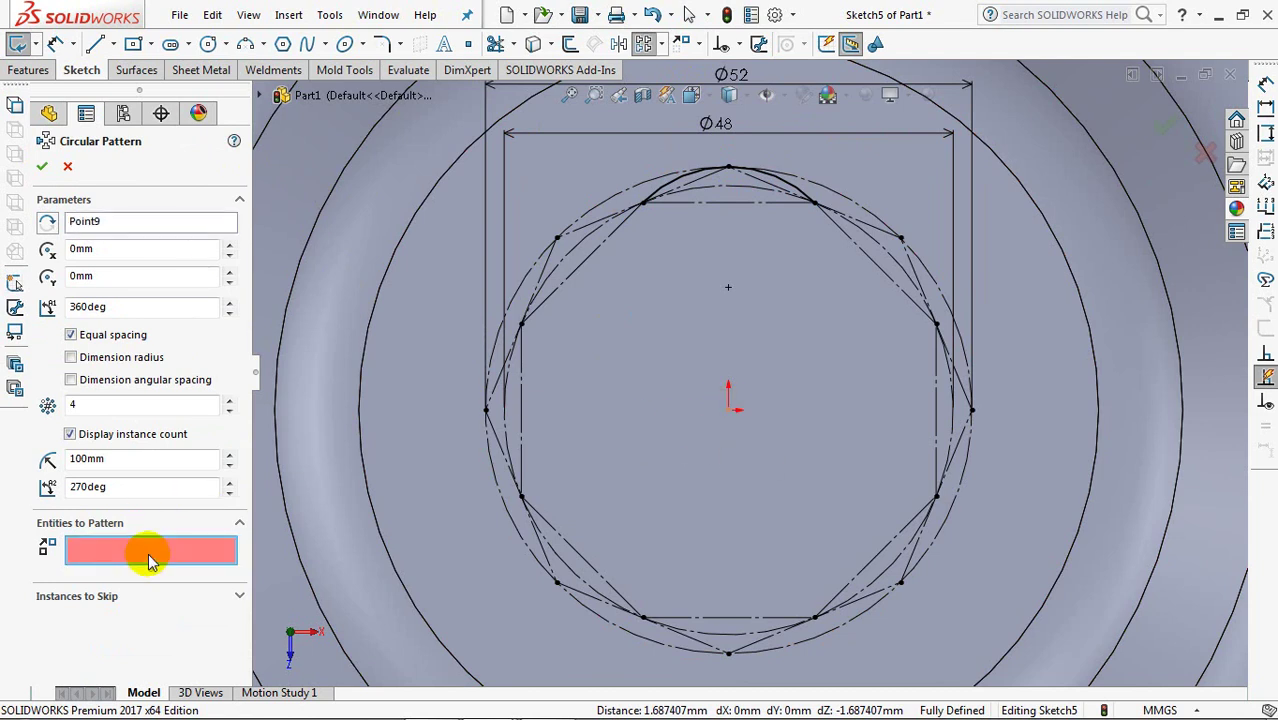
click(790, 190)
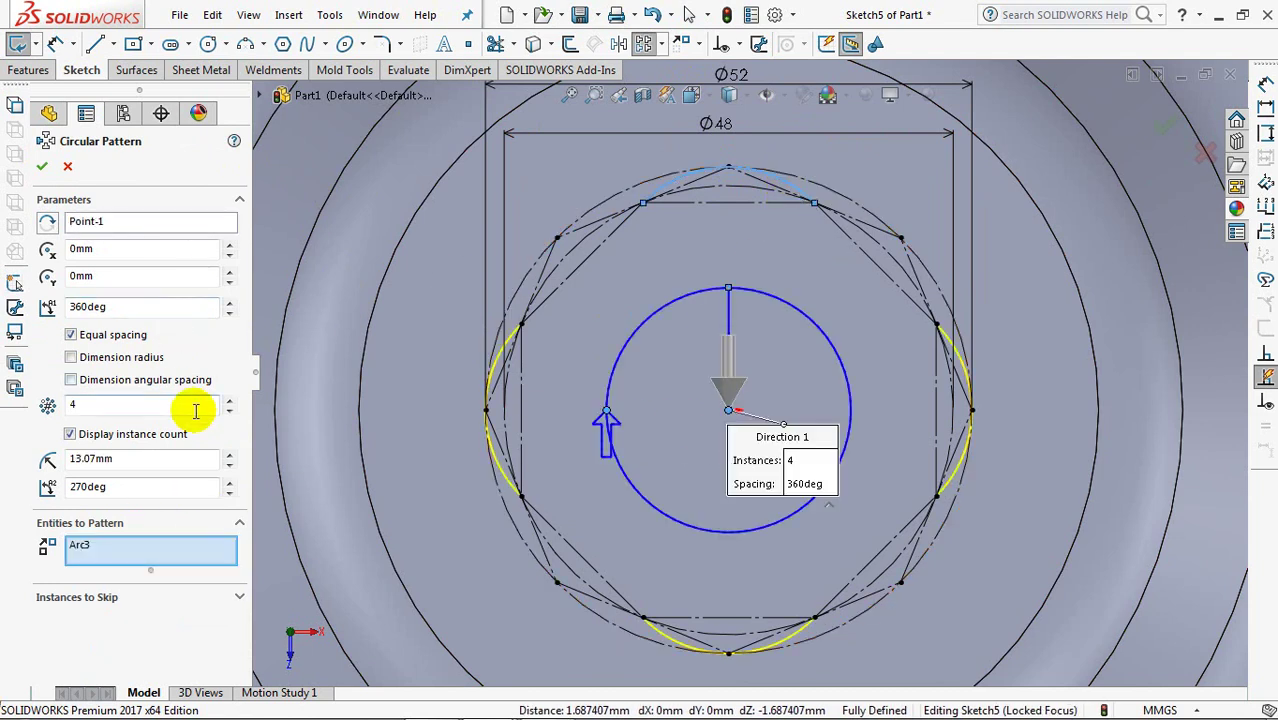
click(230, 401)
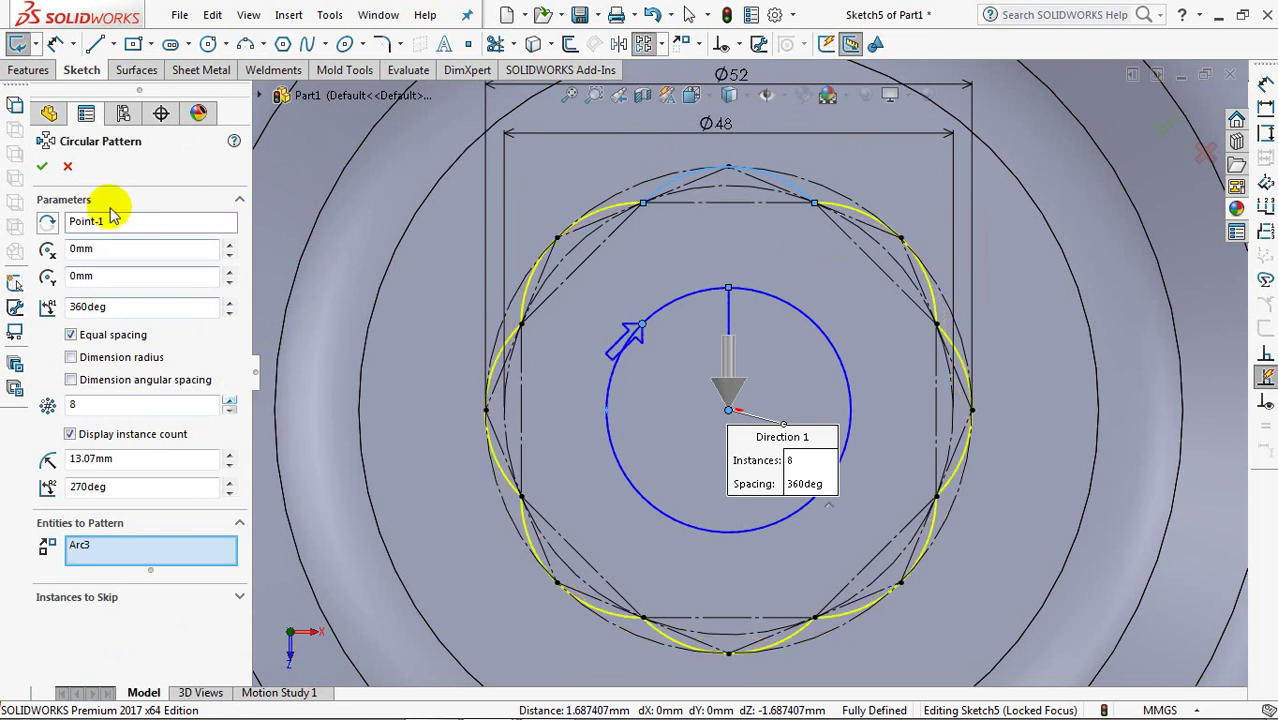
click(41, 166)
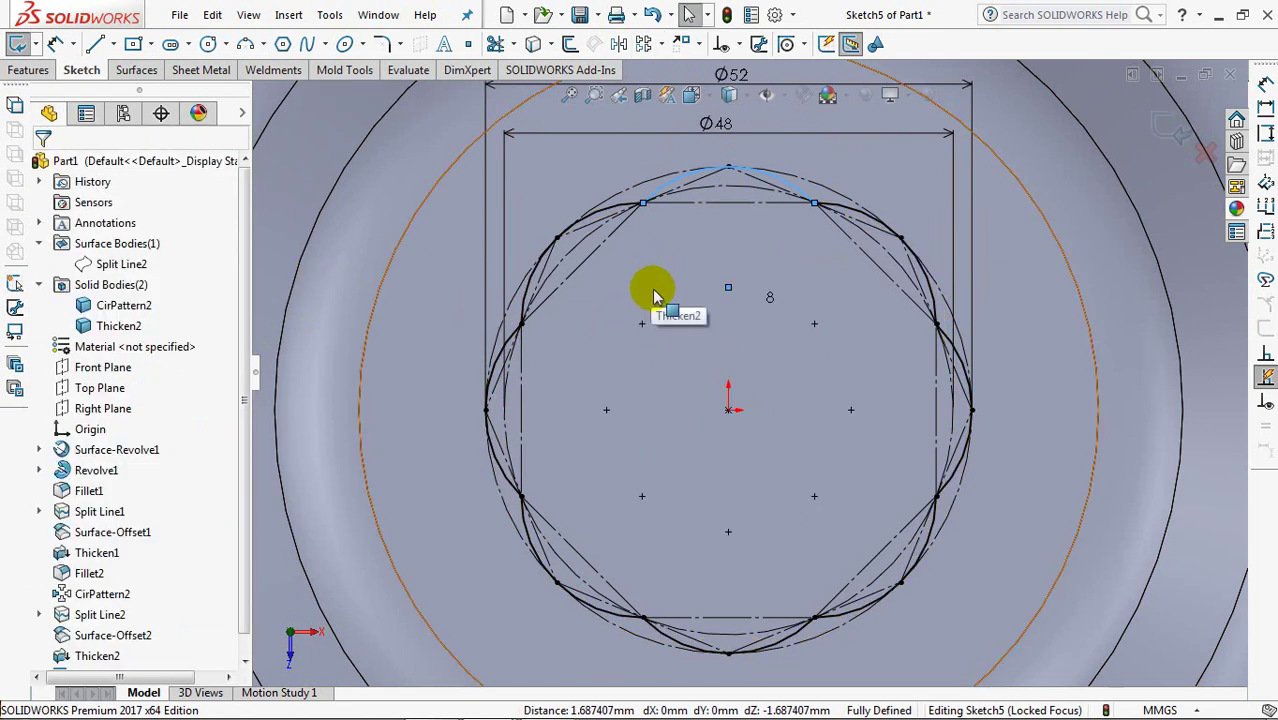
scroll(471, 251, up, 5)
scroll(313, 157, down, 2)
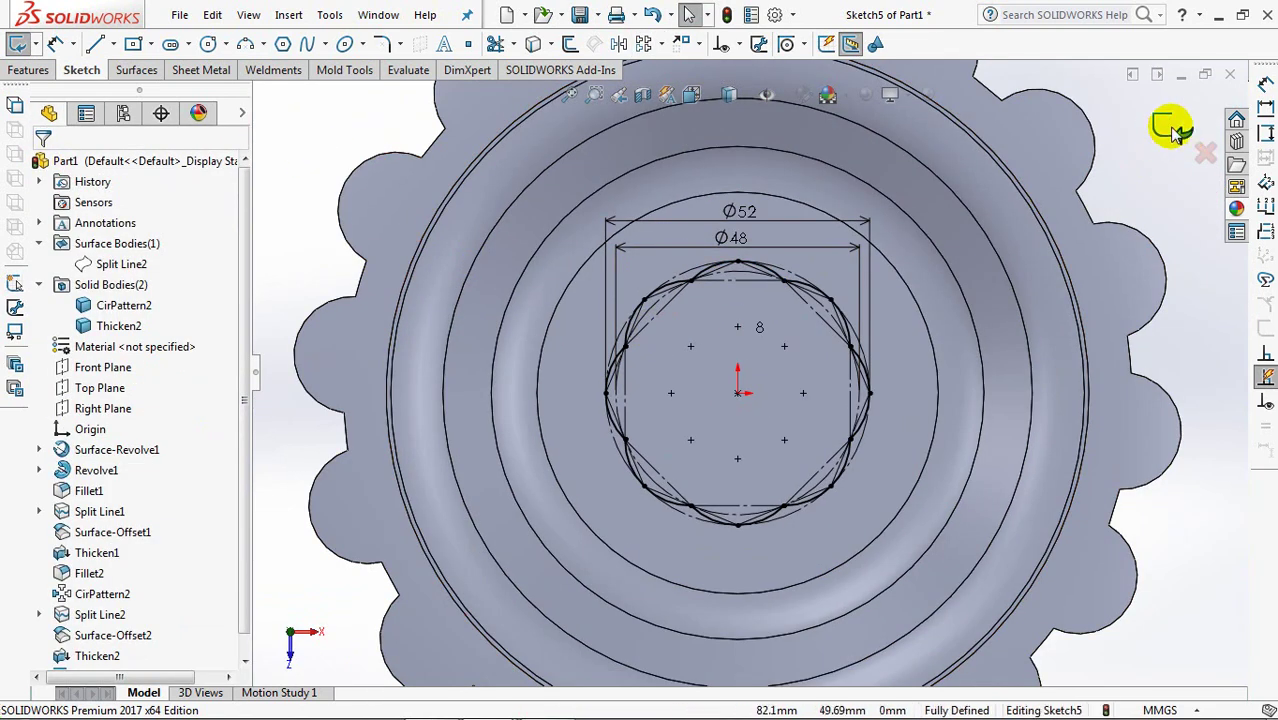
- Extrude the flower outline from a 17 mm offset, reversed to go downward
middle_drag(864, 366, 874, 191)
click(117, 222)
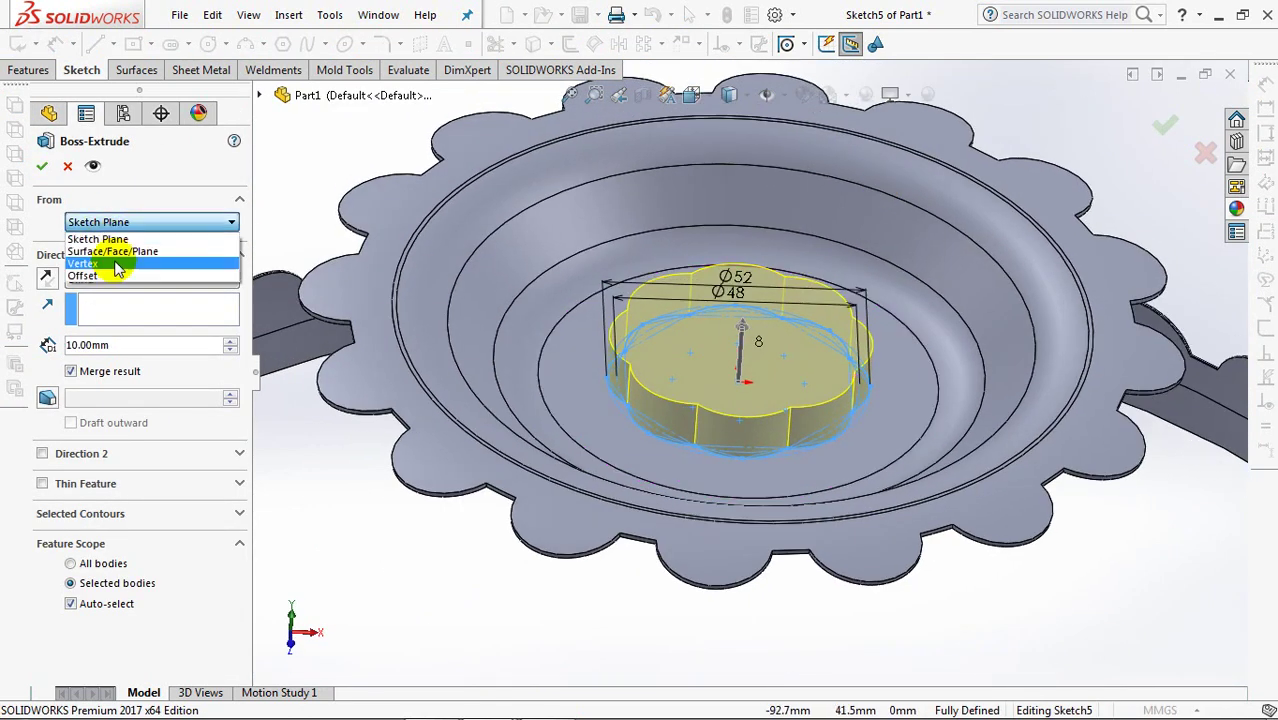
click(113, 275)
text(17)
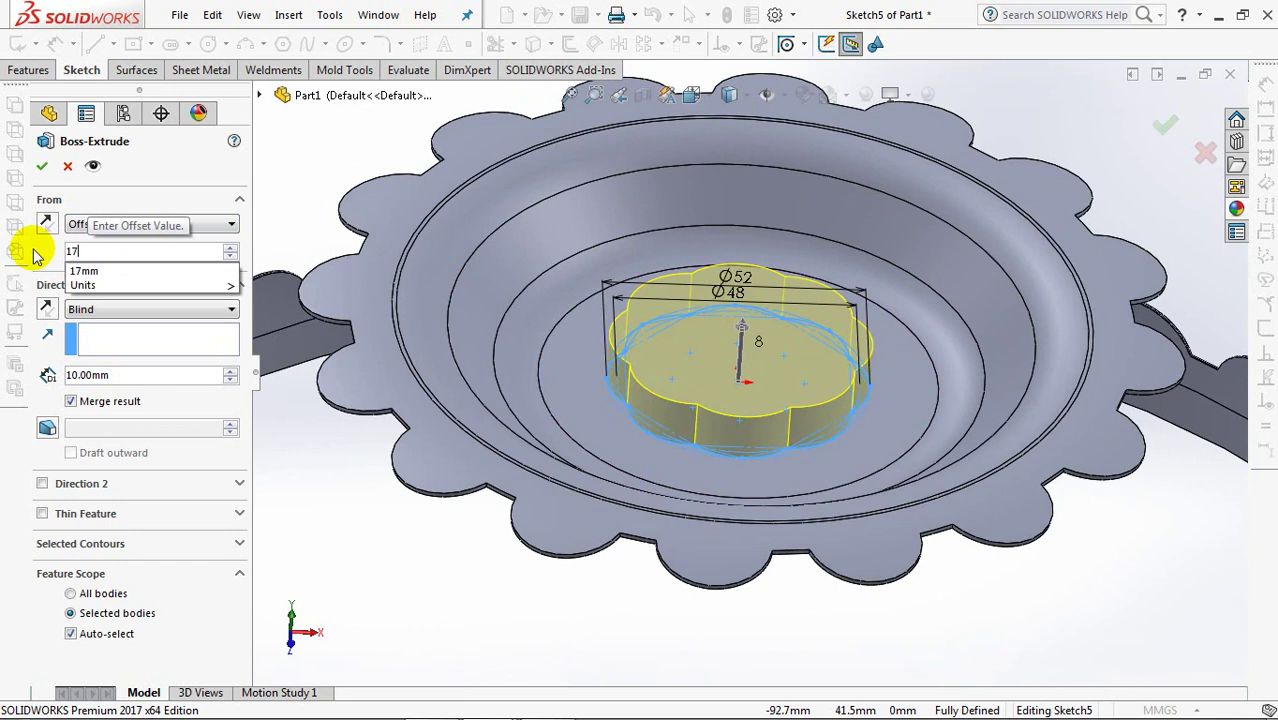
key(Return)
click(47, 309)
- End the boss Up To Surface at the dome face with a 5° outward draft
click(118, 318)
click(120, 349)
mouse_move(285, 461)
middle_down()
mouse_move(357, 399)
mouse_move(363, 366)
mouse_move(604, 315)
mouse_move(562, 485)
middle_up()
click(617, 323)
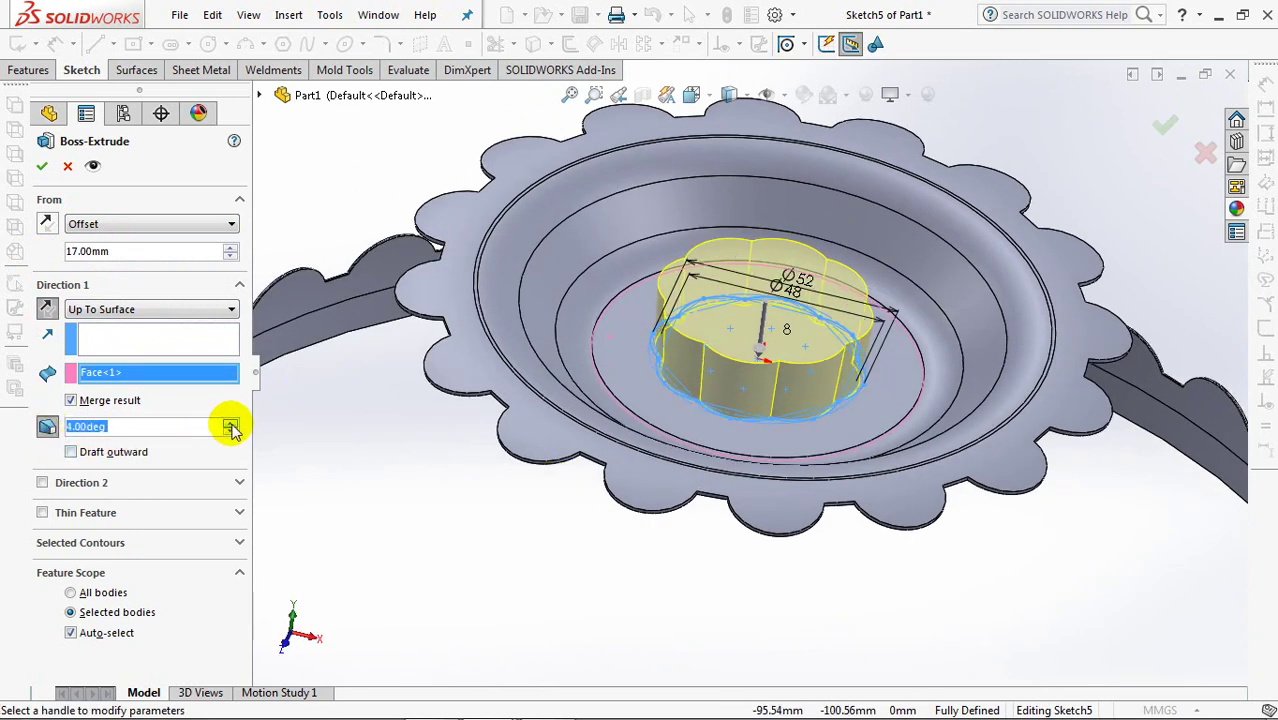
click(231, 424)
click(71, 452)
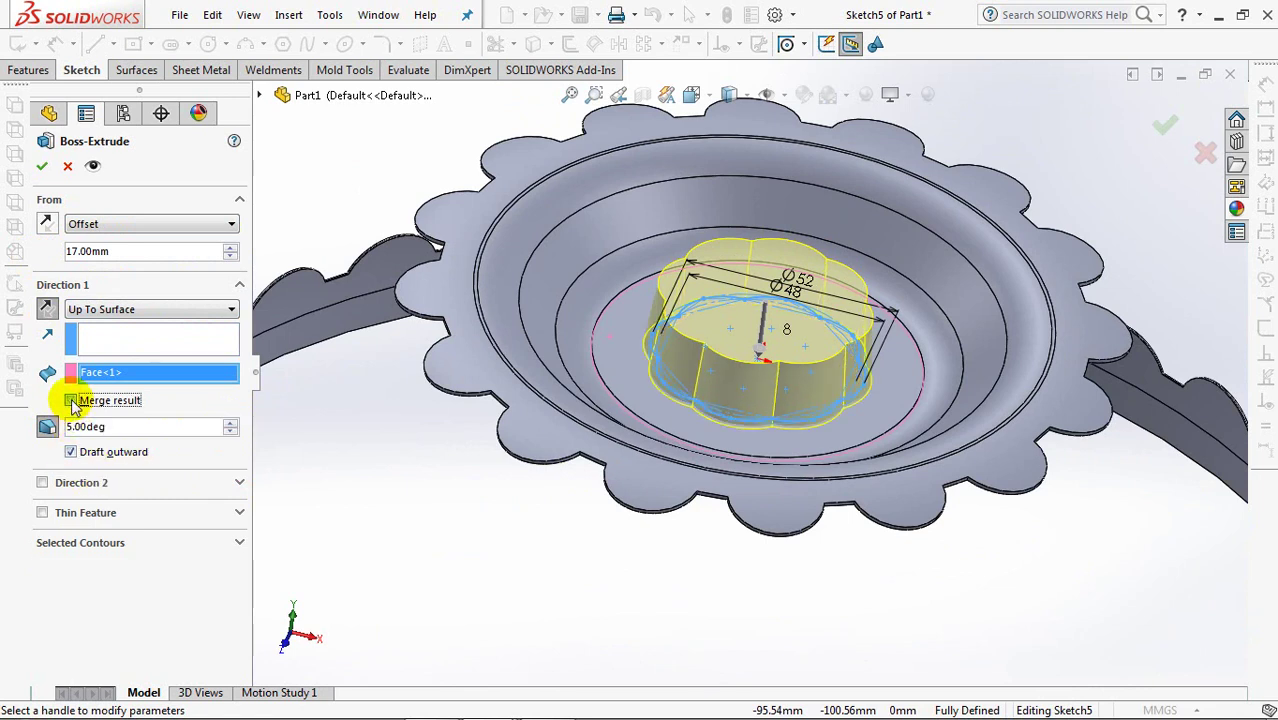
click(43, 168)
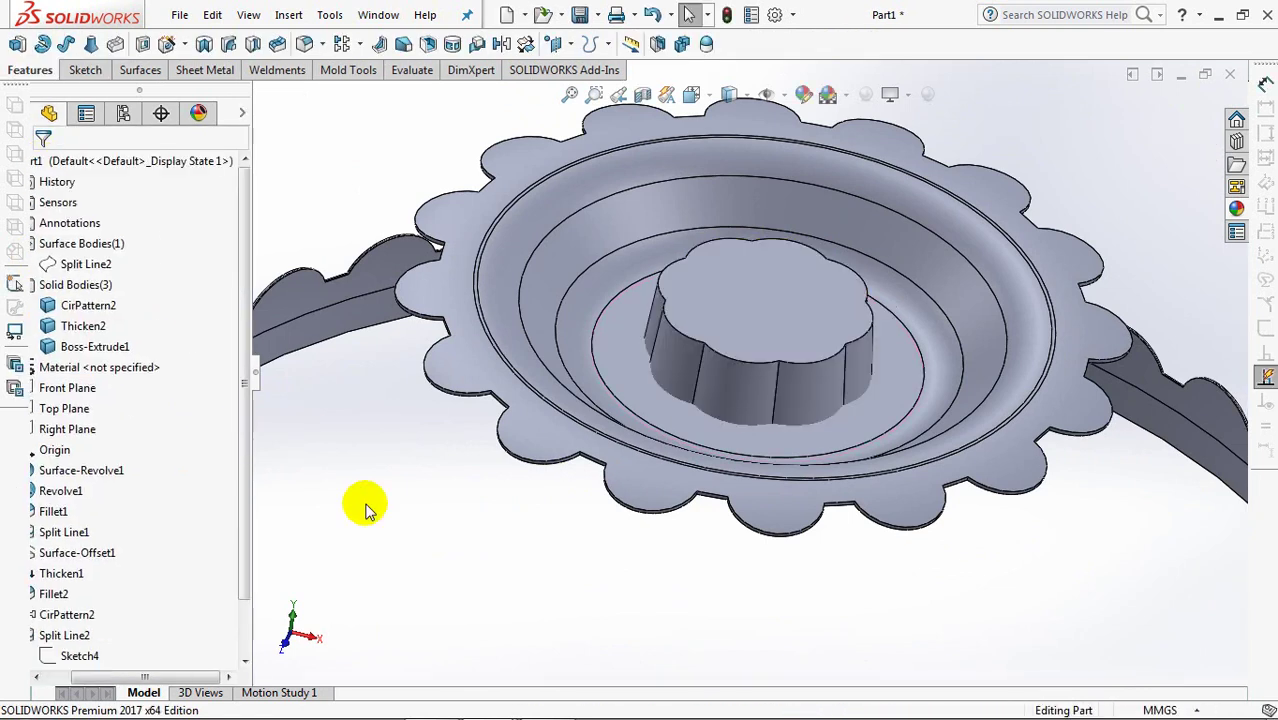
- Fillet the flower boss's eight vertical edges and top face at 3 mm
click(305, 44)
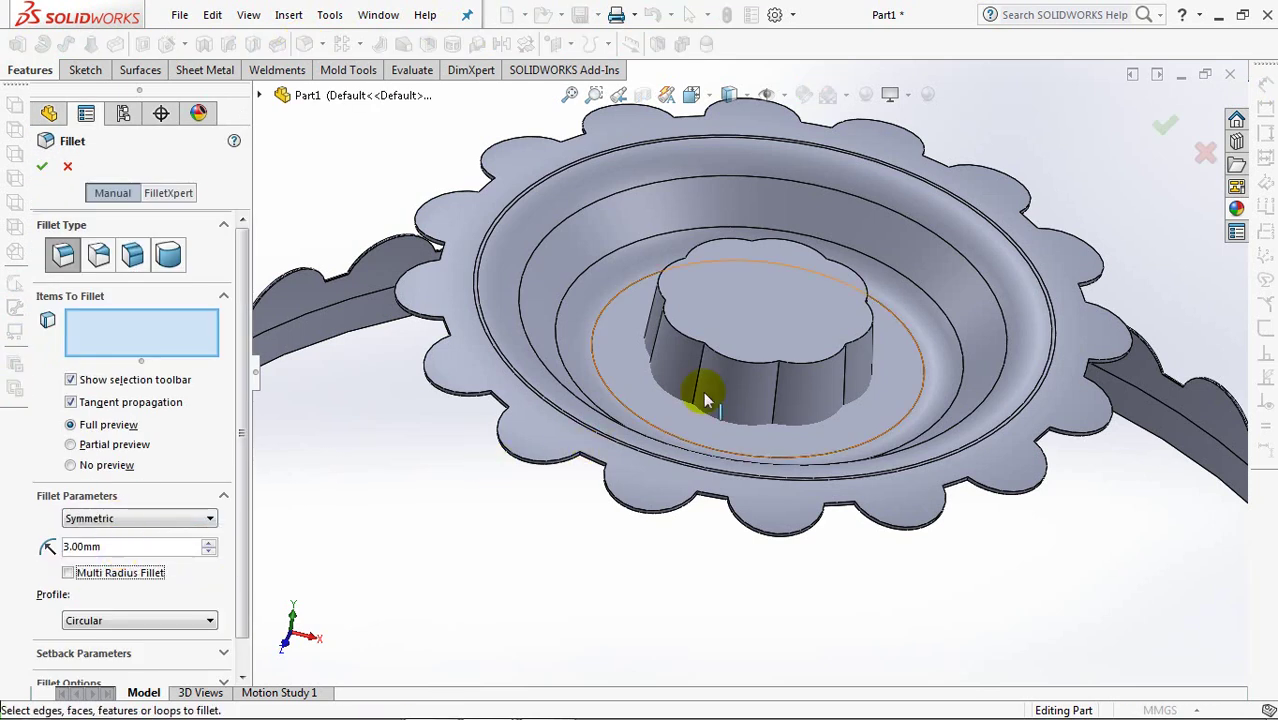
click(781, 380)
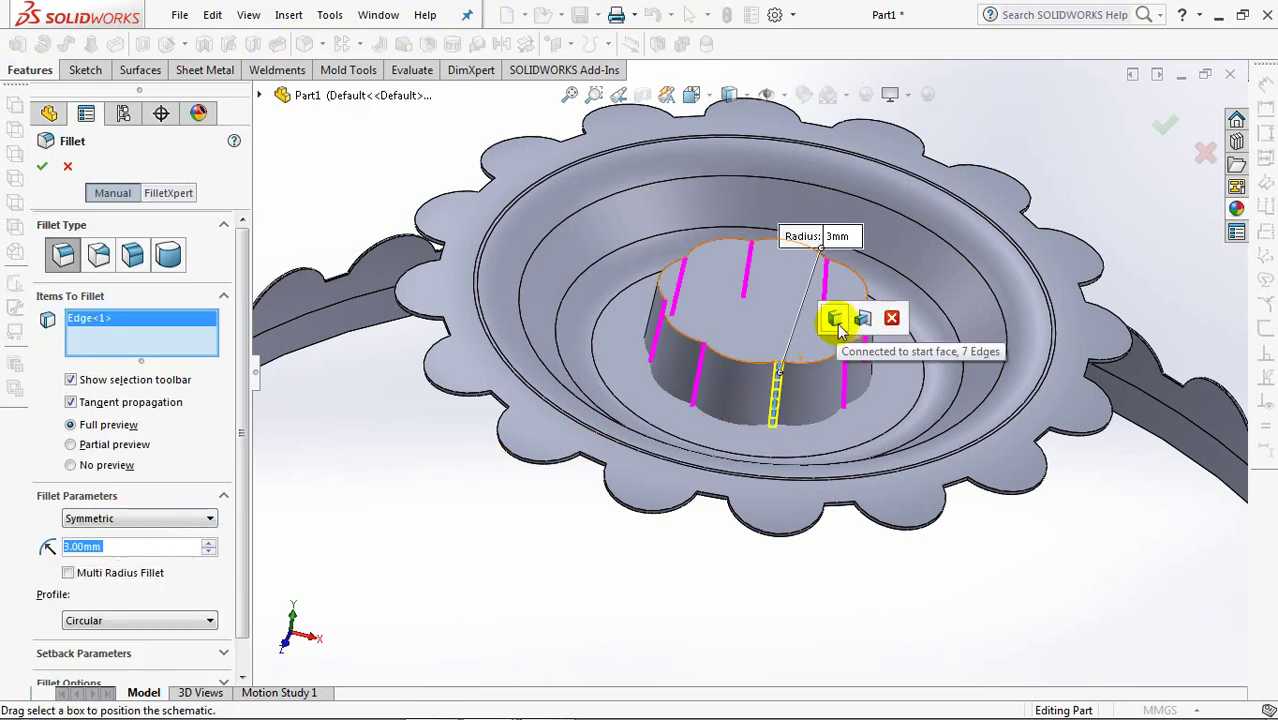
click(829, 319)
click(745, 330)
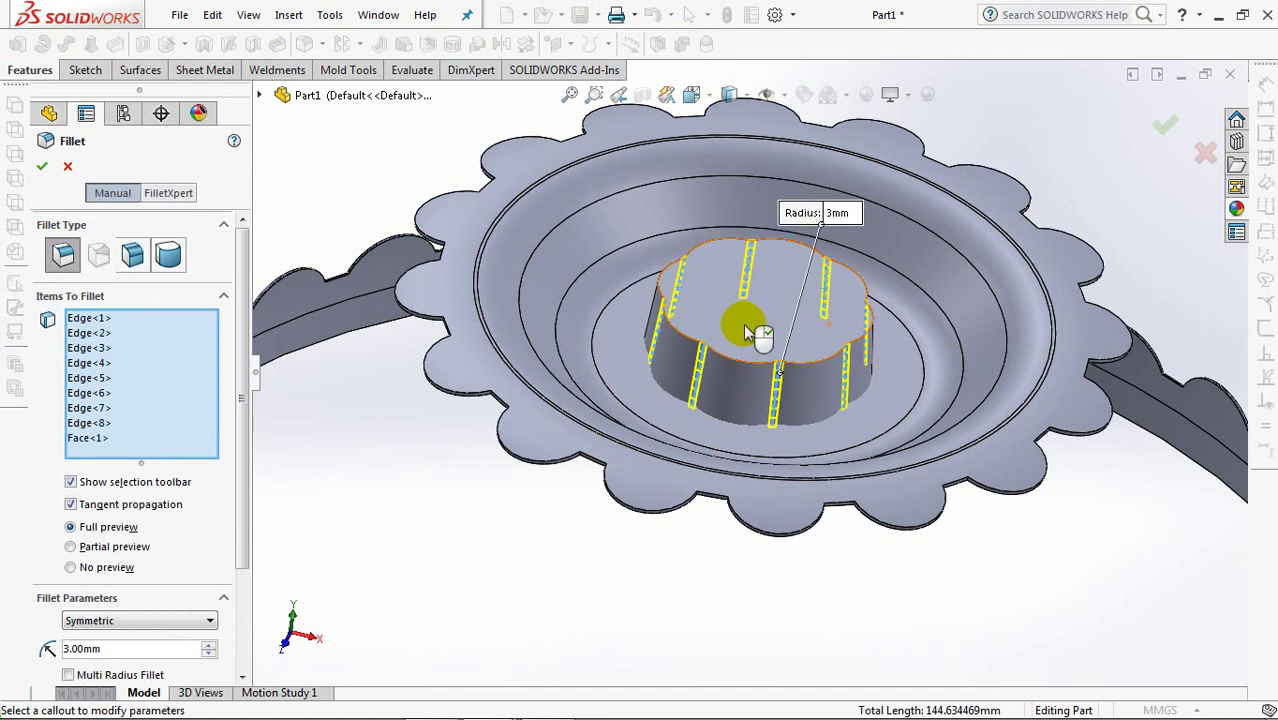
click(38, 165)
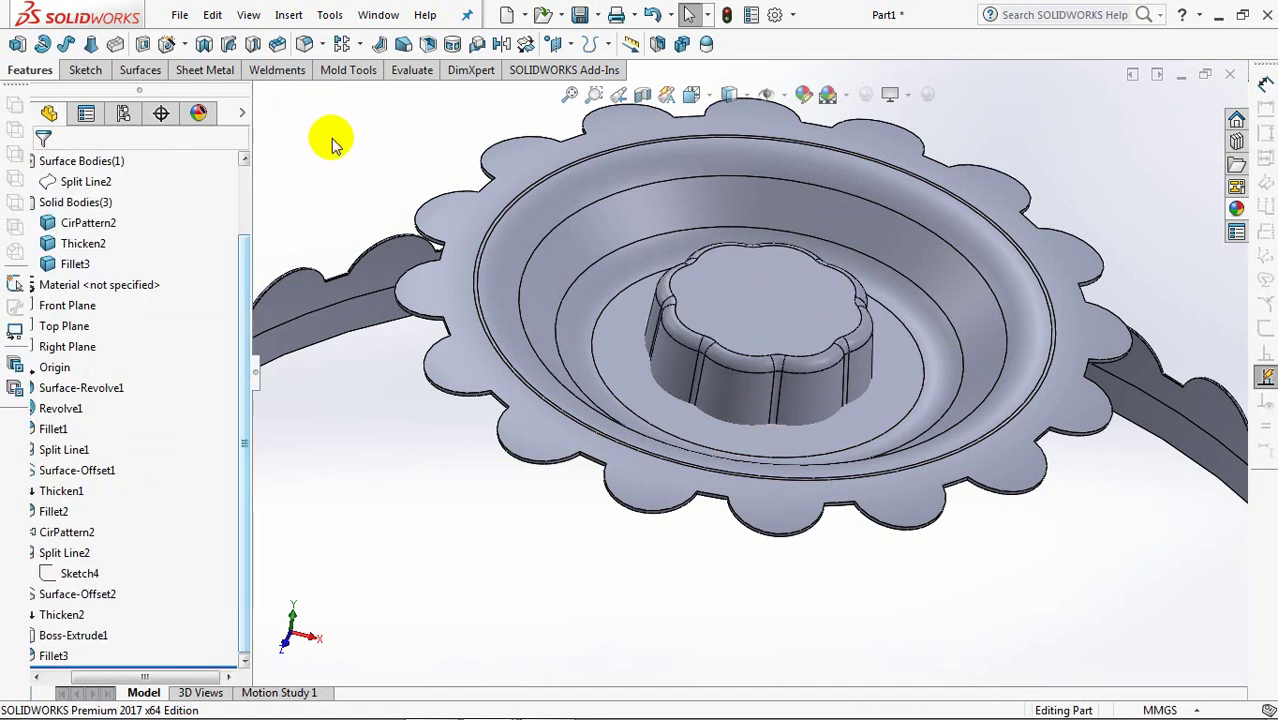
click(657, 43)
- Split Thicken2 using the tangent boss faces as trim tools, computing the resulting bodies
right_click(740, 385)
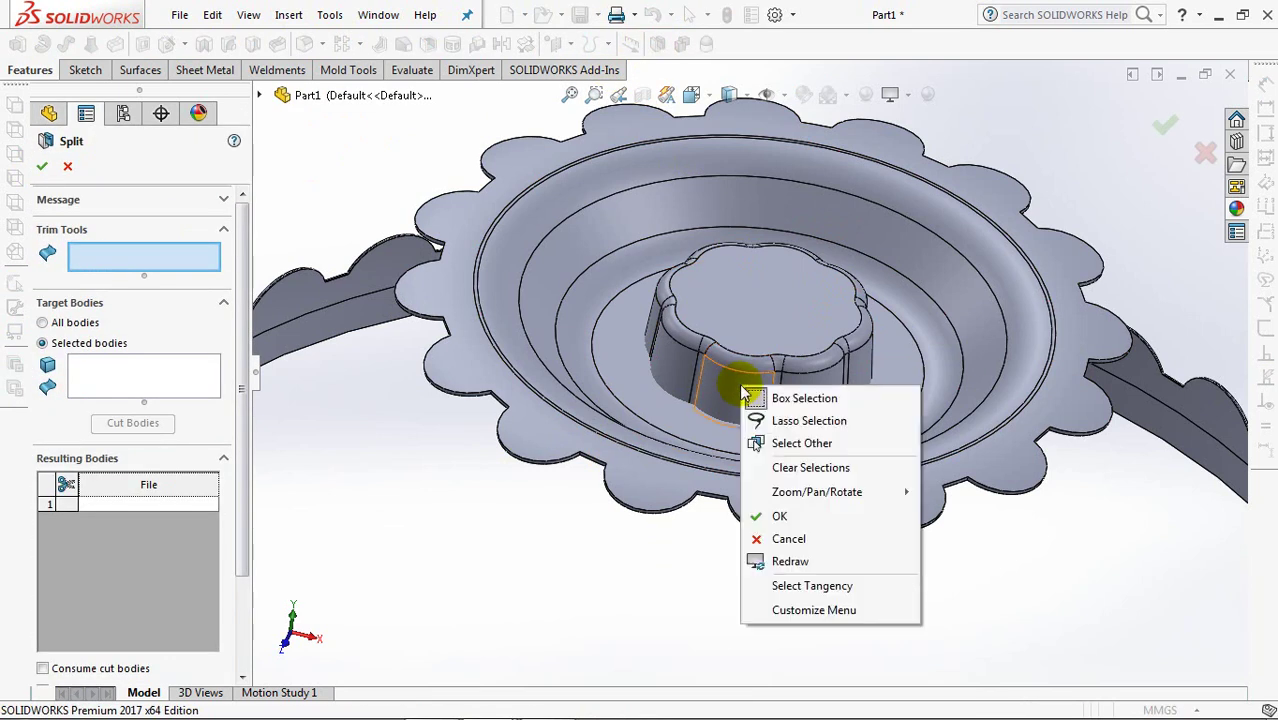
click(818, 586)
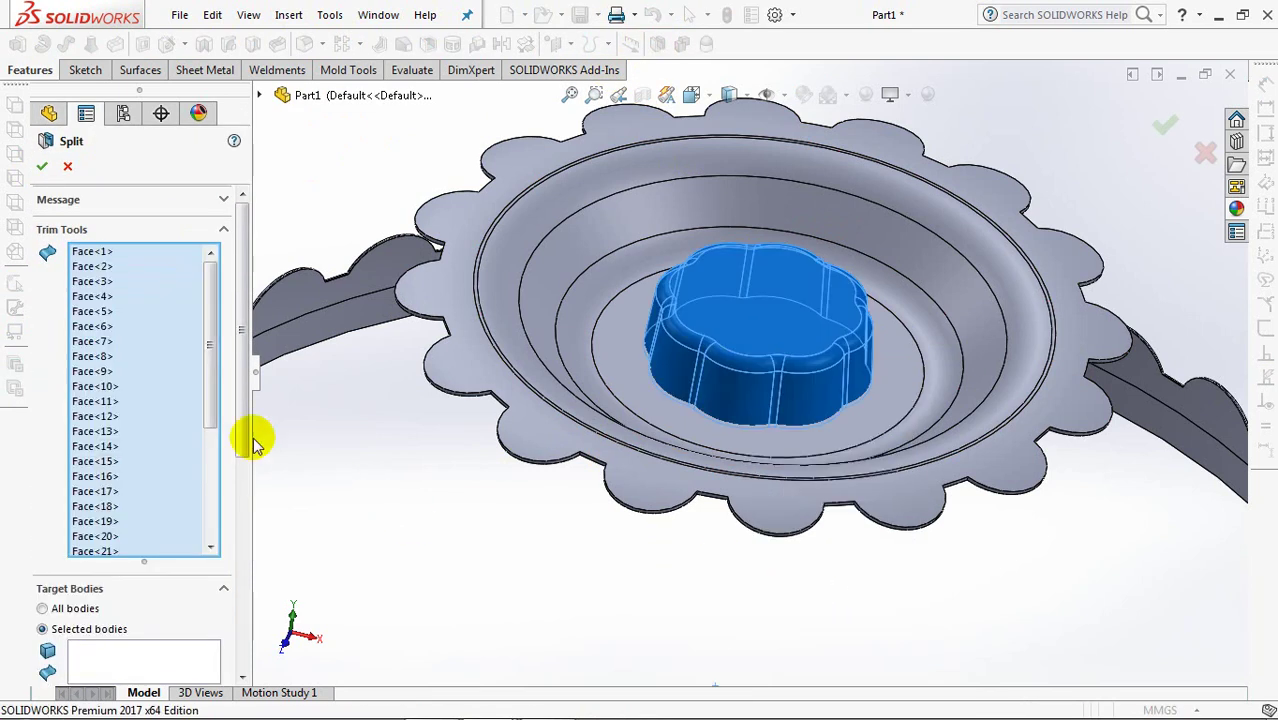
scroll(250, 460, down, 5)
click(128, 457)
click(617, 398)
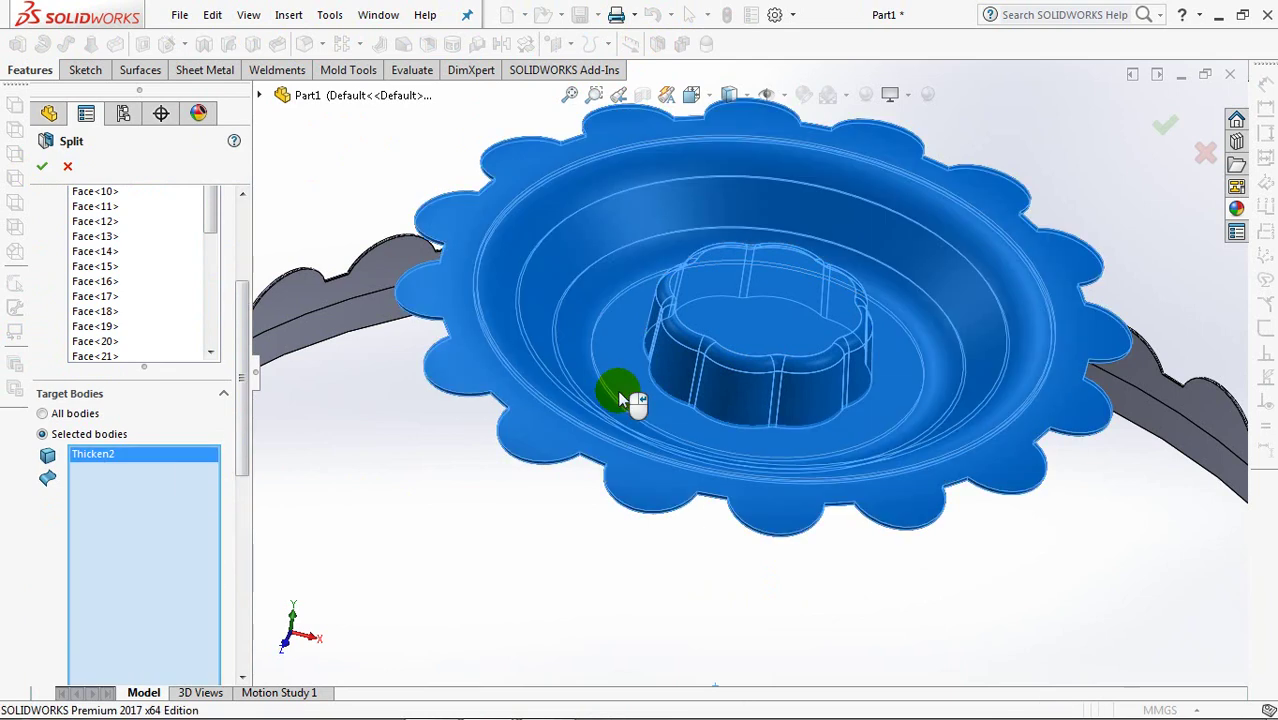
drag(244, 456, 243, 560)
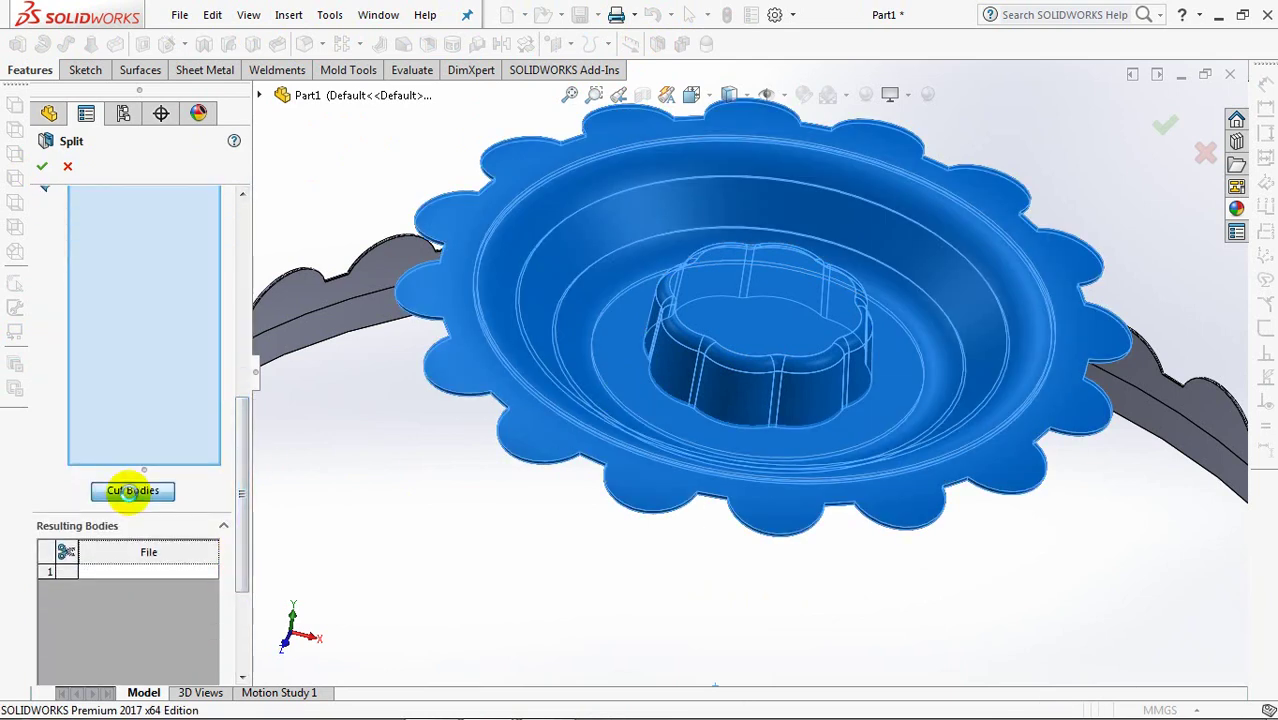
click(131, 490)
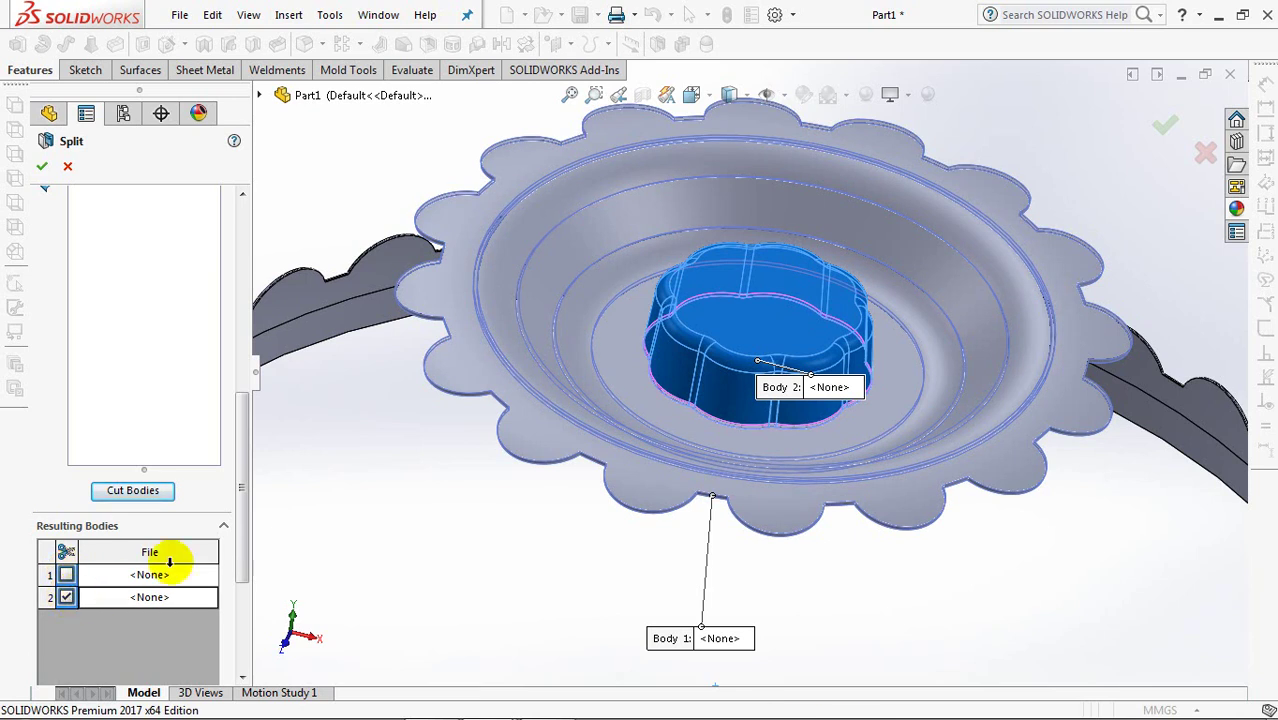
drag(243, 555, 243, 620)
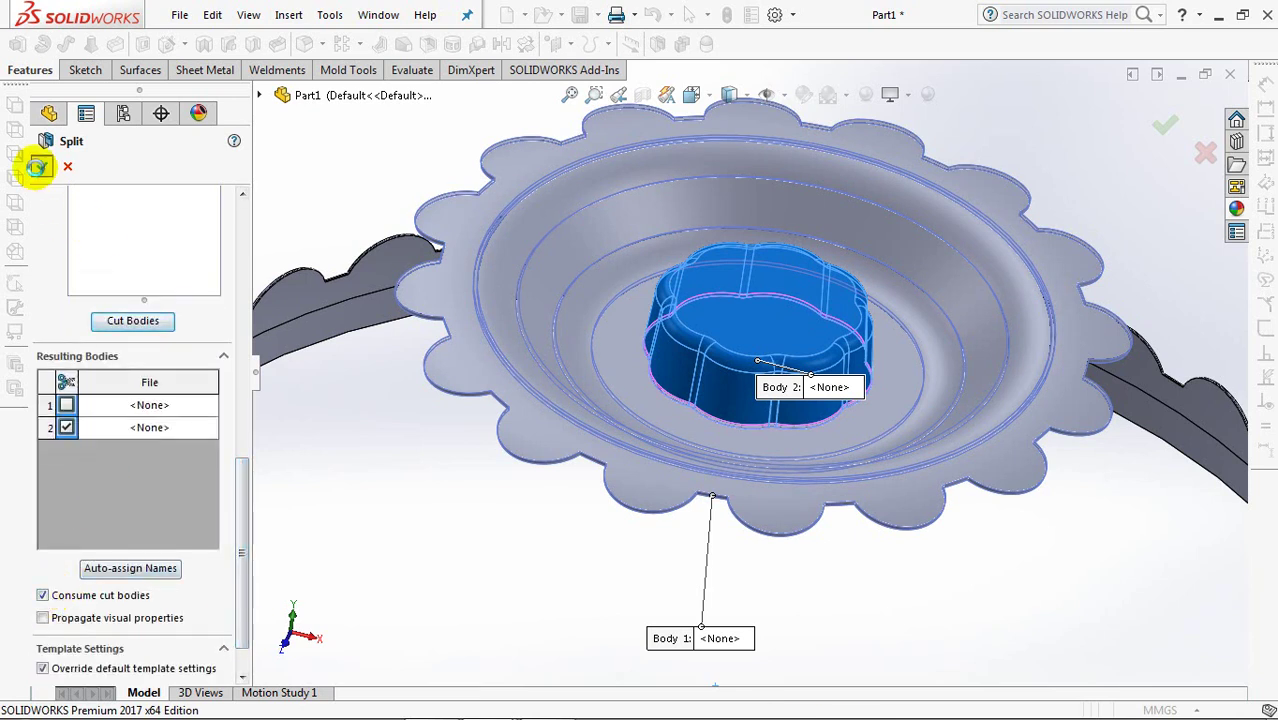
click(37, 167)
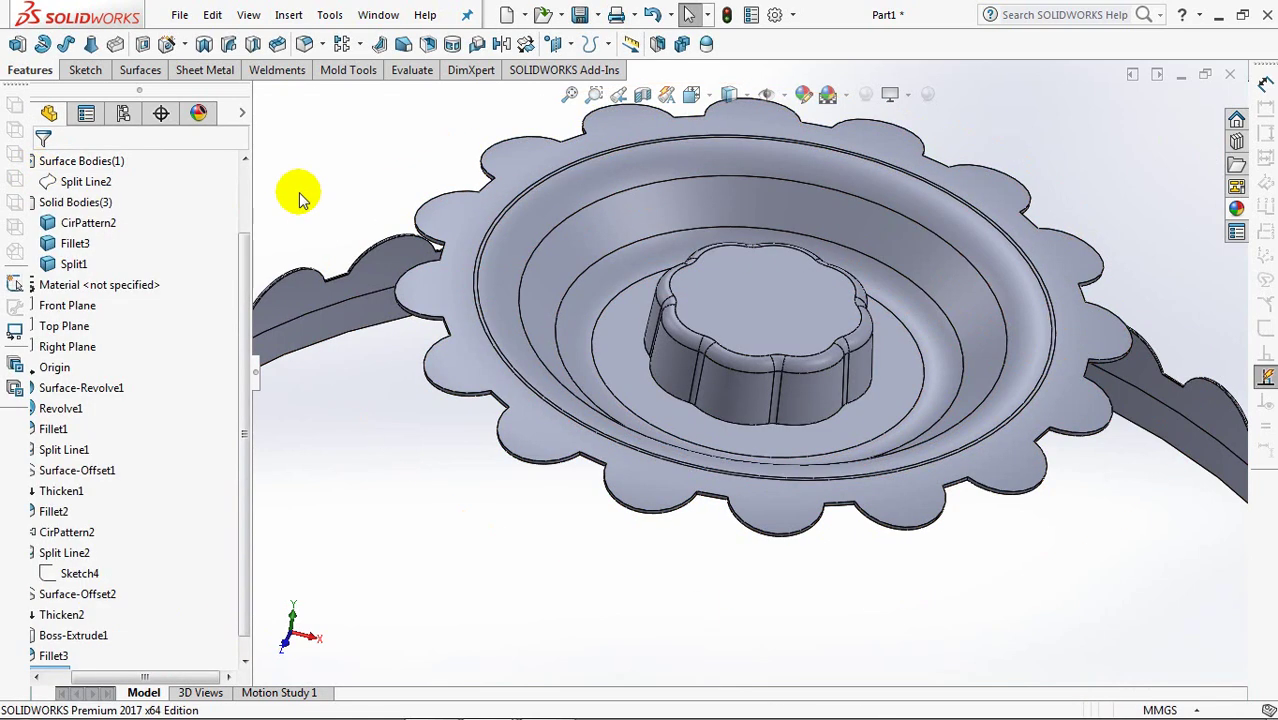
- Shell the flower boss 1 mm thick, leaving its top face open
click(428, 43)
text(1)
key(Return)
mouse_move(482, 491)
middle_down()
mouse_move(563, 323)
mouse_move(604, 433)
middle_up()
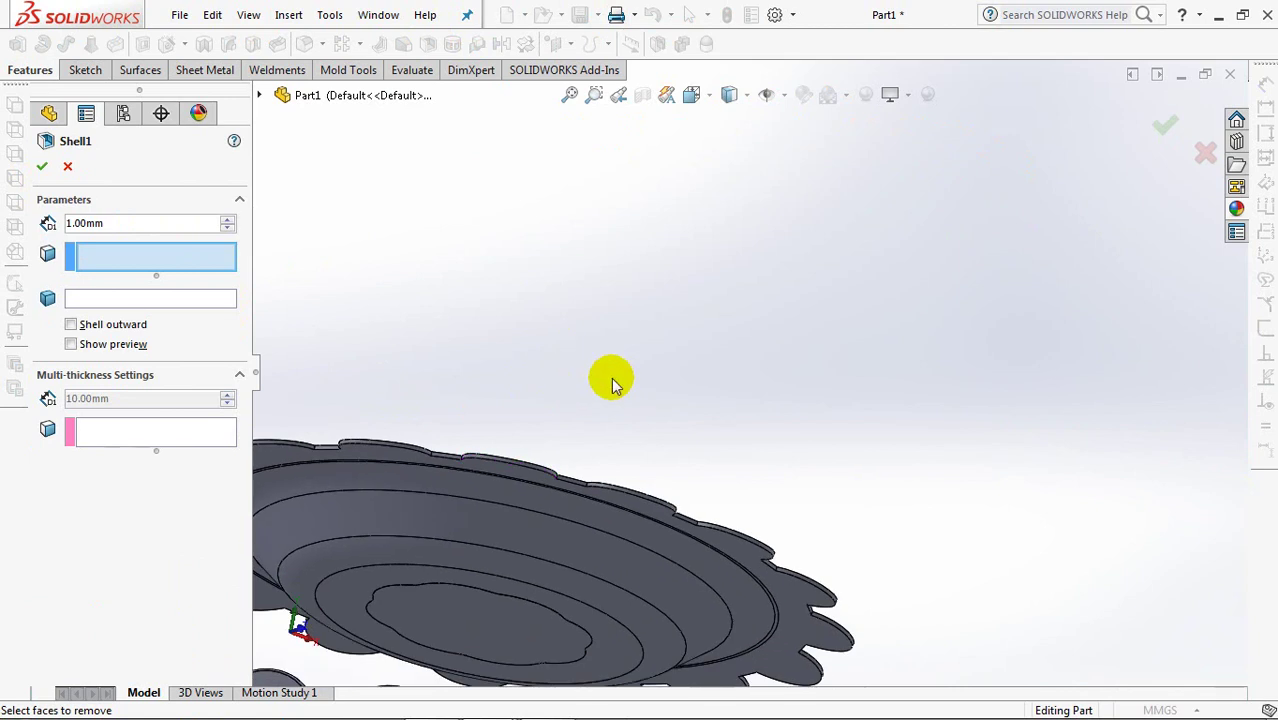
click(565, 483)
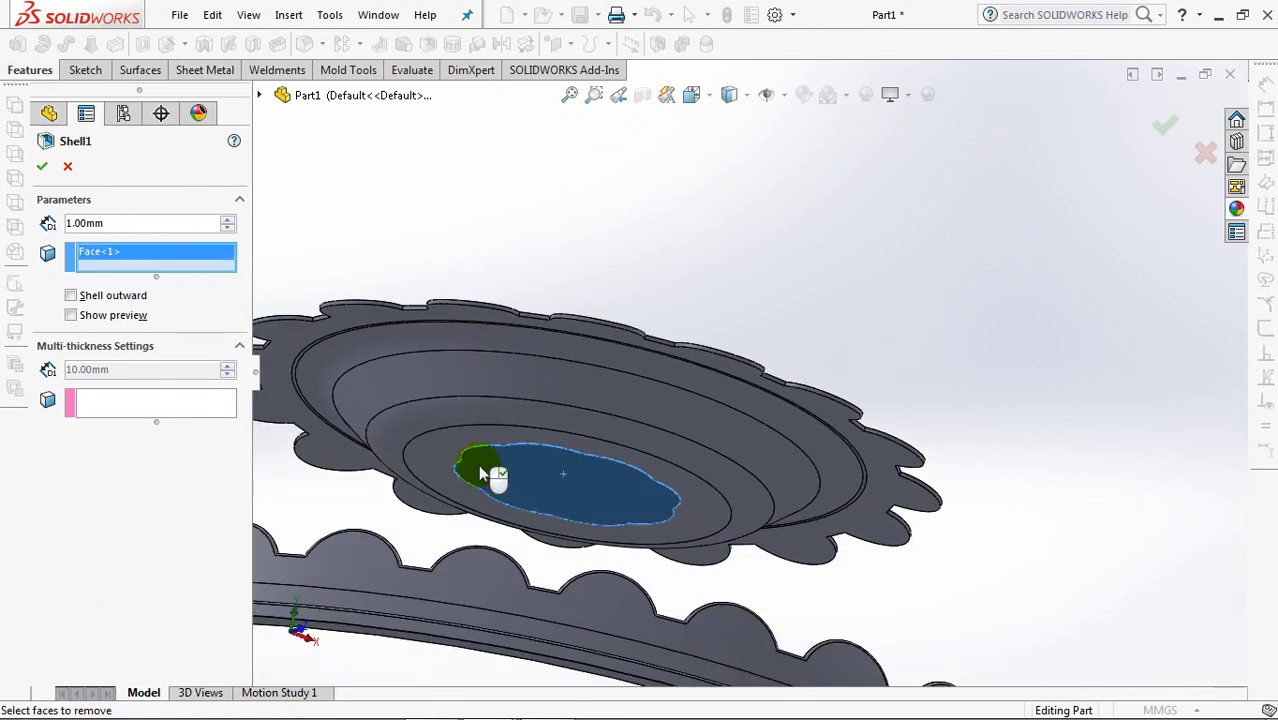
click(70, 315)
middle_drag(538, 372, 310, 478)
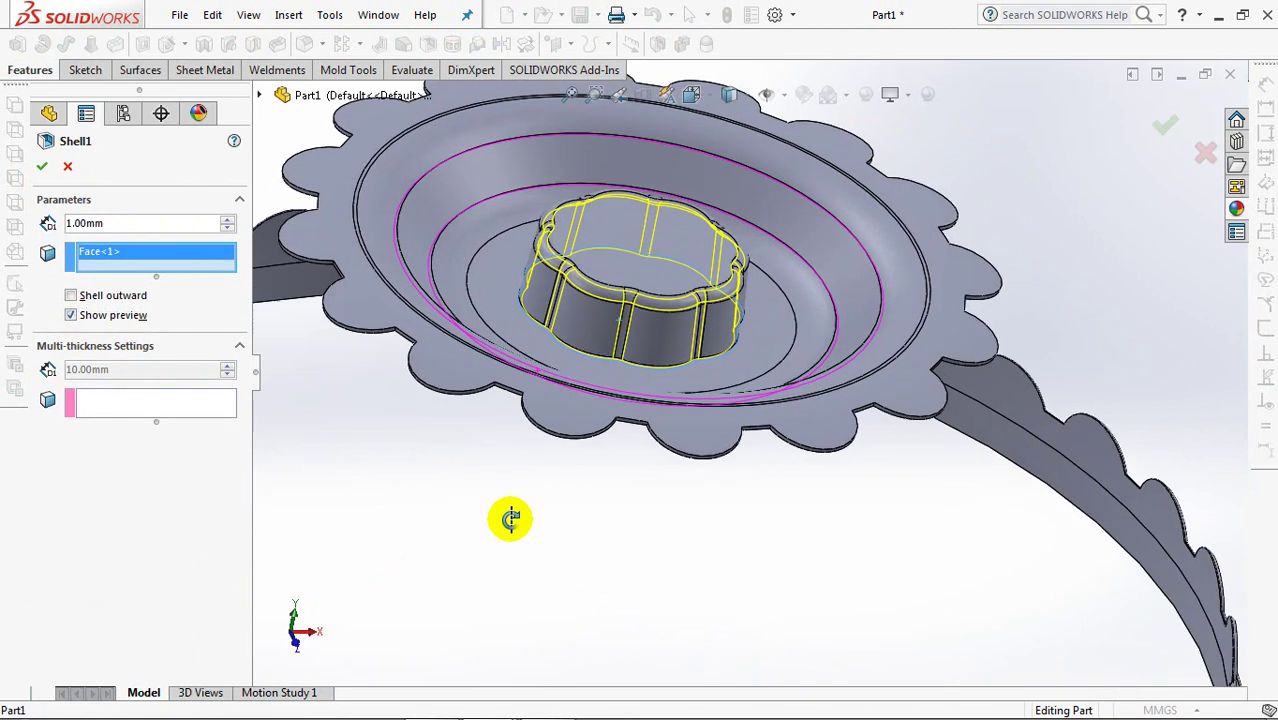
click(41, 170)
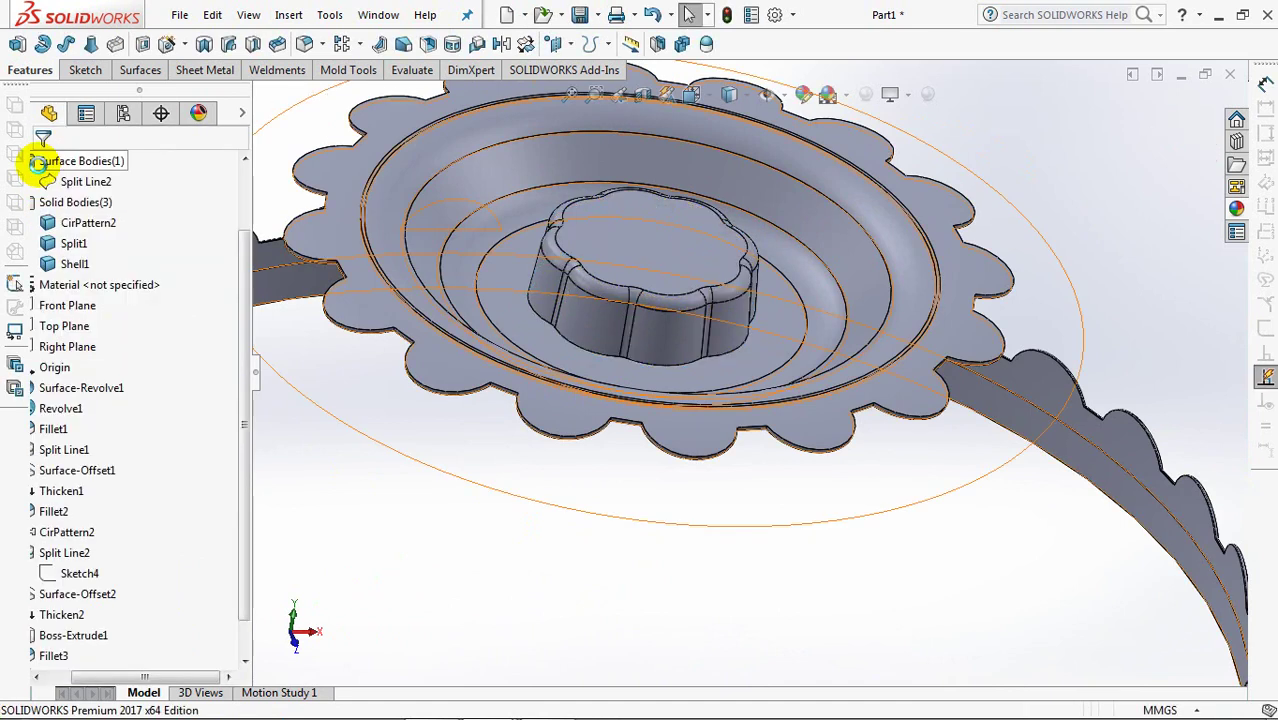
- Combine the cap body and the shelled body into one with Add (Combine1)
click(633, 226)
click(483, 218)
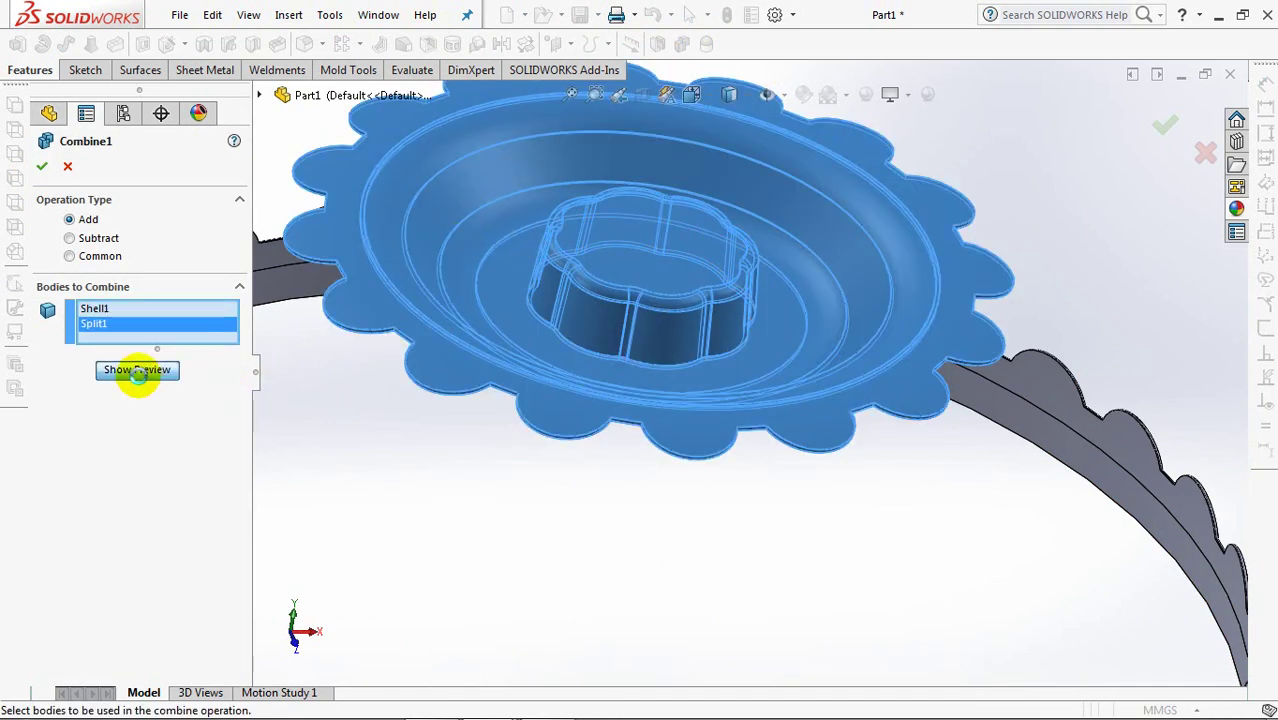
click(138, 371)
click(38, 163)
mouse_move(585, 408)
middle_down()
mouse_move(661, 242)
mouse_move(597, 413)
mouse_move(442, 419)
mouse_move(434, 494)
middle_up()
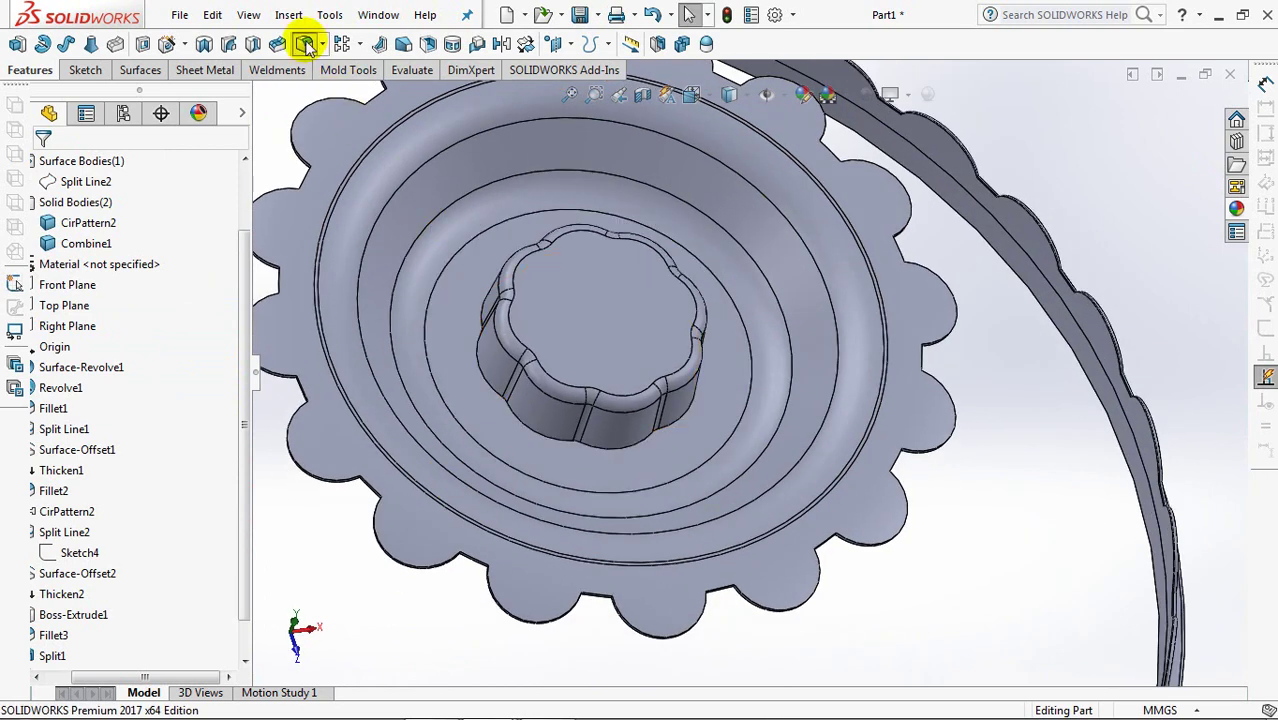
- Round the flower boss's top edge loop with a 1 mm fillet
click(307, 44)
click(160, 543)
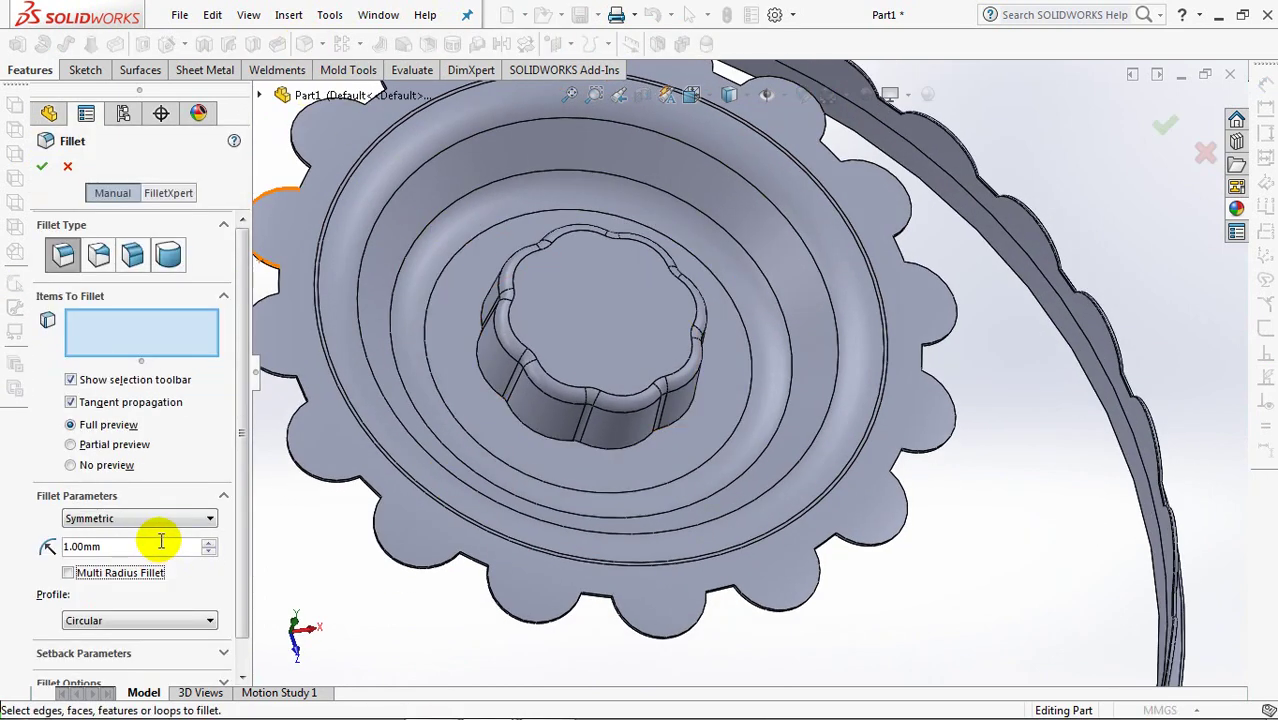
click(543, 440)
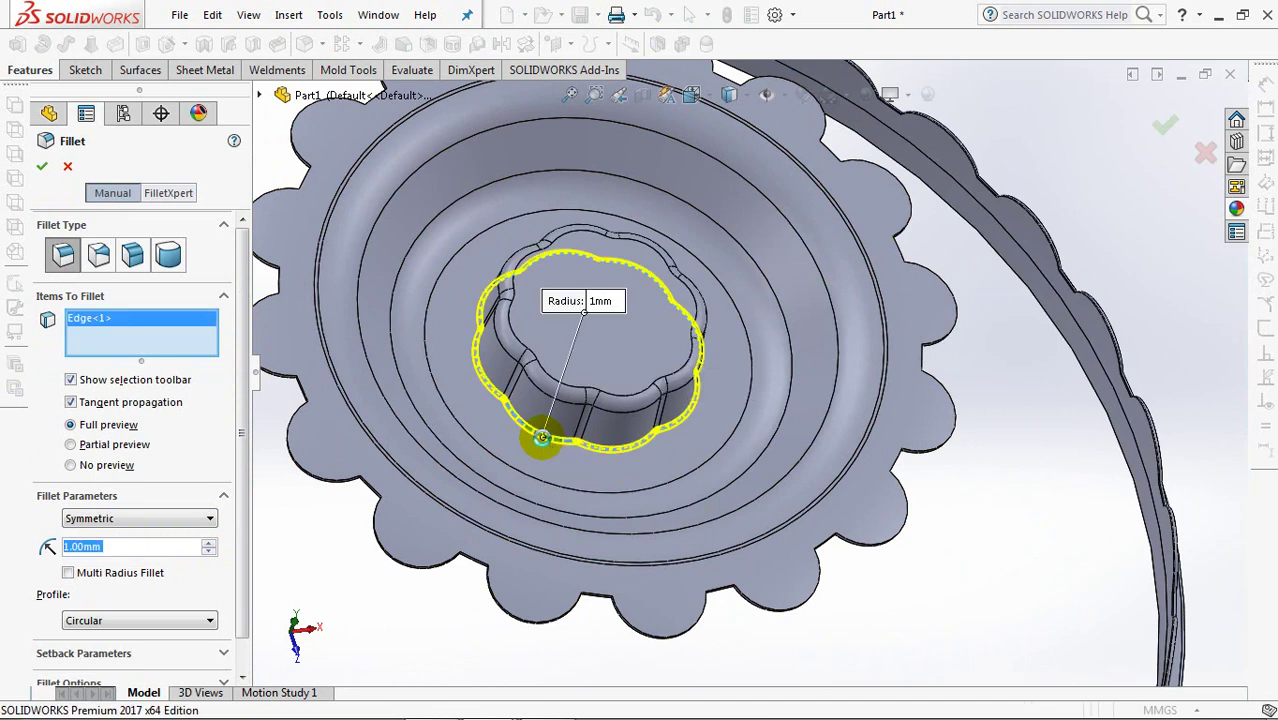
key(Return)
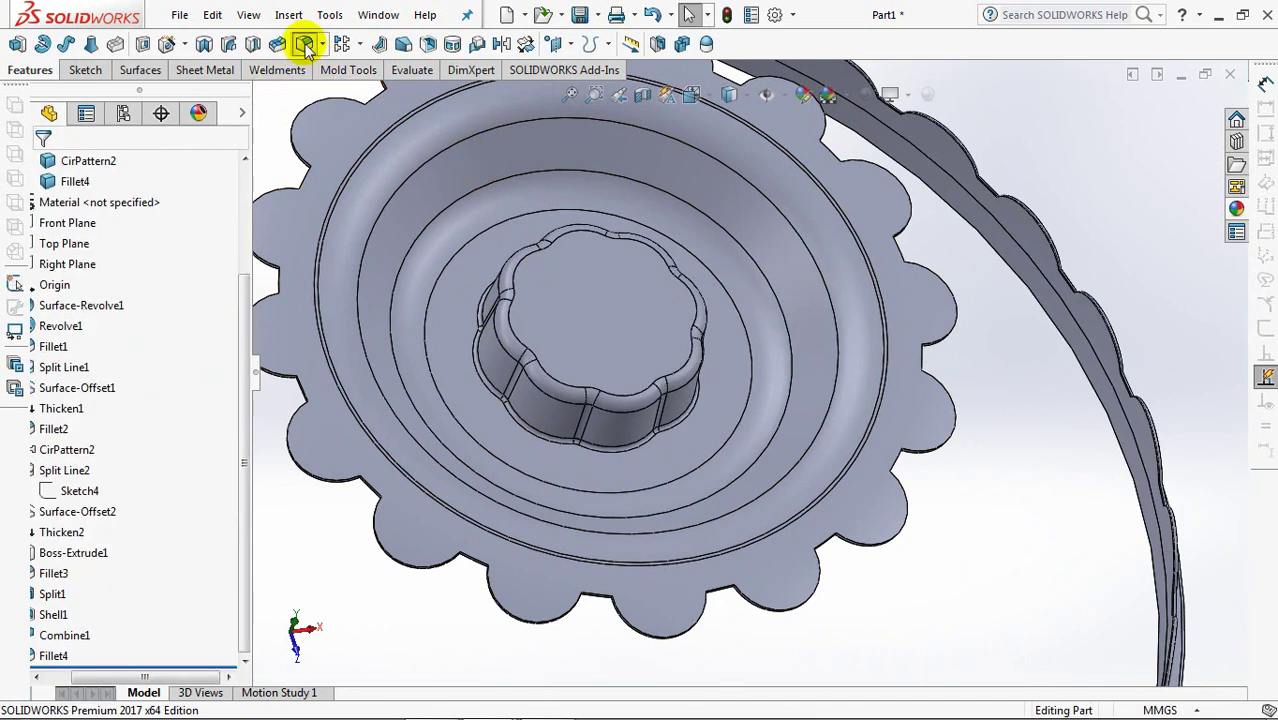
- Add a 2 mm fillet on the hollow opening edge underneath, then view isometric
click(307, 44)
text(2)
key(Tab)
mouse_move(541, 556)
middle_down()
mouse_move(667, 318)
mouse_move(668, 371)
mouse_move(676, 356)
mouse_move(641, 393)
mouse_move(616, 468)
middle_up()
scroll(611, 447, down, 3)
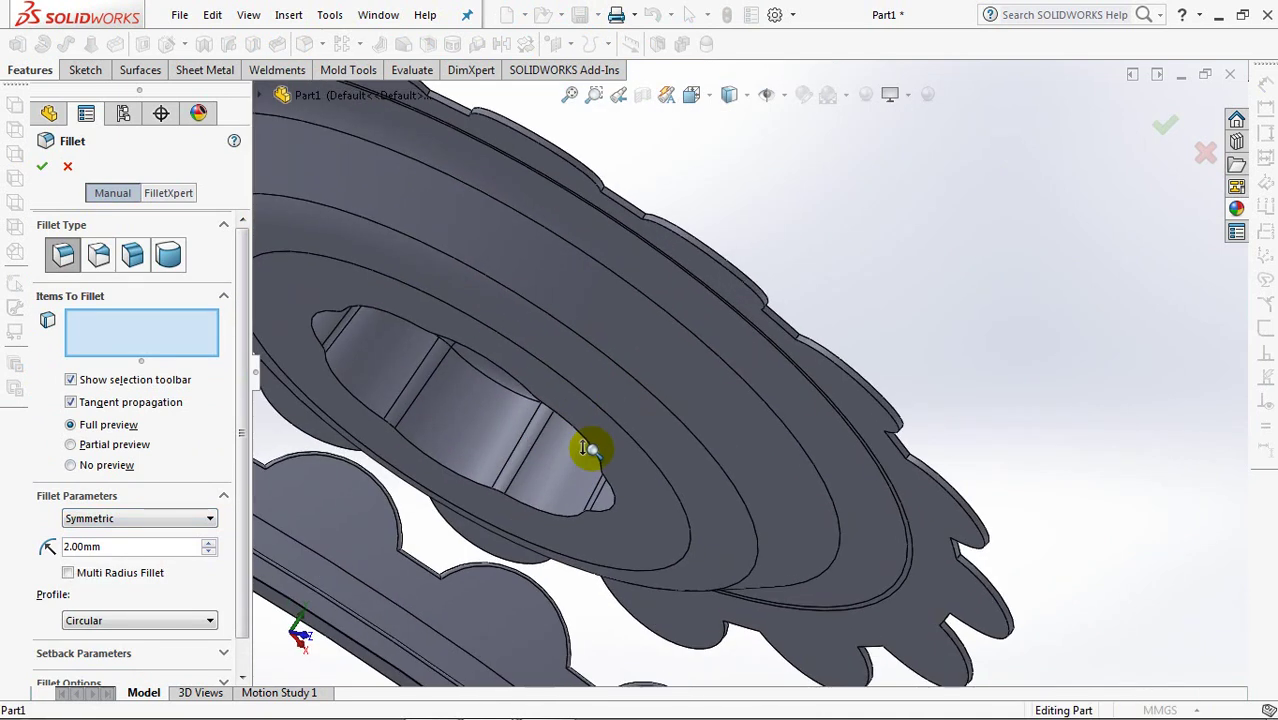
scroll(530, 517, down, 2)
click(527, 511)
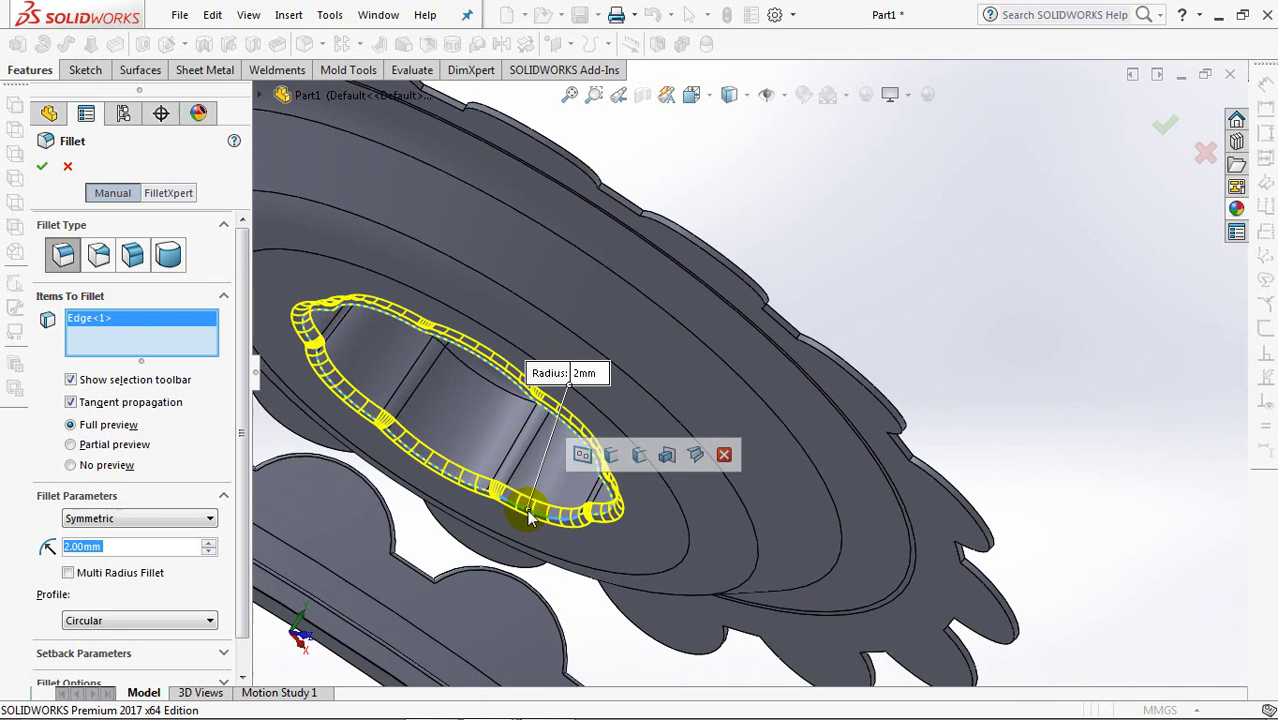
click(42, 170)
middle_drag(862, 231, 793, 279)
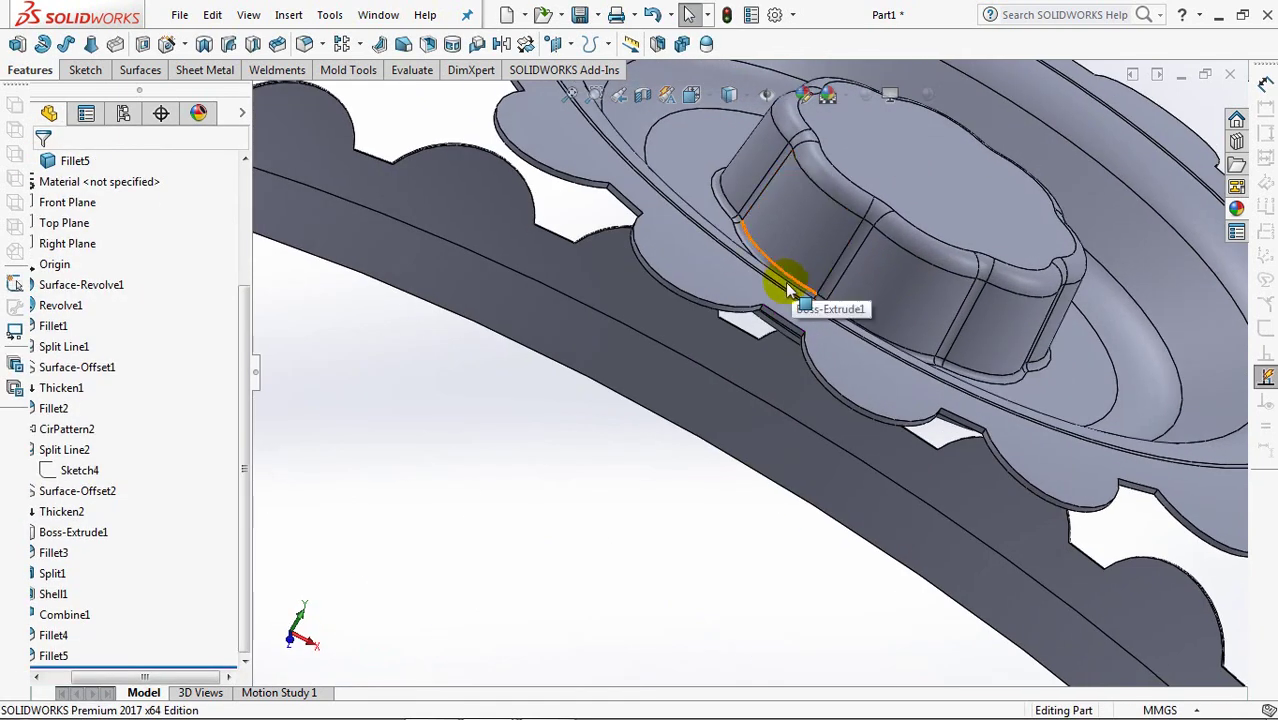
key(ctrl+7)
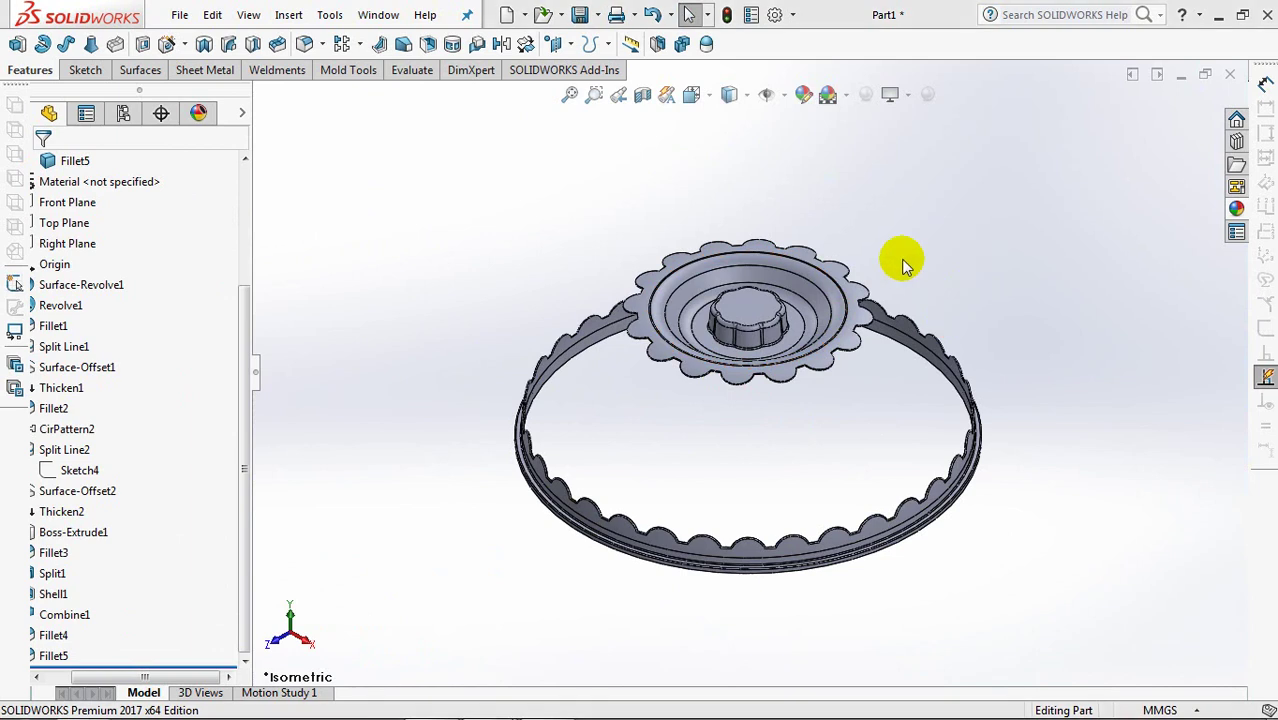
- Show Sketch4 and create Plane1 from the Top Plane and Sketch4's line
drag(169, 677, 143, 677)
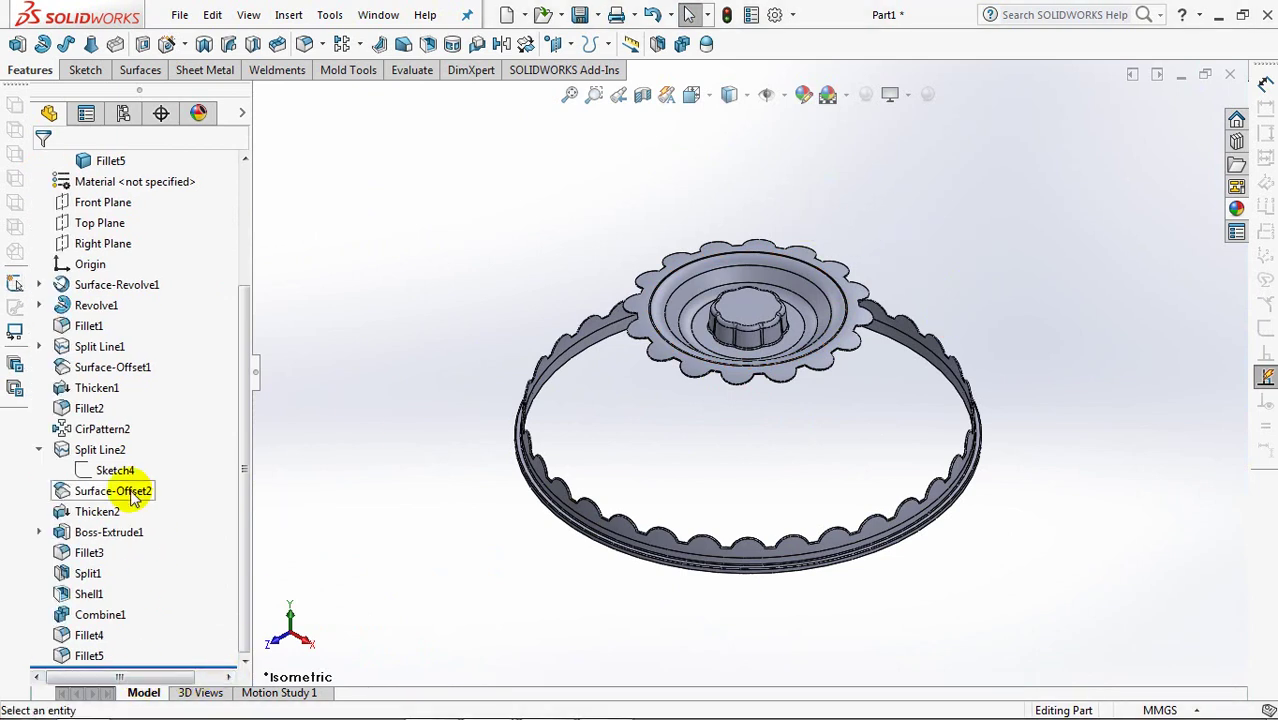
click(115, 470)
click(129, 447)
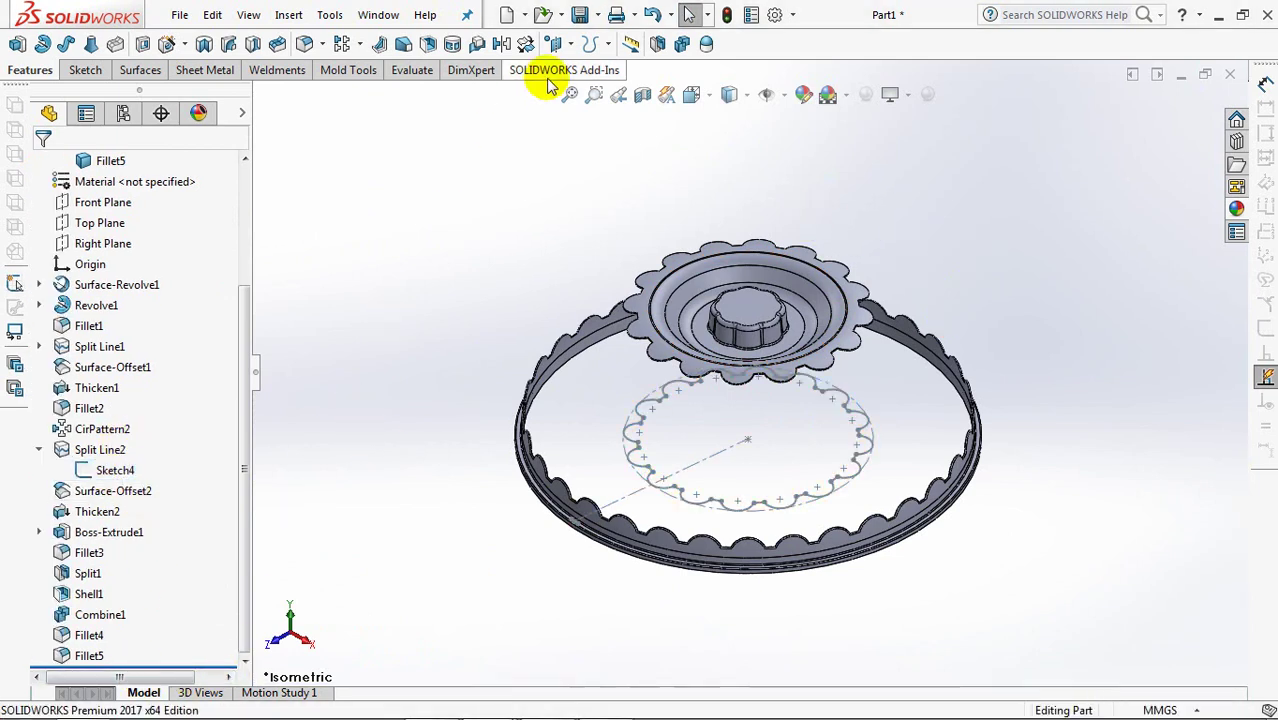
click(568, 44)
click(577, 68)
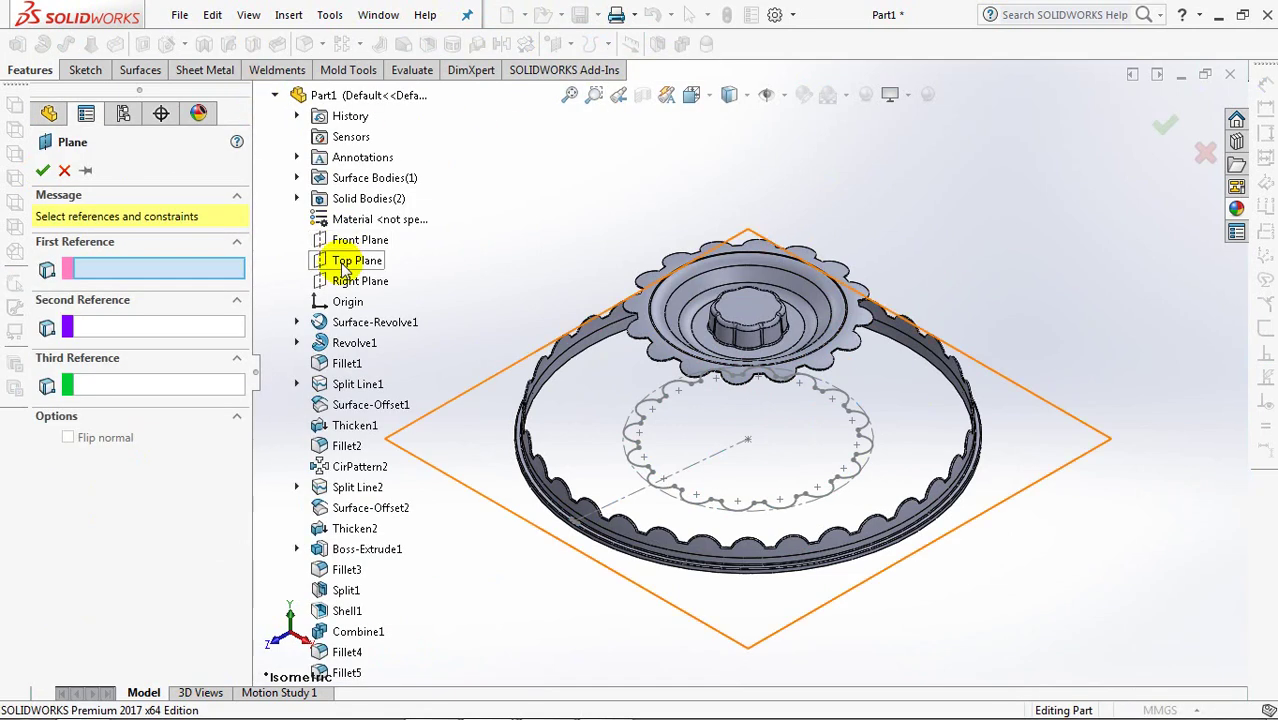
click(345, 262)
click(697, 468)
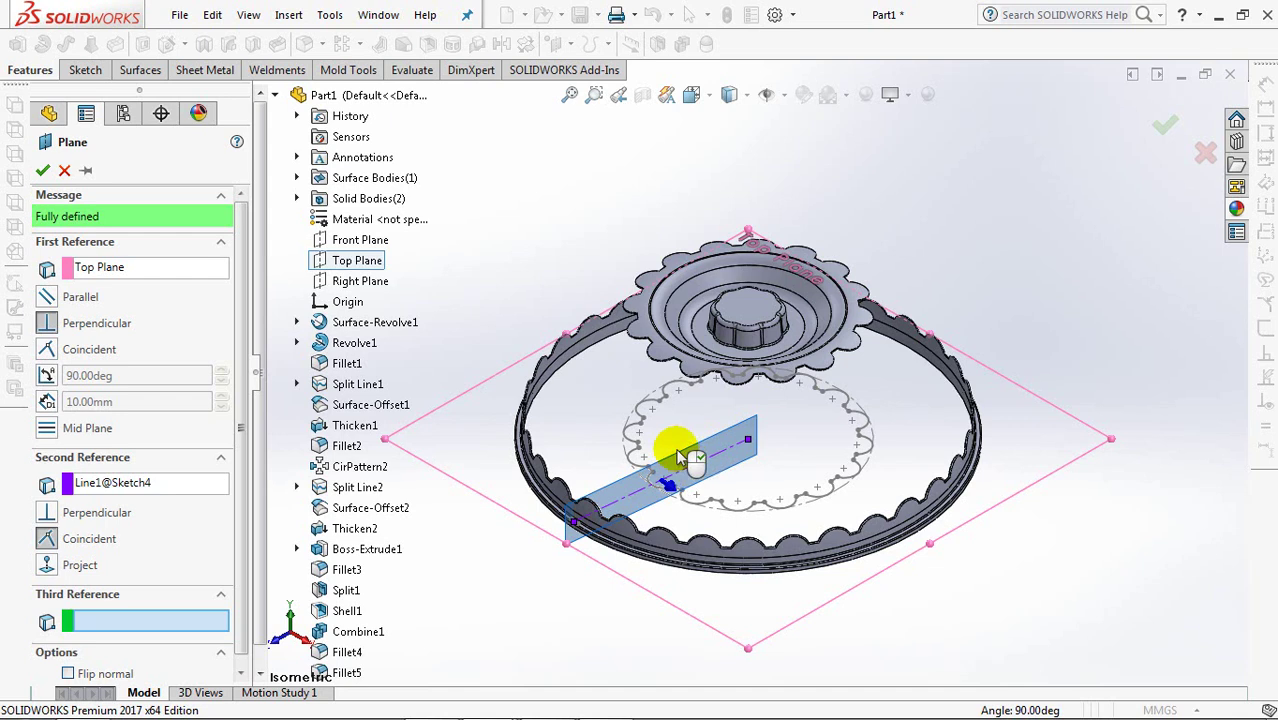
click(1162, 123)
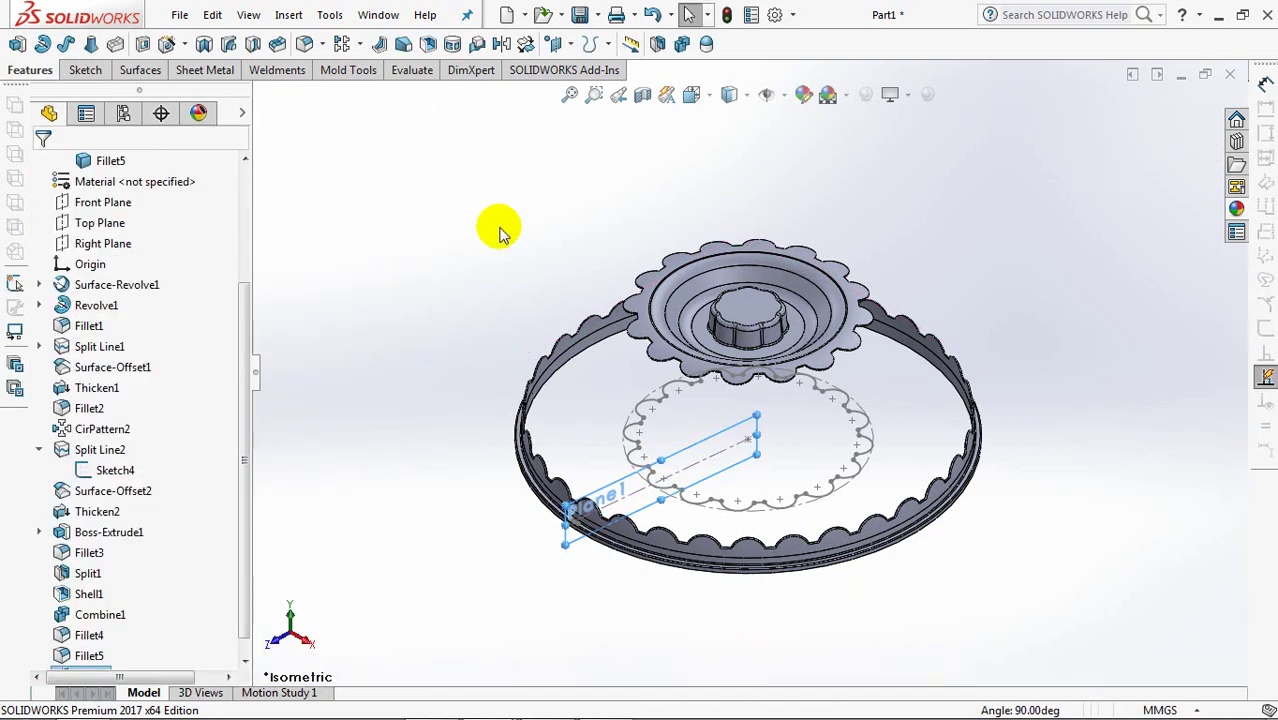
- Hide Sketch4 again
click(127, 481)
click(125, 442)
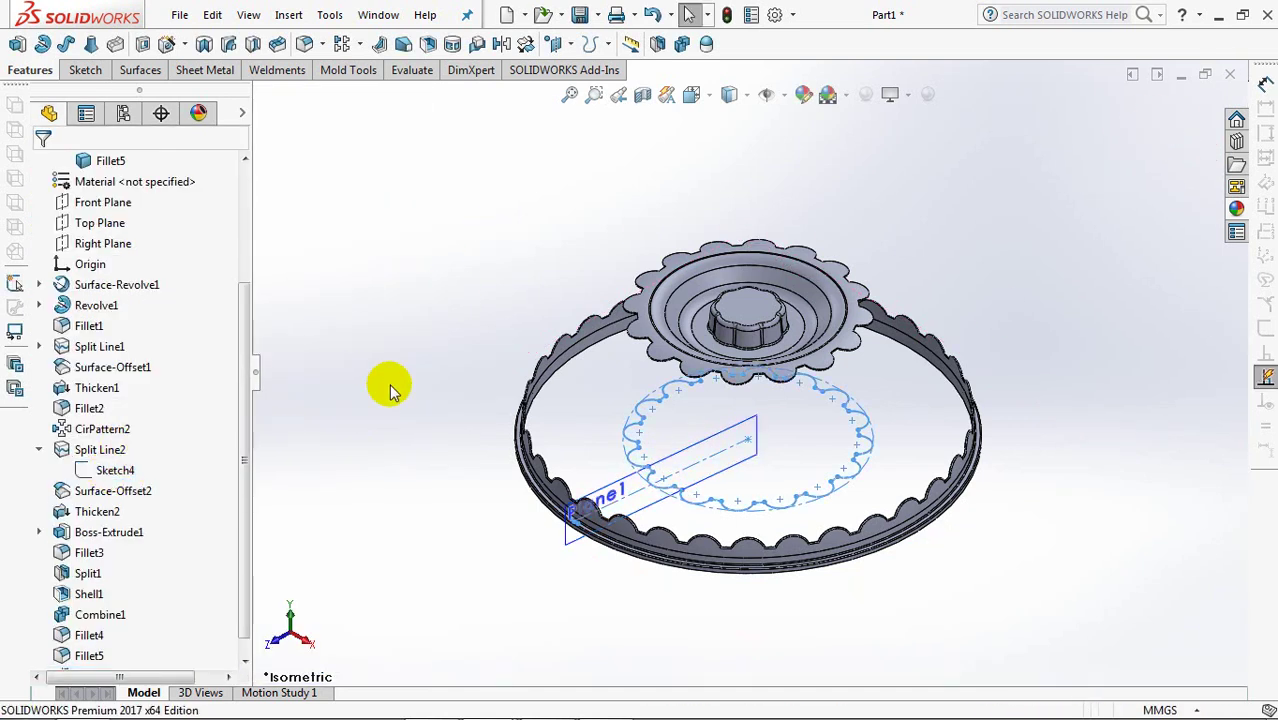
drag(246, 378, 270, 265)
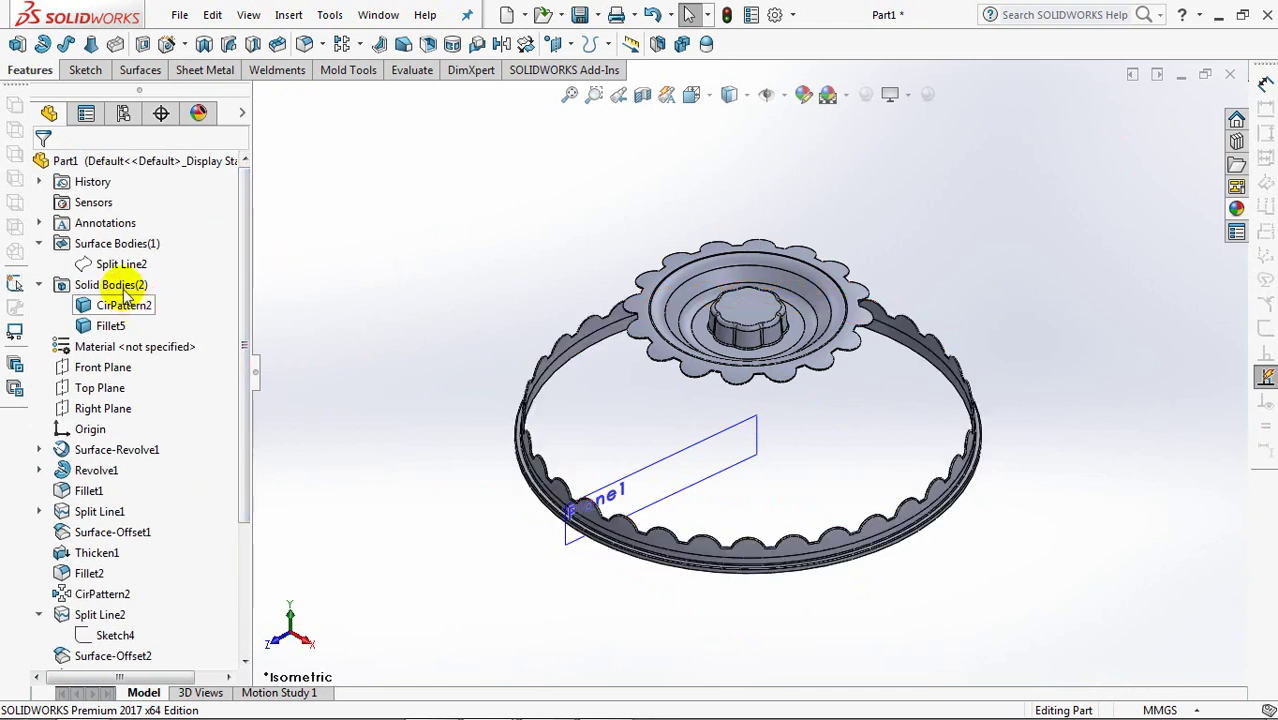
- Show the hidden Split Line2 surface body
click(112, 284)
click(120, 264)
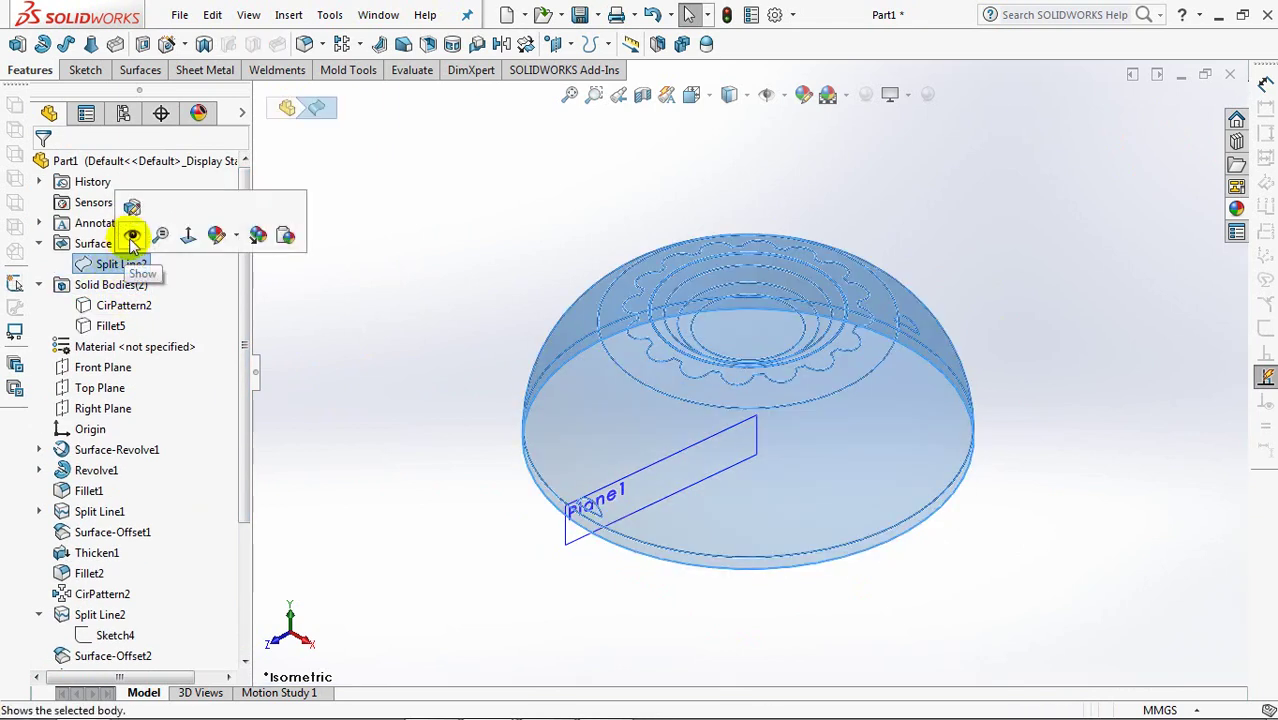
click(92, 238)
- Delete and patch the scalloped ring and two other dome faces, then view isometric
click(138, 70)
click(330, 44)
click(641, 368)
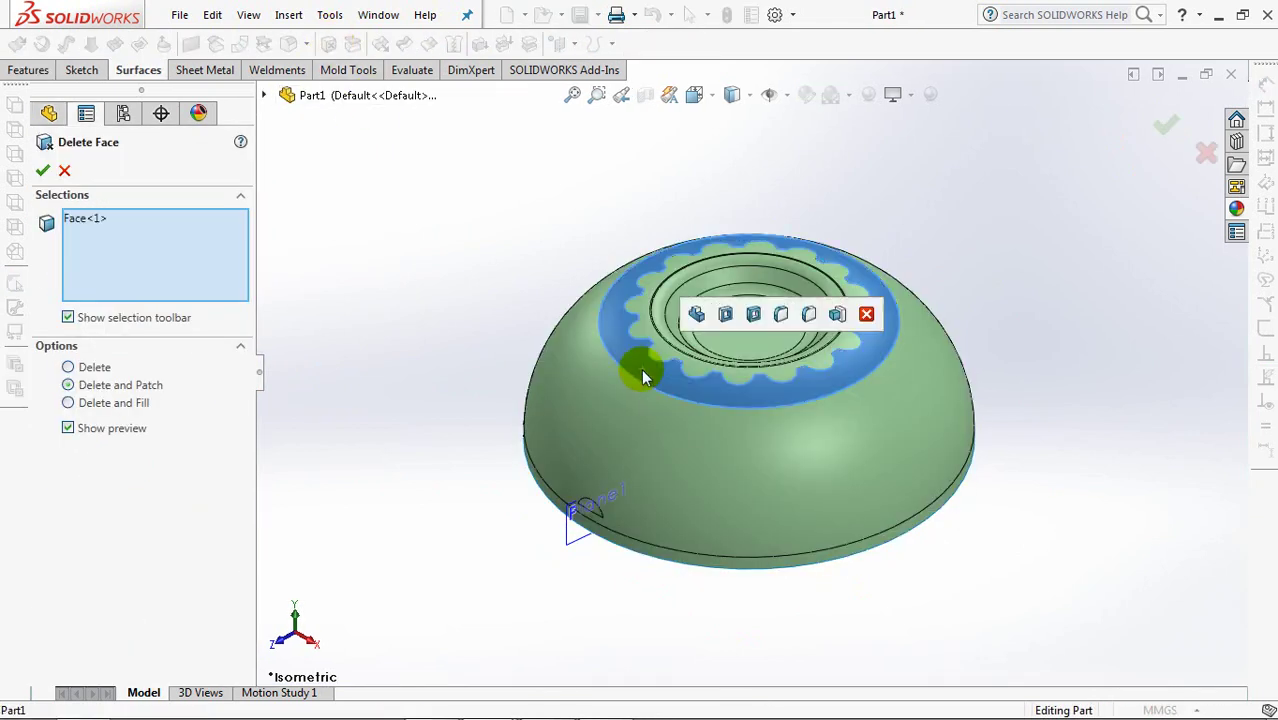
mouse_move(590, 562)
shift+middle_down()
mouse_move(586, 470)
mouse_move(604, 374)
shift+middle_up()
click(696, 363)
mouse_move(696, 363)
middle_down()
mouse_move(707, 320)
mouse_move(602, 391)
mouse_move(548, 448)
mouse_move(884, 522)
mouse_move(893, 505)
middle_up()
click(893, 505)
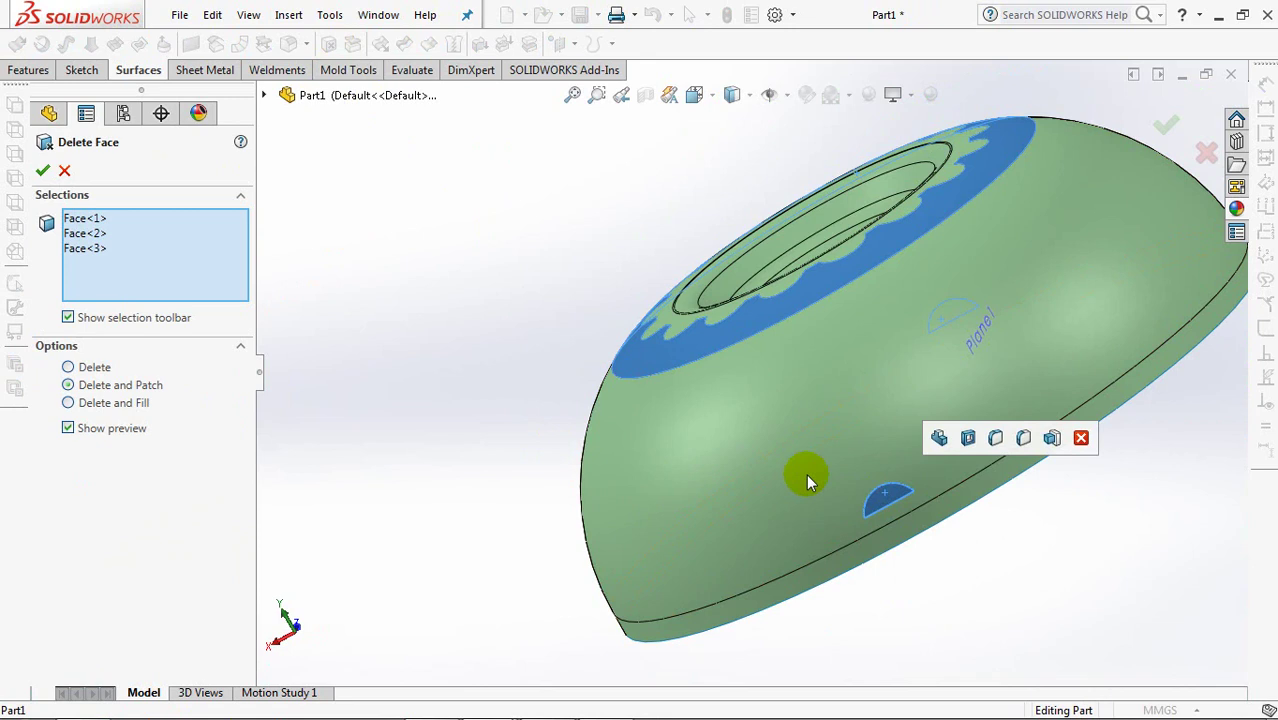
click(42, 170)
middle_drag(448, 271, 503, 247)
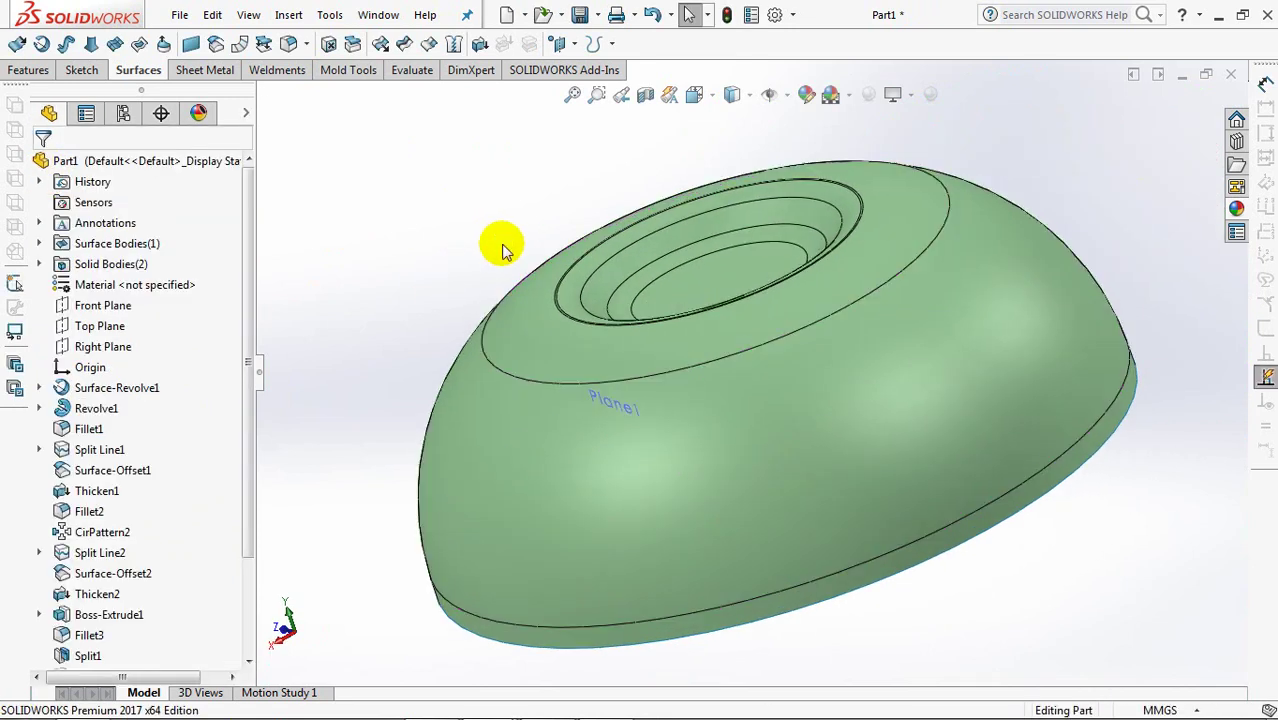
key(ctrl+7)
- Start a sketch on Plane1 and convert the dome's silhouette edge into it
click(576, 540)
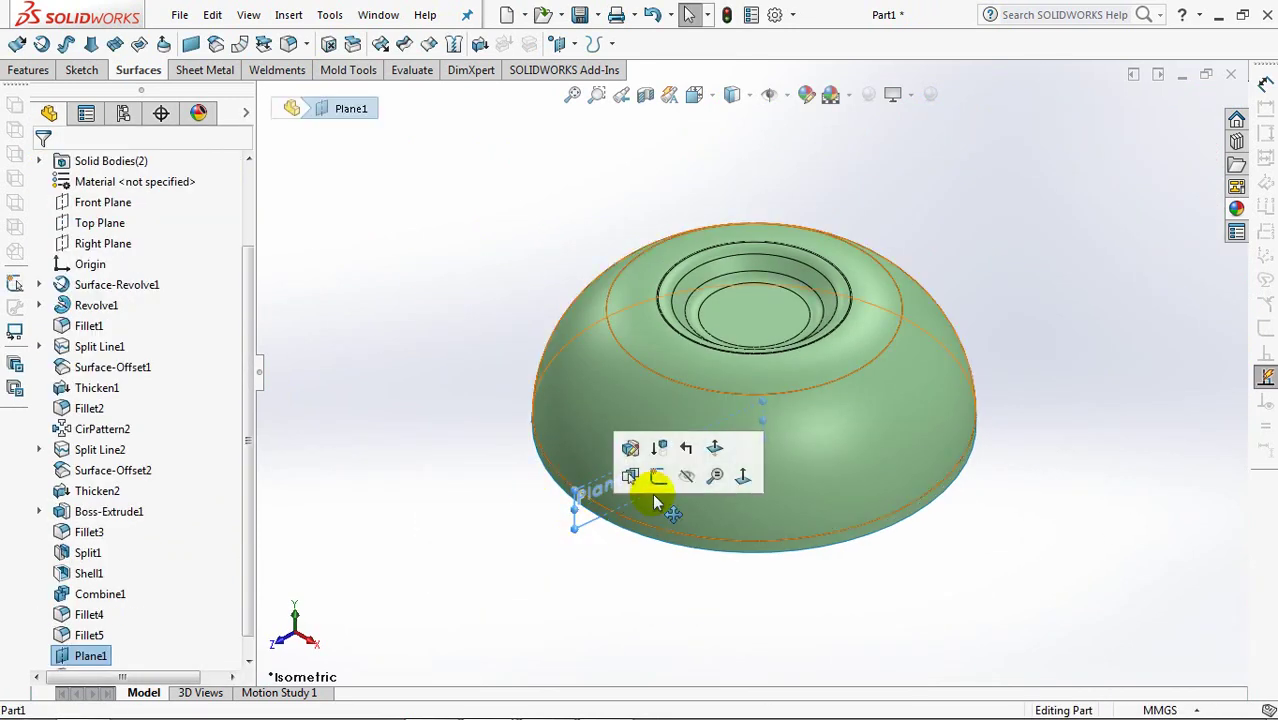
click(647, 487)
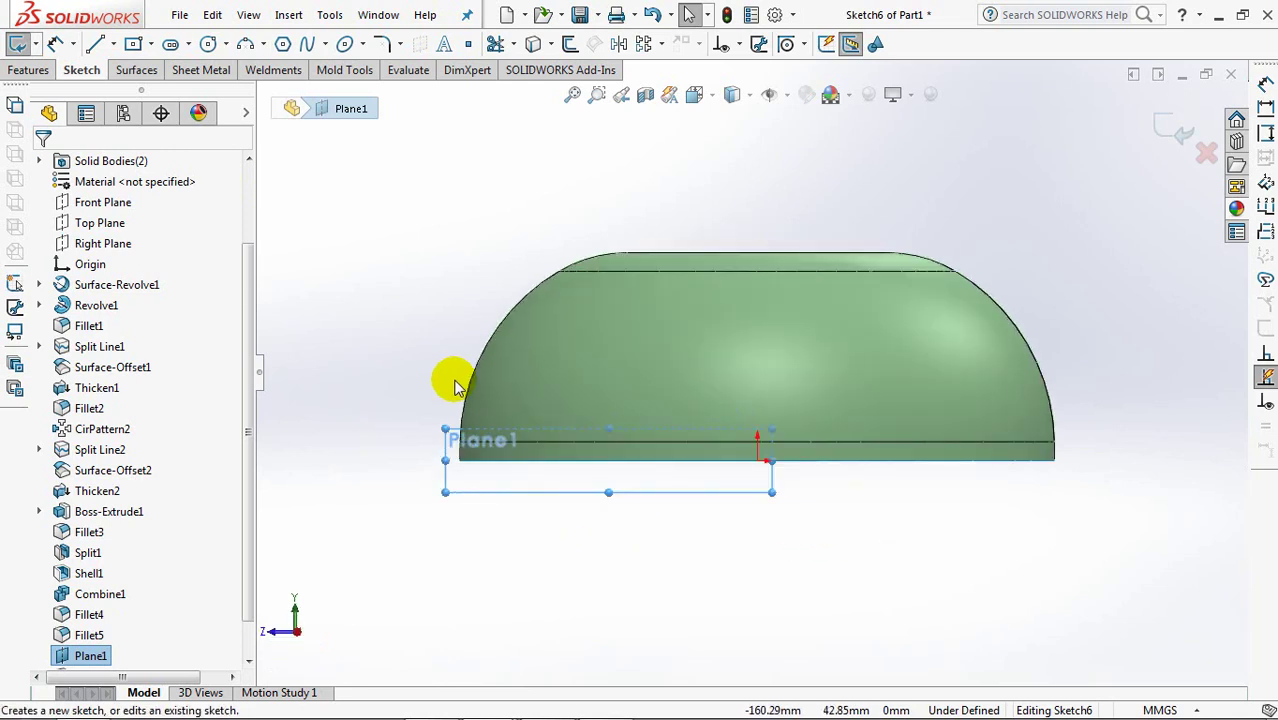
click(532, 43)
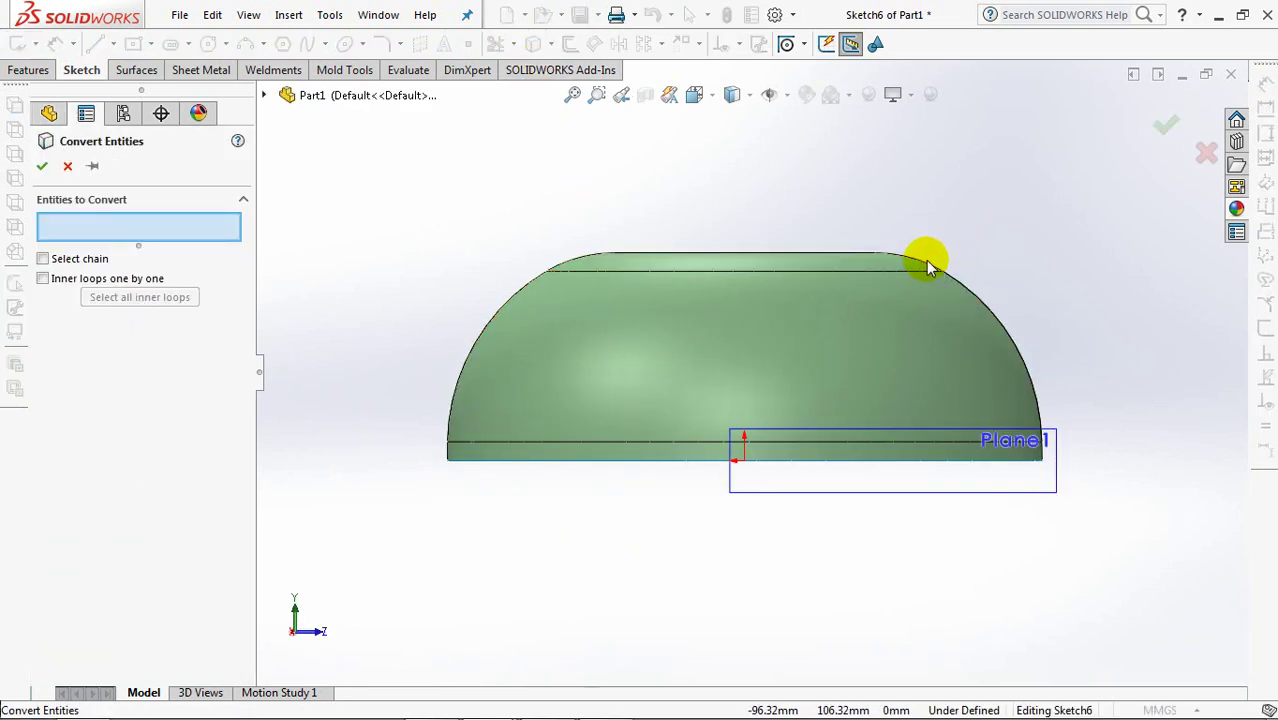
middle_drag(928, 265, 887, 300)
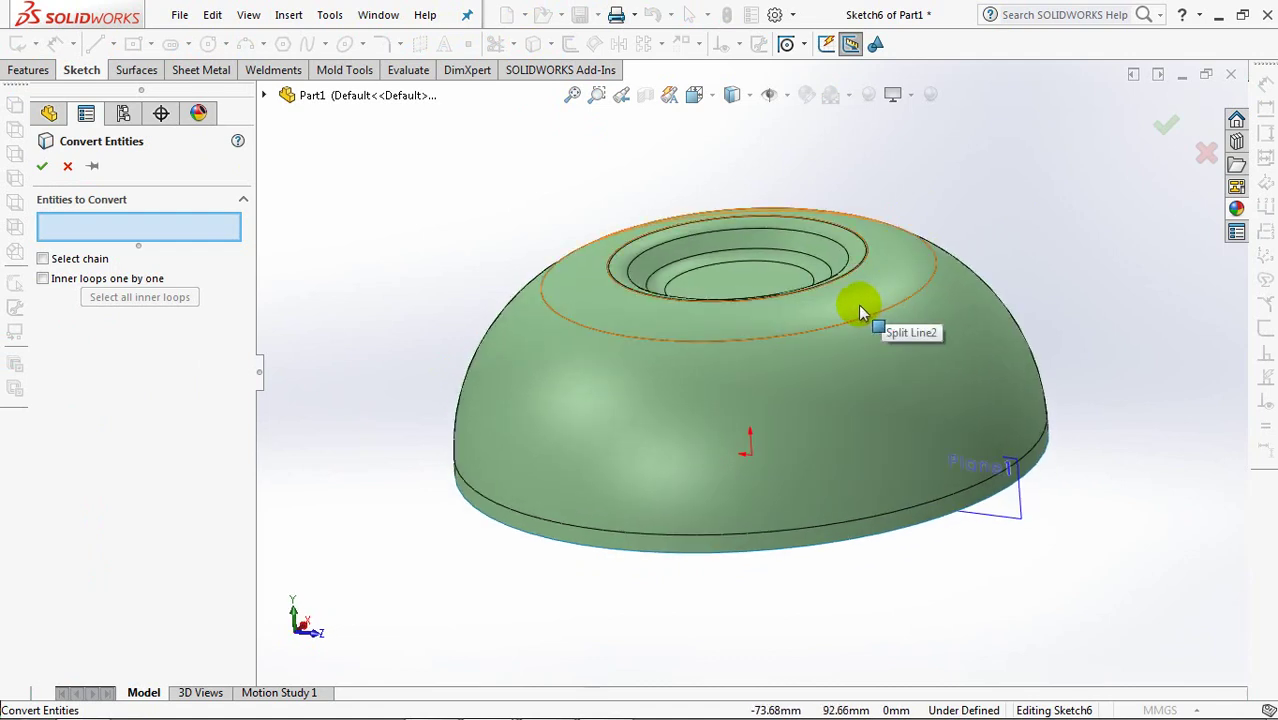
click(893, 296)
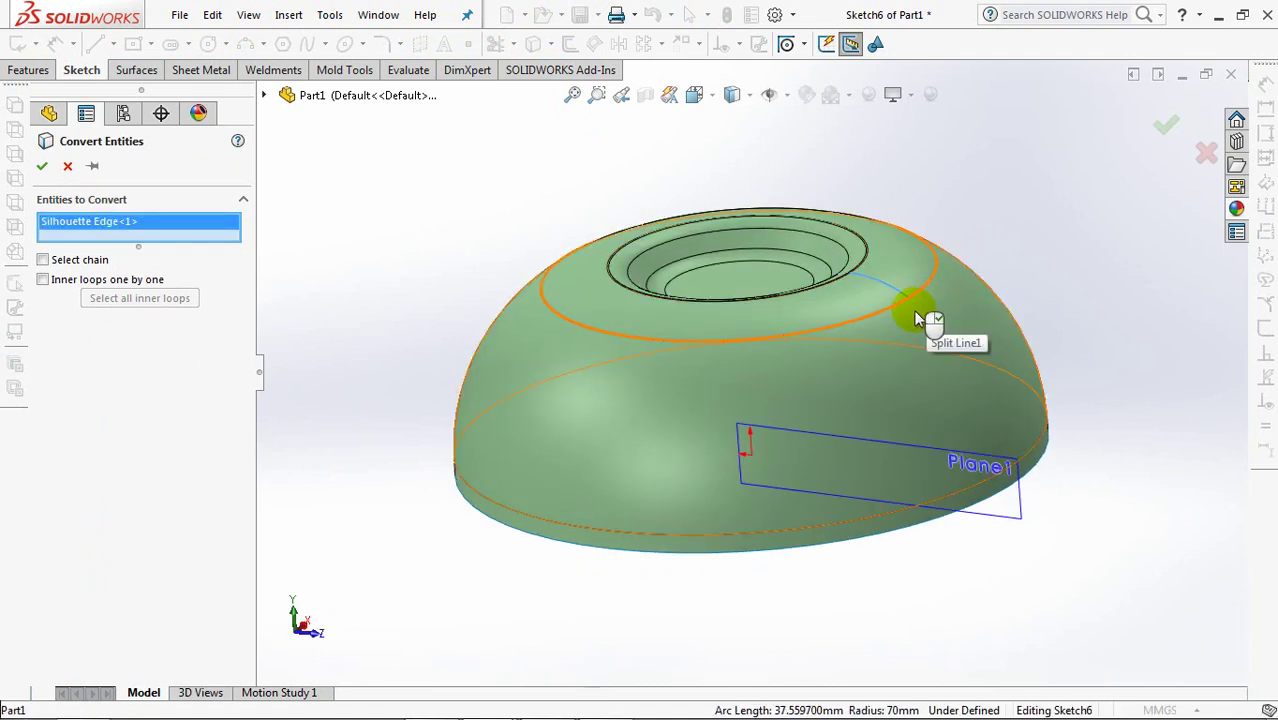
click(41, 166)
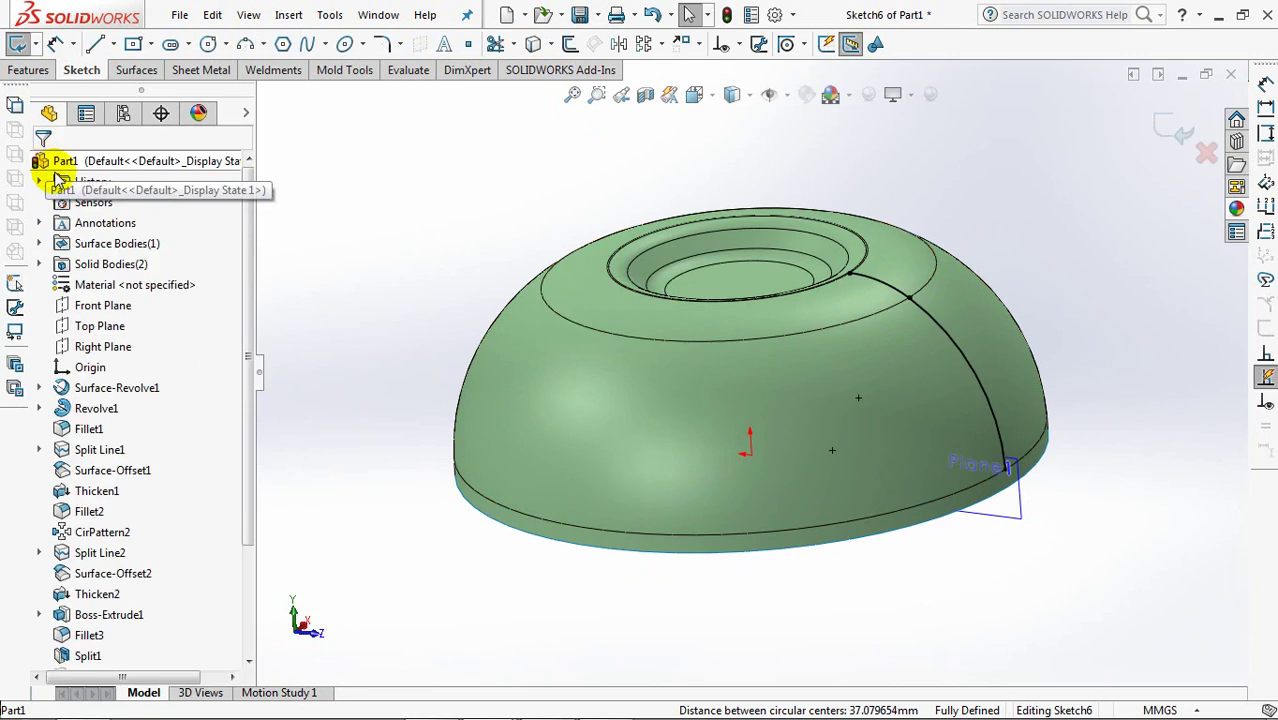
- Offset the top rim face's edges, with the offset set to 10.00 mm
mouse_move(817, 246)
middle_down()
mouse_move(862, 297)
mouse_move(856, 262)
middle_up()
click(856, 262)
click(570, 43)
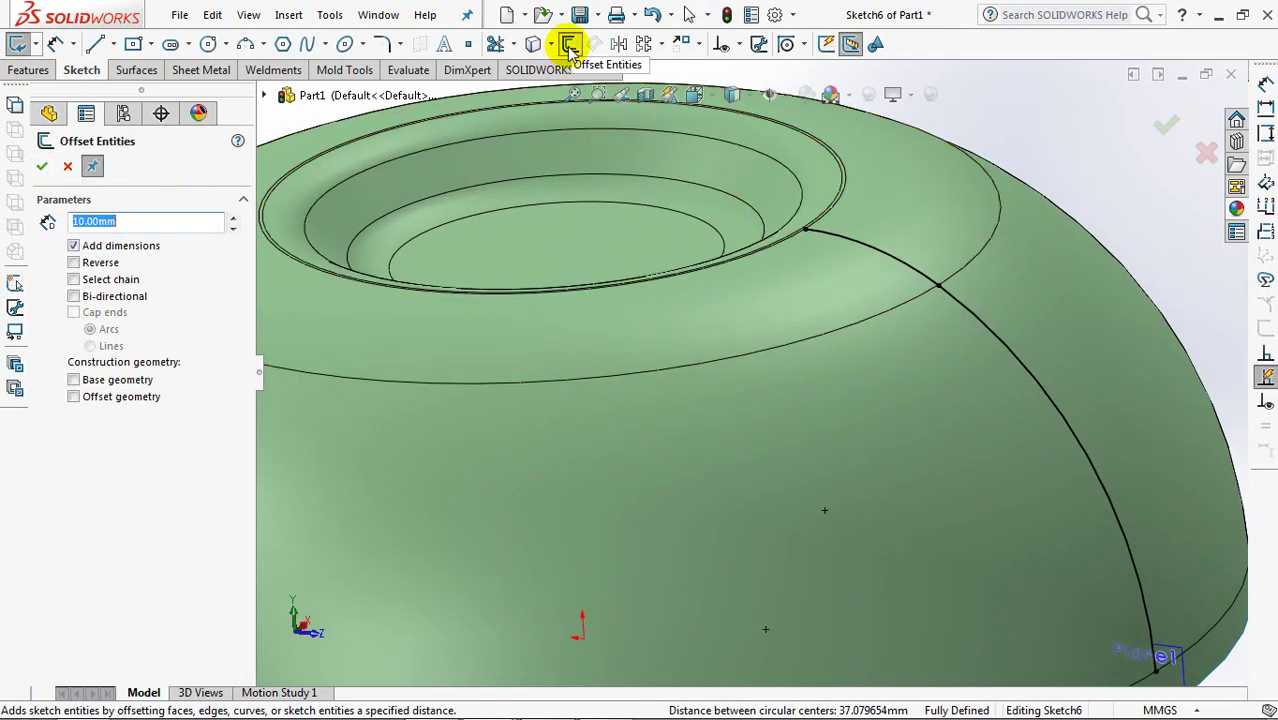
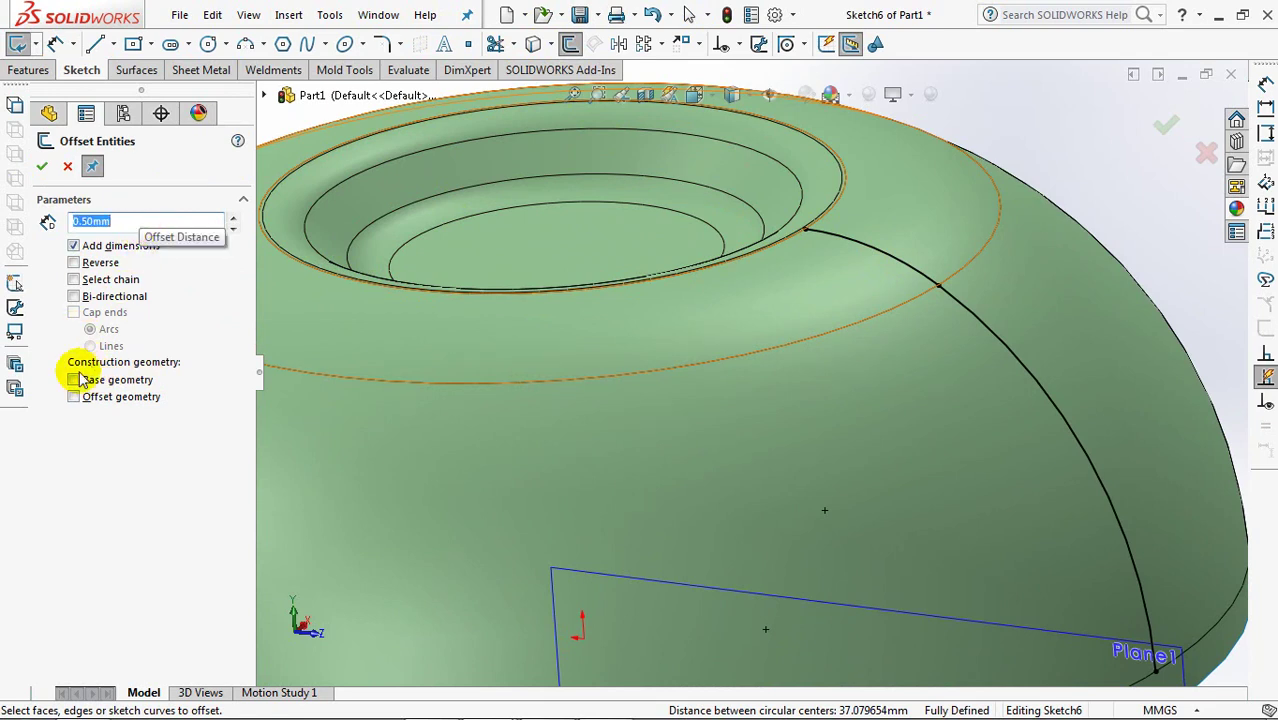
- Offset both path arcs by 0.50 mm on the reversed side and exit Sketch6
click(908, 284)
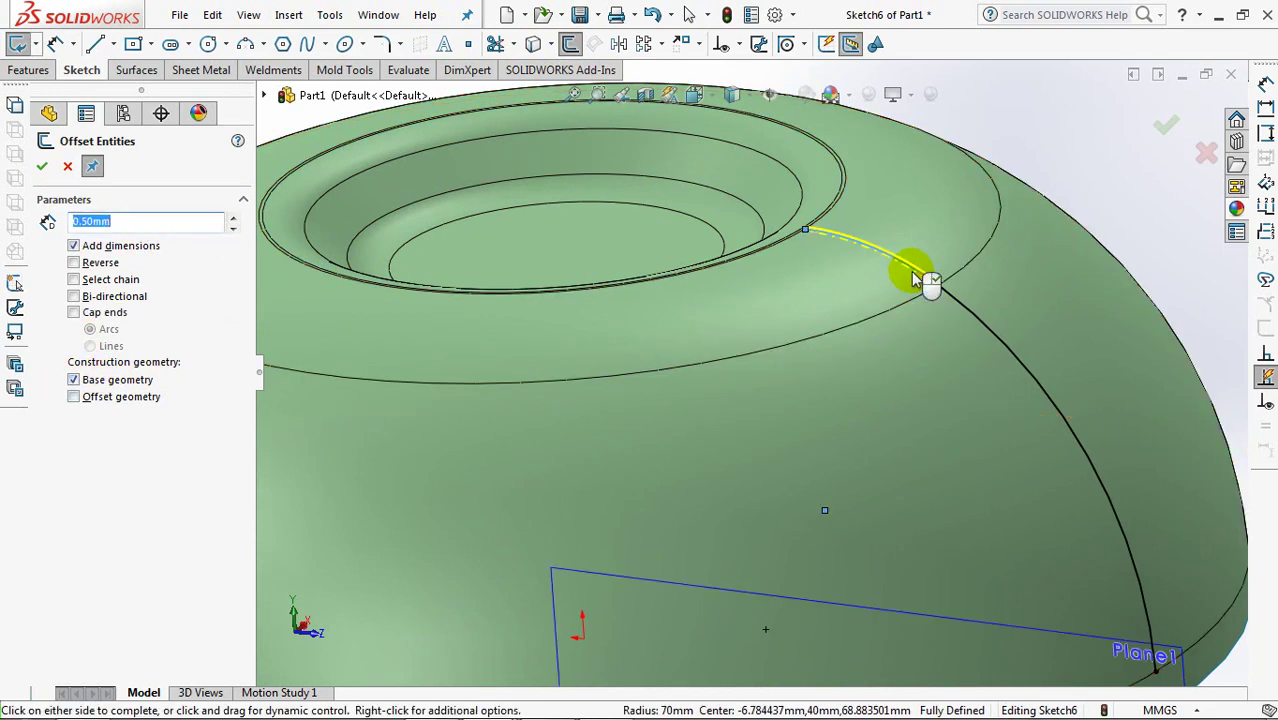
click(945, 294)
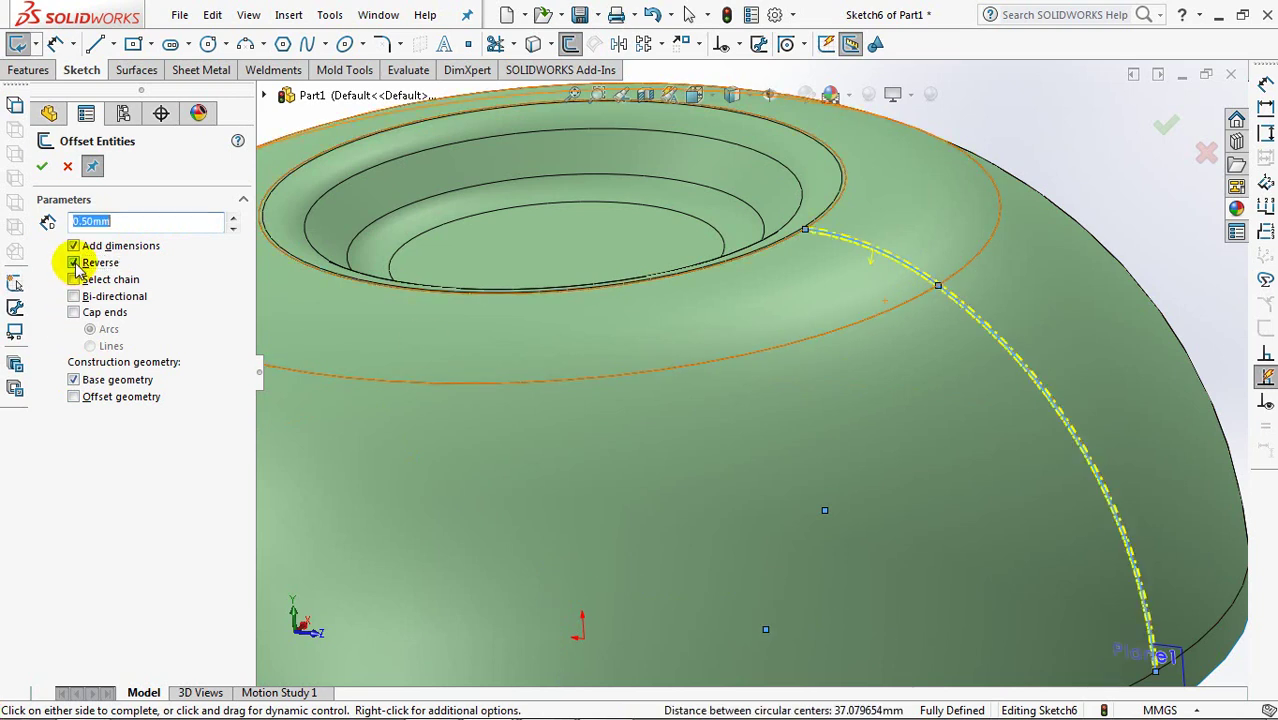
click(40, 167)
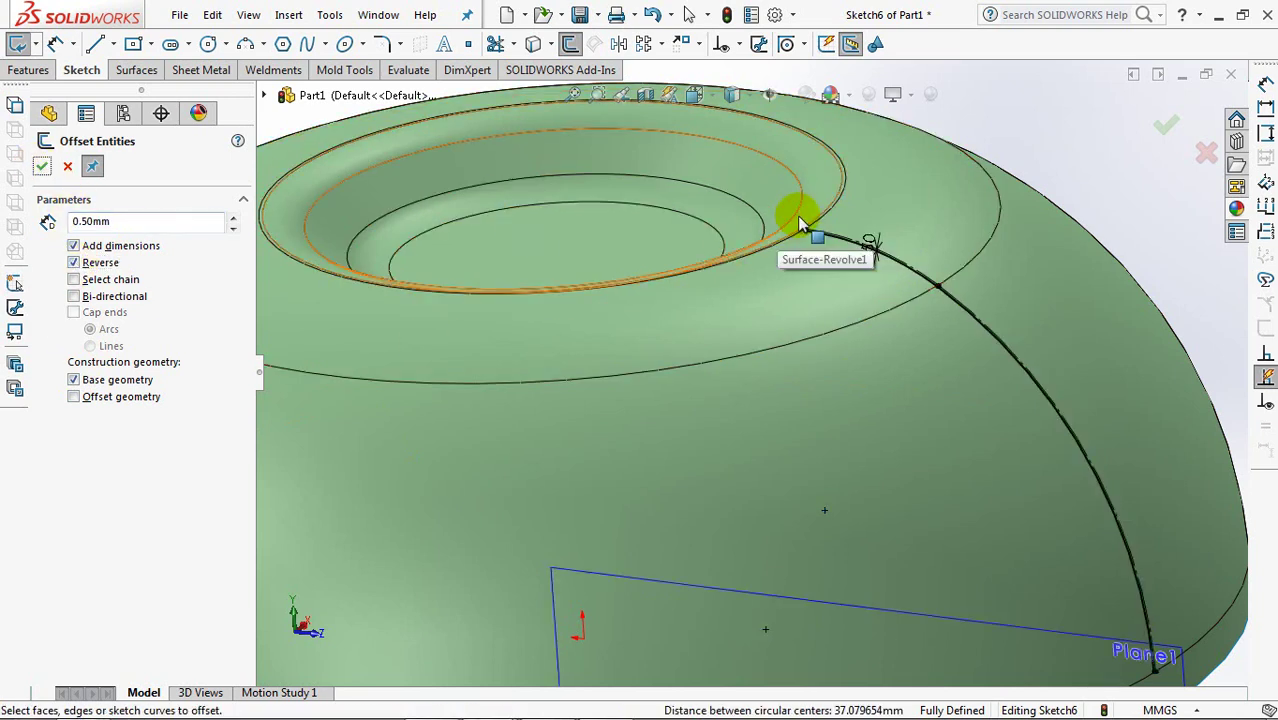
scroll(820, 180, down, 5)
scroll(825, 158, up, 5)
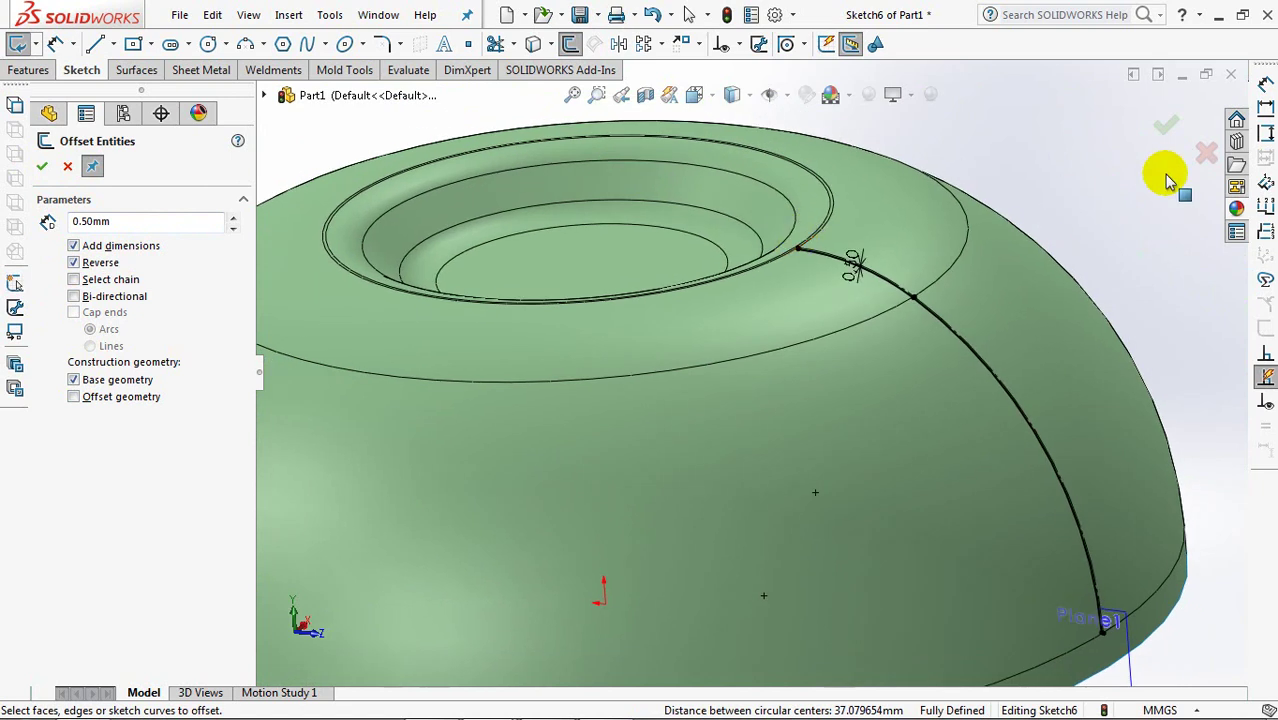
click(1166, 127)
click(1170, 130)
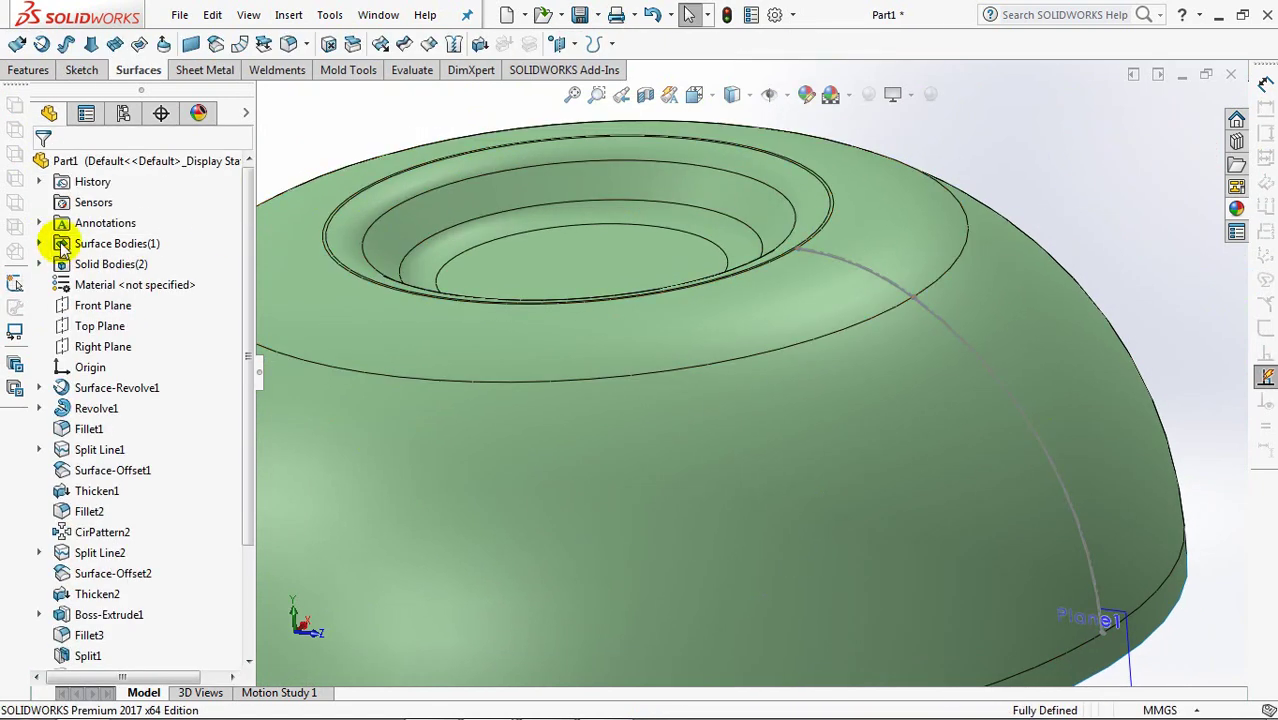
- Hide the Solid Bodies to check the path, then show them again
click(62, 264)
click(72, 213)
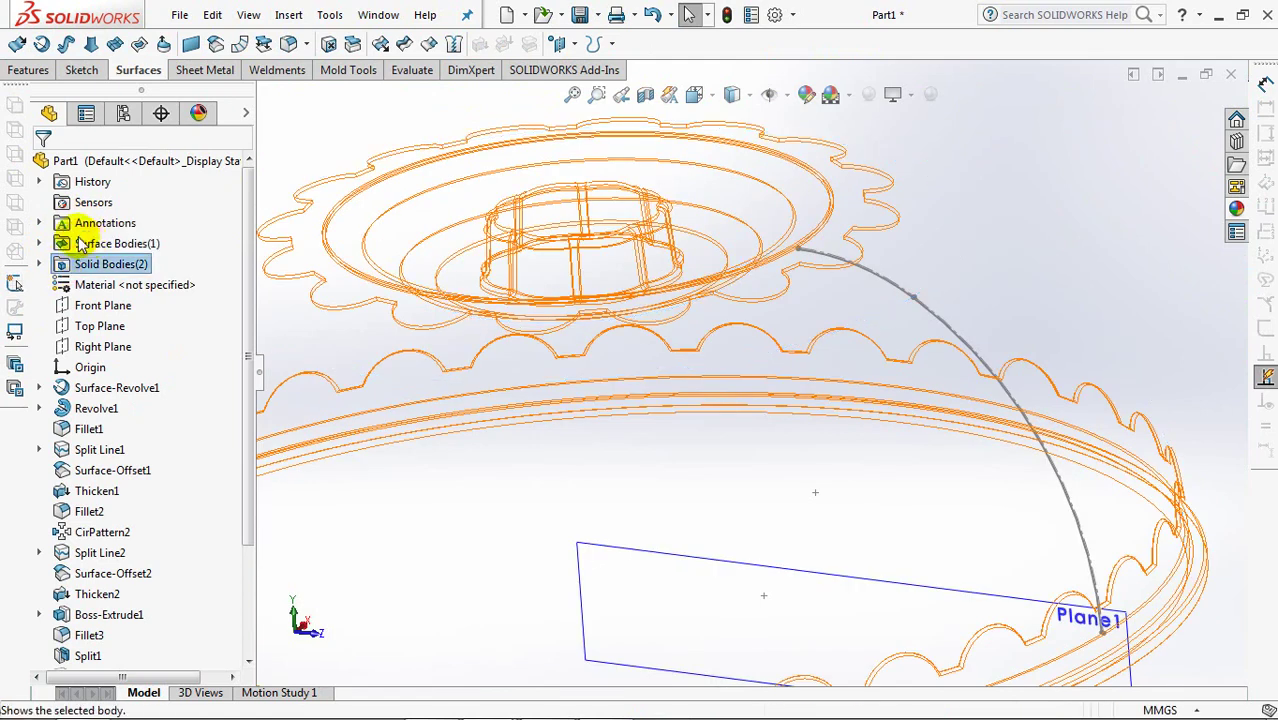
click(1056, 180)
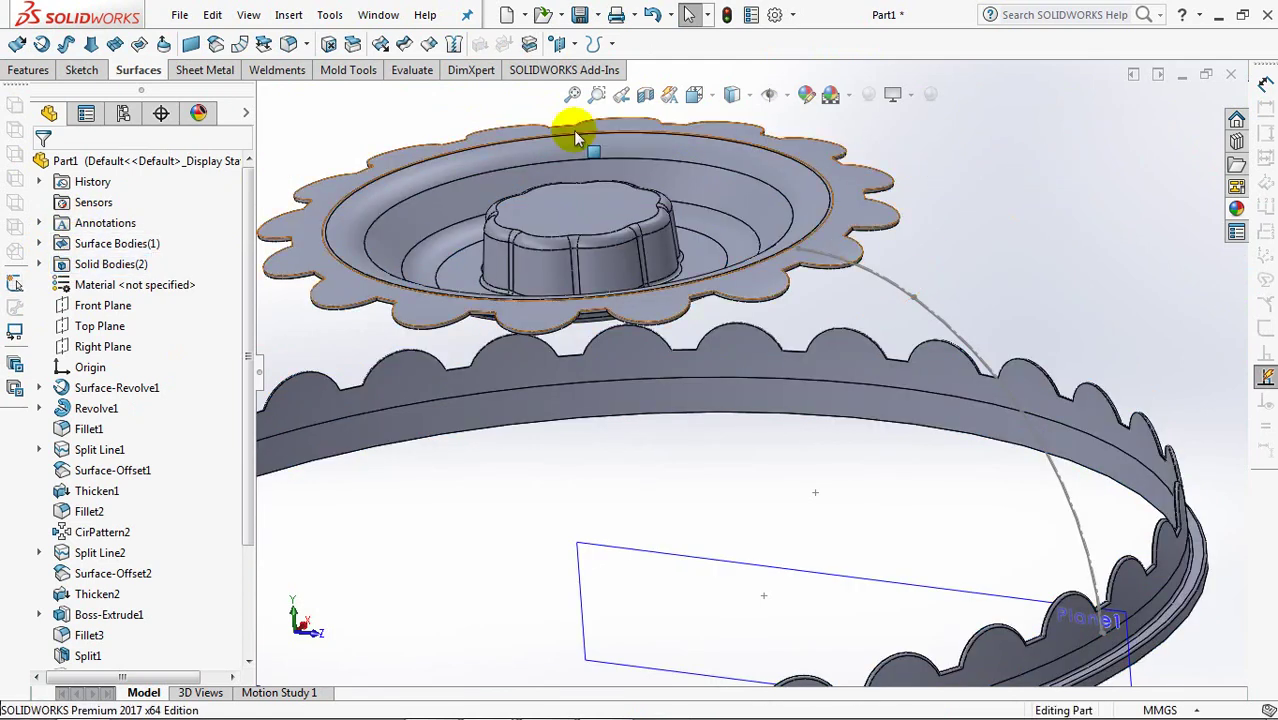
click(28, 72)
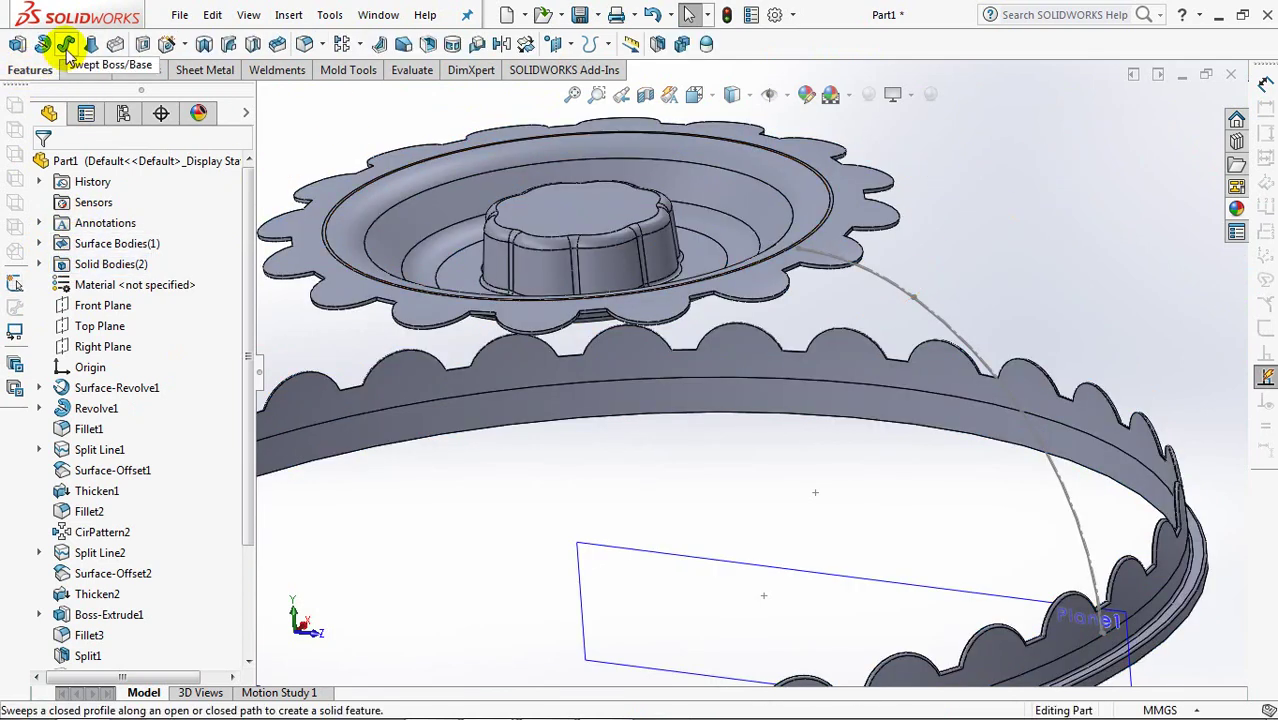
- Sweep a 3 mm circular profile along the Sketch6 arc to form a rib from disc to ring
click(66, 45)
click(70, 237)
text(3)
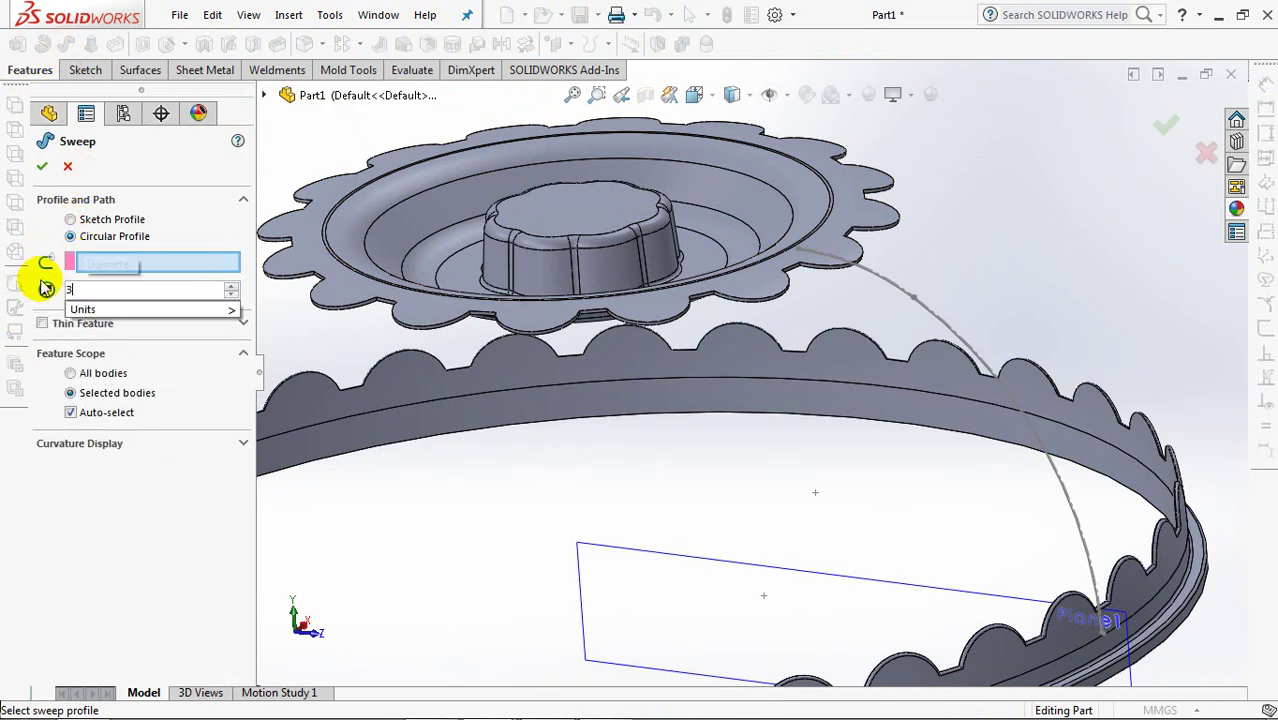
click(174, 266)
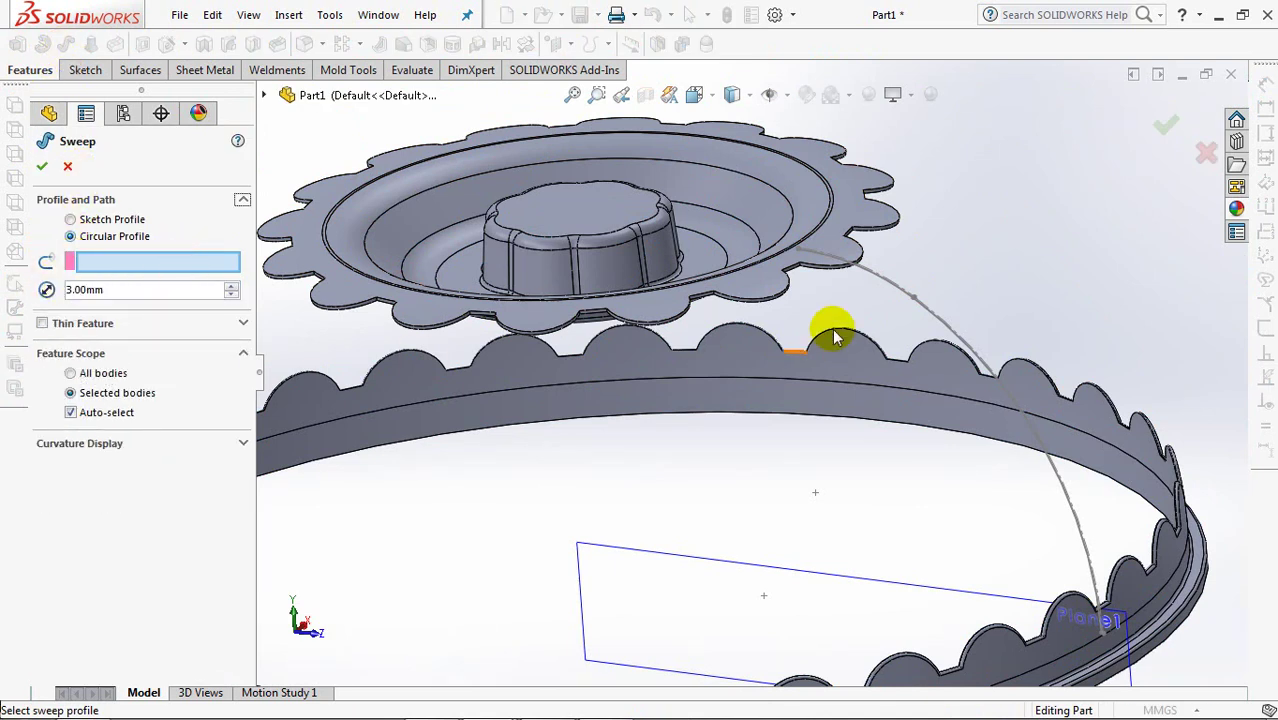
click(898, 296)
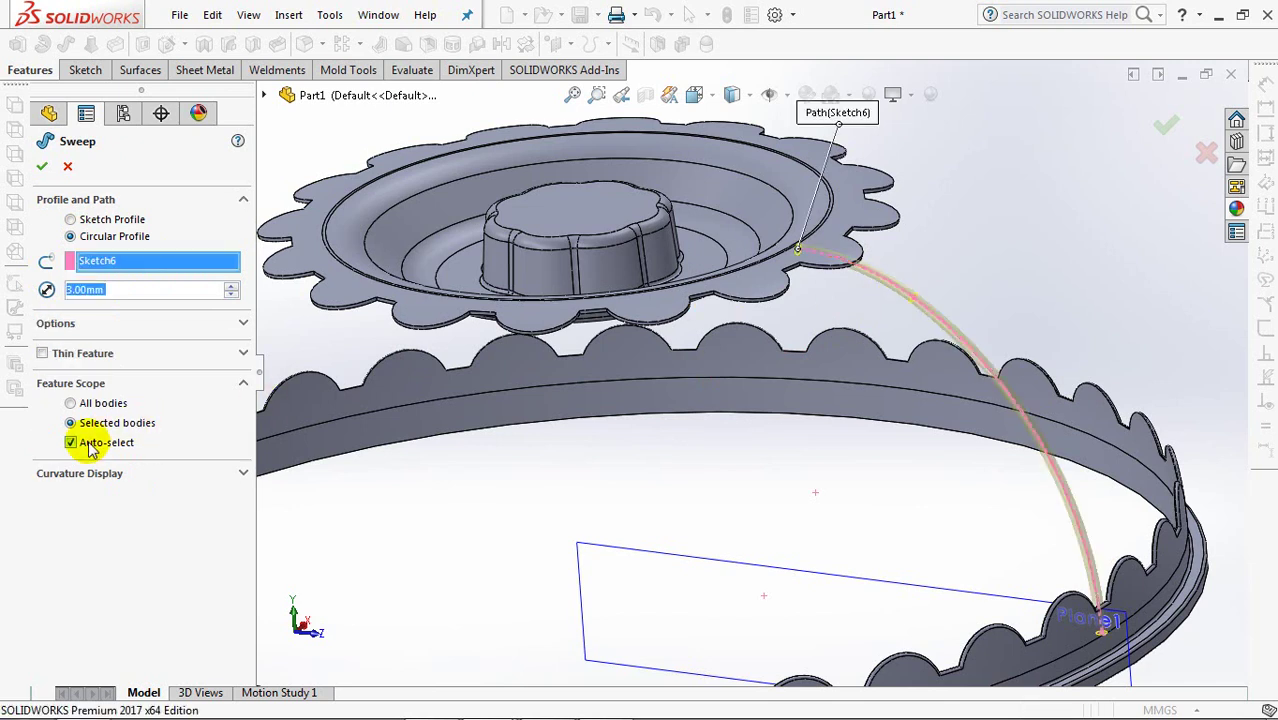
click(43, 167)
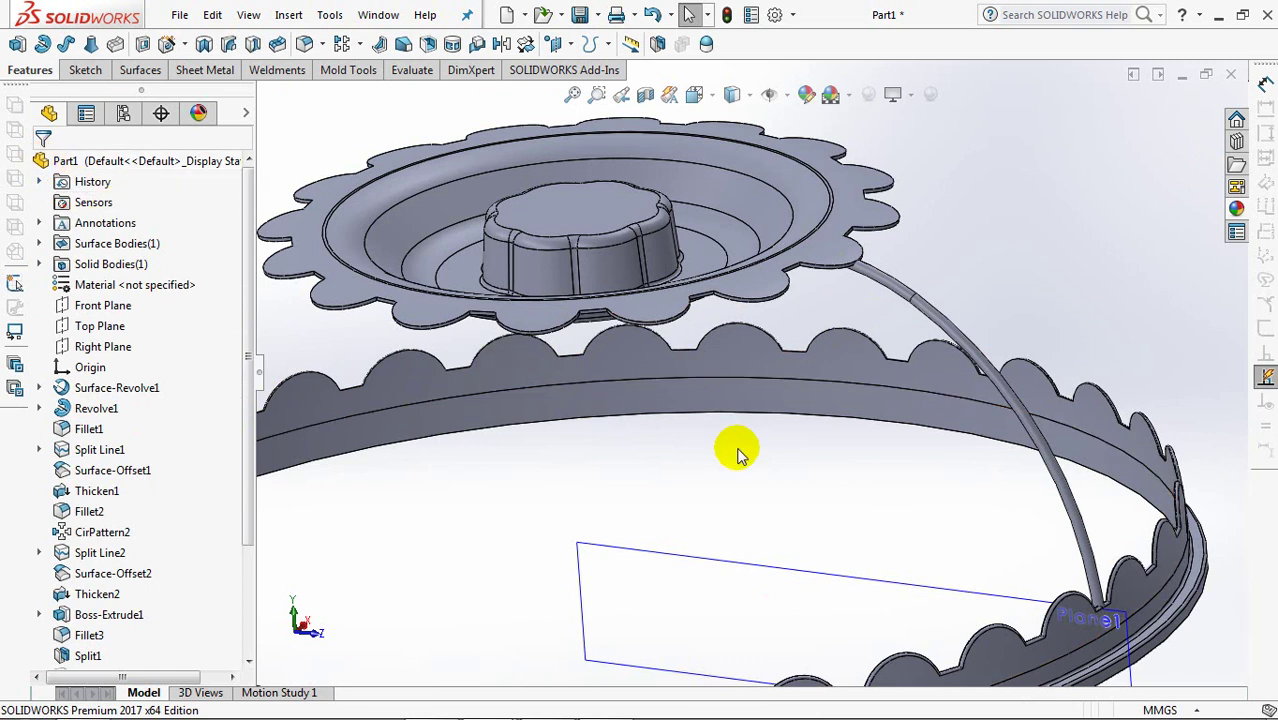
middle_drag(730, 442, 718, 477)
scroll(779, 514, down, 2)
scroll(787, 439, down, 2)
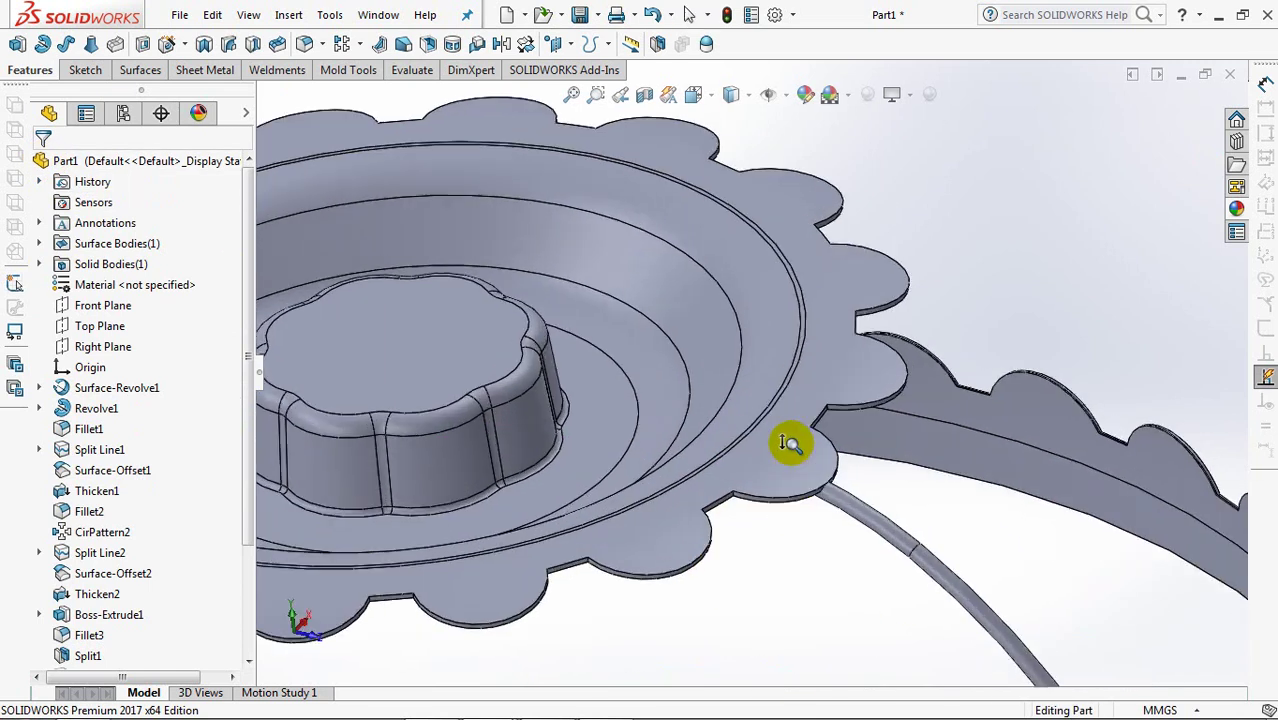
scroll(787, 439, down, 2)
middle_drag(787, 432, 743, 395)
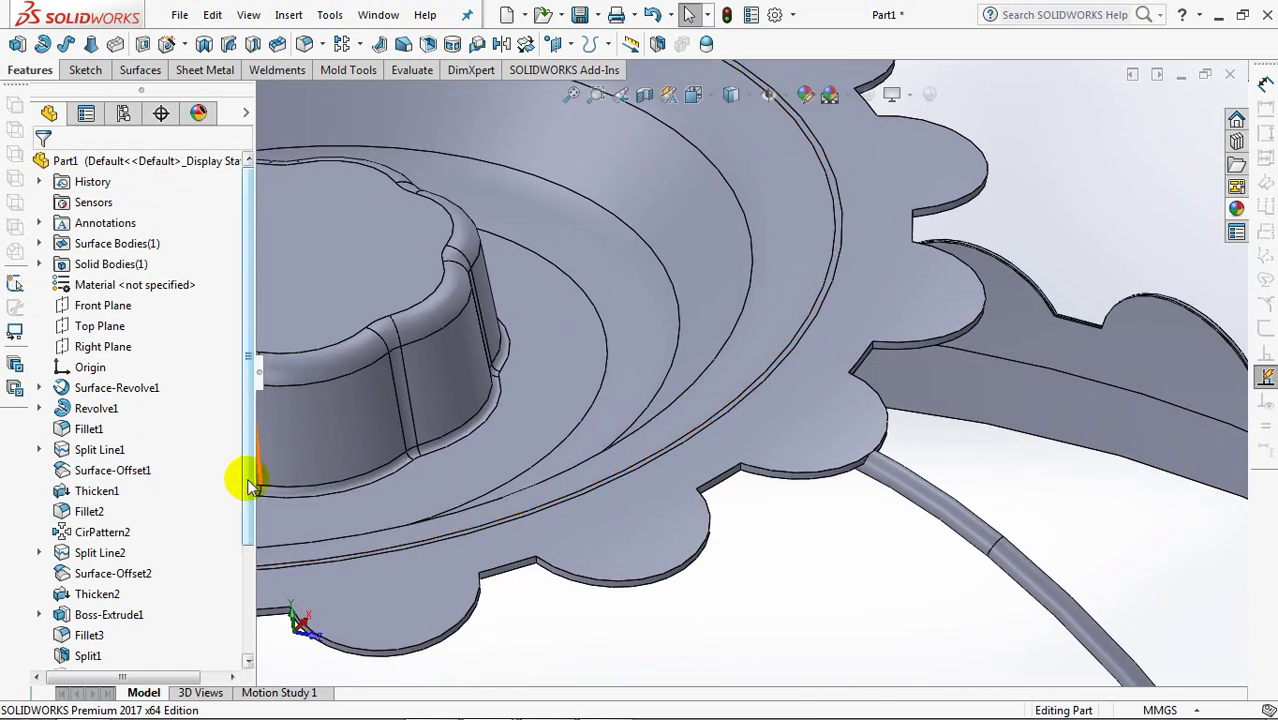
drag(252, 487, 252, 592)
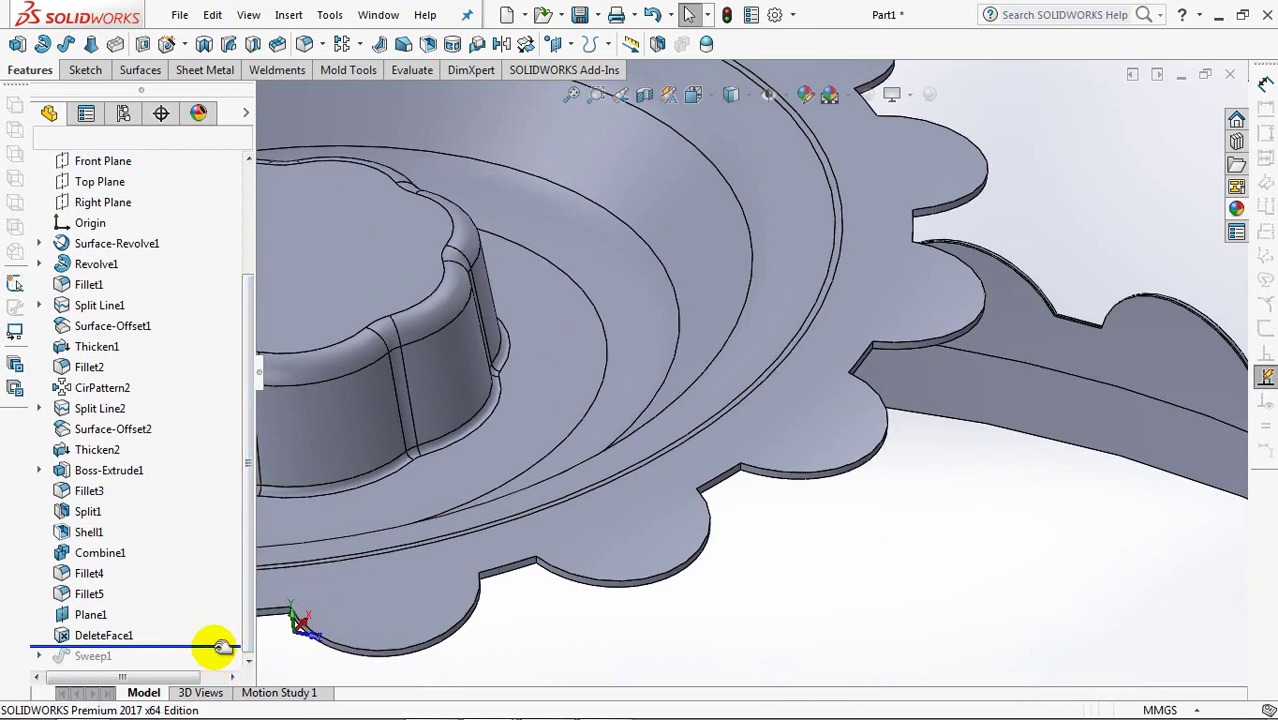
- Fillet the scalloped disc's edge loop at 0.8 mm and roll the history below Sweep1
click(304, 44)
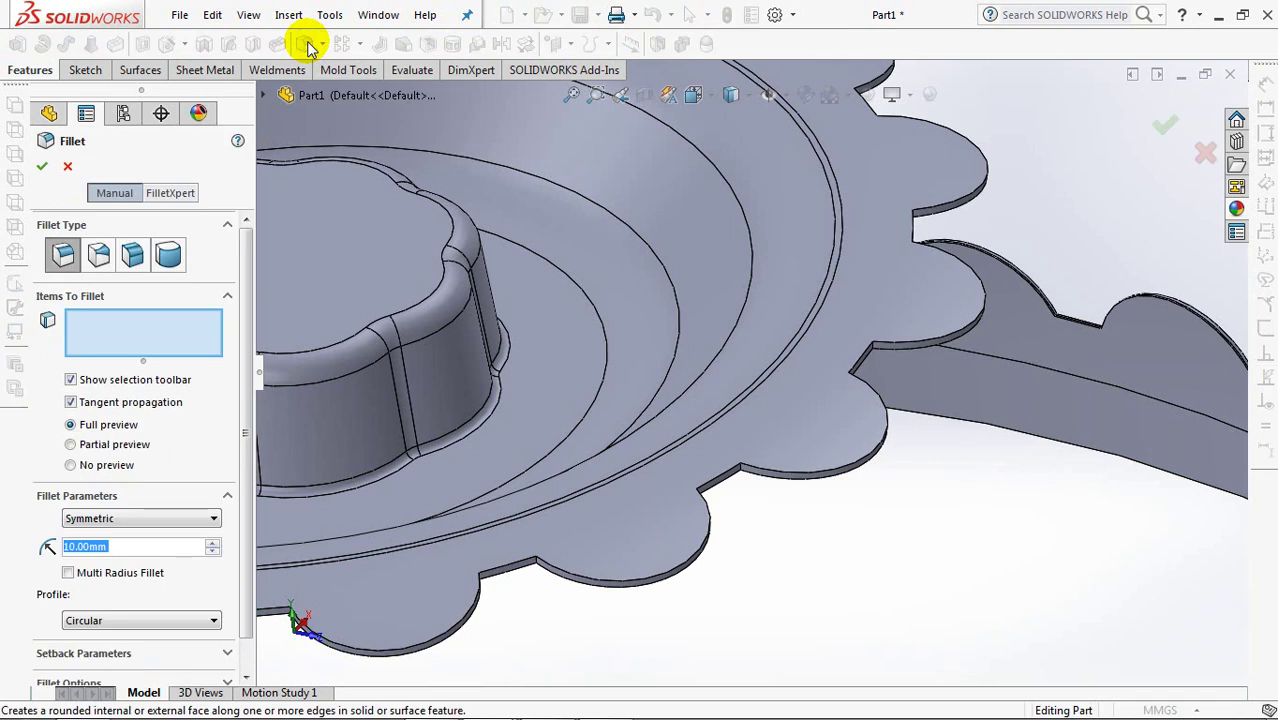
text(0.8)
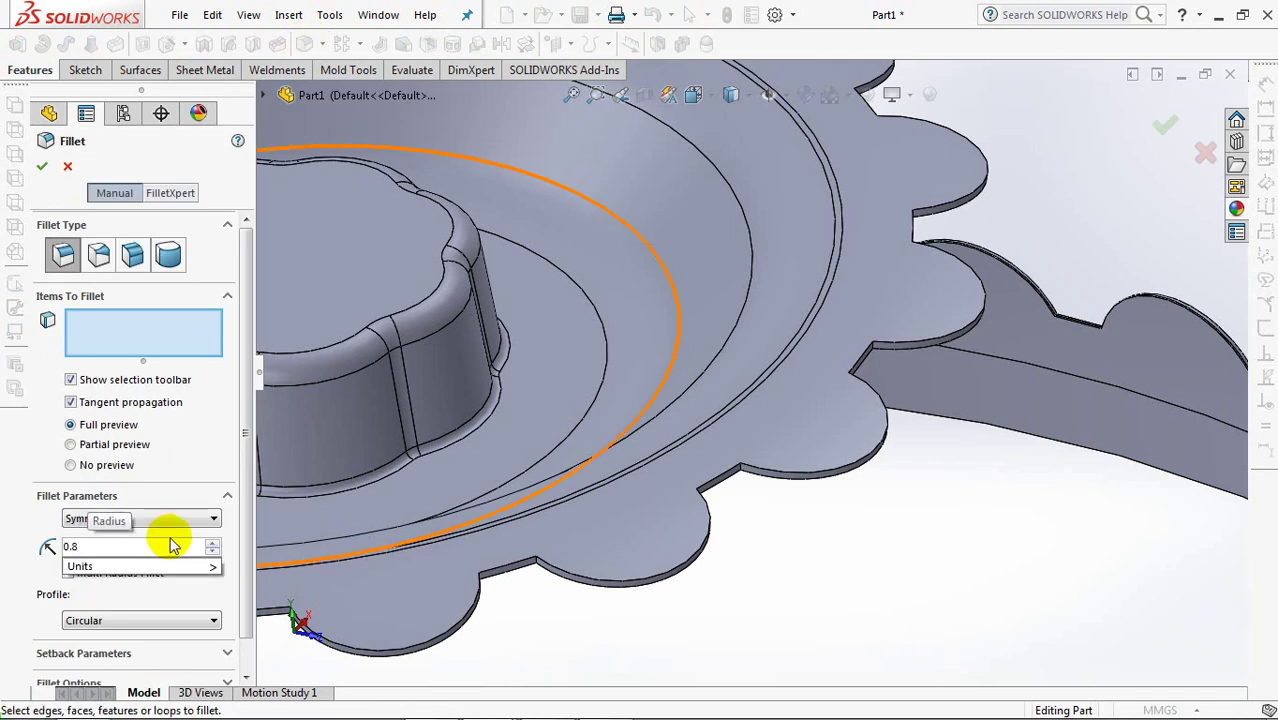
key(Tab)
click(808, 478)
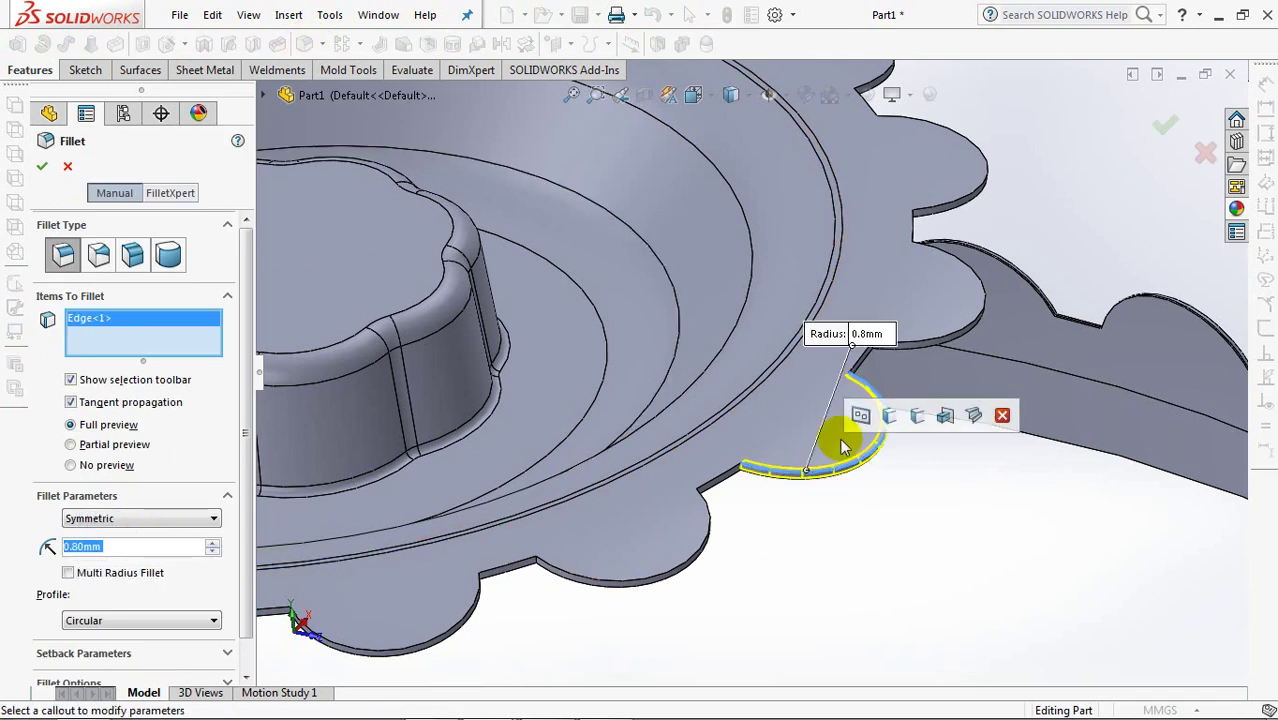
click(861, 416)
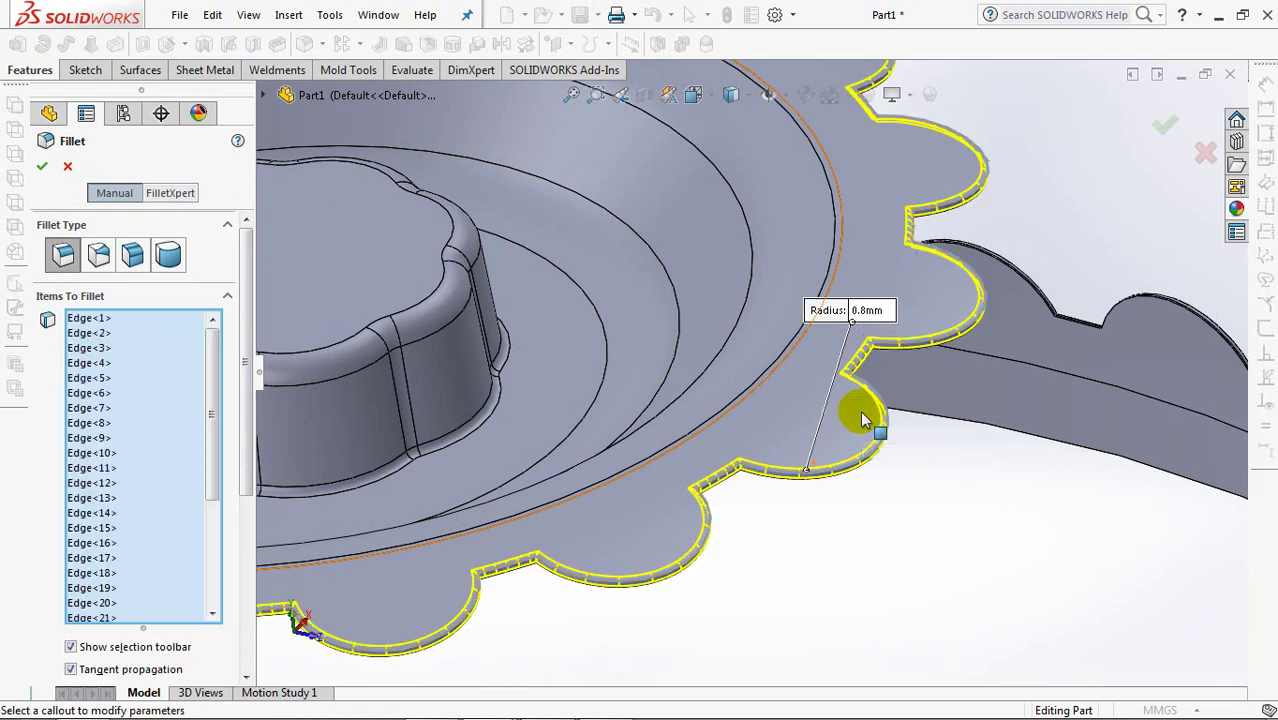
click(42, 166)
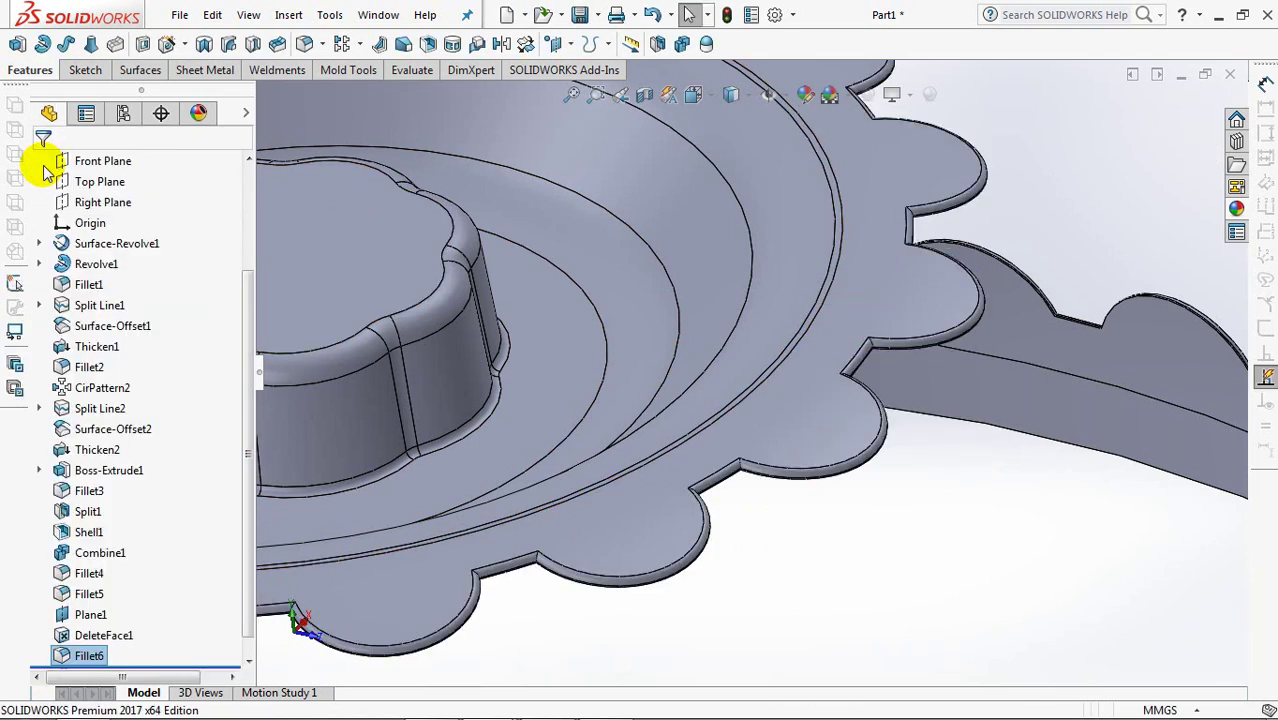
scroll(245, 500, down, 1)
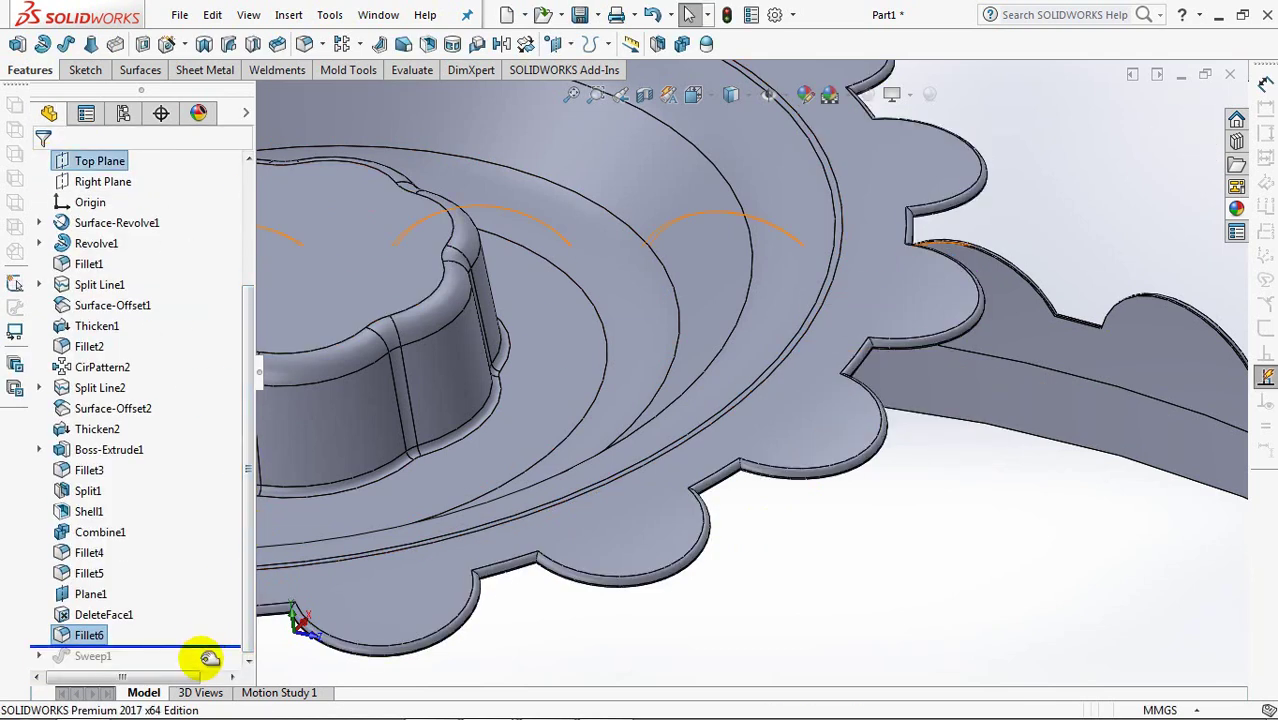
mouse_move(747, 399)
shift+middle_down()
mouse_move(771, 445)
mouse_move(827, 419)
shift+middle_up()
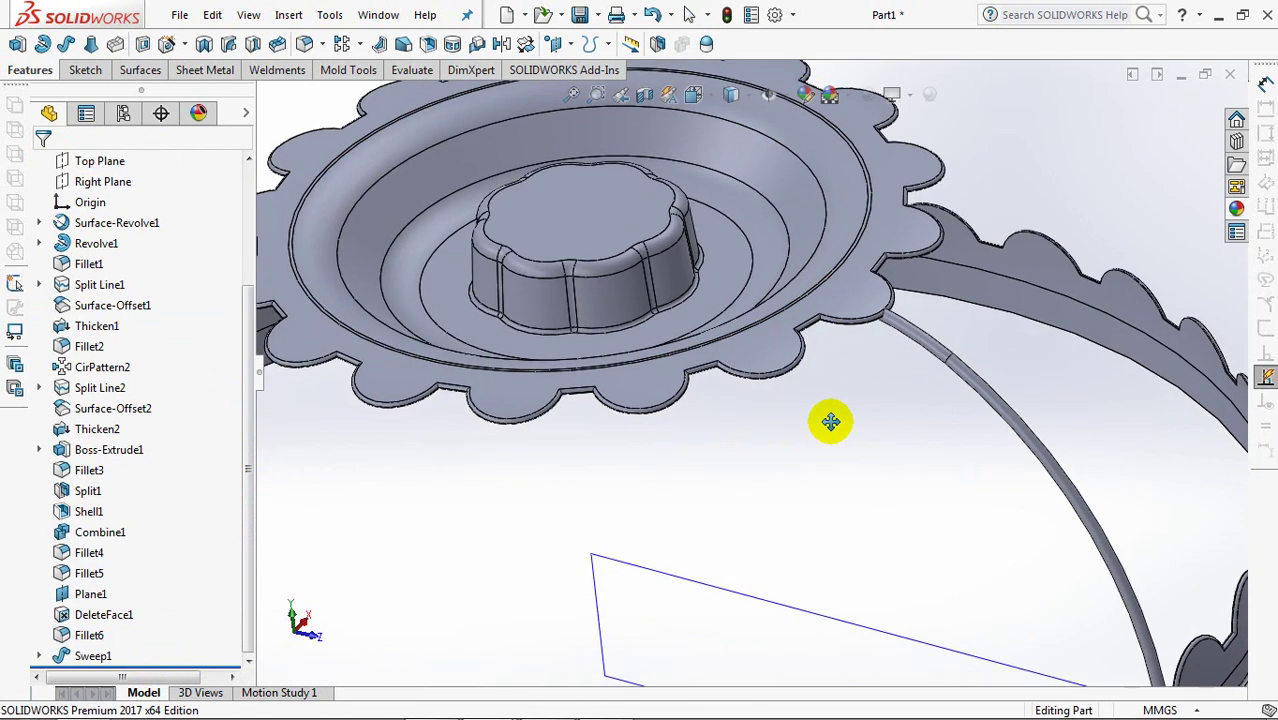
- Circular-pattern Sweep1 32 times over 360° about the disc edge, without geometry patterning
click(361, 45)
click(465, 91)
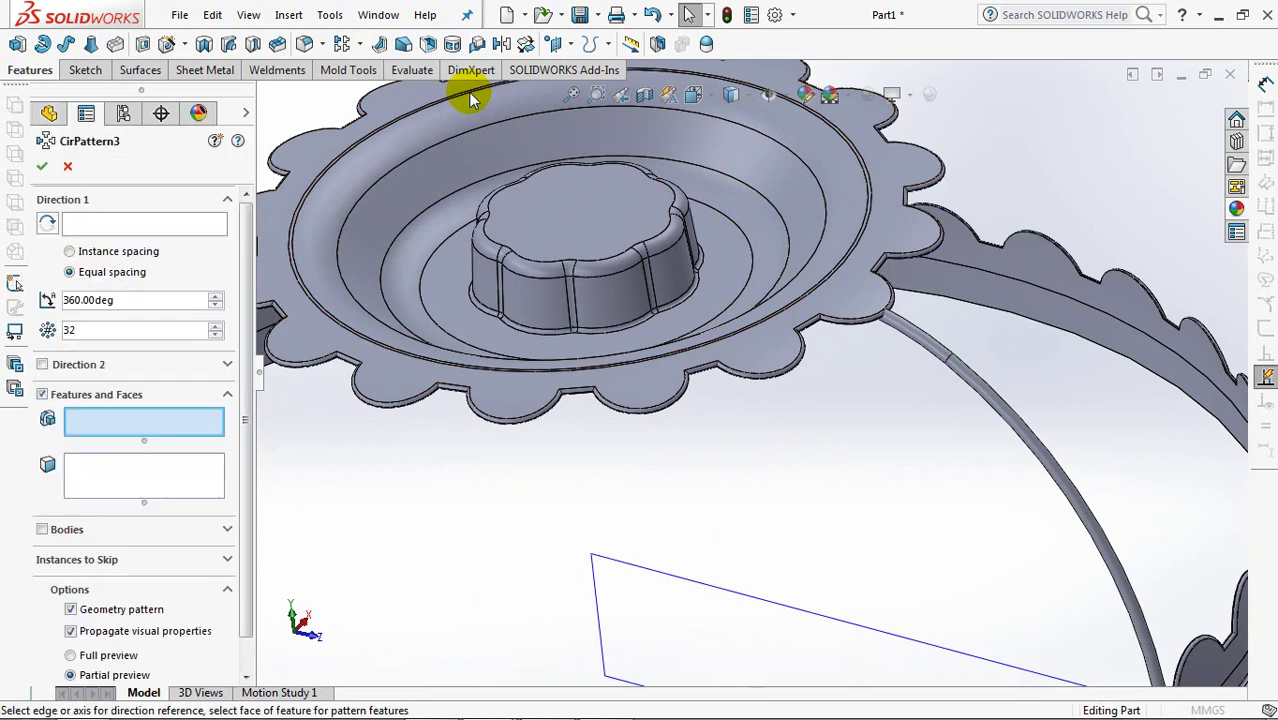
click(965, 383)
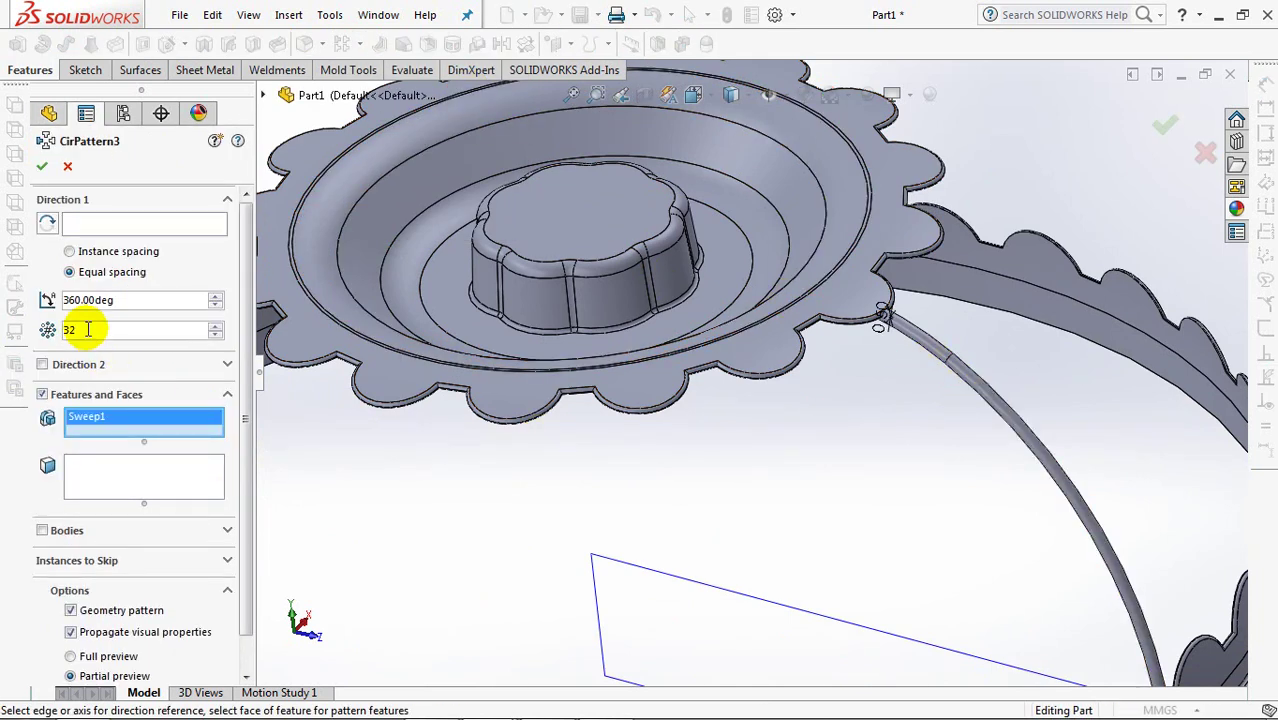
click(110, 225)
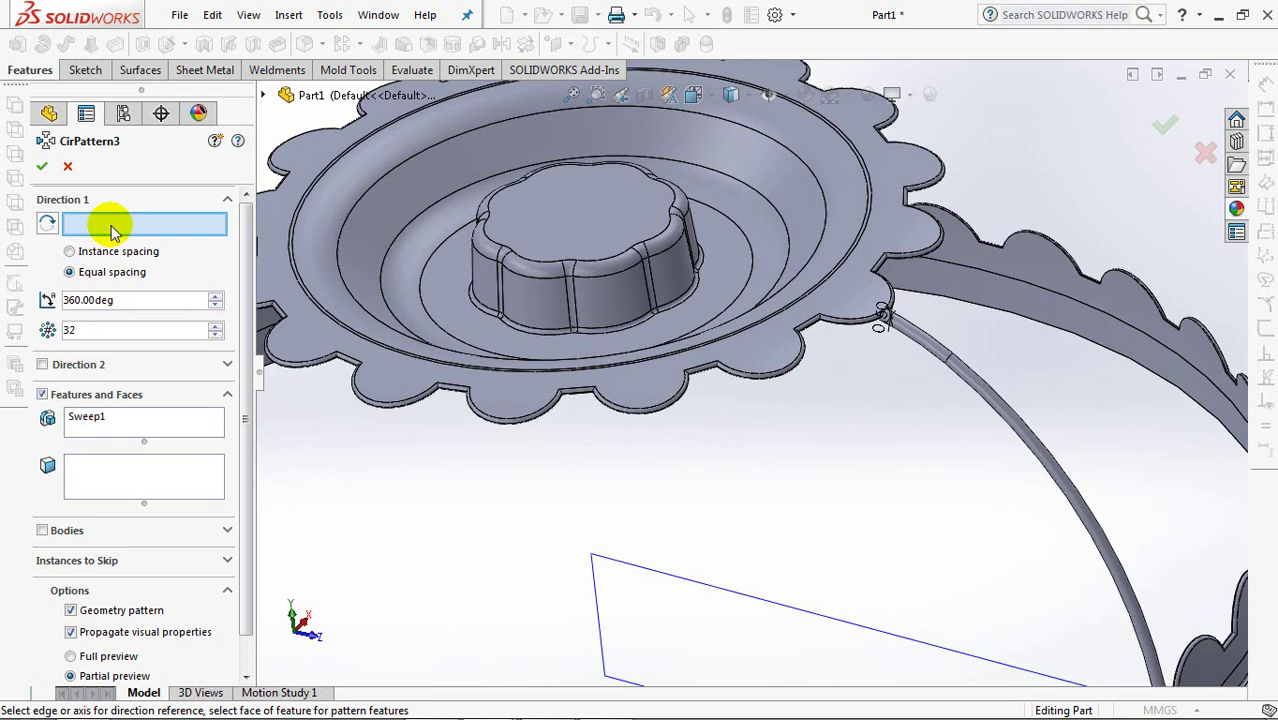
click(752, 253)
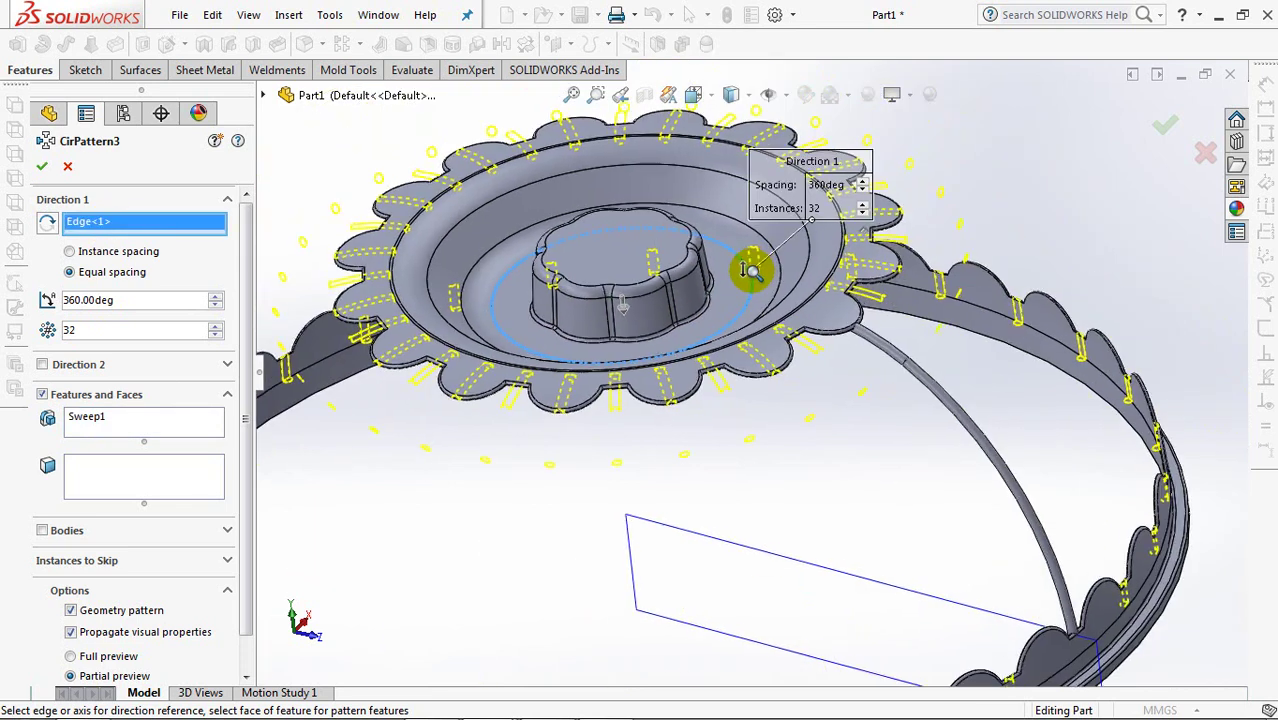
click(43, 172)
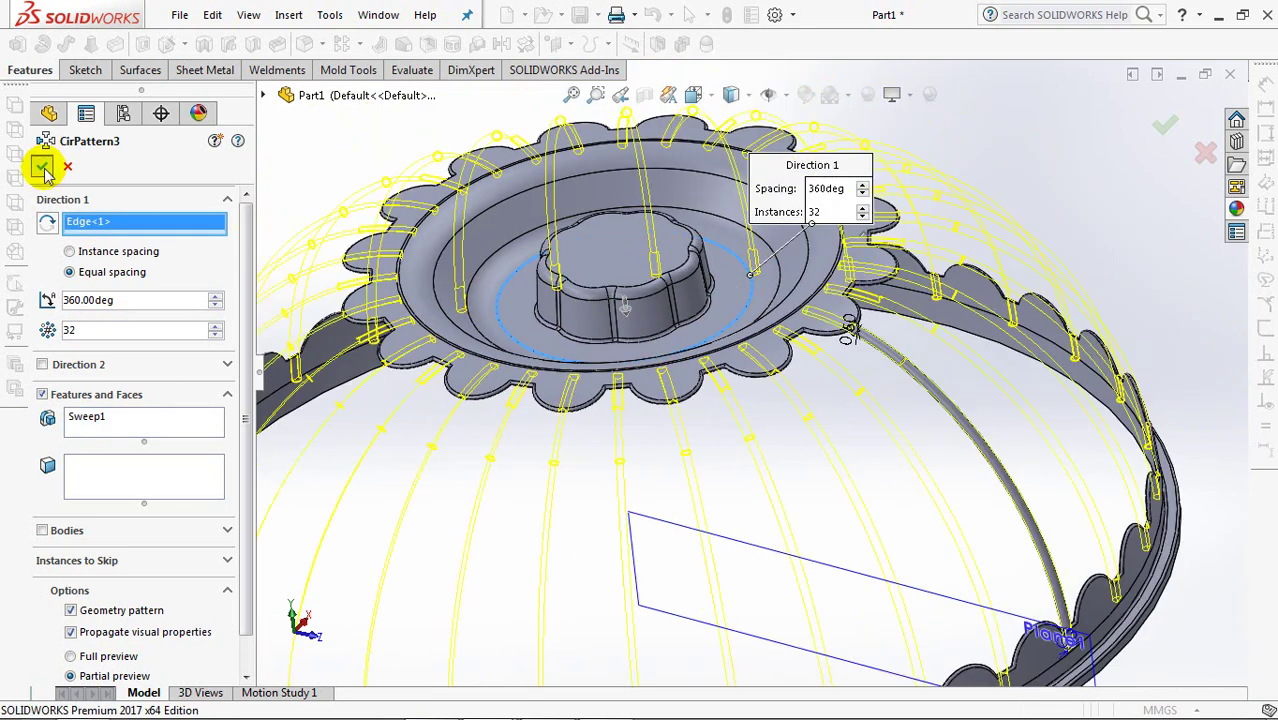
click(71, 611)
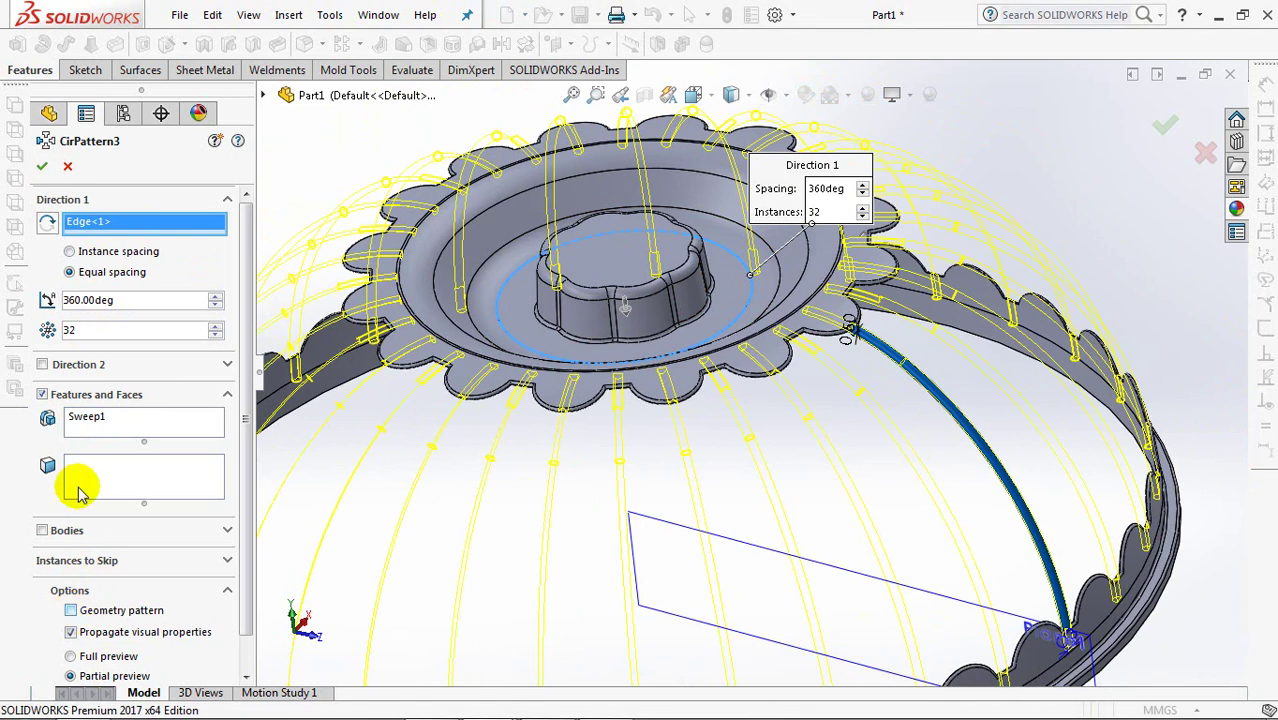
click(43, 166)
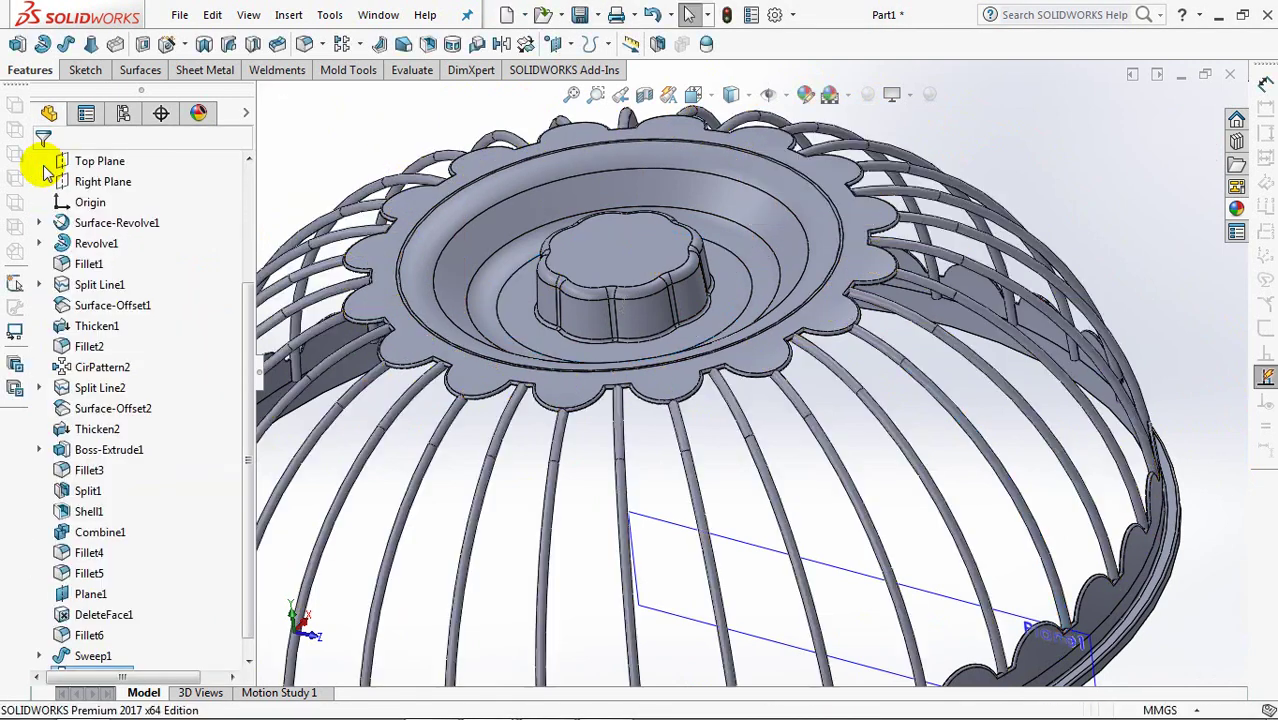
scroll(510, 315, up, 5)
middle_drag(528, 331, 527, 337)
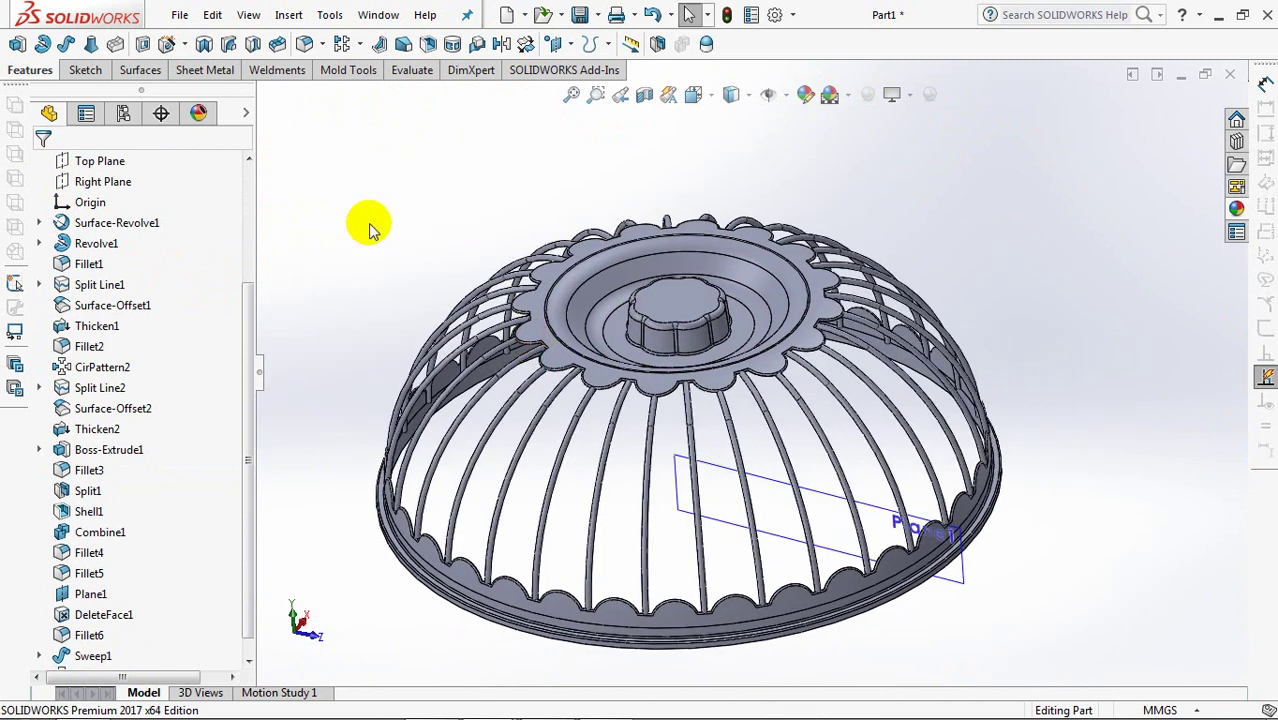
drag(252, 347, 262, 223)
- Show the hidden DeleteFace1 surface body and orbit around the dome
click(40, 243)
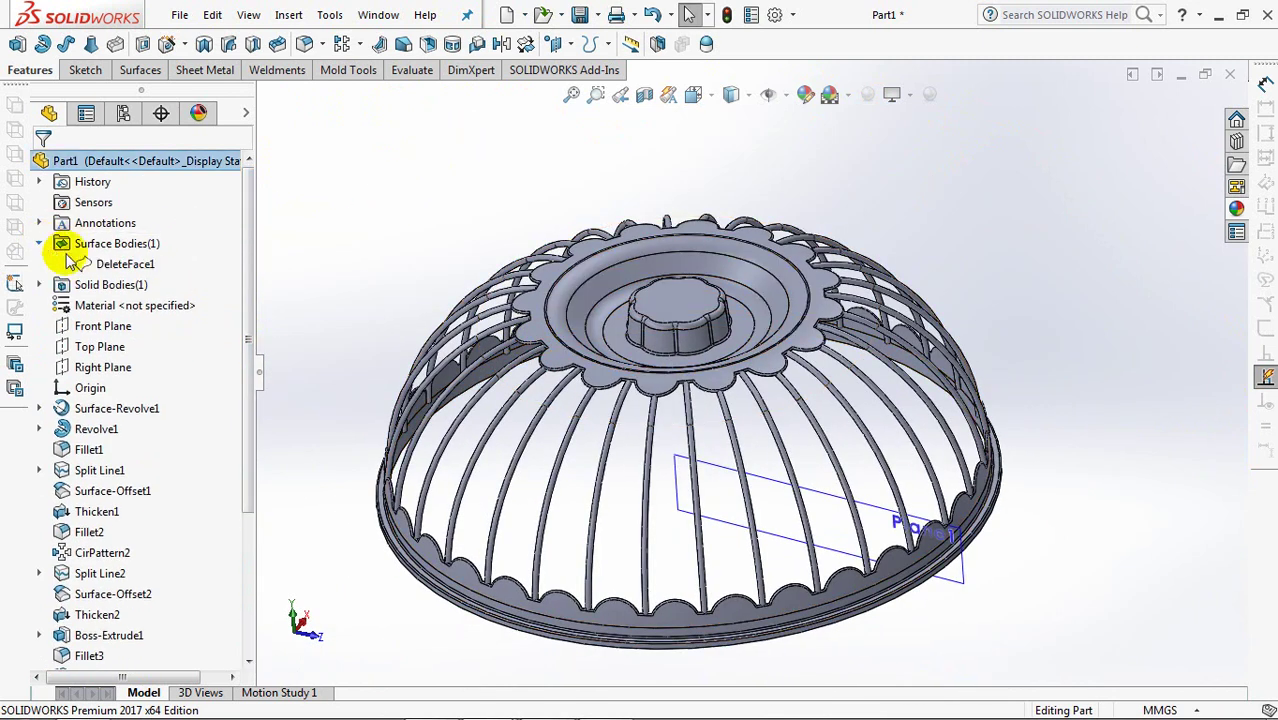
click(90, 264)
click(107, 243)
mouse_move(855, 522)
middle_down()
mouse_move(901, 366)
mouse_move(1005, 295)
mouse_move(884, 408)
middle_up()
scroll(884, 371, down, 3)
scroll(900, 318, down, 3)
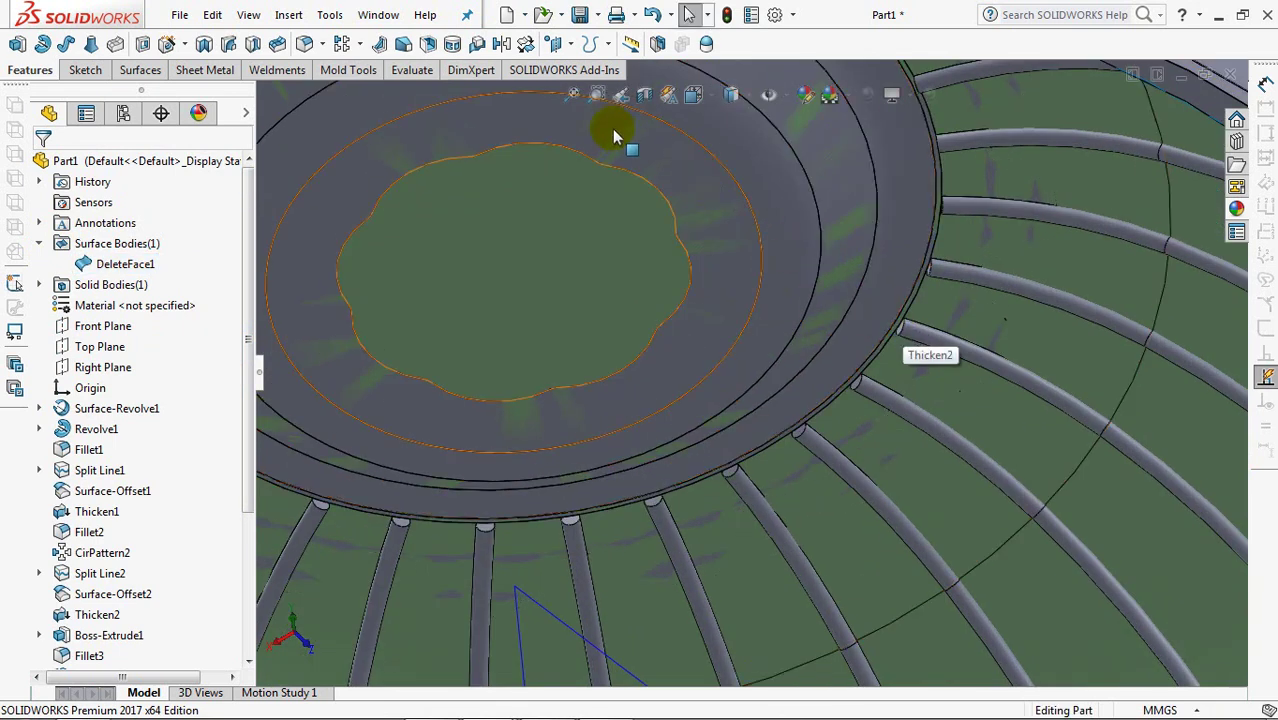
- Cut the cage with the DeleteFace1 surface using Cut With Surface
click(140, 72)
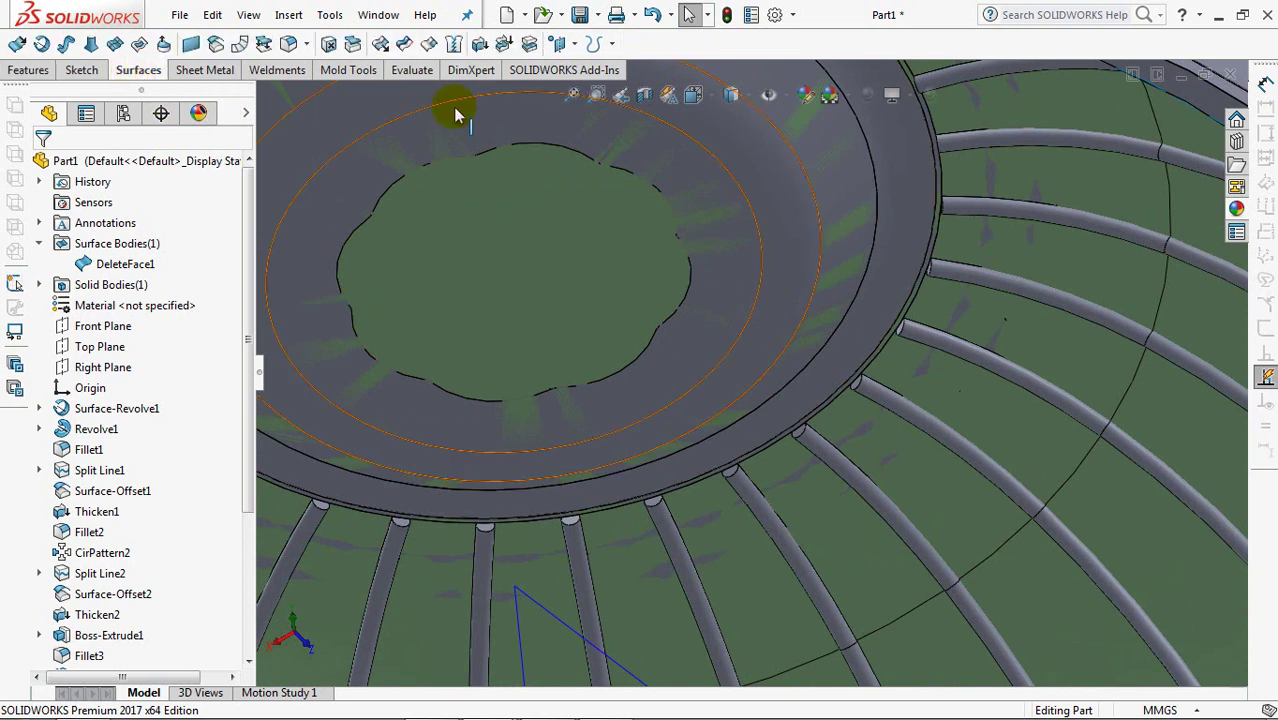
click(528, 46)
click(1109, 515)
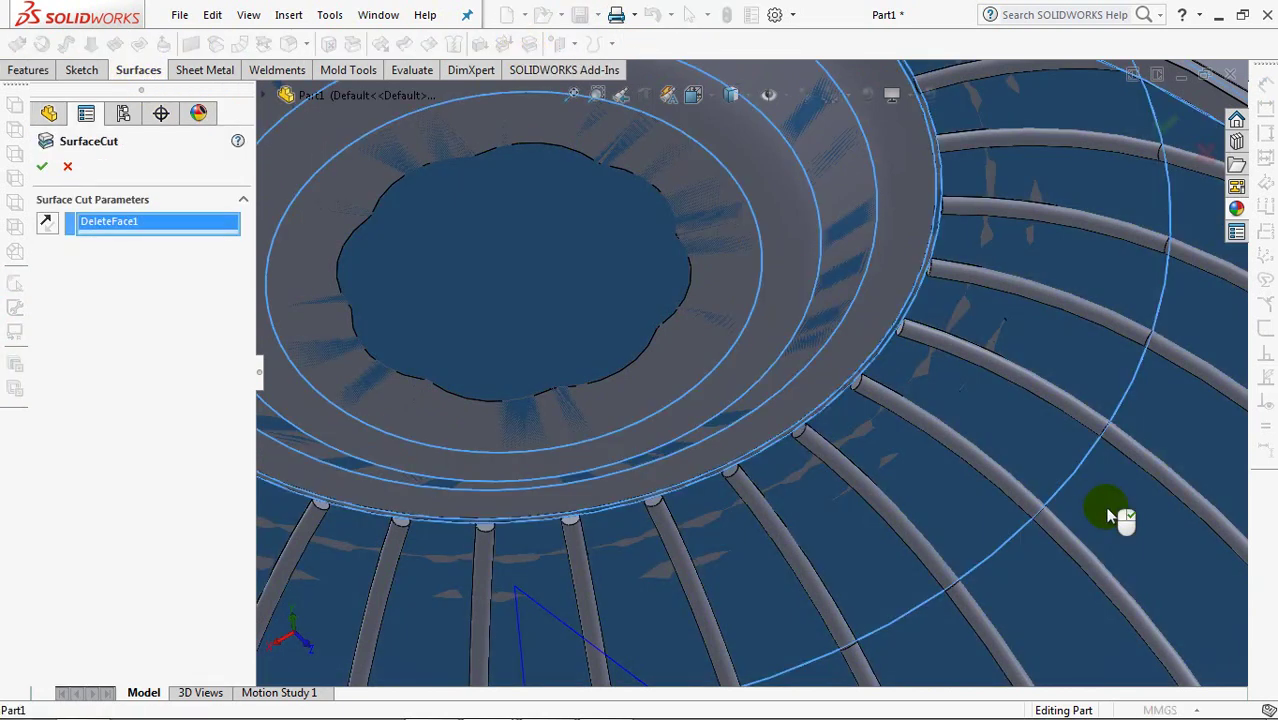
scroll(688, 340, up, 3)
scroll(699, 374, up, 3)
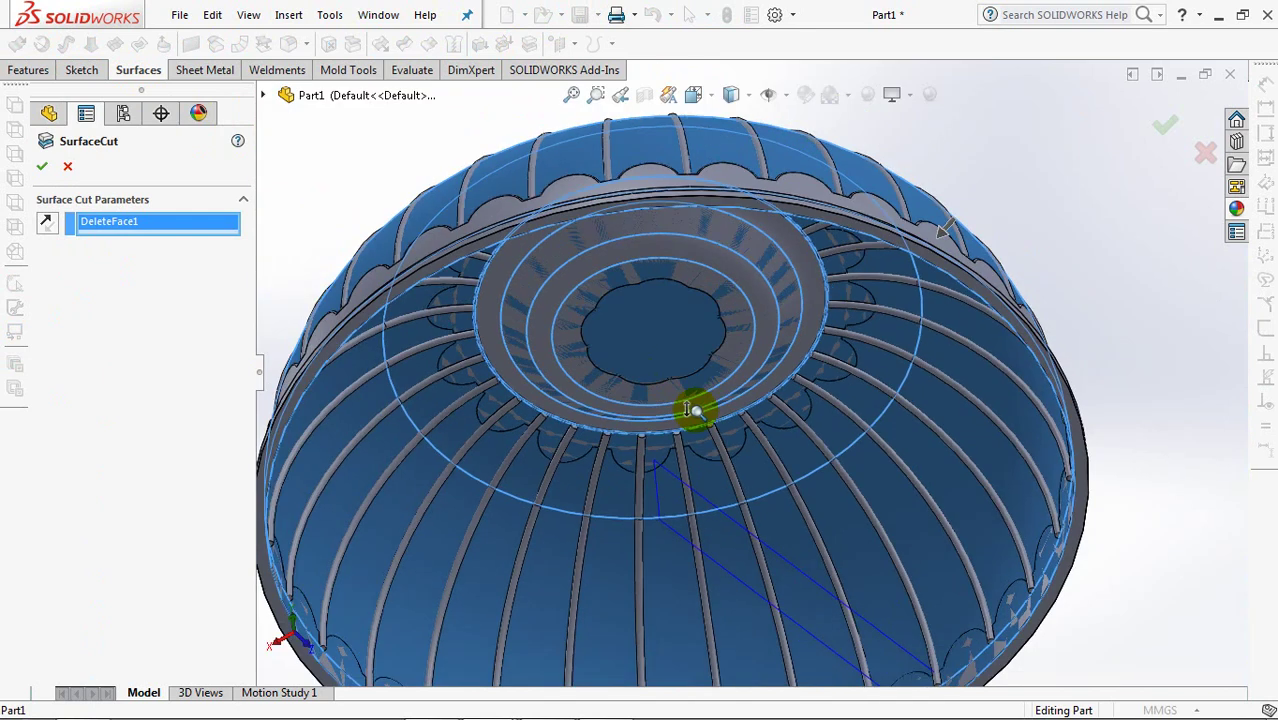
scroll(685, 402, up, 2)
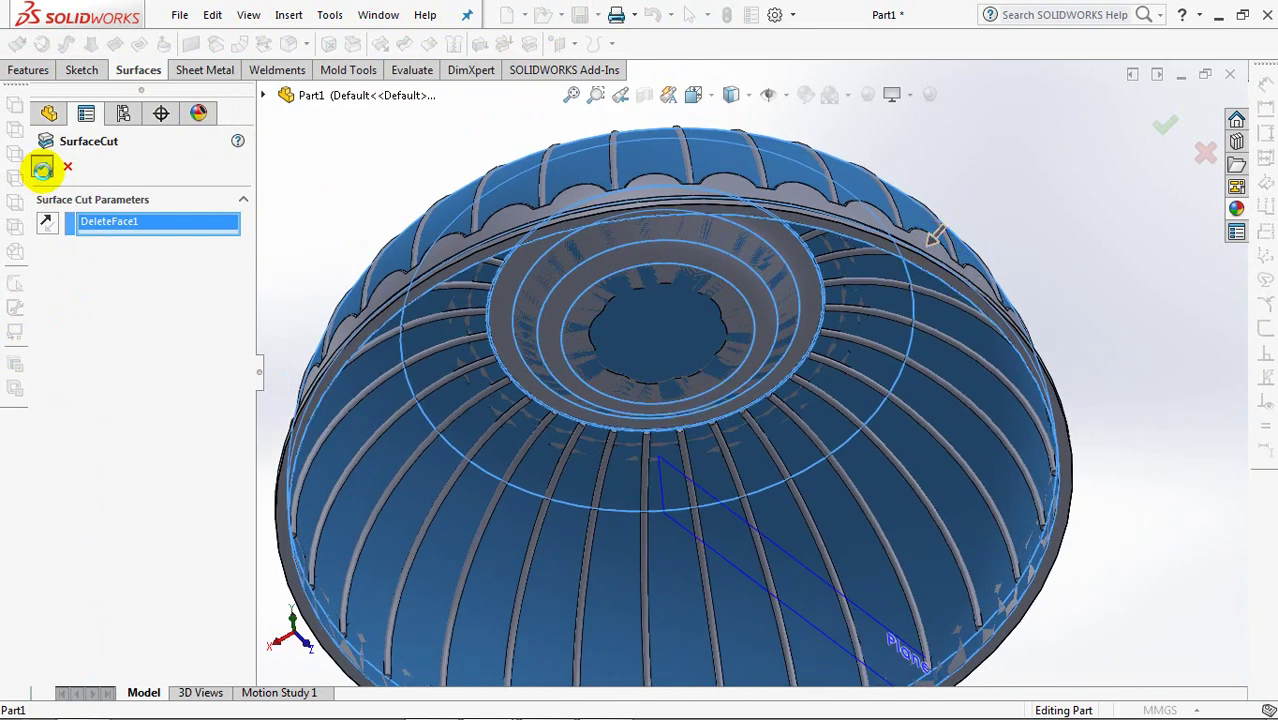
click(43, 175)
- Hide DeleteFace1 and inspect the trimmed cage from the isometric view
click(130, 264)
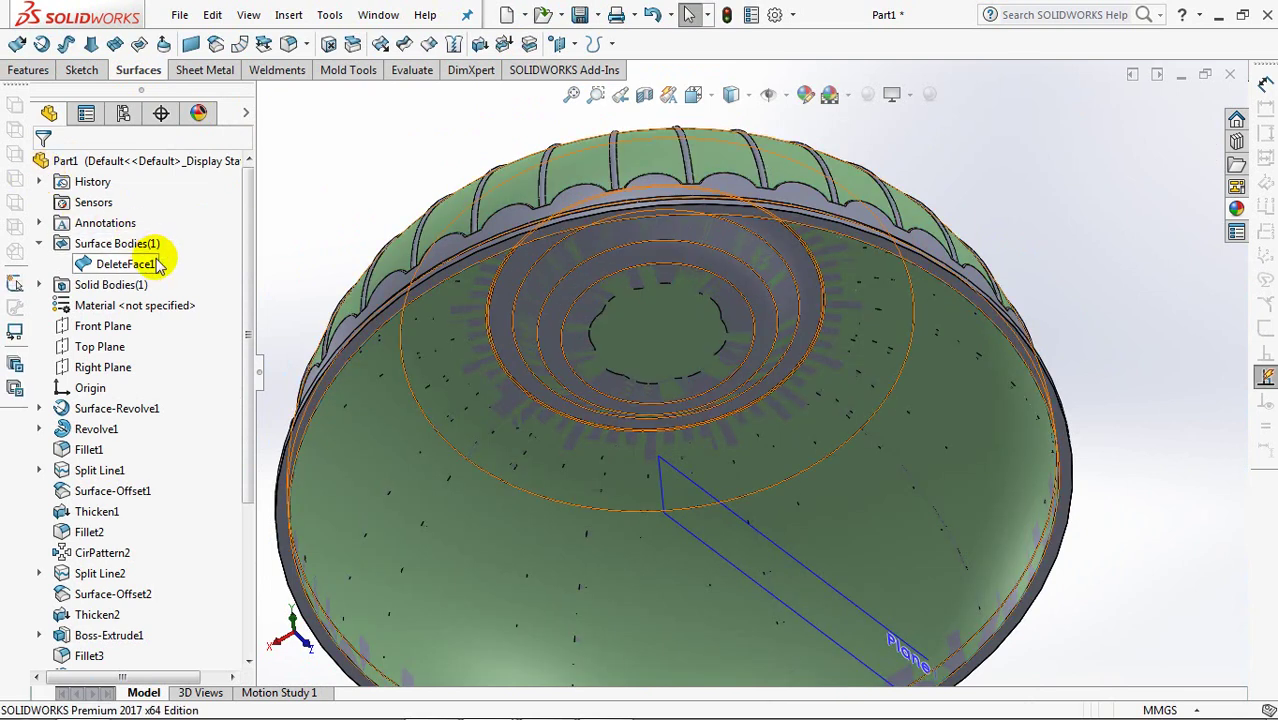
click(145, 243)
mouse_move(941, 277)
middle_down()
mouse_move(927, 320)
mouse_move(955, 265)
middle_up()
scroll(850, 280, down, 5)
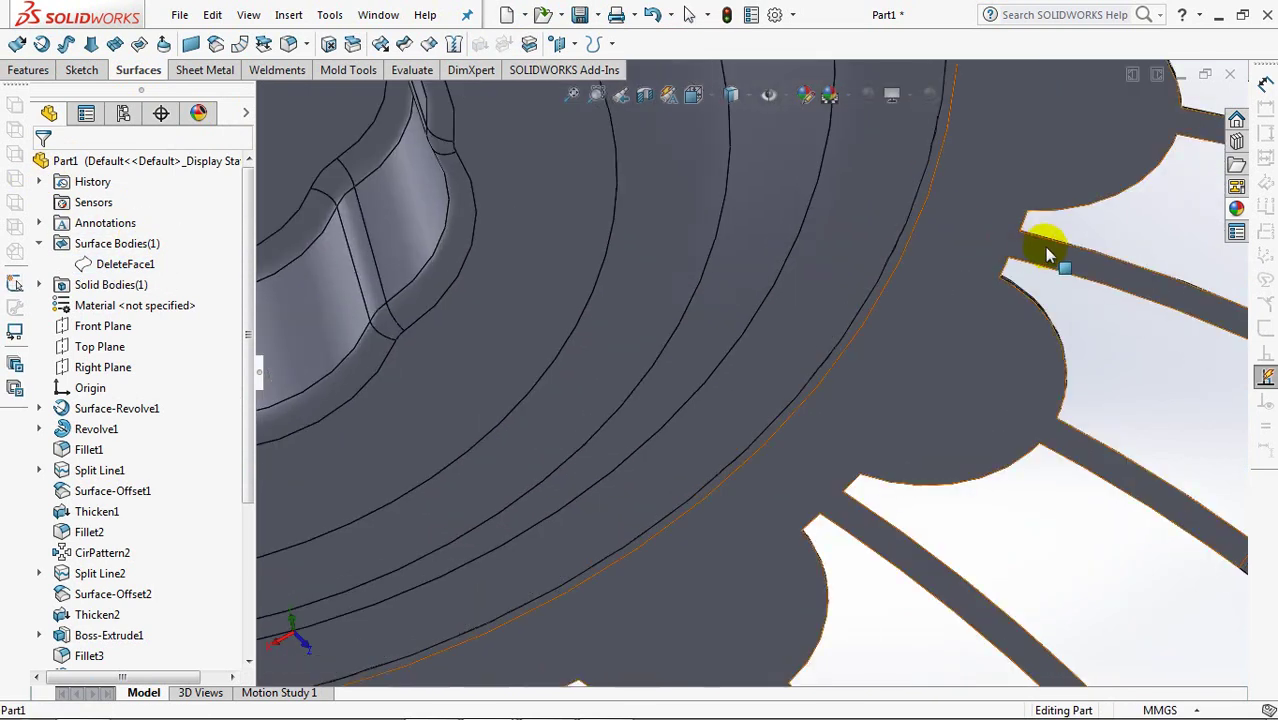
scroll(1048, 255, up, 6)
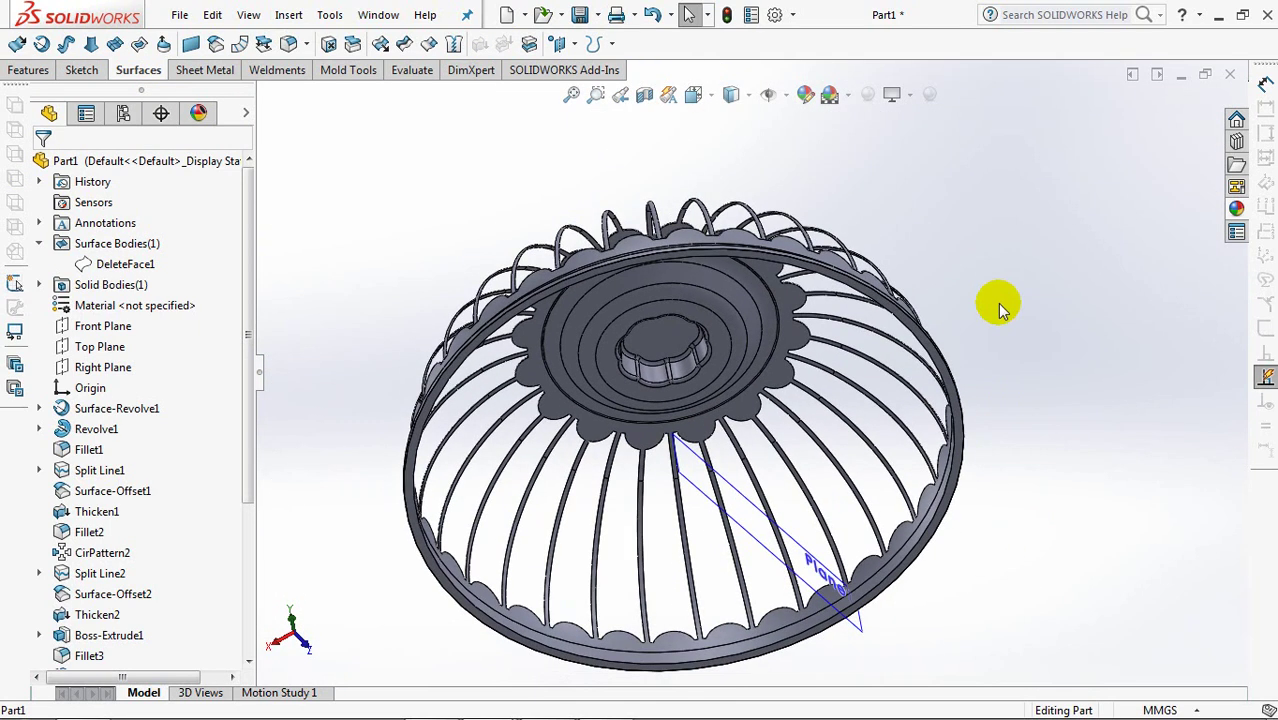
key(ctrl+7)
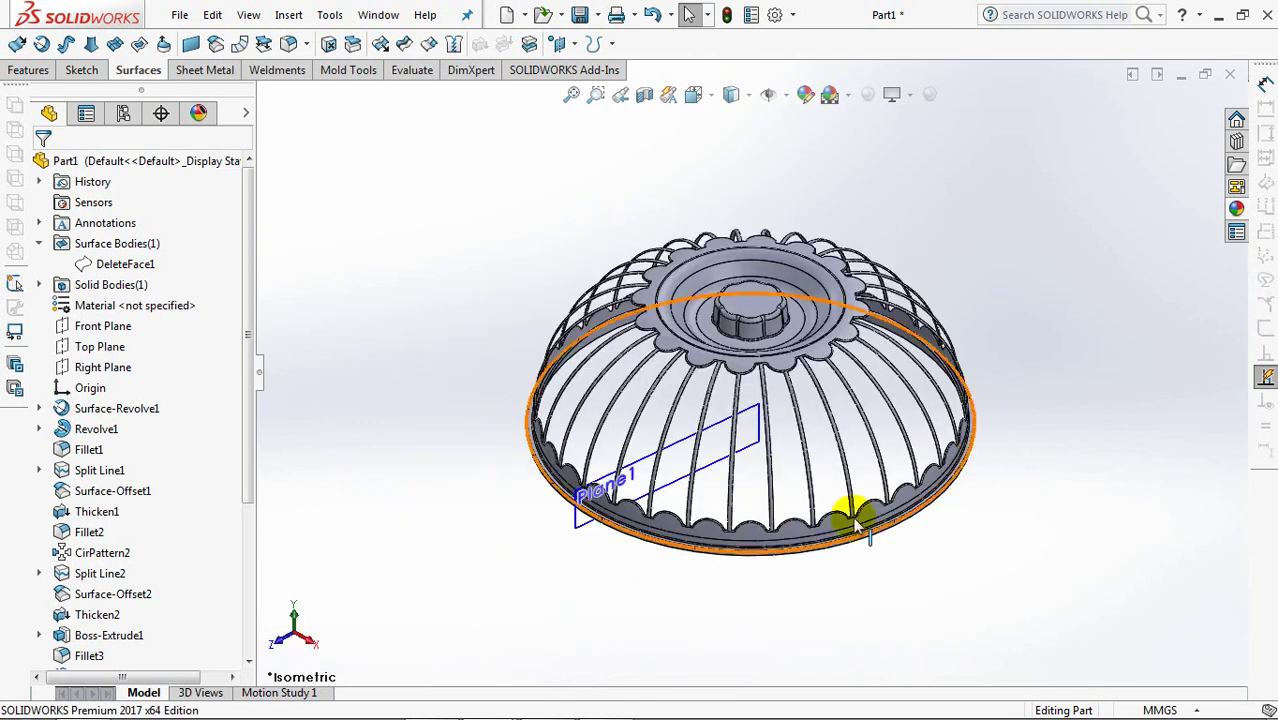
- Show DeleteFace1 again and hide the solid cage body, leaving only the dome surface
click(125, 264)
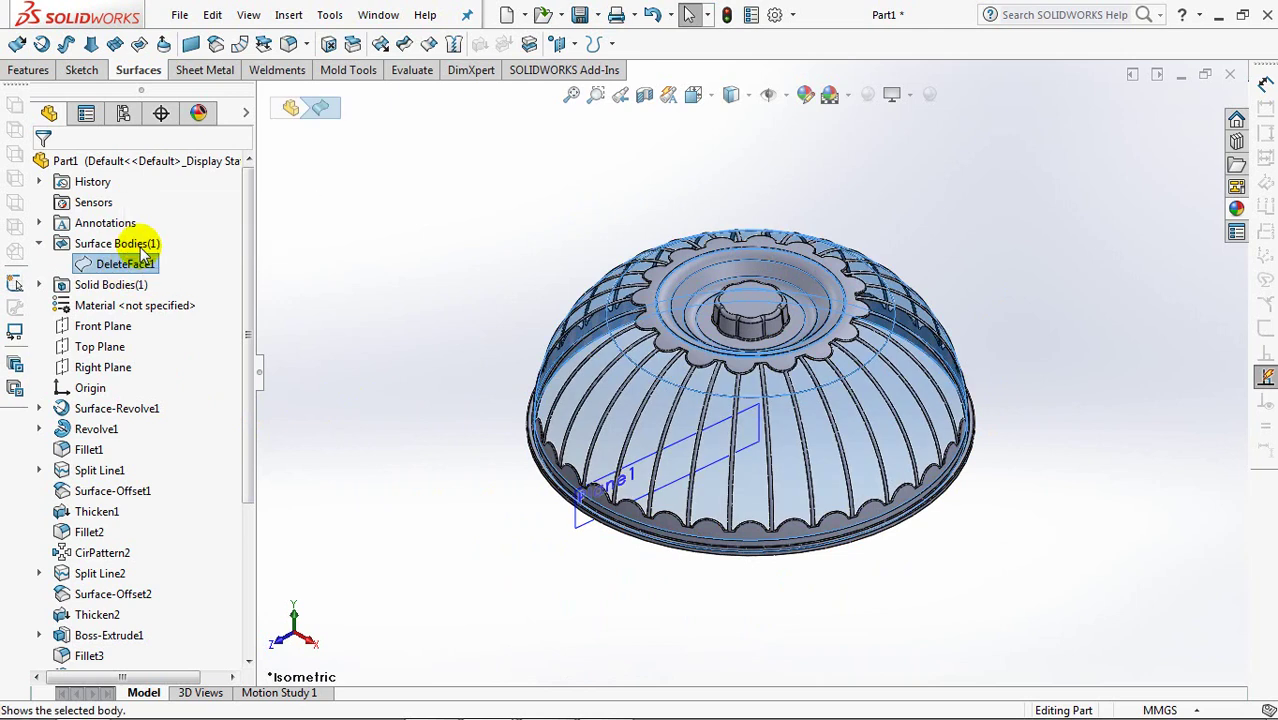
click(112, 238)
click(80, 284)
click(90, 260)
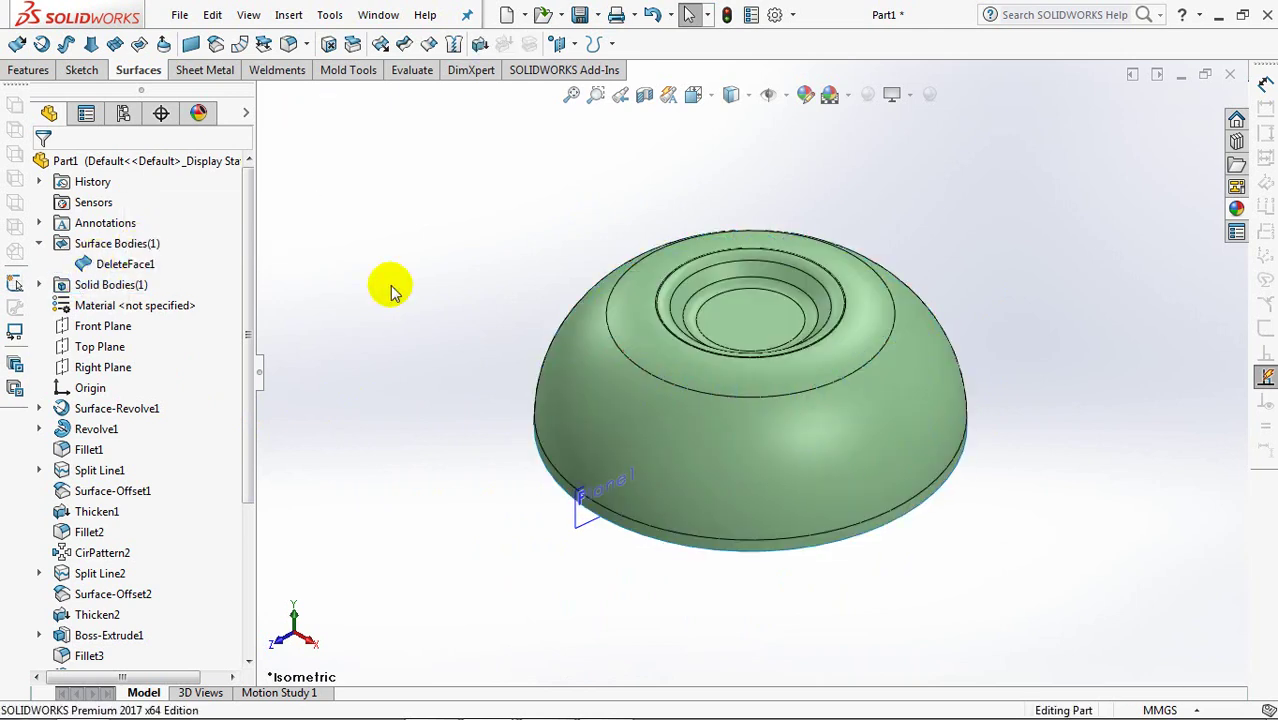
click(582, 526)
- Start a sketch on Plane1 and convert the dome's two outline edges into sketch entities
click(662, 462)
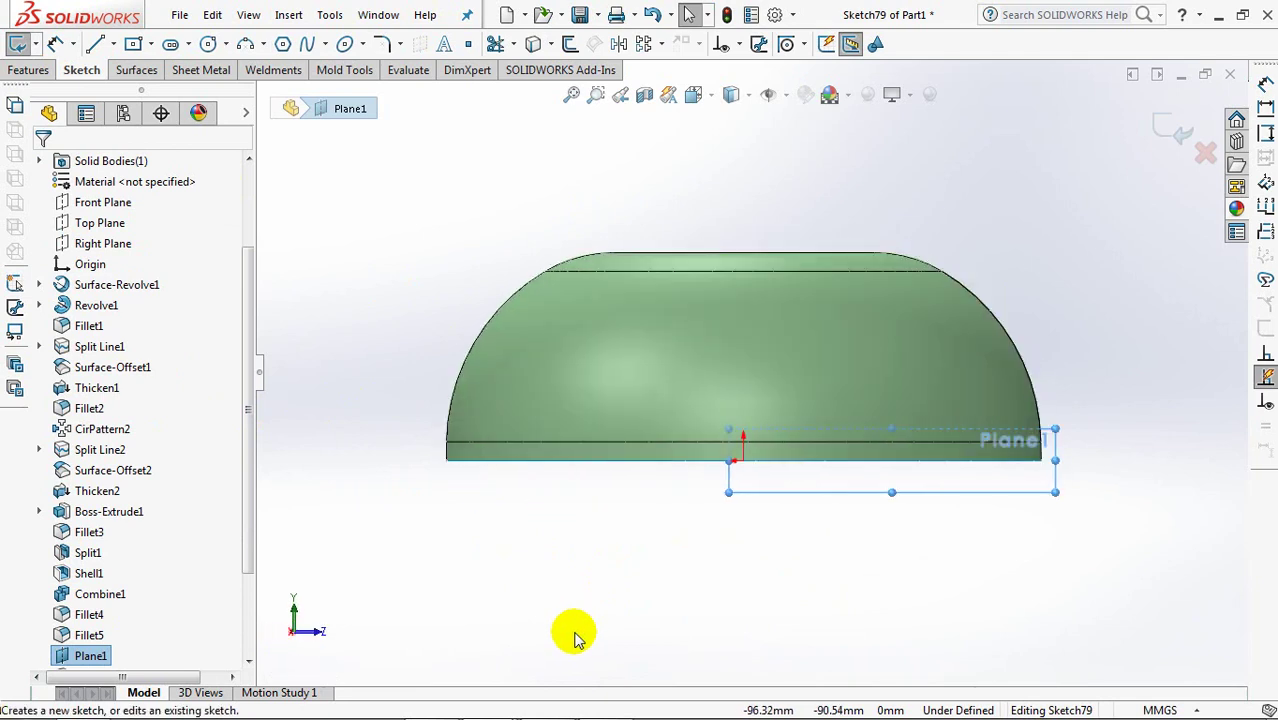
scroll(1055, 318, down, 3)
ctrl+middle_drag(1093, 337, 822, 385)
key(shift+z)
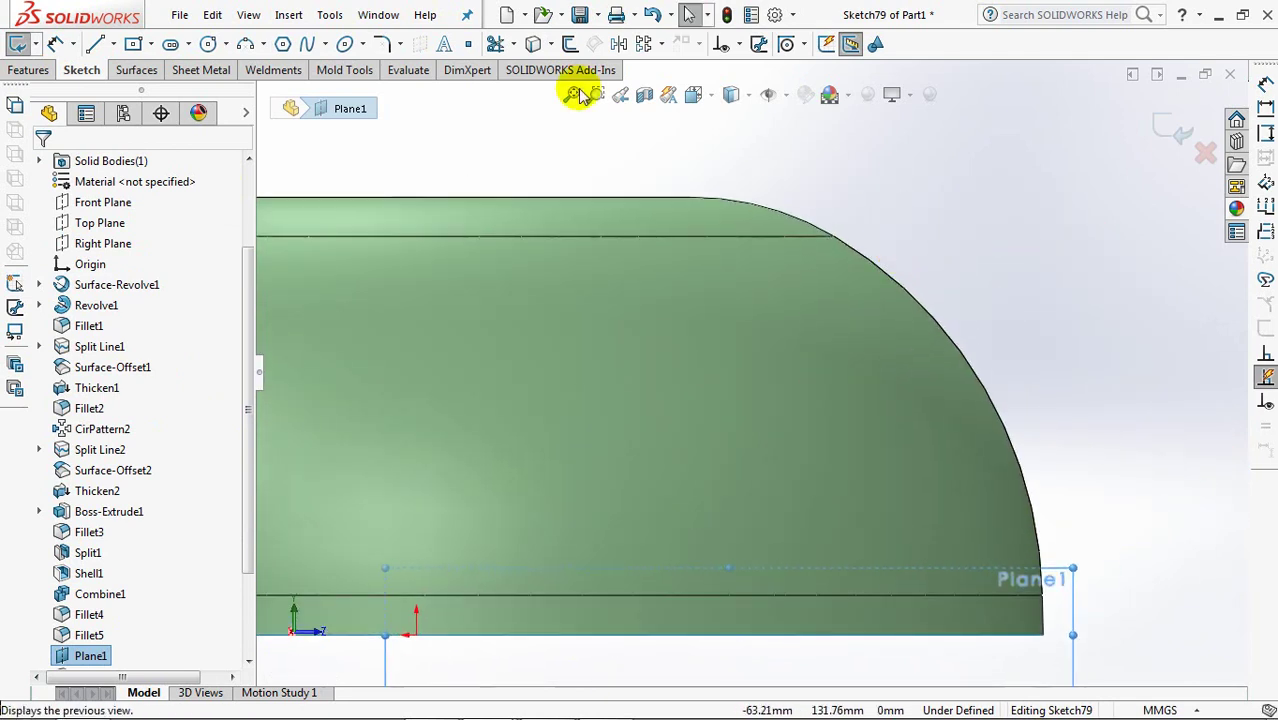
click(533, 43)
click(850, 228)
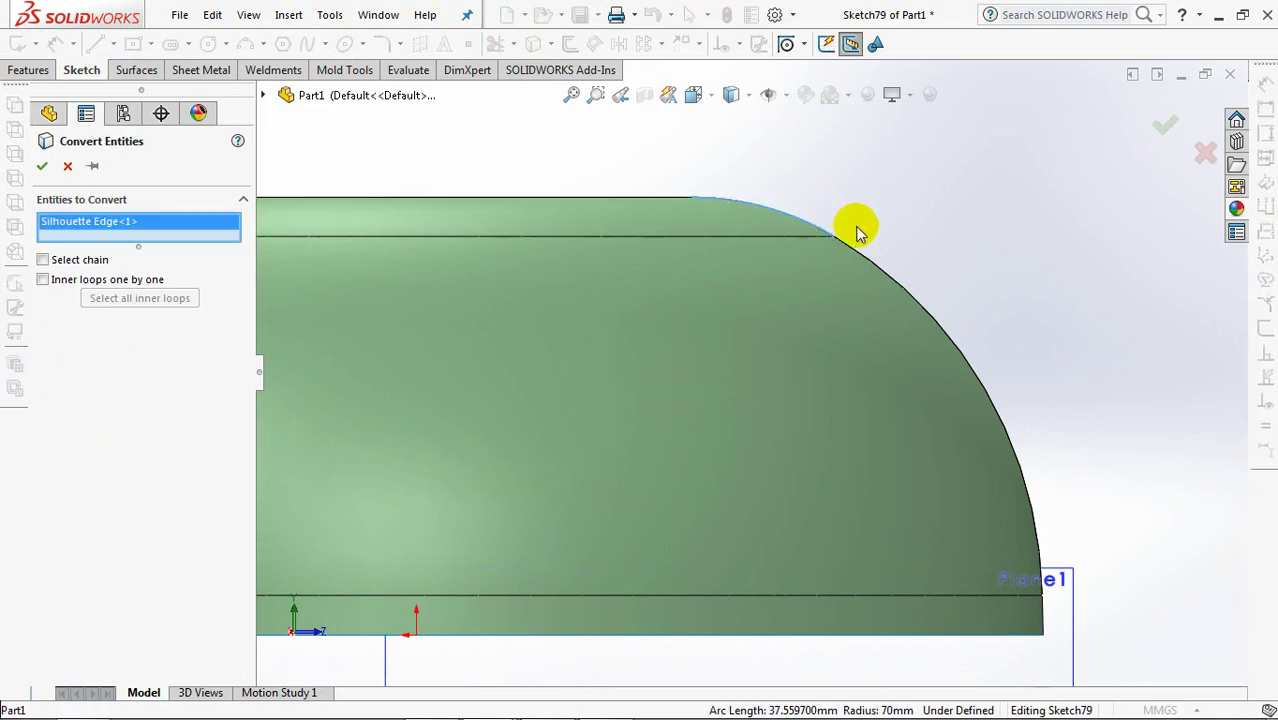
click(856, 255)
click(41, 166)
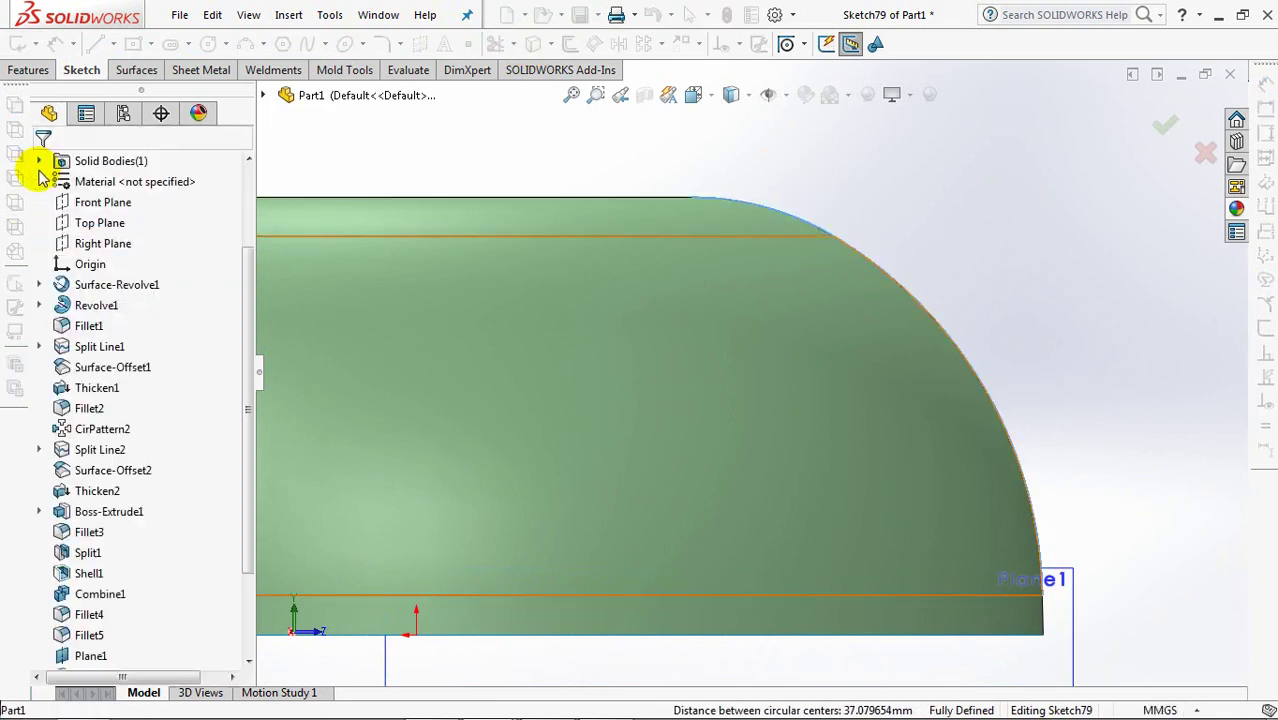
- Draw an arc at the dome's top-right corner, tangent to the converted dome edge
click(597, 96)
drag(622, 147, 785, 242)
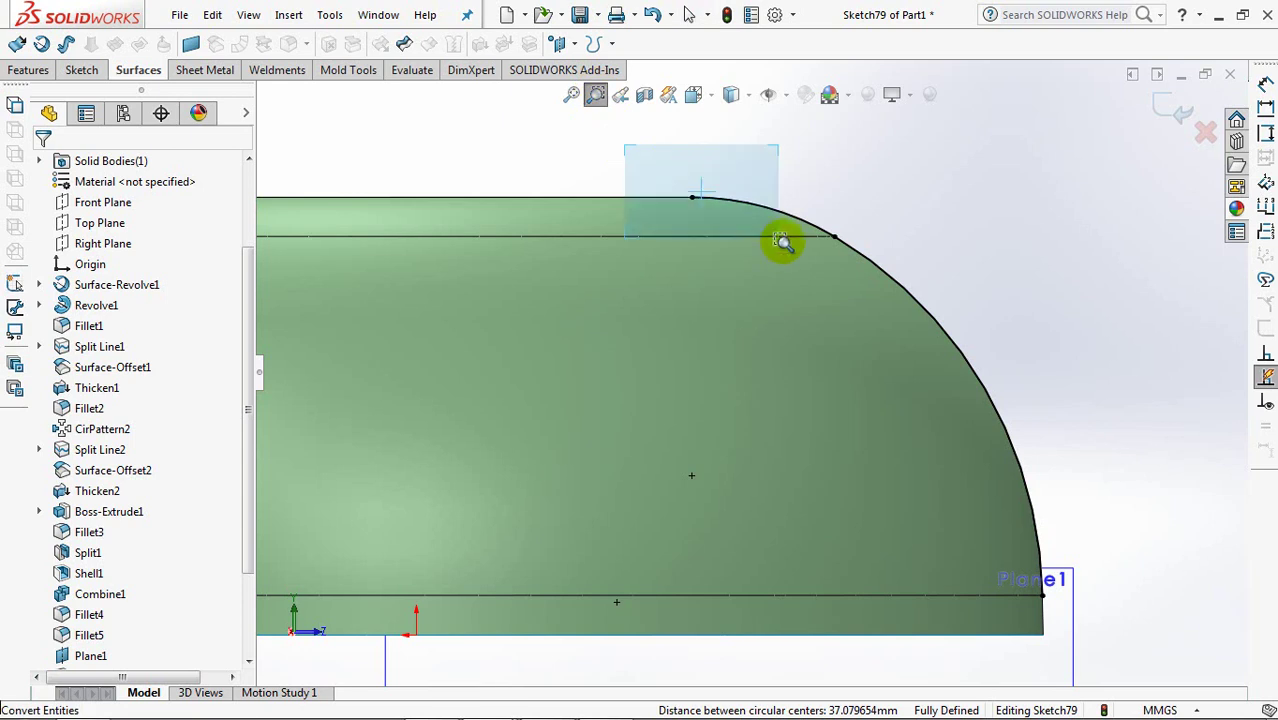
click(80, 70)
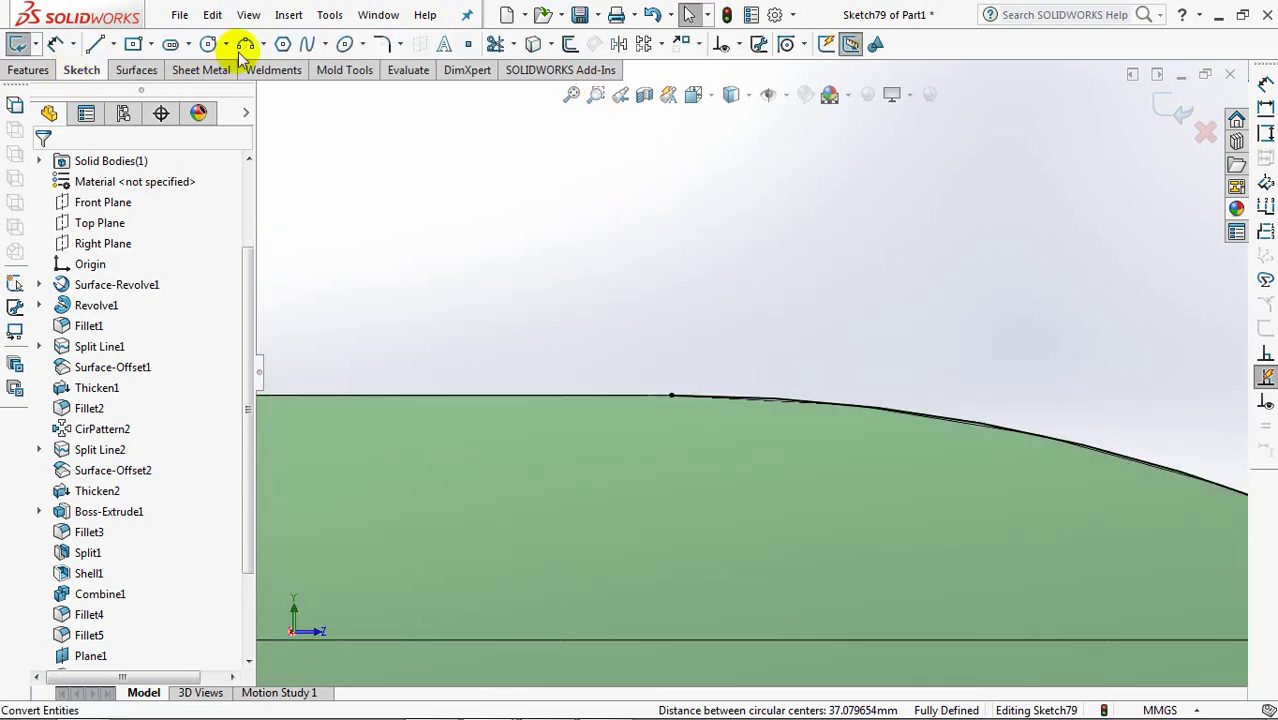
click(245, 43)
click(671, 396)
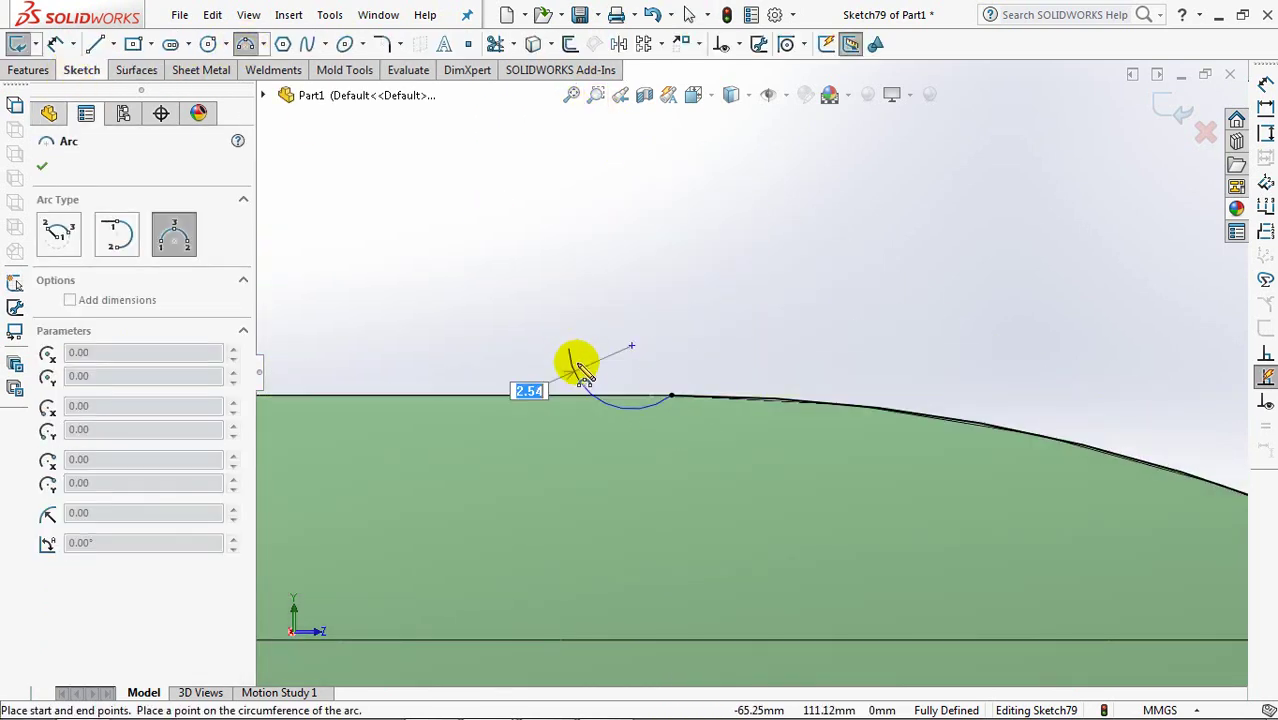
click(569, 350)
click(731, 43)
click(765, 88)
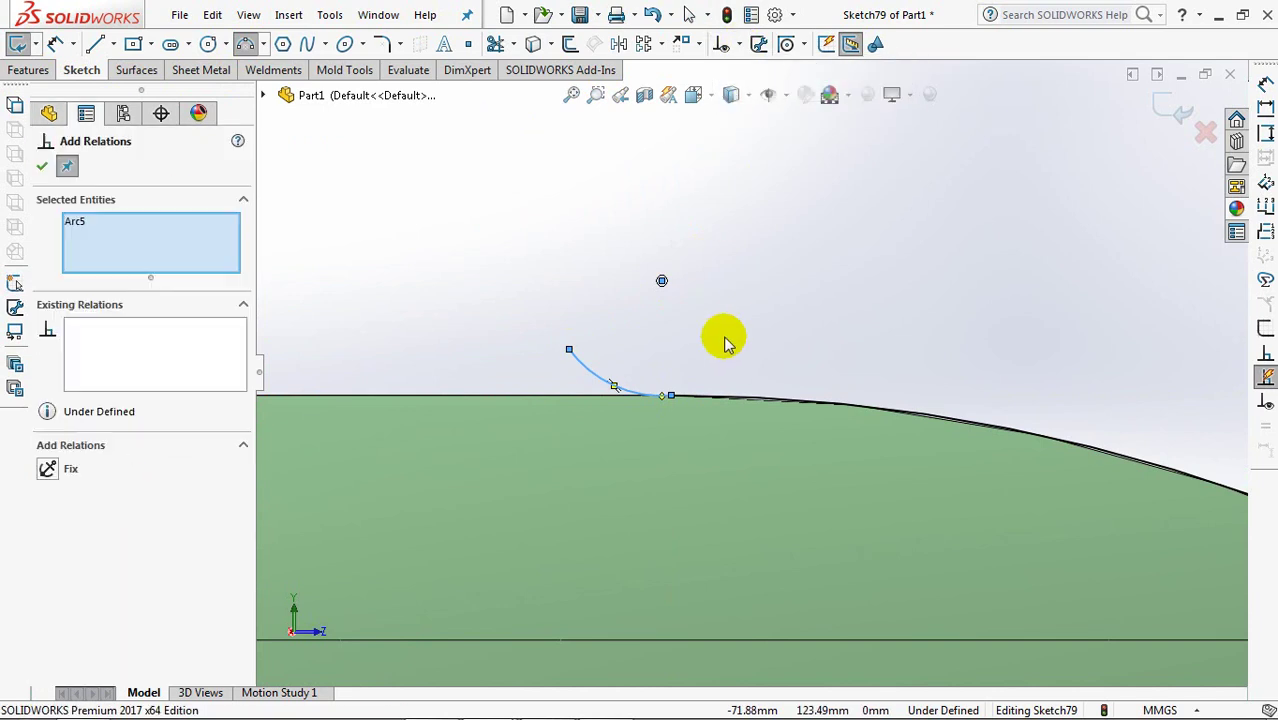
click(697, 405)
click(50, 490)
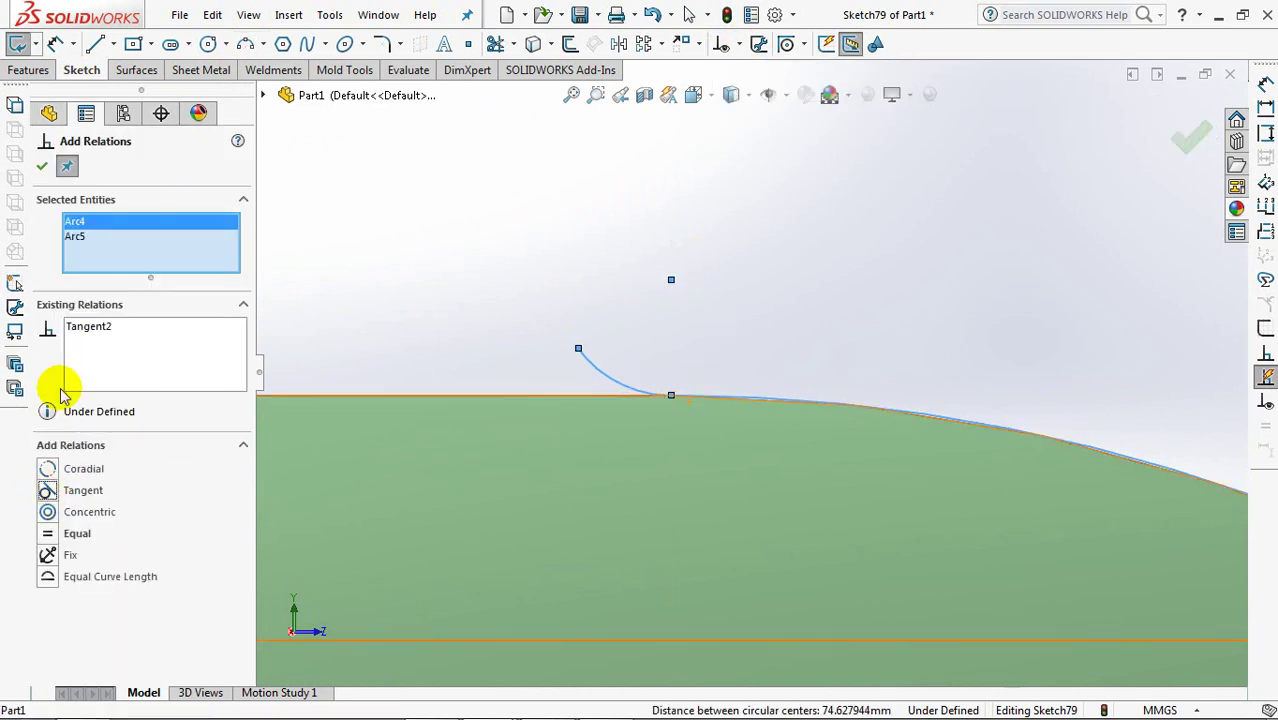
click(43, 168)
- Dimension the corner arc to a radius of 9
click(55, 43)
click(599, 367)
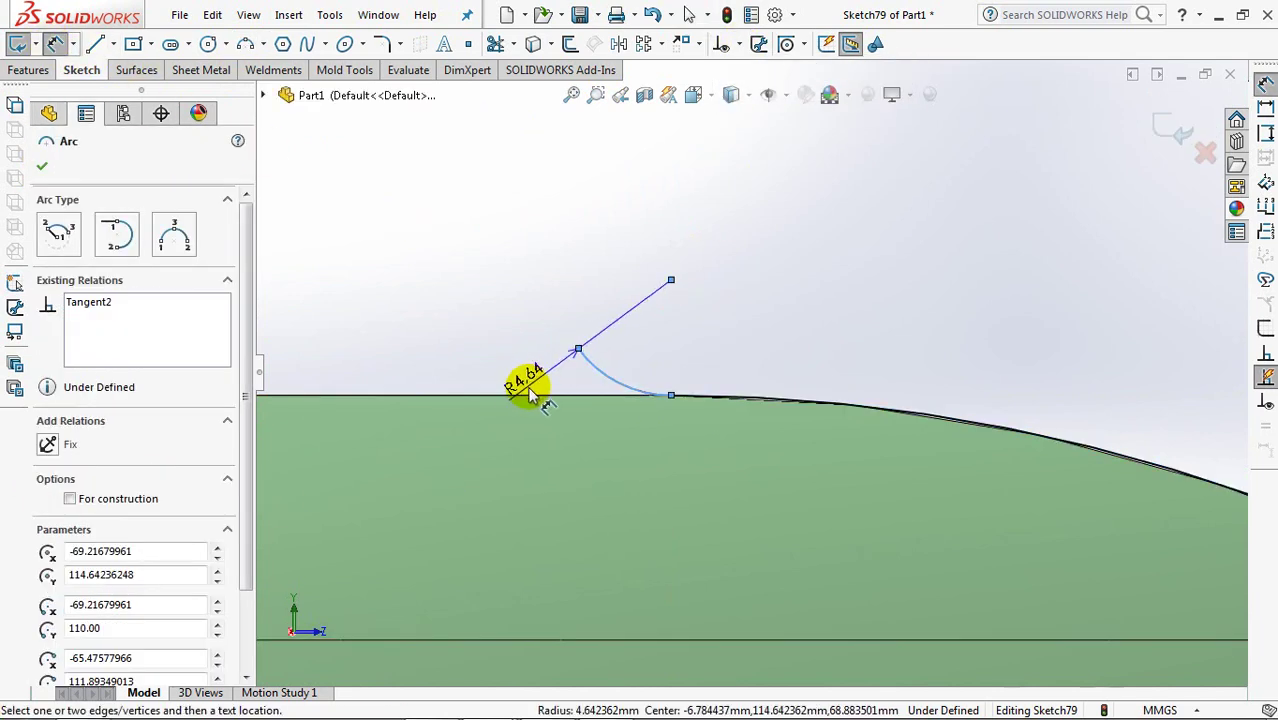
click(508, 432)
text(9)
click(427, 416)
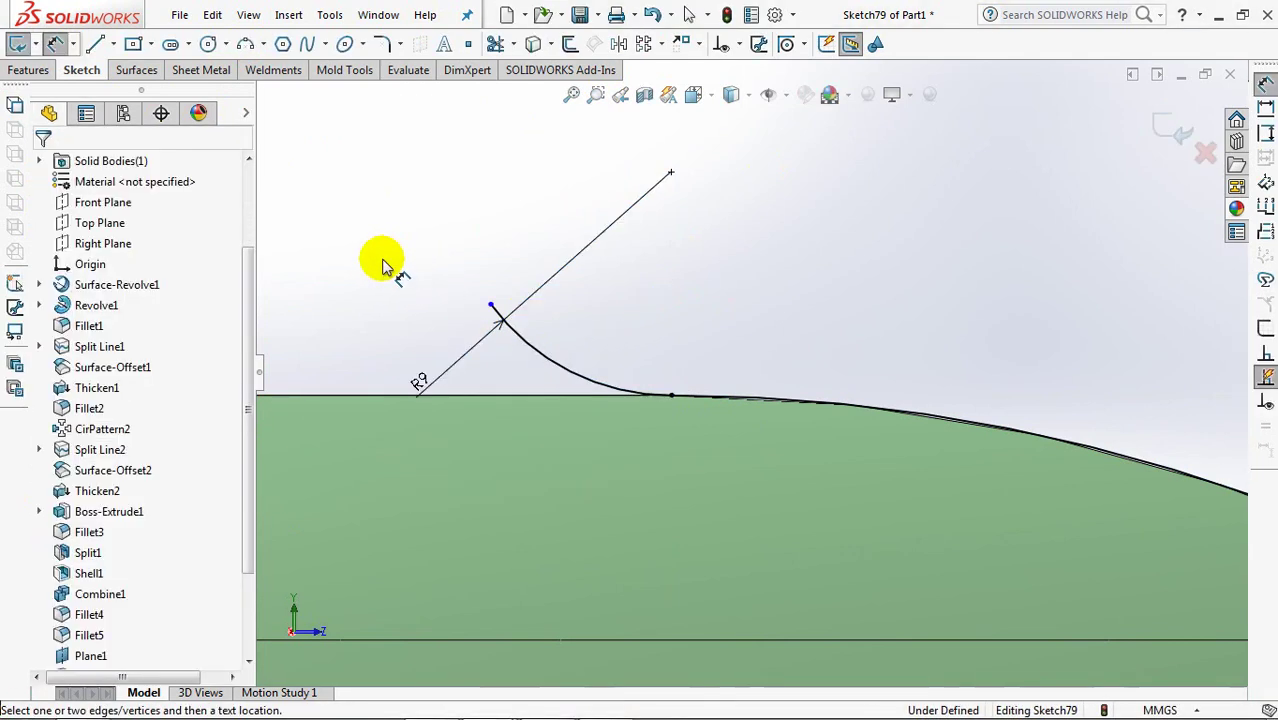
- Place a point on the part's right edge and dimension its height above the bottom edge to 14
click(571, 95)
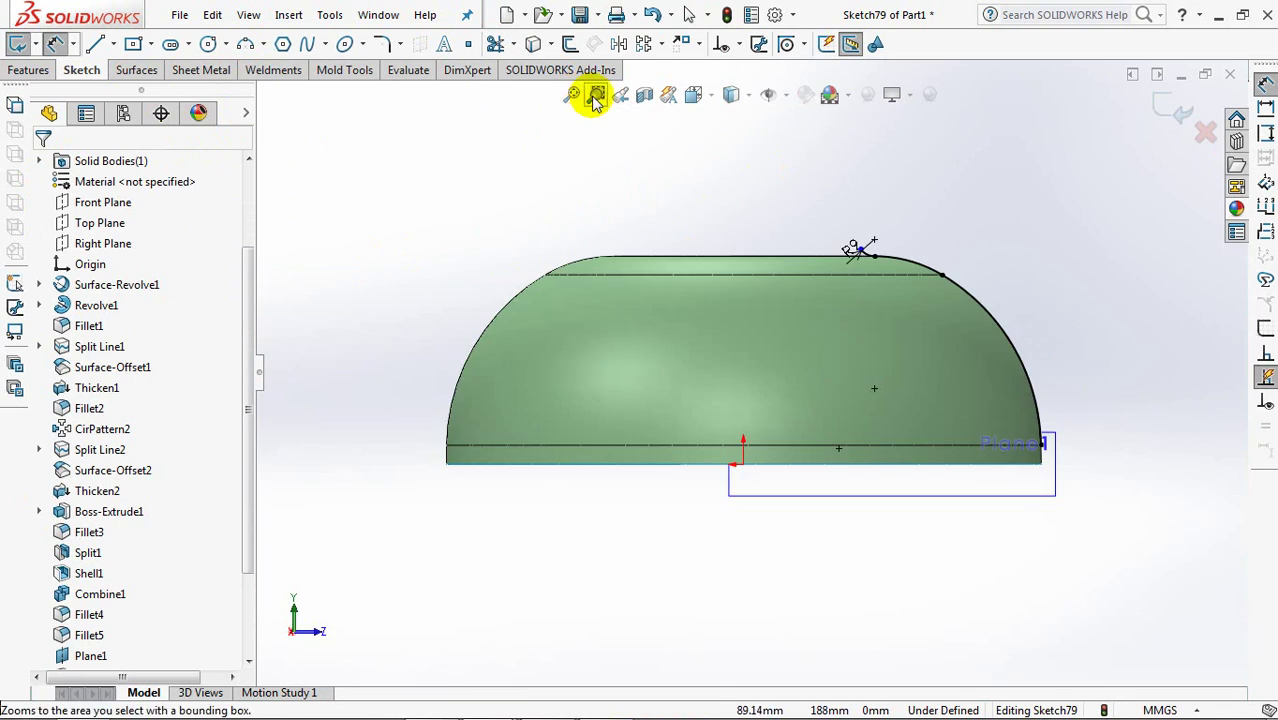
click(595, 95)
drag(1068, 477, 1062, 482)
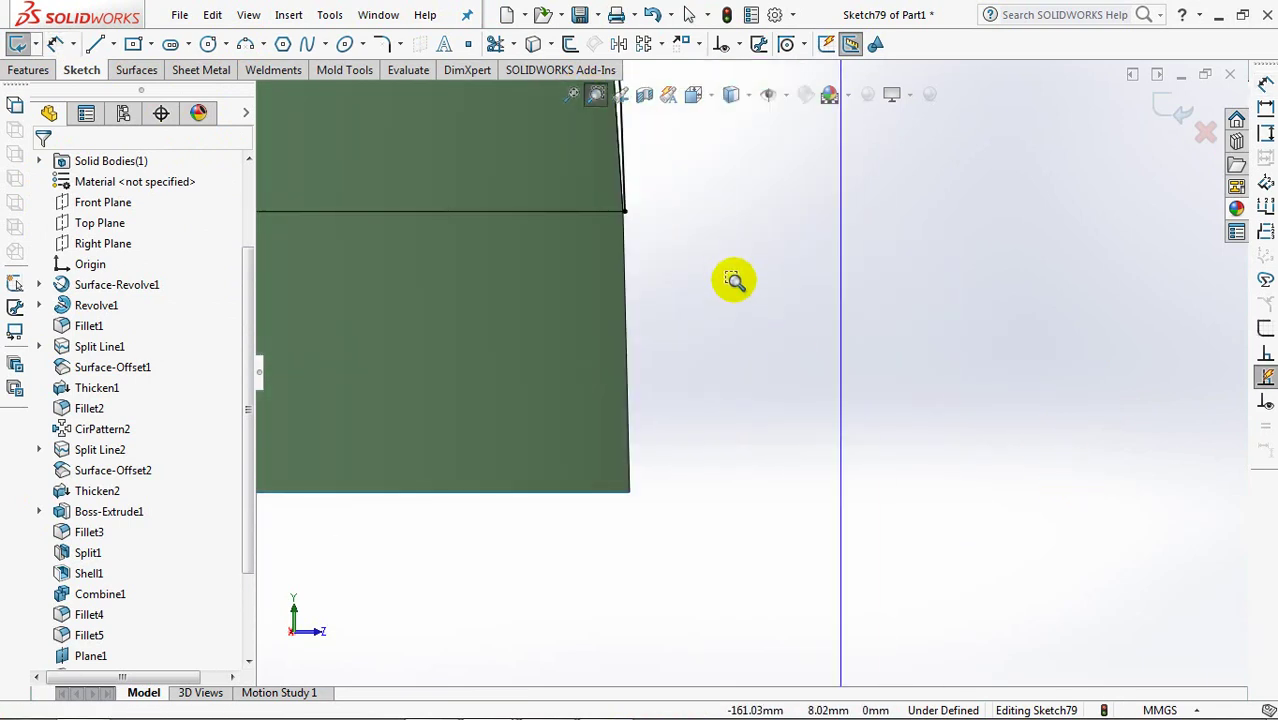
click(52, 44)
click(734, 233)
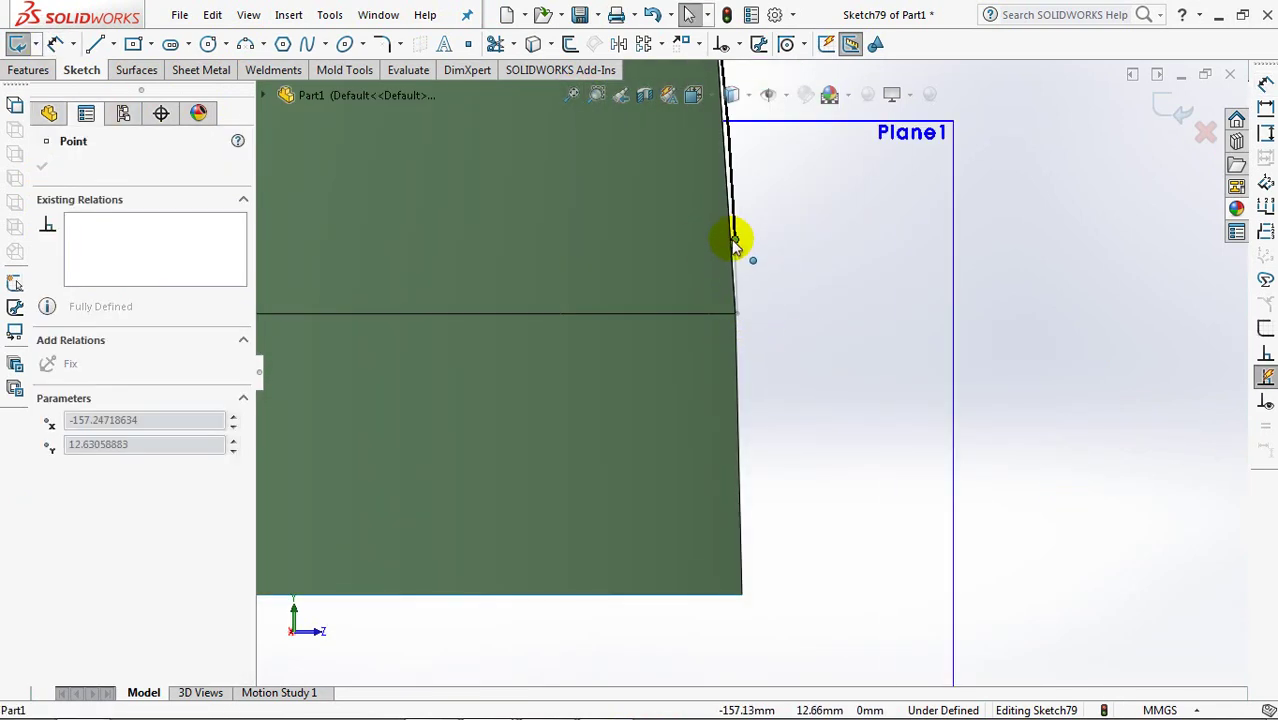
click(55, 44)
click(55, 44)
click(734, 233)
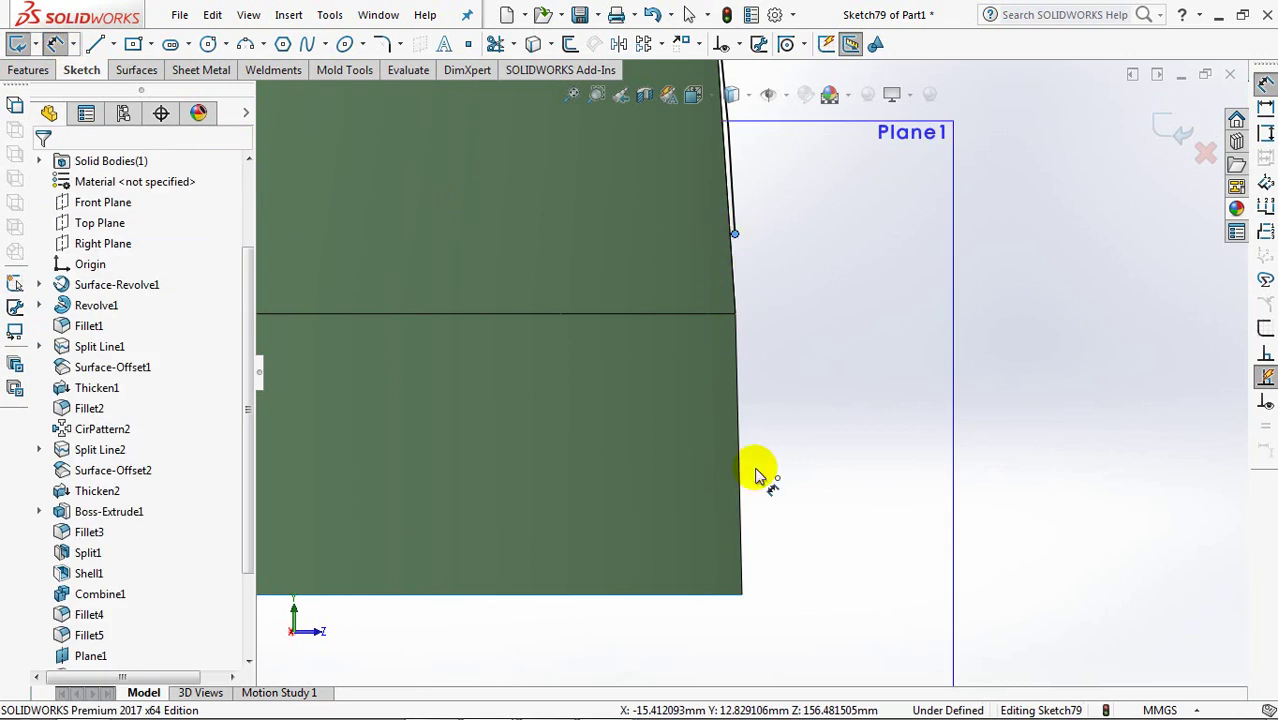
click(731, 594)
click(898, 415)
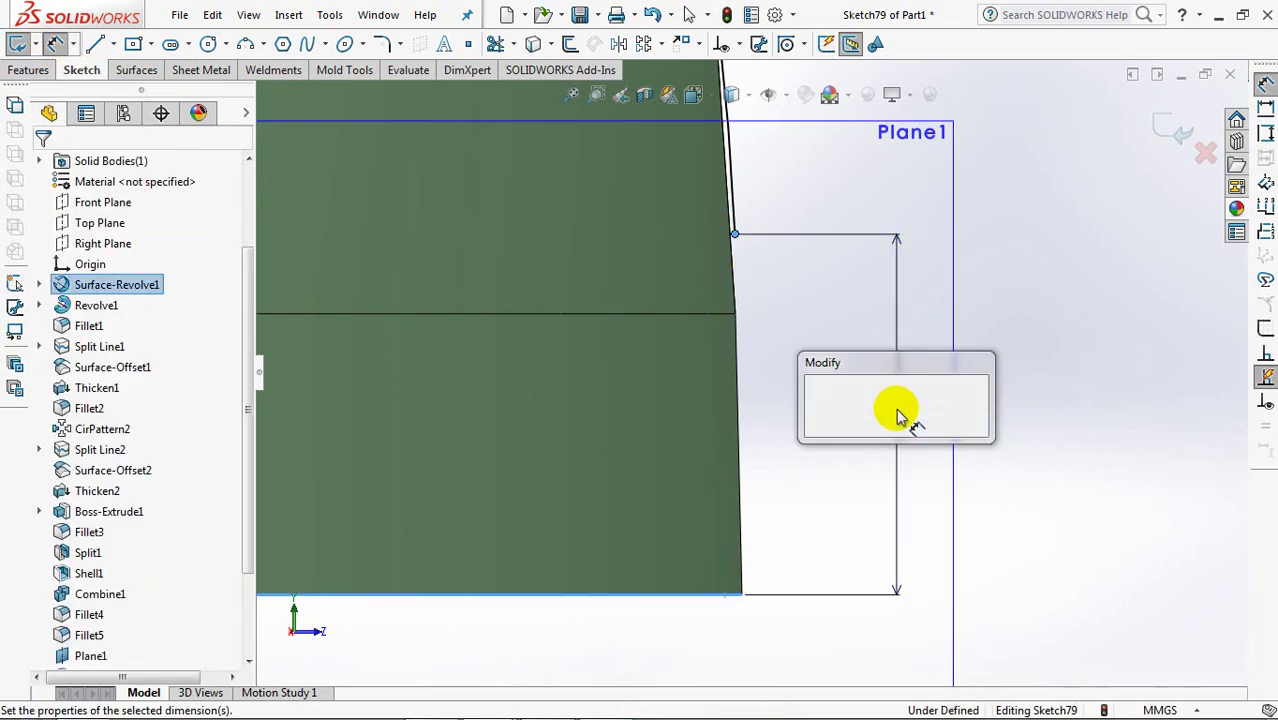
click(818, 399)
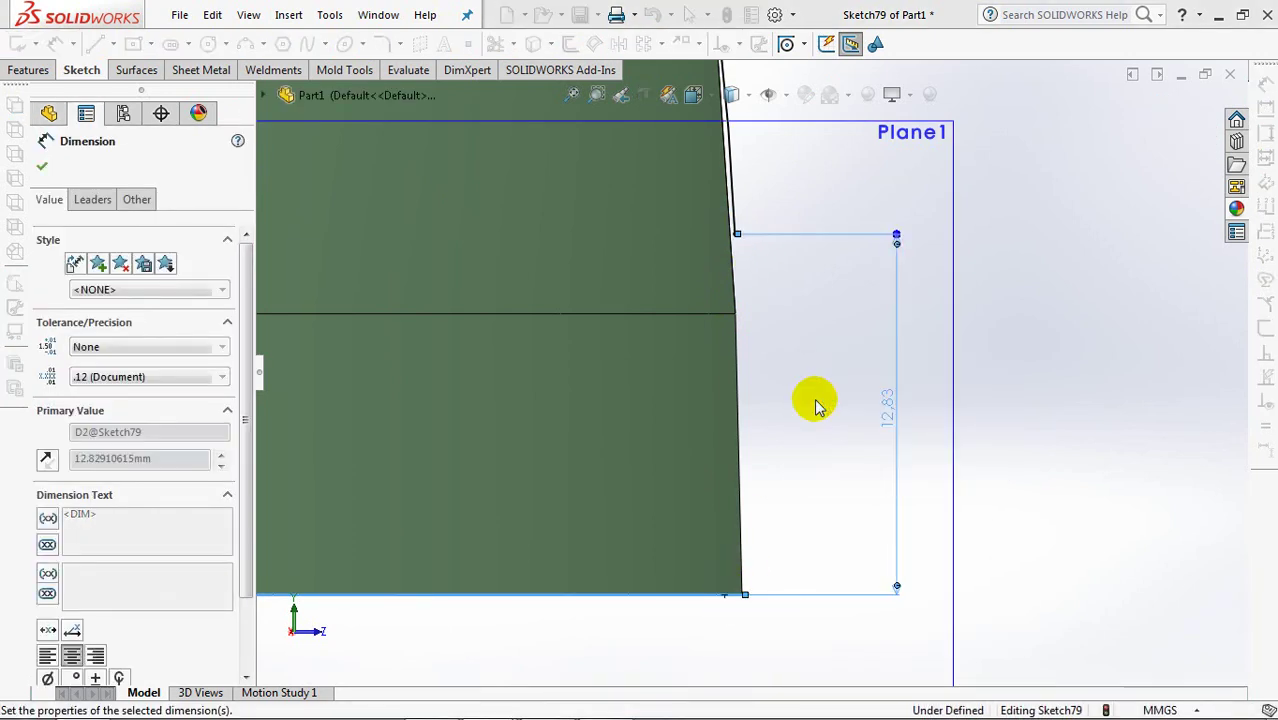
click(1027, 356)
- Draw a 3-point arc from the edge line's top end, tangent to that line
click(245, 44)
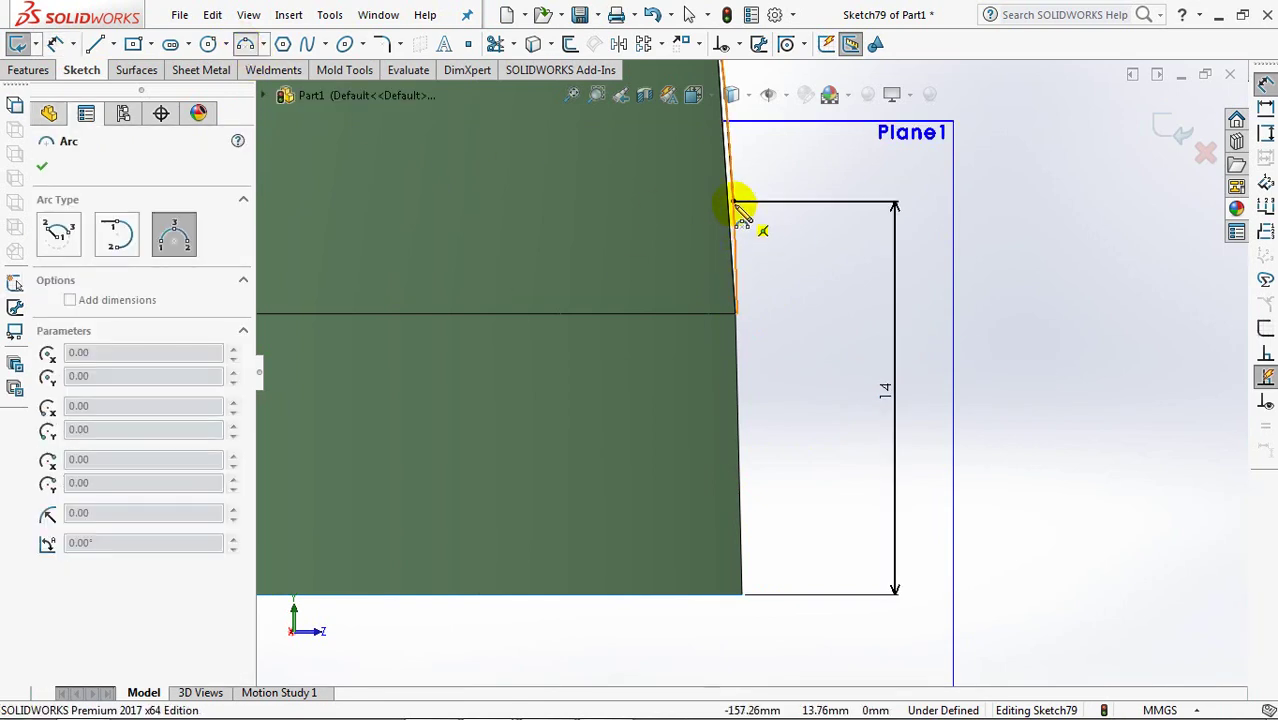
click(735, 204)
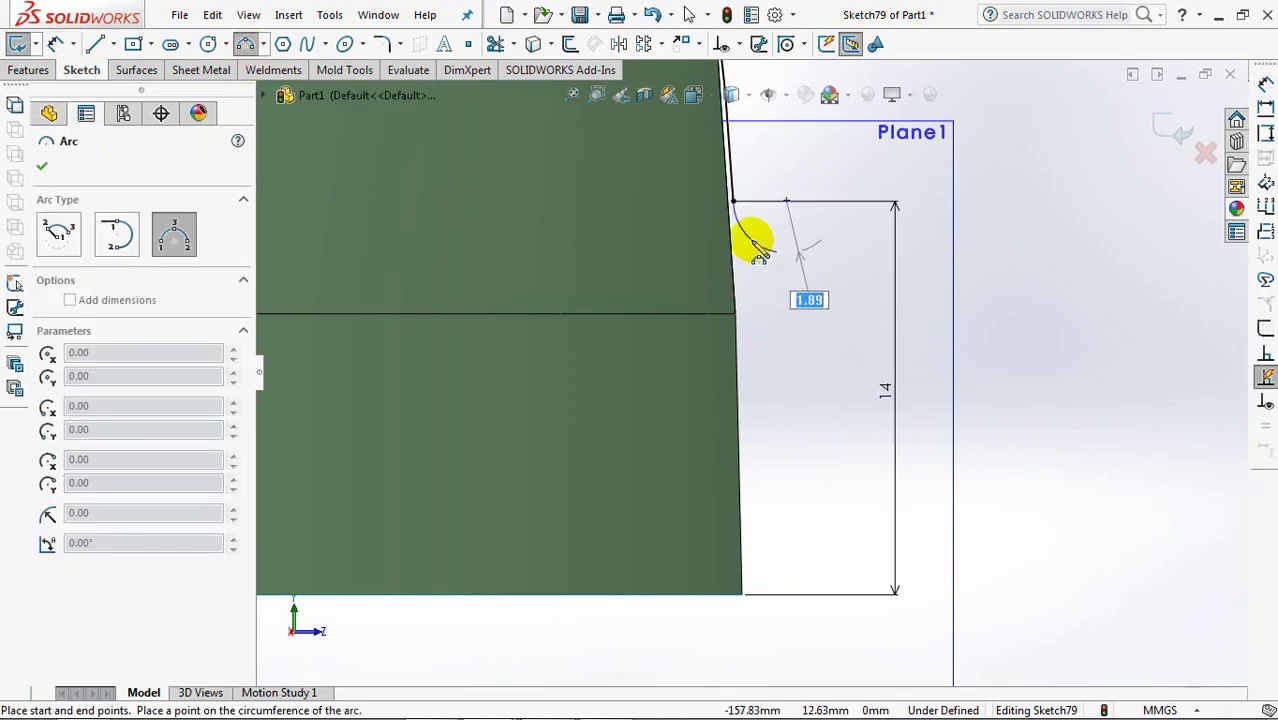
click(777, 251)
click(733, 44)
click(736, 122)
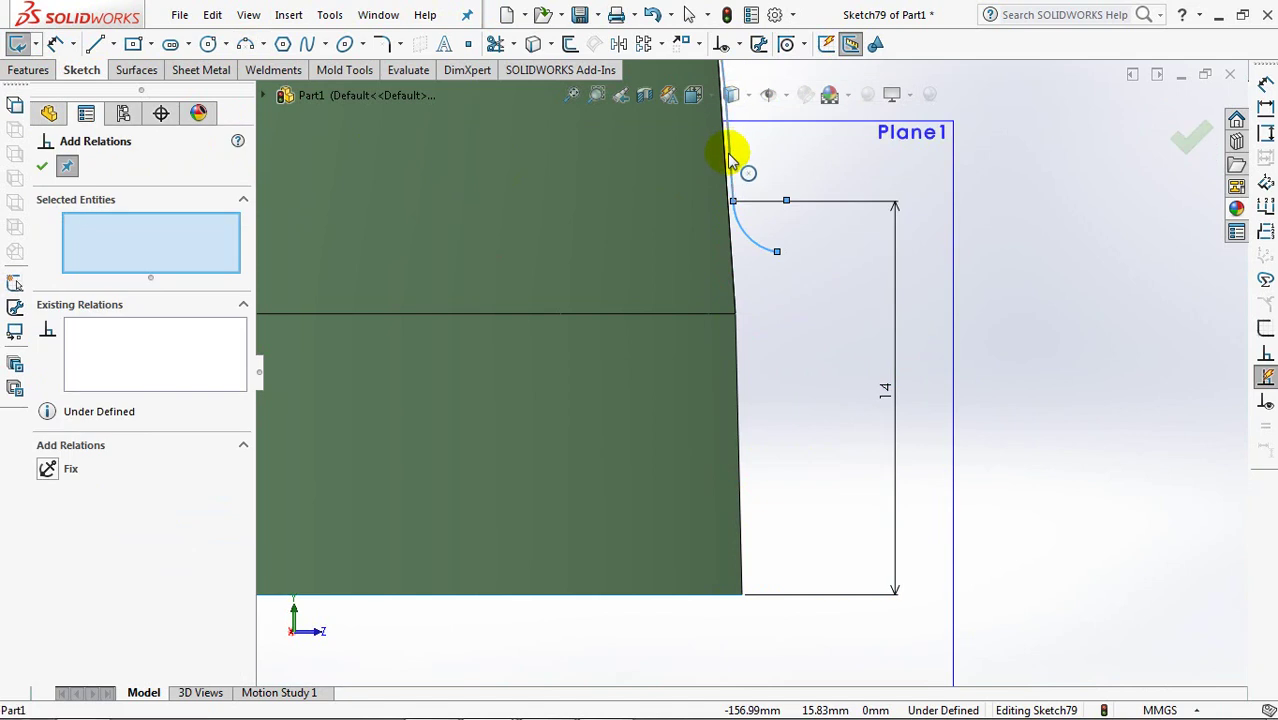
click(730, 160)
click(46, 486)
click(41, 166)
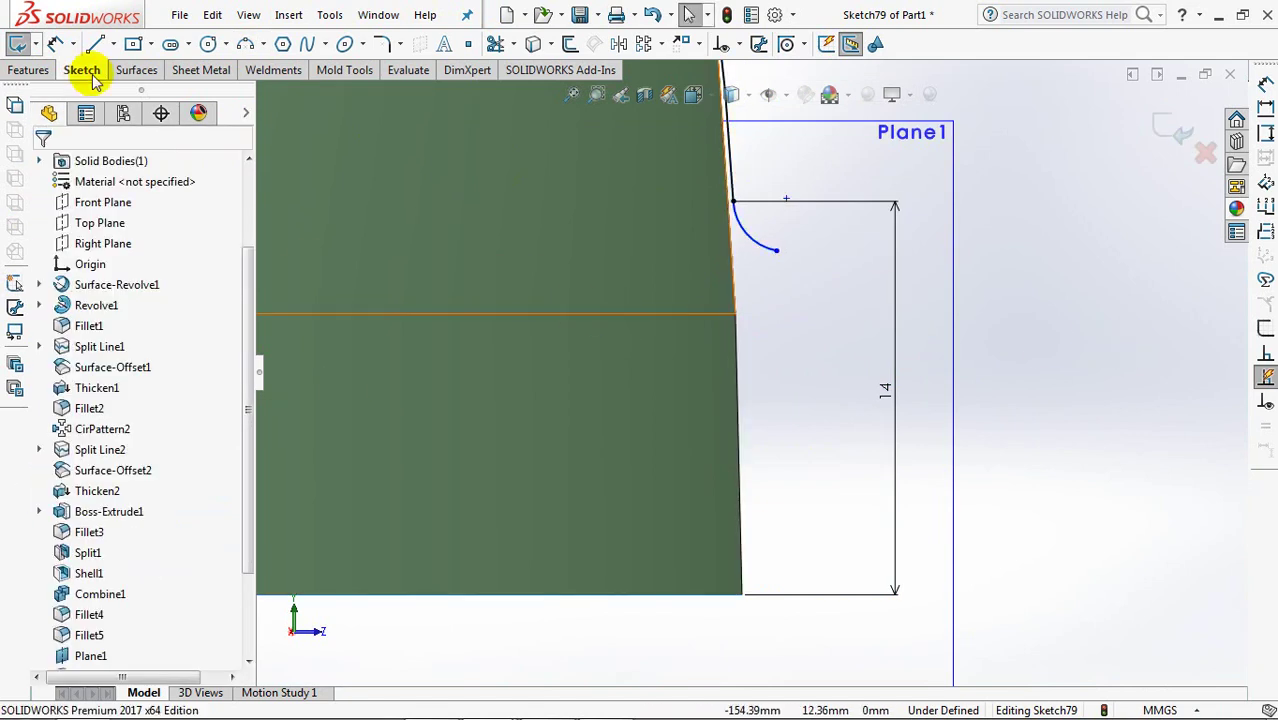
- Dimension the small end arc to a radius of 2
click(55, 44)
click(750, 248)
click(695, 288)
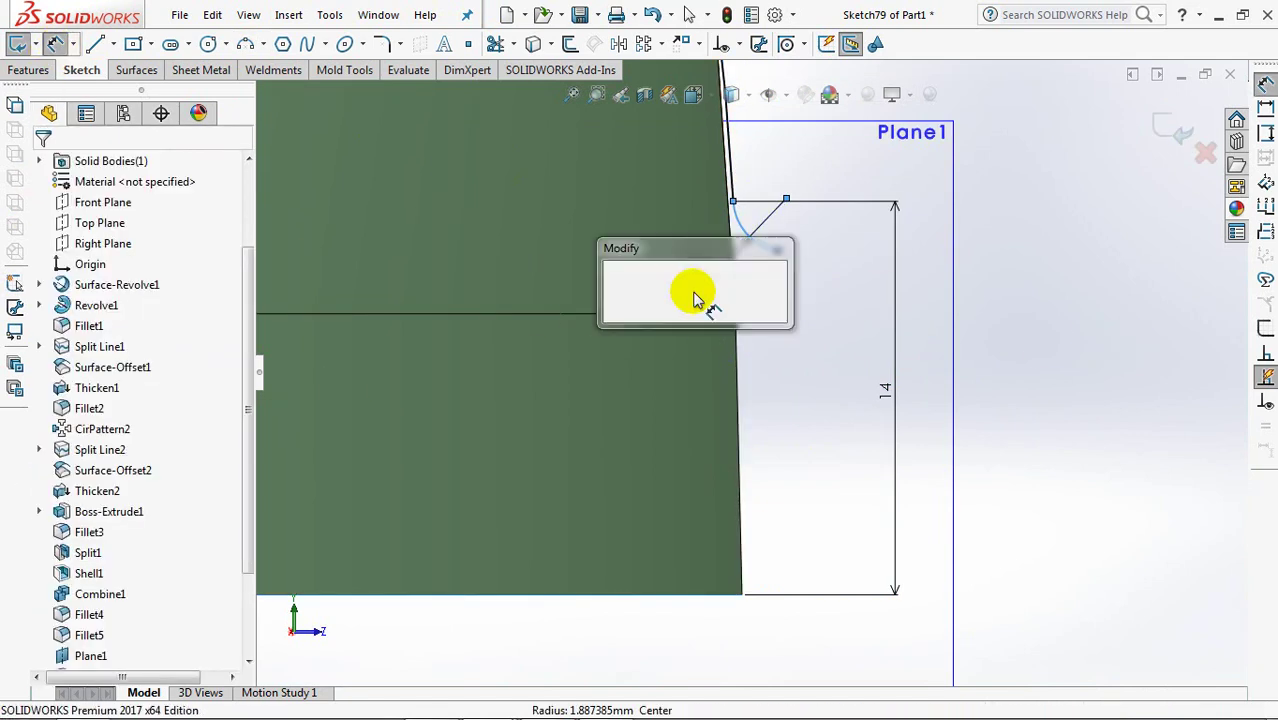
text(2)
click(614, 287)
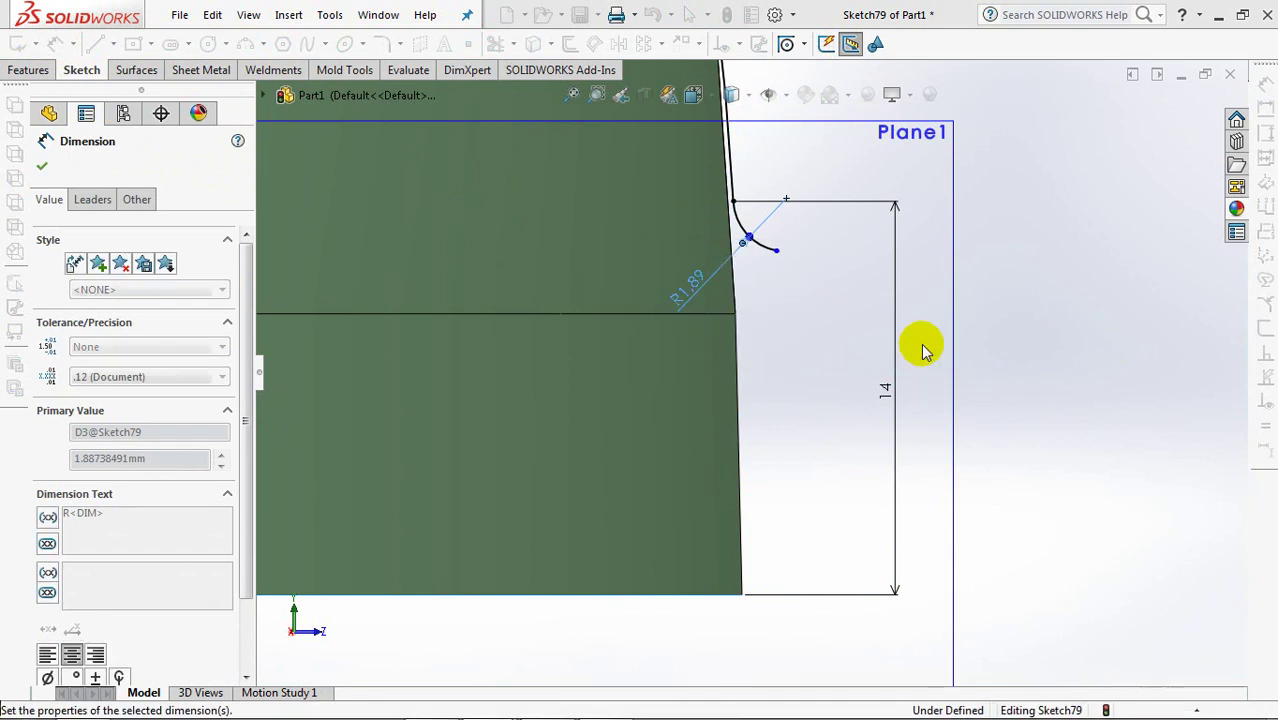
click(1048, 363)
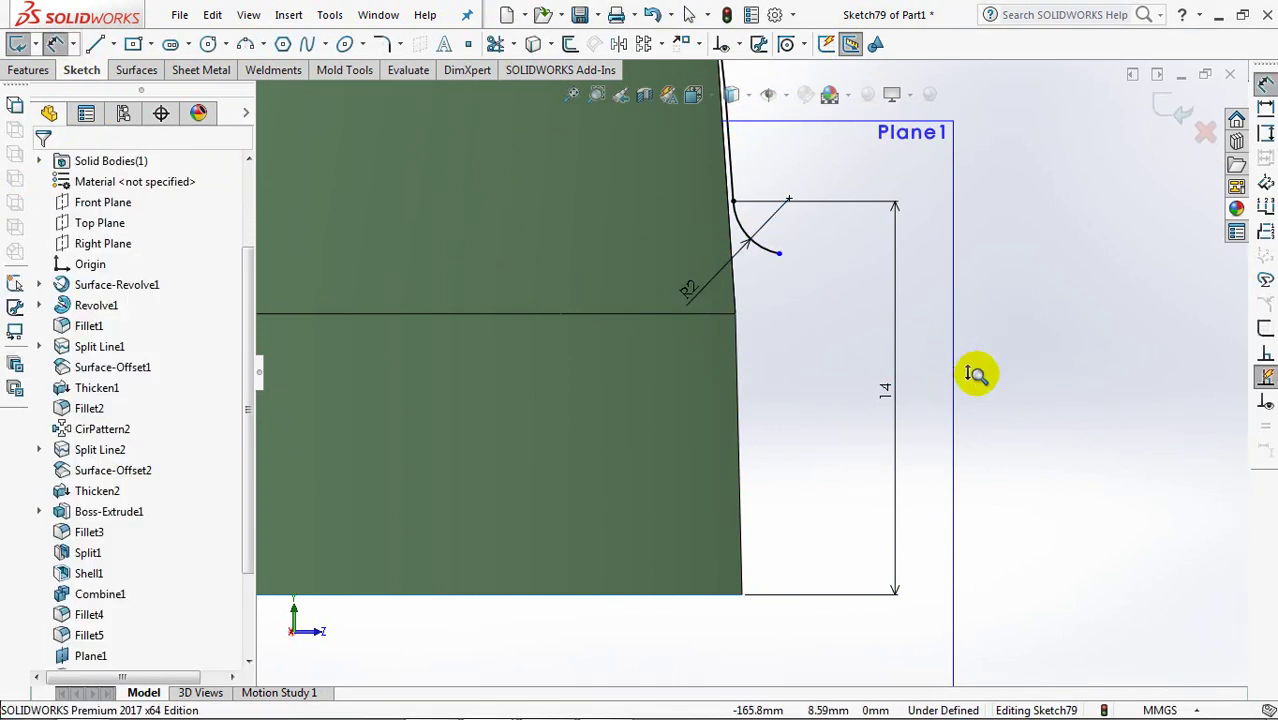
scroll(976, 340, up, 3)
scroll(976, 322, down, 2)
scroll(1095, 474, down, 1)
scroll(1021, 337, up, 1)
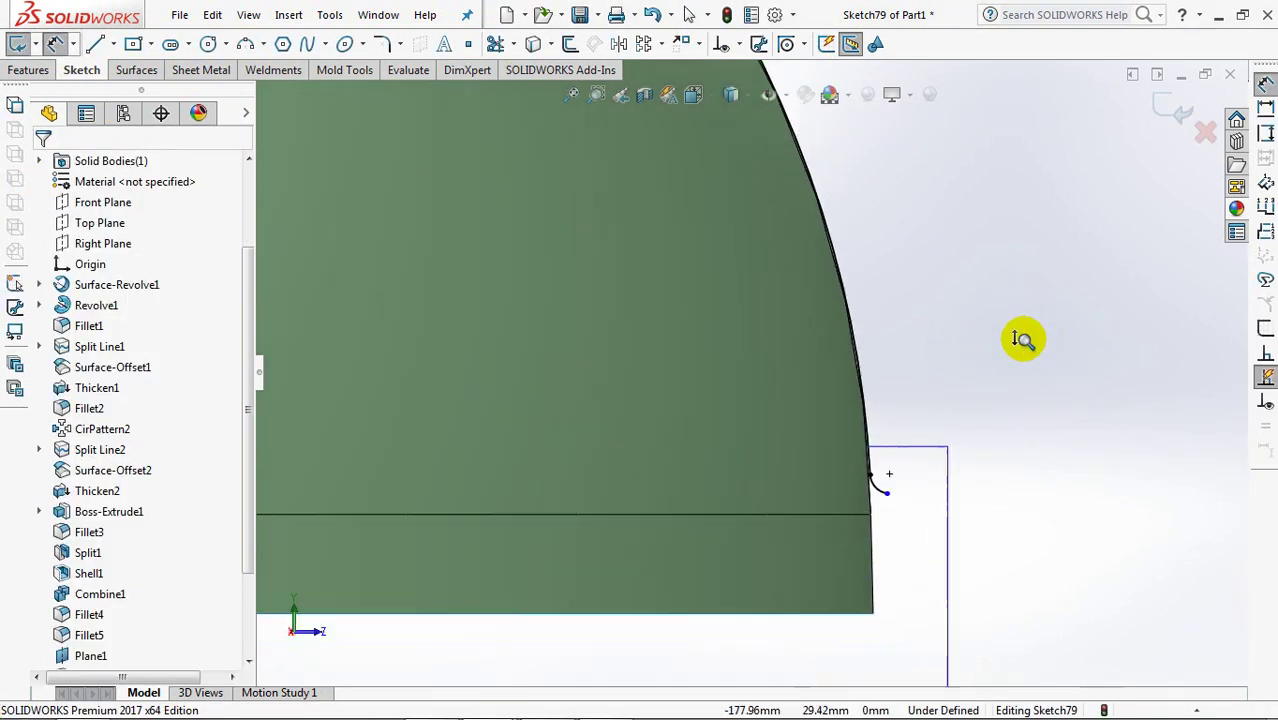
scroll(1025, 400, up, 3)
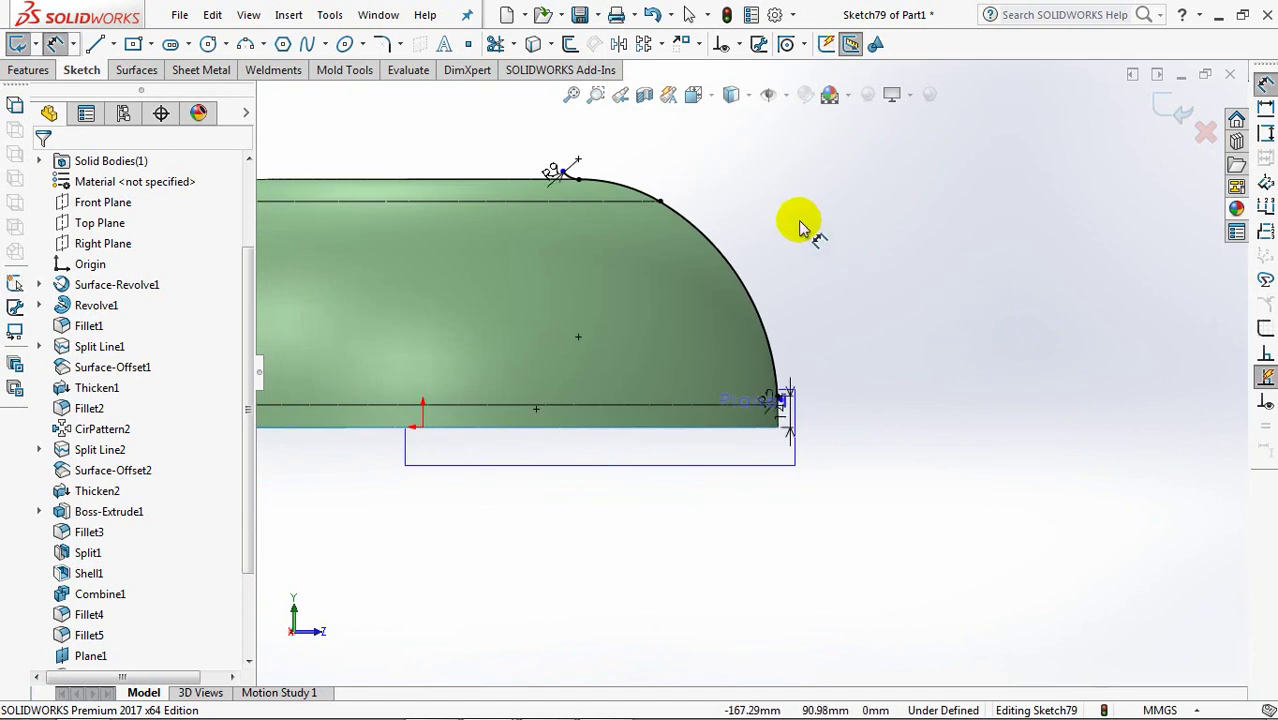
scroll(927, 328, down, 2)
scroll(899, 254, down, 2)
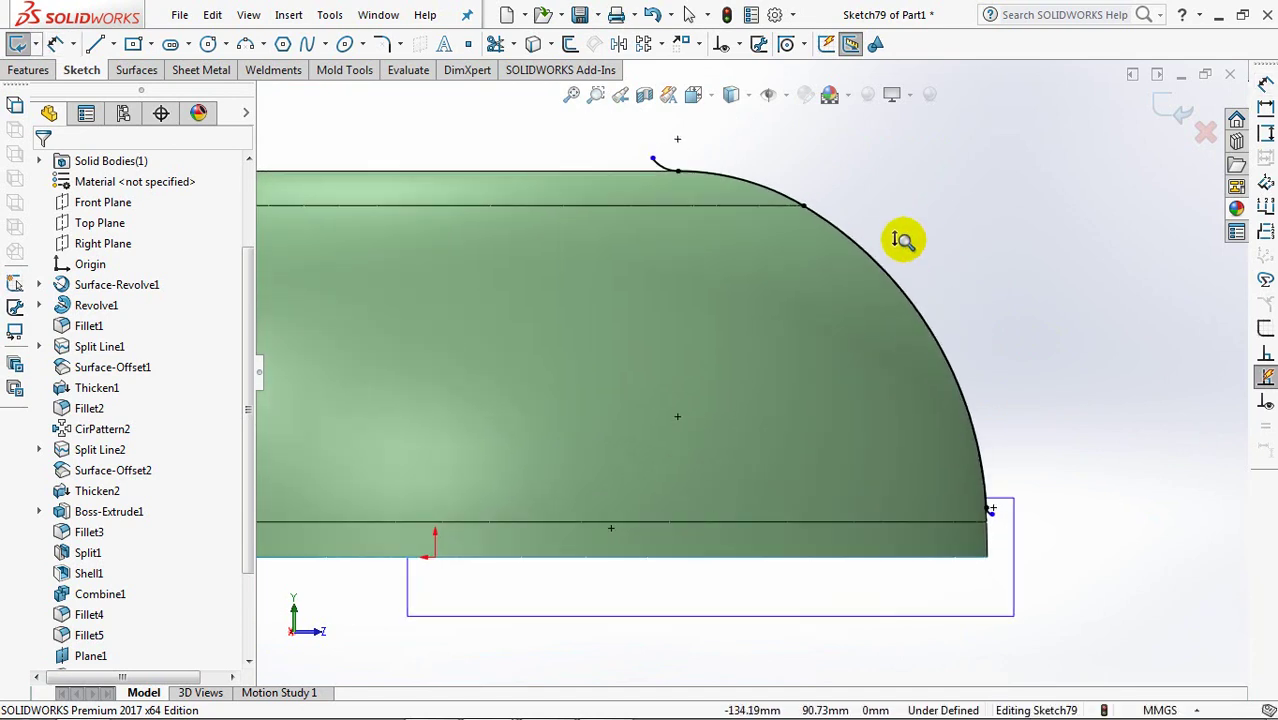
- Offset the dome edge curve and small end arc chain by 0.50 mm
click(567, 43)
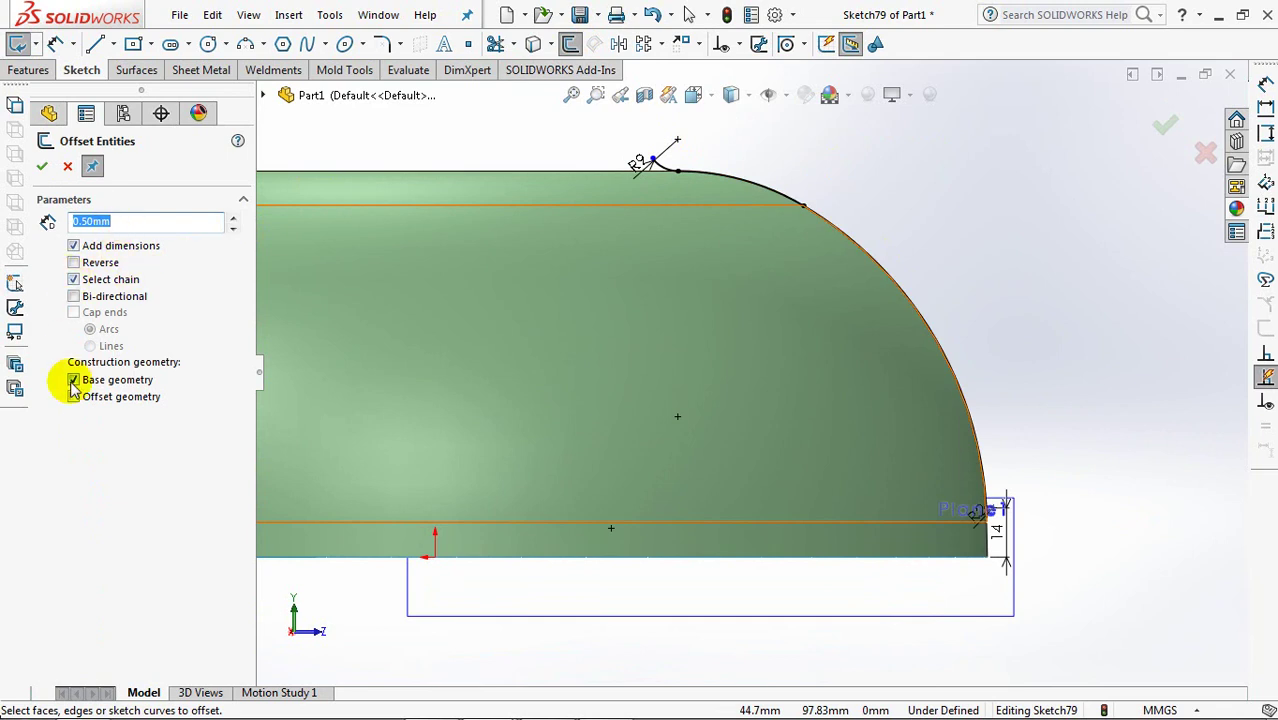
click(858, 245)
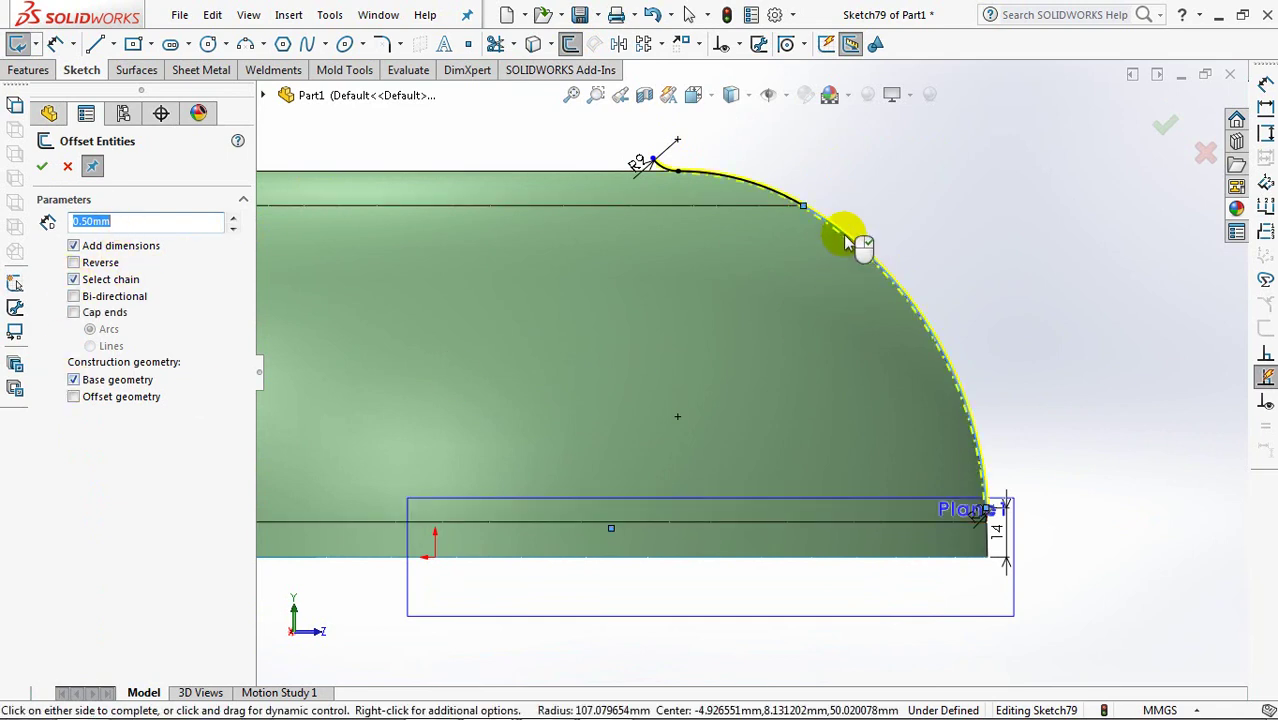
scroll(710, 140, down, 2)
scroll(736, 357, down, 2)
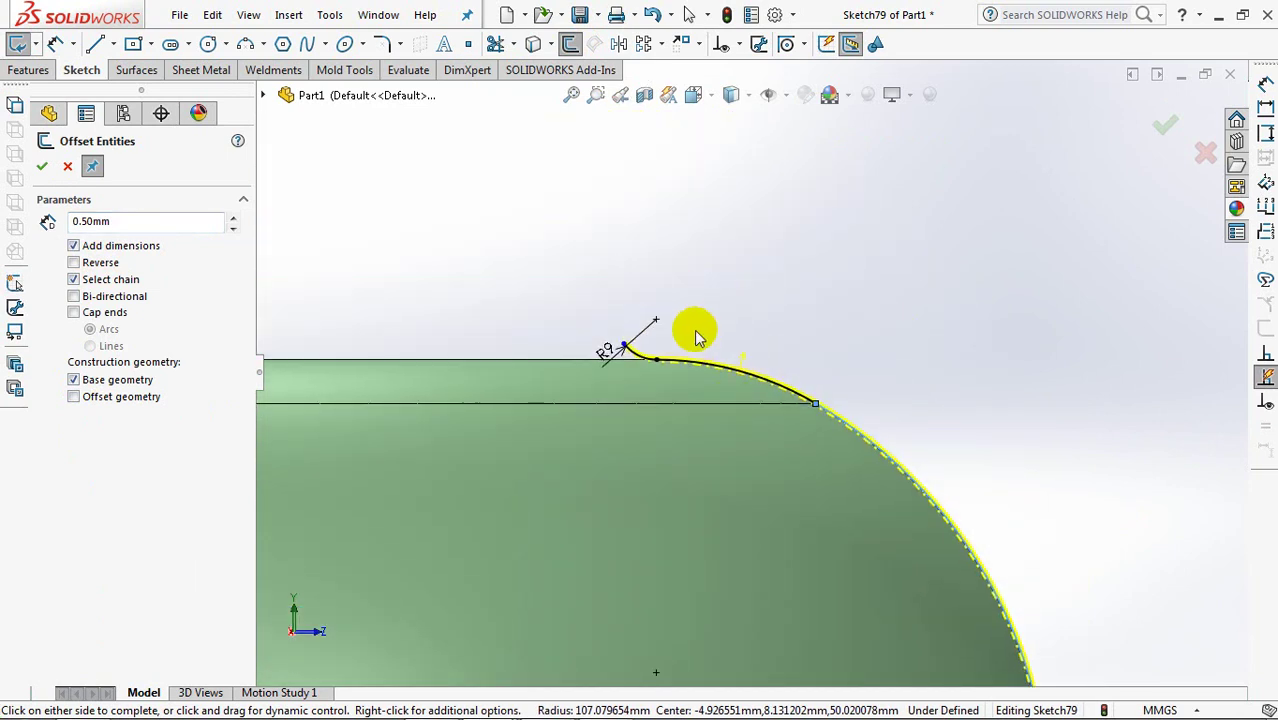
scroll(755, 168, down, 2)
scroll(745, 210, up, 2)
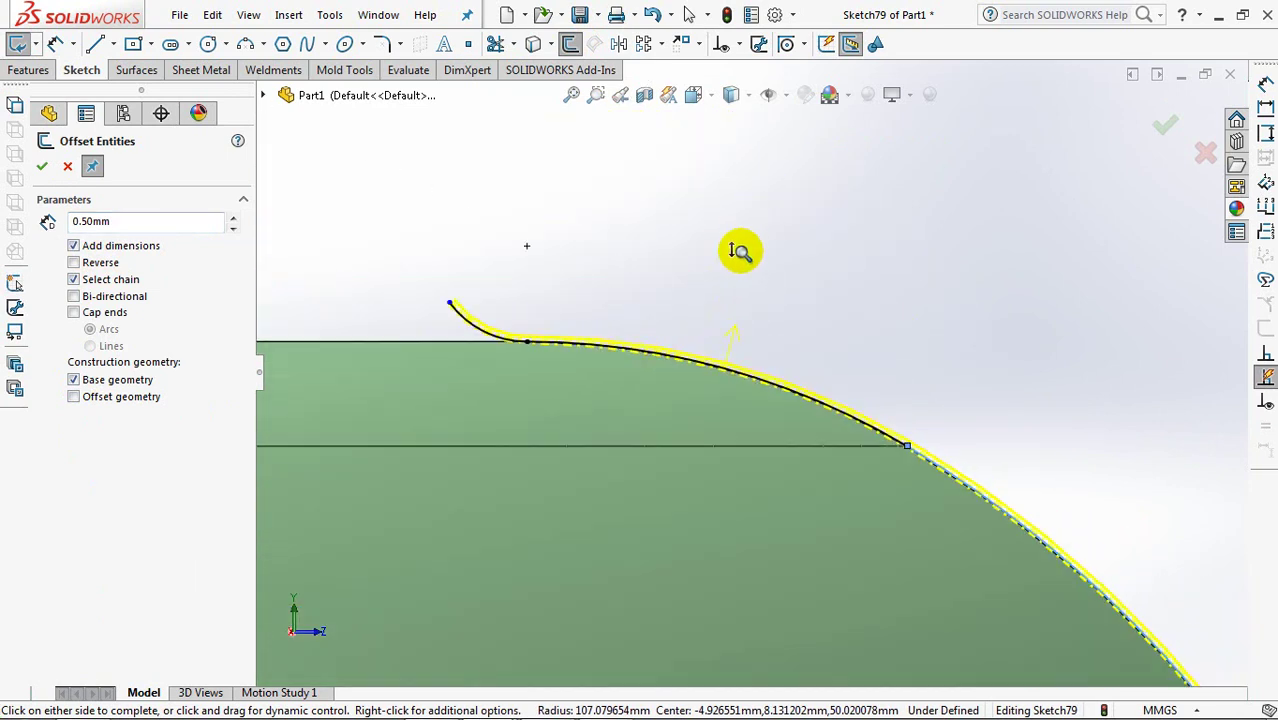
click(44, 167)
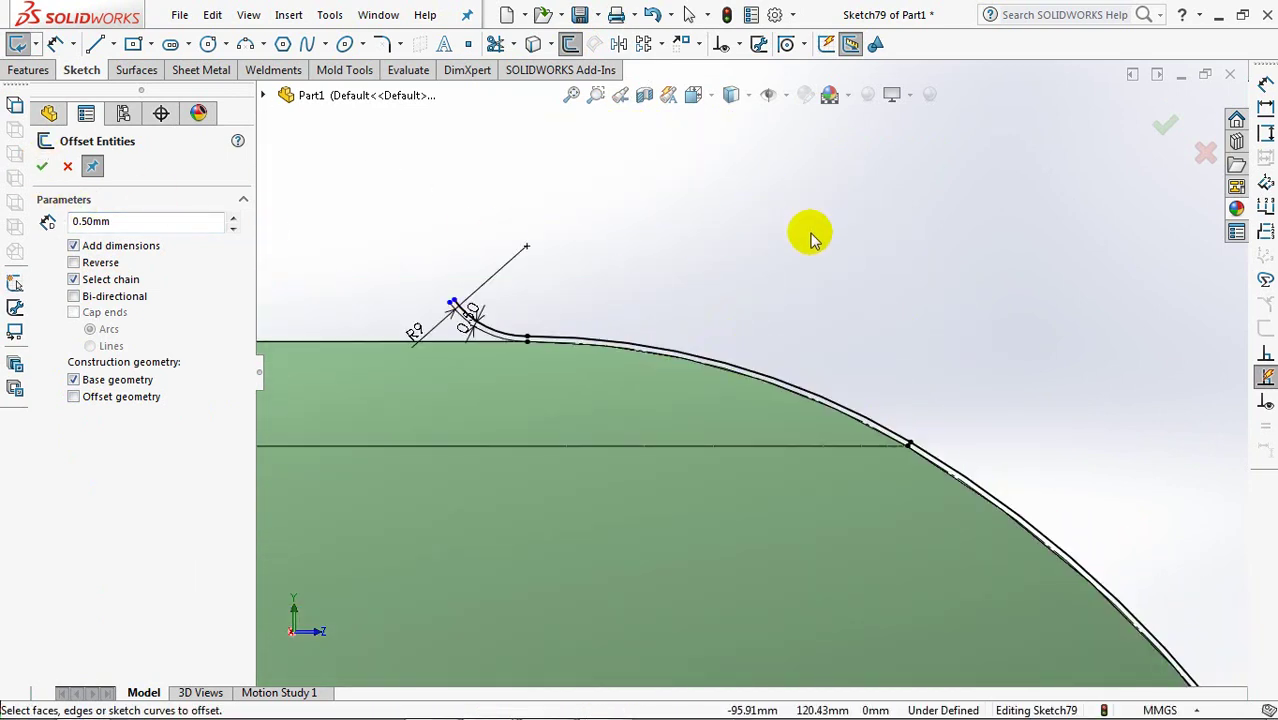
scroll(811, 300, up, 2)
scroll(857, 400, down, 2)
scroll(925, 455, down, 3)
scroll(862, 340, up, 2)
click(1165, 130)
- Exit Sketch79 and orbit to view the dome from above
click(1160, 135)
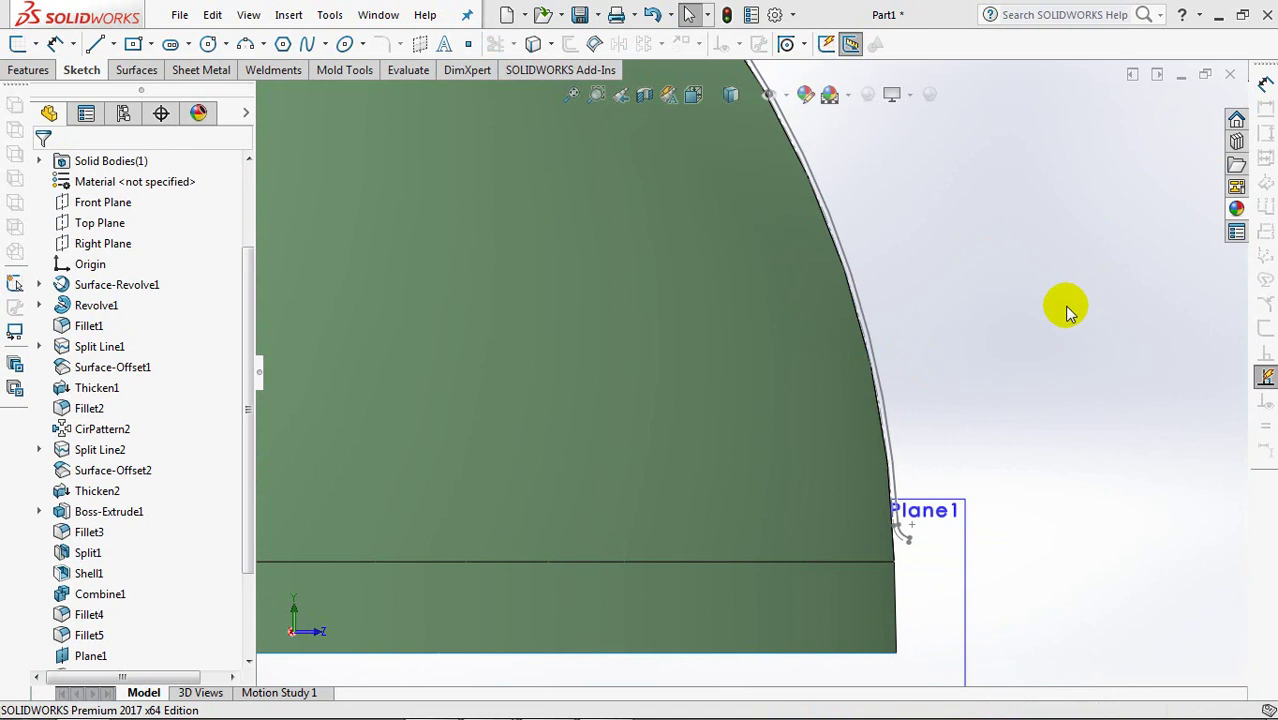
scroll(1070, 400, up, 4)
mouse_move(973, 380)
middle_down()
mouse_move(1127, 425)
mouse_move(1083, 405)
mouse_move(1046, 447)
mouse_move(1055, 463)
middle_up()
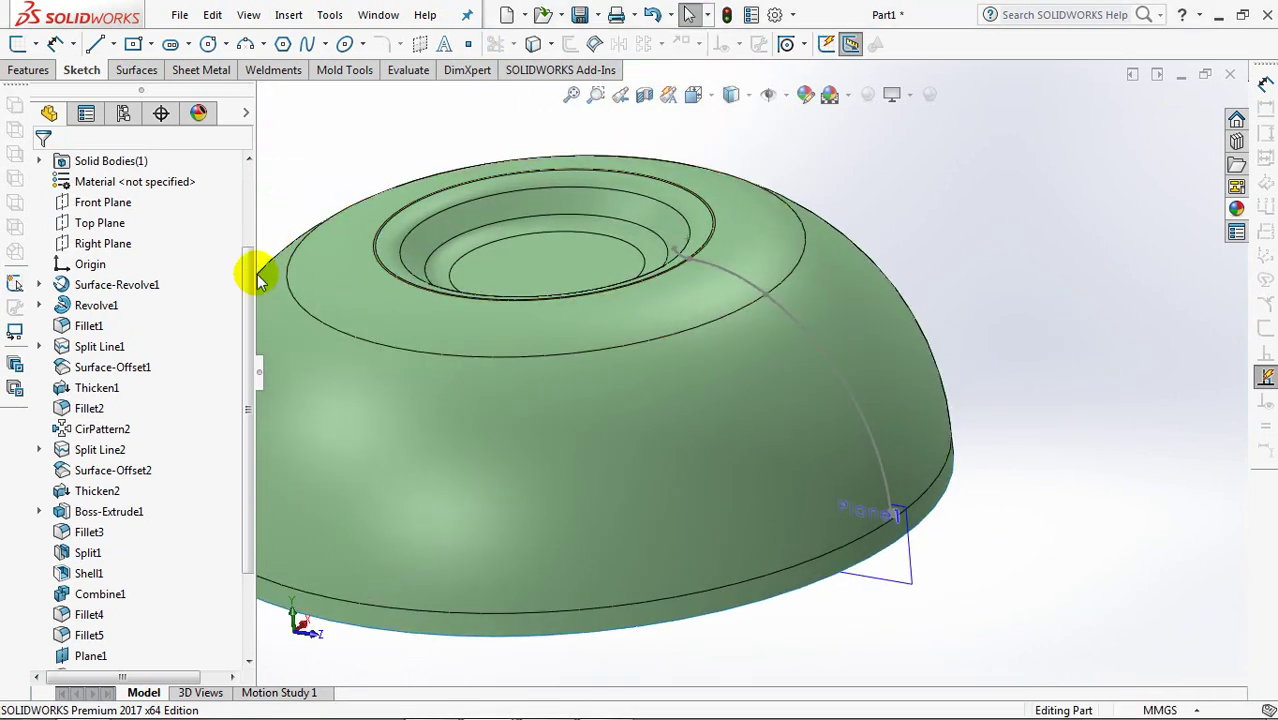
- Sweep a 3 mm circular profile along Sketch79 to add a rib rod down the dome
click(28, 70)
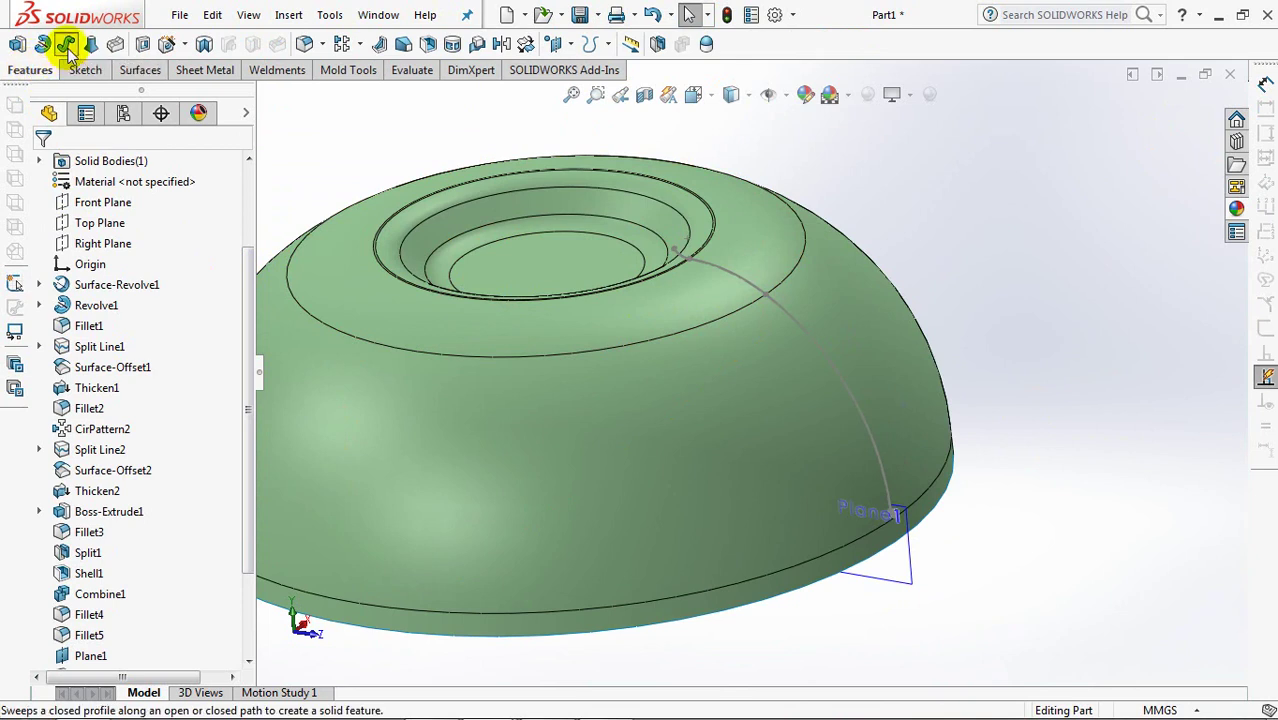
click(66, 44)
click(70, 236)
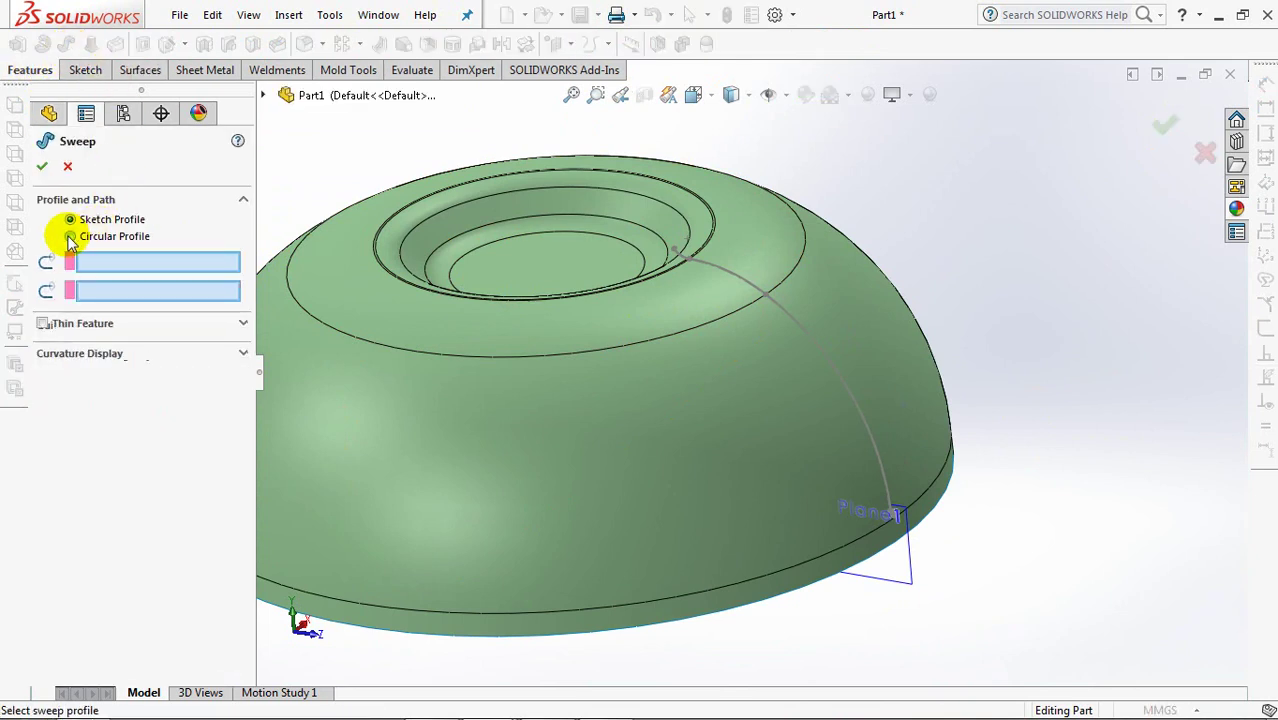
text(3.00mm)
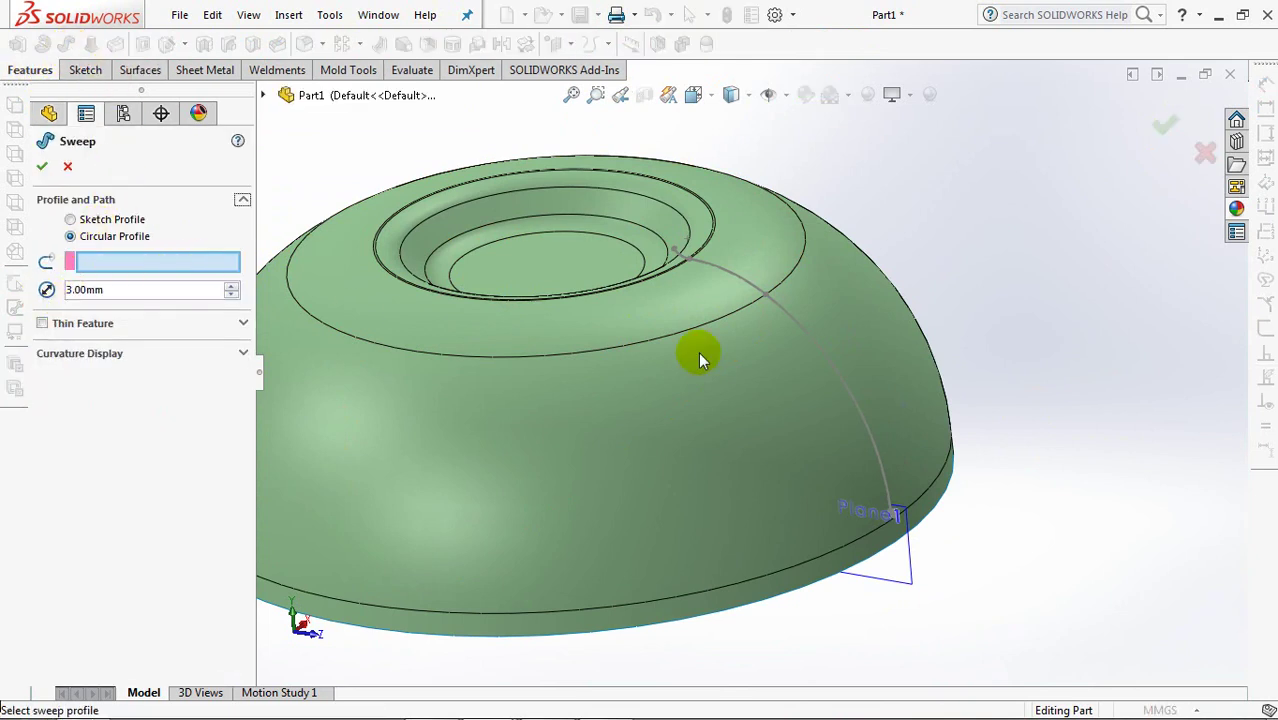
click(714, 265)
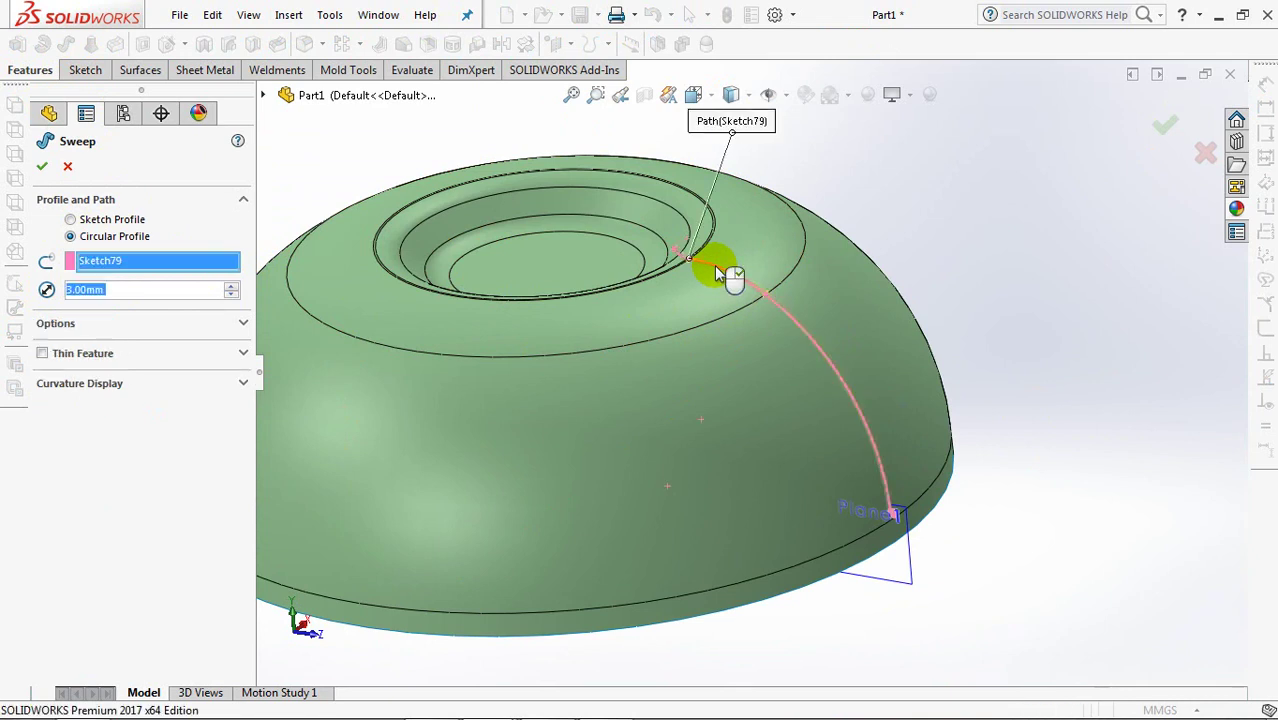
click(138, 326)
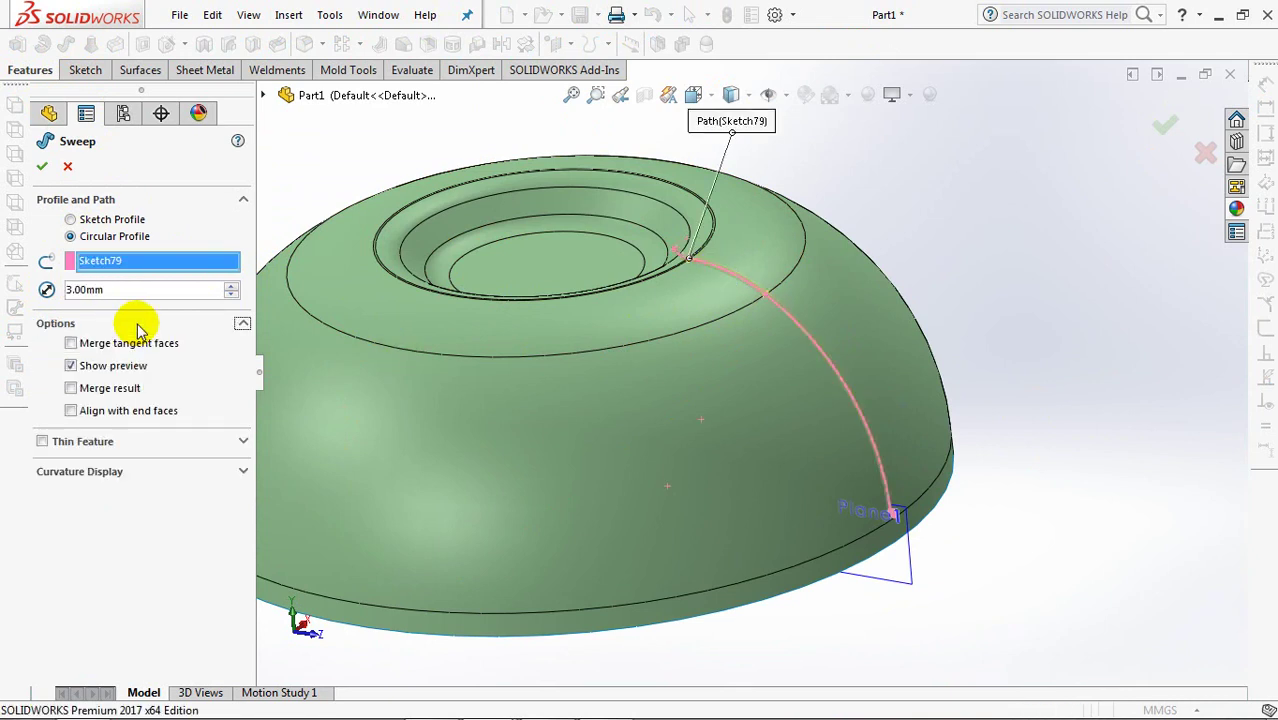
click(44, 169)
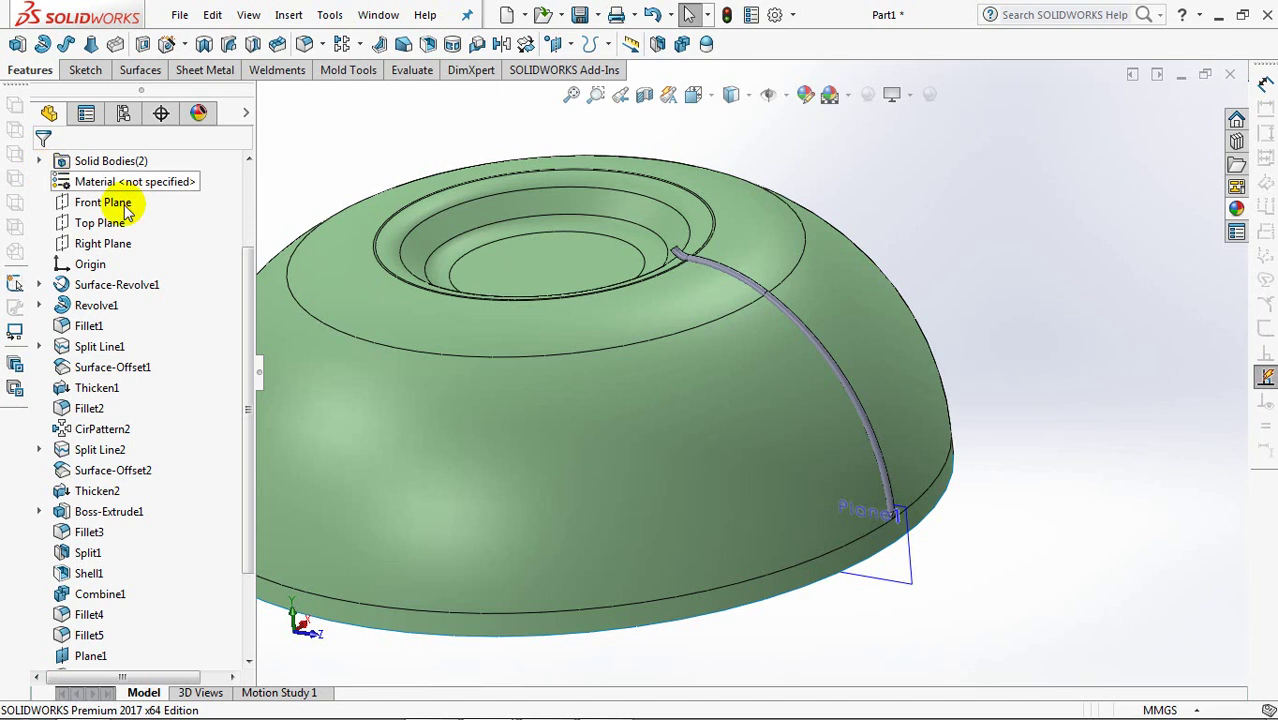
click(39, 284)
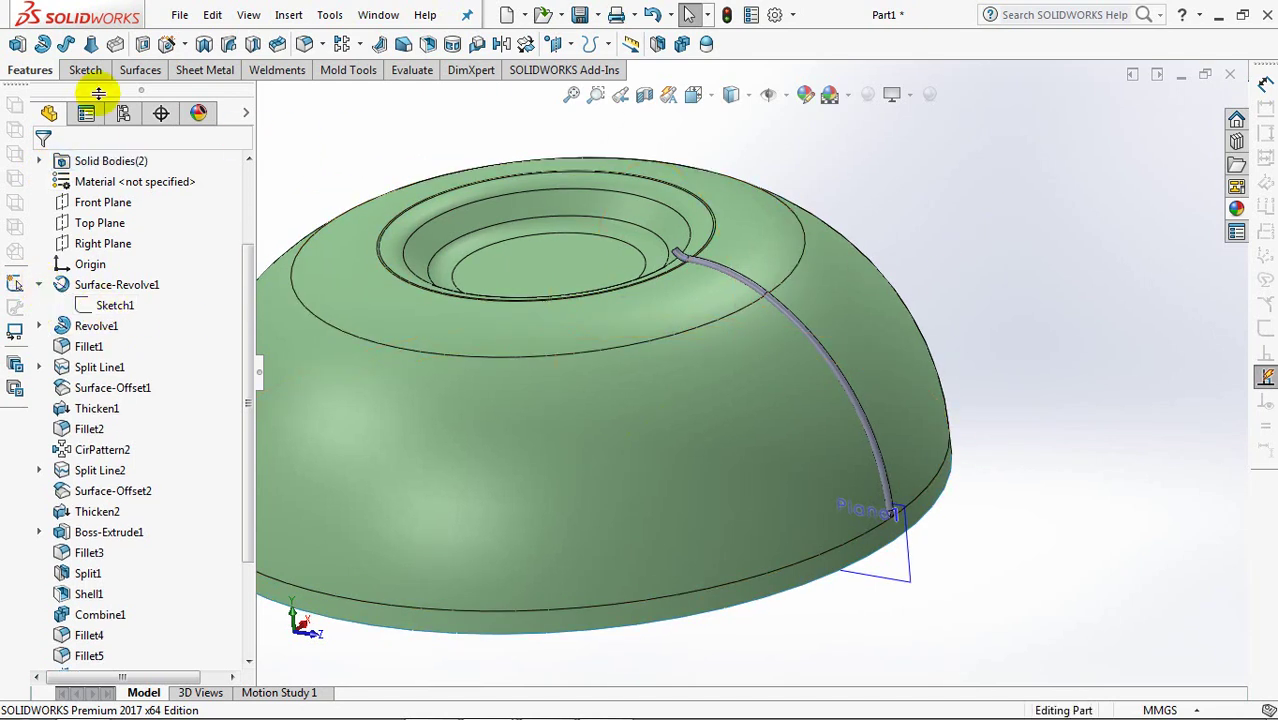
- Create Axis1 from the Front Plane and Right Plane
click(568, 44)
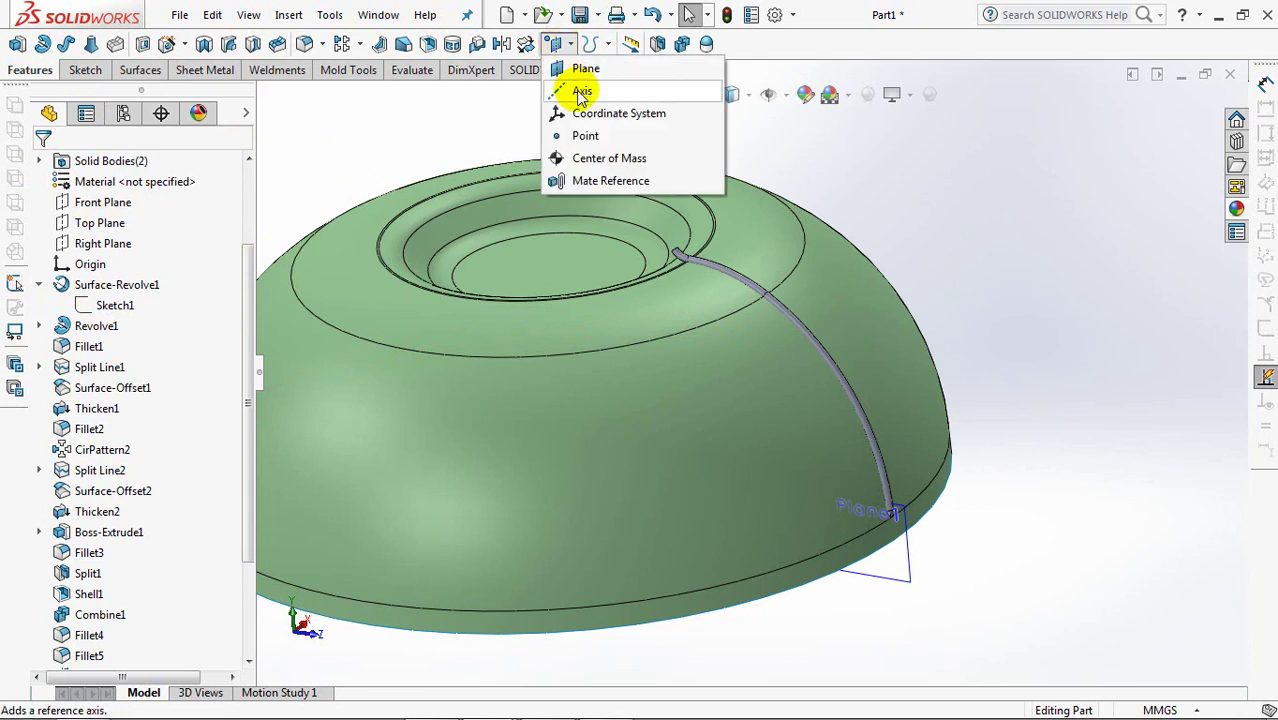
click(585, 86)
click(264, 96)
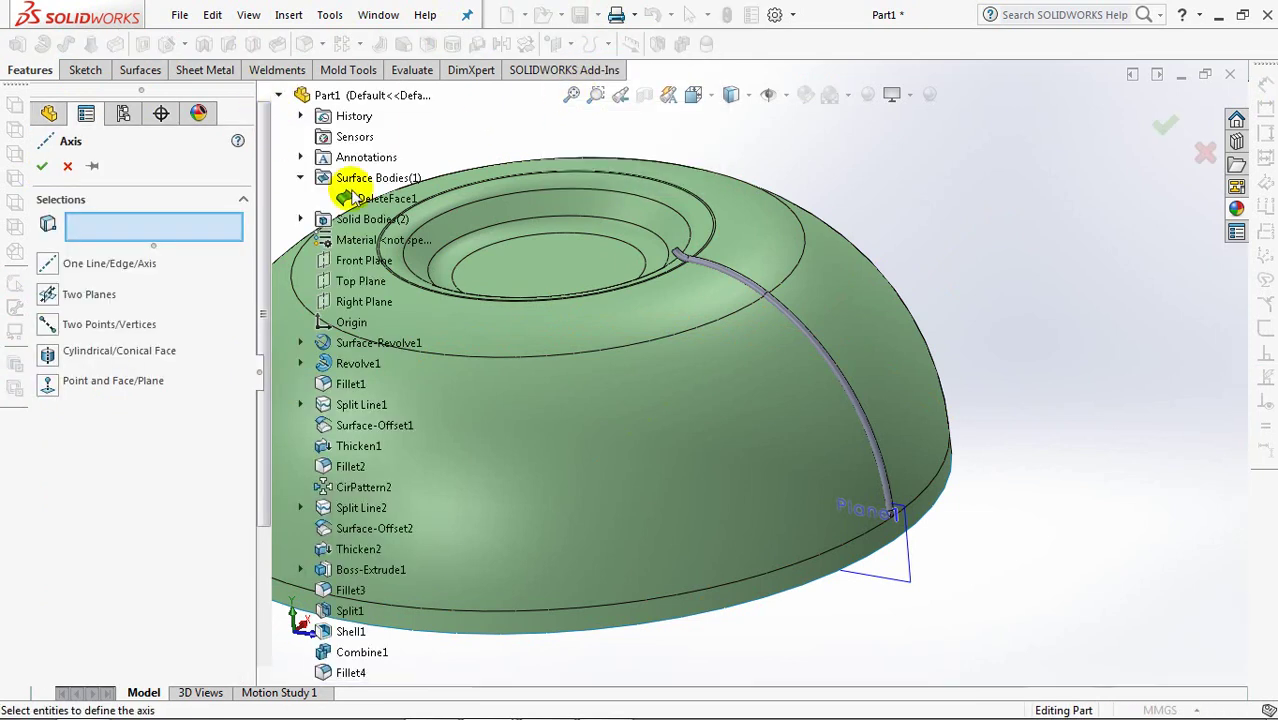
click(362, 260)
click(350, 302)
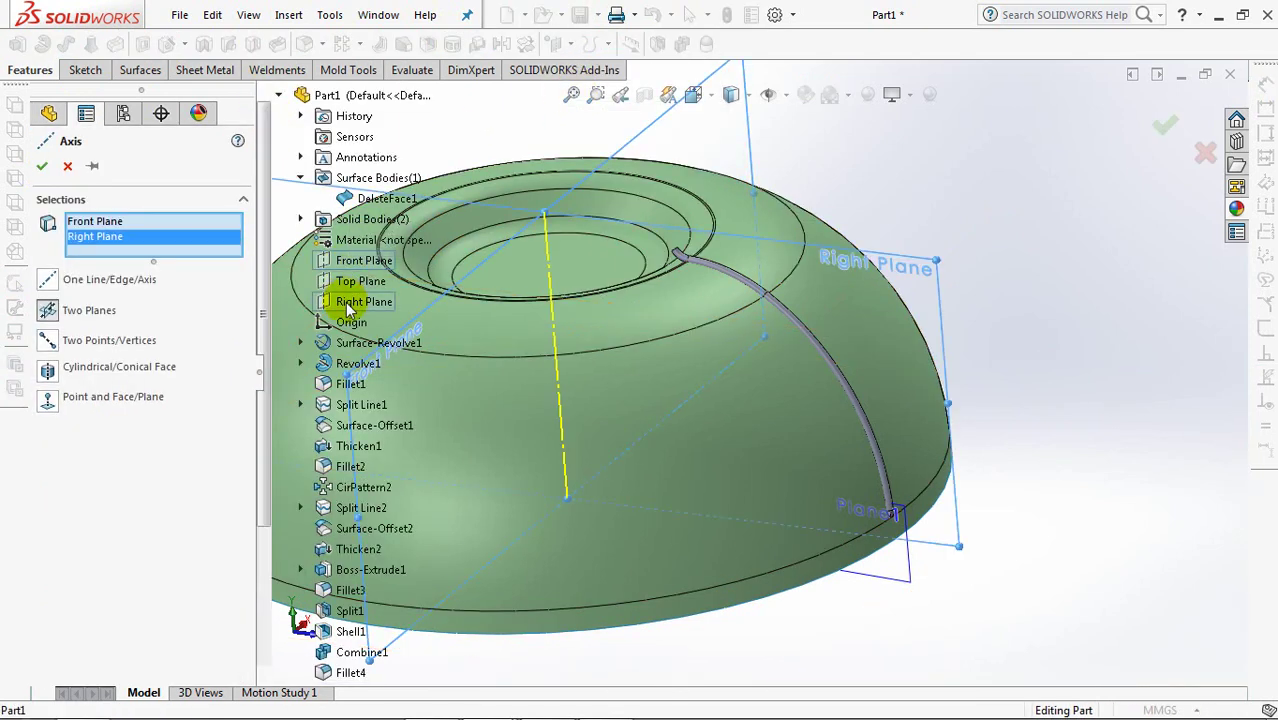
click(42, 166)
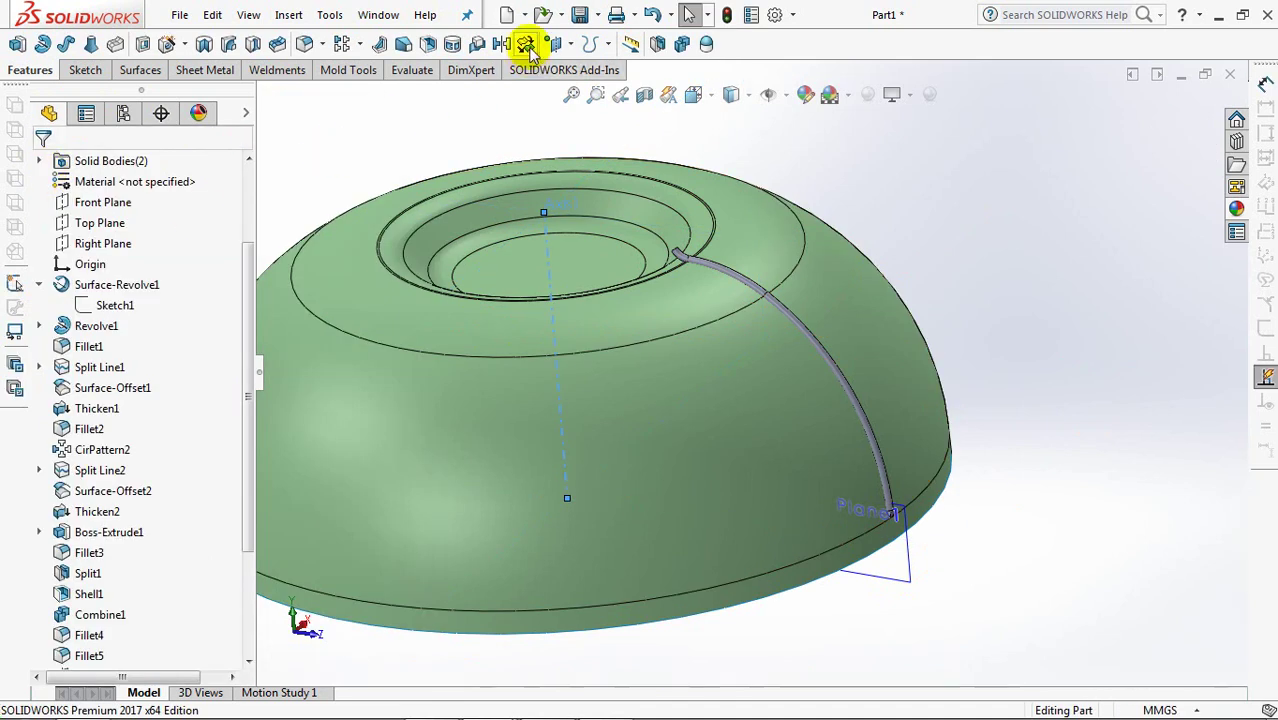
- Rotate the Sweep2 rib 360/32 degrees about Axis1 without making a copy
click(525, 44)
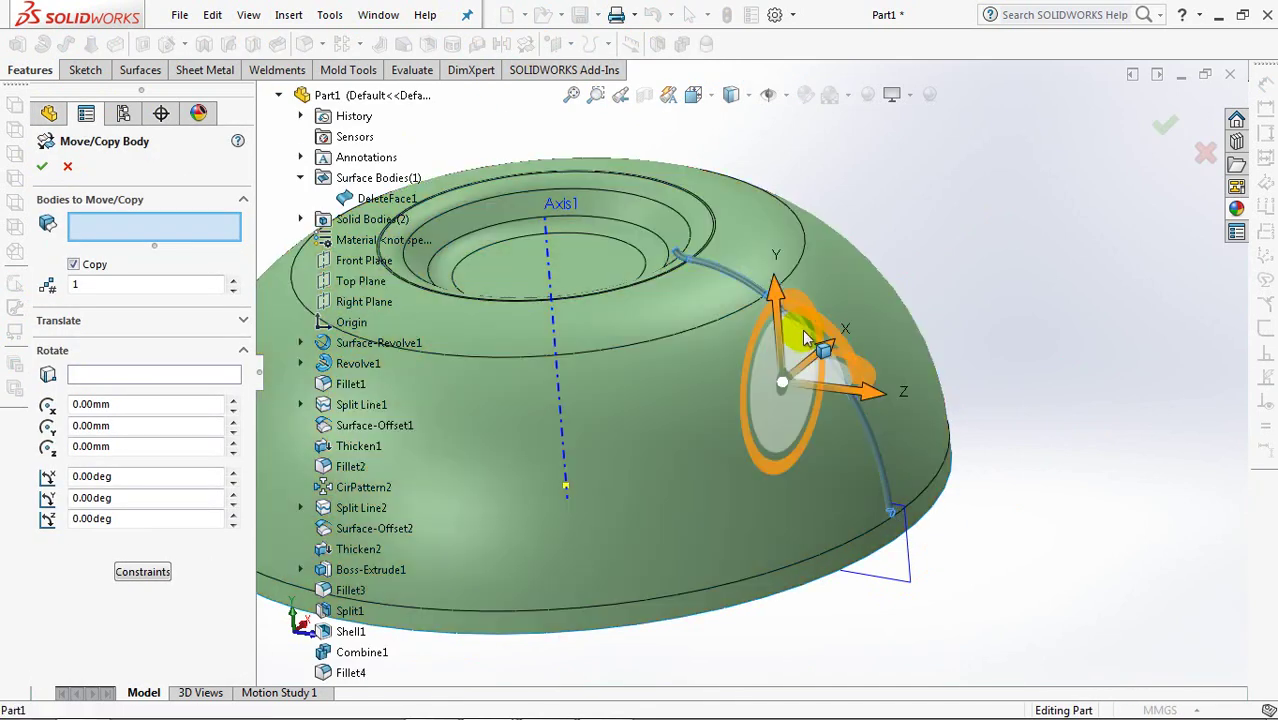
click(802, 329)
click(75, 268)
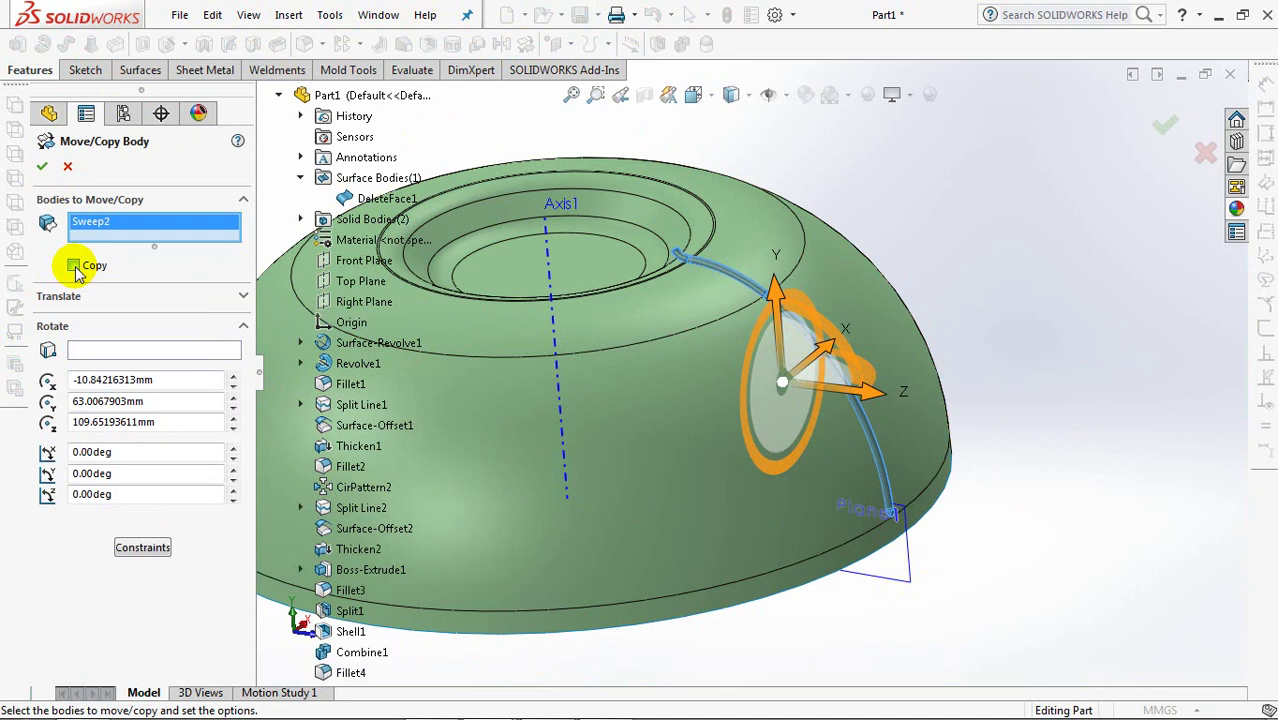
click(115, 352)
click(559, 388)
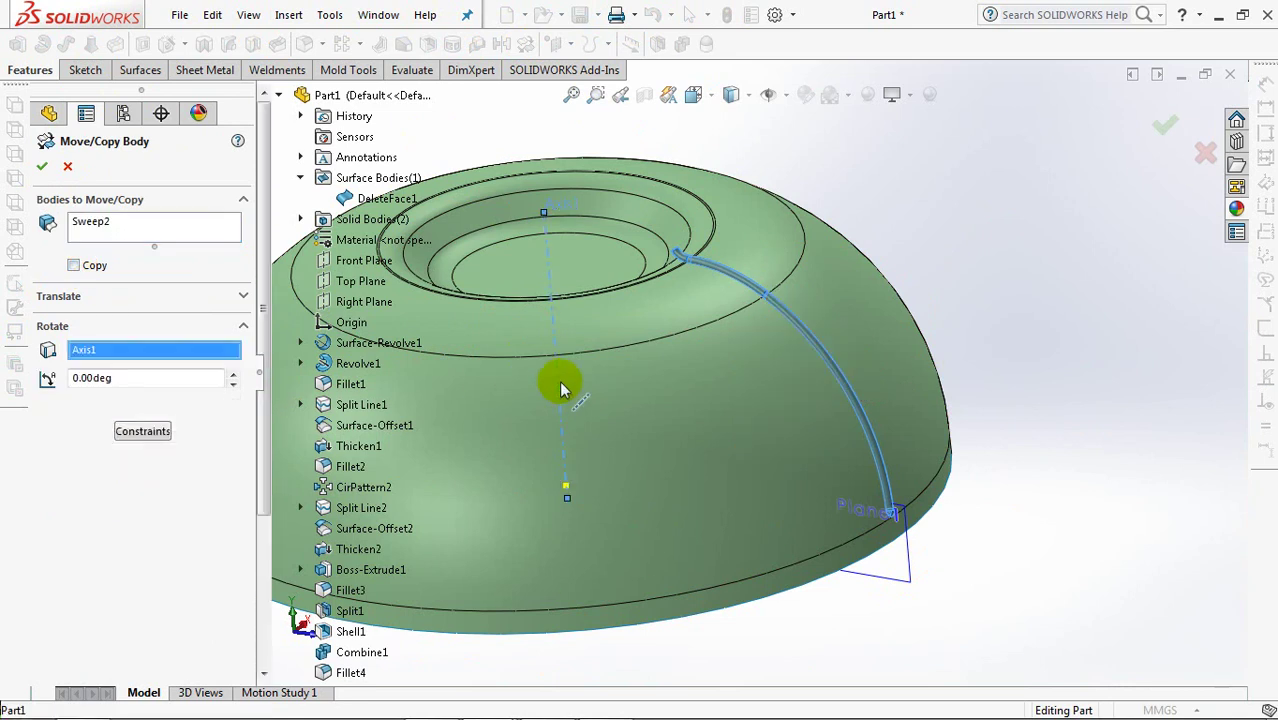
click(100, 377)
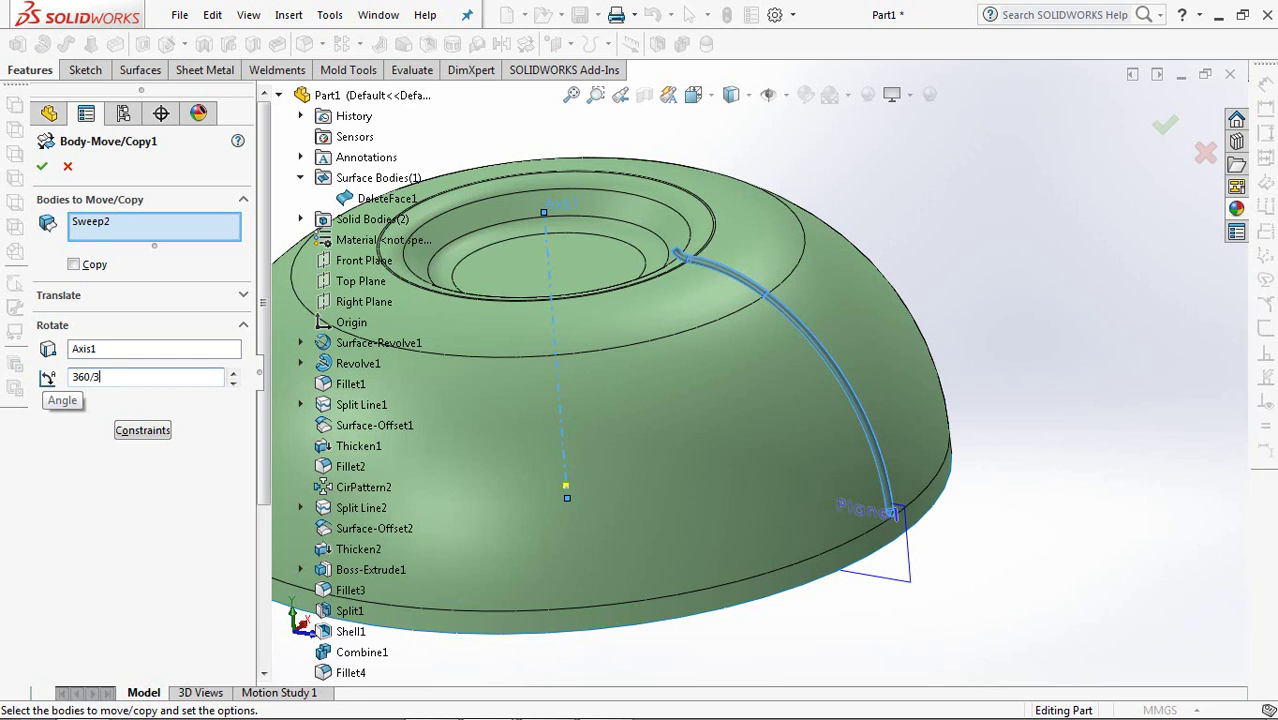
text(2)
key(Return)
click(42, 166)
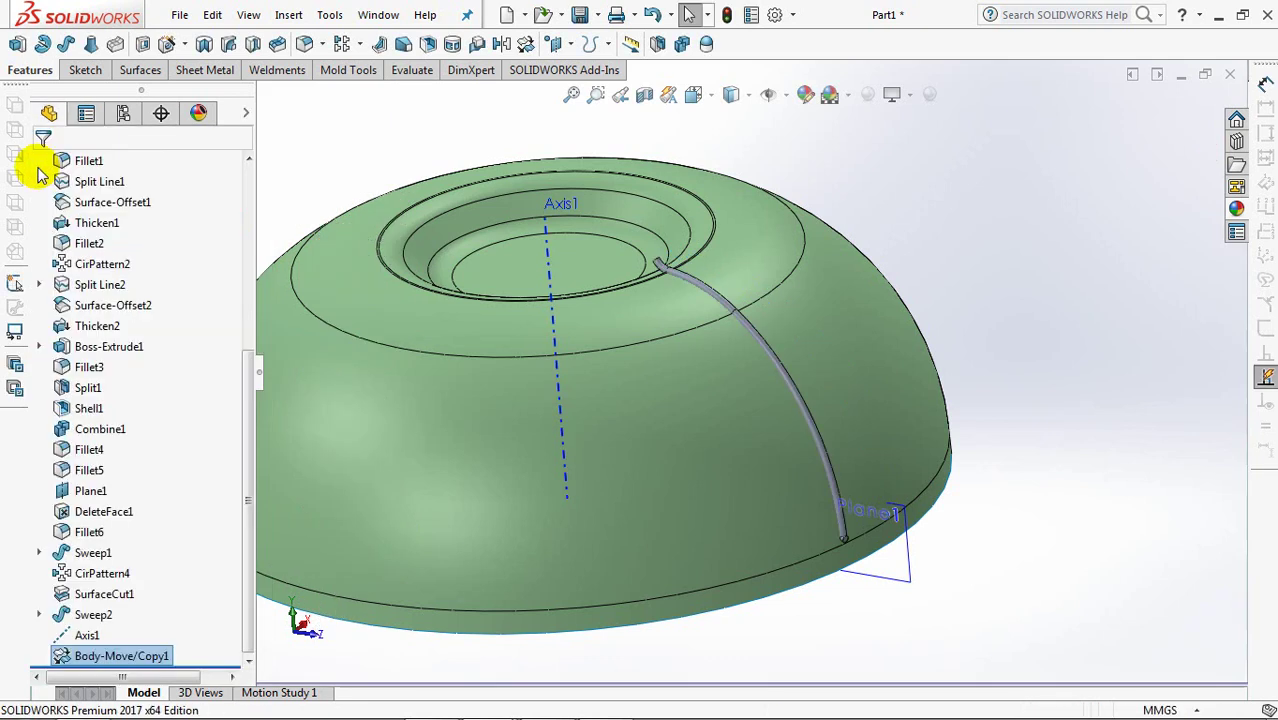
- Start a new sketch on Plane1
click(901, 584)
mouse_move(901, 584)
middle_down()
mouse_move(859, 594)
mouse_move(907, 582)
middle_up()
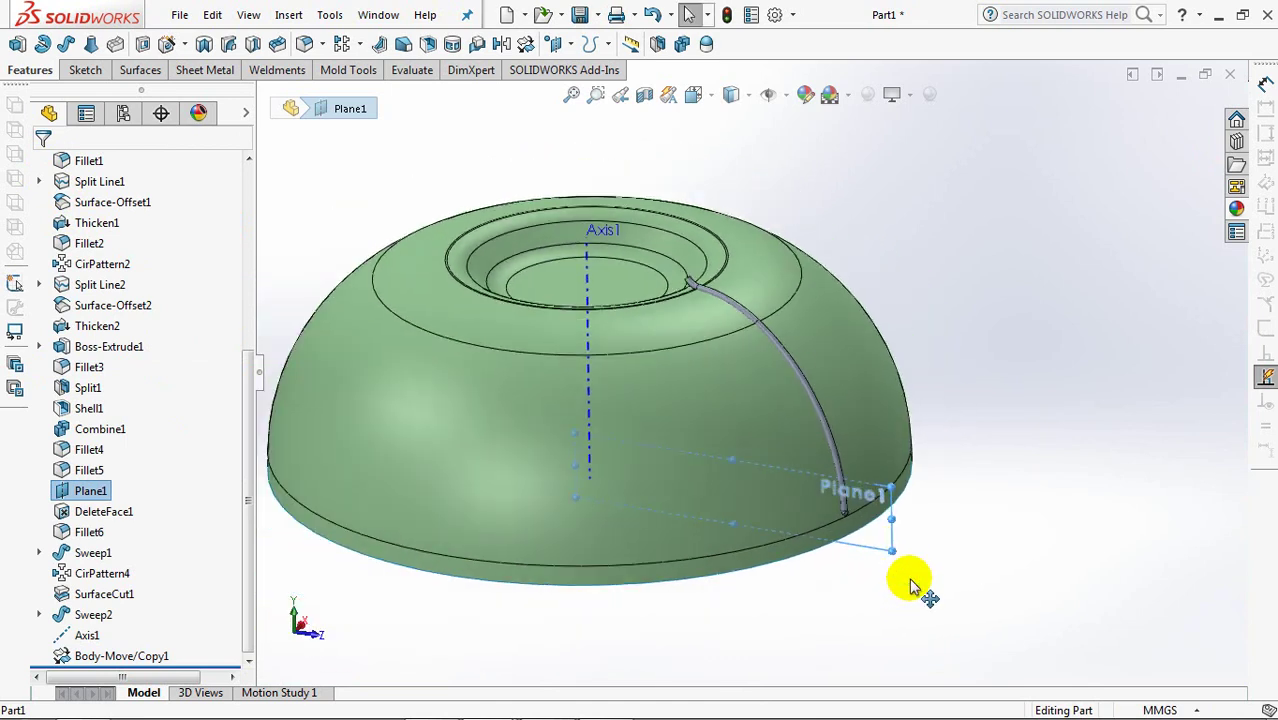
click(935, 492)
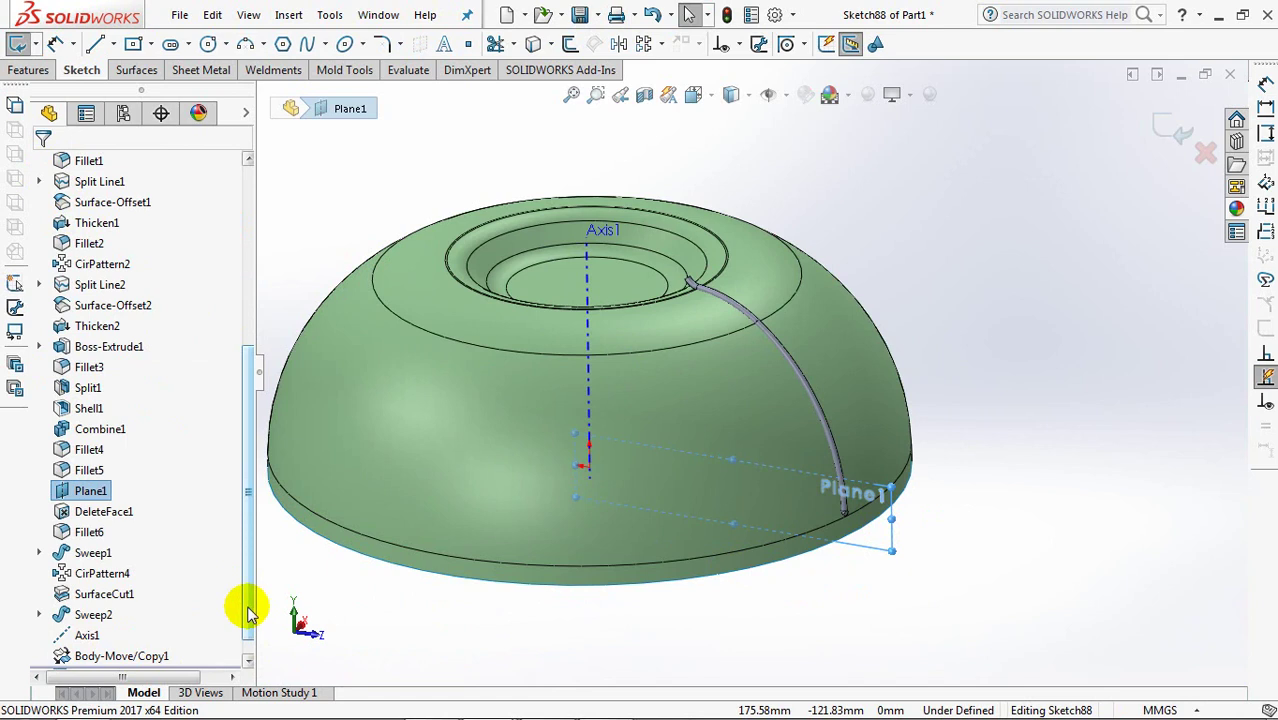
- Convert Sweep2's path sketch Sketch79 into the new sketch
click(38, 615)
click(120, 635)
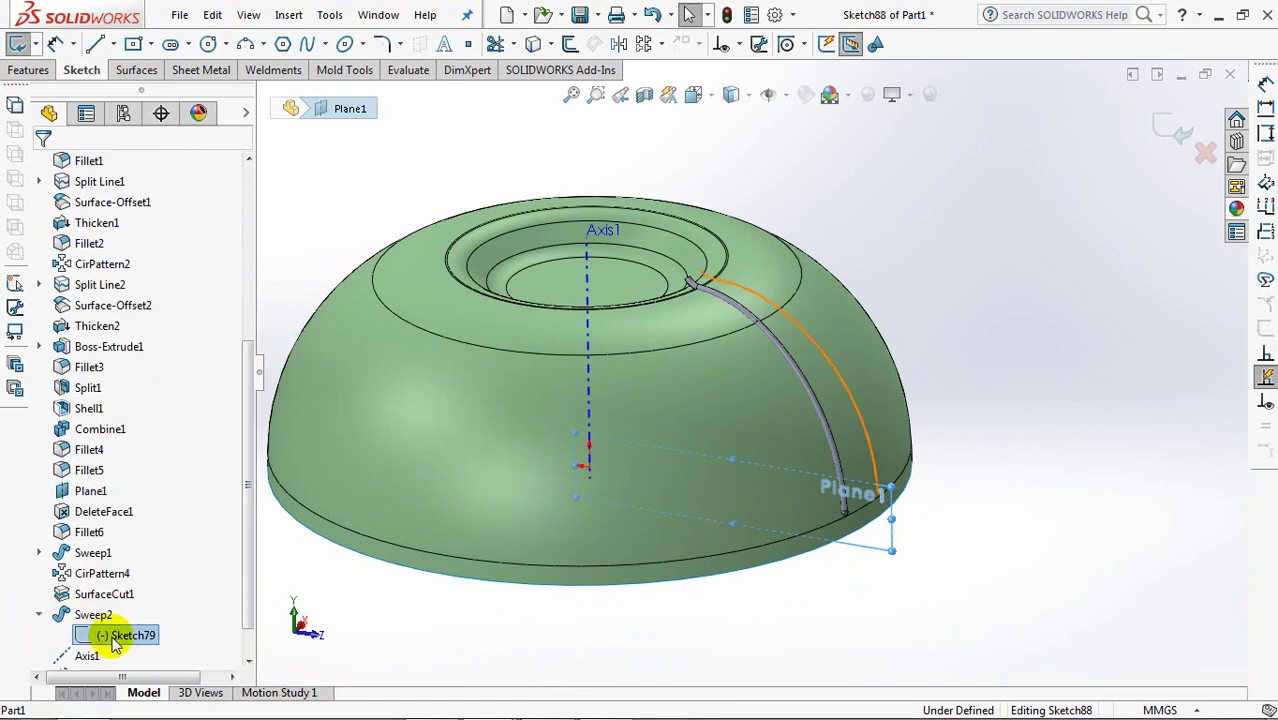
click(530, 44)
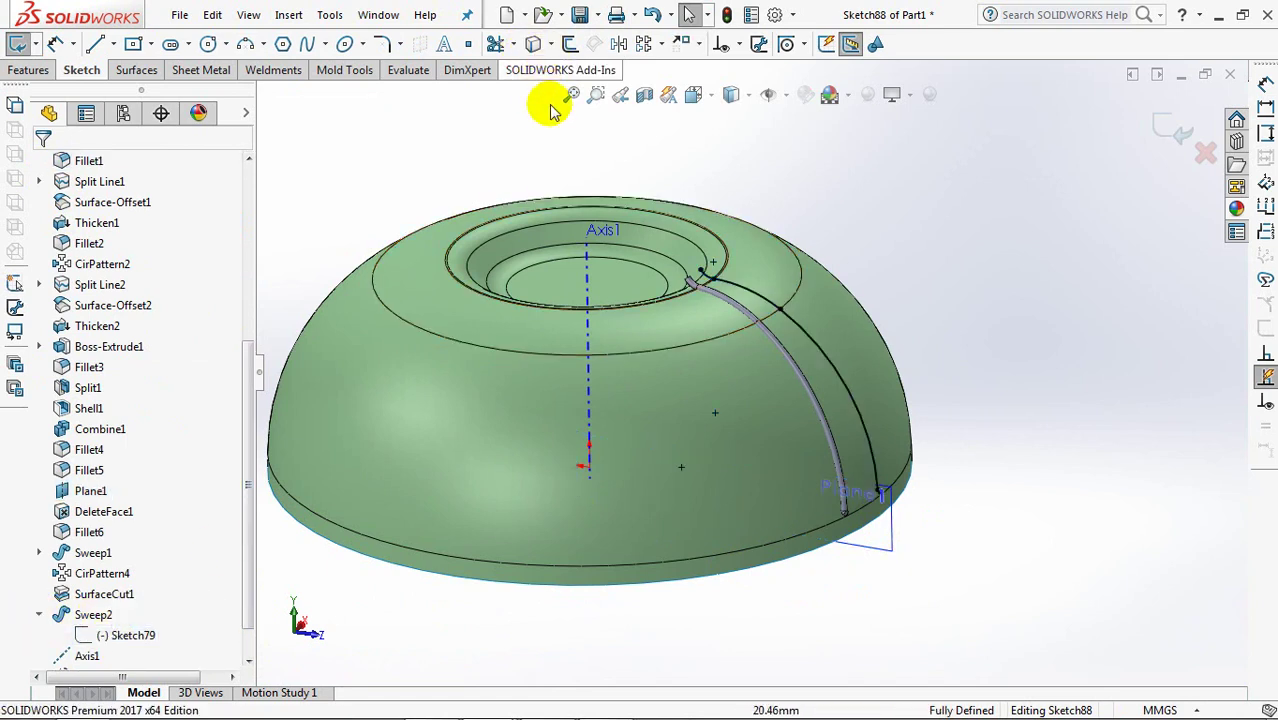
- View the sketch normal, zoom to the rib's top end and measure its end arc
key(ctrl+8)
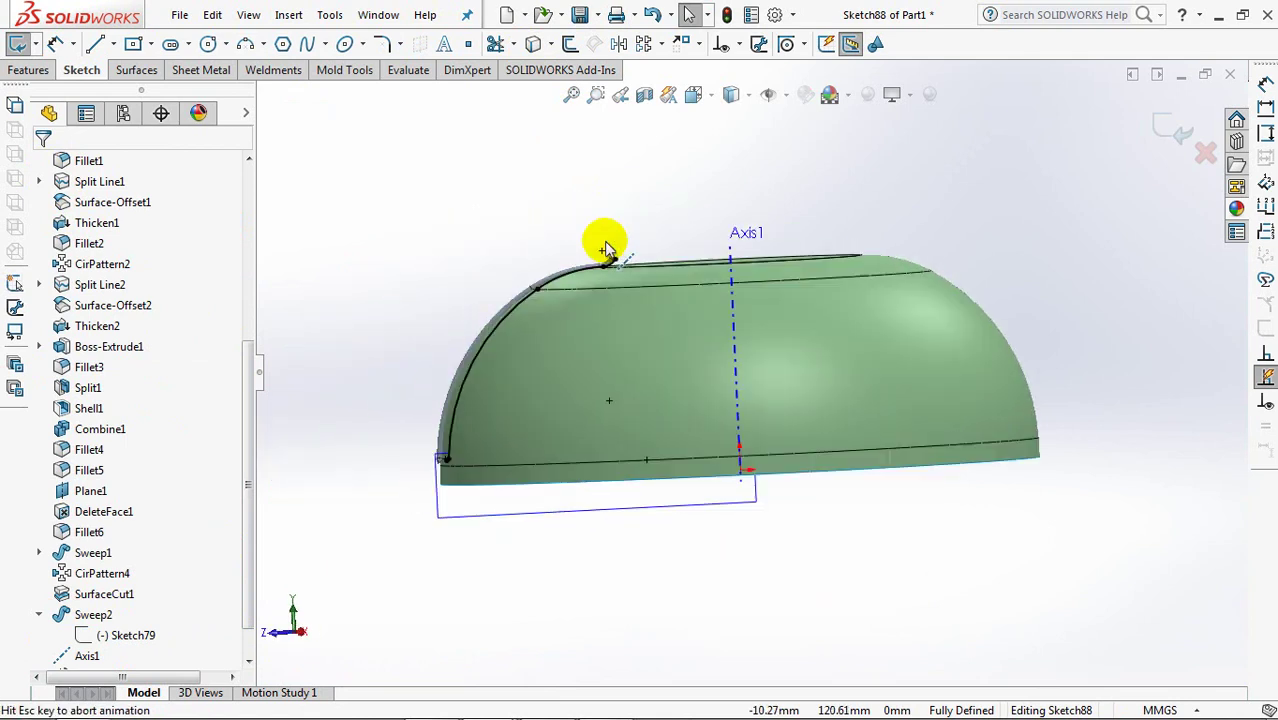
mouse_move(776, 206)
shift+middle_down()
mouse_move(885, 190)
mouse_move(877, 320)
shift+middle_up()
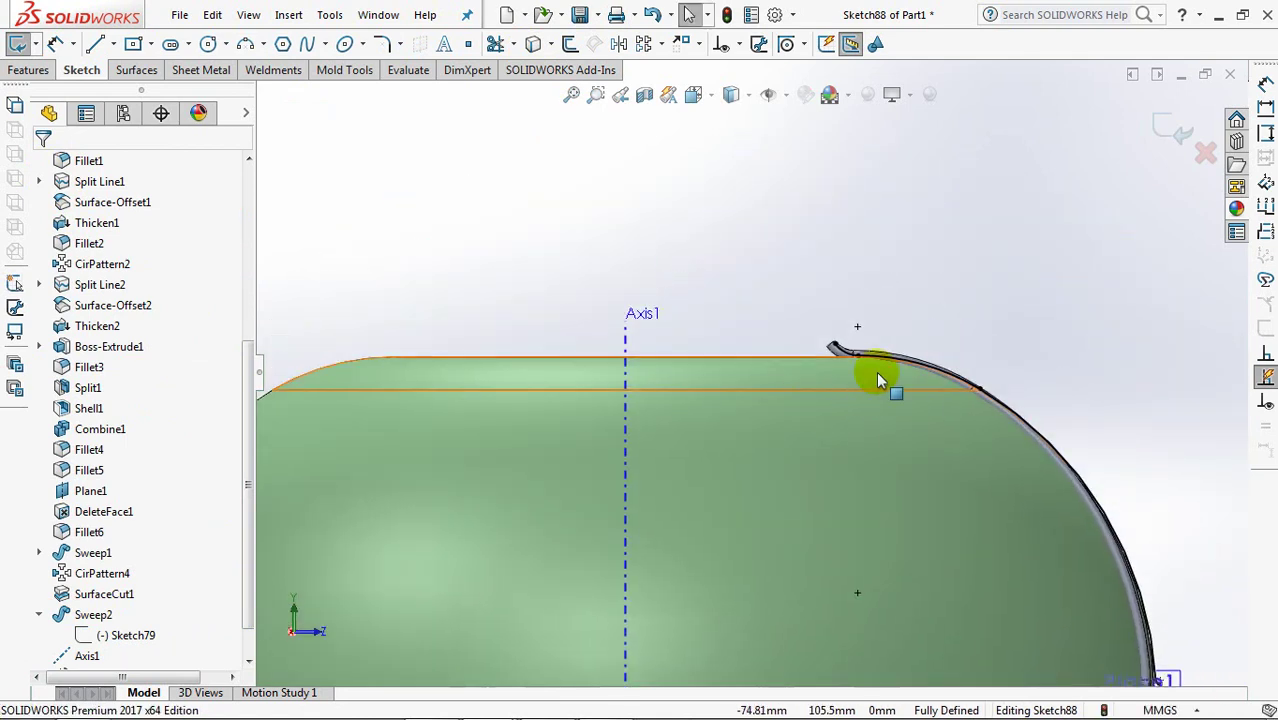
click(409, 70)
click(57, 43)
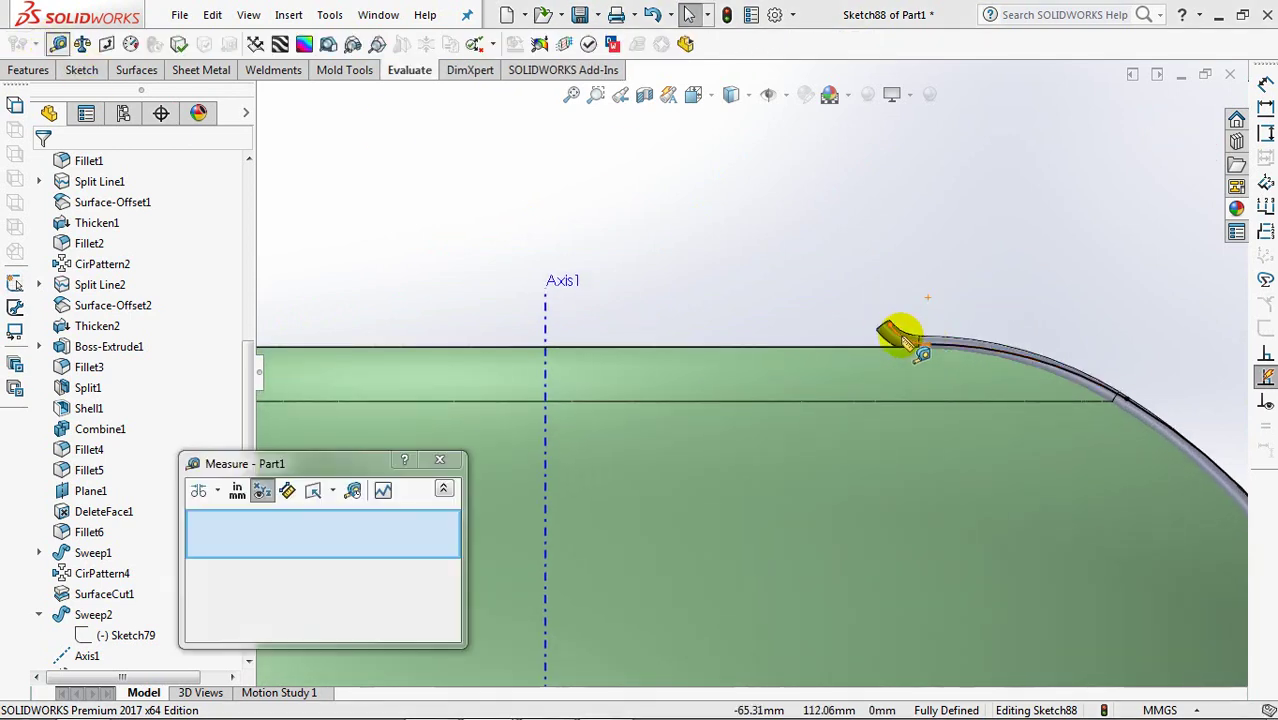
click(903, 338)
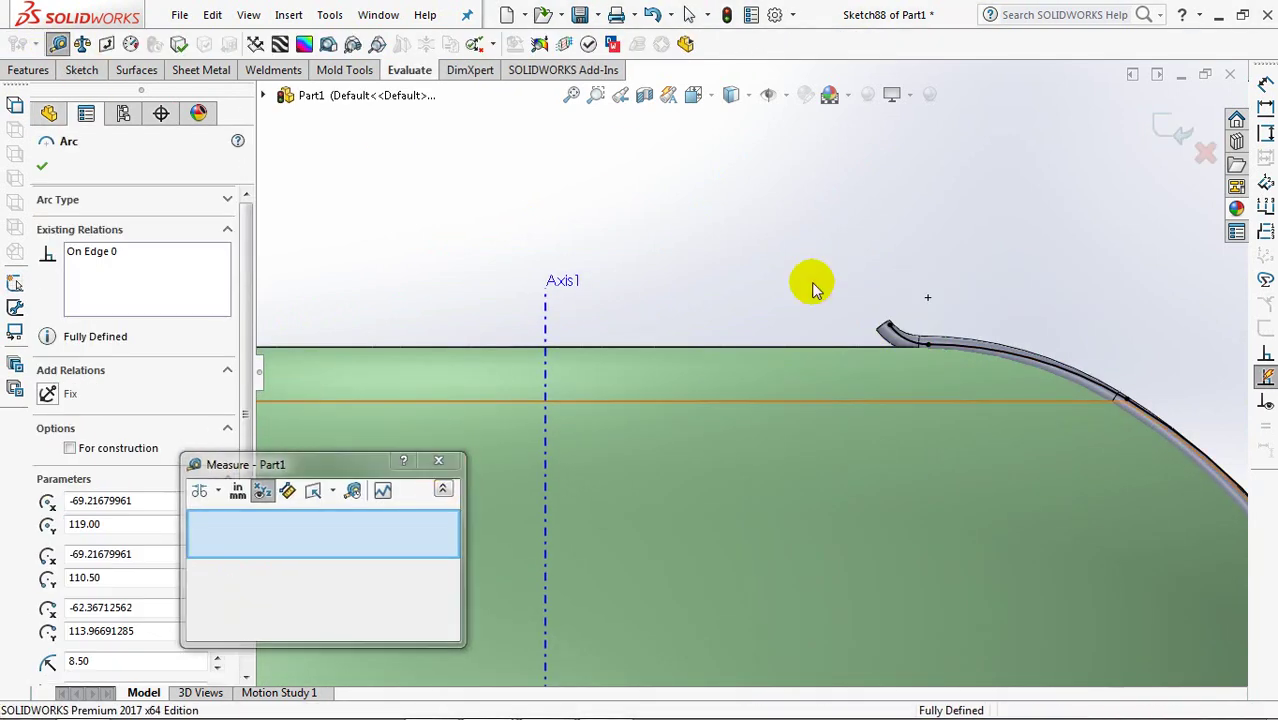
key(Escape)
- Replace the small top-end arc with a new three-point arc
right_click(898, 336)
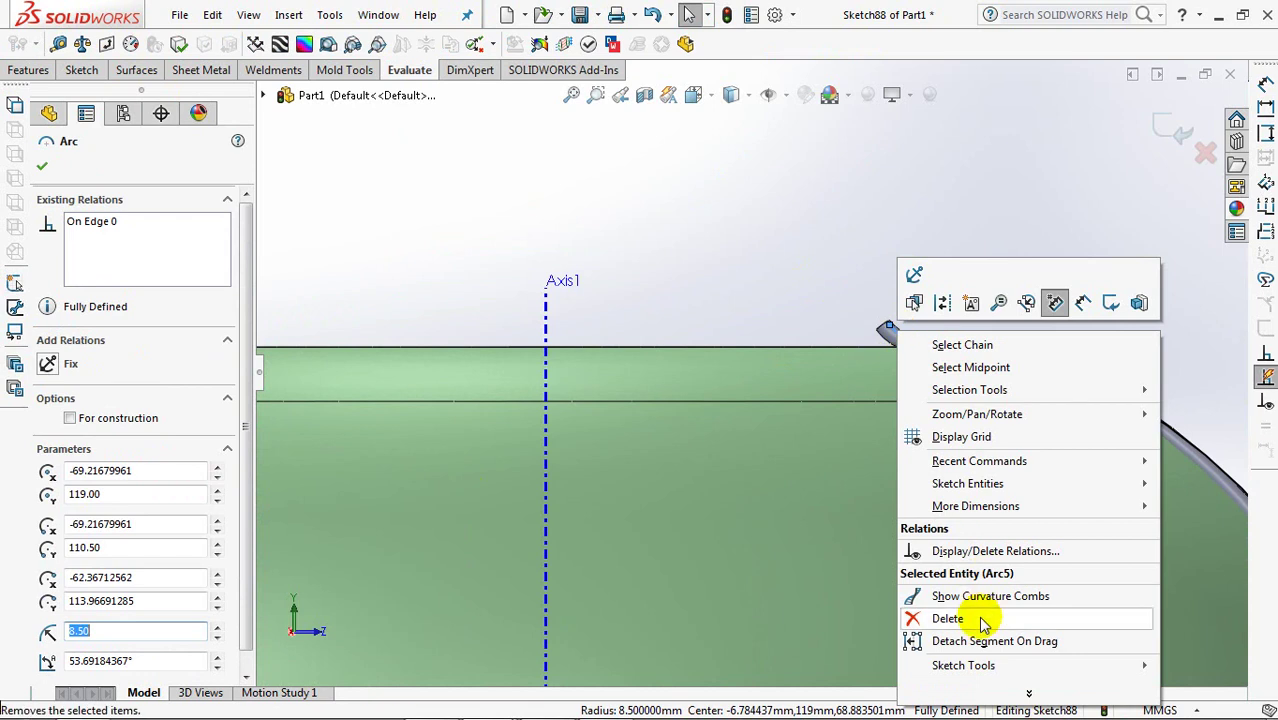
click(975, 613)
drag(928, 342, 988, 349)
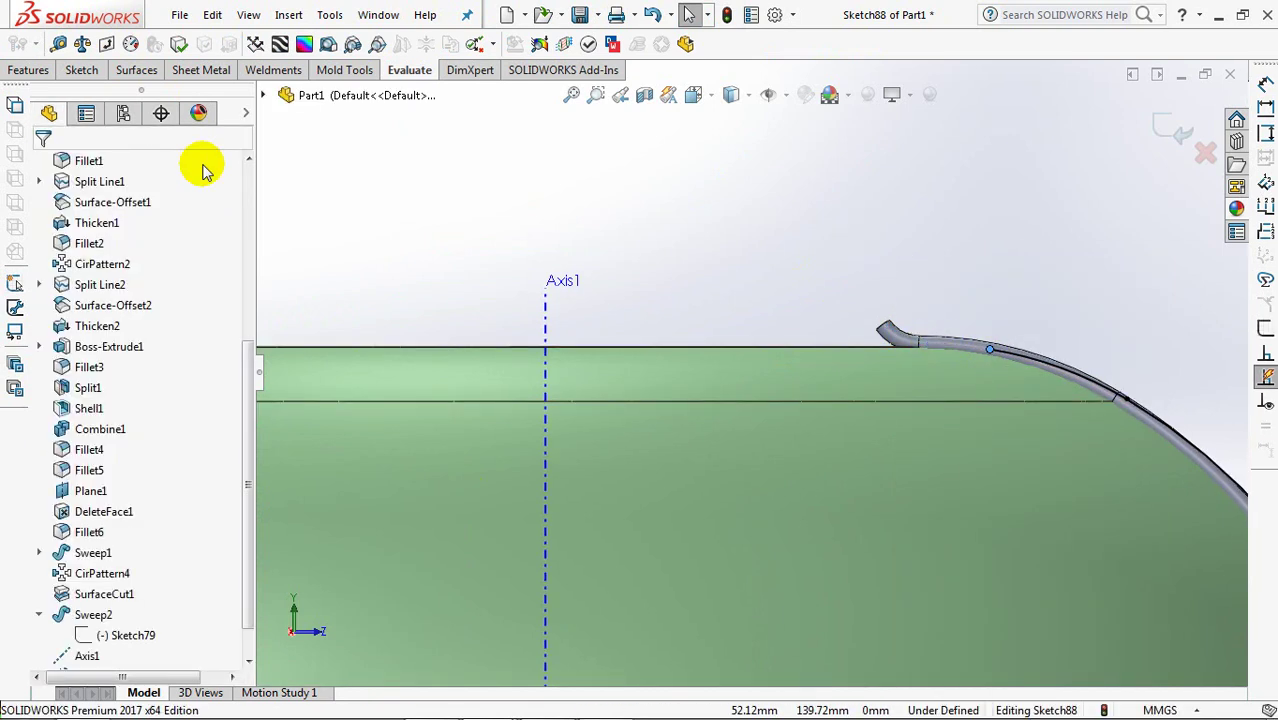
click(95, 72)
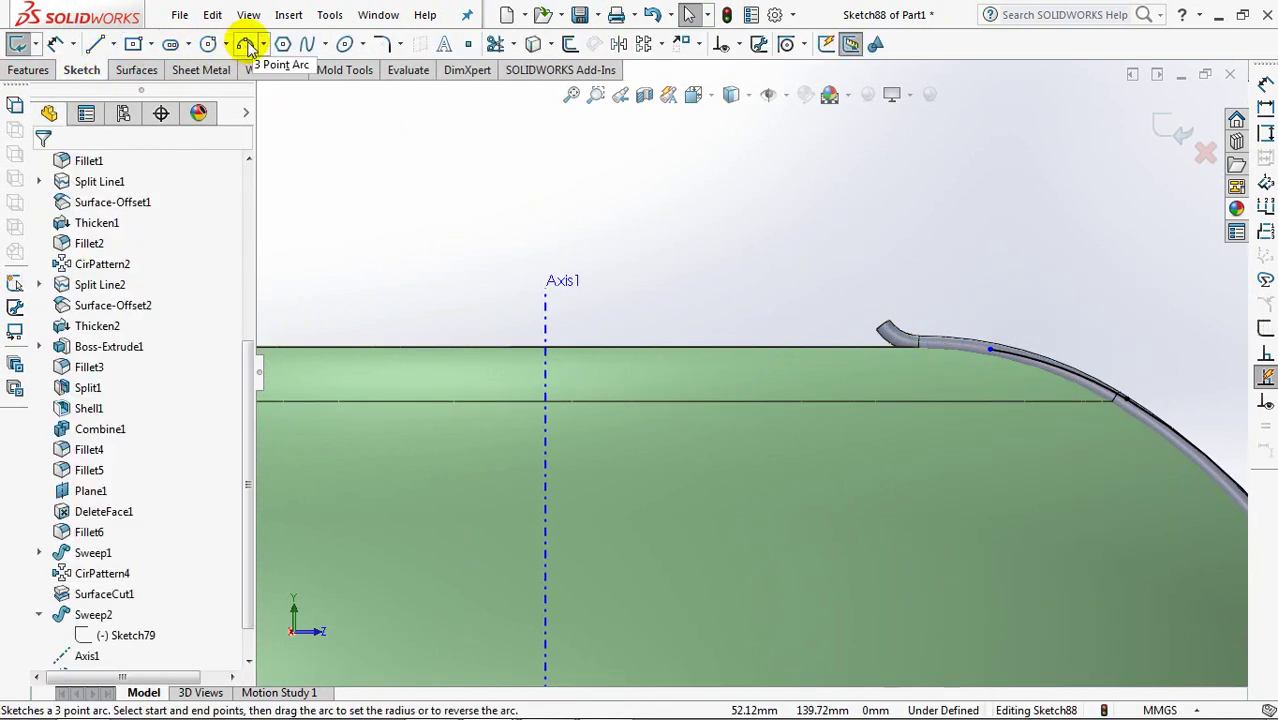
click(245, 43)
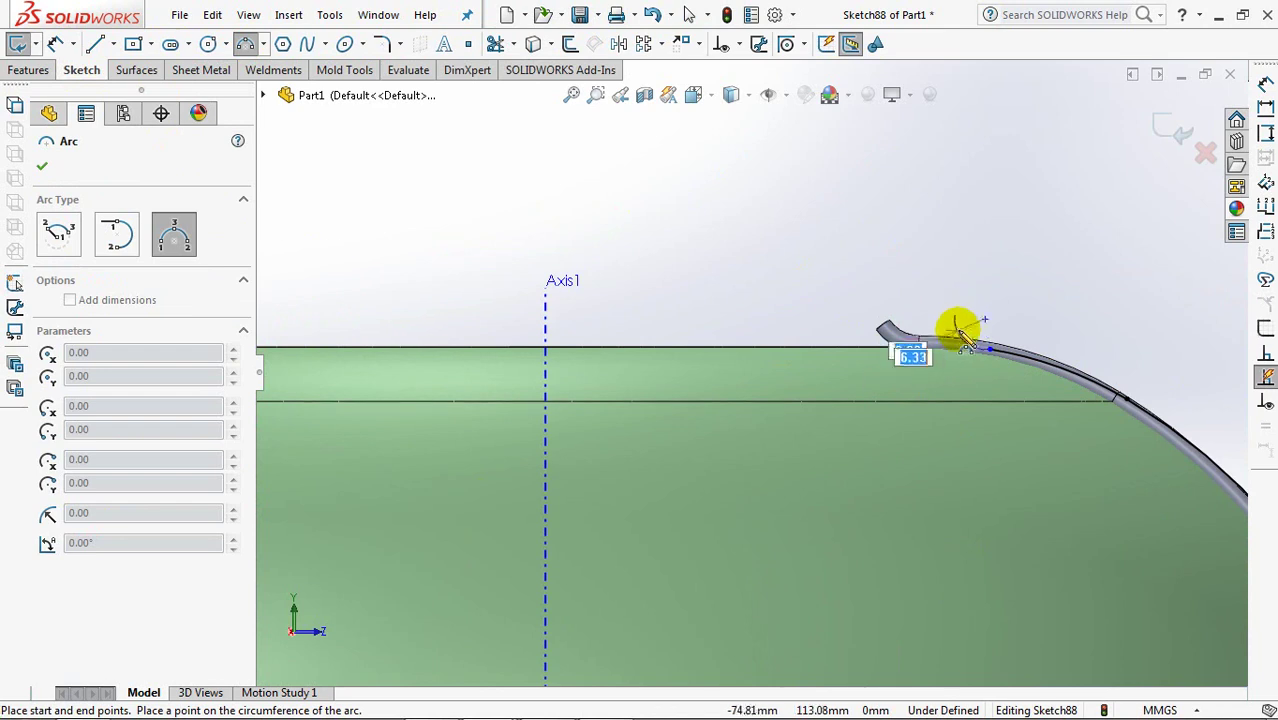
click(963, 330)
- Make the new arc tangent to the neighbouring arc
click(738, 46)
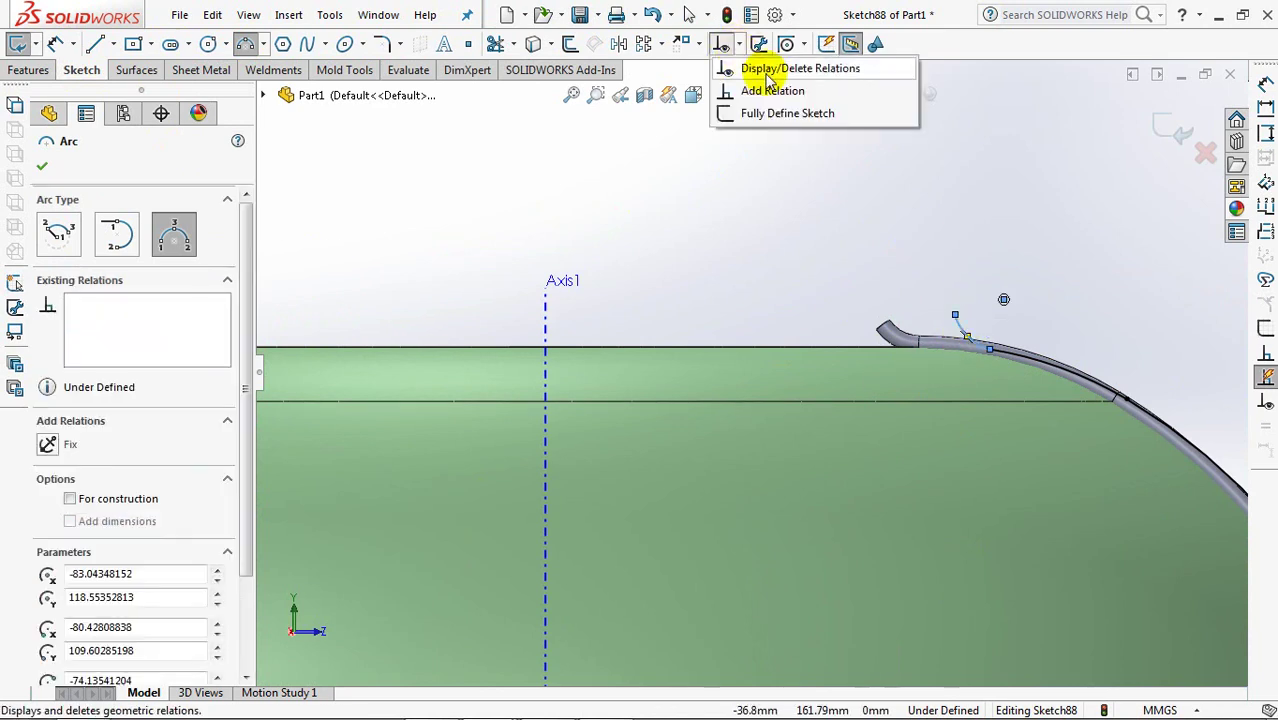
click(775, 86)
click(1012, 365)
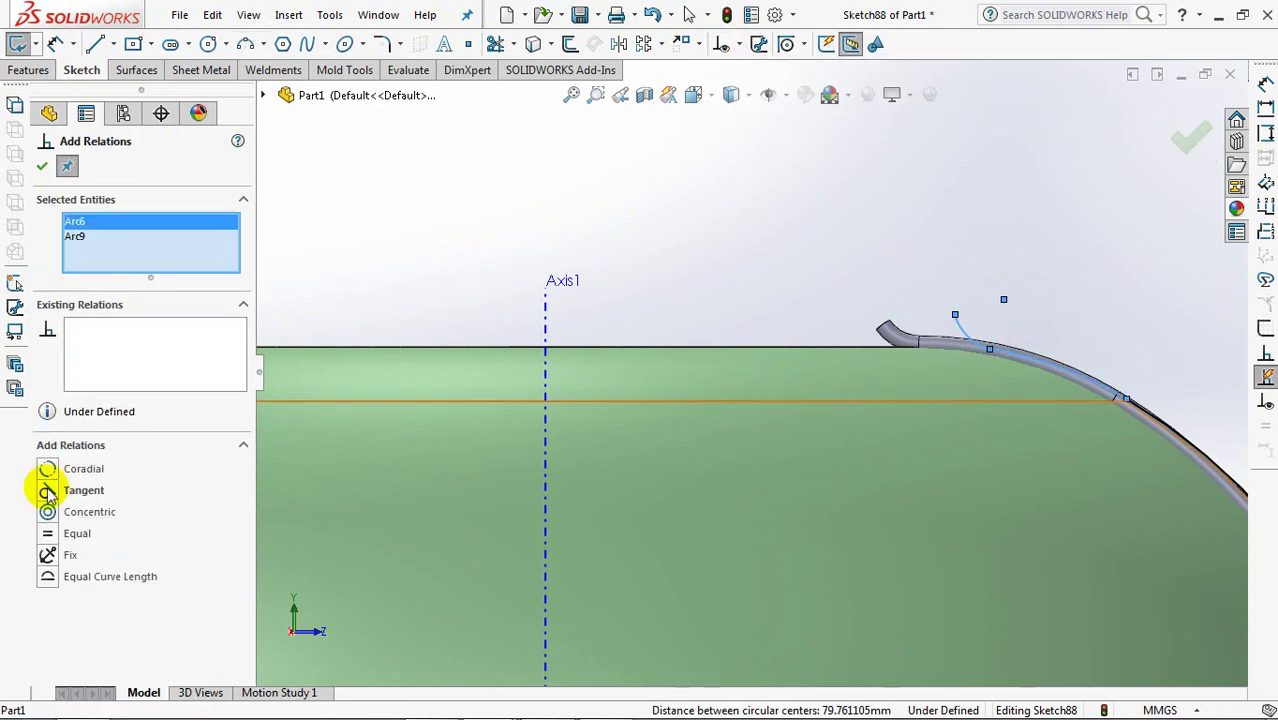
click(40, 166)
- Dimension the arc to R8.5 and 82.5 mm from Axis1, then exit the sketch
click(55, 43)
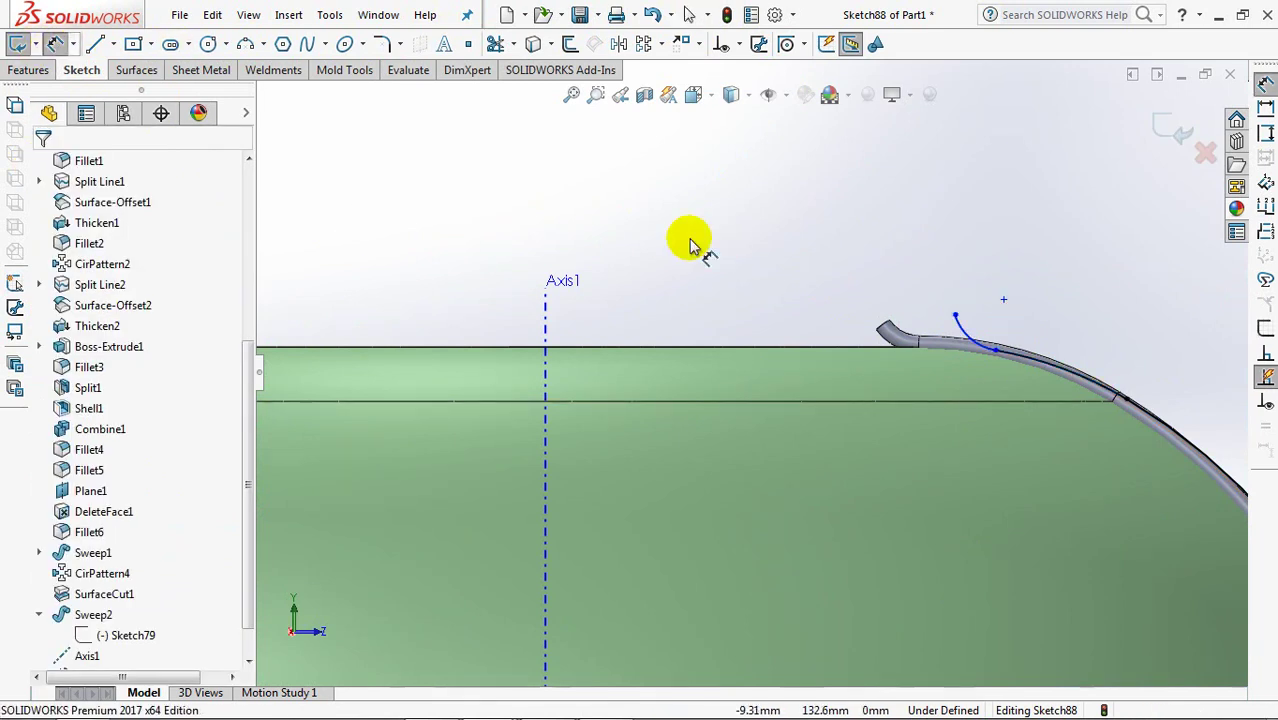
click(968, 340)
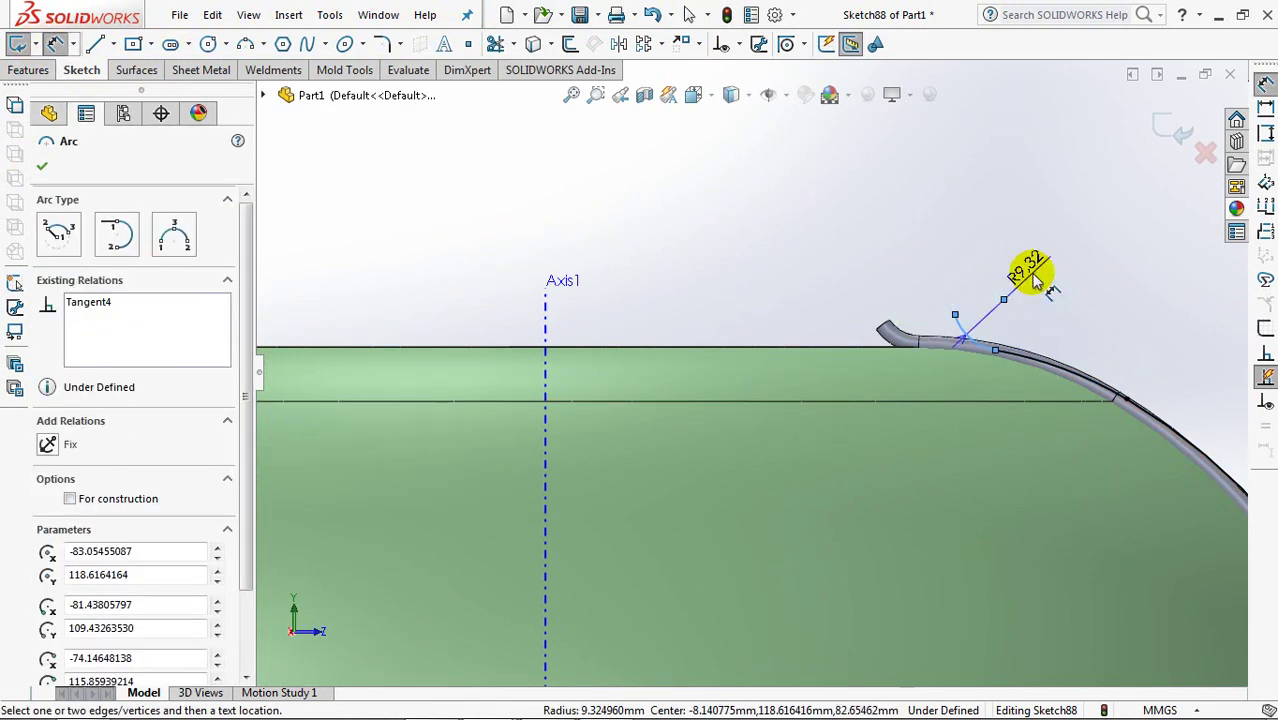
click(1038, 283)
text(8.5)
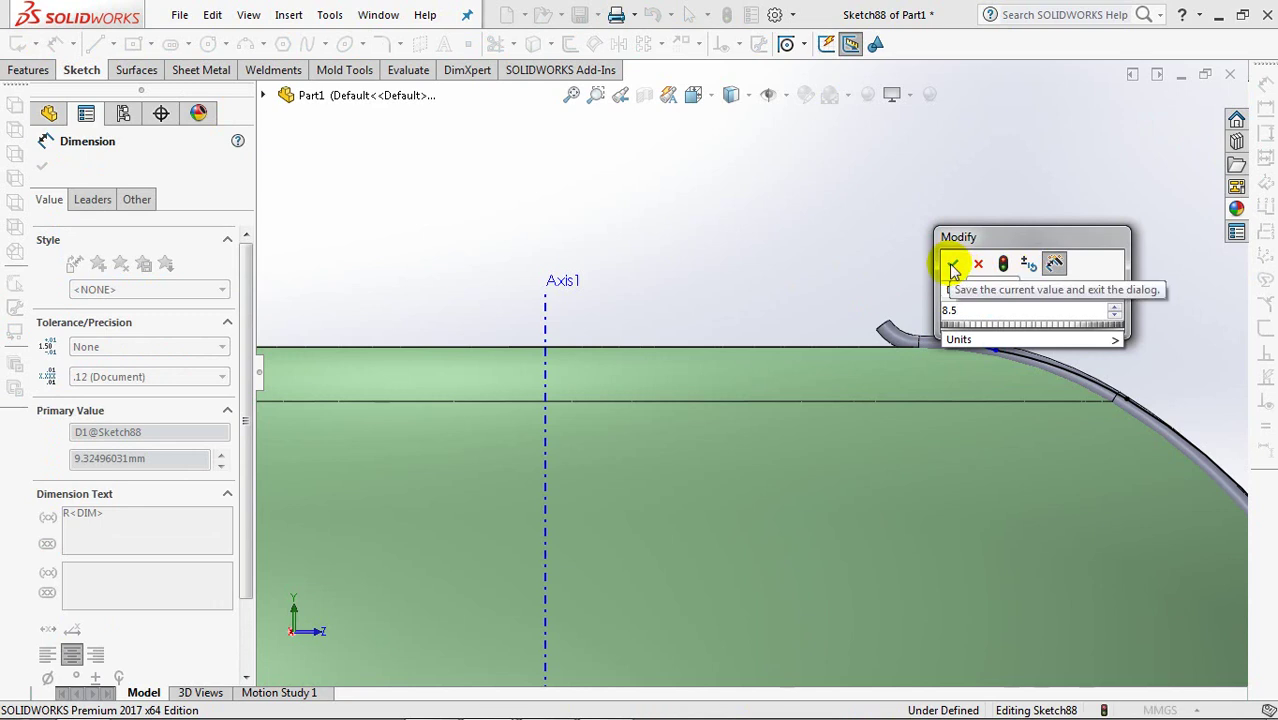
click(953, 265)
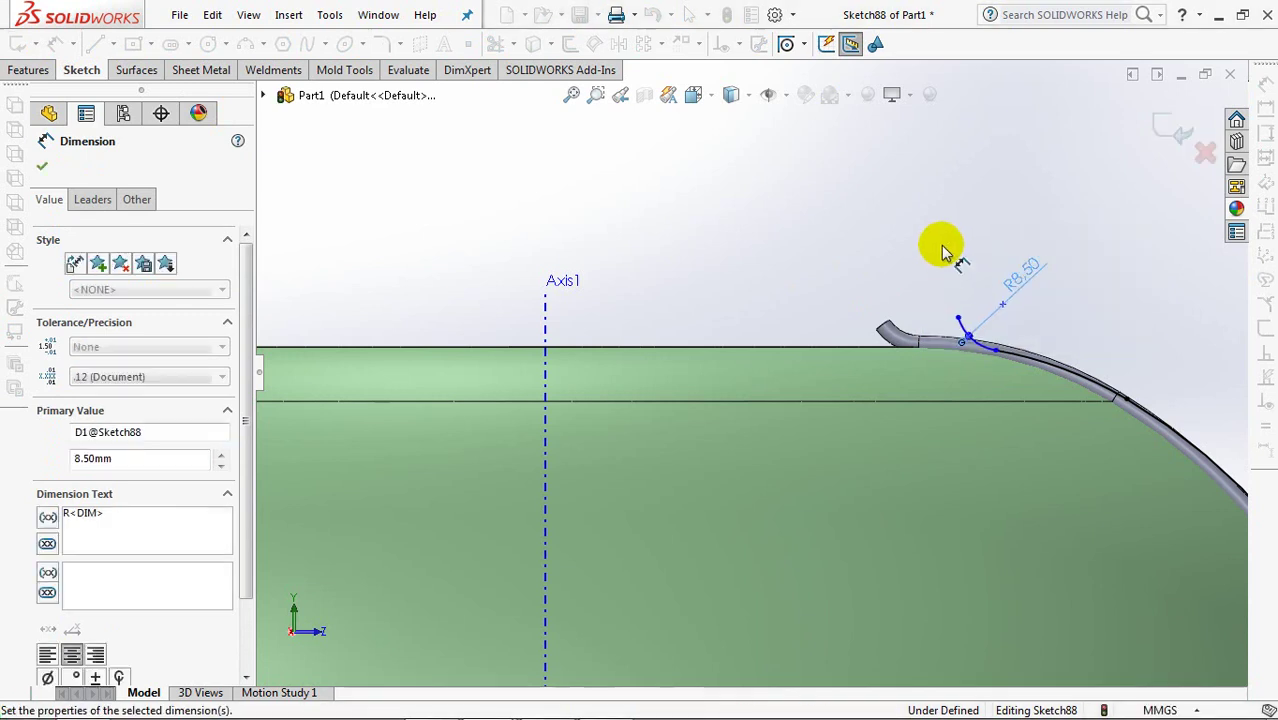
click(996, 350)
click(545, 335)
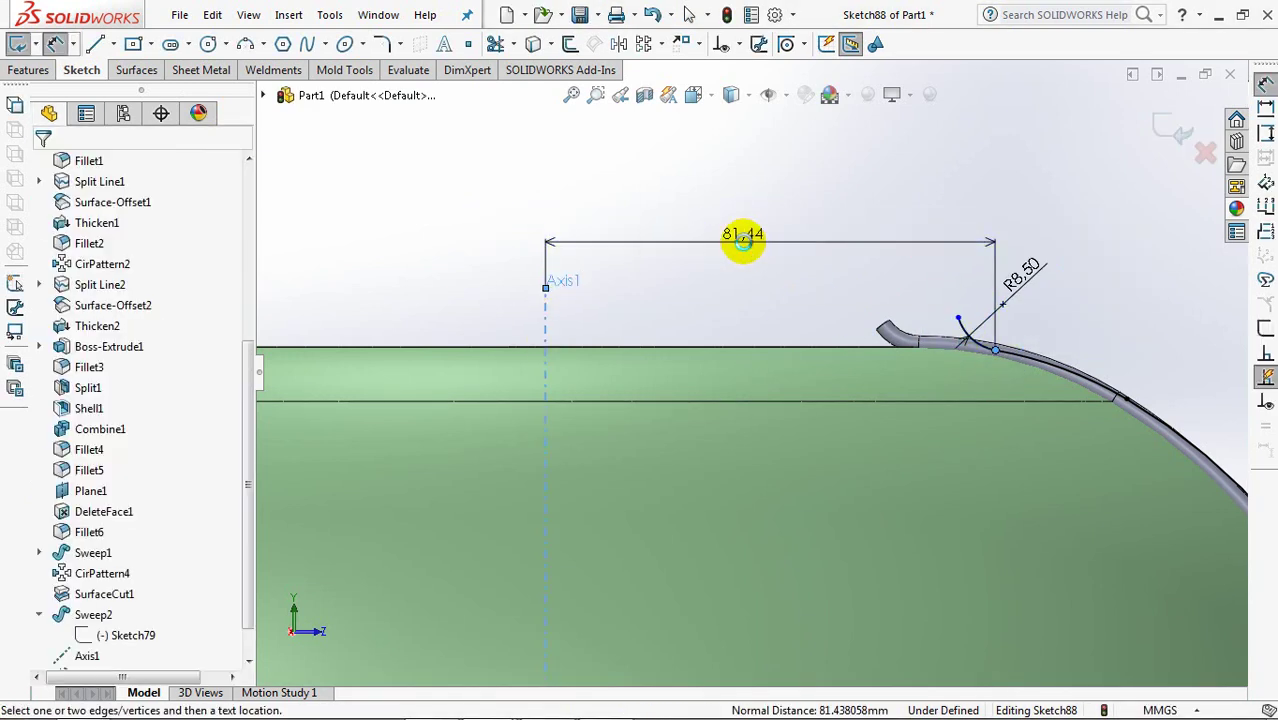
click(743, 239)
text(82.5)
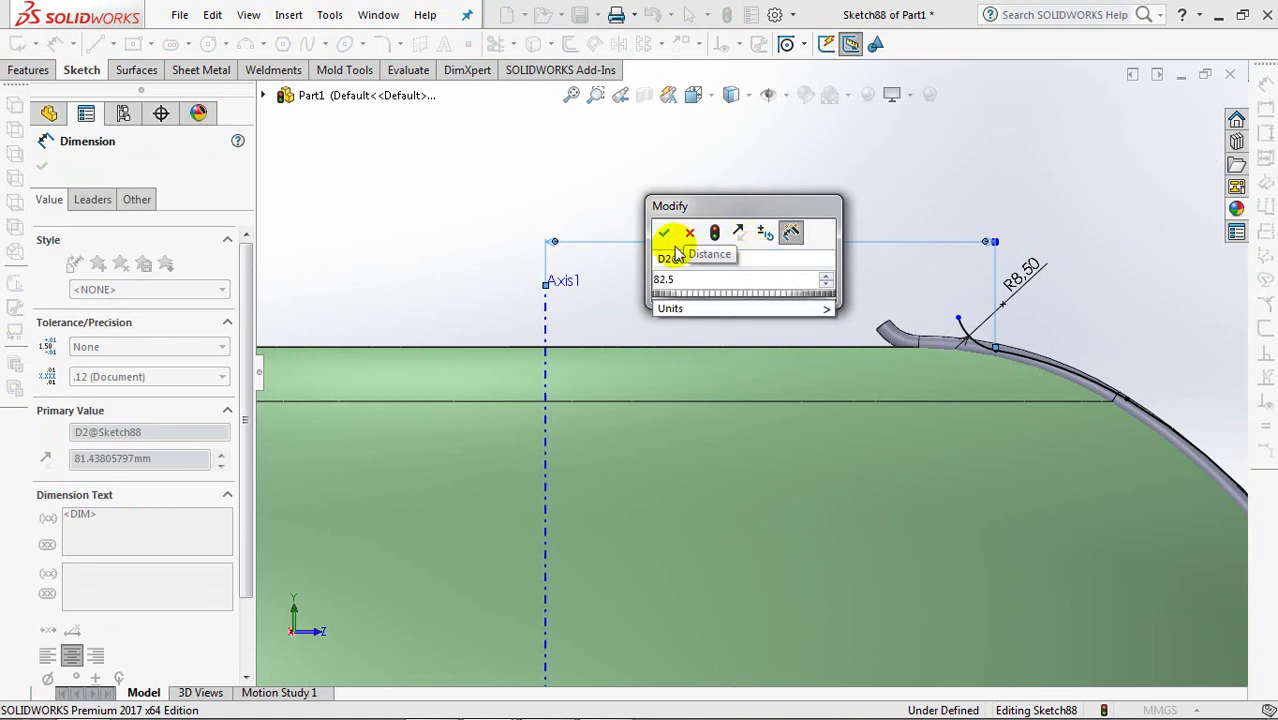
click(664, 233)
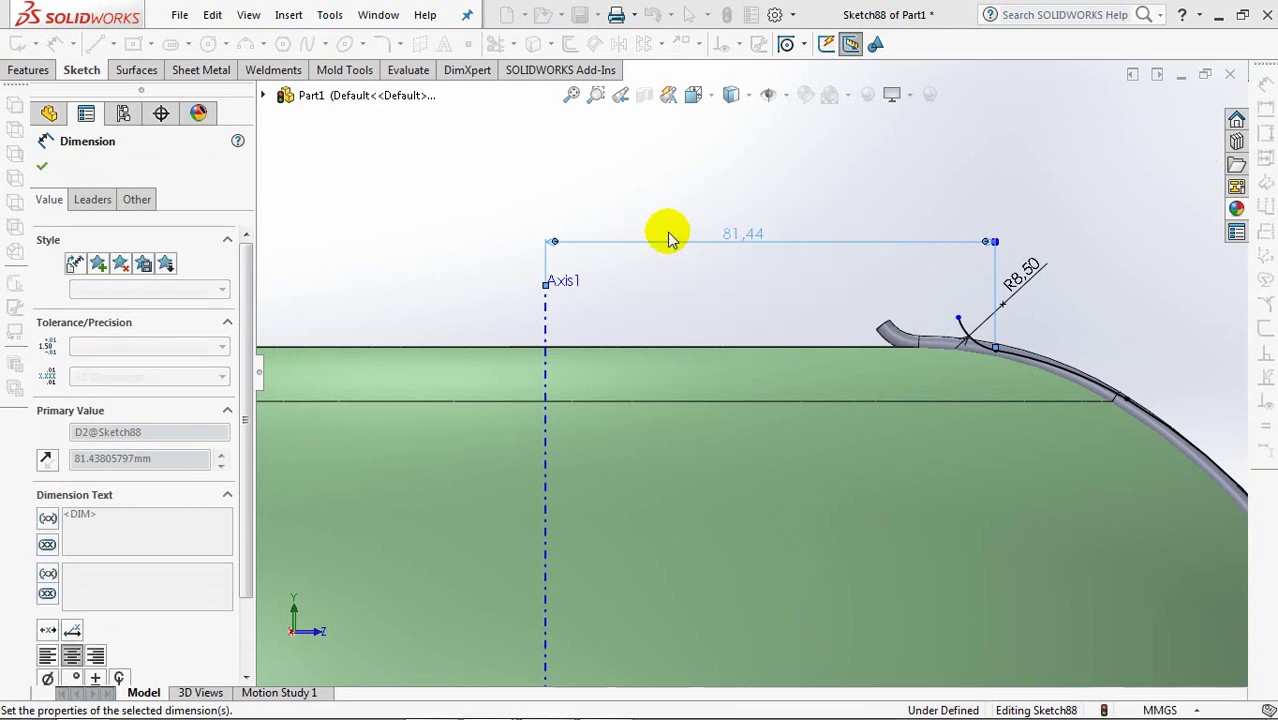
click(755, 195)
key(f)
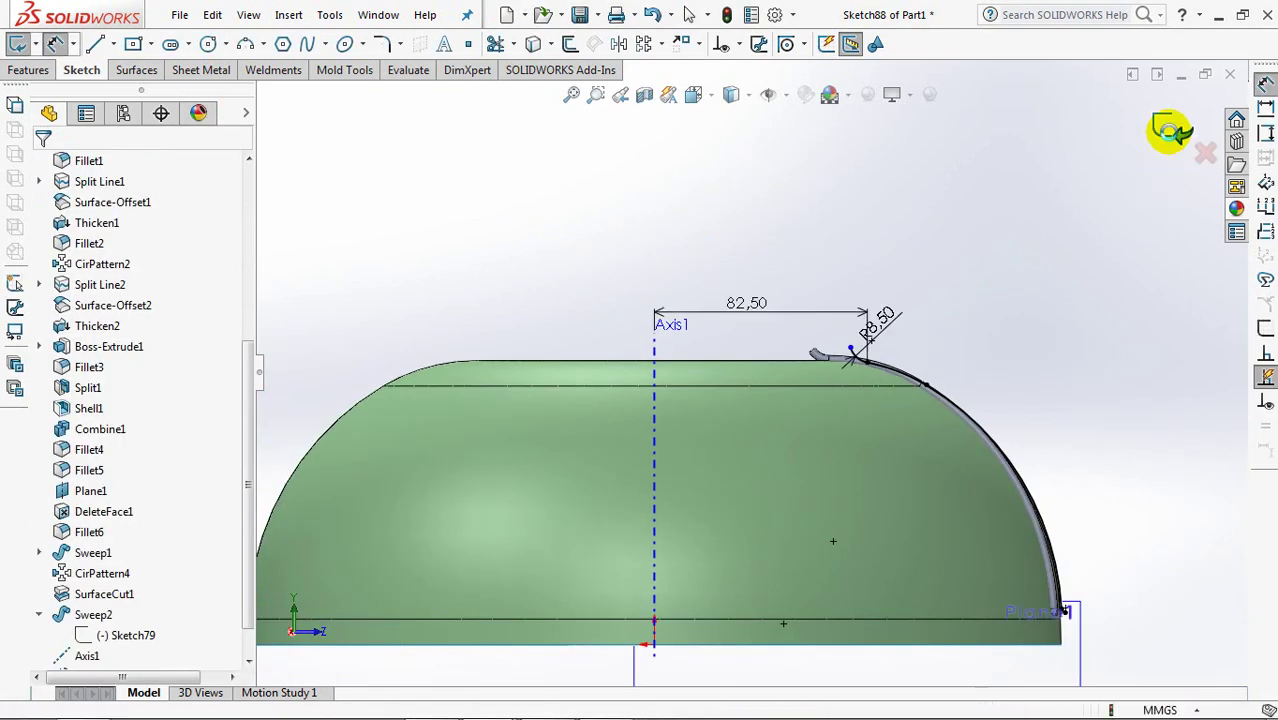
click(1157, 127)
- Sweep a second 3 mm circular rib along Sketch88
middle_drag(1118, 188, 1033, 271)
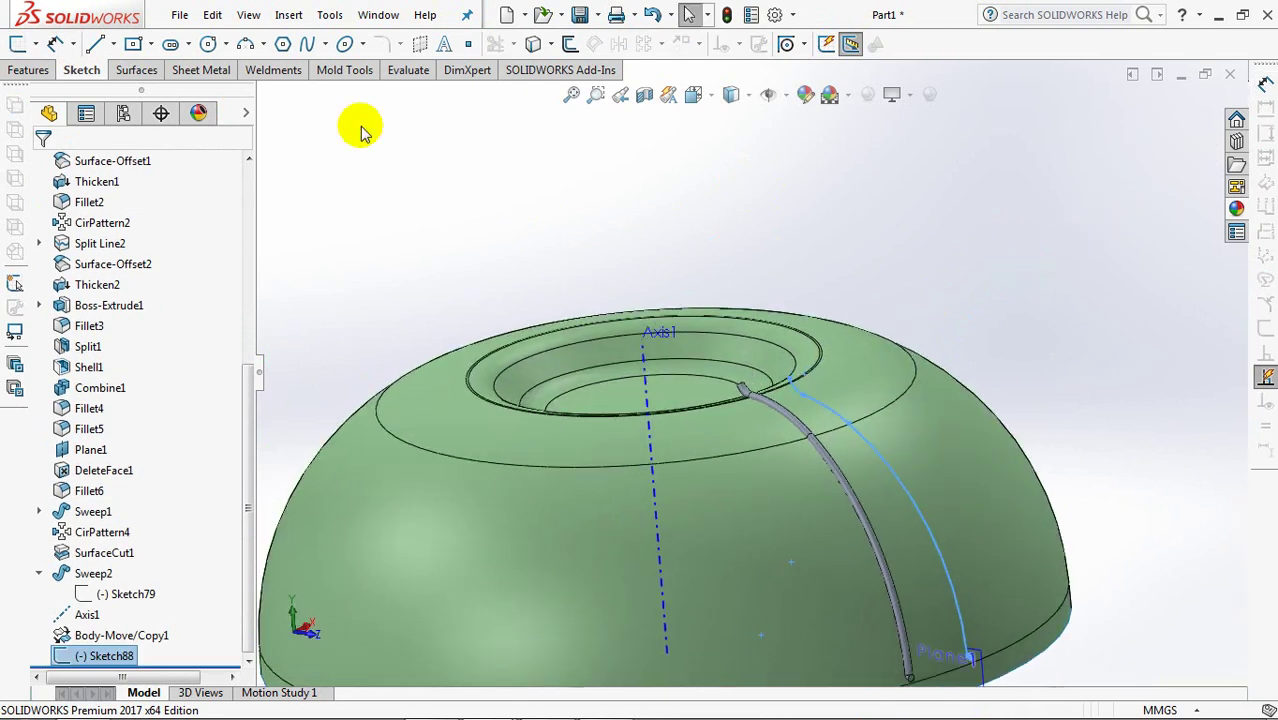
click(37, 75)
click(67, 45)
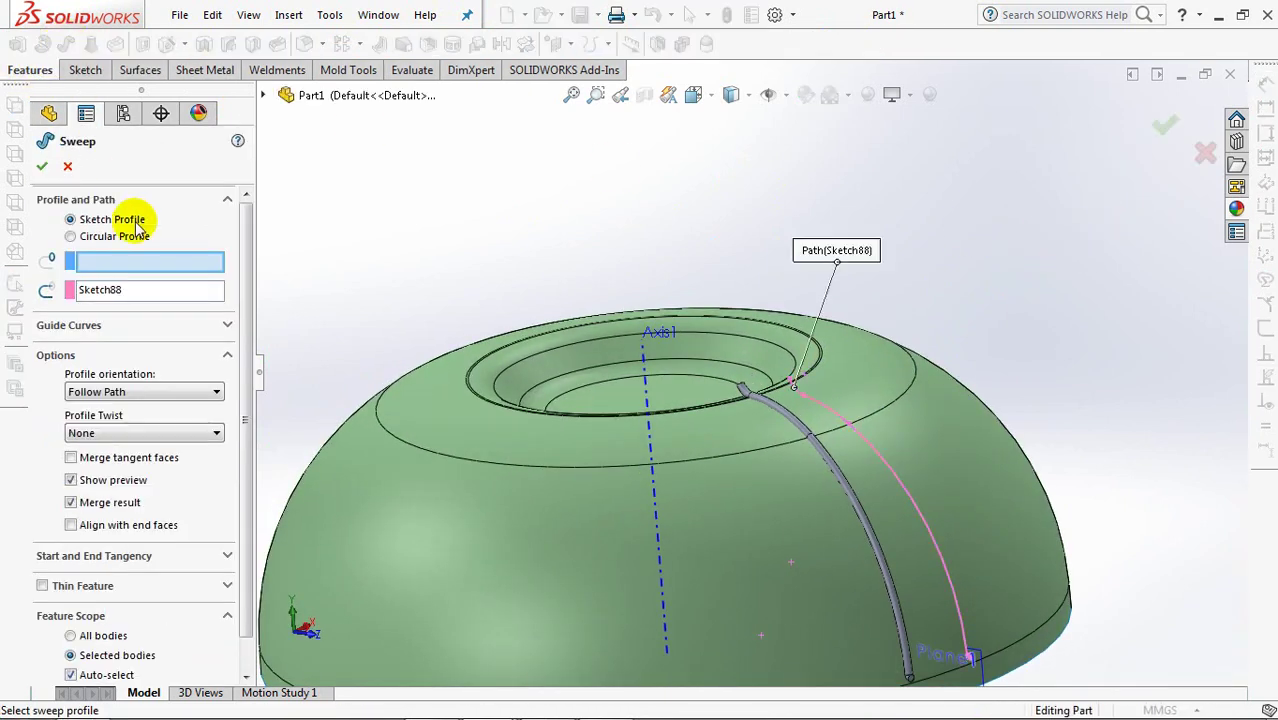
click(72, 237)
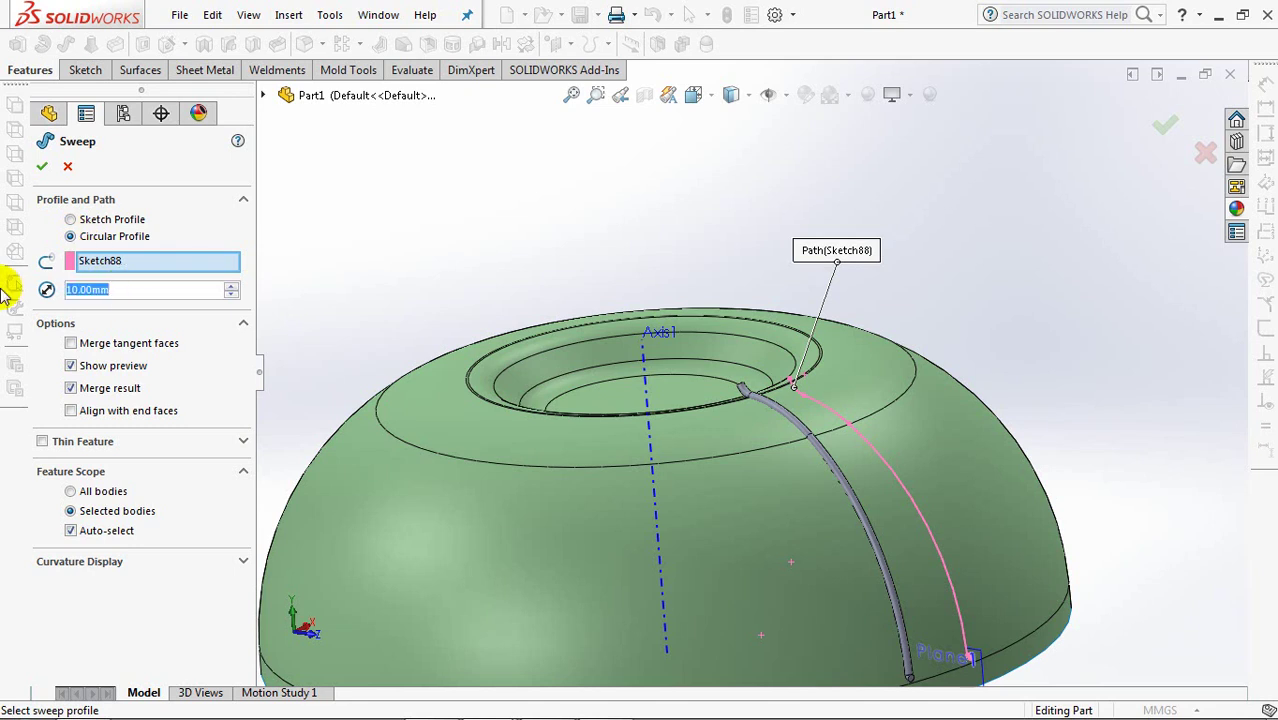
text(3)
key(Return)
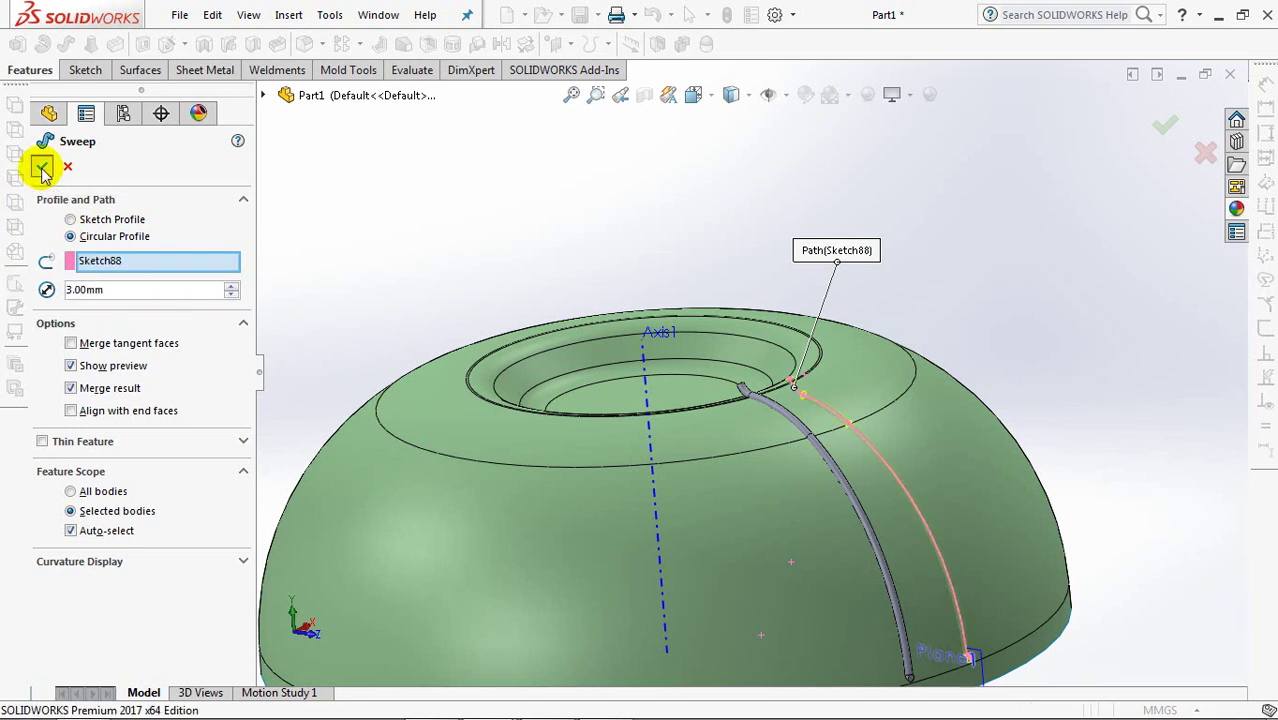
click(42, 170)
- Cut both rib sweeps with the DeleteFace1 surface
middle_drag(650, 265, 703, 217)
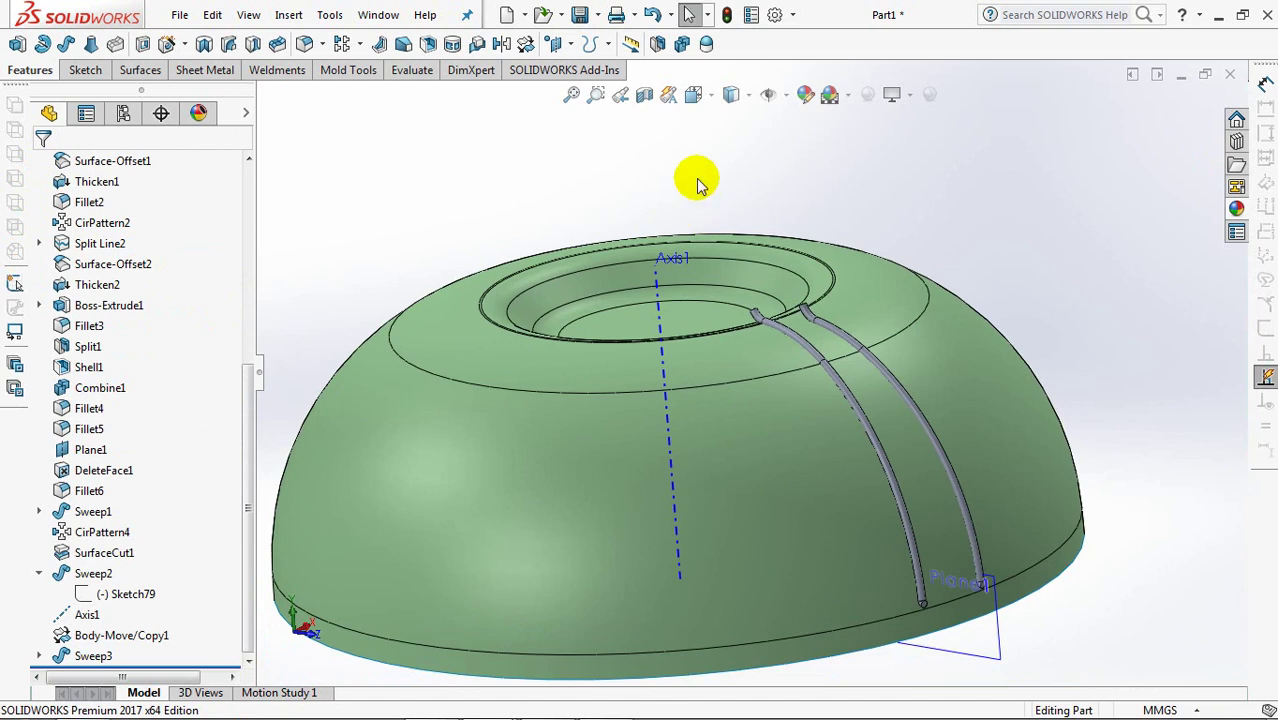
click(139, 70)
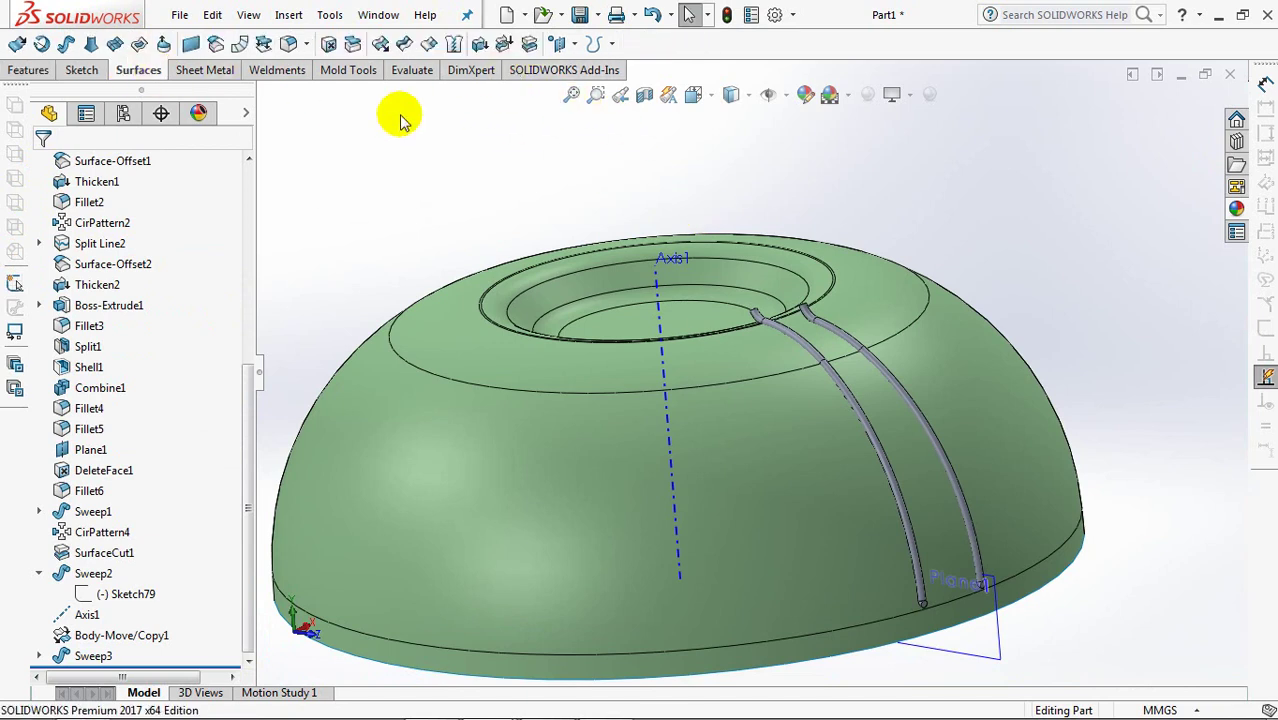
click(522, 43)
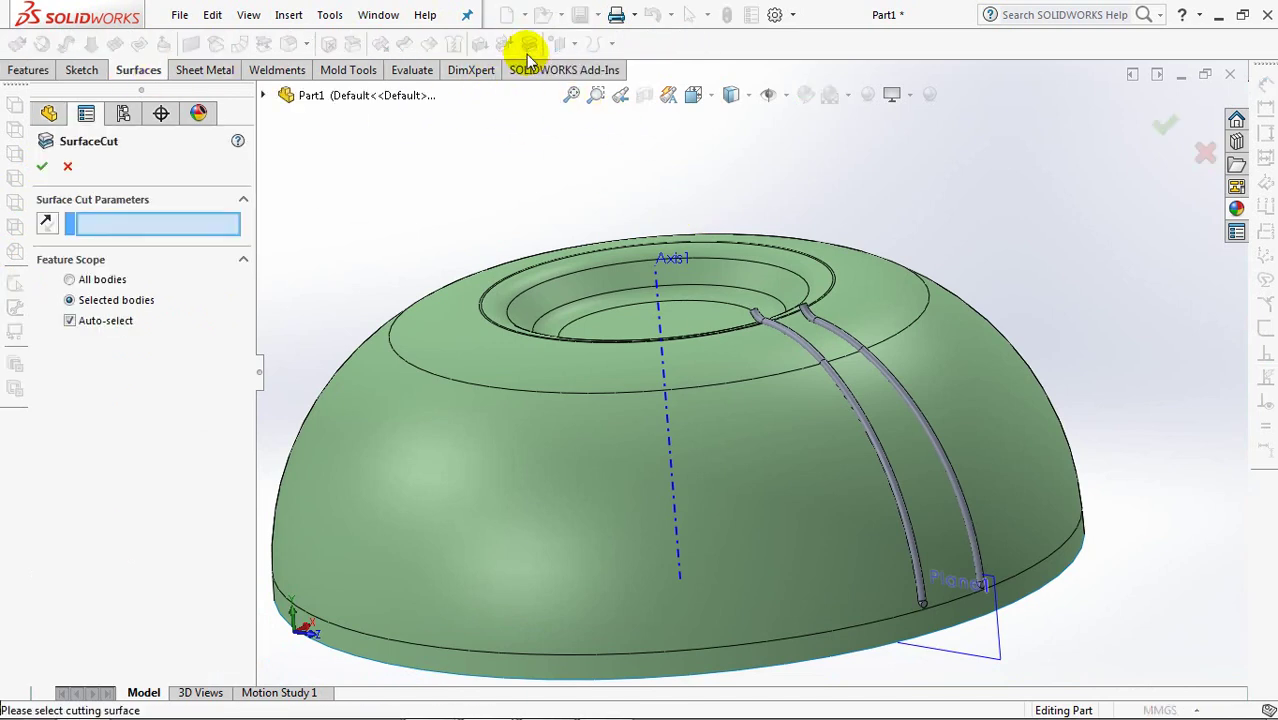
click(472, 430)
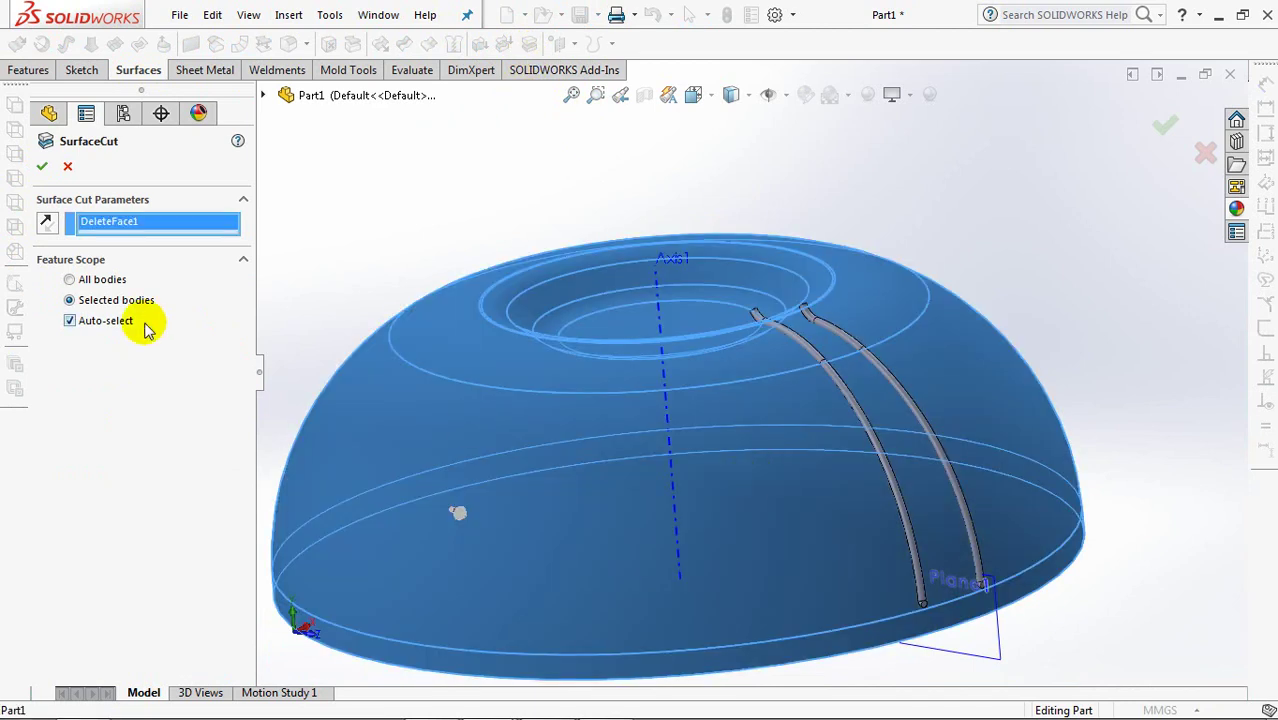
click(70, 321)
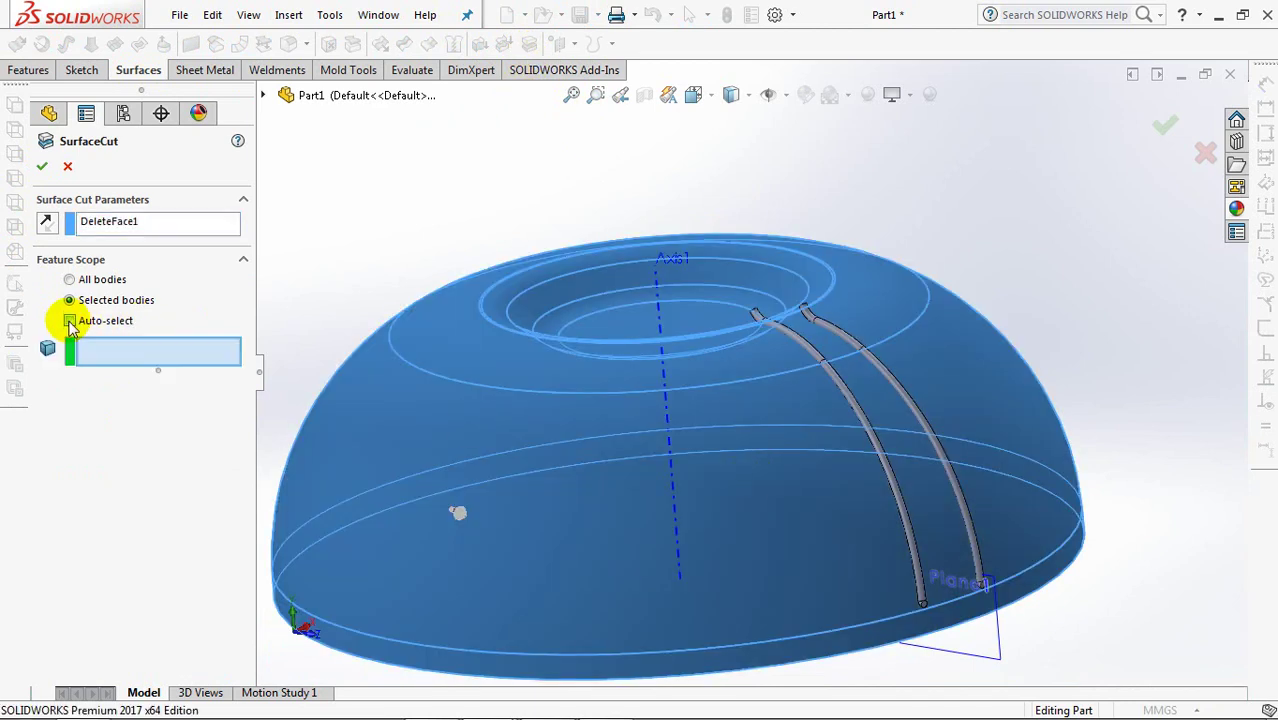
click(880, 438)
click(919, 402)
middle_drag(919, 402, 540, 490)
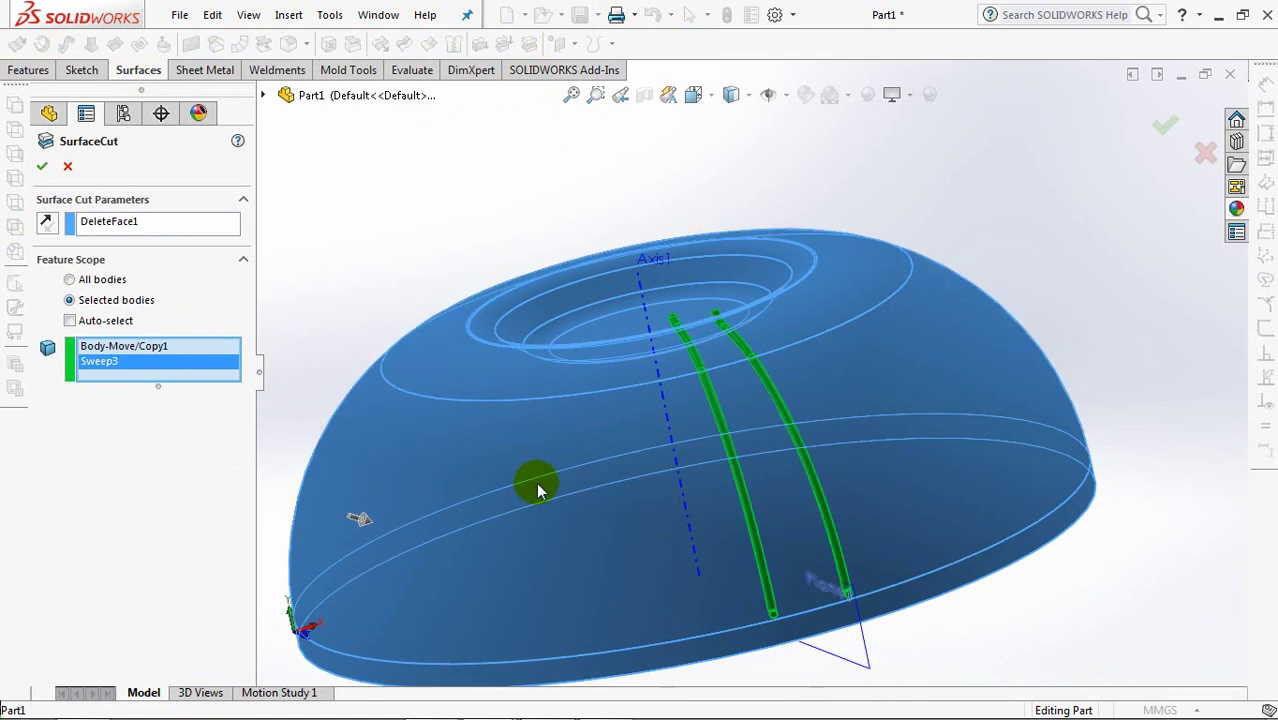
click(43, 168)
middle_drag(857, 505, 819, 491)
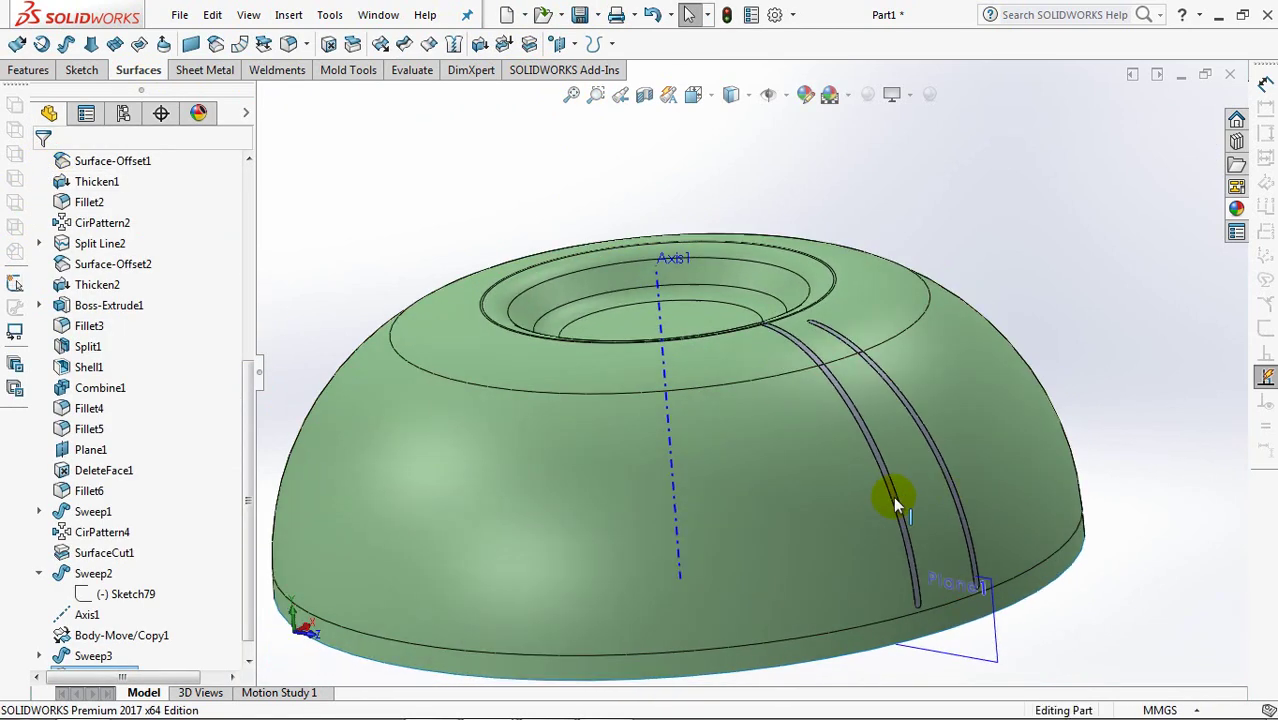
mouse_move(859, 377)
shift+middle_down()
mouse_move(890, 271)
mouse_move(884, 404)
mouse_move(901, 423)
mouse_move(829, 485)
shift+middle_up()
- Hide the dome, then circular-pattern both trimmed rib bodies 16 times through 360° about Axis1
click(829, 485)
click(912, 432)
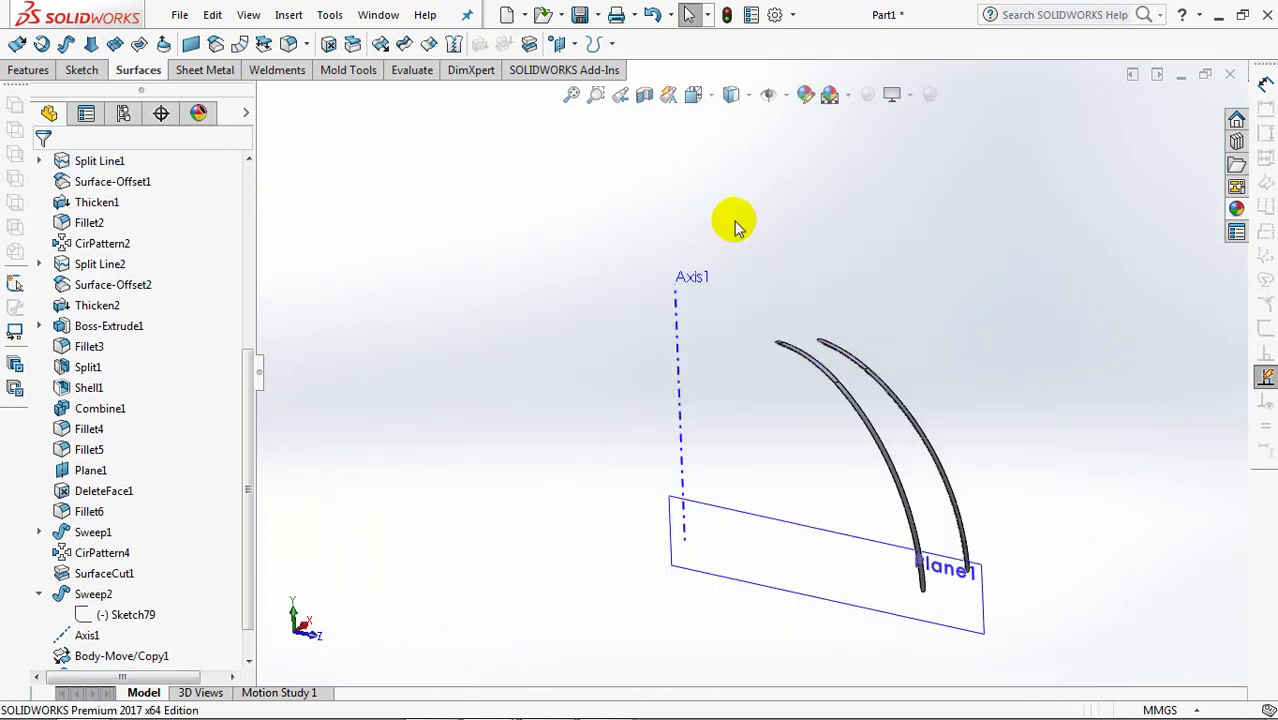
click(43, 78)
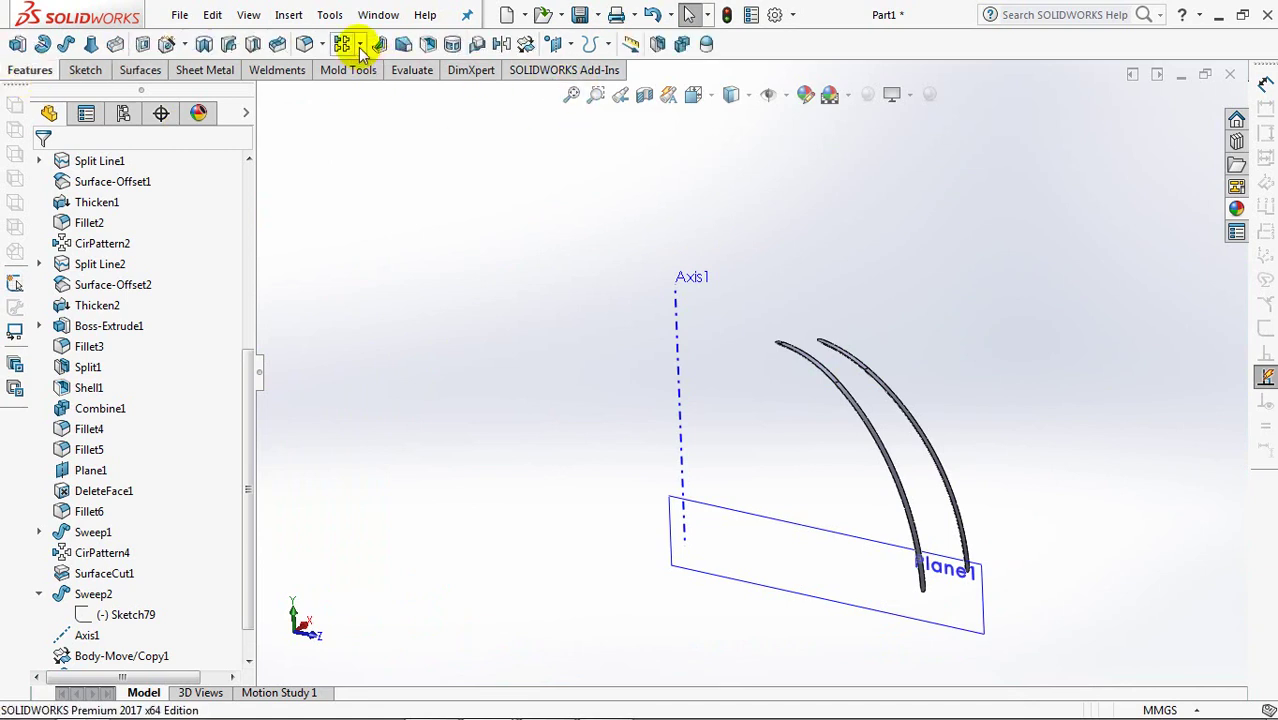
click(445, 92)
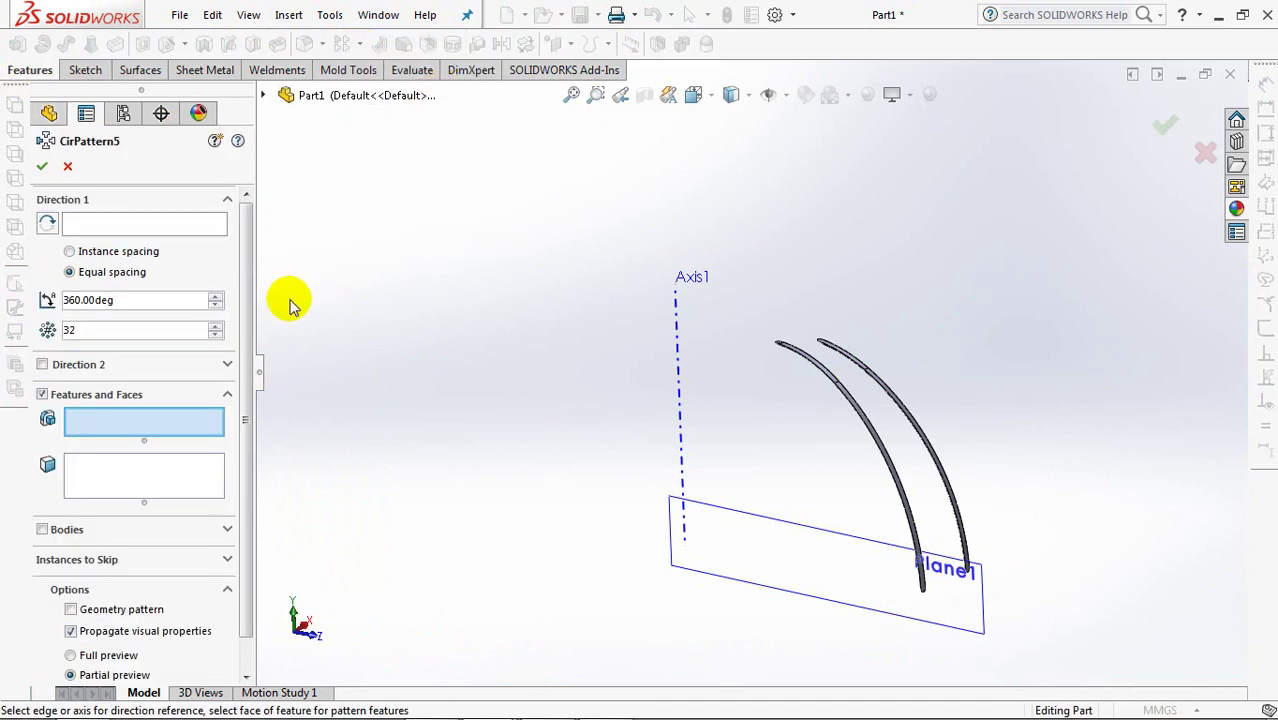
click(143, 223)
click(677, 371)
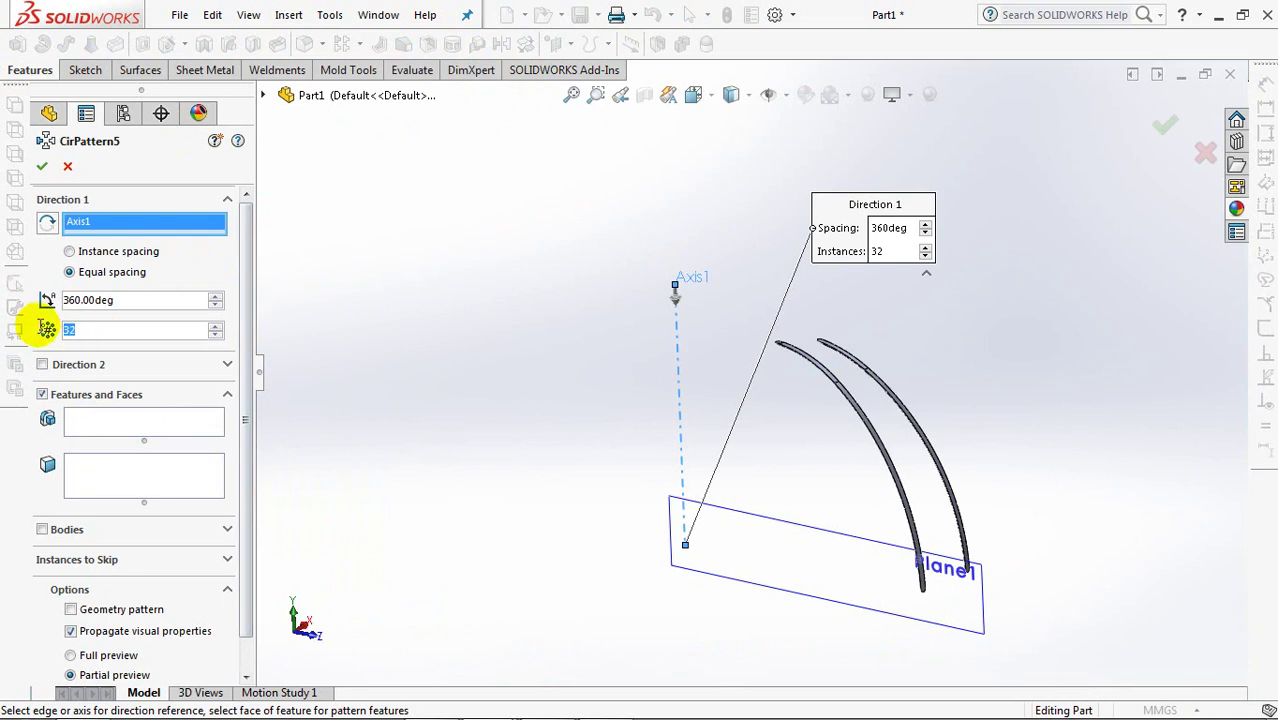
click(42, 529)
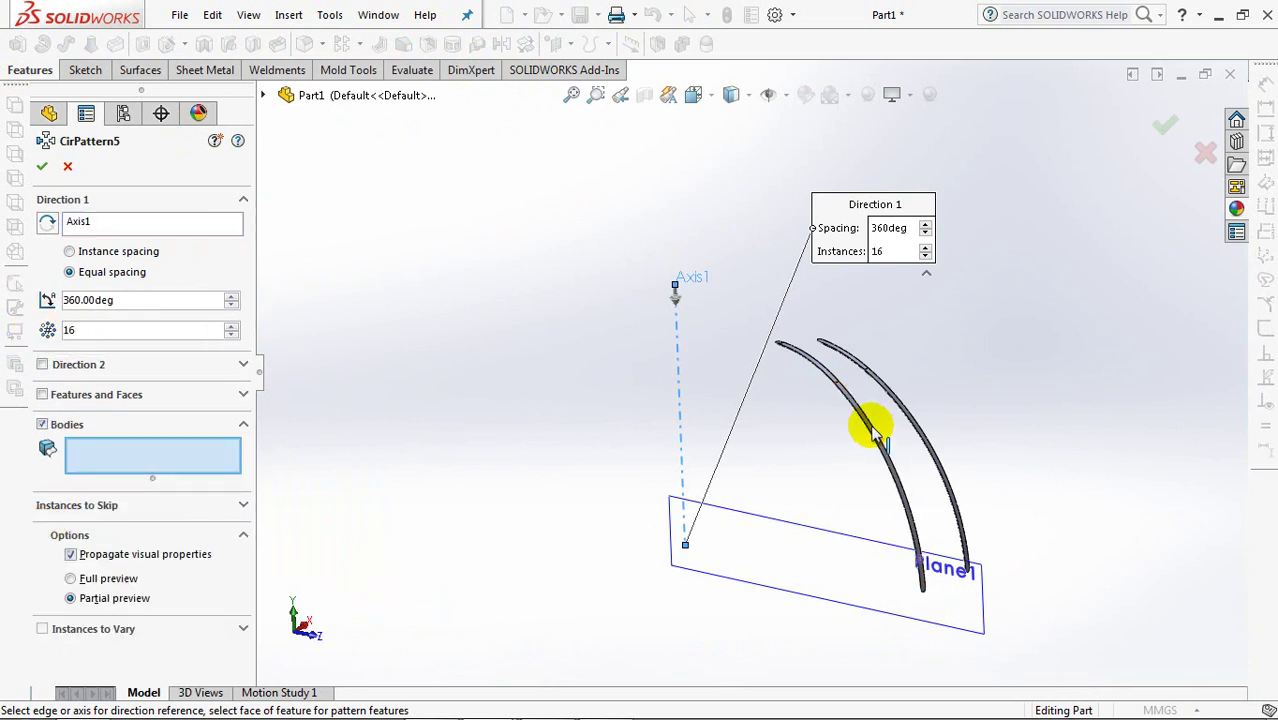
scroll(890, 400, down, 5)
click(910, 337)
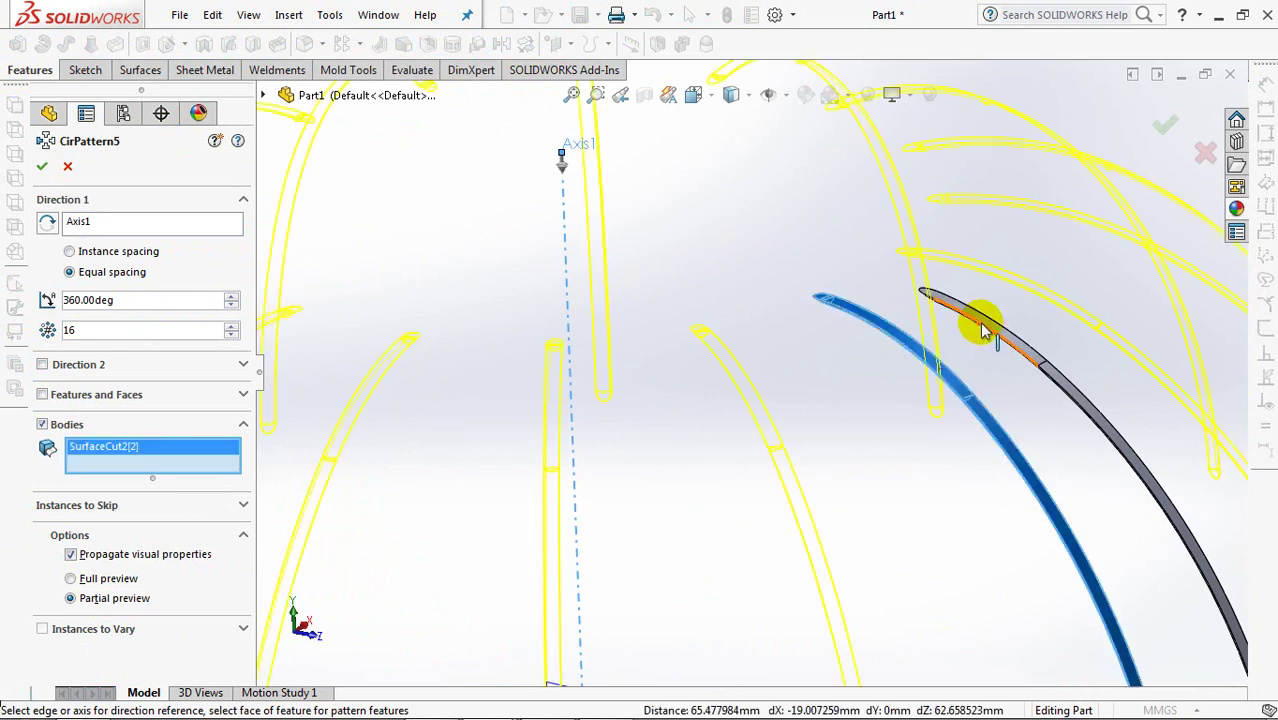
click(962, 329)
scroll(940, 366, up, 1)
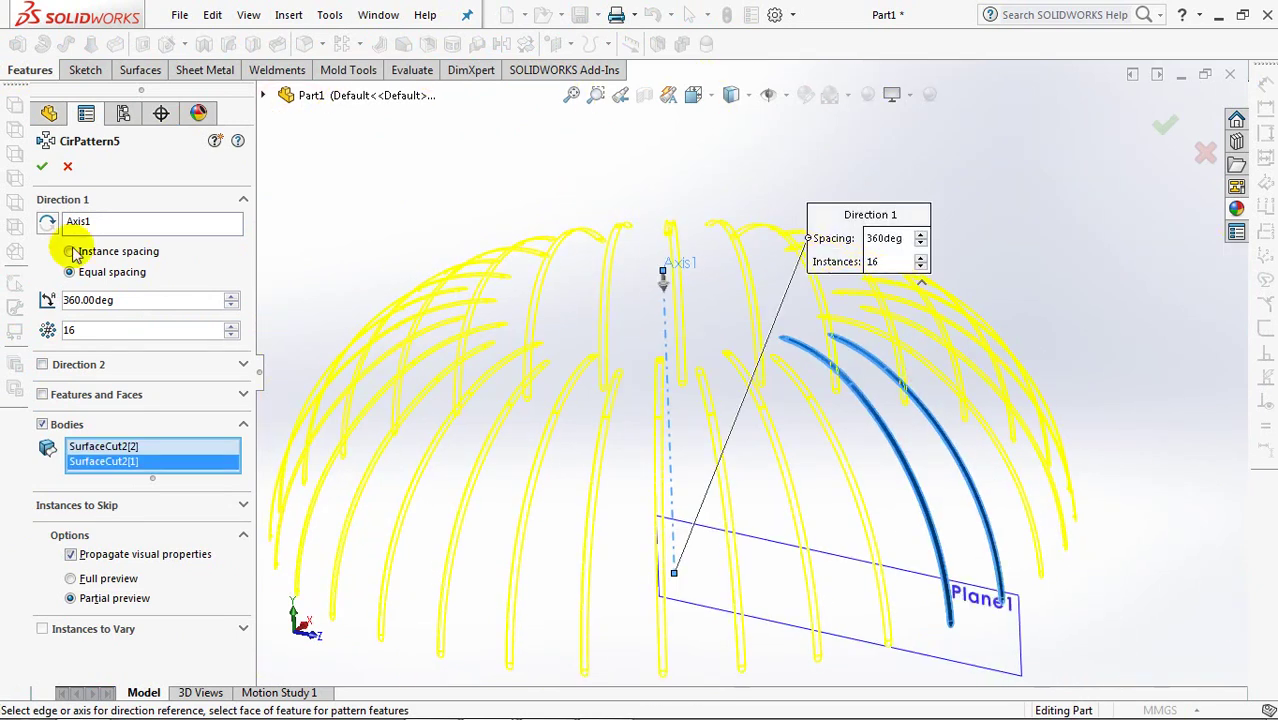
click(44, 172)
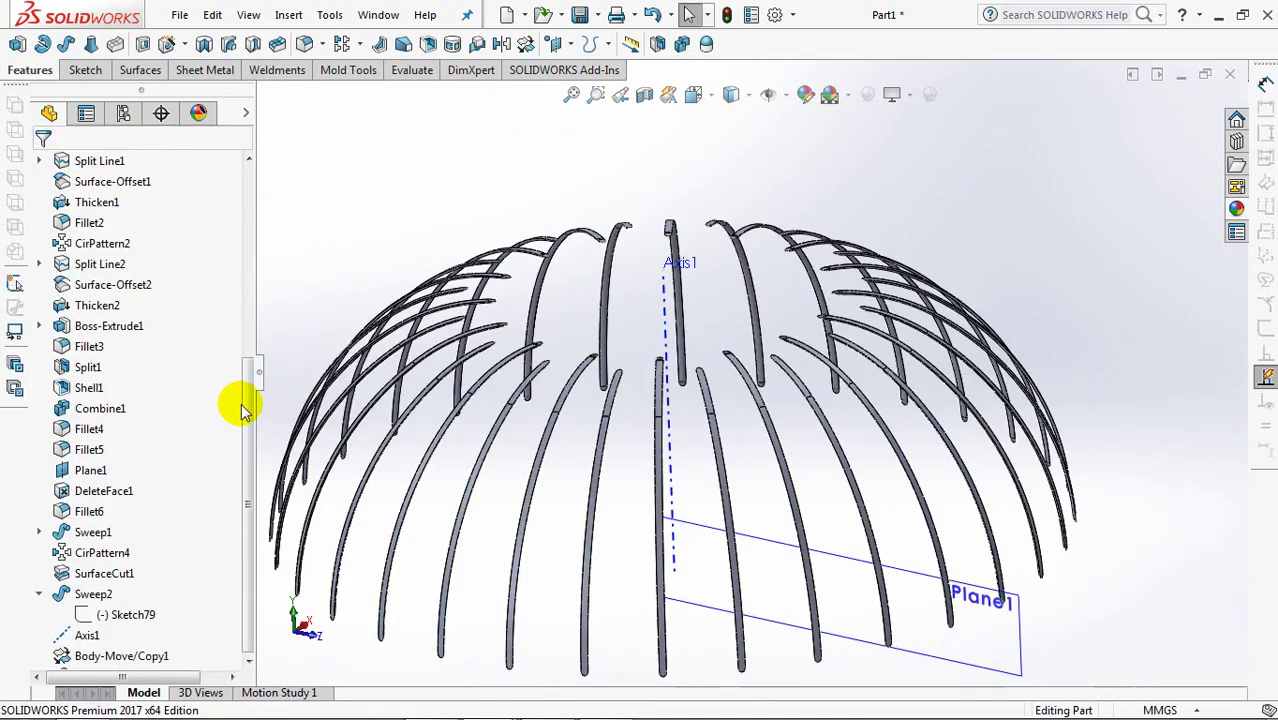
drag(243, 400, 265, 233)
- Show the hidden SurfaceCut1 body again from the Solid Bodies list
click(39, 264)
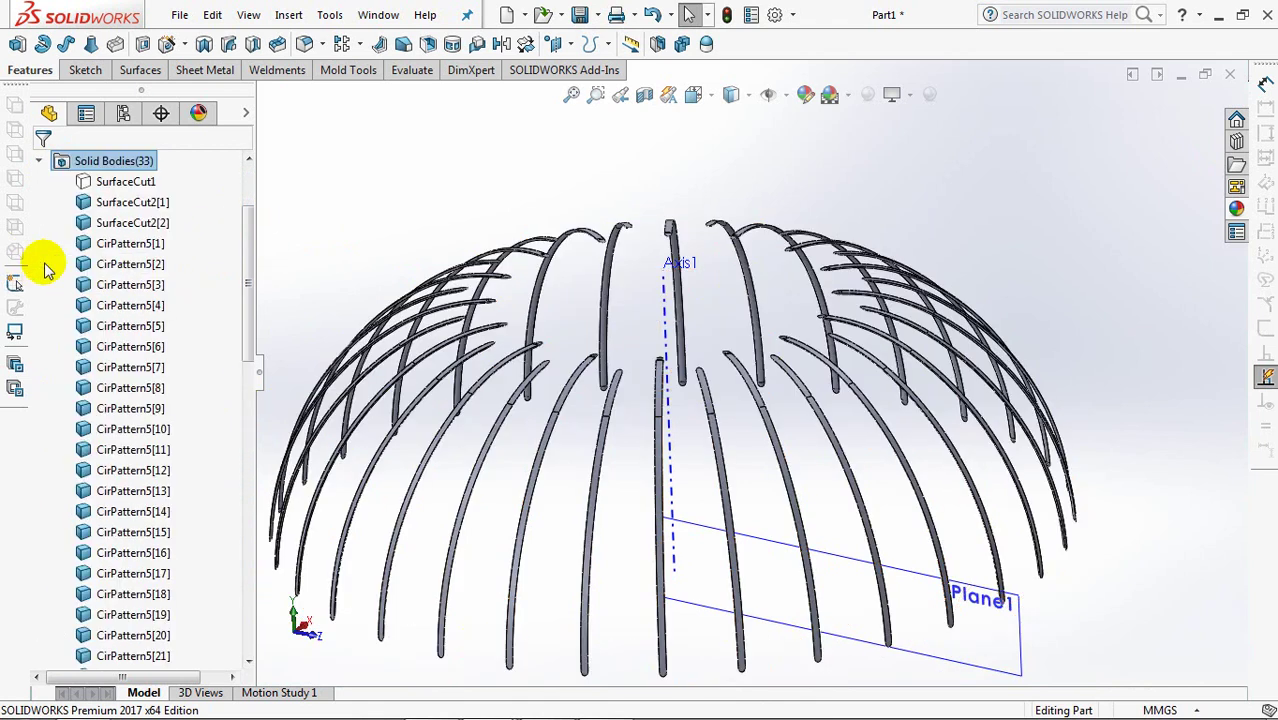
click(131, 181)
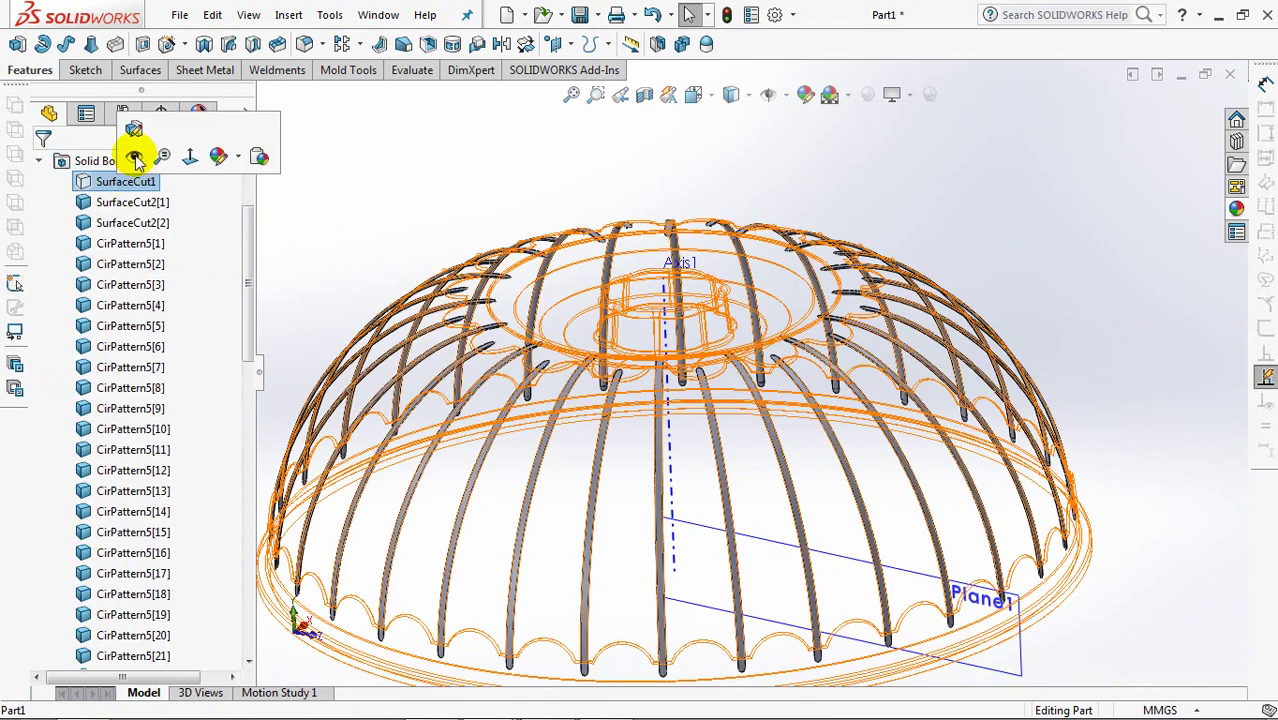
click(134, 157)
click(490, 204)
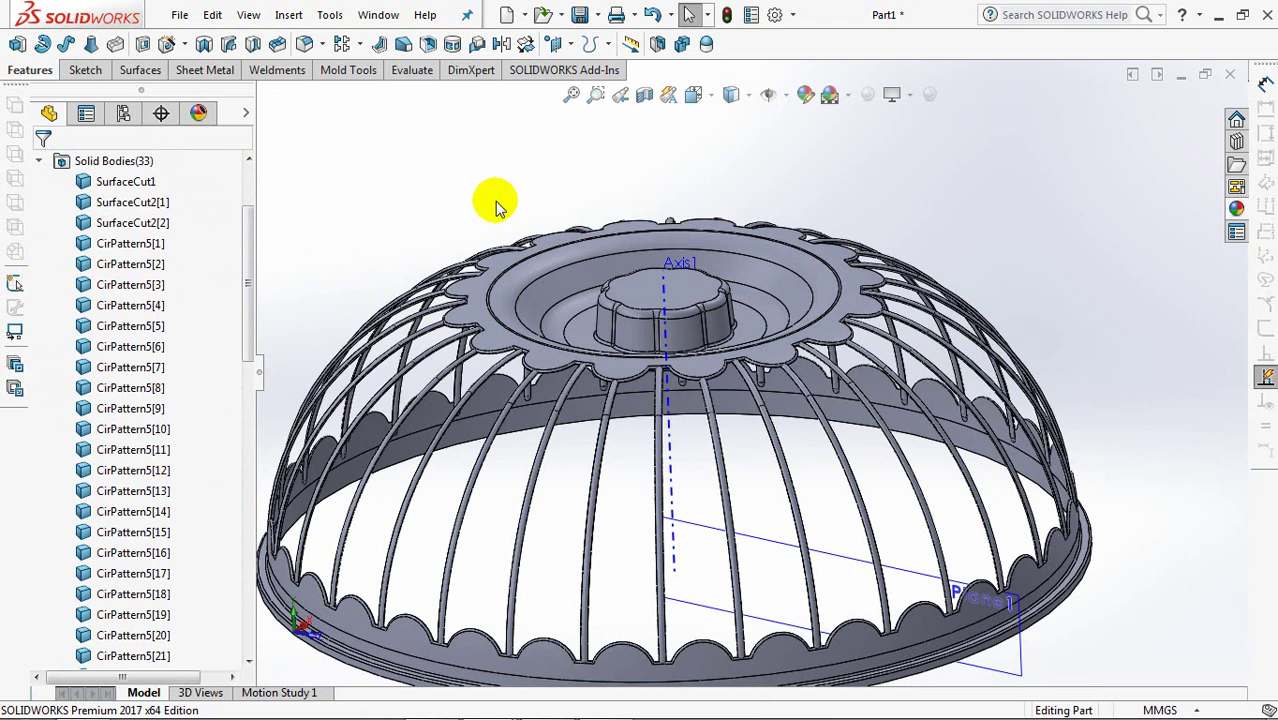
middle_drag(497, 205, 553, 185)
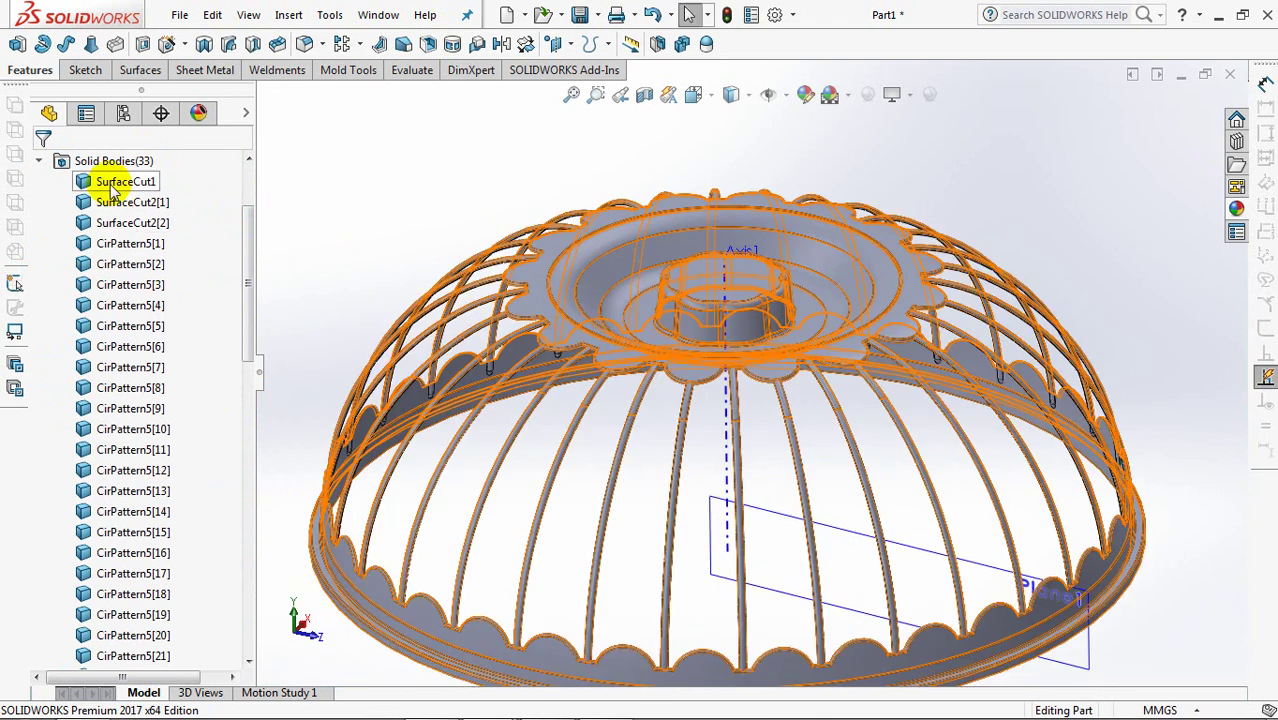
- Combine SurfaceCut1 and every body through CirPattern5[30] into one solid with Add
click(113, 186)
drag(251, 242, 251, 354)
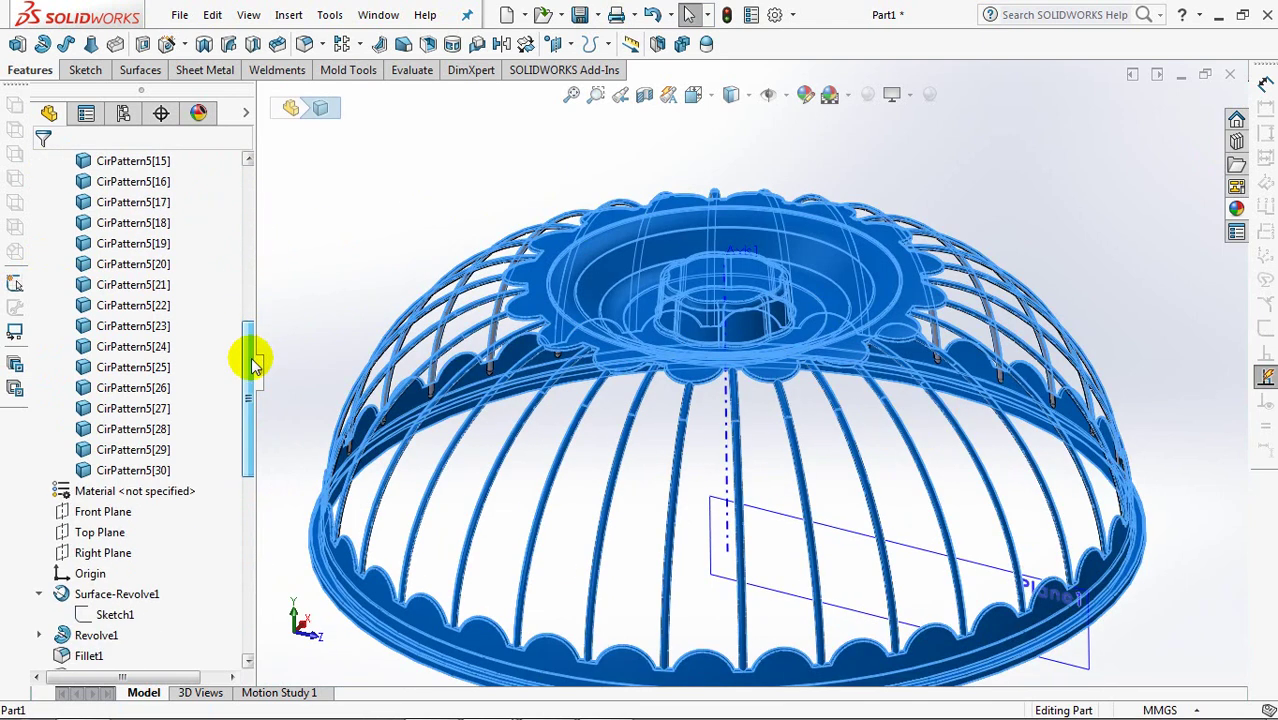
shift+click(135, 472)
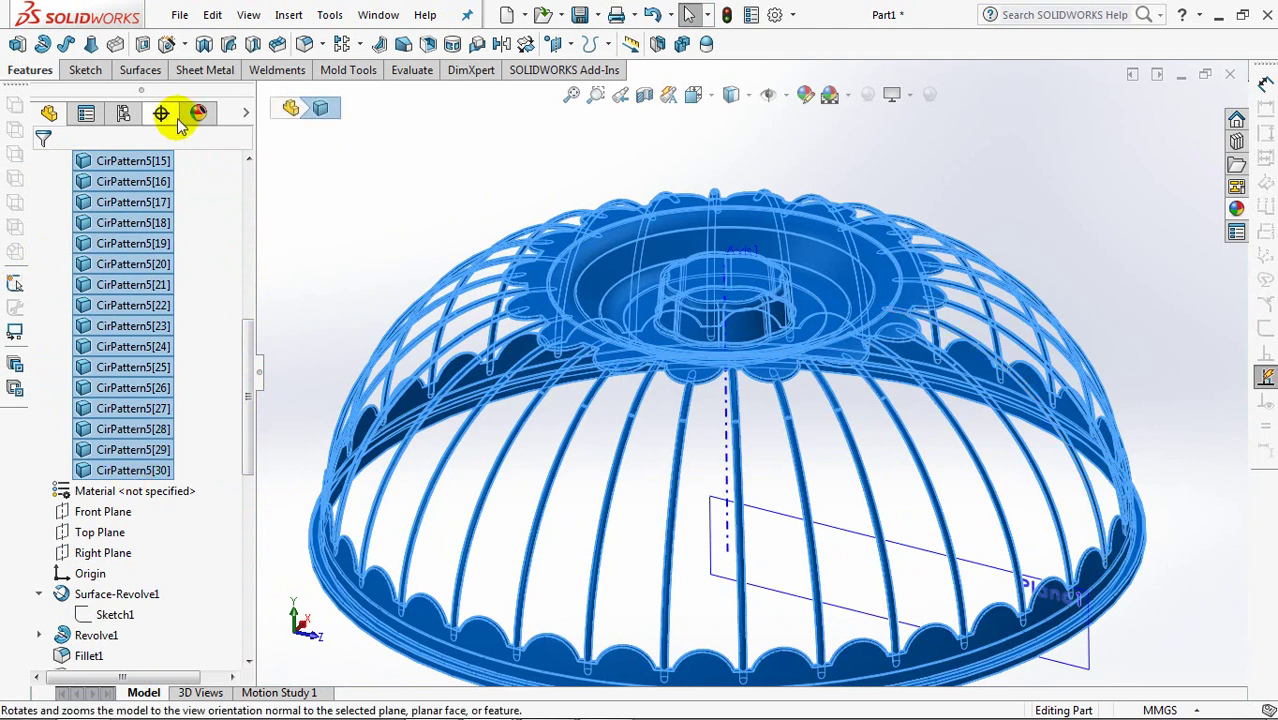
click(681, 43)
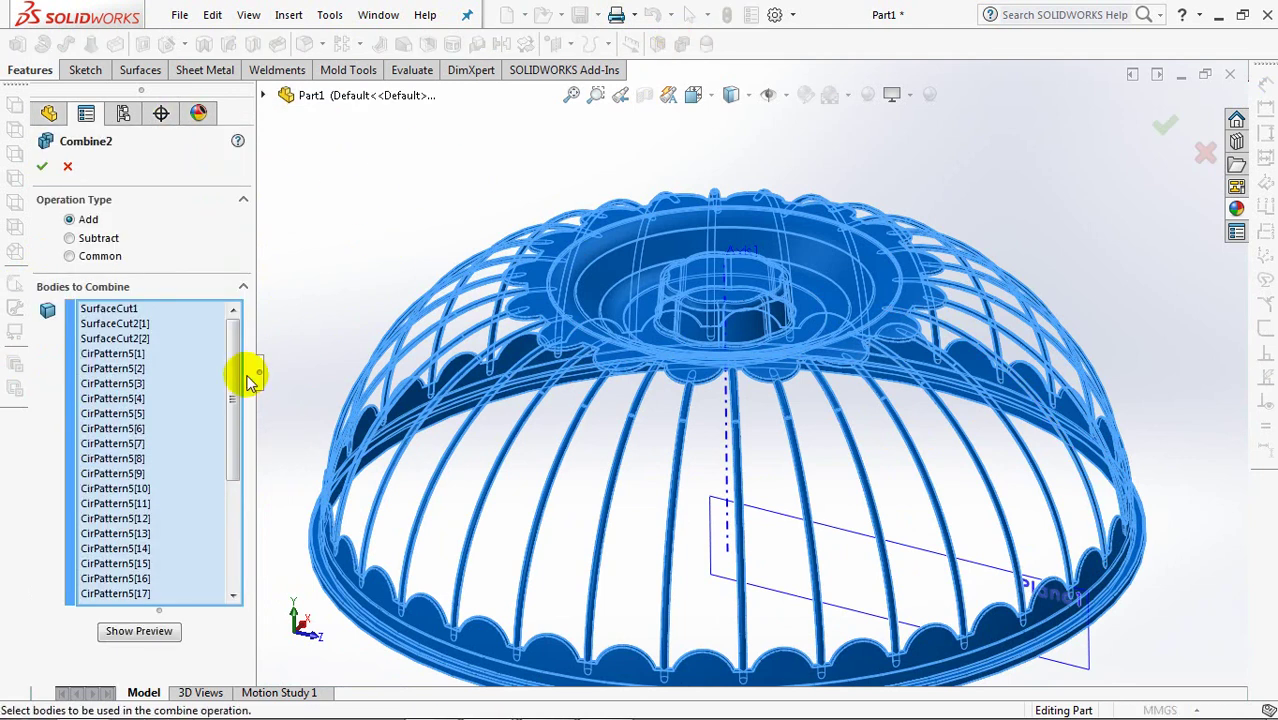
drag(236, 405, 248, 499)
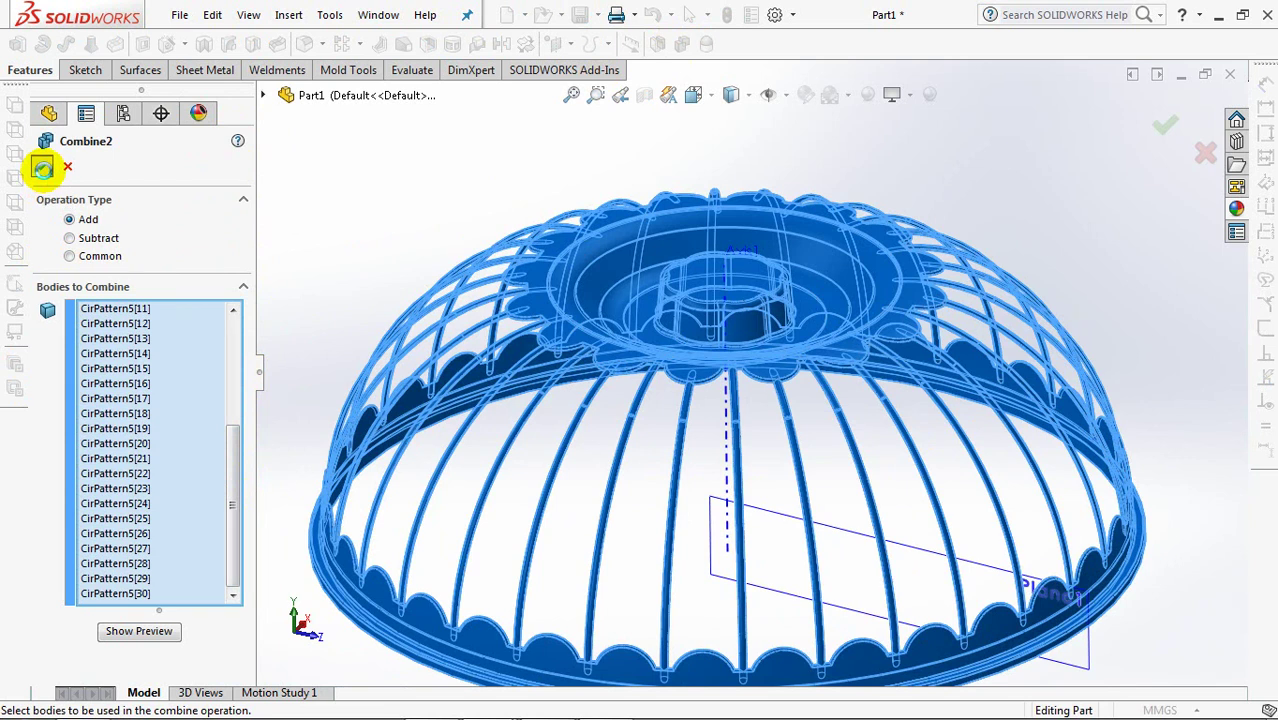
click(42, 168)
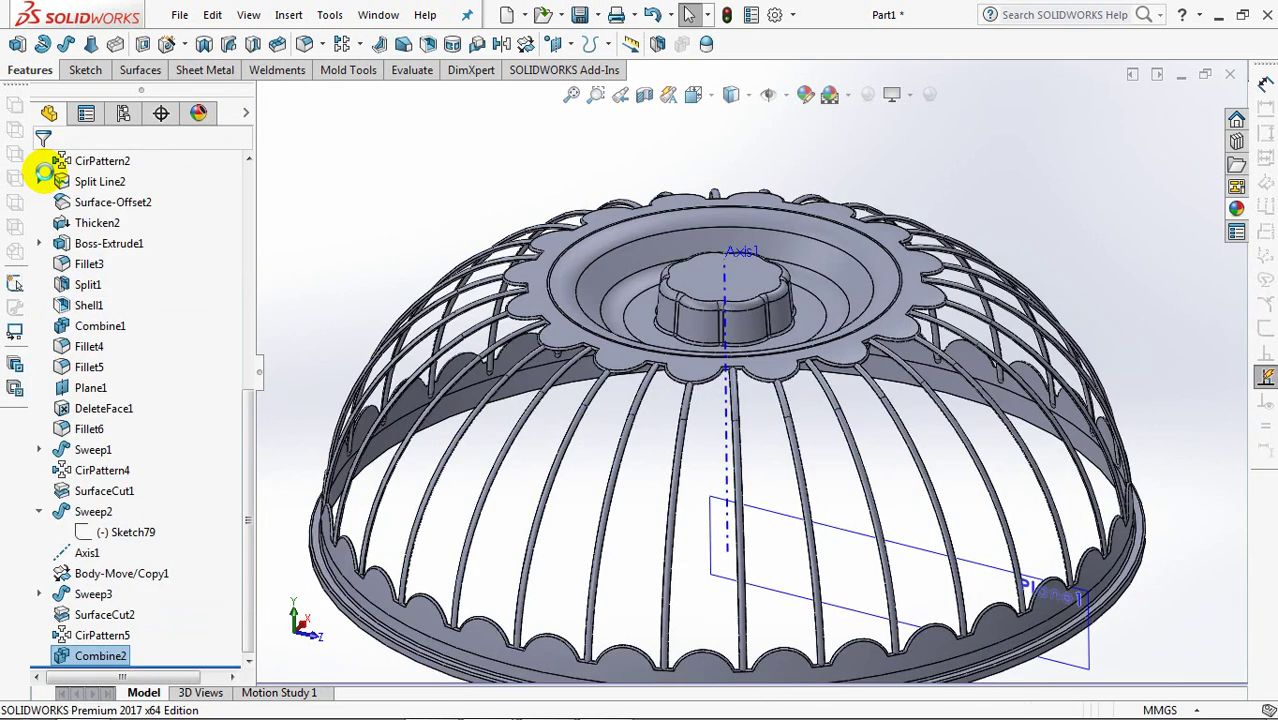
drag(250, 403, 250, 172)
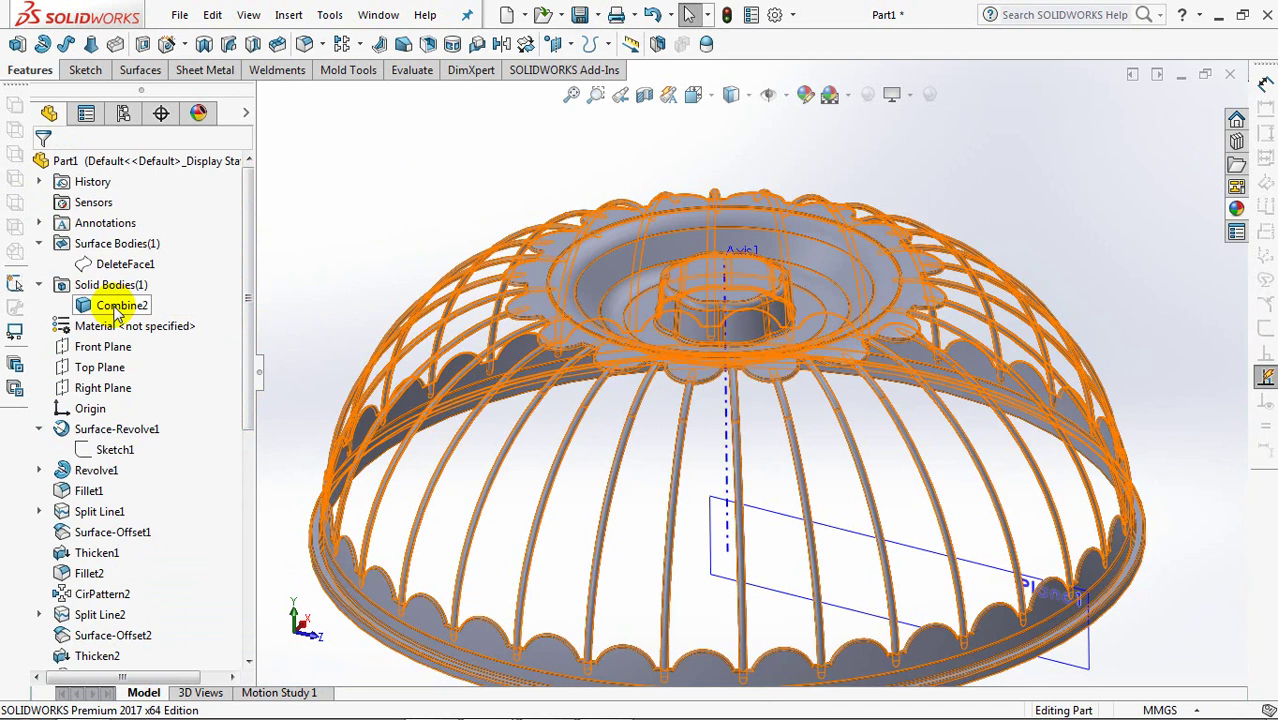
mouse_move(695, 320)
middle_down()
mouse_move(756, 163)
mouse_move(736, 323)
mouse_move(819, 294)
mouse_move(843, 340)
mouse_move(893, 171)
mouse_move(870, 297)
mouse_move(793, 371)
middle_up()
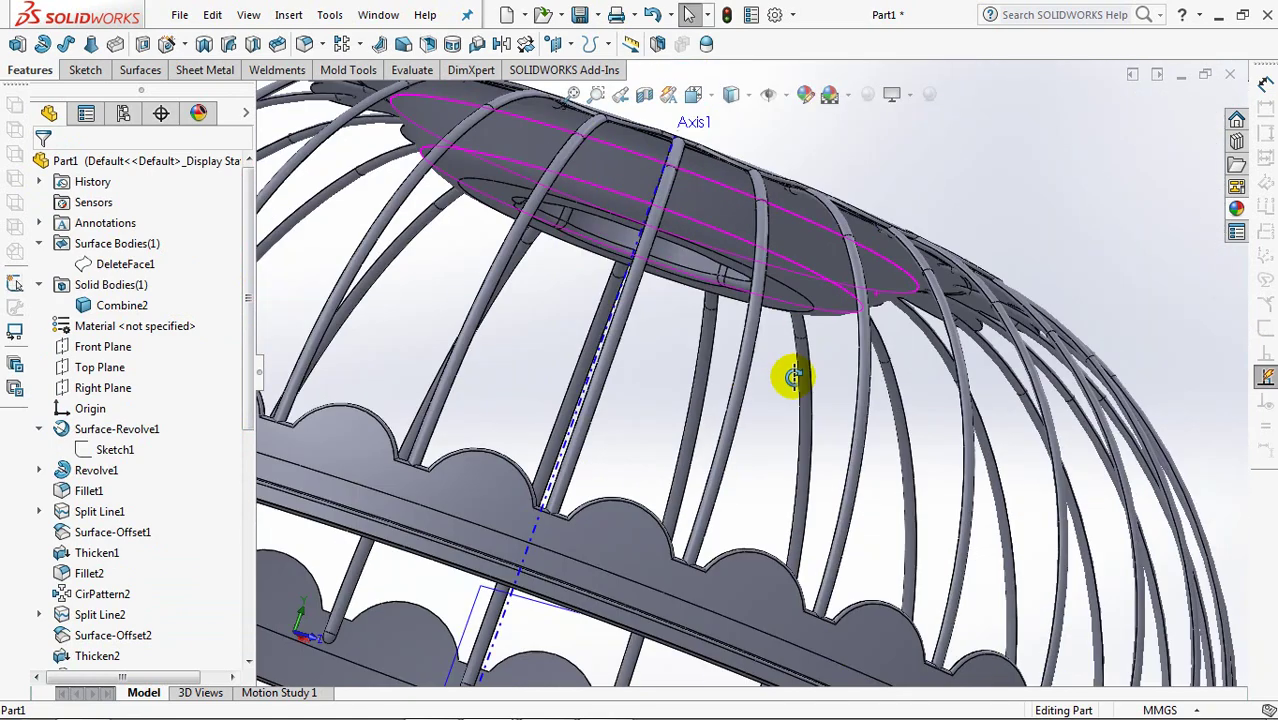
middle_drag(776, 471, 864, 347)
mouse_move(784, 434)
middle_down()
mouse_move(693, 479)
mouse_move(1201, 400)
middle_up()
key(ctrl+7)
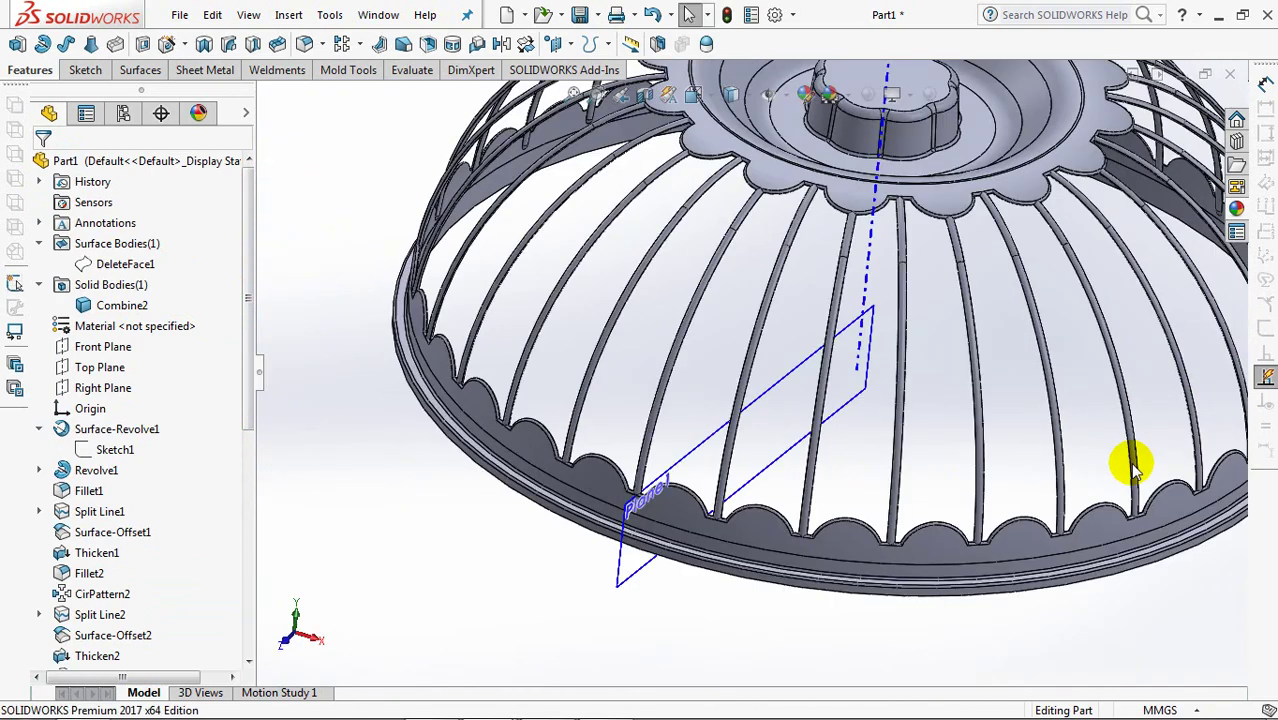
mouse_move(725, 598)
middle_down()
mouse_move(693, 590)
mouse_move(736, 616)
mouse_move(733, 643)
mouse_move(799, 631)
mouse_move(847, 711)
mouse_move(727, 710)
middle_up()
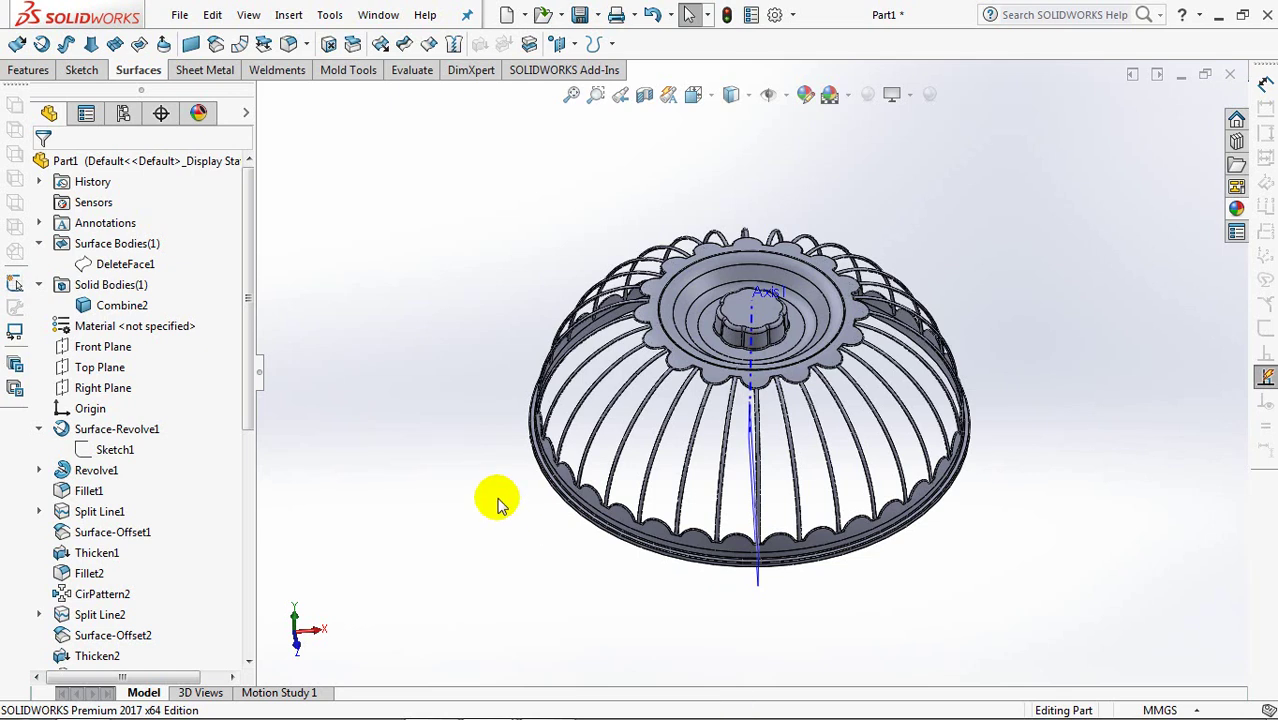
- Rotate the Combine2 body 360/32 (11.25°) about Axis1 using Move/Copy Body
click(20, 76)
click(527, 48)
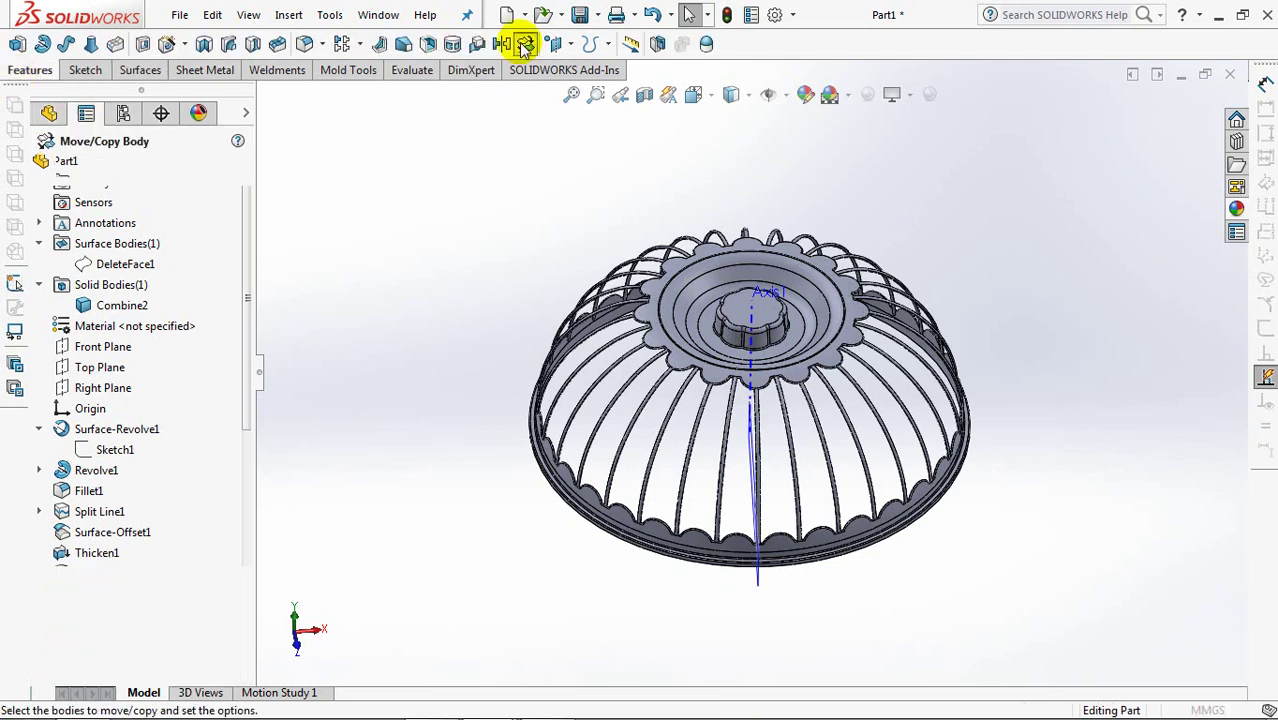
click(682, 296)
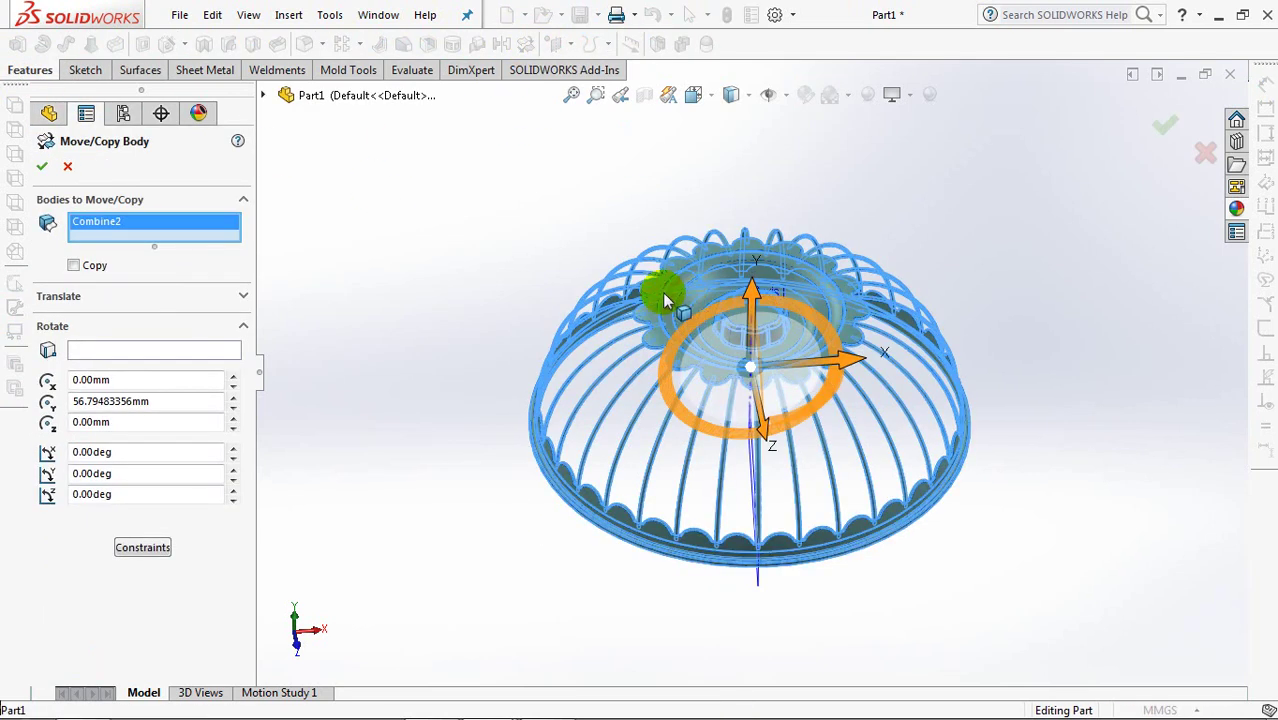
click(177, 349)
mouse_move(481, 459)
middle_down()
mouse_move(527, 357)
mouse_move(662, 399)
mouse_move(662, 502)
mouse_move(648, 503)
middle_up()
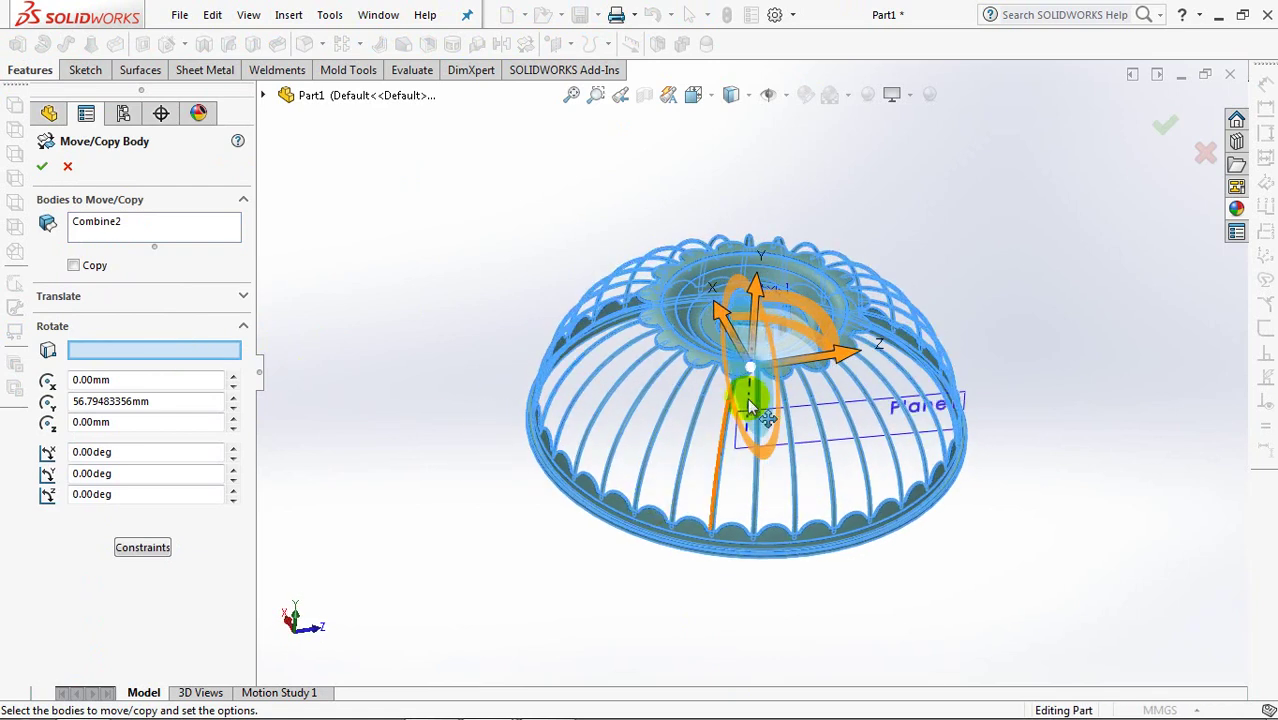
scroll(765, 395, down, 5)
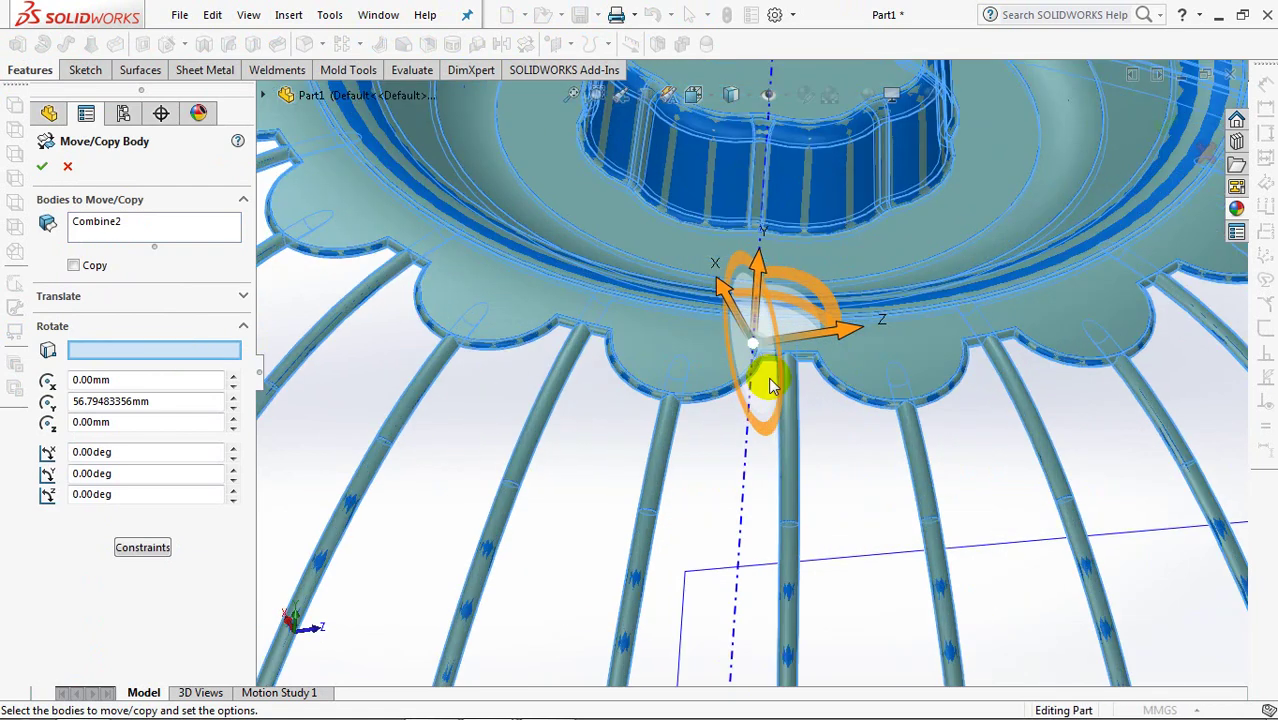
click(742, 486)
shift+middle_drag(740, 482, 720, 582)
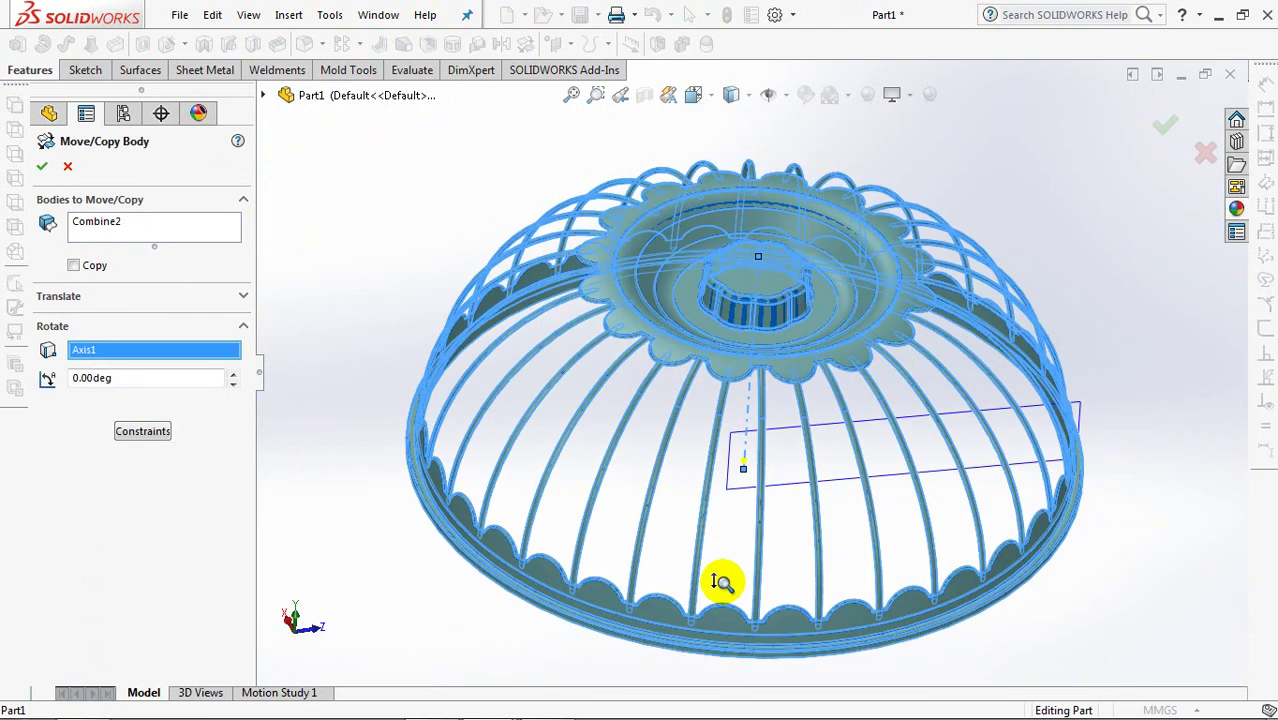
click(693, 95)
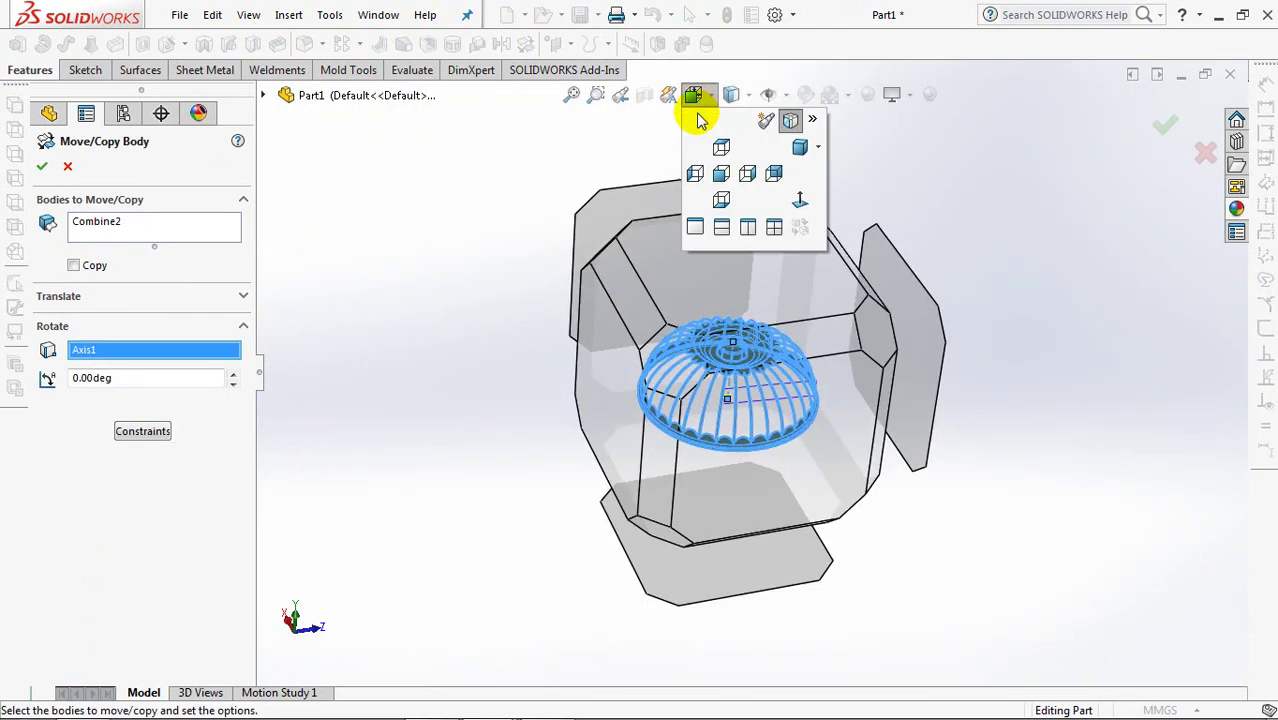
click(724, 160)
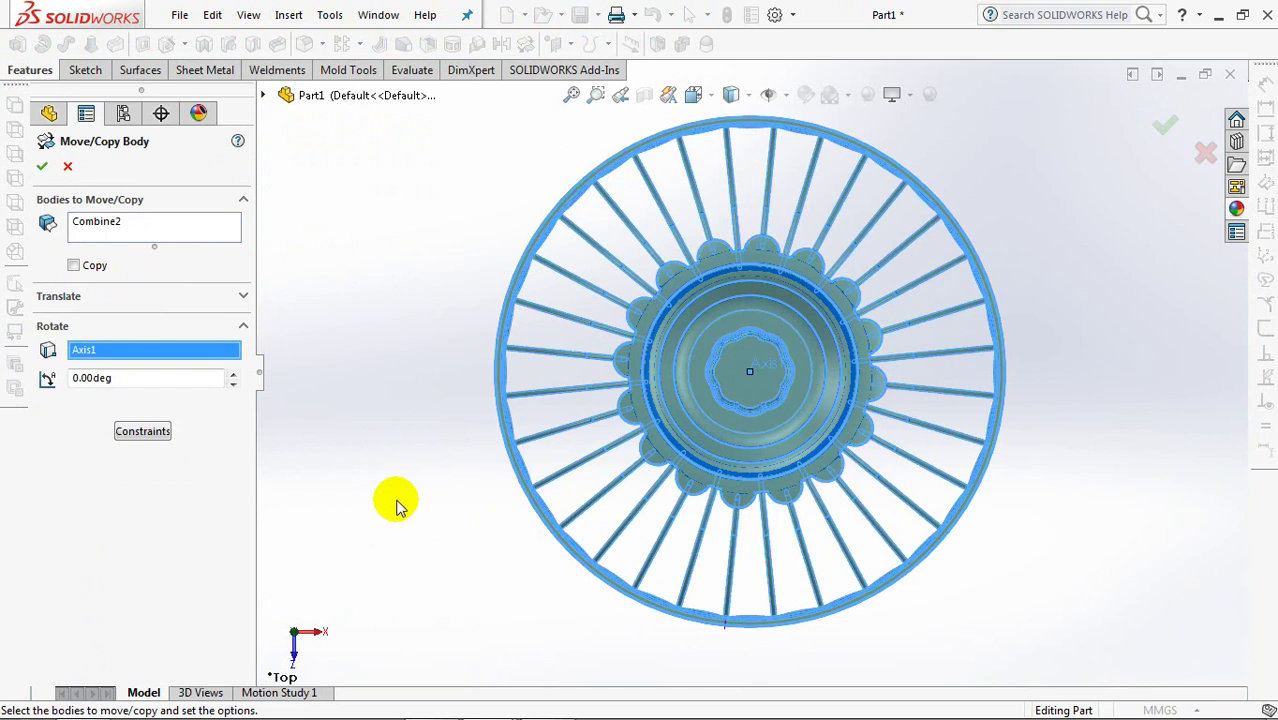
text(360/32)
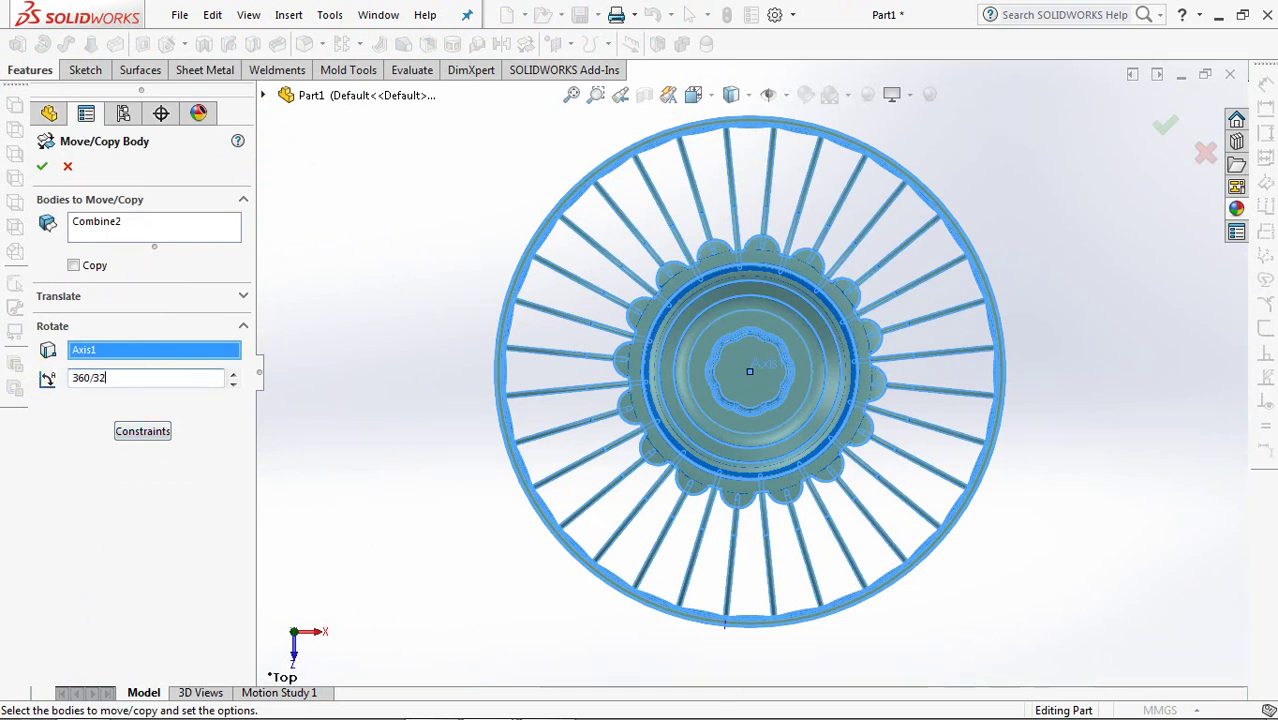
key(Tab)
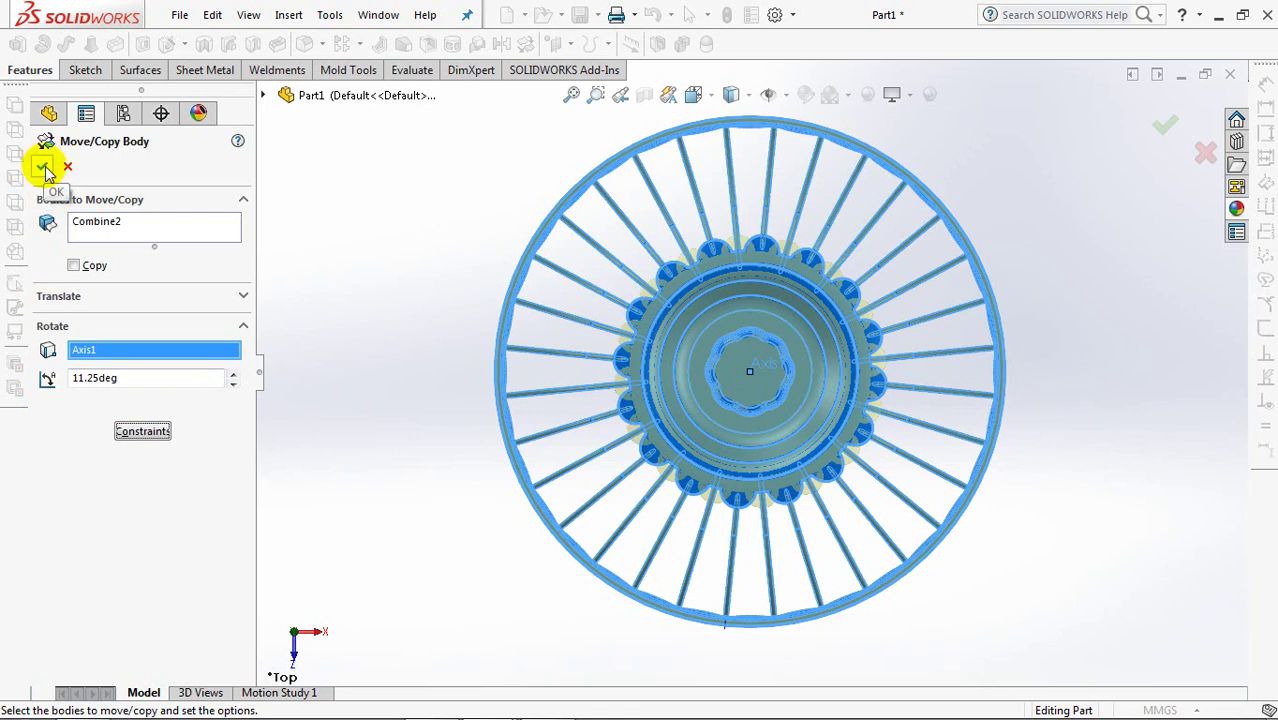
click(43, 166)
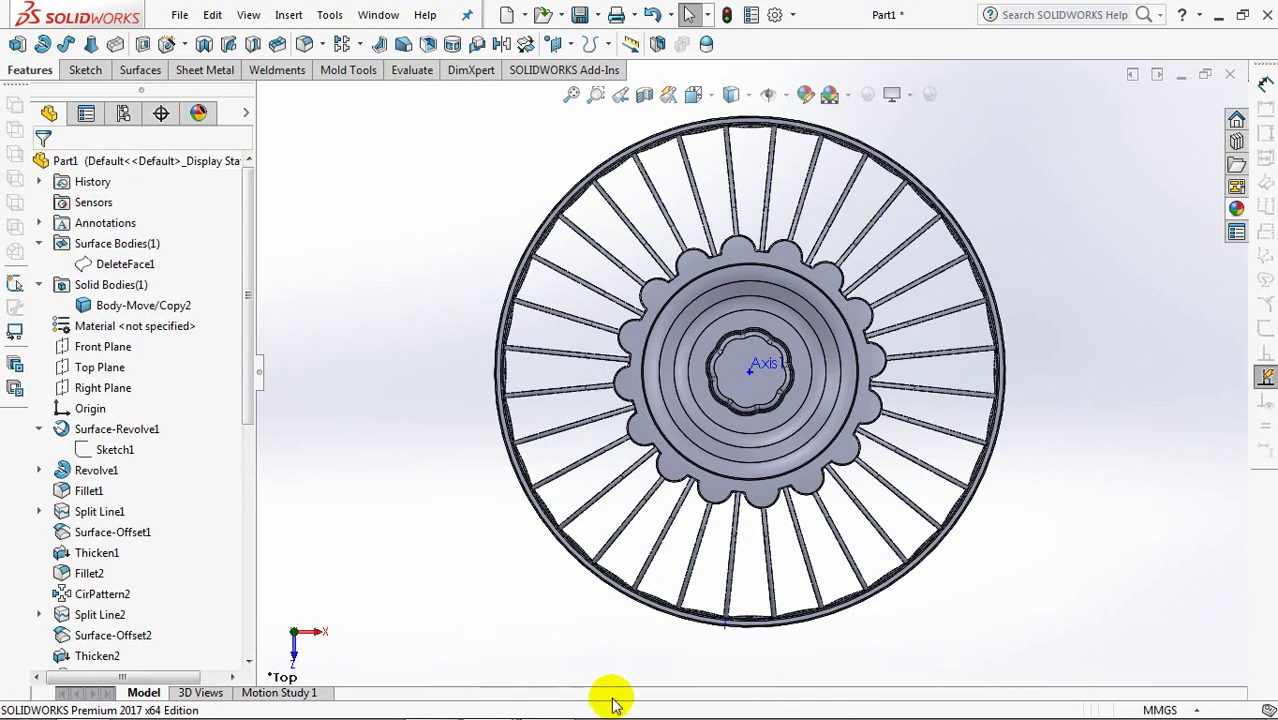
- Open a new revolve sketch on Plane1
mouse_move(650, 548)
middle_down()
mouse_move(699, 365)
mouse_move(846, 498)
mouse_move(765, 585)
mouse_move(748, 571)
middle_up()
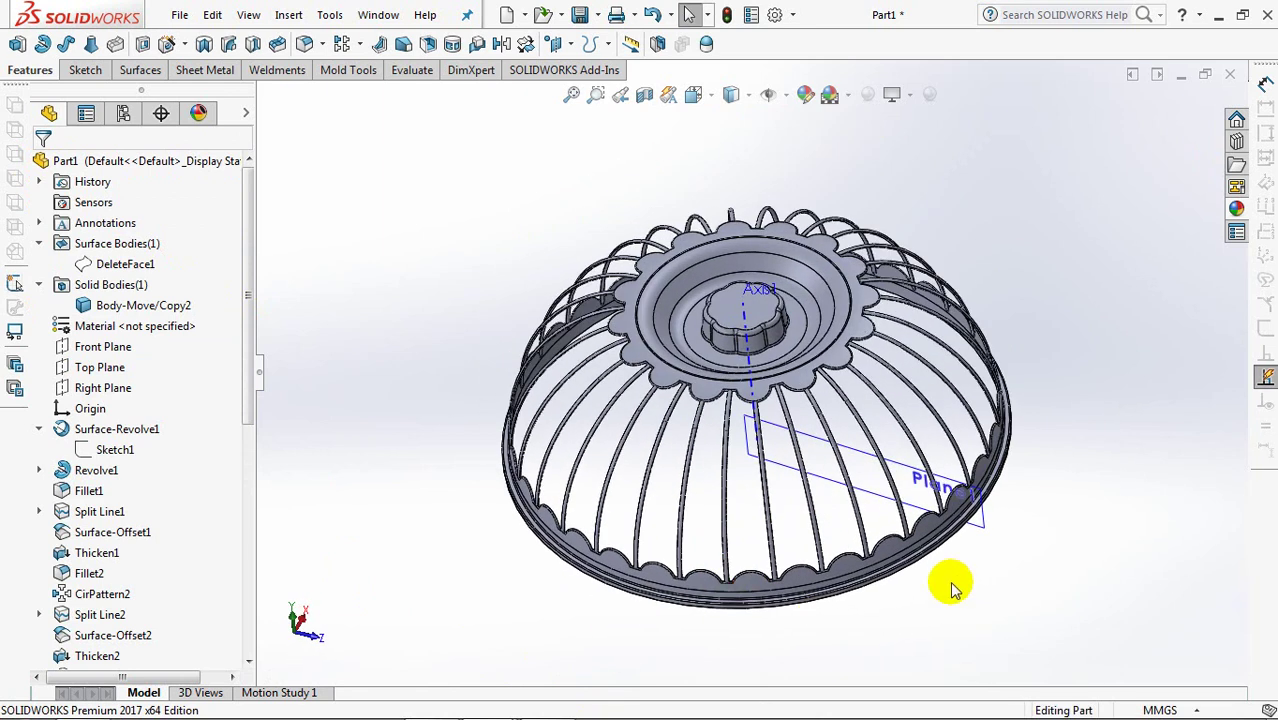
click(910, 475)
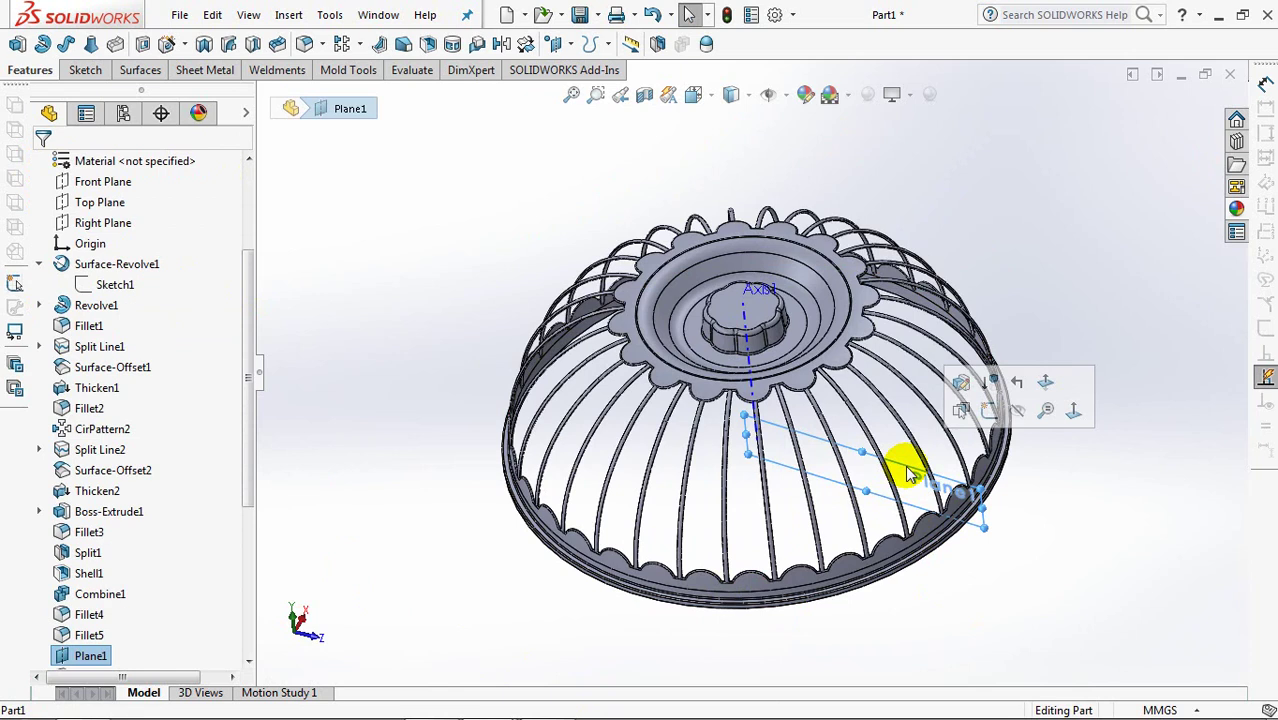
drag(252, 338, 248, 219)
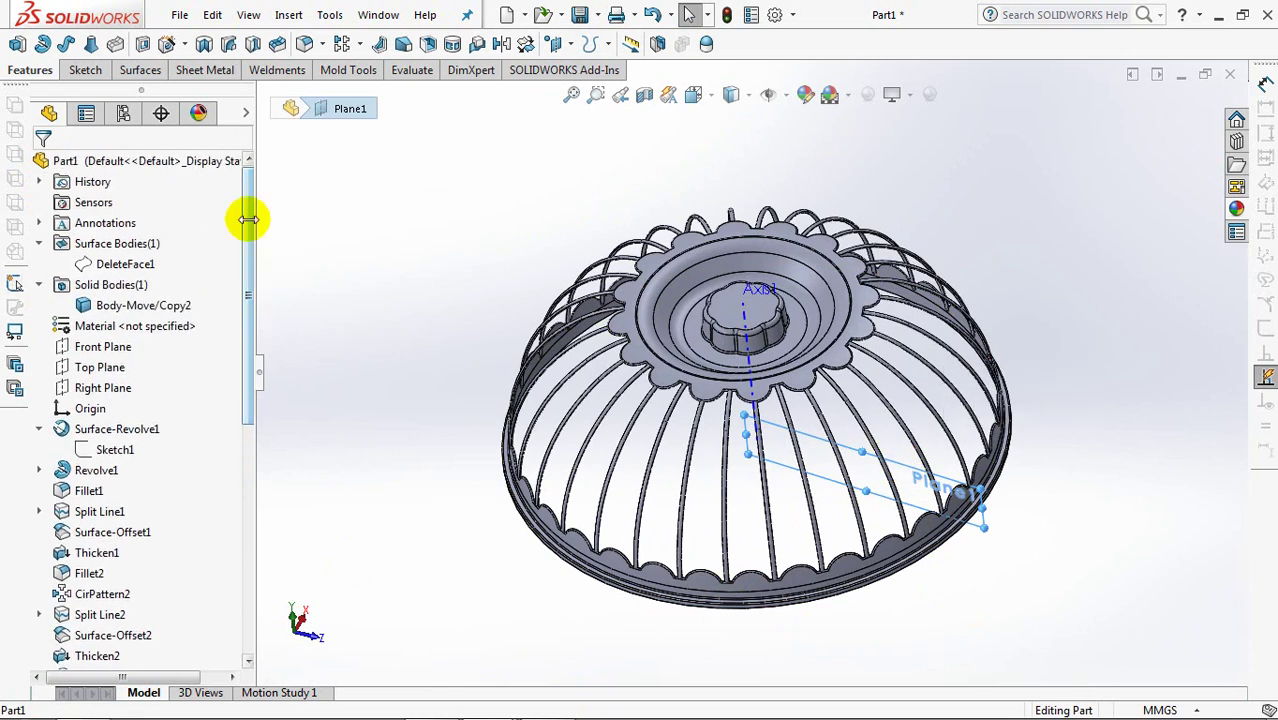
click(42, 44)
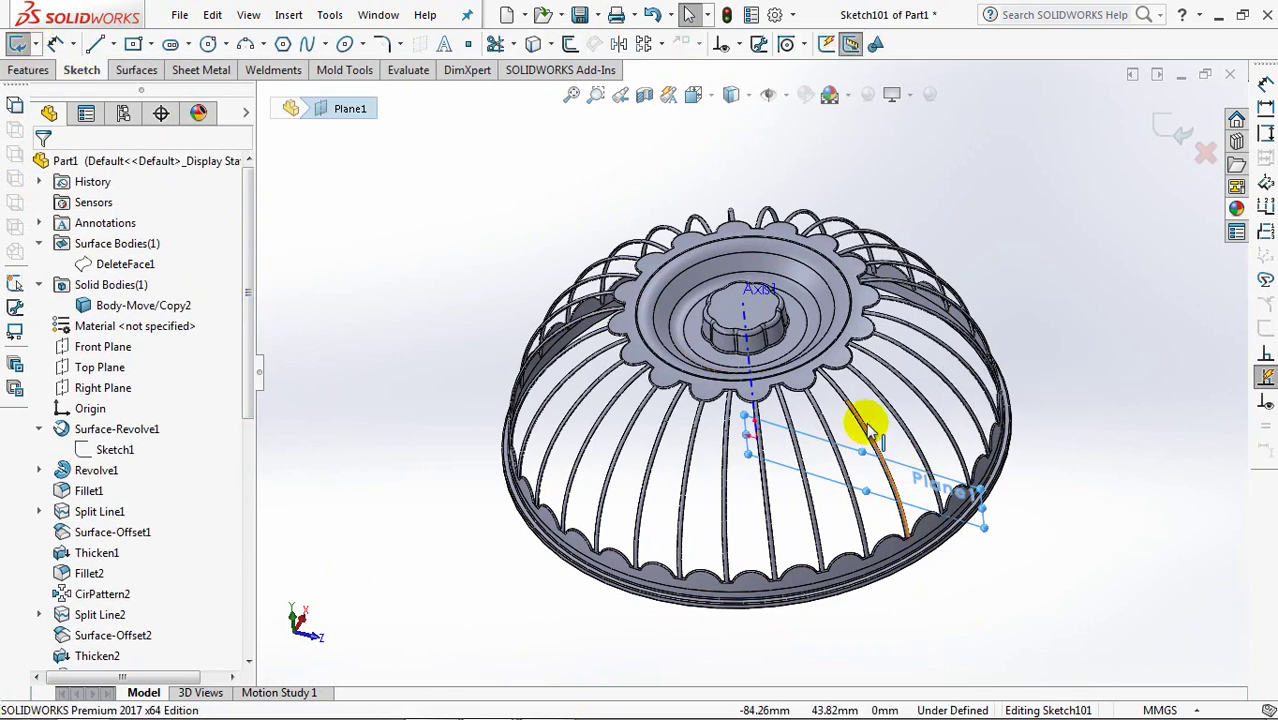
scroll(897, 405, down, 1)
scroll(900, 400, down, 1)
- Convert one rib's outer silhouette edge into a sketch arc, then hide the solid body
middle_drag(905, 393, 890, 434)
click(534, 42)
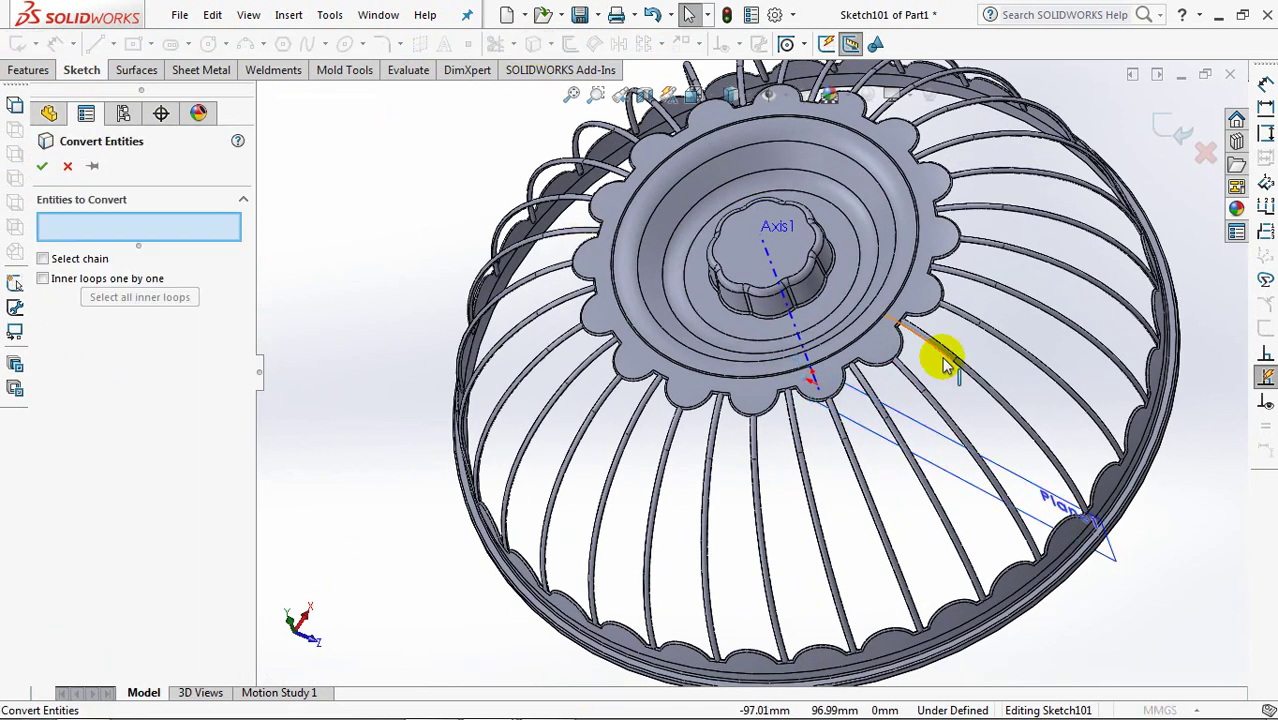
scroll(955, 385, down, 1)
scroll(955, 320, down, 1)
scroll(1106, 422, down, 2)
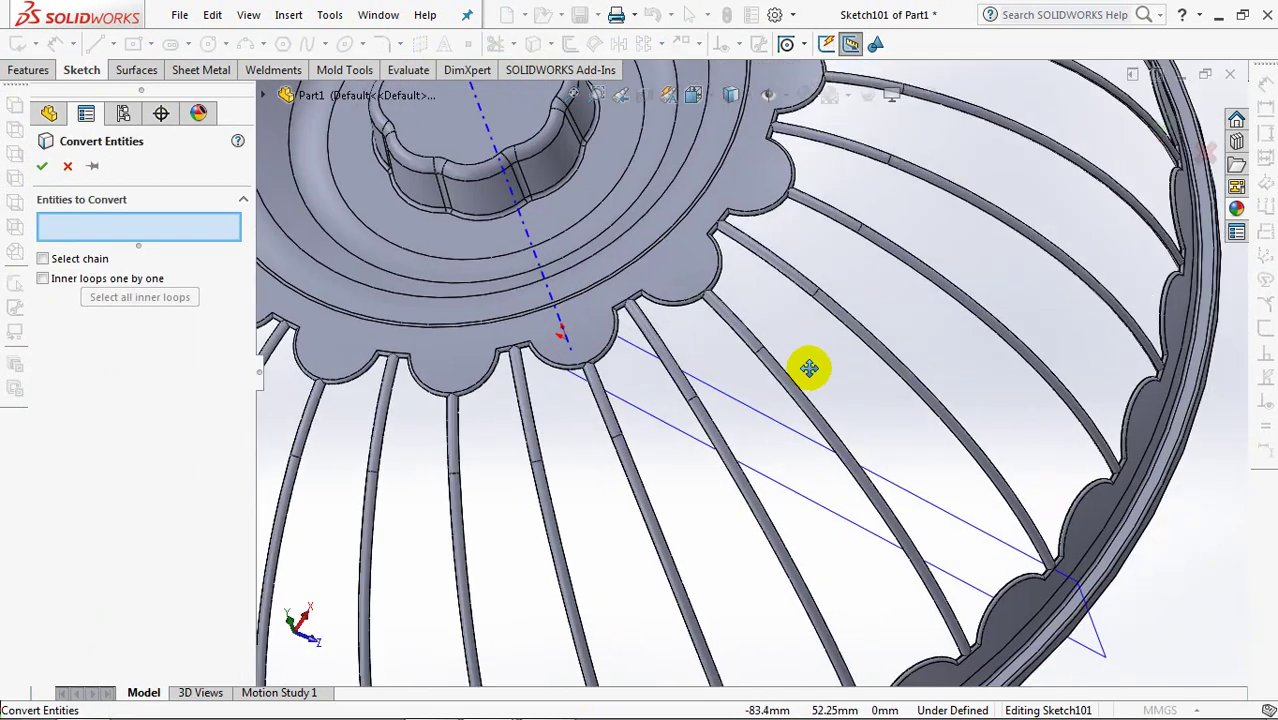
click(830, 313)
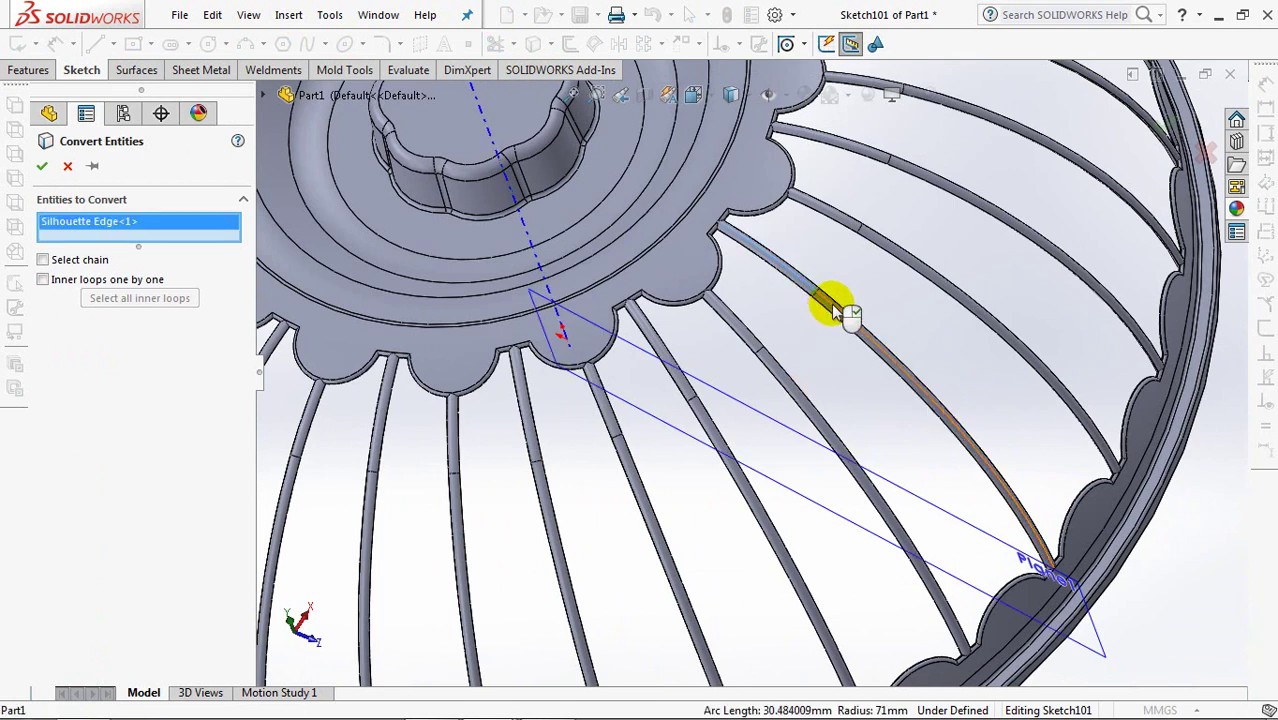
right_click(834, 302)
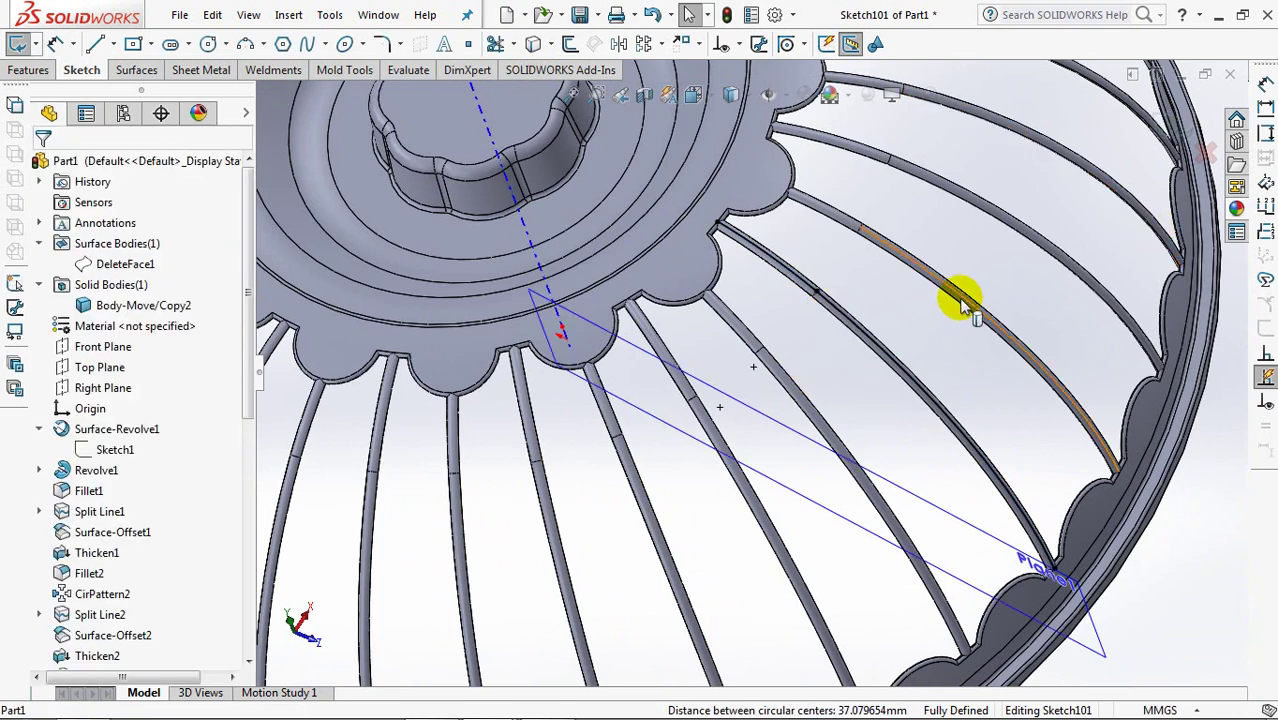
right_click(143, 306)
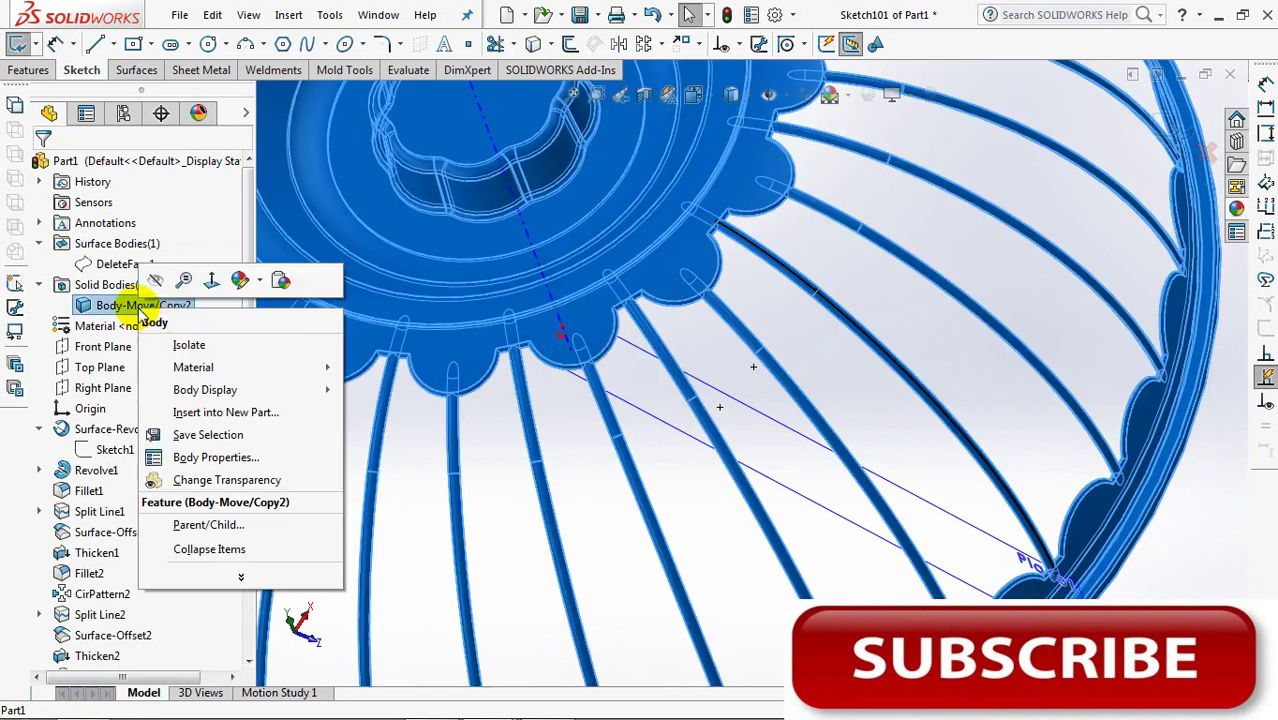
click(157, 283)
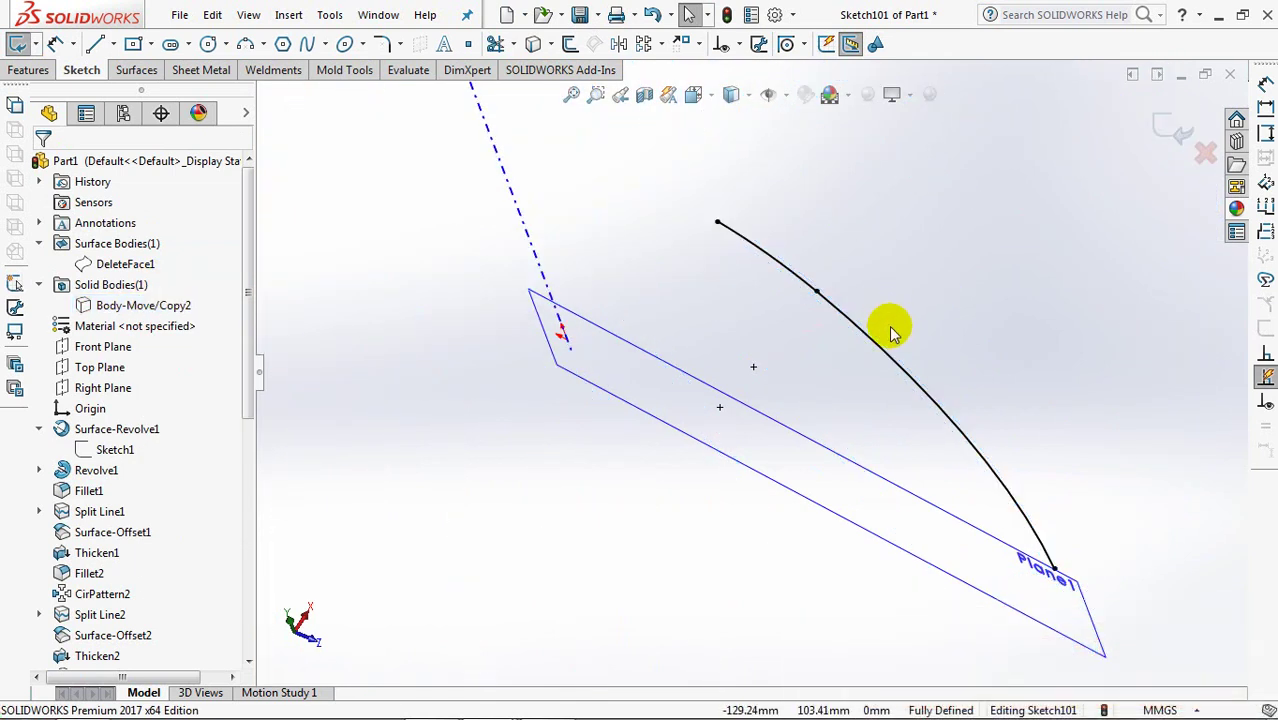
- Offset the rib arc 1.25 mm to the reversed side, making the original construction geometry
key(ctrl+8)
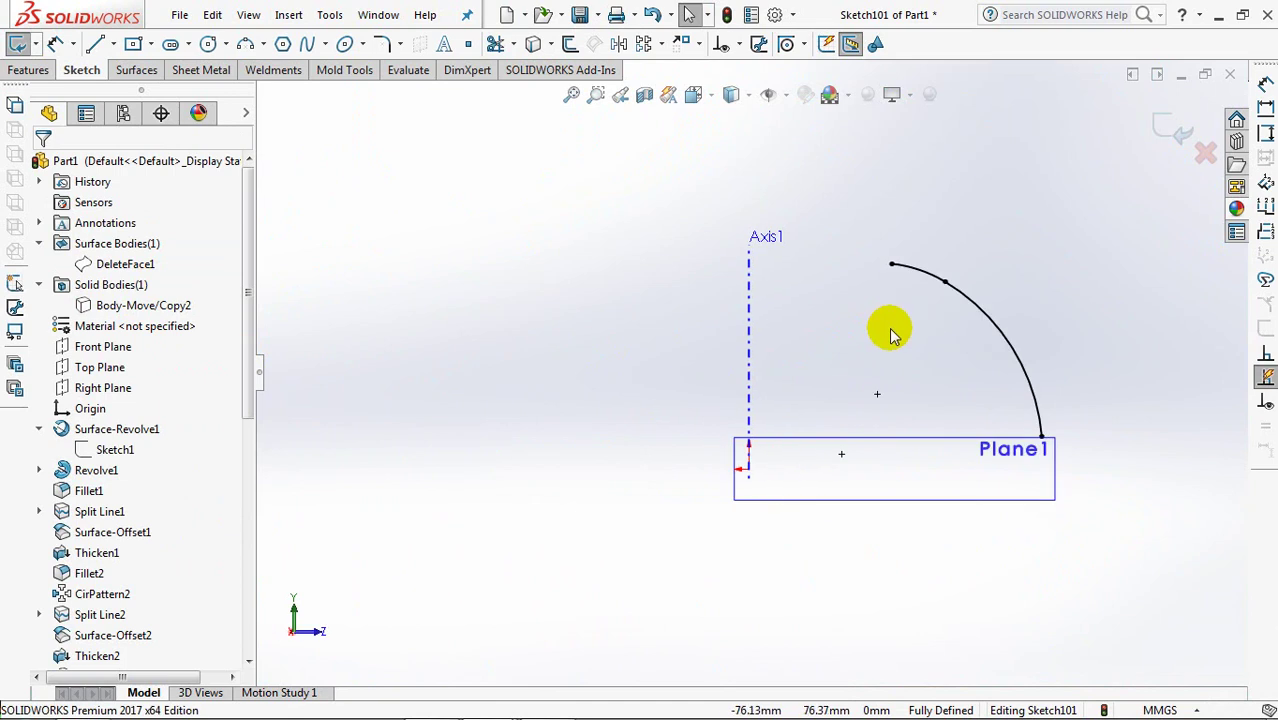
scroll(1112, 310, up, 3)
ctrl+middle_drag(1070, 337, 838, 368)
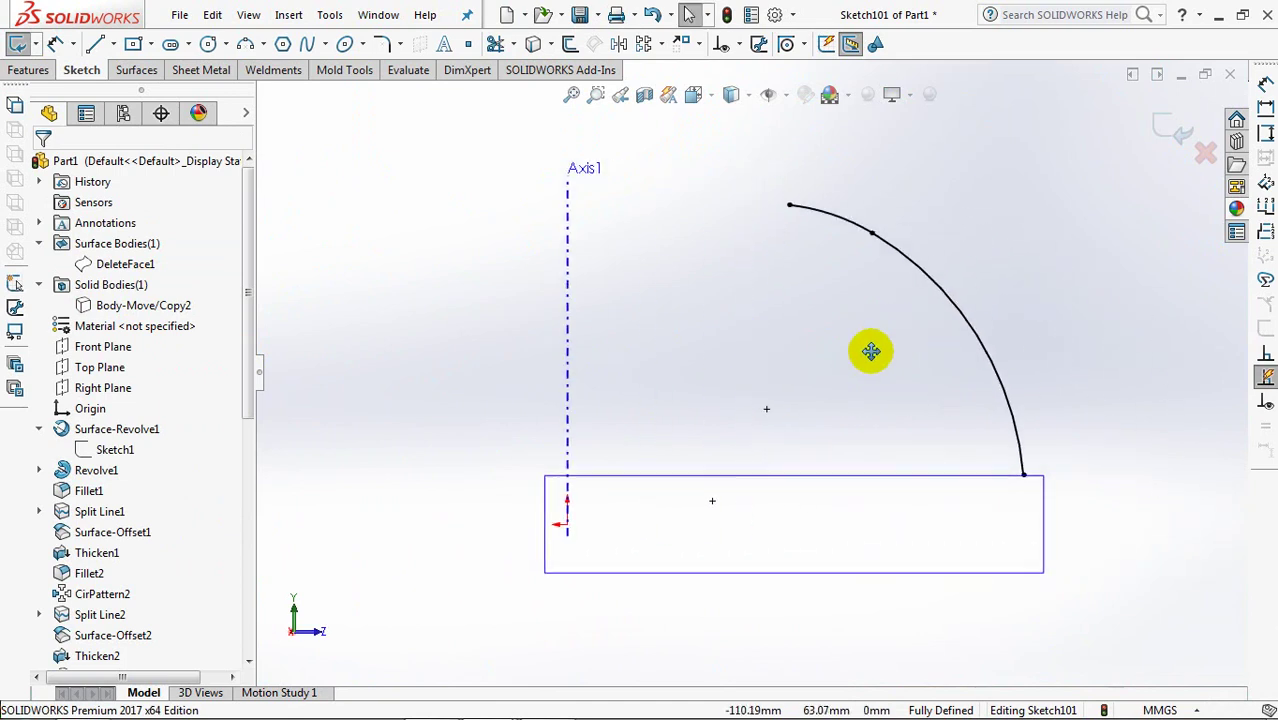
scroll(830, 320, up, 2)
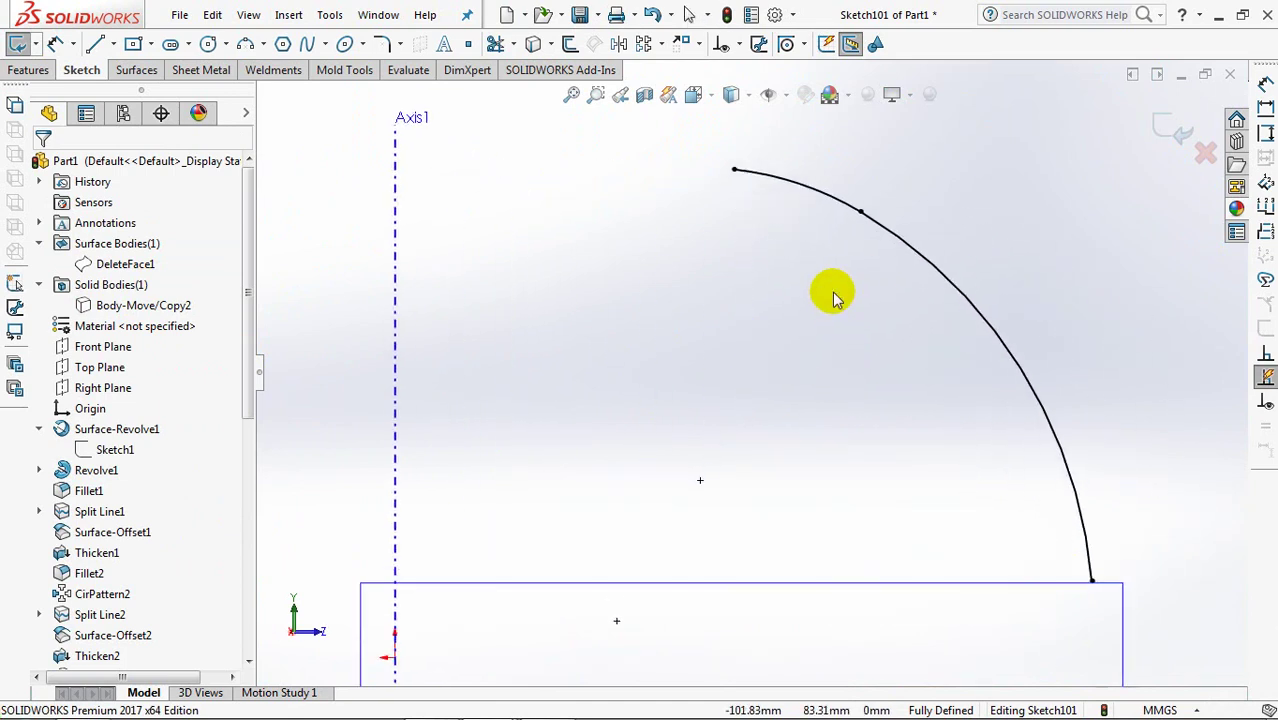
click(570, 43)
click(146, 221)
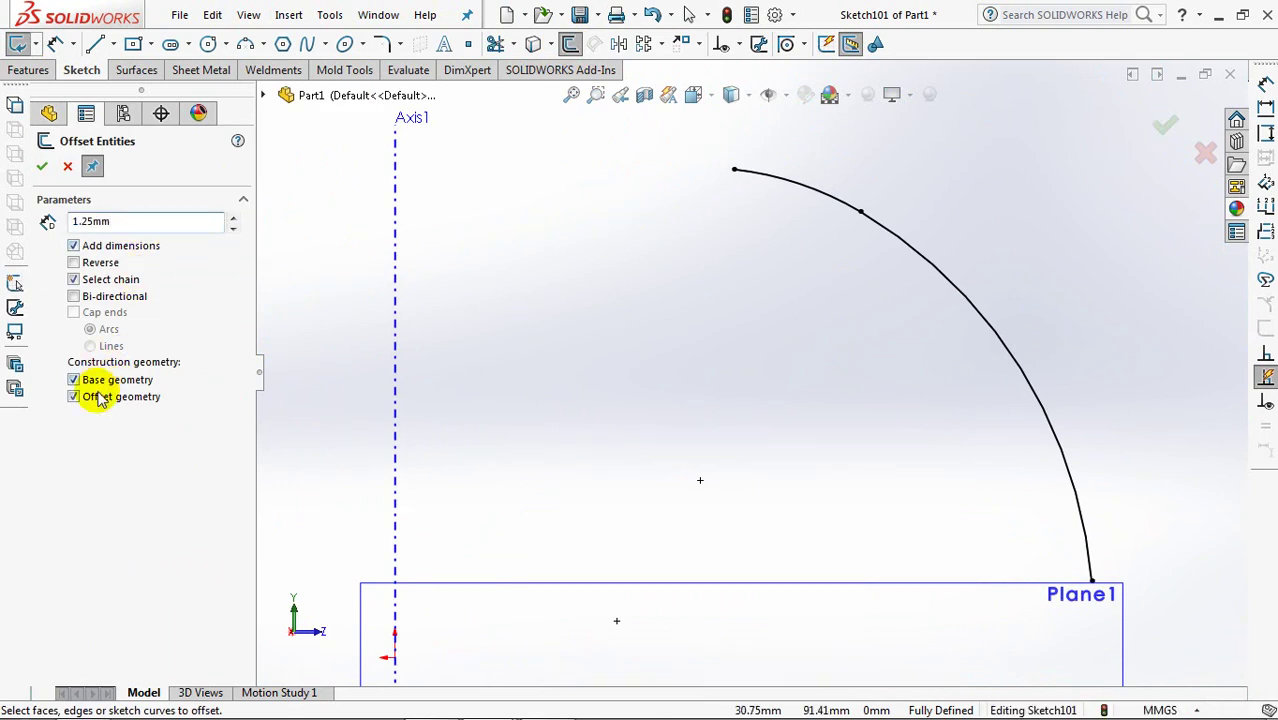
click(826, 206)
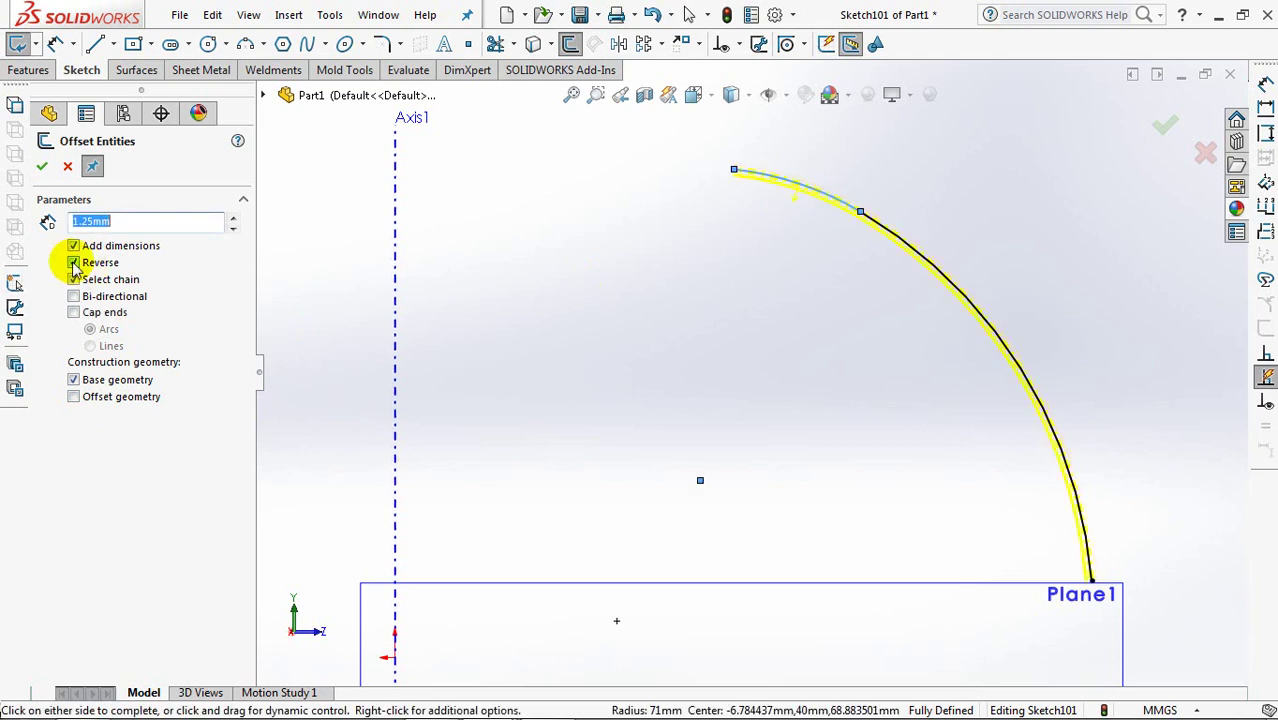
click(41, 168)
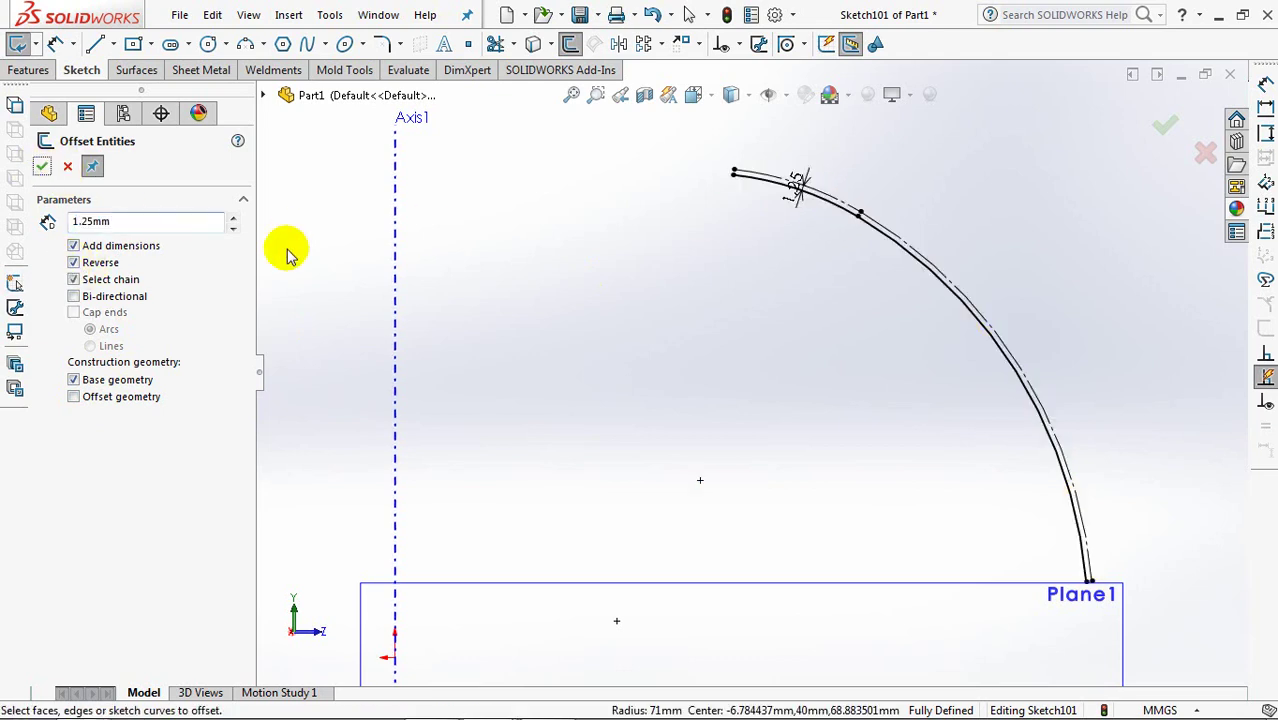
click(48, 172)
- Merge the upper and lower sketch arcs into one curve with Fit Spline
click(329, 18)
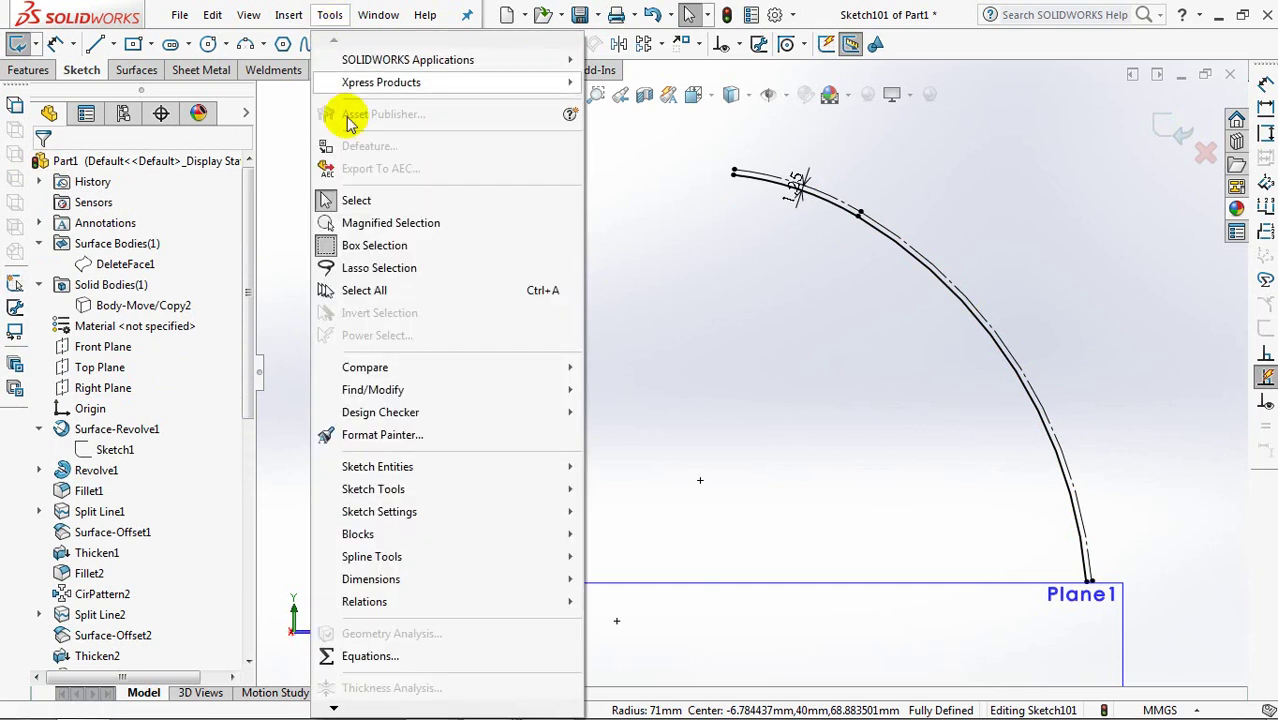
click(650, 404)
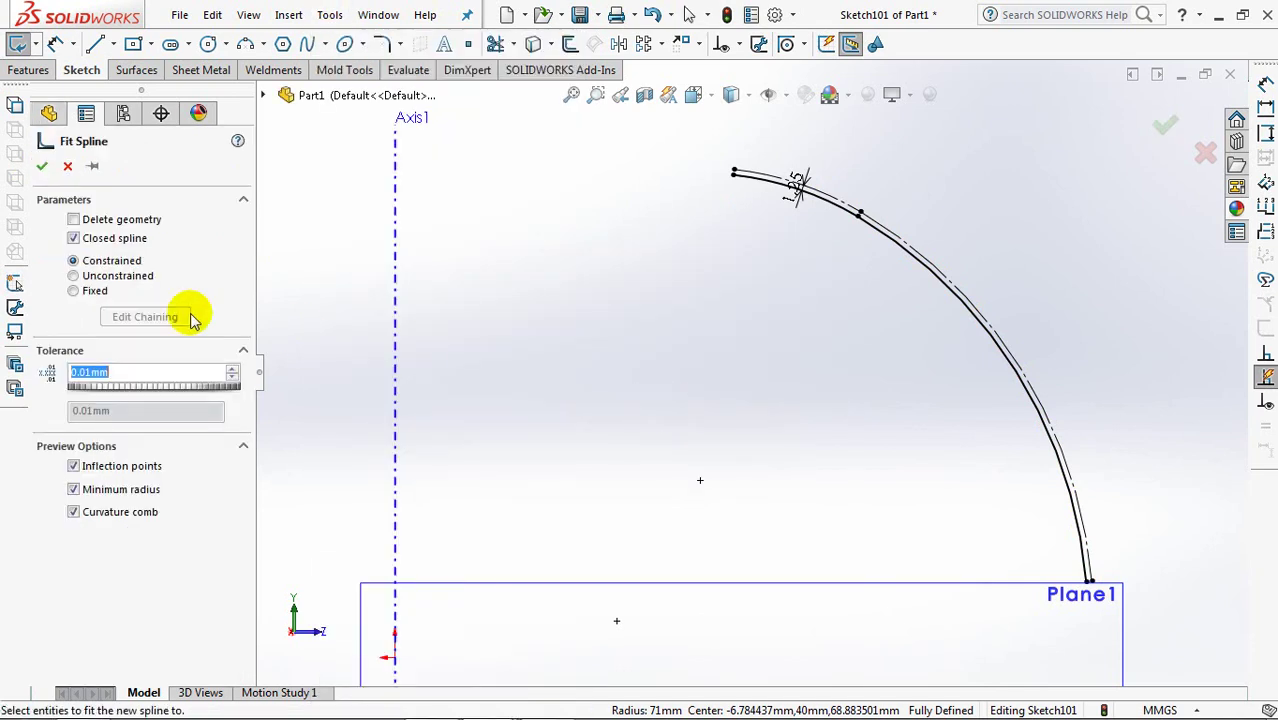
click(855, 240)
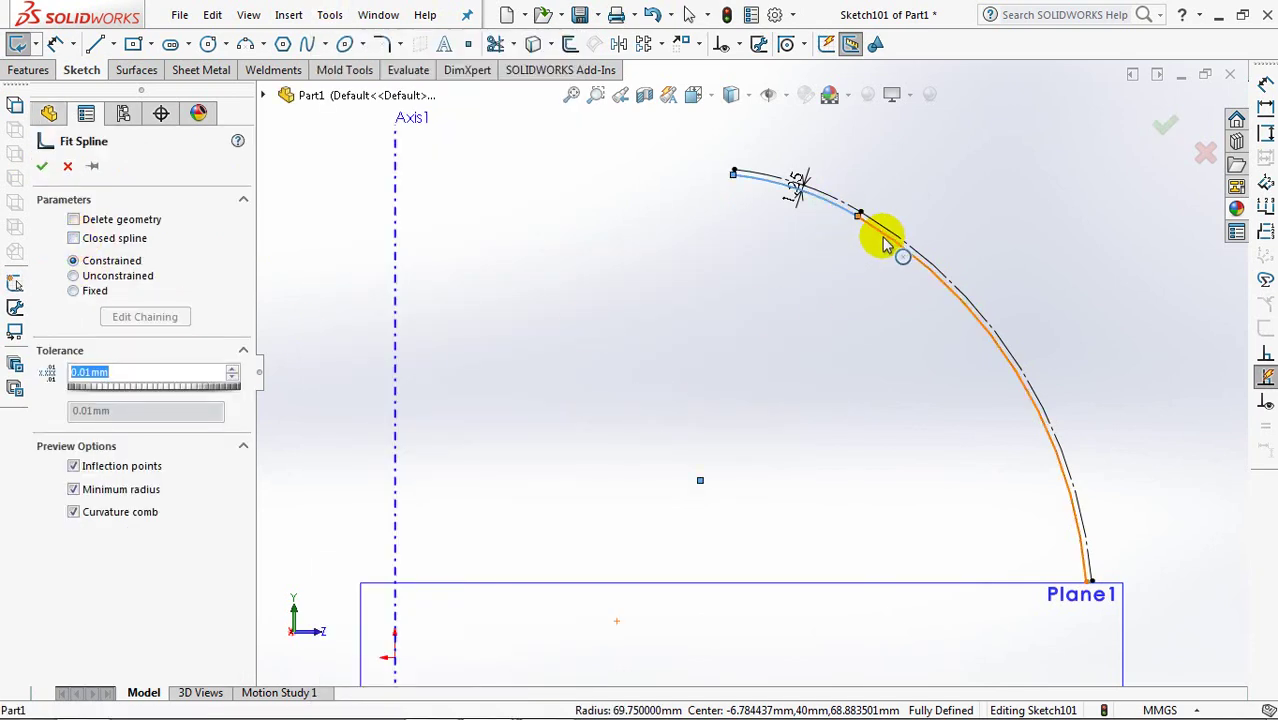
click(884, 243)
click(1174, 127)
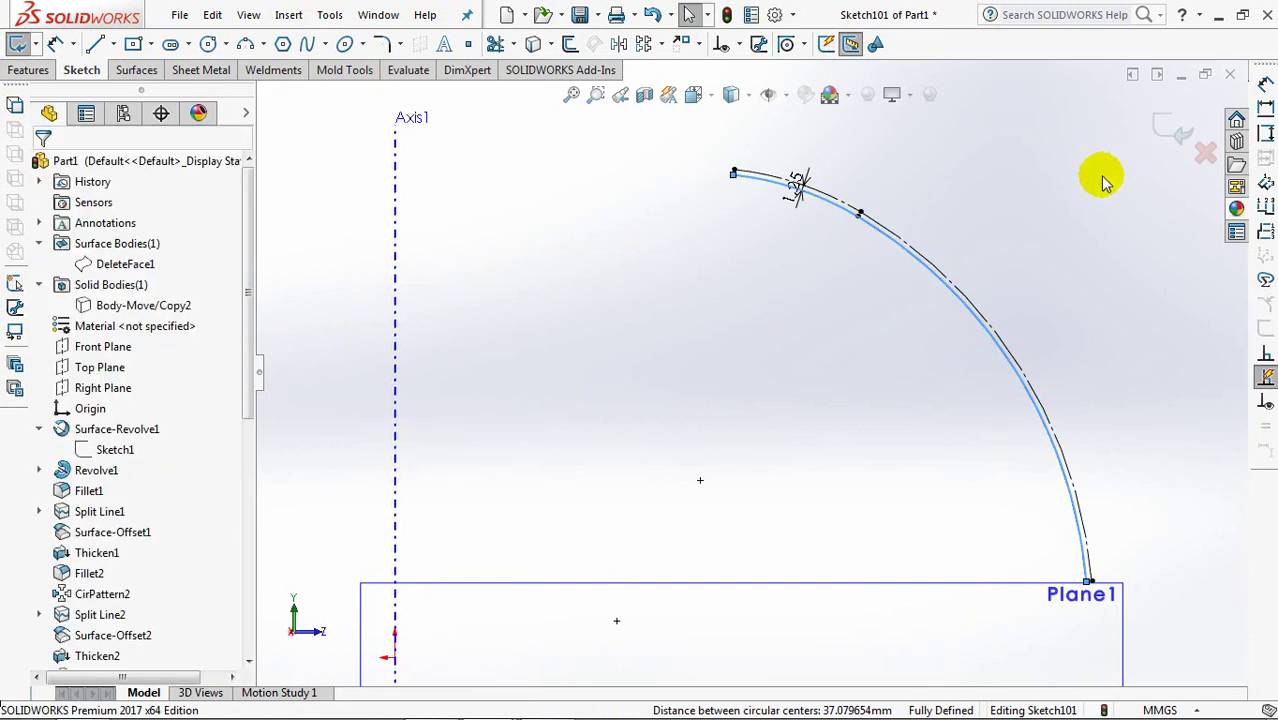
- Divide the spline into equal segments with 27 sketch points
click(329, 14)
mouse_move(373, 489)
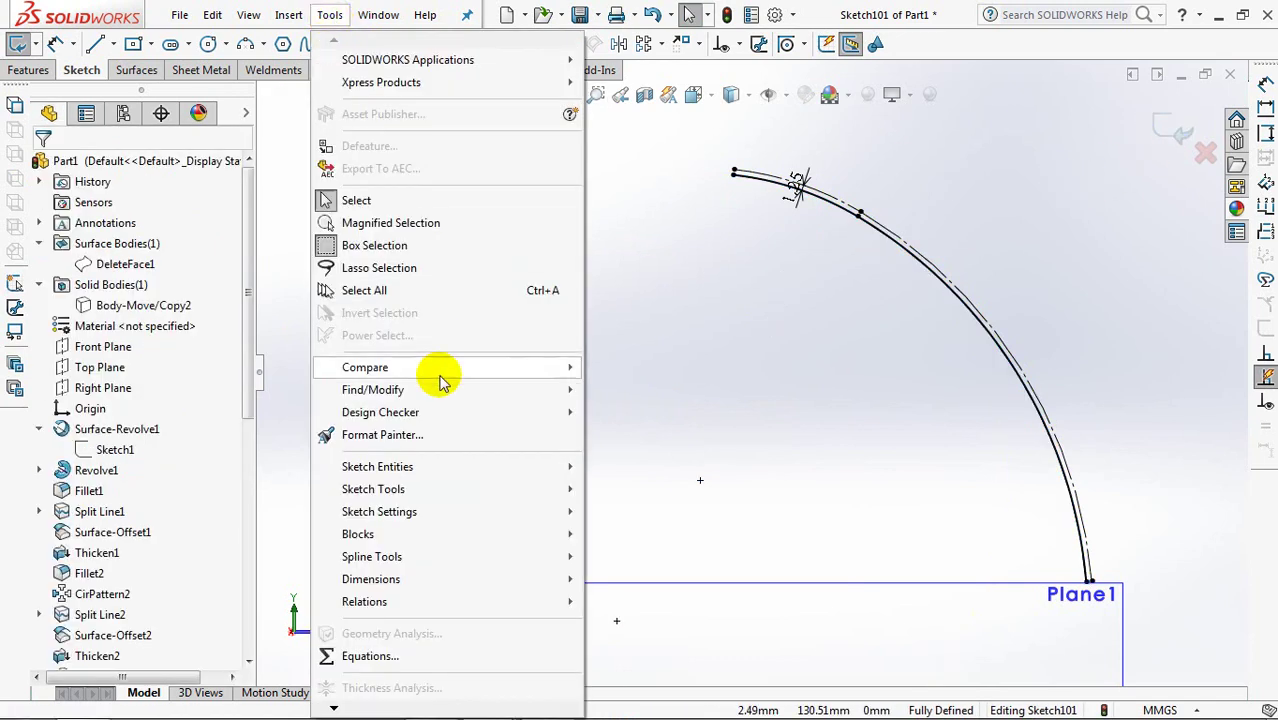
click(640, 212)
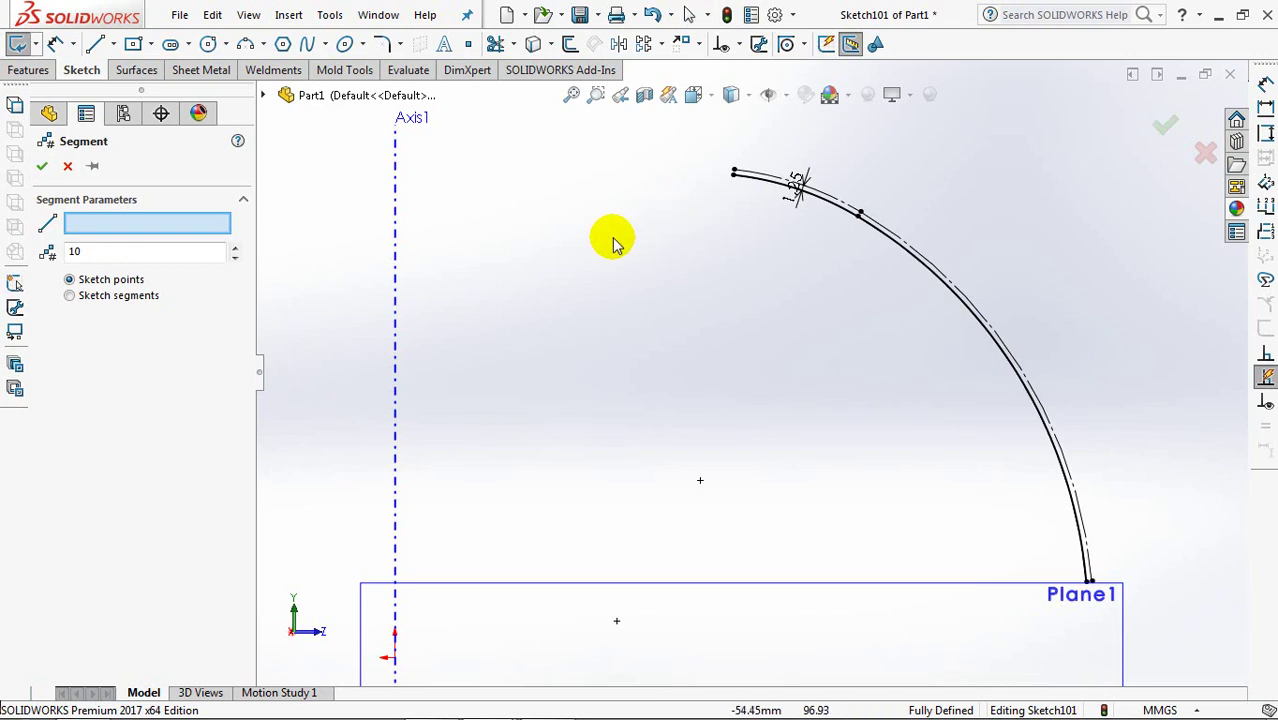
click(828, 212)
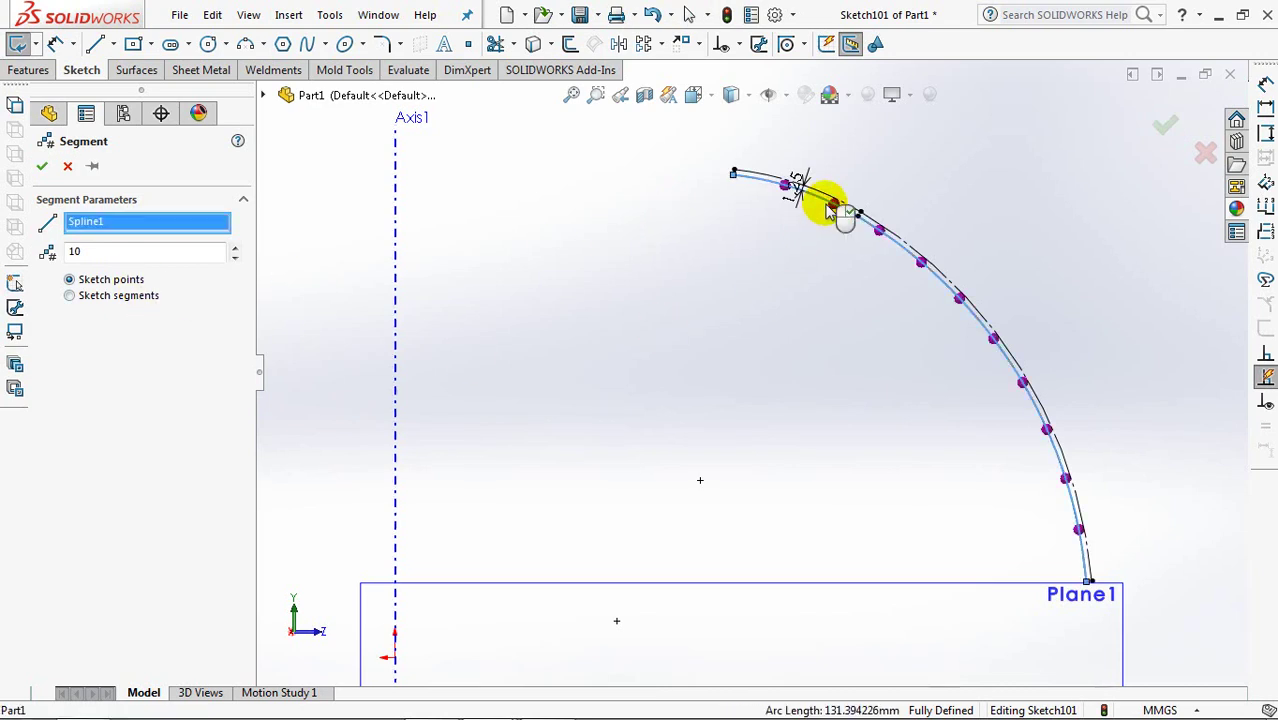
click(146, 251)
text(27)
click(65, 262)
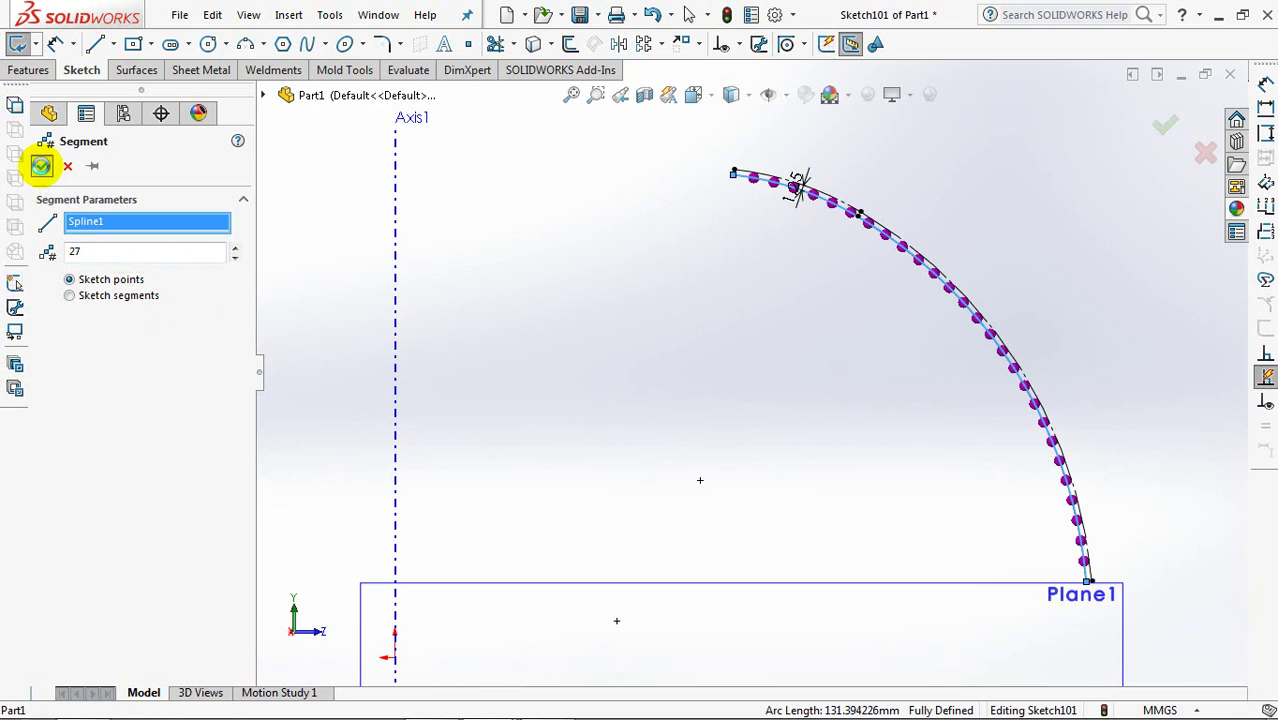
click(42, 170)
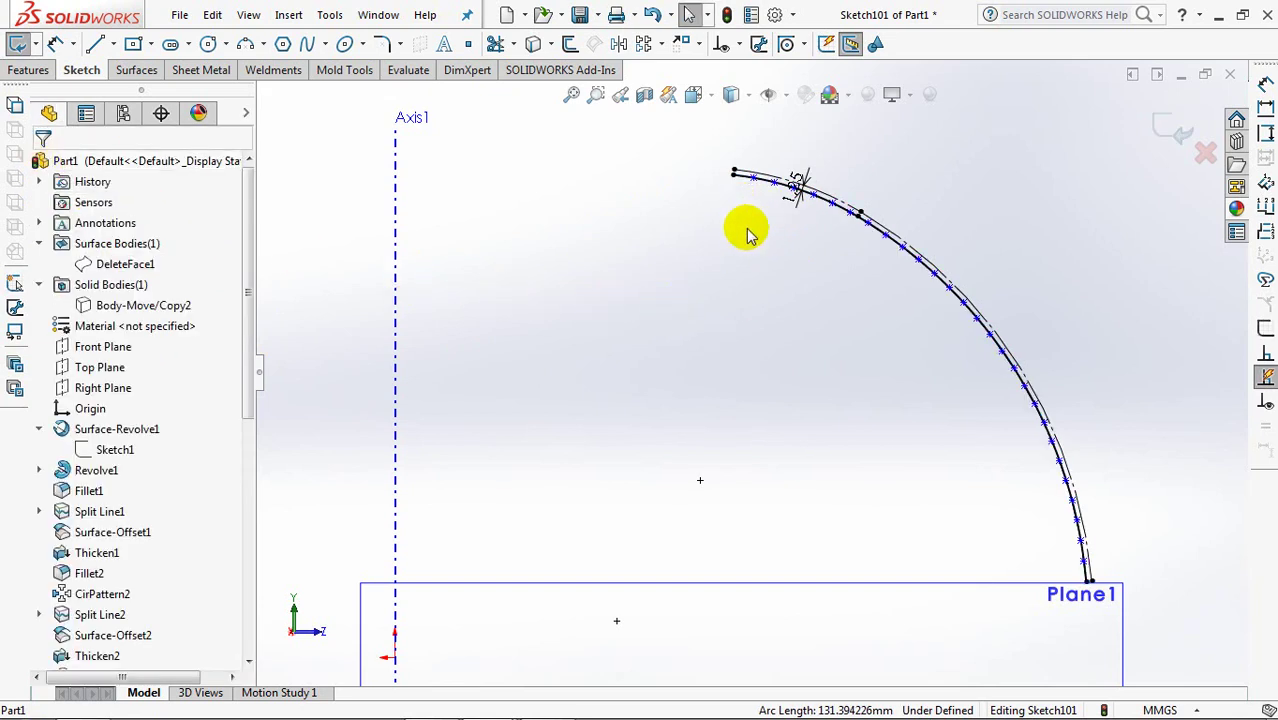
- Draw a circle at the spline's top point tangent to it and dimension it Ø2.50
ctrl+middle_drag(748, 230, 599, 300)
scroll(622, 251, down, 2)
scroll(531, 265, down, 2)
ctrl+middle_drag(531, 265, 655, 405)
click(208, 44)
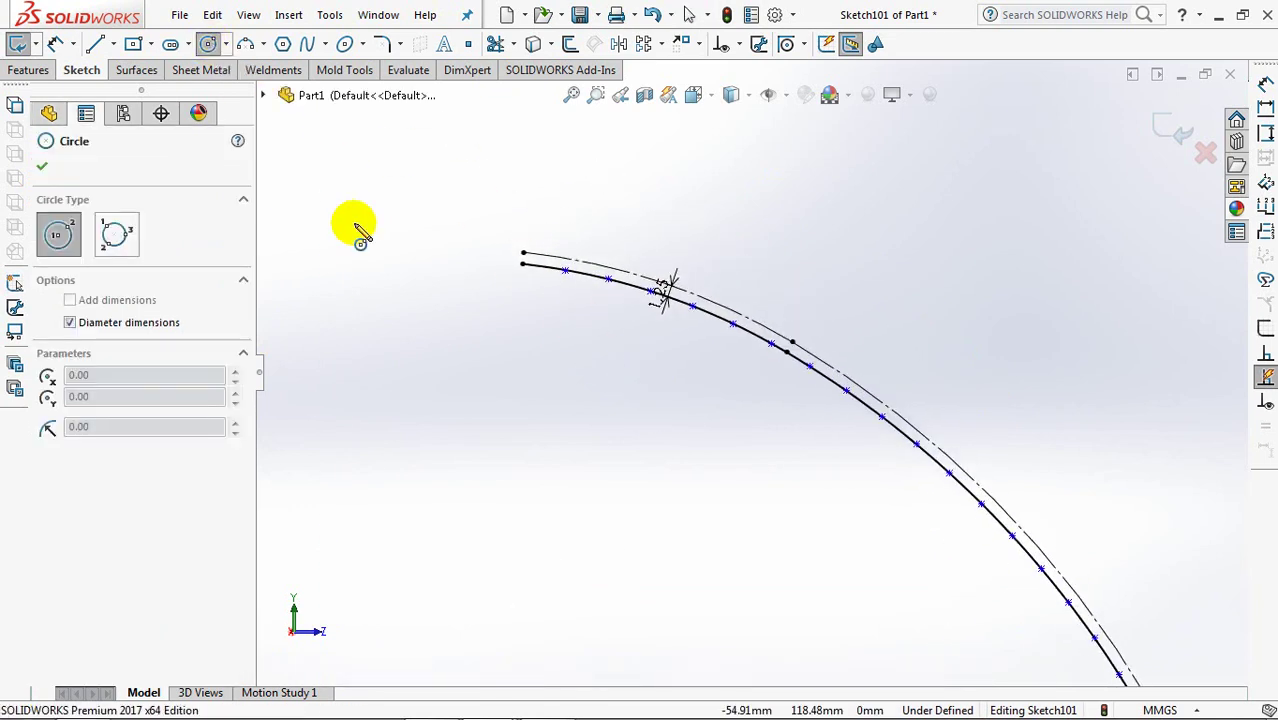
click(565, 271)
click(576, 270)
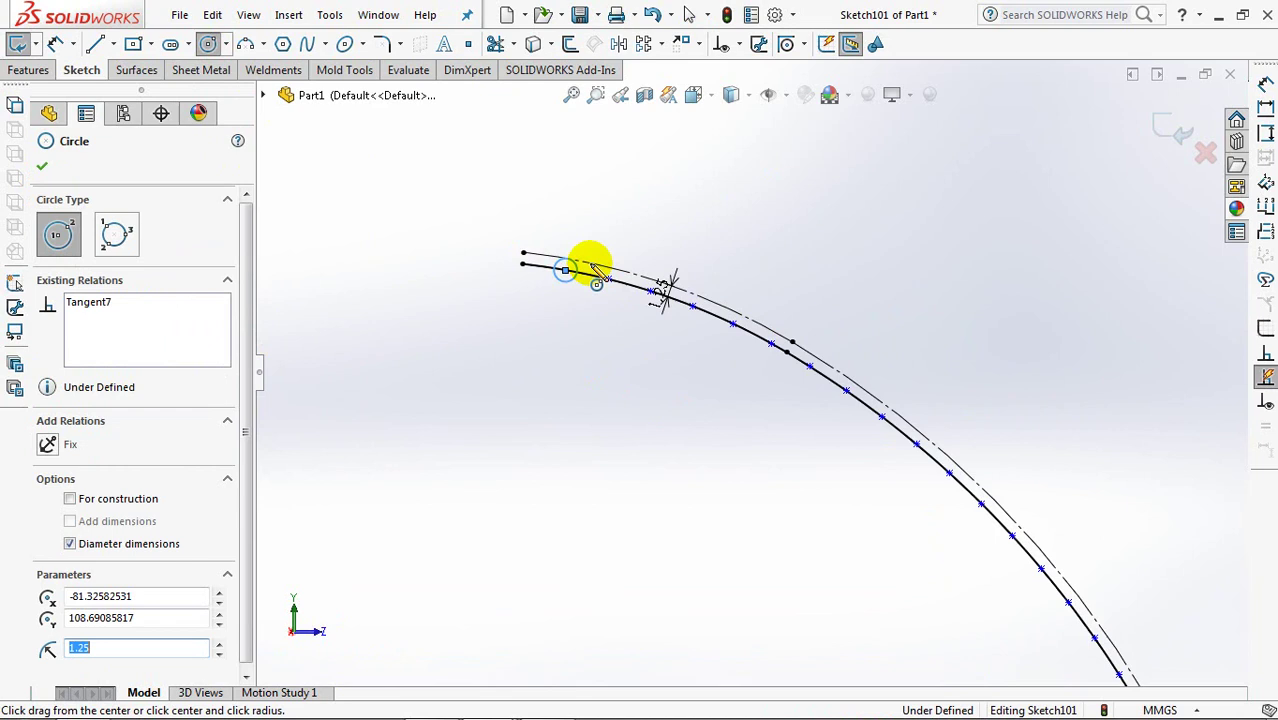
click(55, 45)
click(552, 252)
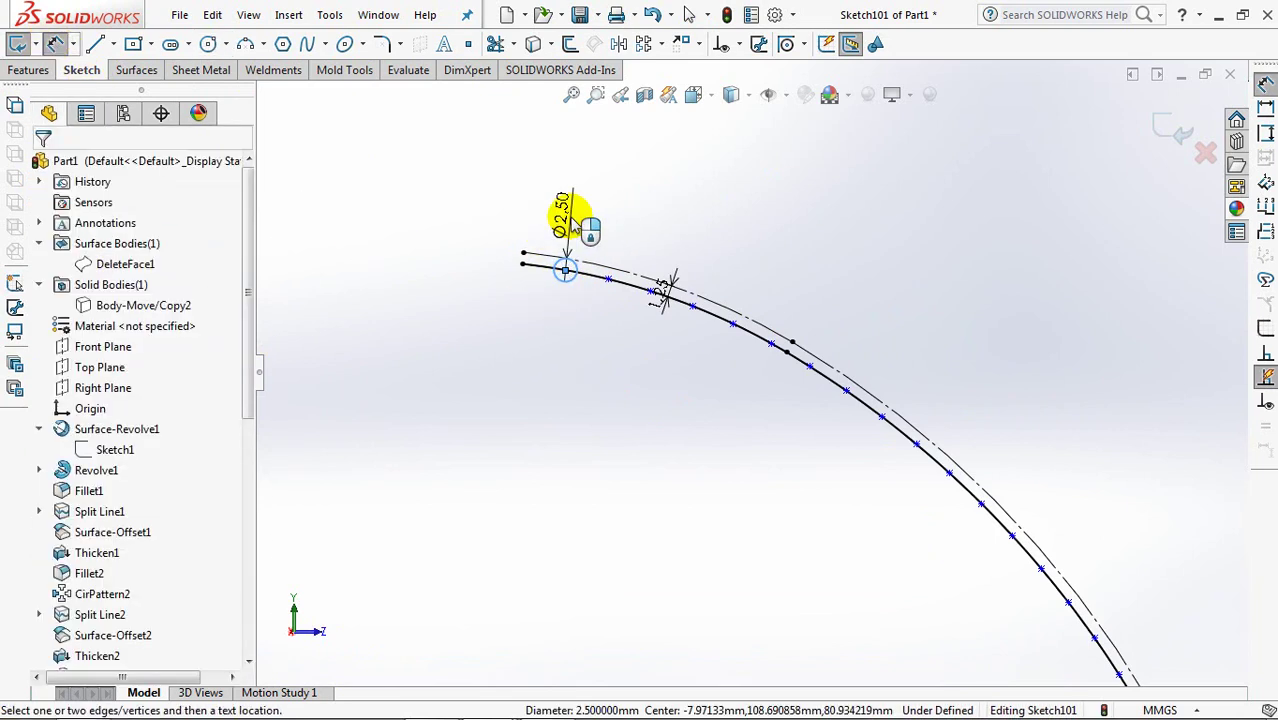
click(572, 222)
click(490, 208)
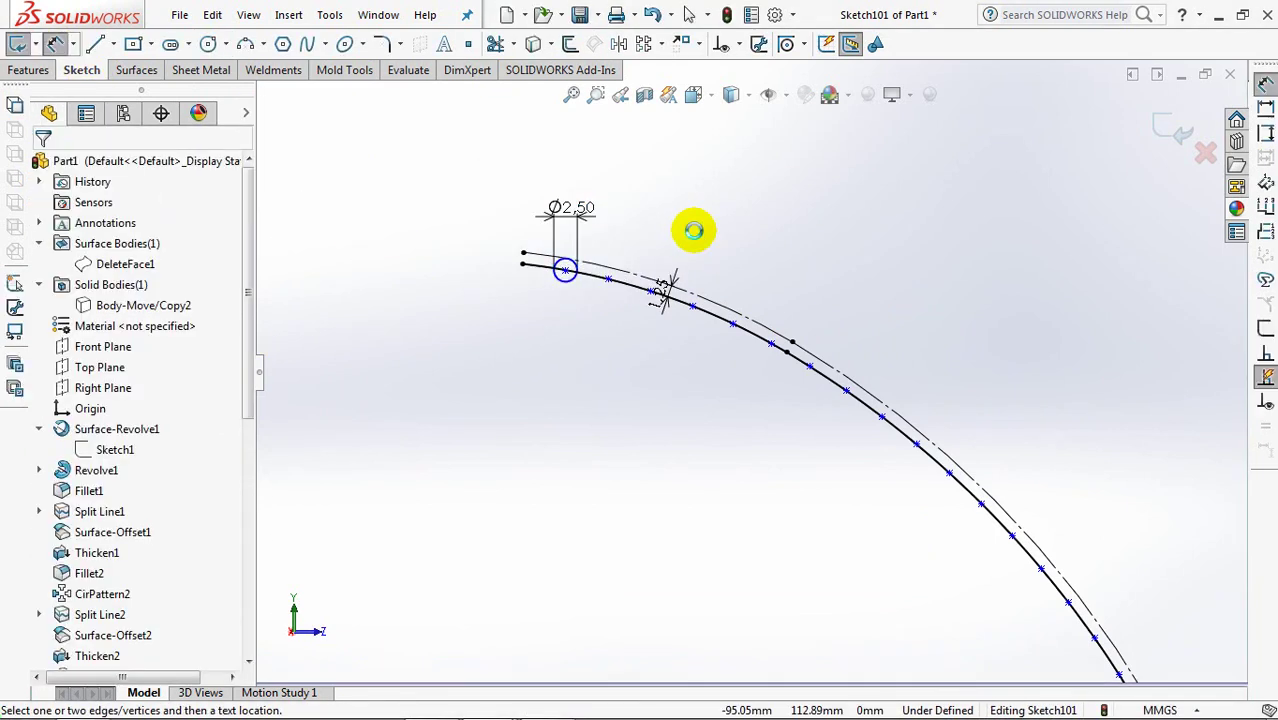
- Copy the Ø2.50 circle from its centre onto the first seven division points
click(698, 43)
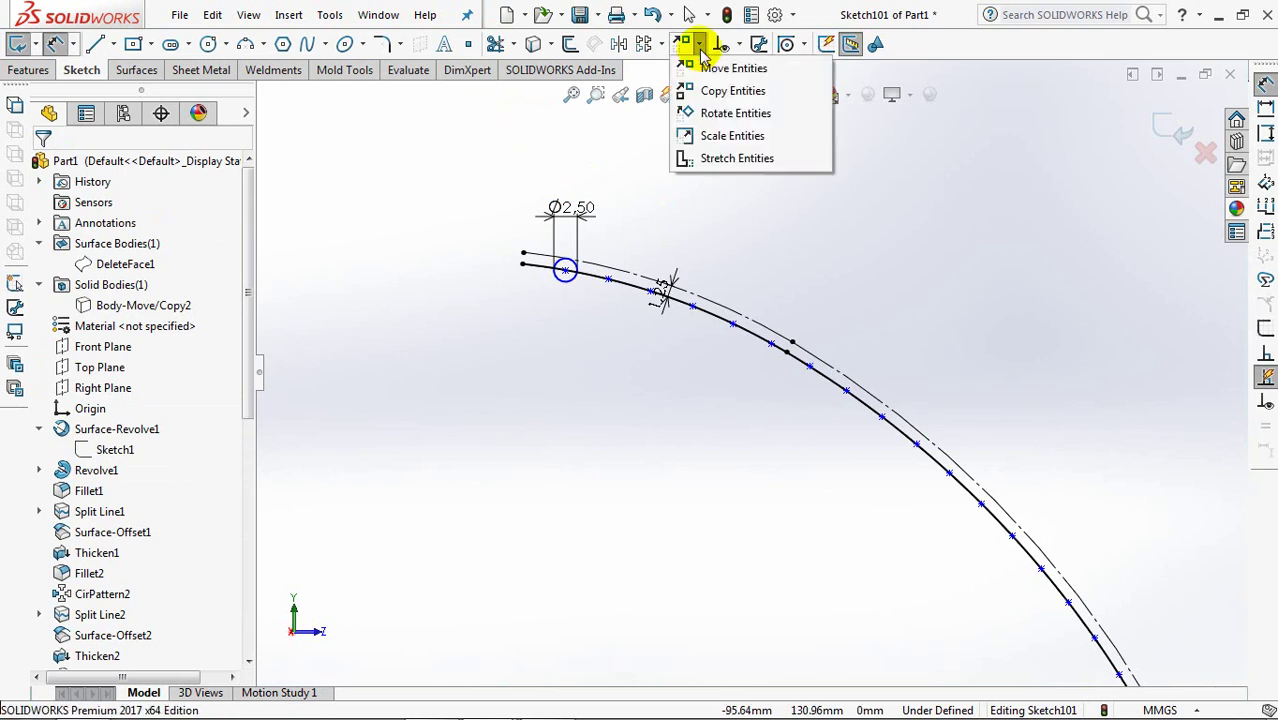
click(713, 88)
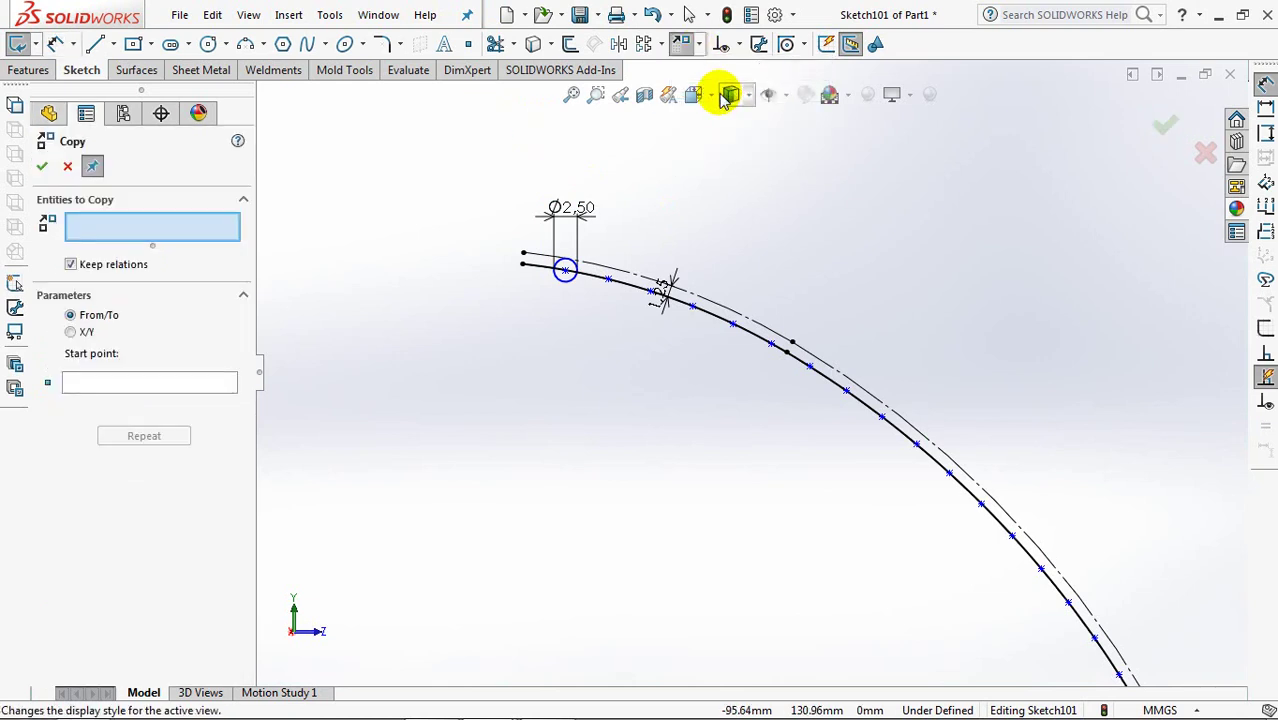
click(567, 276)
click(150, 383)
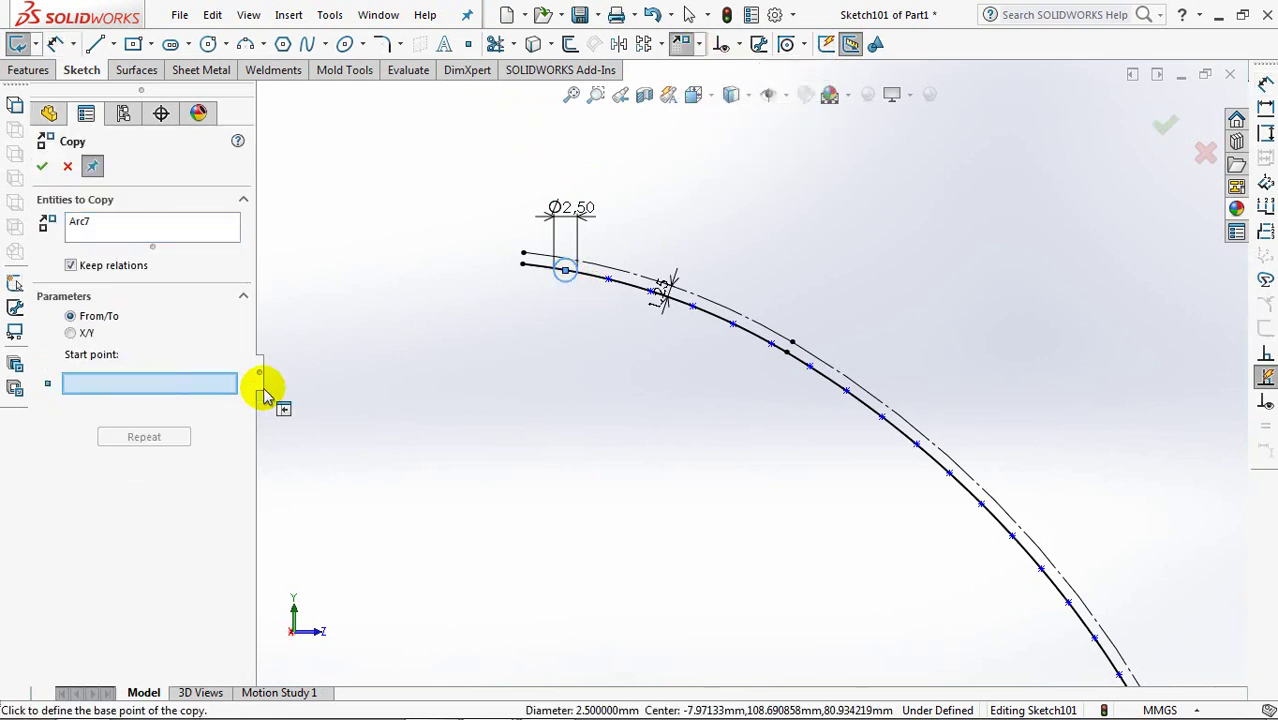
click(594, 300)
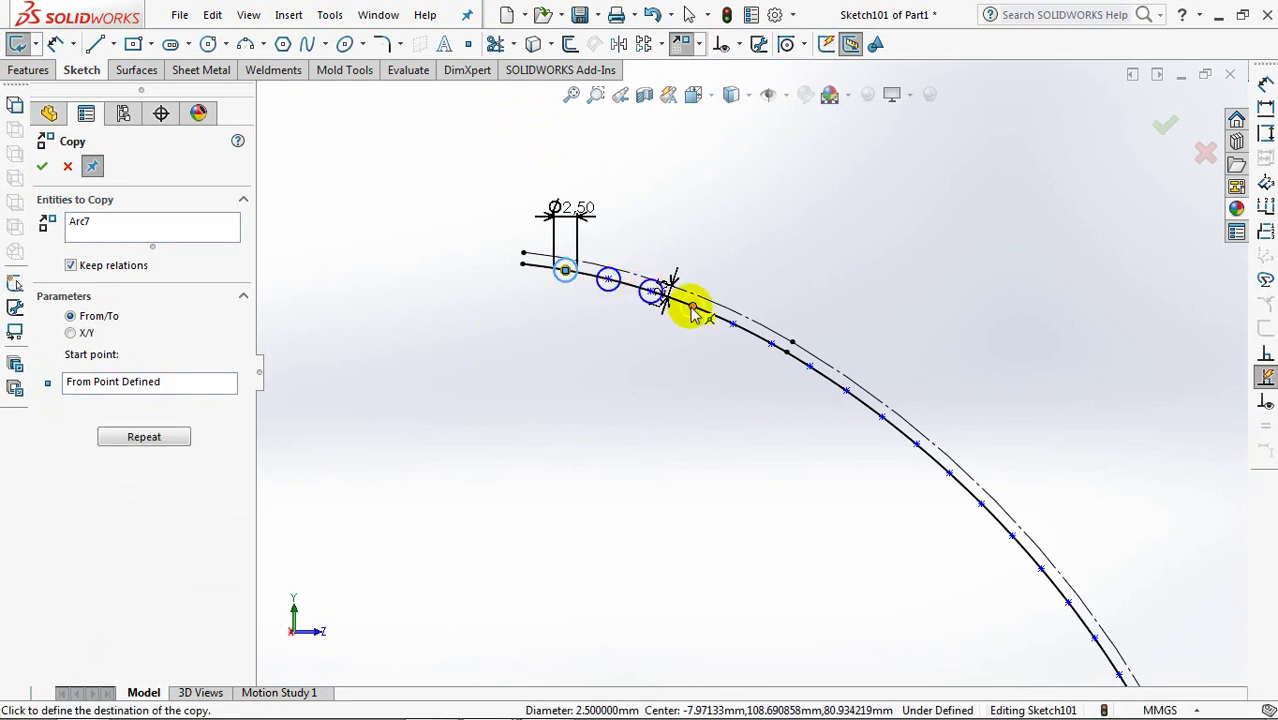
click(734, 327)
click(771, 346)
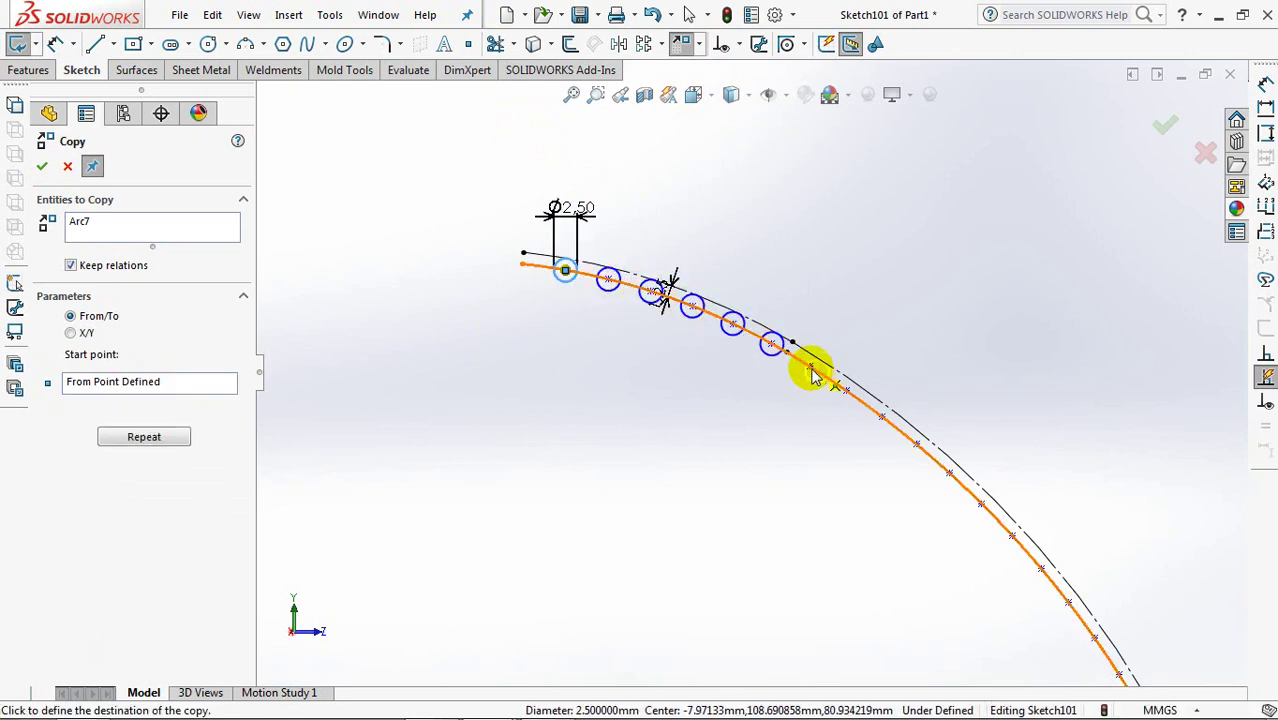
click(812, 368)
click(846, 390)
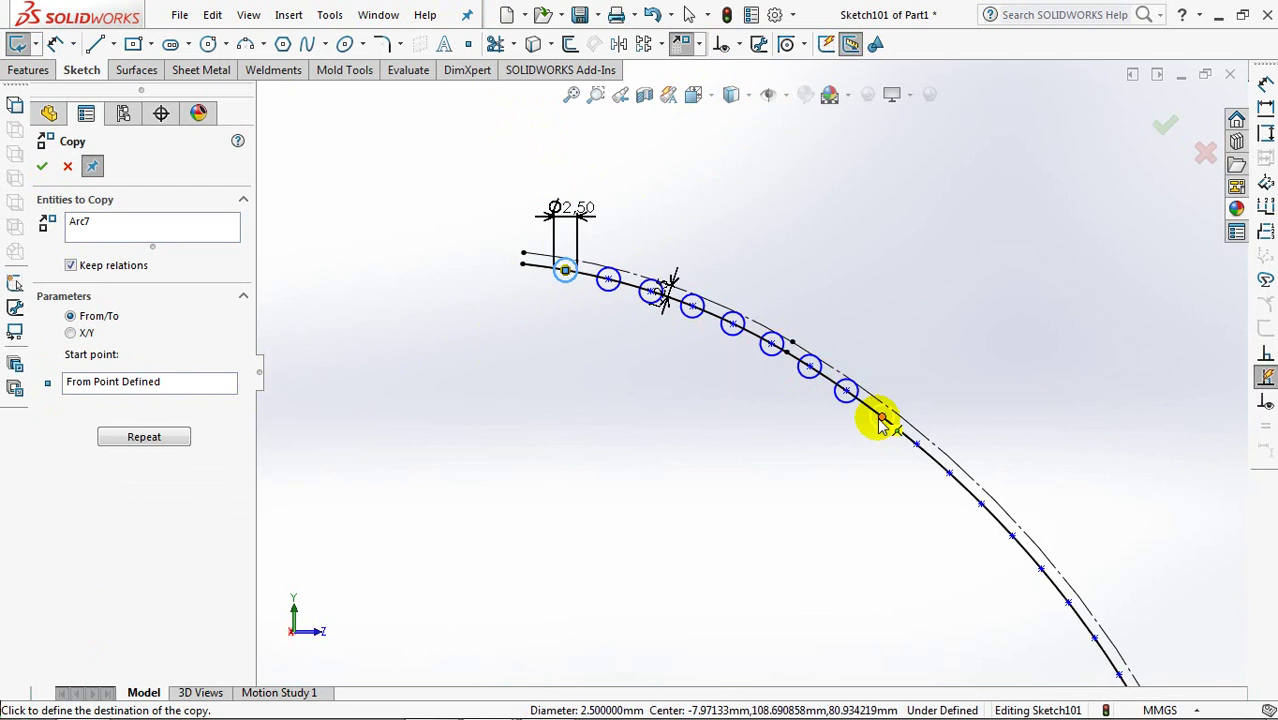
click(884, 418)
click(916, 445)
click(949, 474)
- Copy the circle onto the remaining division points down to the arc's bottom
mouse_move(978, 508)
ctrl+middle_down()
mouse_move(770, 291)
mouse_move(900, 317)
mouse_move(845, 305)
ctrl+middle_up()
click(887, 344)
click(930, 398)
click(970, 453)
click(1008, 510)
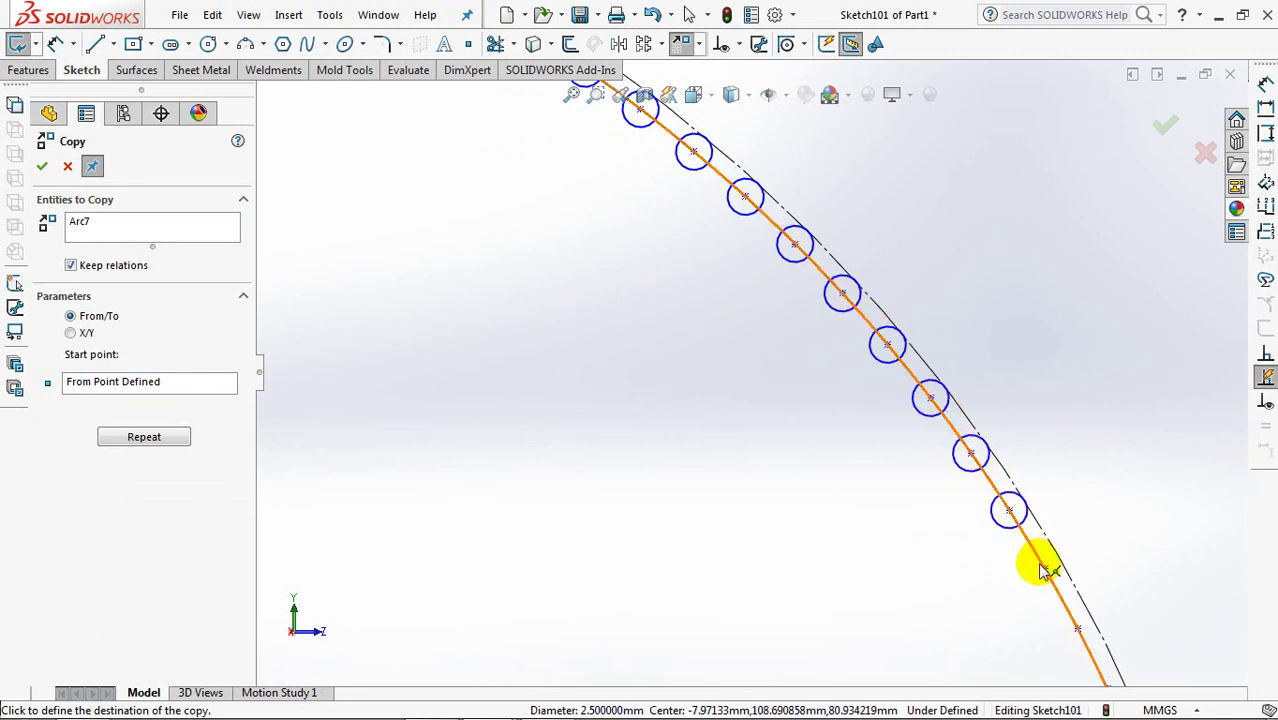
click(1044, 568)
ctrl+middle_drag(972, 515, 699, 131)
click(846, 316)
click(873, 378)
click(898, 442)
click(920, 507)
mouse_move(876, 559)
middle_down()
mouse_move(872, 431)
mouse_move(890, 400)
middle_up()
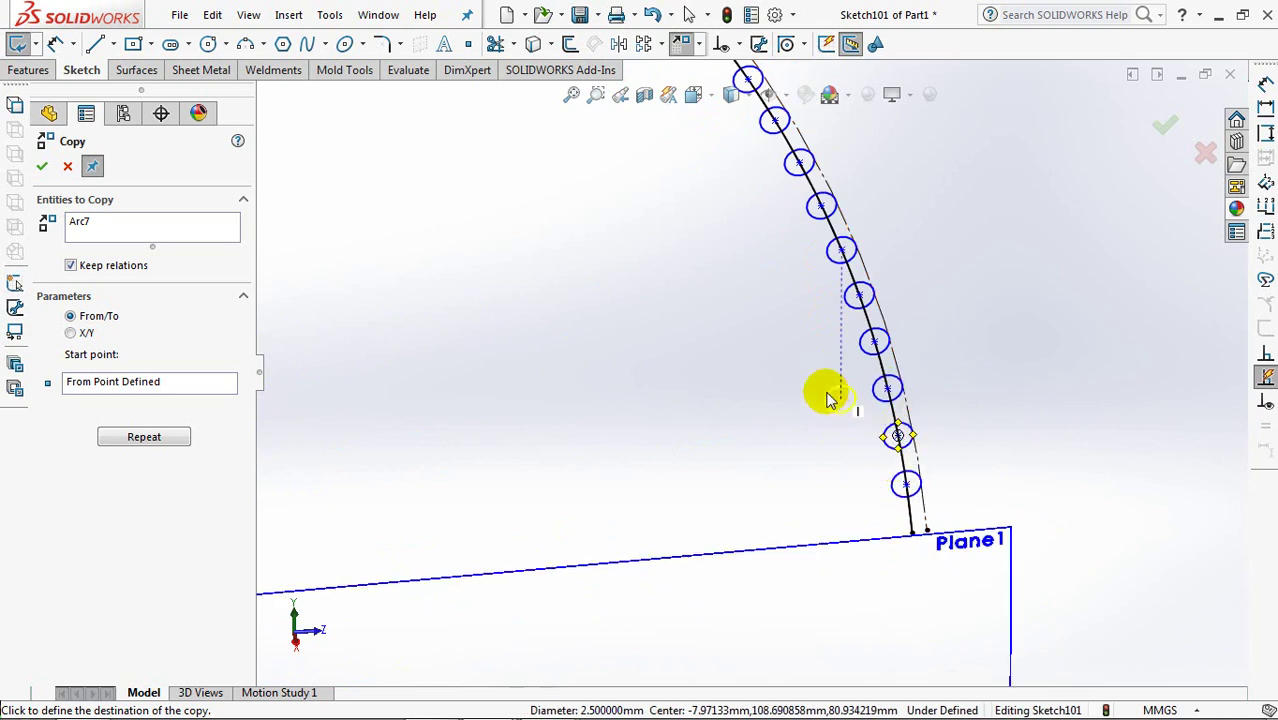
middle_drag(826, 393, 789, 373)
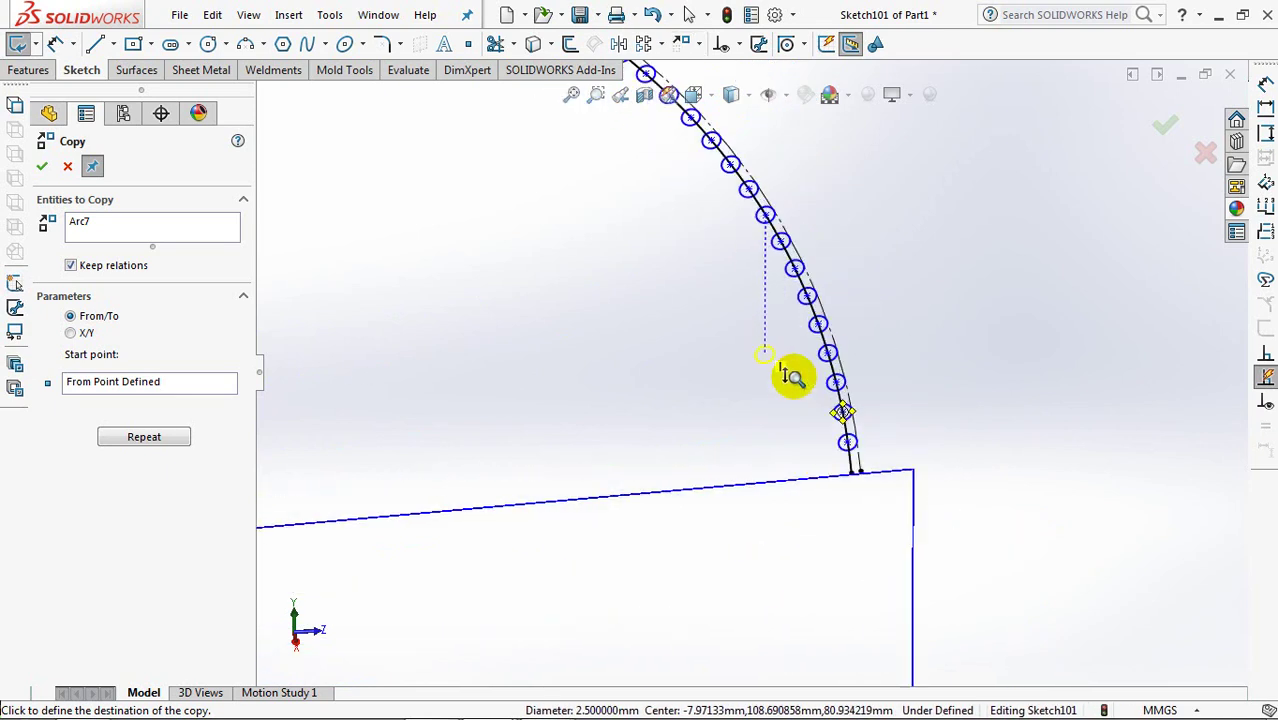
click(41, 168)
- Review the copied circles along the whole spline from the front view
click(876, 415)
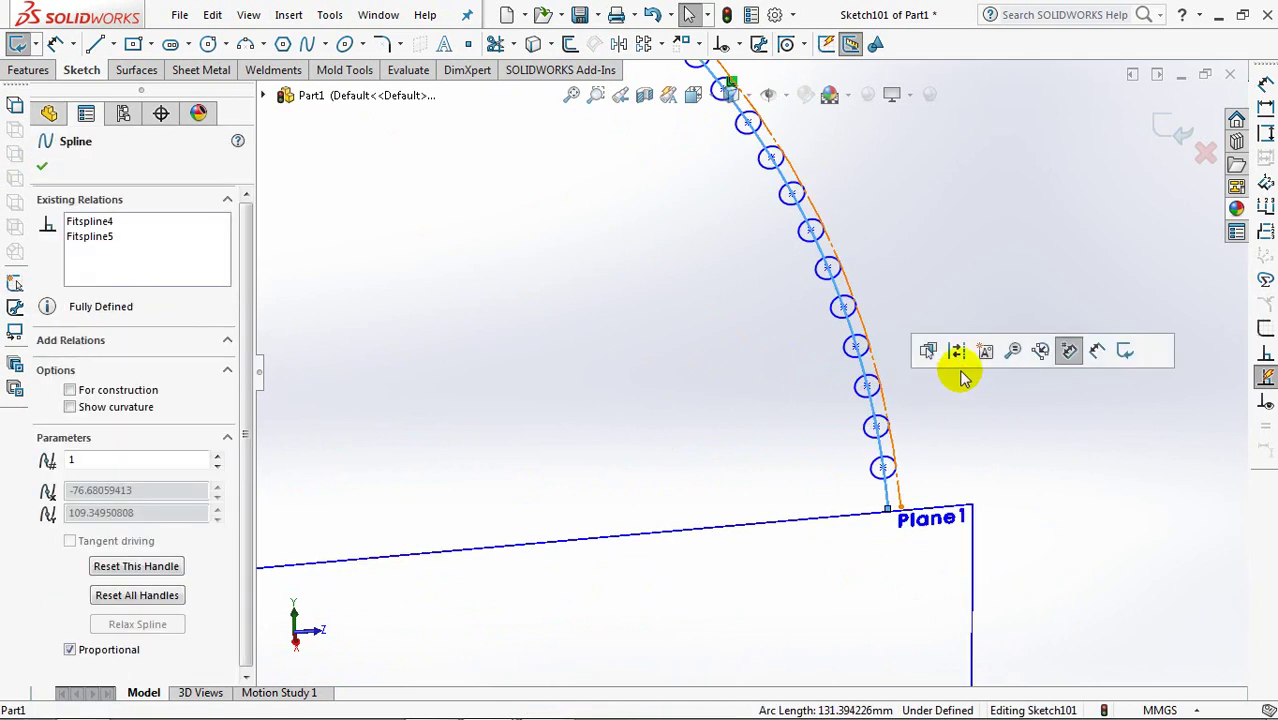
click(950, 342)
mouse_move(940, 320)
middle_down()
mouse_move(927, 408)
mouse_move(862, 410)
middle_up()
key(ctrl+1)
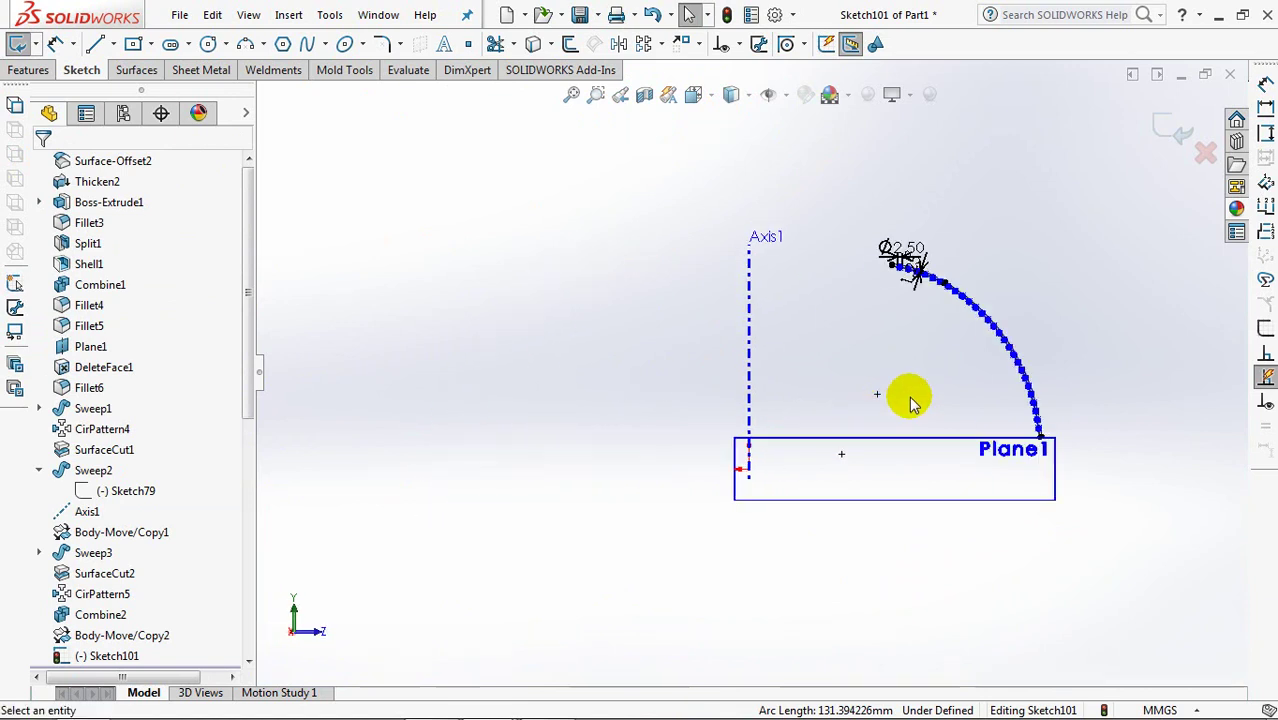
scroll(910, 390, down, 3)
scroll(1000, 345, down, 1)
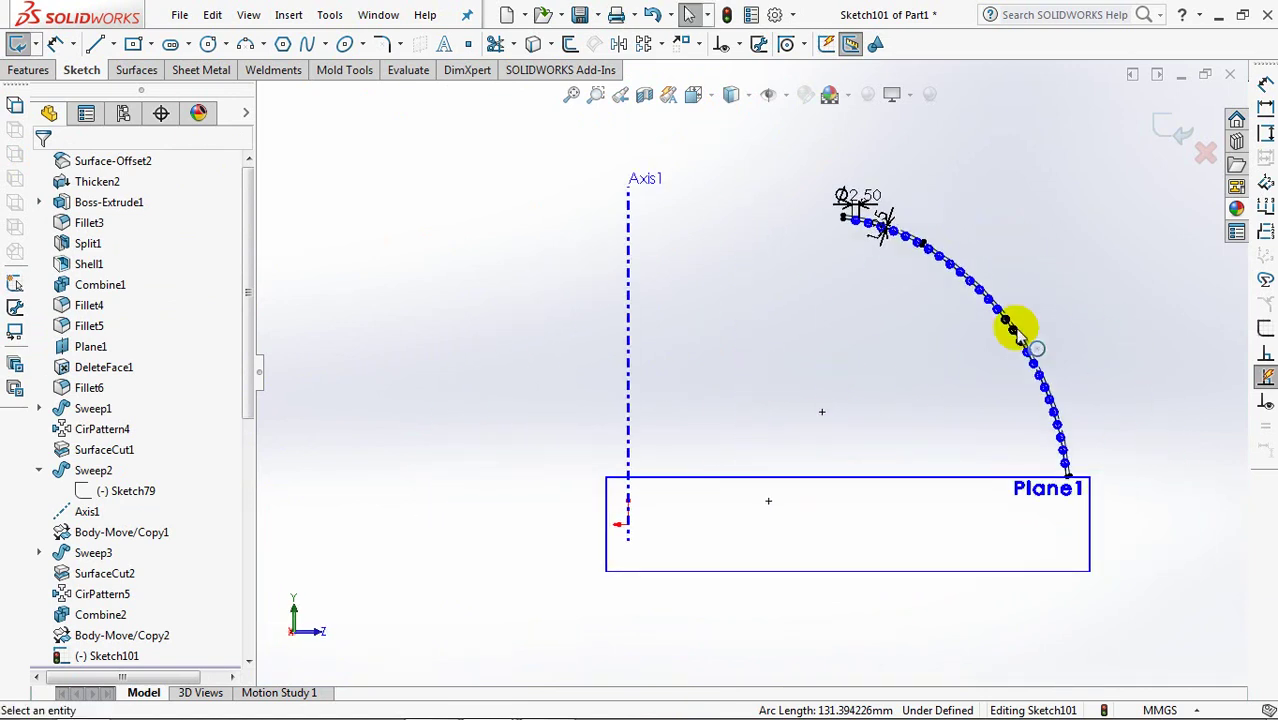
- Revolve the circles 360° about Axis1 into separate solid rings
click(1168, 126)
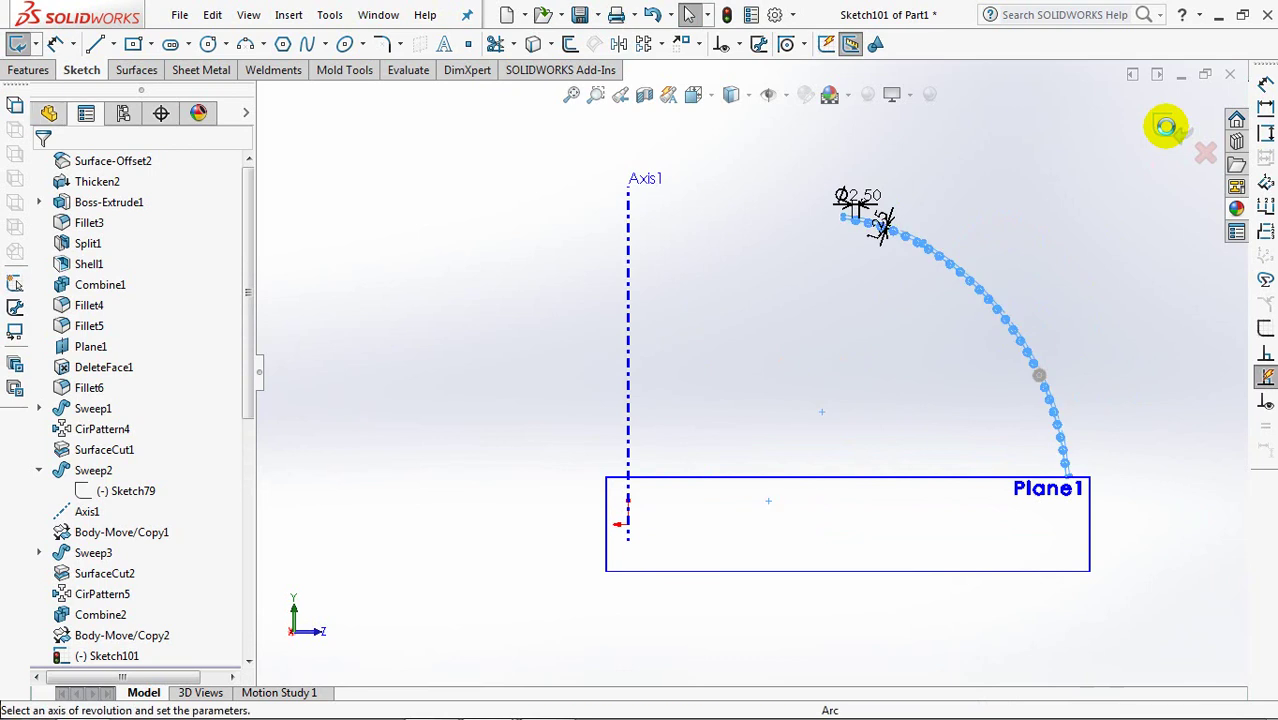
click(630, 290)
middle_drag(630, 285, 623, 343)
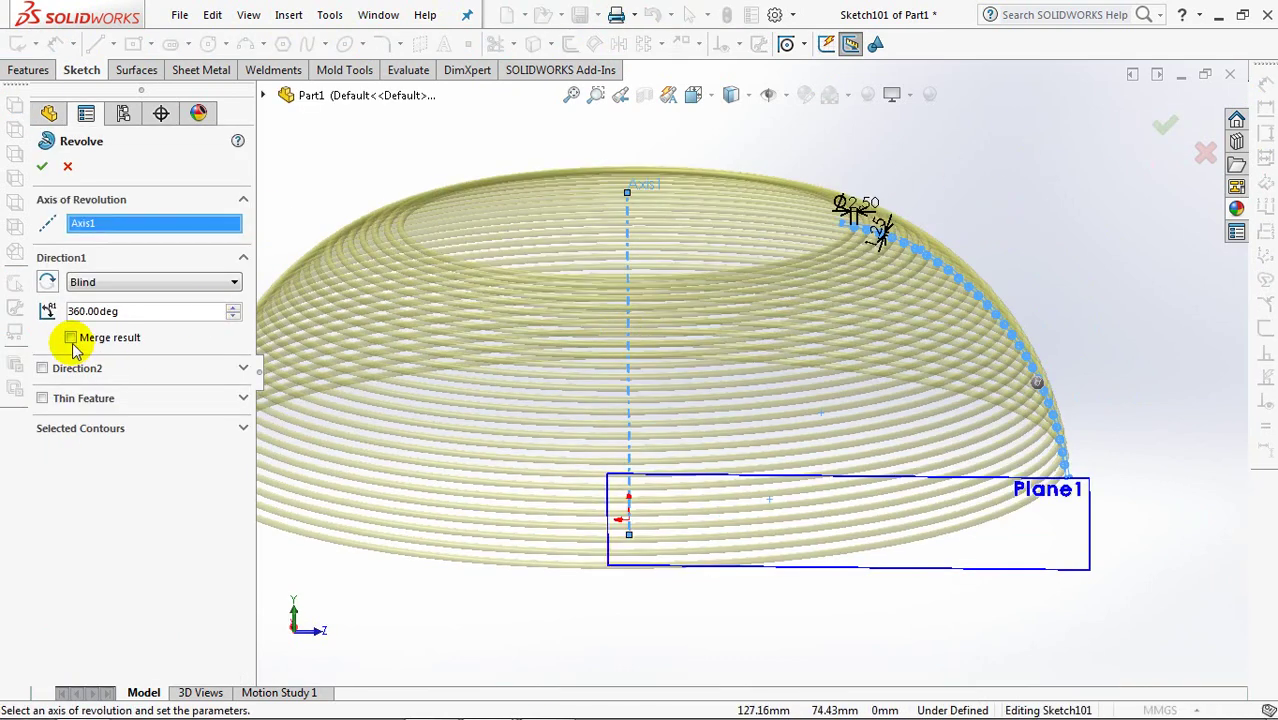
click(40, 168)
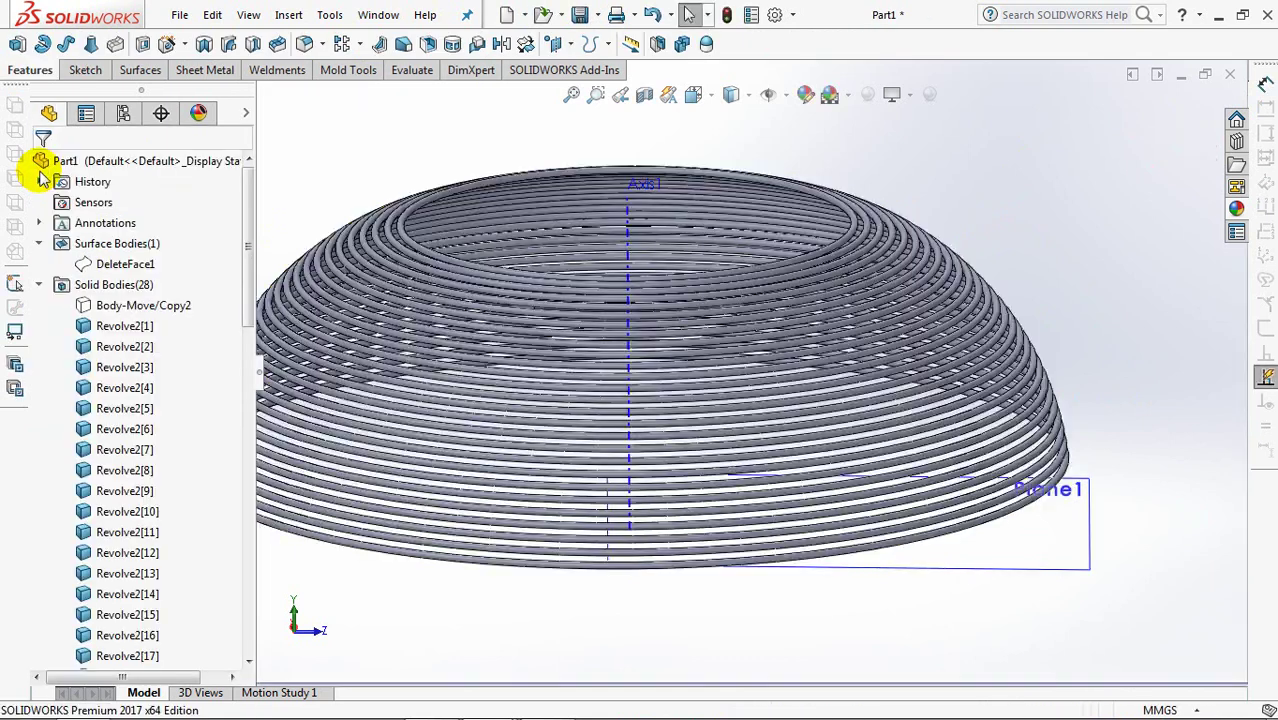
- Hide Plane1 and tilt the ring dome to show its top
click(1061, 548)
click(1172, 488)
mouse_move(1160, 383)
middle_down()
mouse_move(1160, 405)
mouse_move(1200, 424)
mouse_move(1193, 456)
middle_up()
- Hide the Body-Move/Copy2 dome cage body
drag(245, 435, 265, 205)
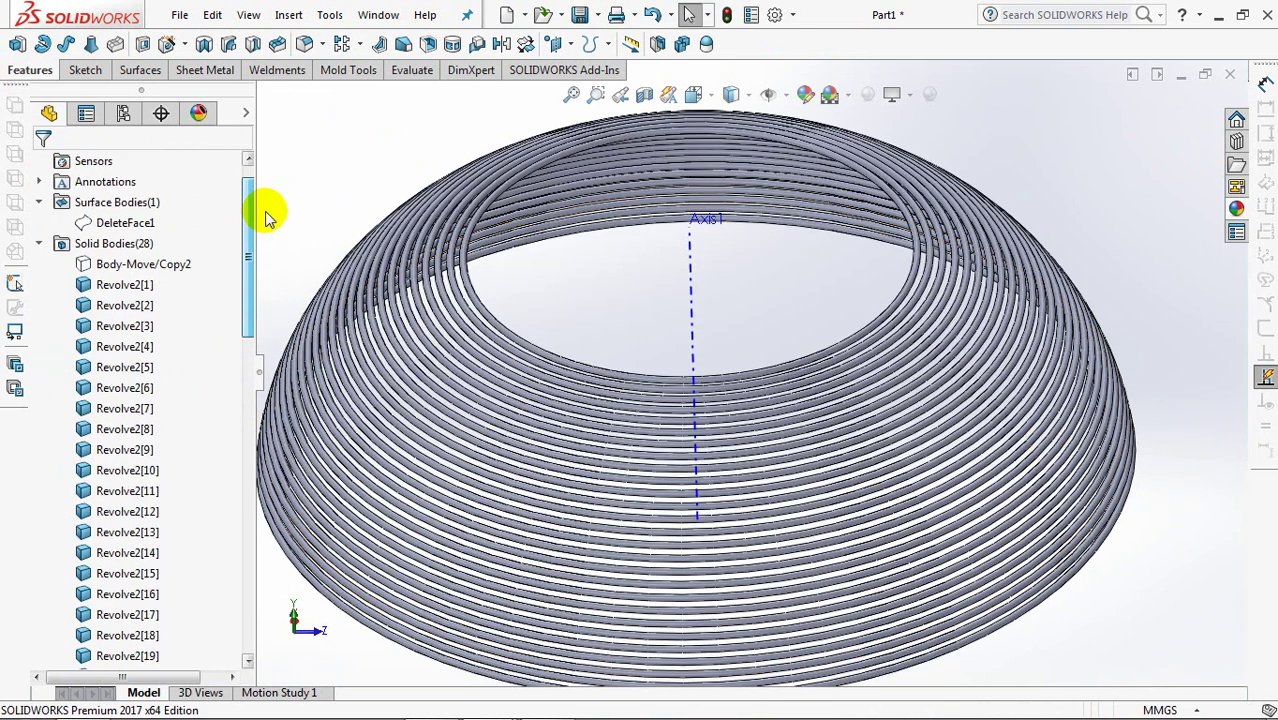
click(173, 265)
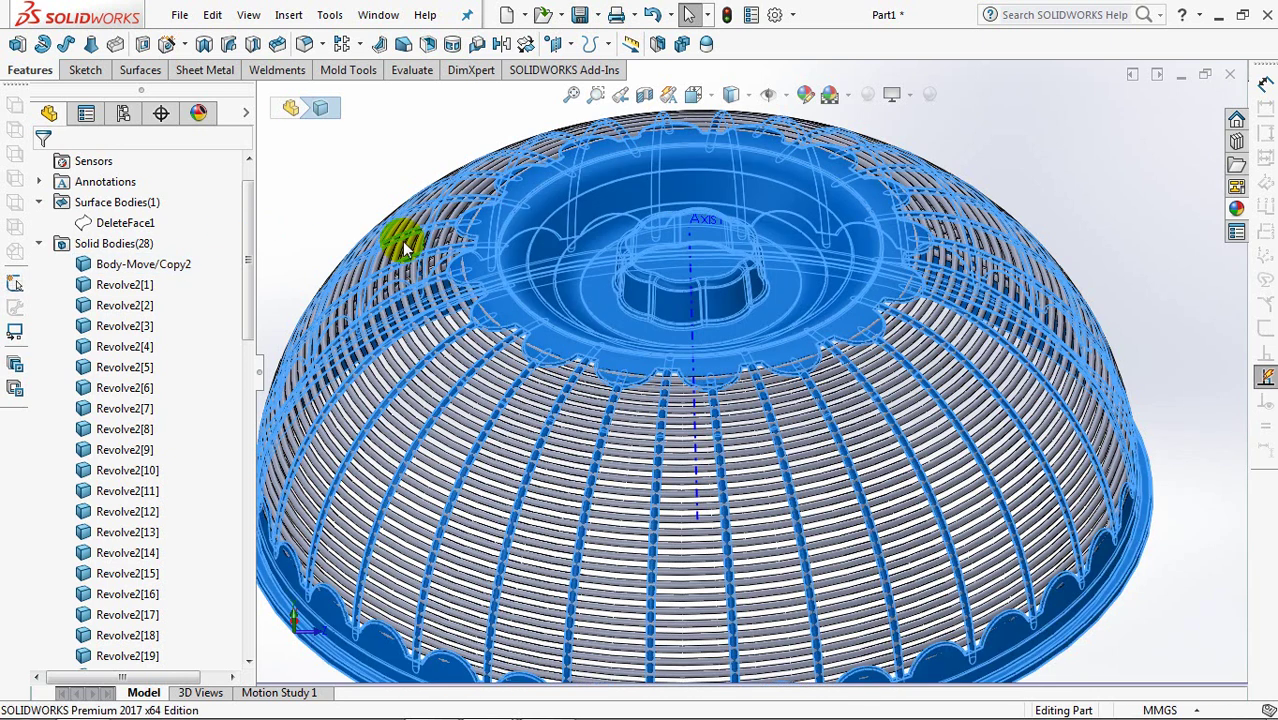
scroll(868, 330, down, 5)
mouse_move(868, 330)
middle_down()
mouse_move(876, 308)
mouse_move(839, 442)
mouse_move(941, 280)
middle_up()
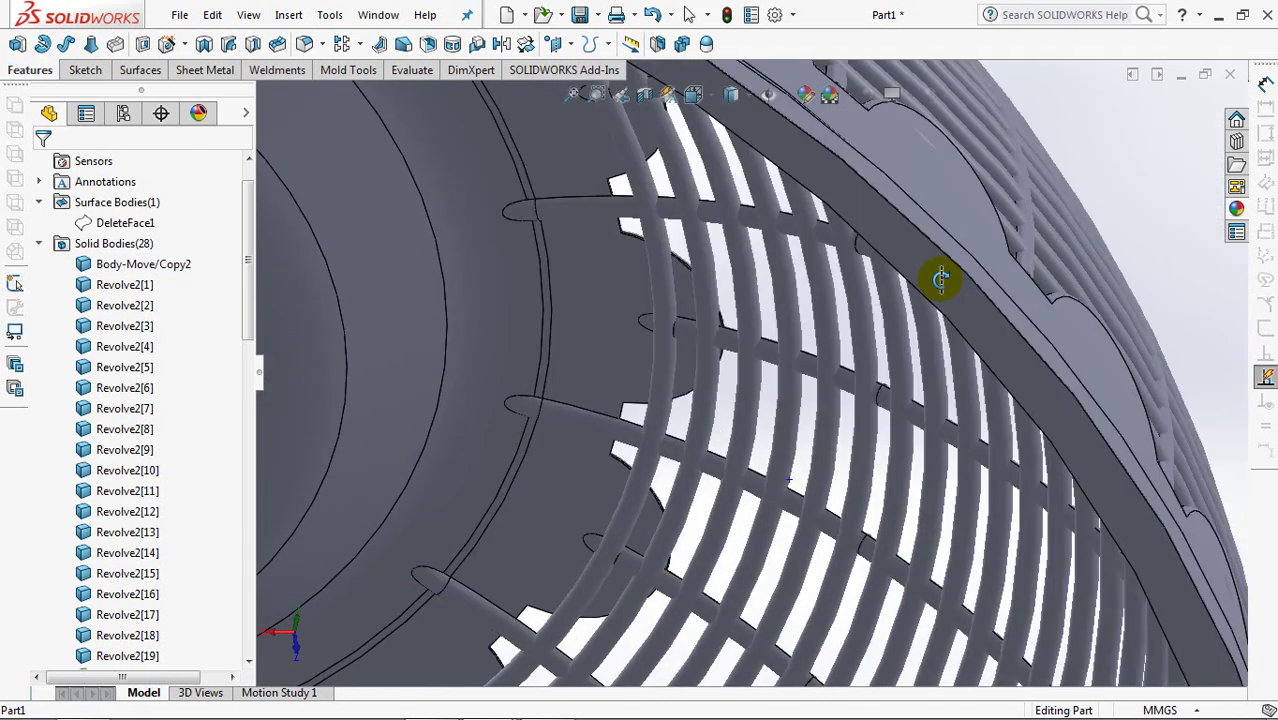
mouse_move(765, 393)
middle_down()
mouse_move(810, 434)
mouse_move(690, 559)
middle_up()
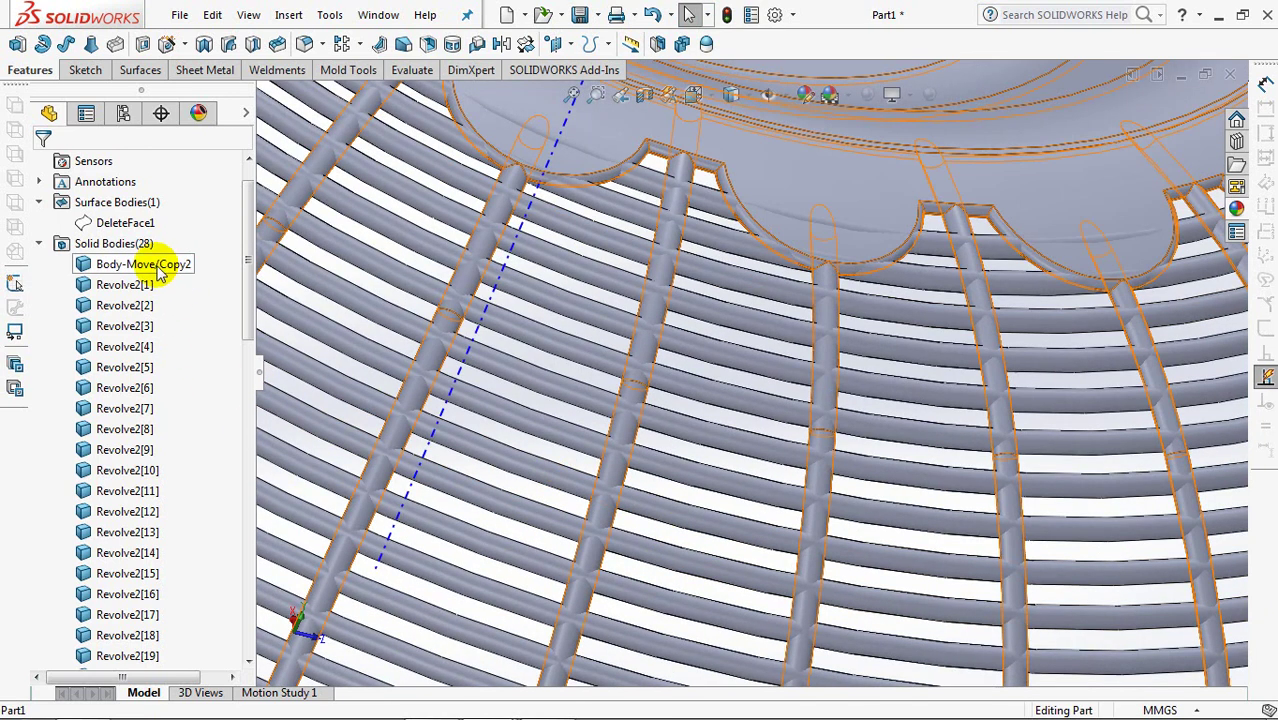
click(143, 264)
click(172, 209)
- Show the DeleteFace1 surface body over the revolved rings
key(f)
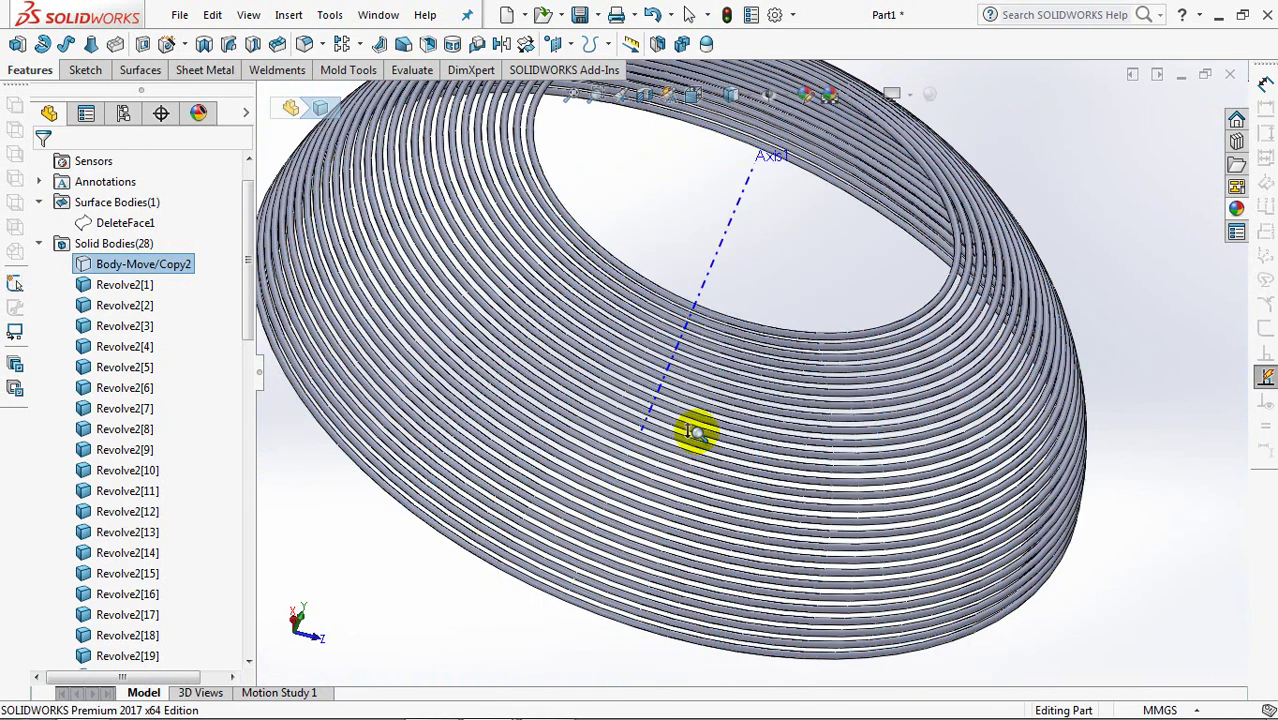
click(118, 224)
click(118, 225)
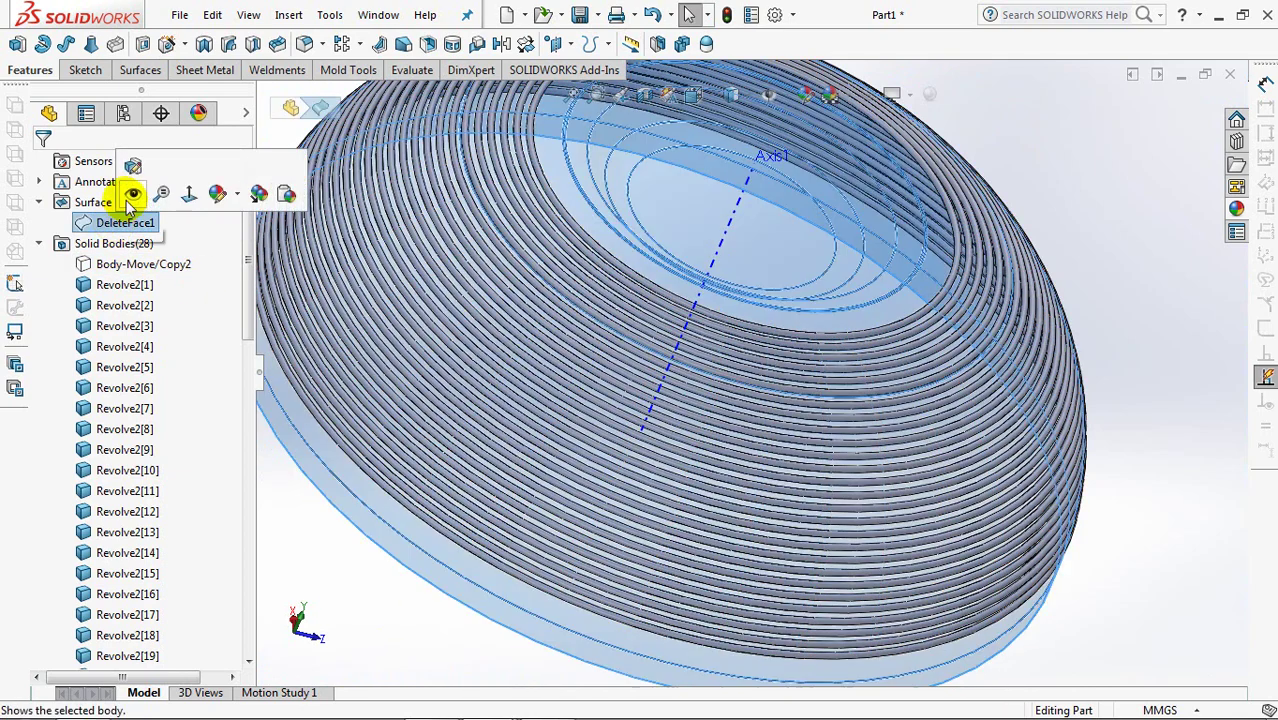
click(352, 615)
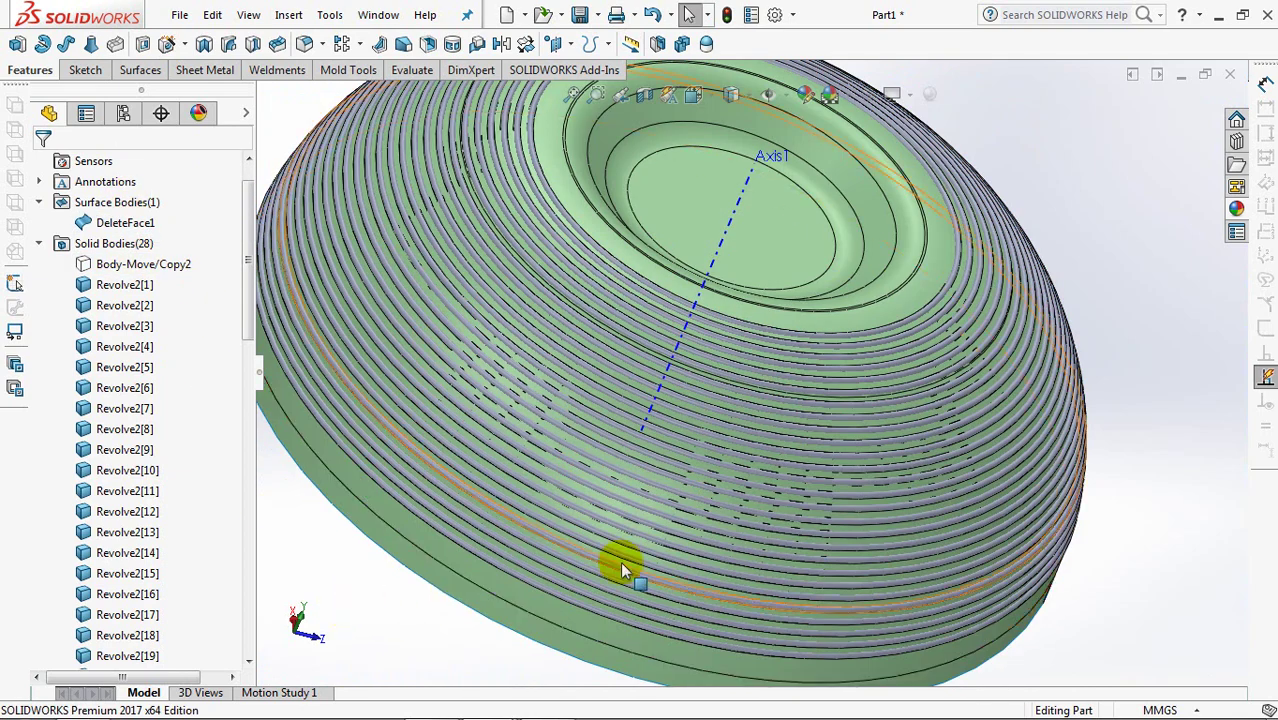
middle_drag(613, 563, 773, 456)
scroll(714, 486, up, 3)
scroll(716, 486, down, 3)
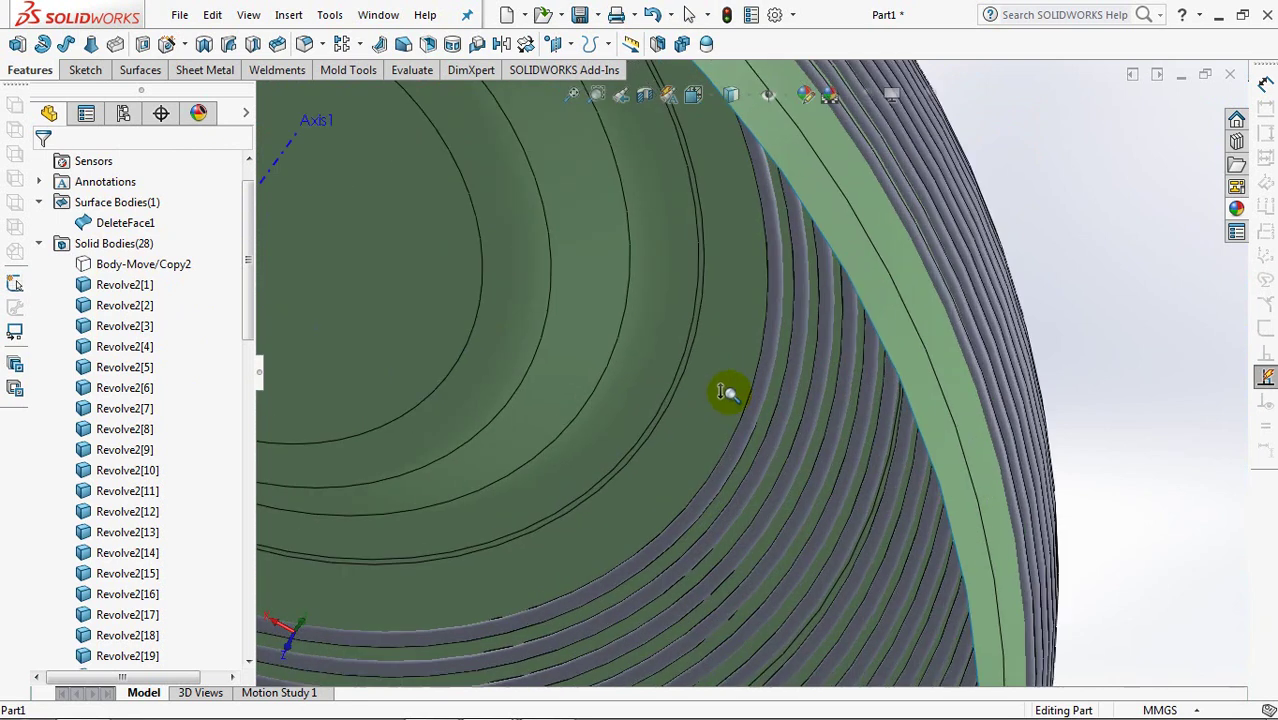
scroll(737, 487, up, 3)
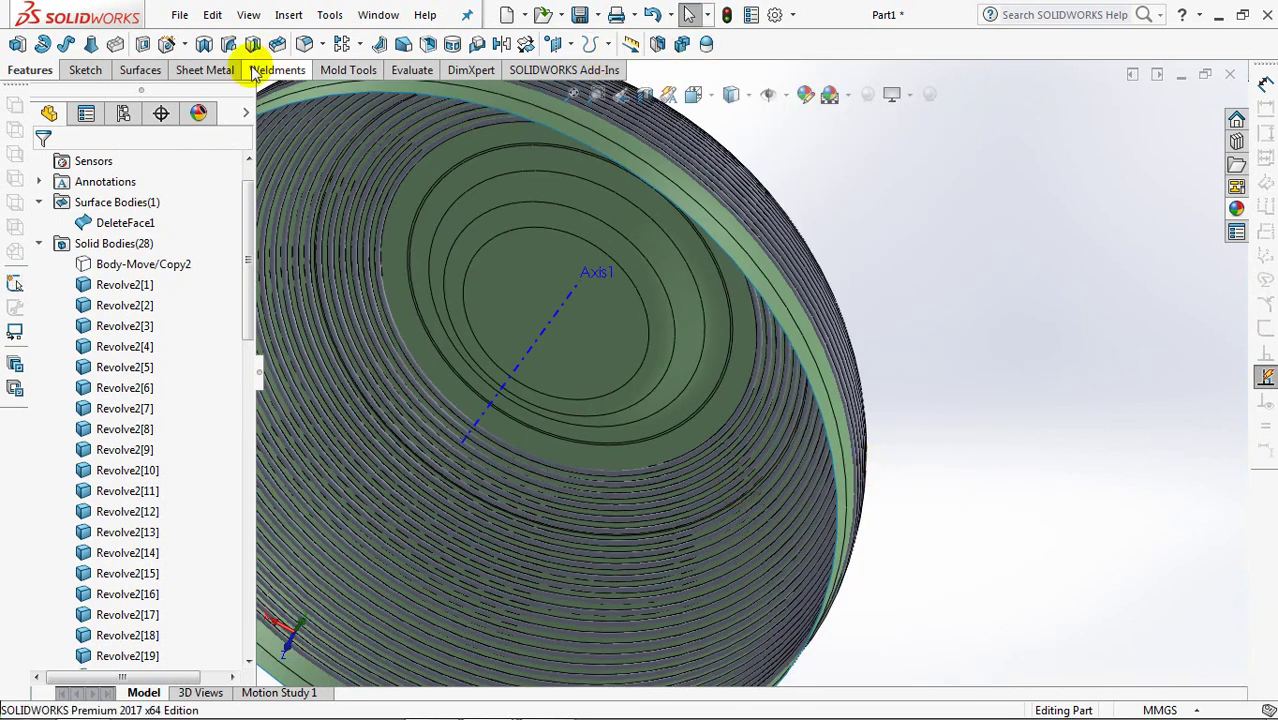
click(140, 69)
- Cut the ring bodies with the DeleteFace1 surface, then hide the surface
click(528, 45)
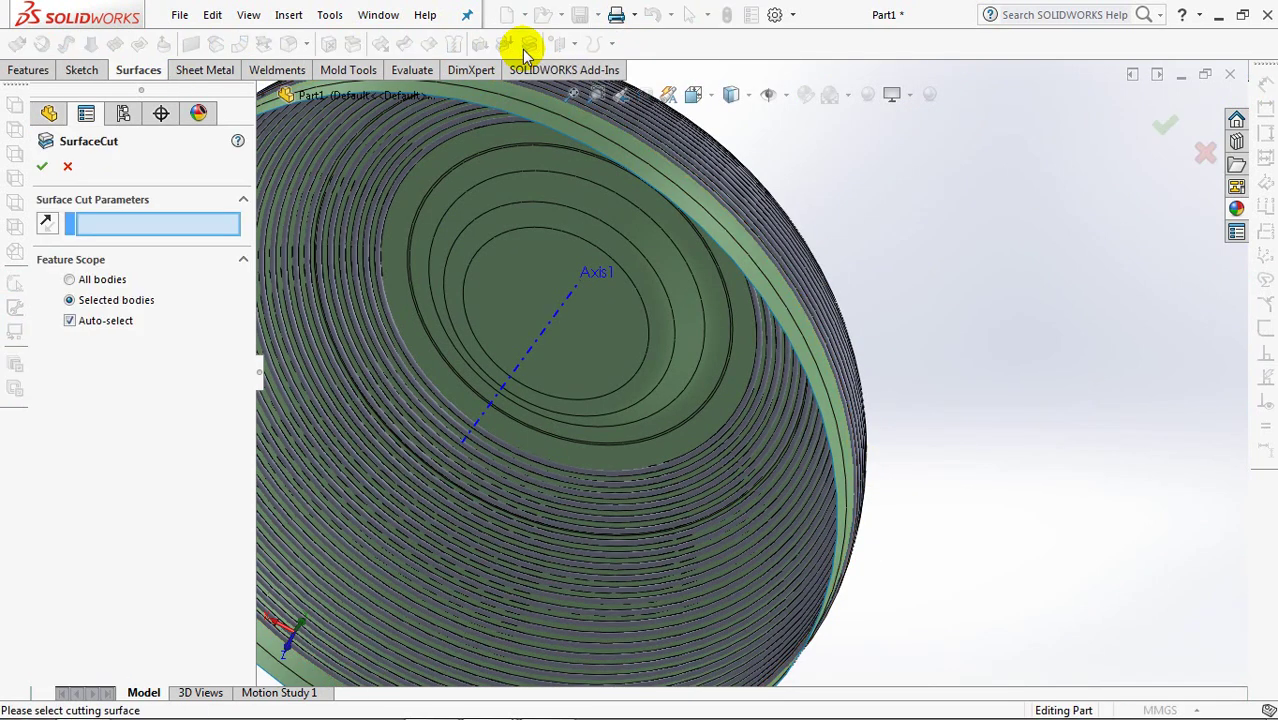
click(509, 300)
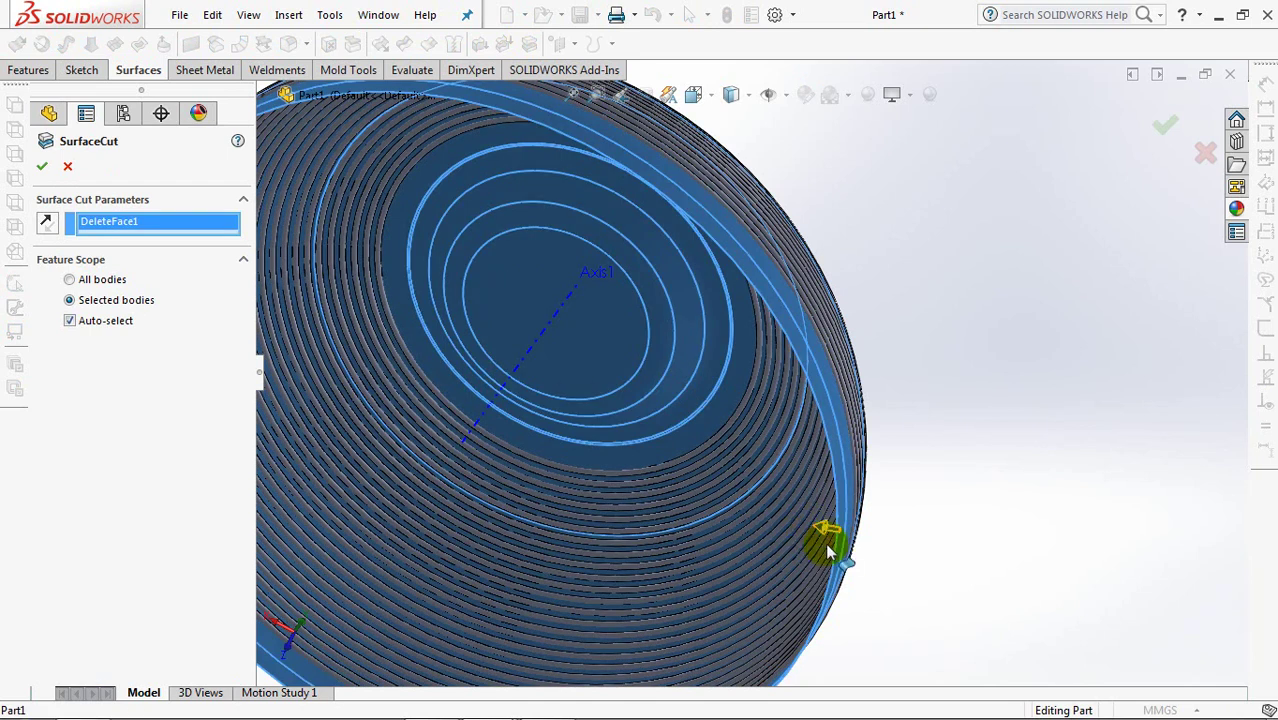
click(40, 167)
mouse_move(721, 513)
middle_down()
mouse_move(836, 358)
mouse_move(807, 434)
middle_up()
scroll(807, 434, down, 3)
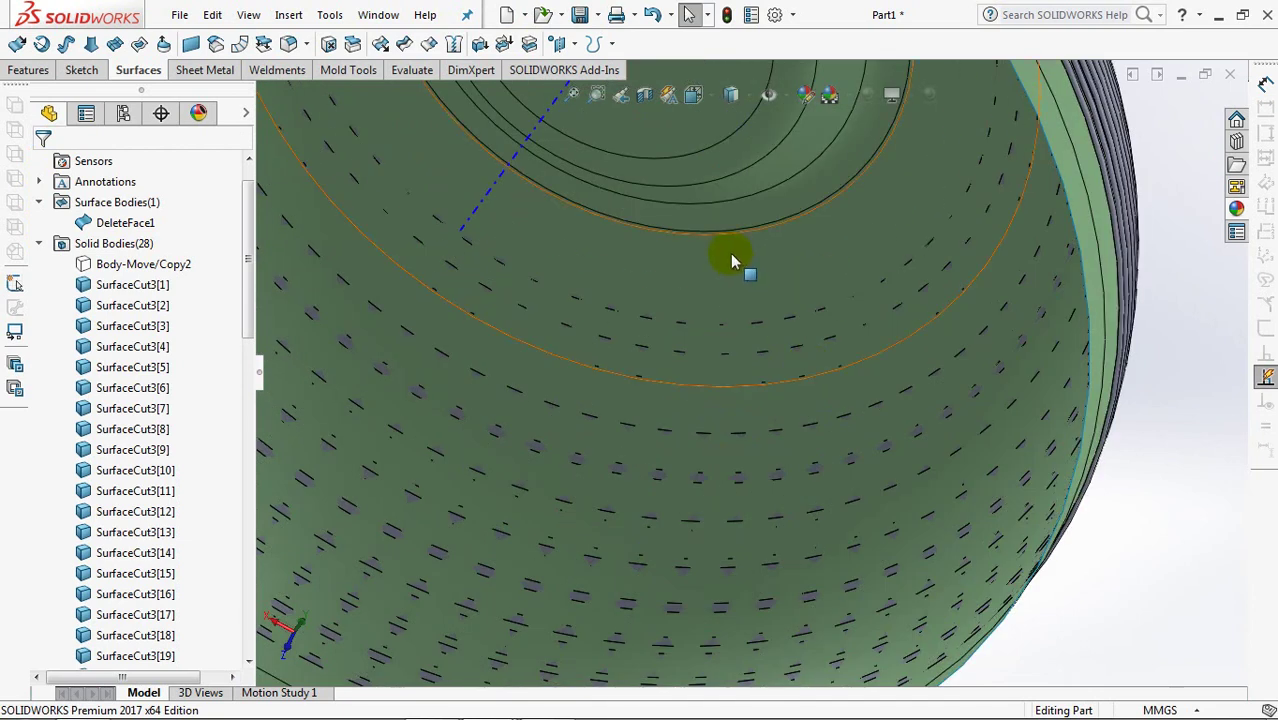
click(730, 253)
click(815, 198)
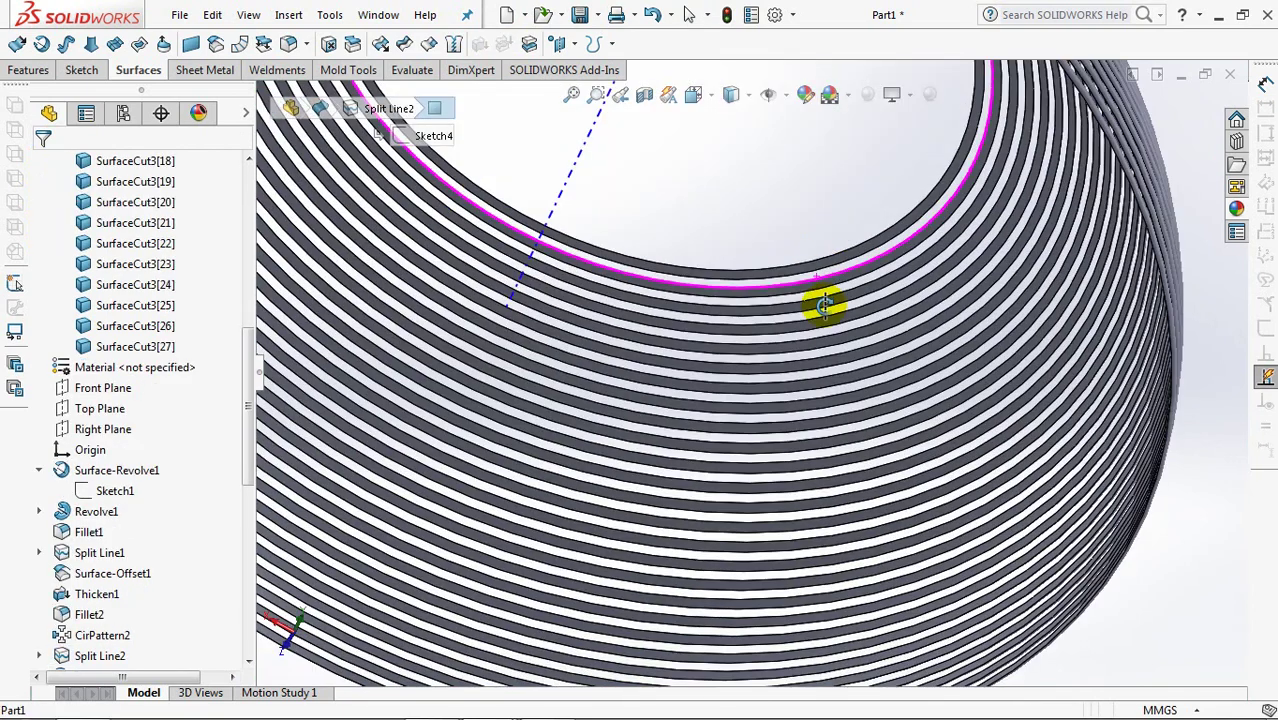
- Show the Body-Move/Copy2 dome cage body again alongside the trimmed rings
drag(250, 390, 255, 228)
click(143, 285)
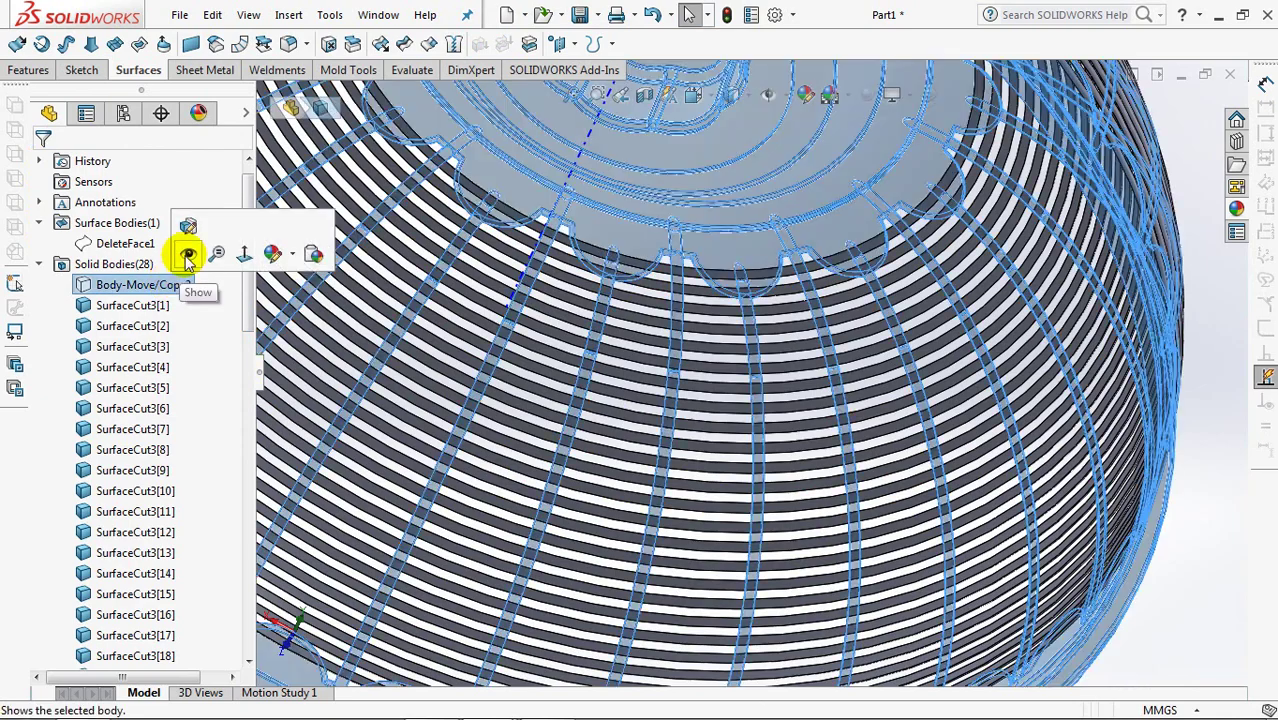
click(185, 252)
click(1207, 607)
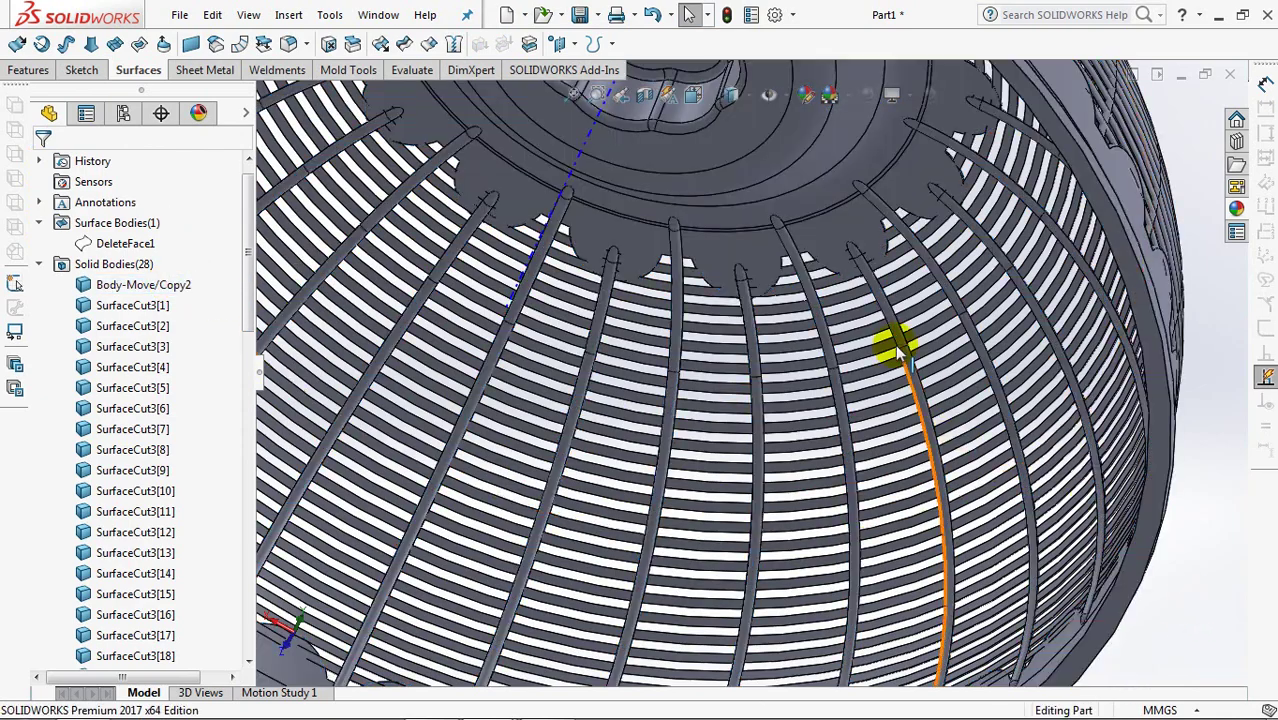
scroll(903, 258, down, 5)
scroll(903, 258, up, 5)
mouse_move(913, 357)
middle_down()
mouse_move(704, 460)
mouse_move(685, 366)
middle_up()
scroll(690, 424, up, 3)
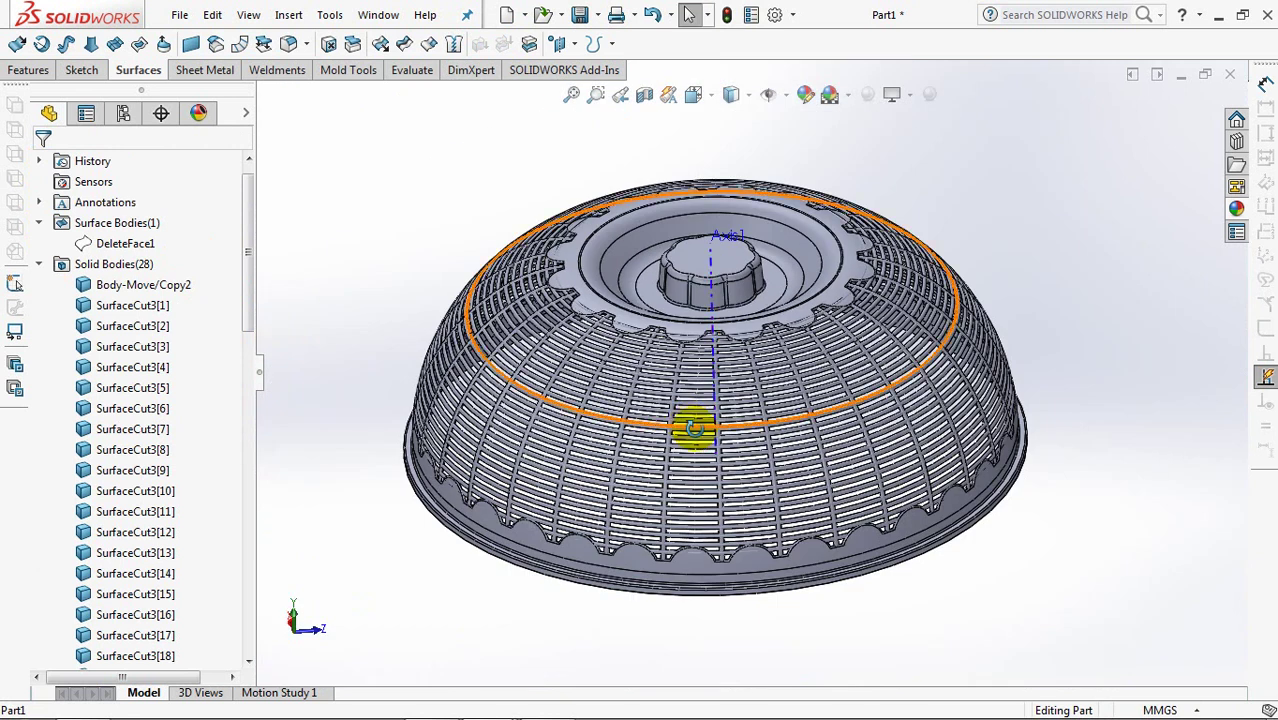
middle_drag(695, 430, 575, 228)
click(21, 84)
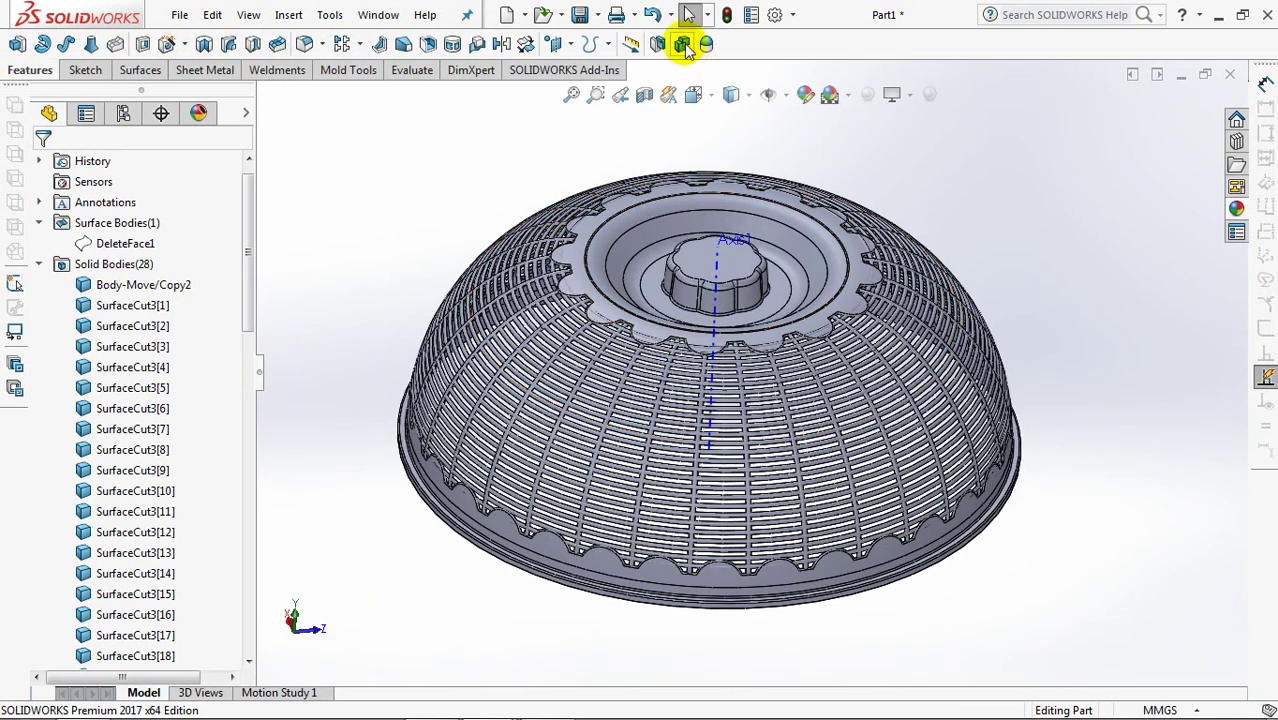
click(683, 45)
- Combine Body-Move/Copy2 with all 27 SurfaceCut3 ring bodies into one Combine3 body
click(265, 96)
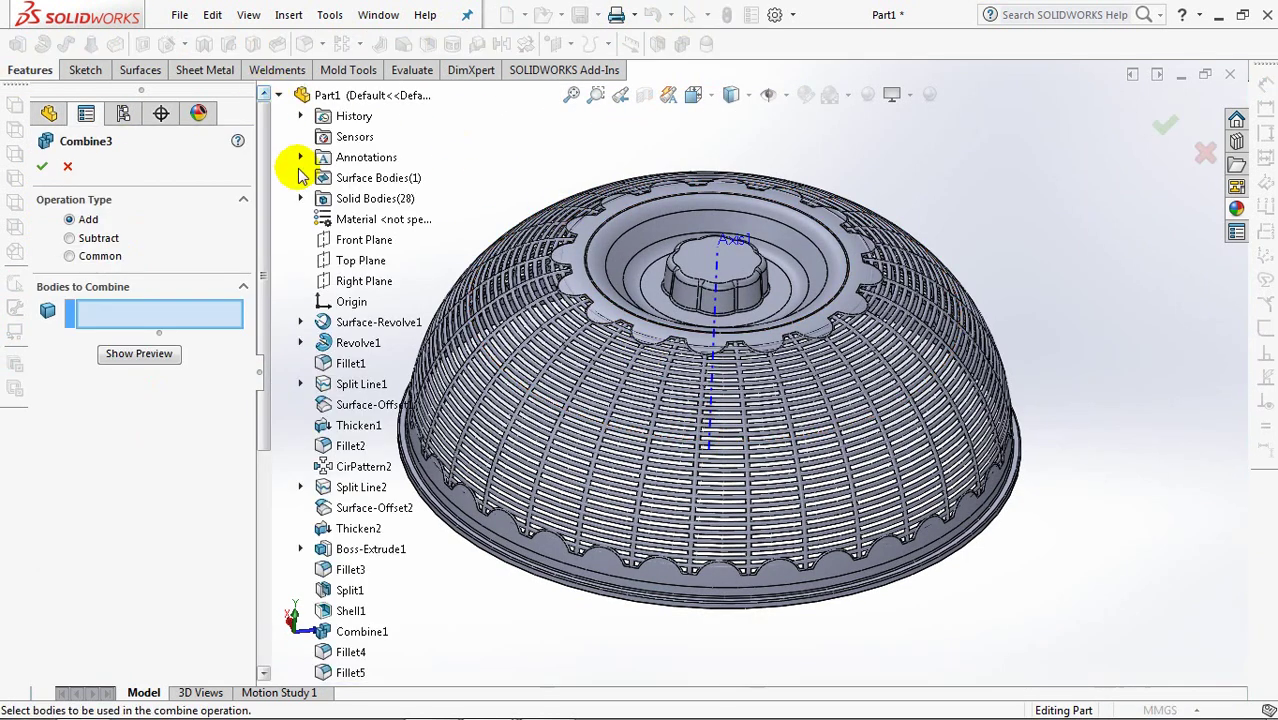
click(302, 201)
click(380, 117)
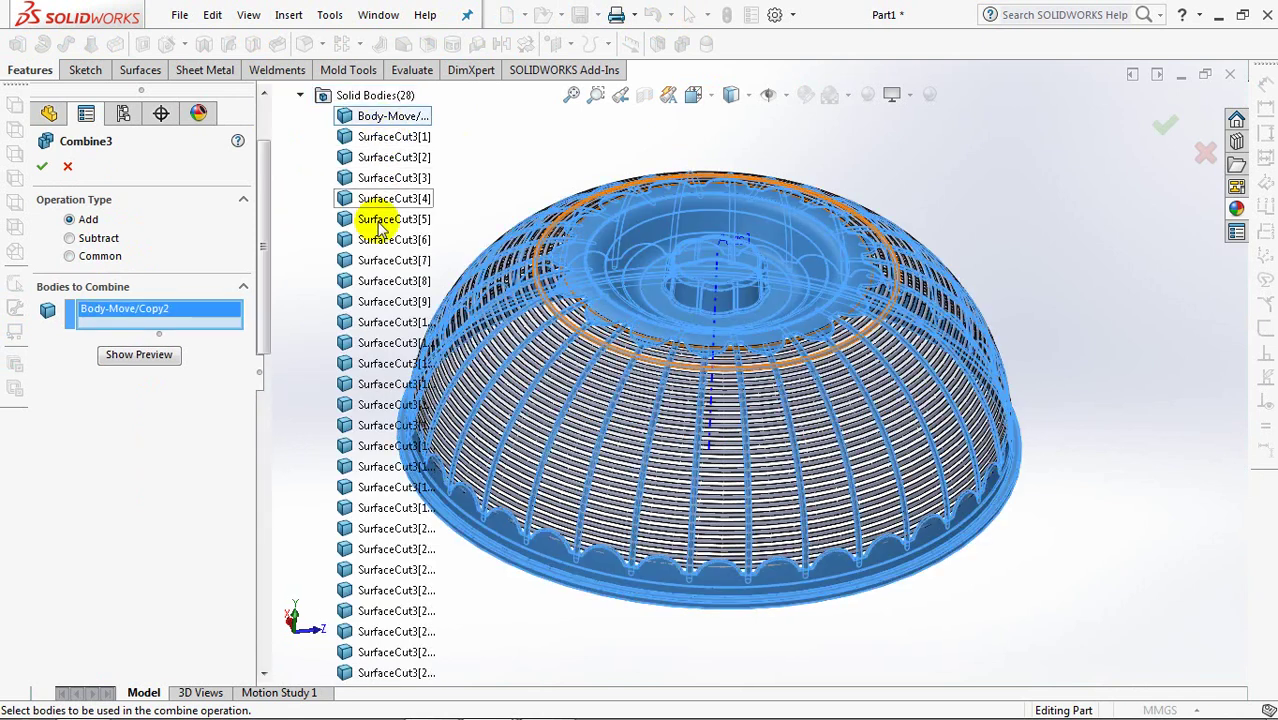
drag(266, 266, 263, 314)
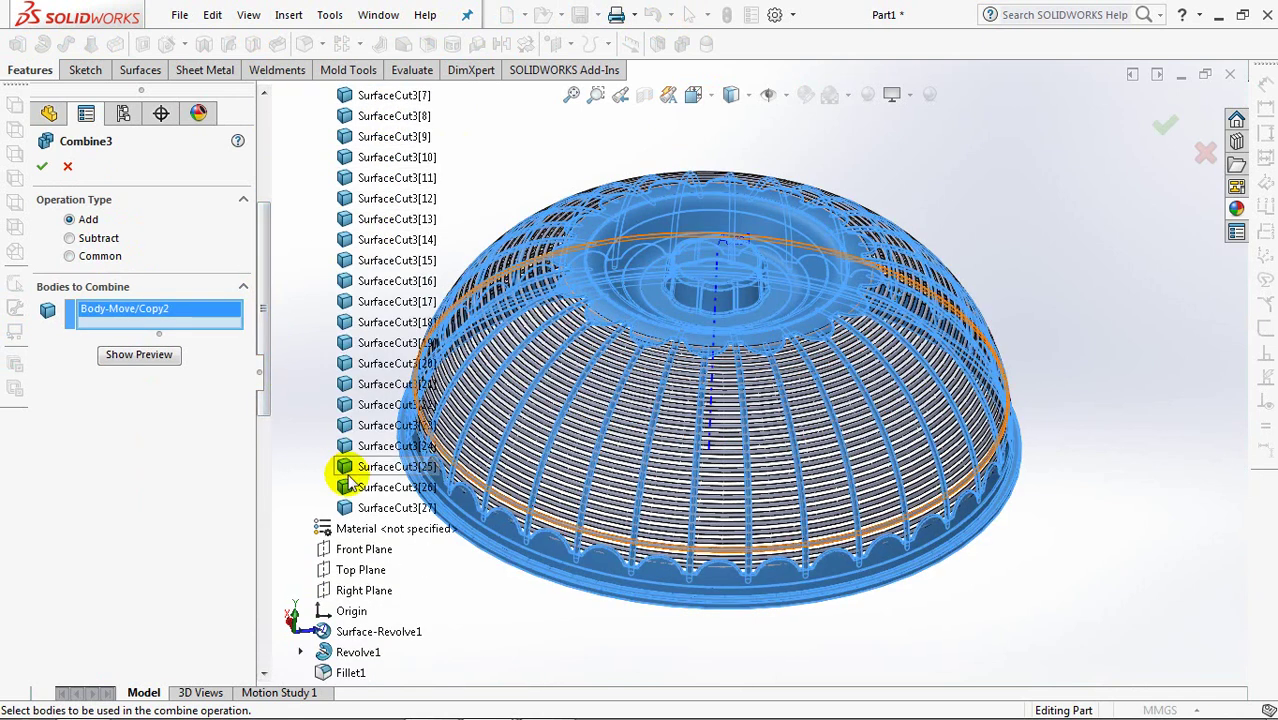
click(362, 510)
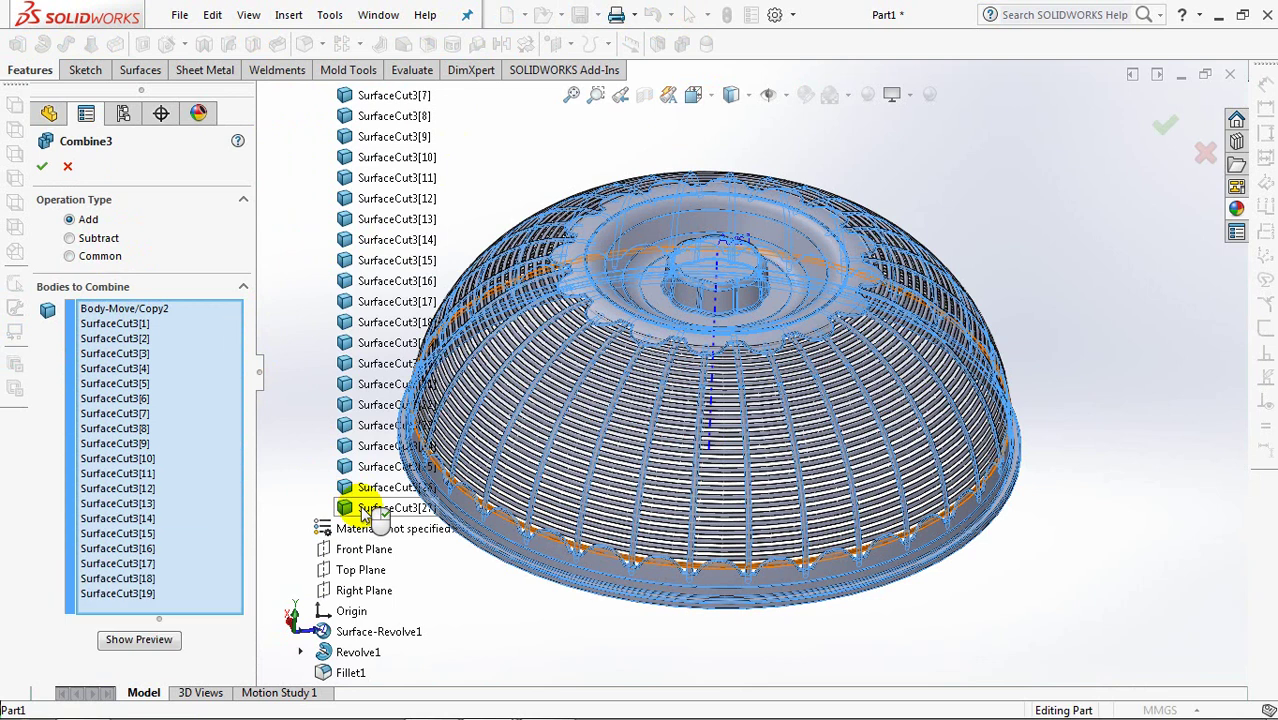
drag(268, 418, 265, 436)
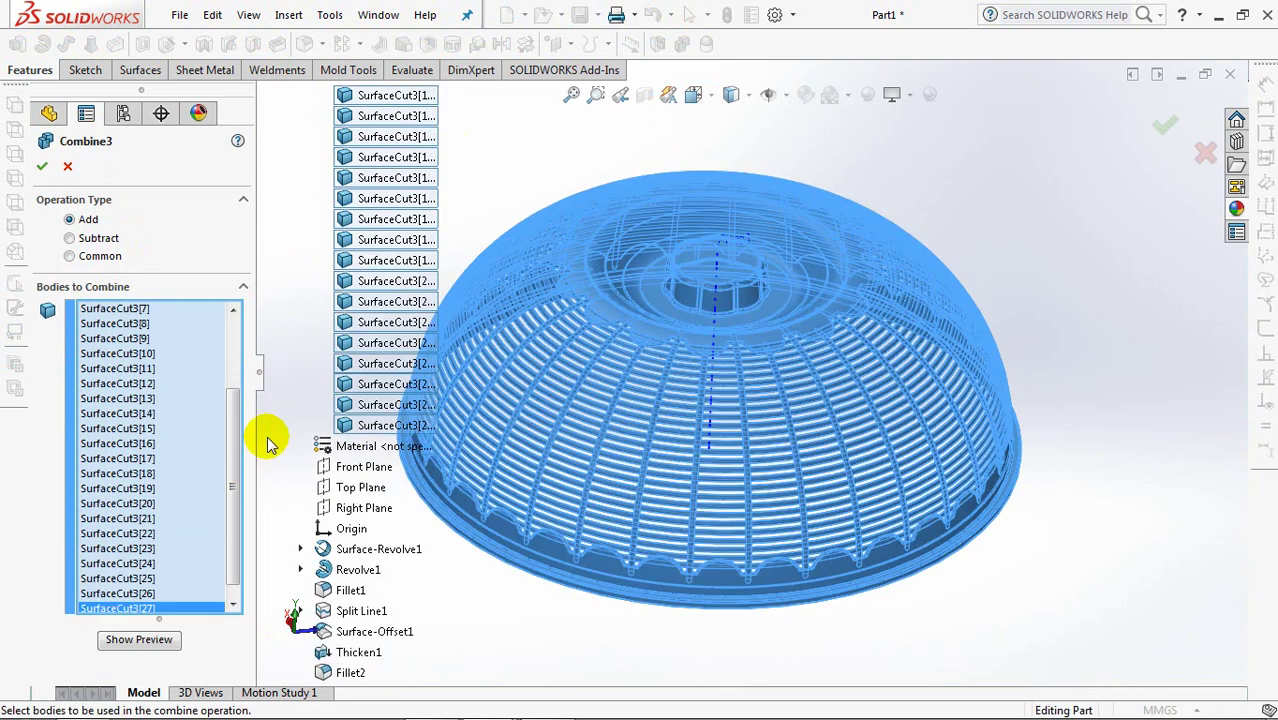
click(153, 643)
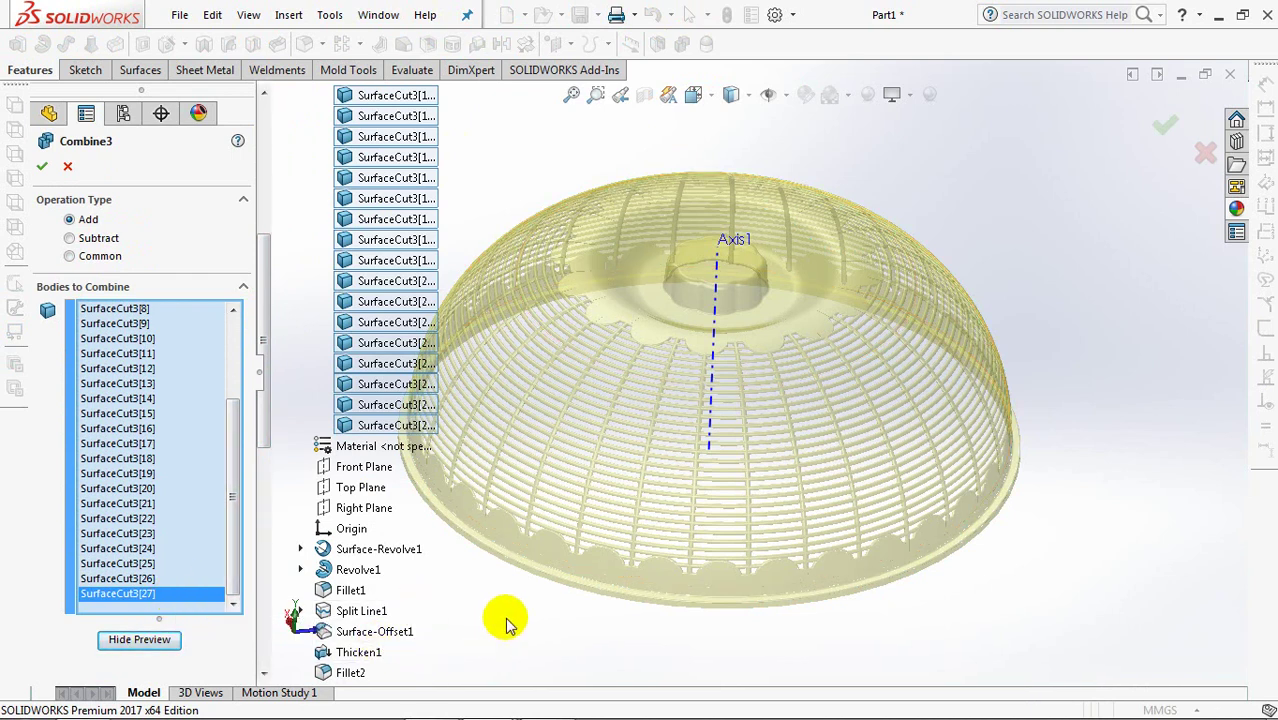
ctrl+middle_drag(505, 622, 636, 596)
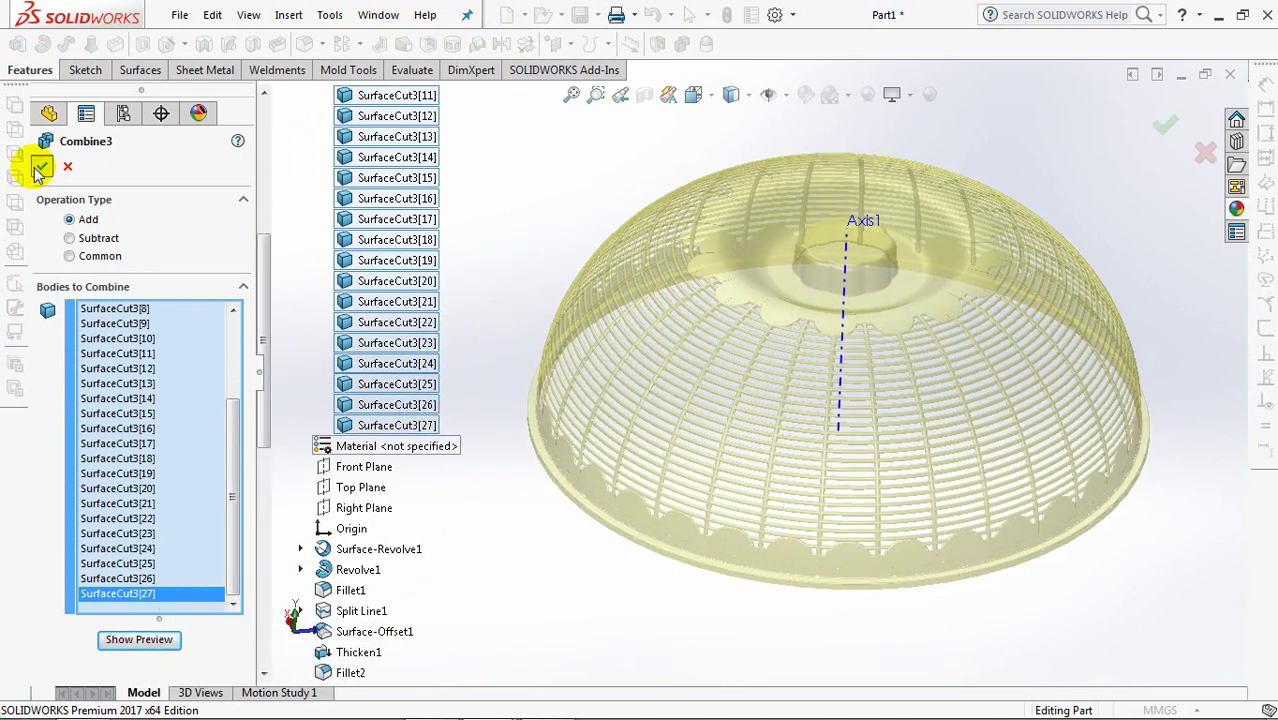
click(37, 167)
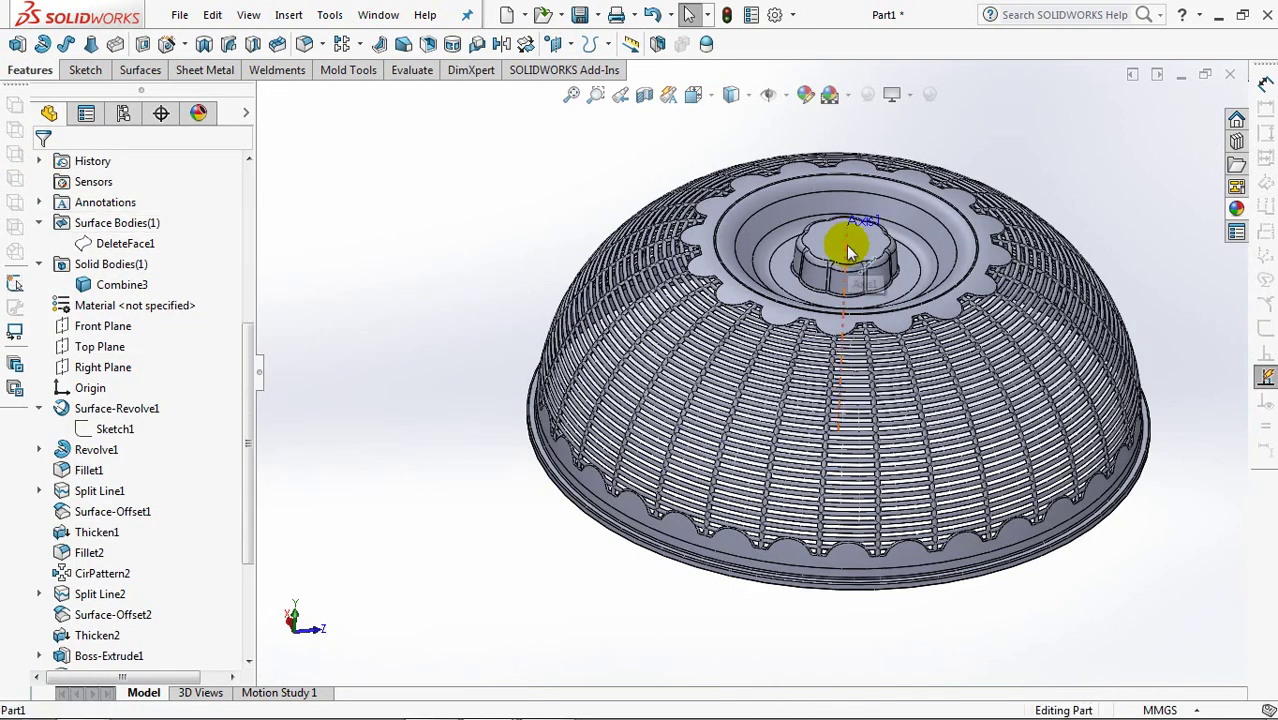
- Hide Axis1 and orbit to see the scalloped bottom rim
click(847, 252)
click(927, 190)
drag(246, 374, 250, 245)
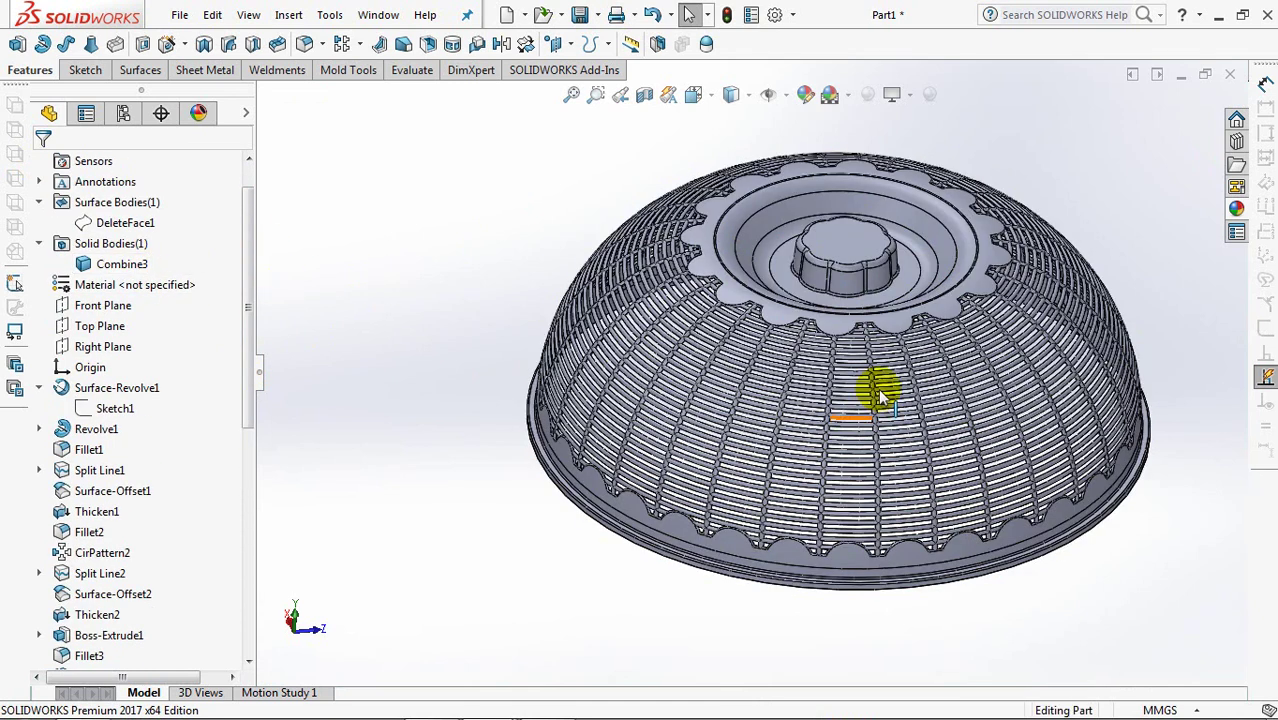
scroll(891, 252, down, 5)
scroll(891, 252, down, 3)
mouse_move(864, 340)
middle_down()
mouse_move(884, 120)
mouse_move(813, 337)
mouse_move(835, 320)
middle_up()
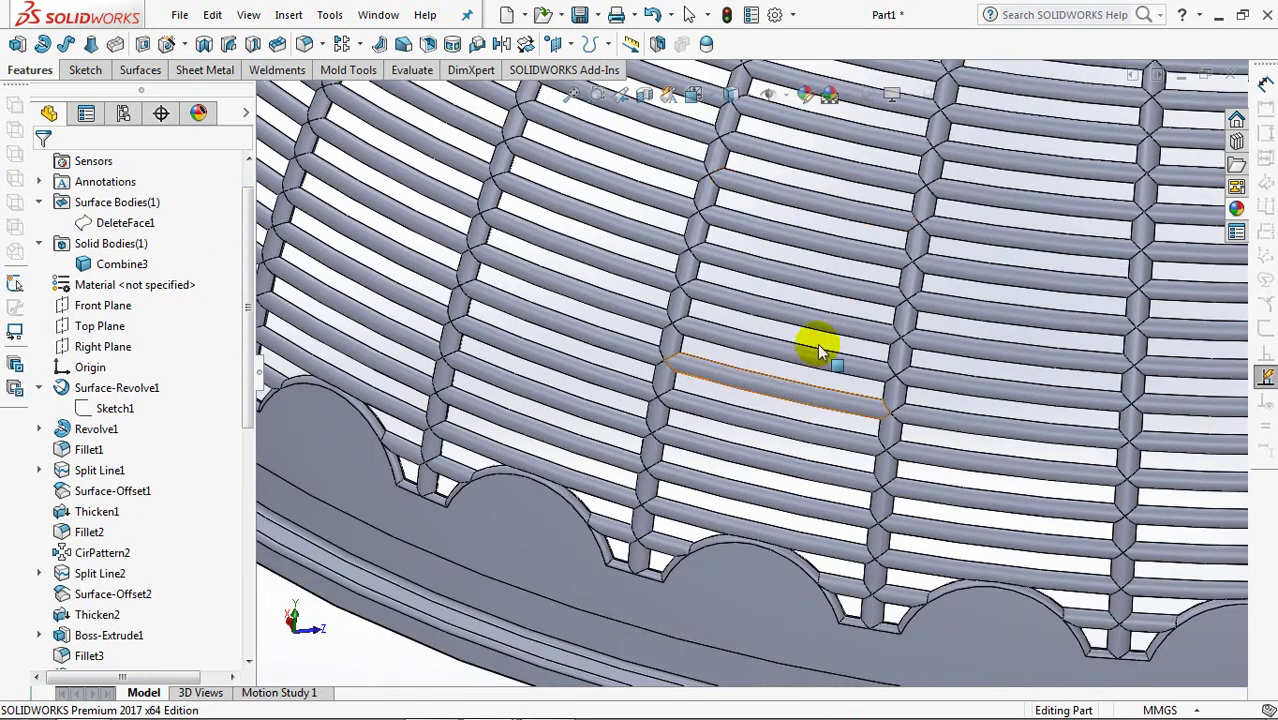
scroll(818, 350, up, 3)
scroll(813, 342, up, 5)
- Inspect the dome's underside, then return to the isometric view
mouse_move(793, 442)
middle_down()
mouse_move(776, 499)
mouse_move(907, 323)
mouse_move(585, 528)
middle_up()
scroll(765, 371, down, 3)
scroll(797, 270, down, 5)
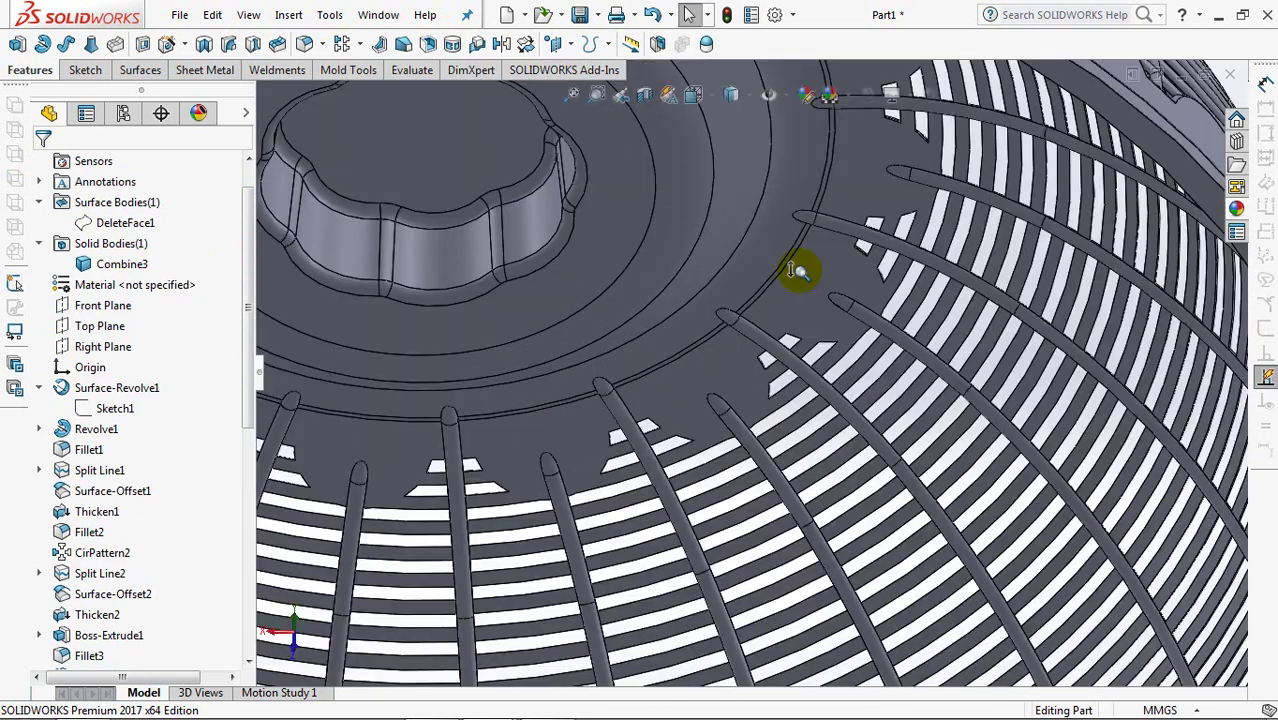
scroll(805, 240, up, 2)
scroll(790, 320, up, 3)
scroll(770, 500, up, 3)
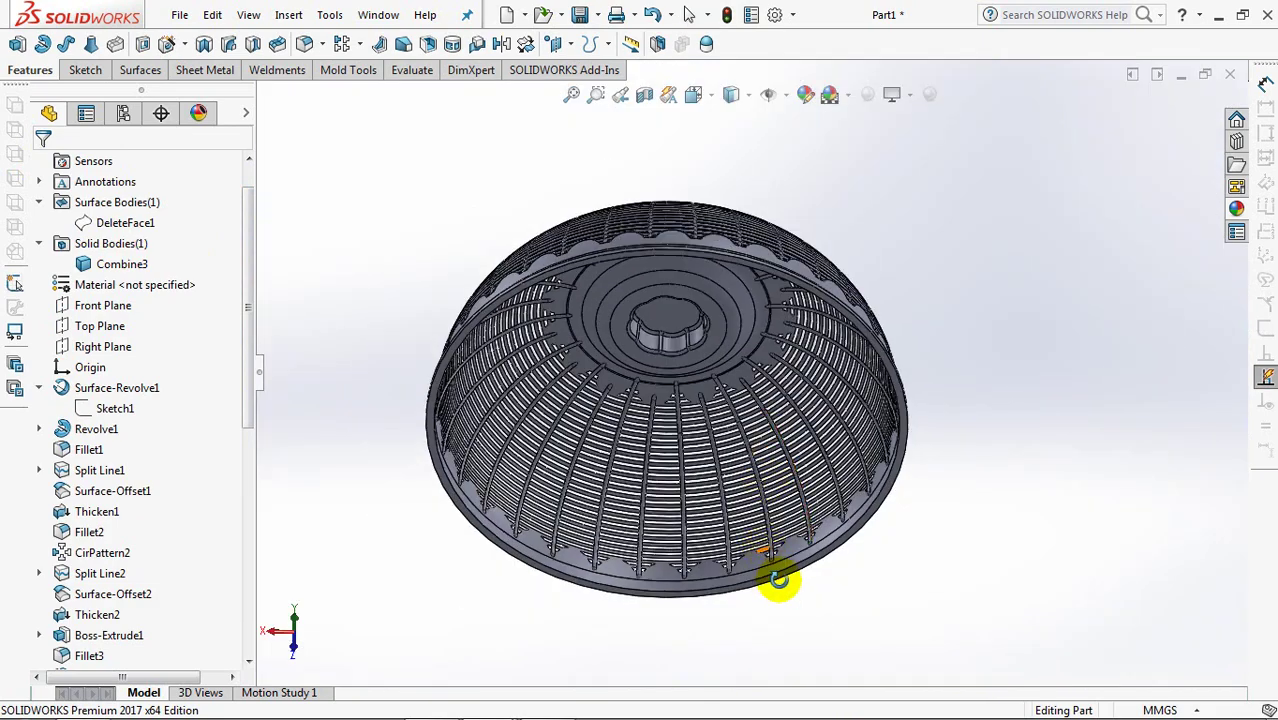
scroll(765, 565, down, 3)
scroll(777, 460, up, 2)
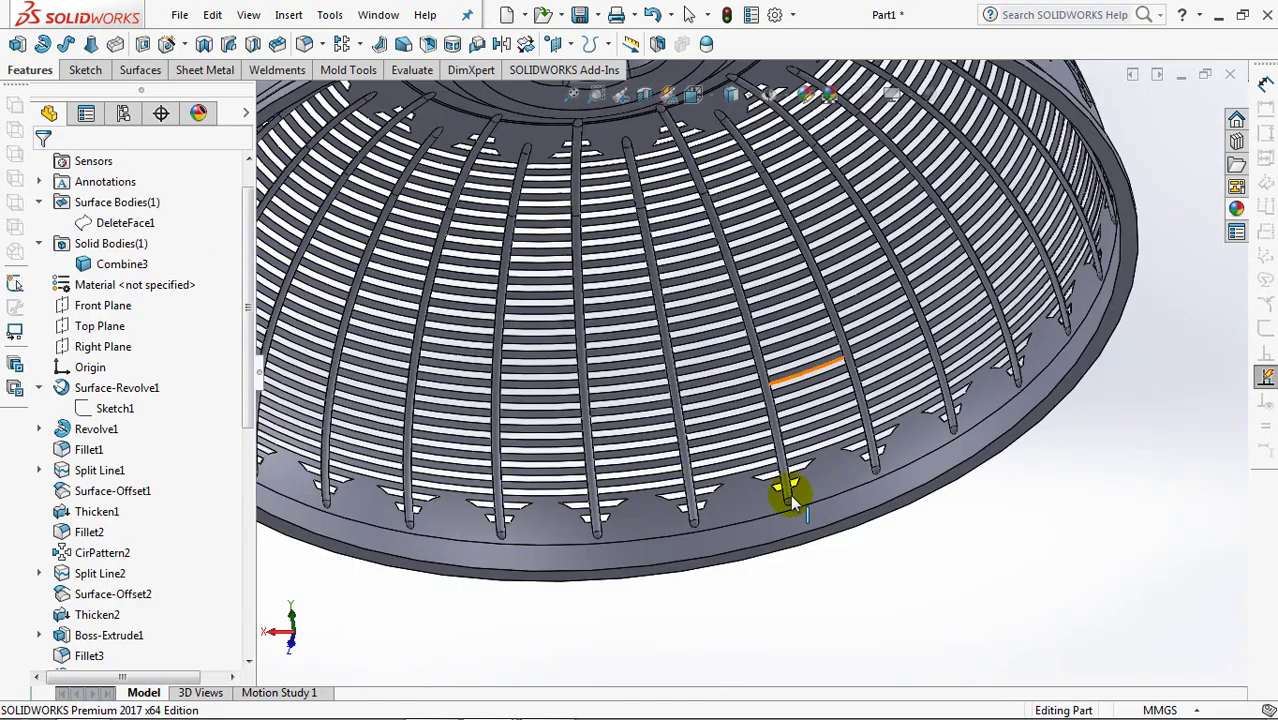
scroll(790, 430, down, 4)
scroll(790, 450, up, 4)
mouse_move(770, 508)
middle_down()
mouse_move(864, 465)
mouse_move(756, 551)
mouse_move(657, 600)
middle_up()
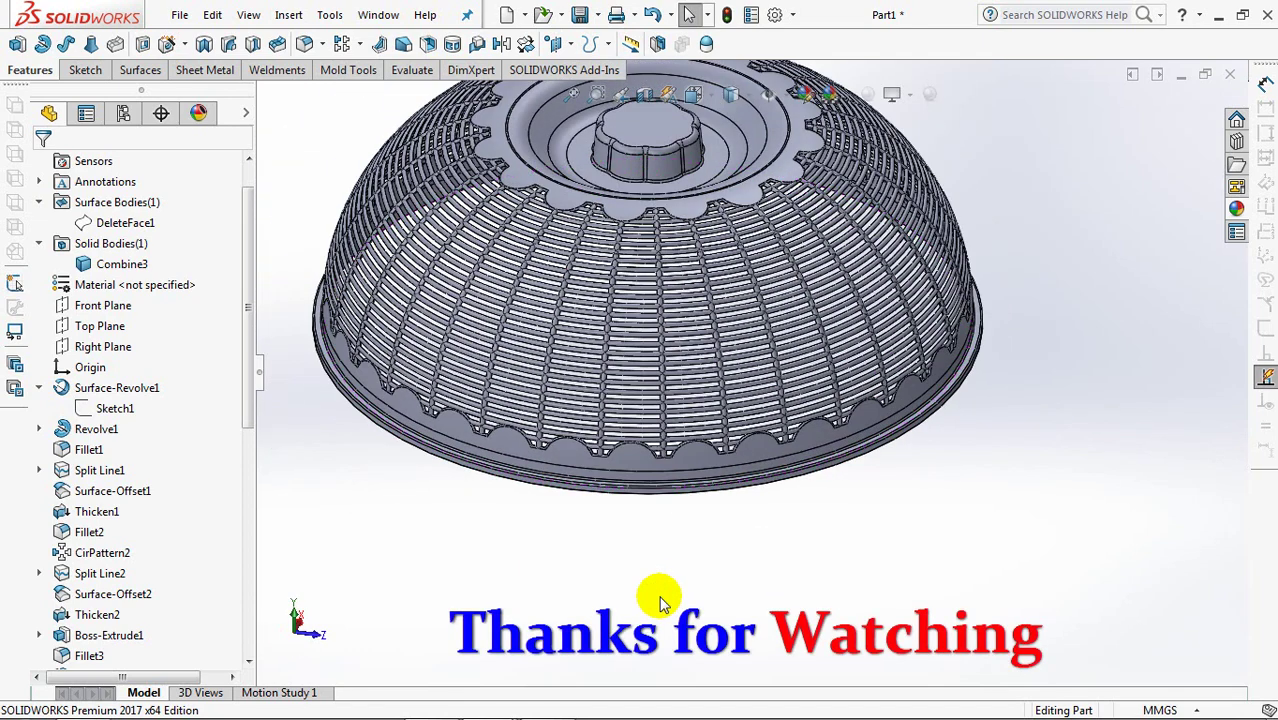
key(ctrl+7)
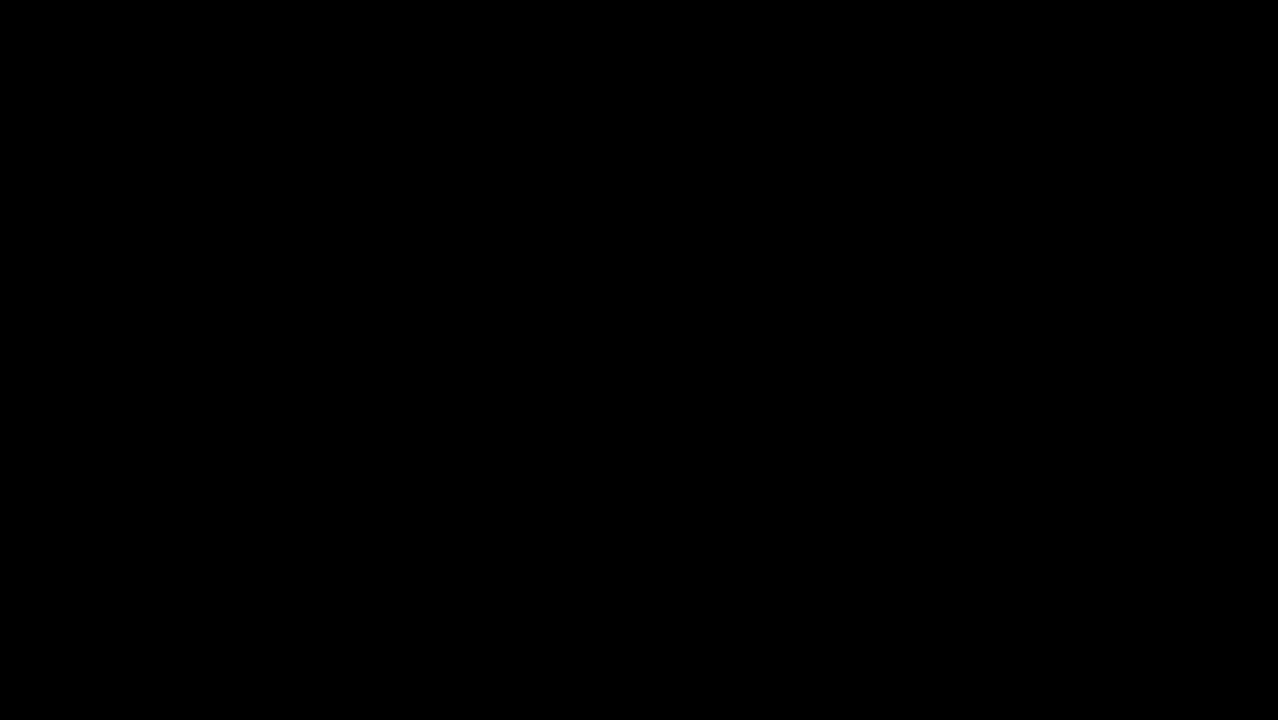